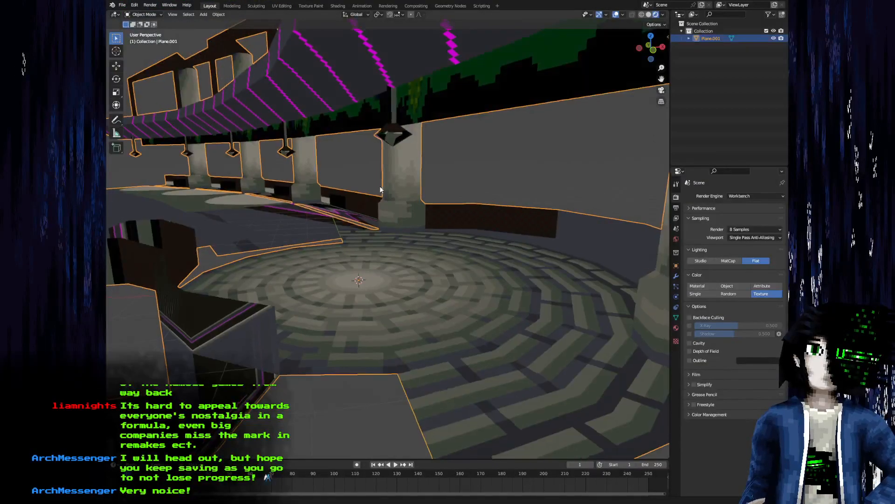
Switch to Aseprite, inspect the foliage strips in base.tga, and close the Home tab
drag(380, 189, 274, 211)
drag(412, 153, 456, 152)
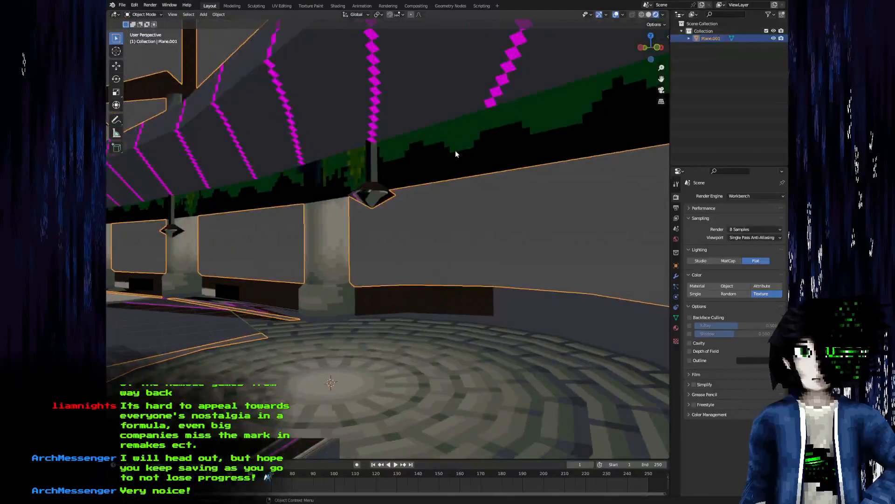
key(alt+Tab)
scroll(569, 174, down, 4)
drag(533, 168, 484, 227)
scroll(485, 229, up, 3)
drag(527, 149, 519, 88)
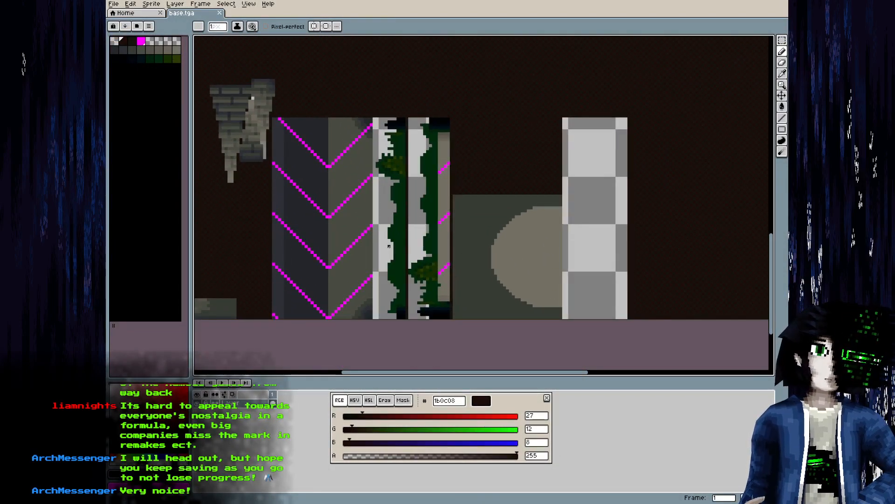
scroll(386, 242, up, 3)
click(160, 13)
Convert the base.tga sprite from Indexed to RGB Color mode and save it
click(175, 4)
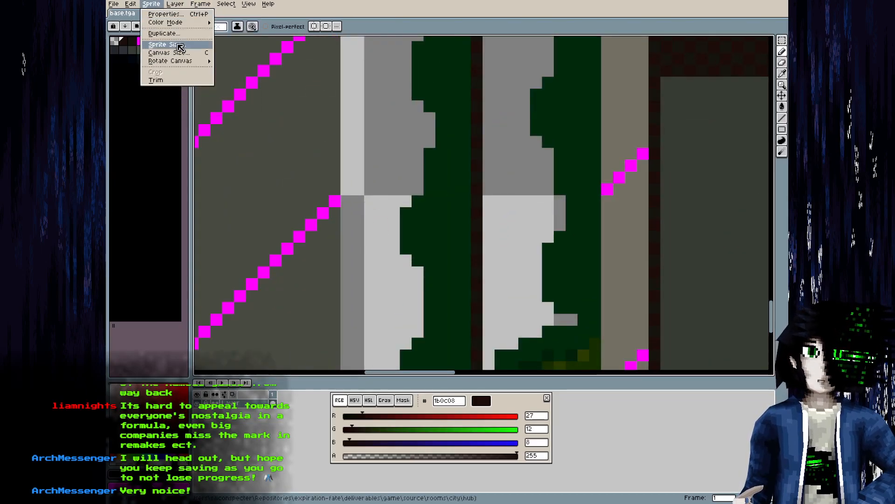
mouse_move(208, 4)
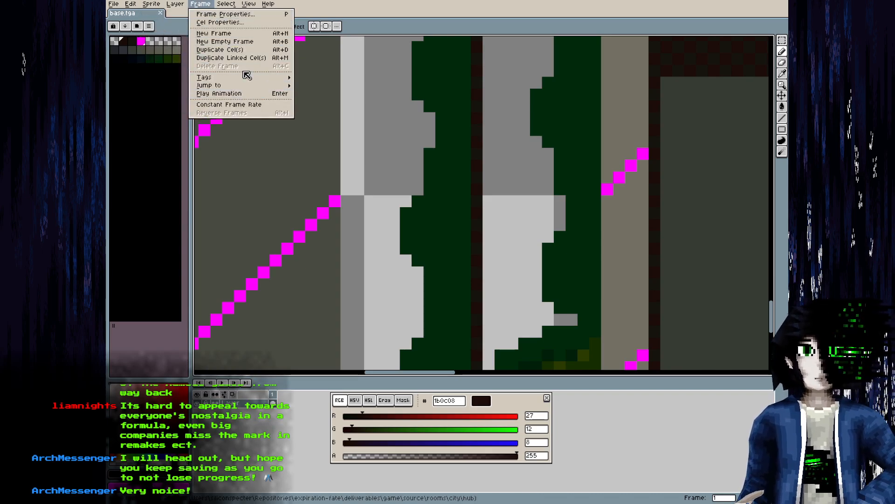
click(422, 7)
click(172, 7)
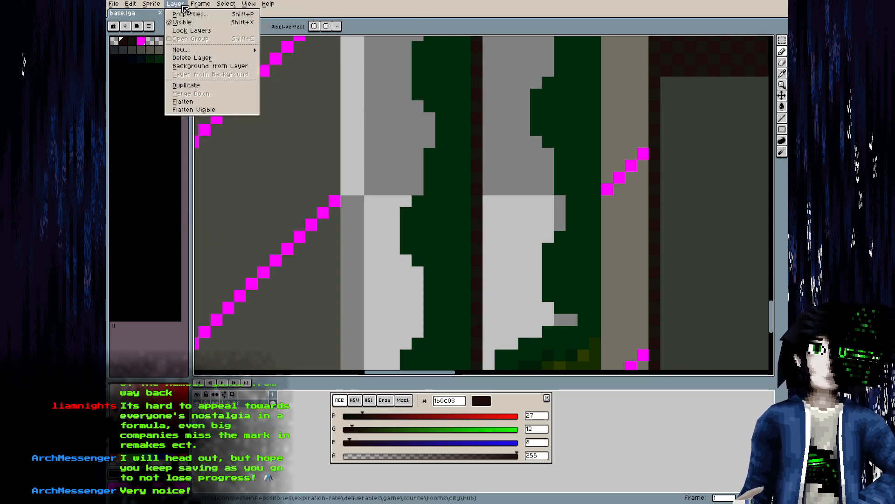
mouse_move(155, 6)
mouse_move(177, 23)
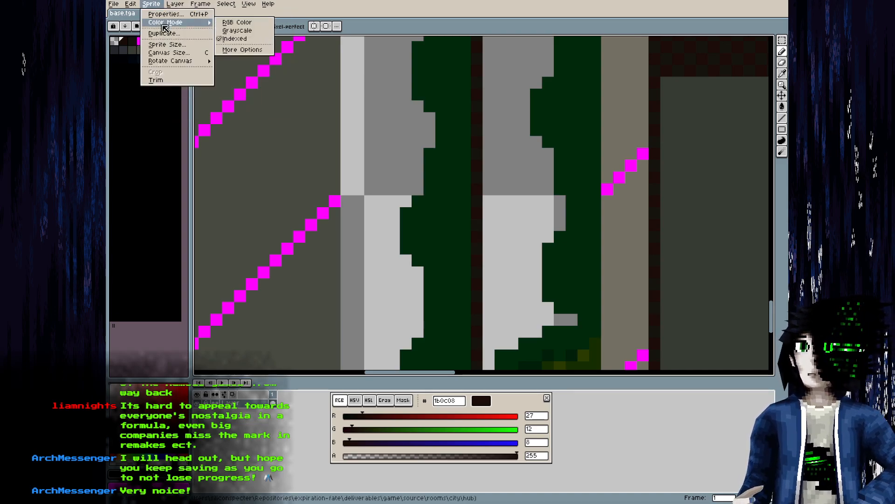
click(237, 22)
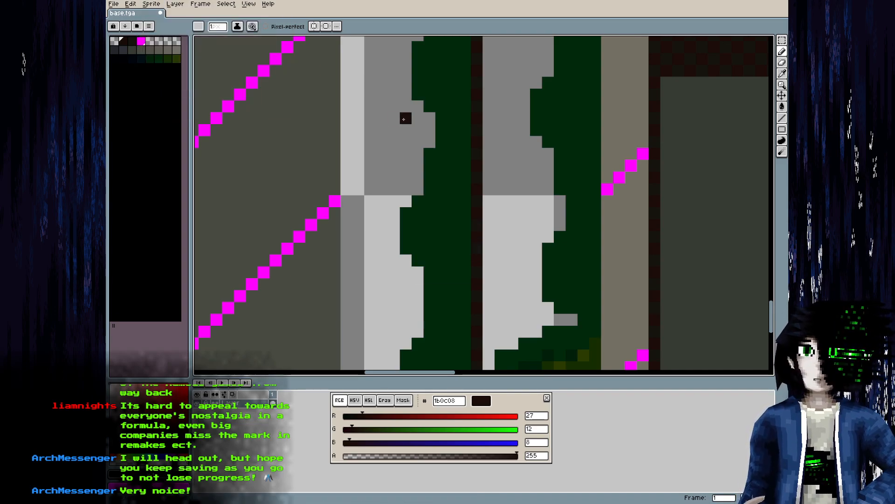
key(i)
Switch to Blender's UV Editing workspace, enlarge the 3D viewport, and show it with rendered shading
key(alt+Tab)
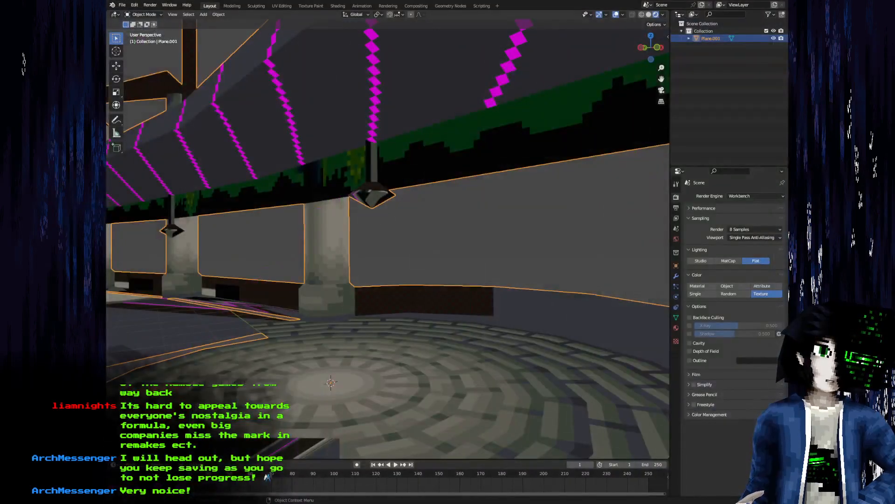
click(281, 6)
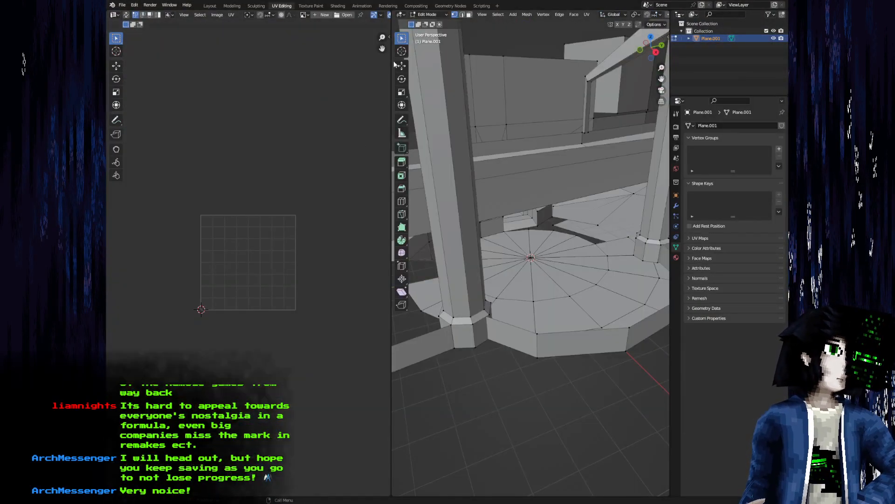
drag(390, 60, 310, 61)
click(676, 126)
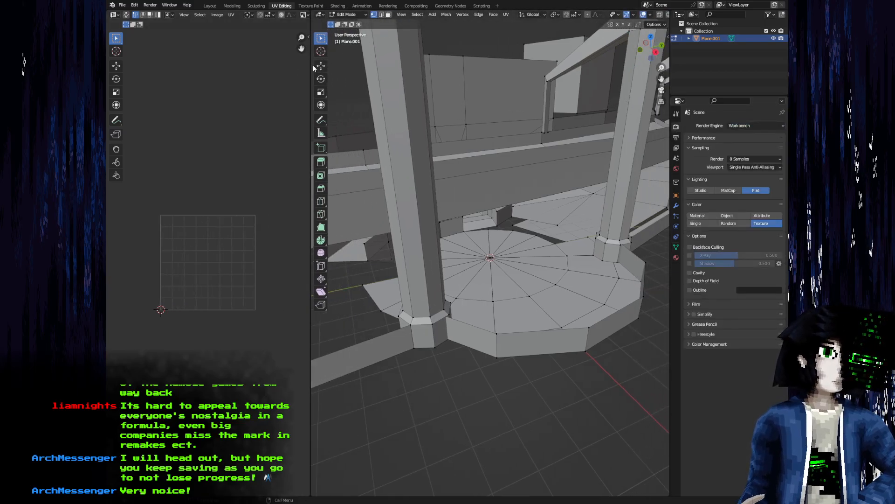
drag(311, 65, 260, 65)
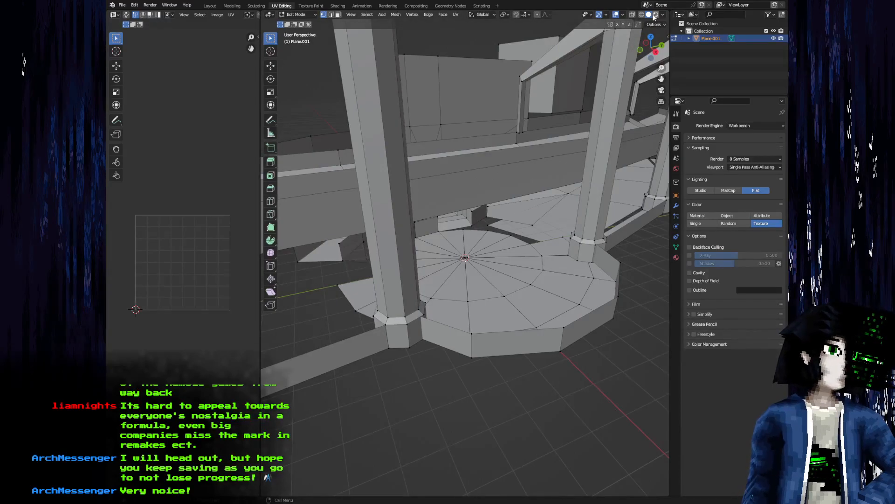
click(655, 15)
Select the whole mesh, reload the base.tga texture, and inspect the foliage trim in Object Mode
mouse_move(541, 108)
mouse_down()
mouse_move(451, 147)
mouse_move(435, 228)
mouse_move(435, 213)
mouse_up()
scroll(451, 159, up, 4)
key(Tab)
key(Tab)
key(a)
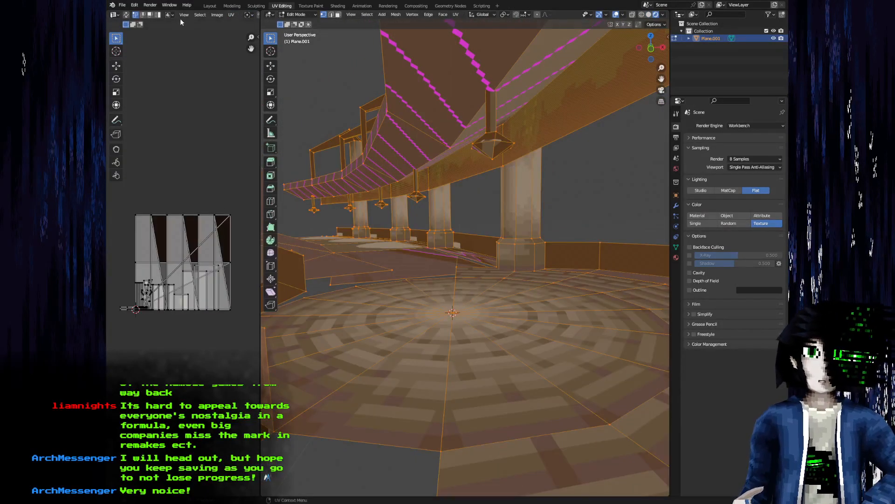
key(alt+r)
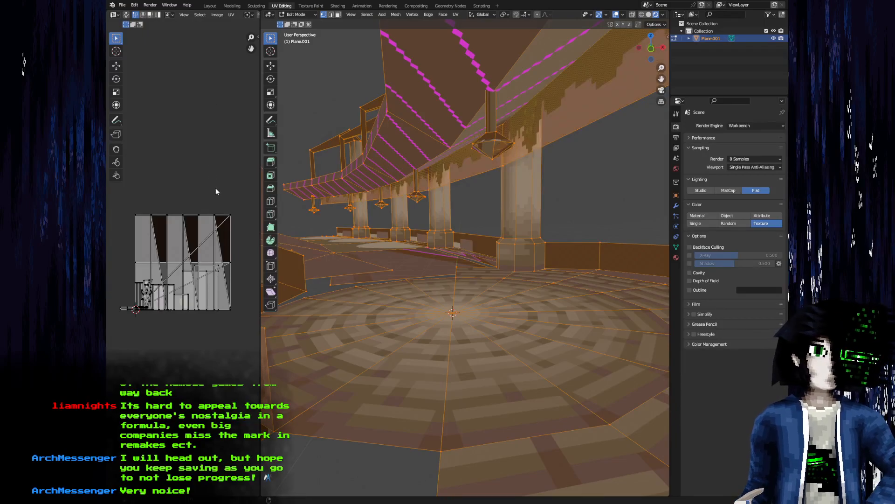
key(Tab)
drag(526, 205, 386, 293)
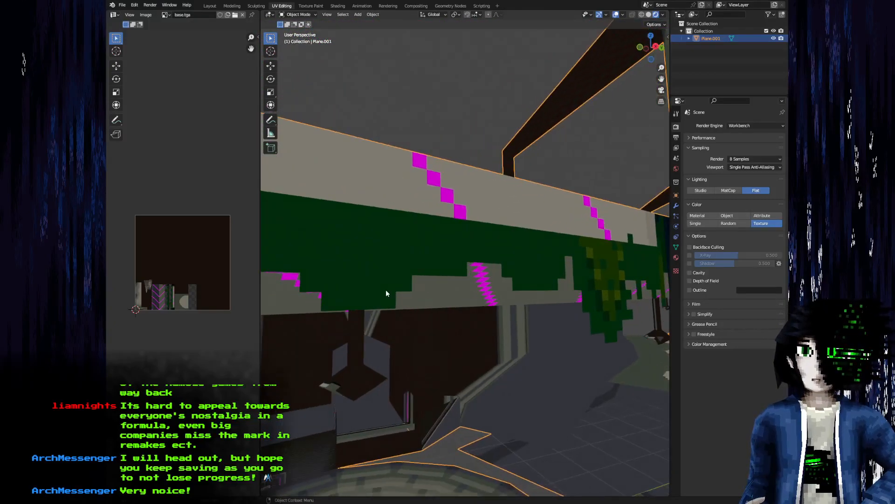
Switch to Aseprite and change the base.tga sprite's color mode to Indexed
key(alt+Tab)
scroll(324, 193, down, 4)
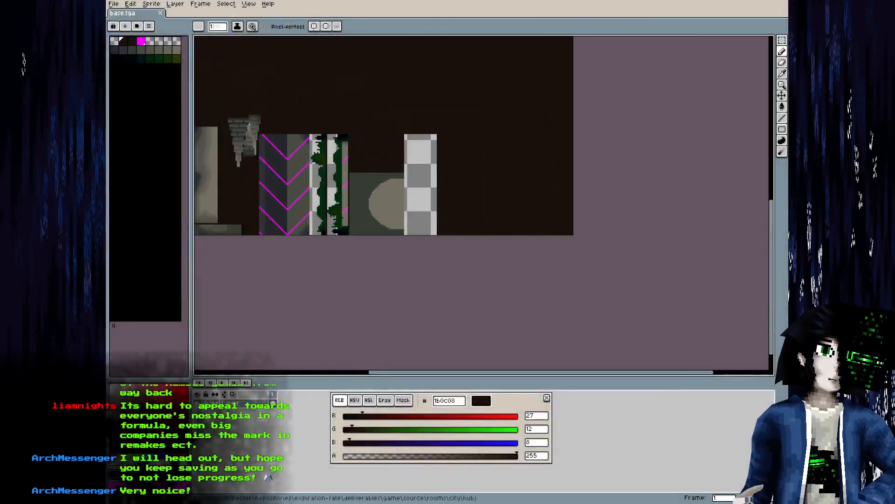
drag(455, 207, 530, 280)
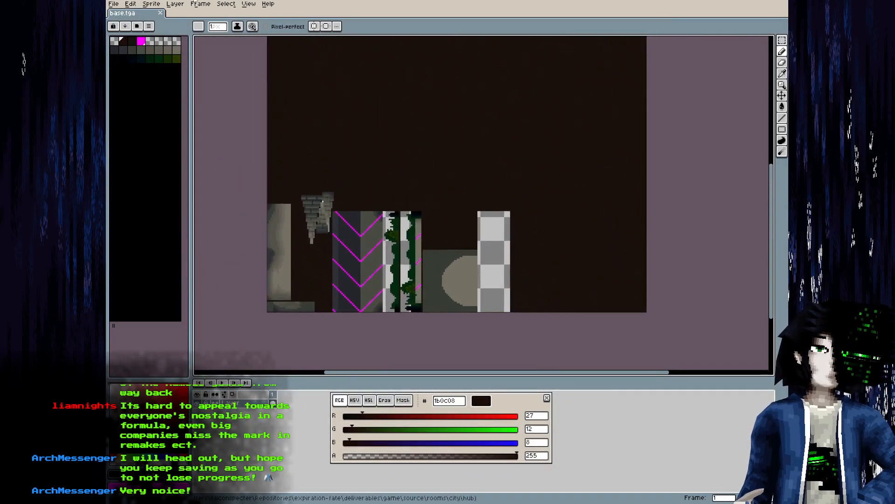
click(154, 6)
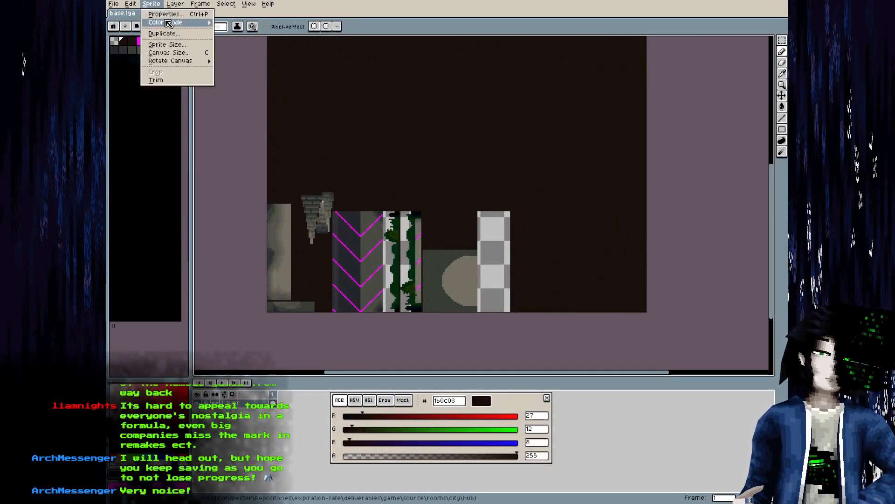
mouse_move(177, 22)
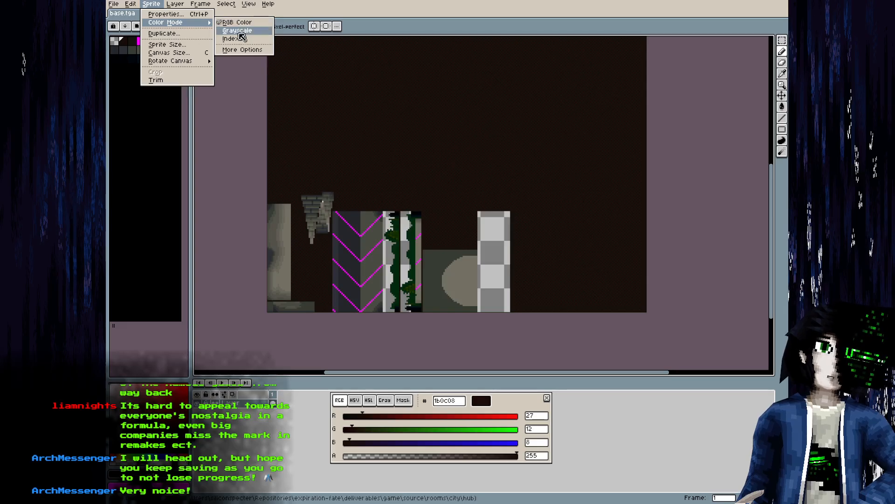
click(241, 40)
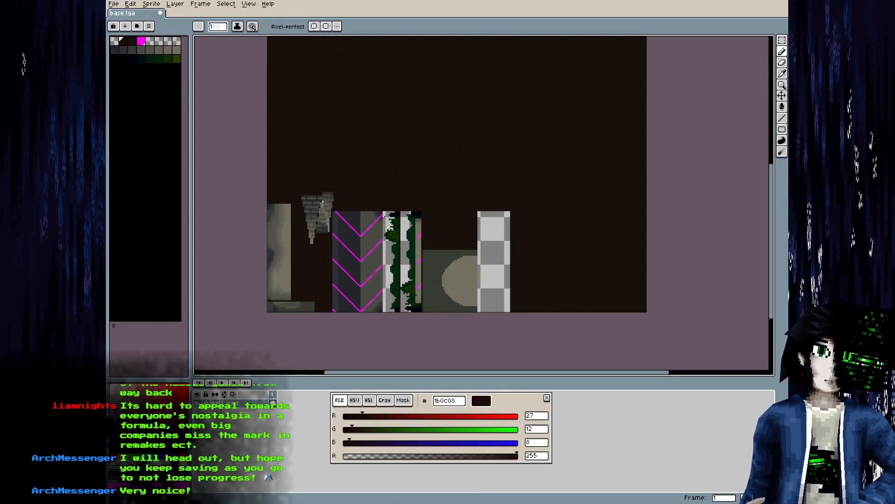
Set the base.tga sprite's color mode back to RGB Color and return to Blender
scroll(398, 172, up, 1)
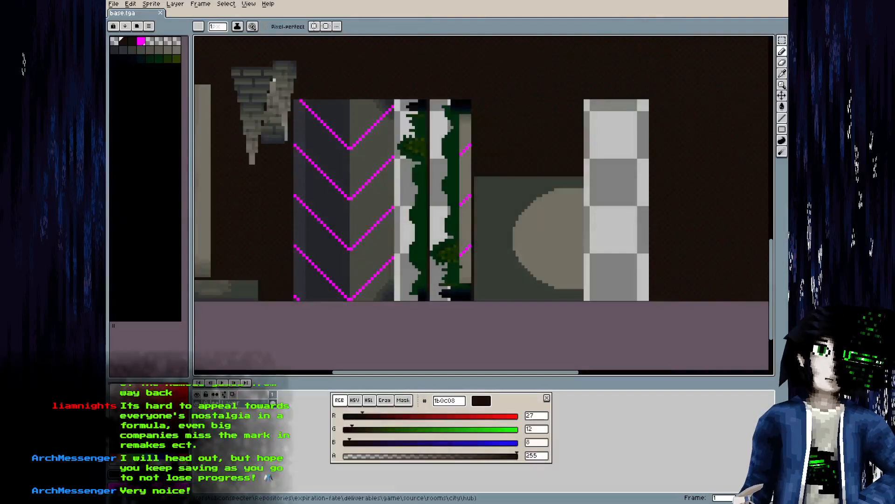
click(151, 4)
mouse_move(192, 24)
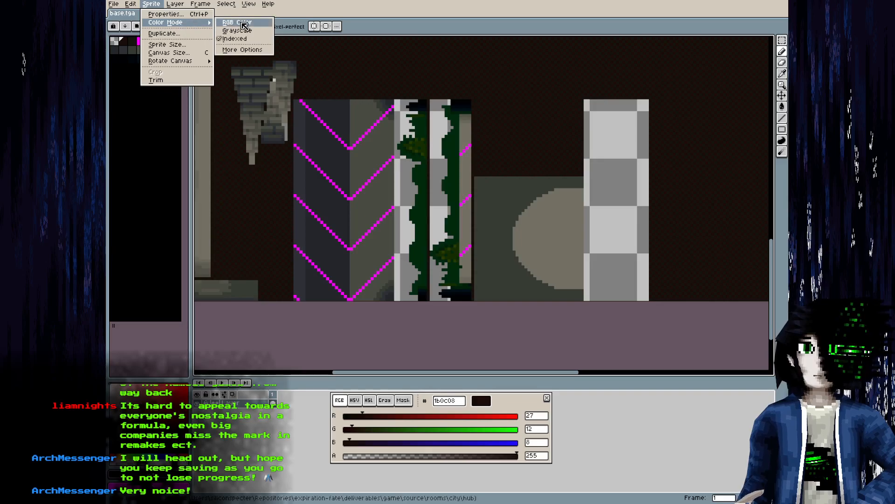
click(242, 23)
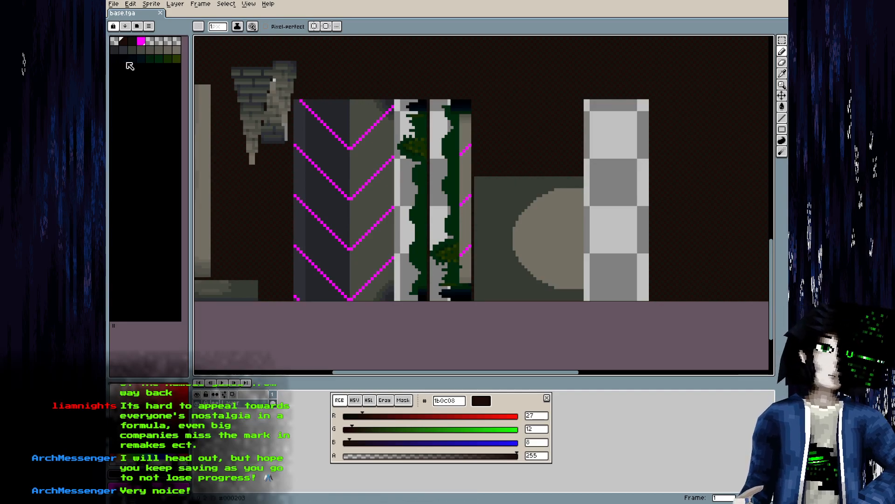
scroll(480, 191, down, 4)
scroll(460, 165, up, 4)
drag(459, 167, 472, 87)
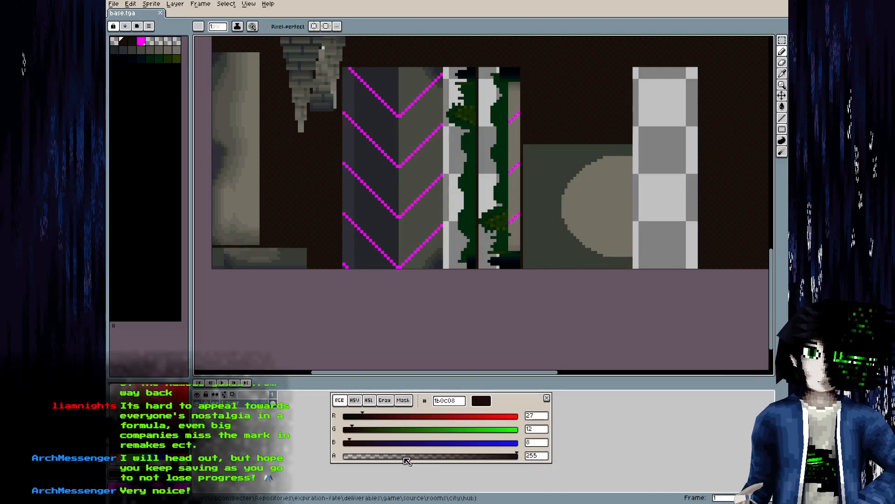
mouse_move(411, 114)
mouse_down()
mouse_move(392, 200)
mouse_move(423, 161)
mouse_move(411, 185)
mouse_up()
key(alt)
key(alt+Tab)
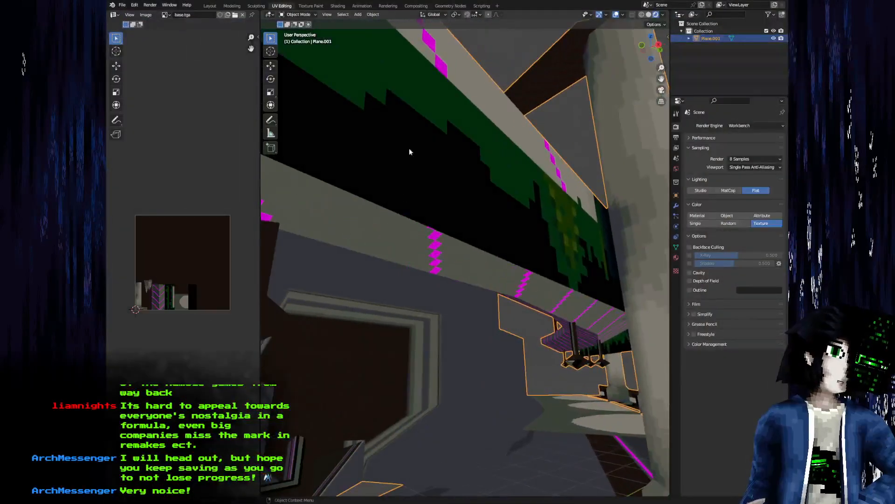
In Edit Mode, select the overhang's edge vertex beside the column and snap the 3D cursor to it
drag(541, 212, 388, 203)
scroll(428, 217, down, 2)
drag(444, 220, 420, 200)
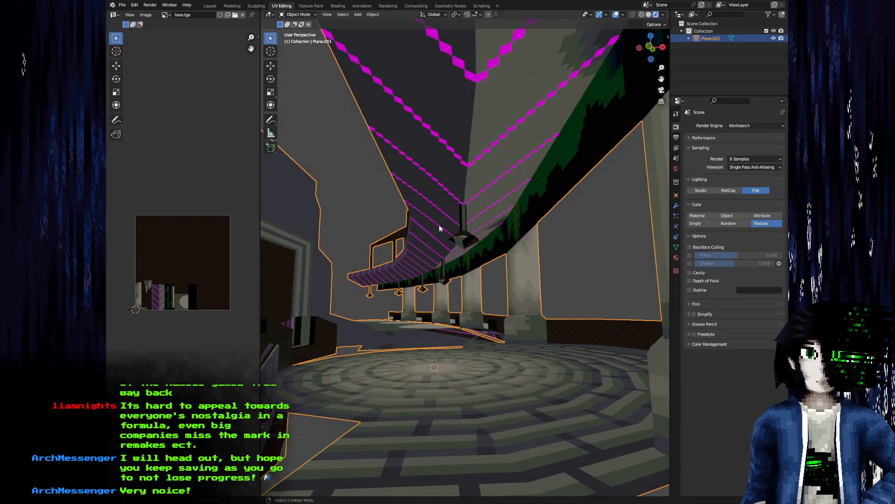
drag(443, 283, 521, 336)
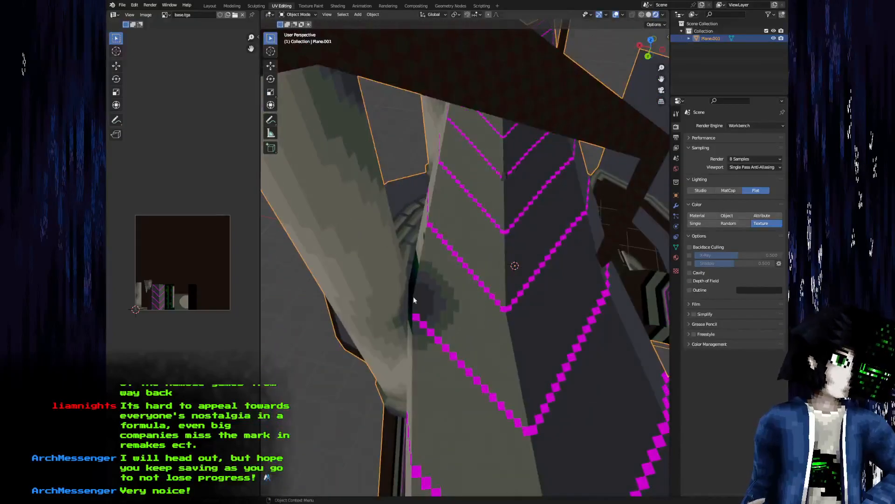
key(Tab)
click(426, 303)
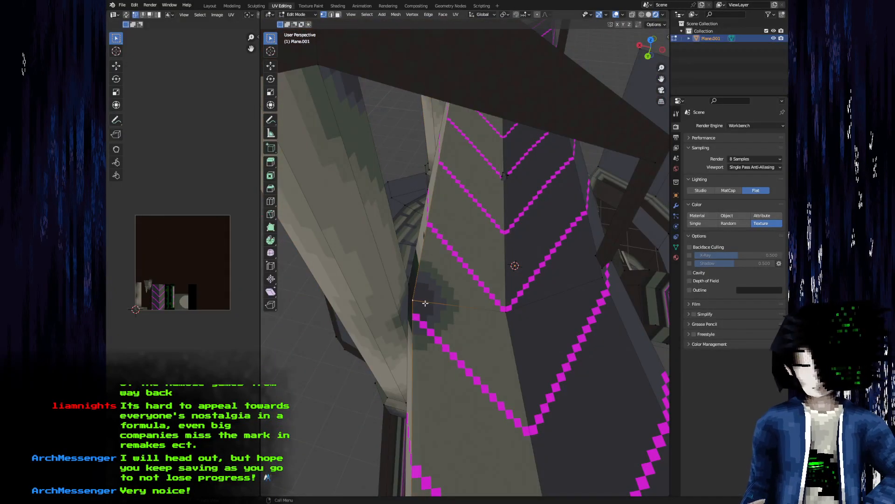
key(F3)
text(snap cur)
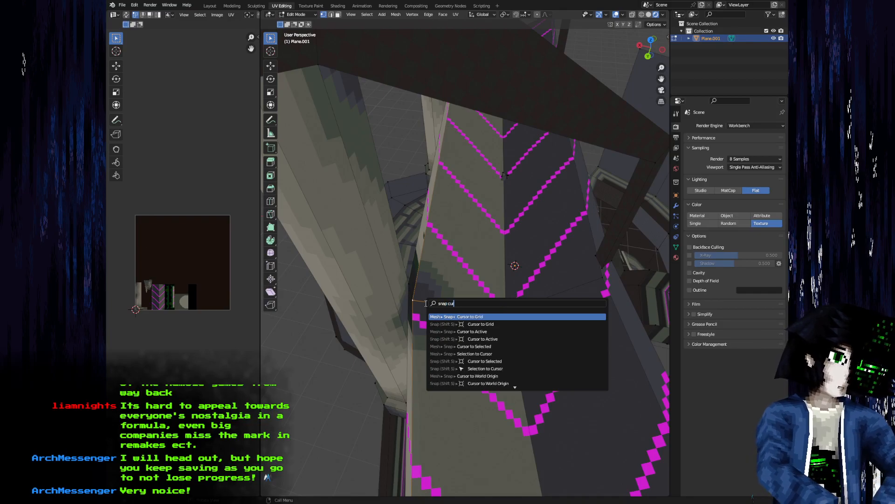
text(sor sel)
key(Return)
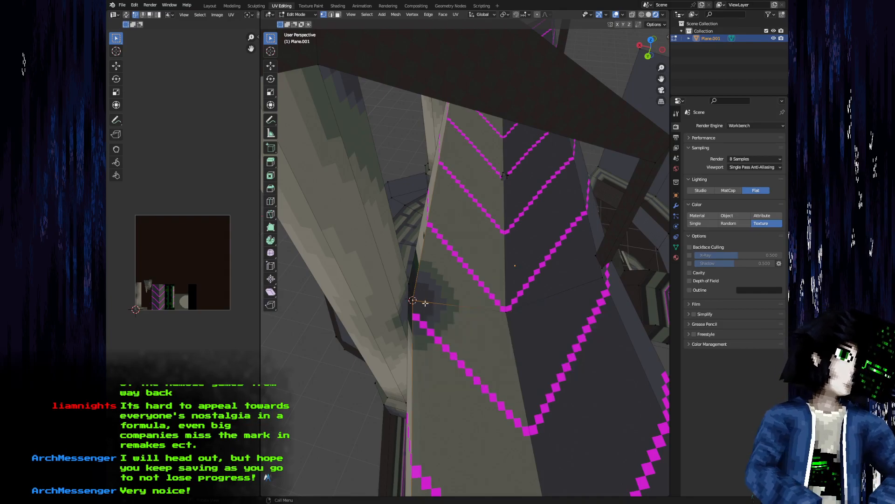
Scale the overhang vertices near the arch support by 1.4 around the 3D cursor, with the Z axis locked
mouse_move(455, 336)
mouse_down()
mouse_move(619, 294)
mouse_move(495, 295)
mouse_move(454, 323)
mouse_move(407, 321)
mouse_move(310, 276)
mouse_move(366, 288)
mouse_move(354, 429)
mouse_move(376, 249)
mouse_move(452, 304)
mouse_move(463, 324)
mouse_up()
click(573, 294)
scroll(493, 303, up, 3)
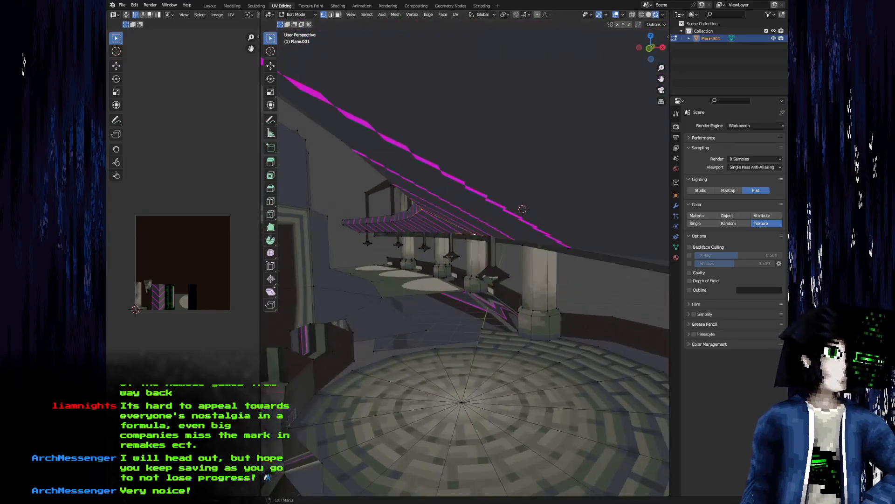
click(504, 14)
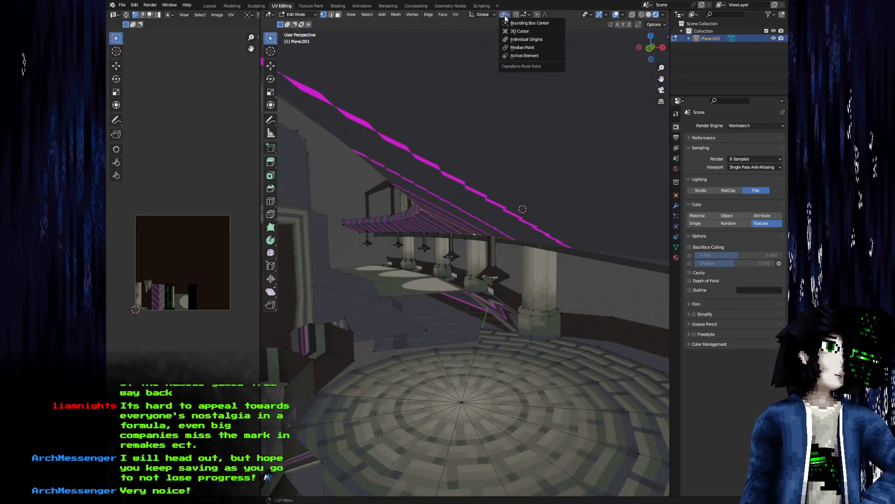
click(517, 36)
drag(461, 225, 436, 160)
key(s)
key(shift+z)
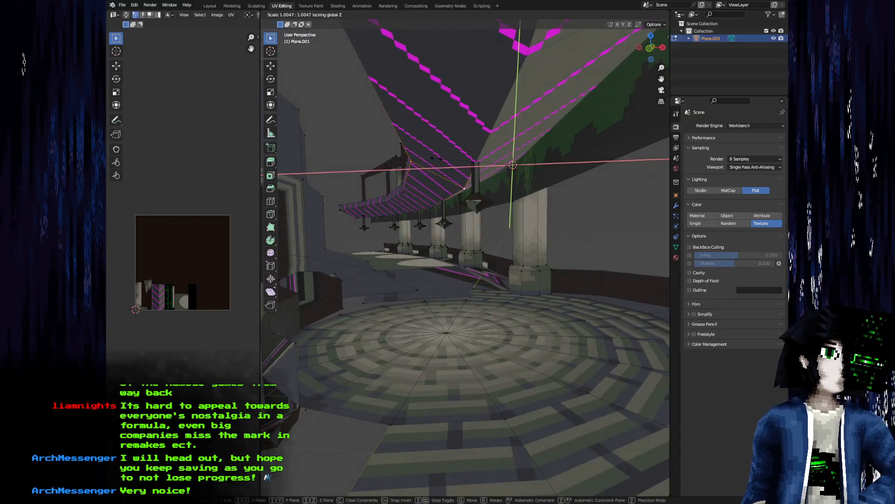
text(1.3)
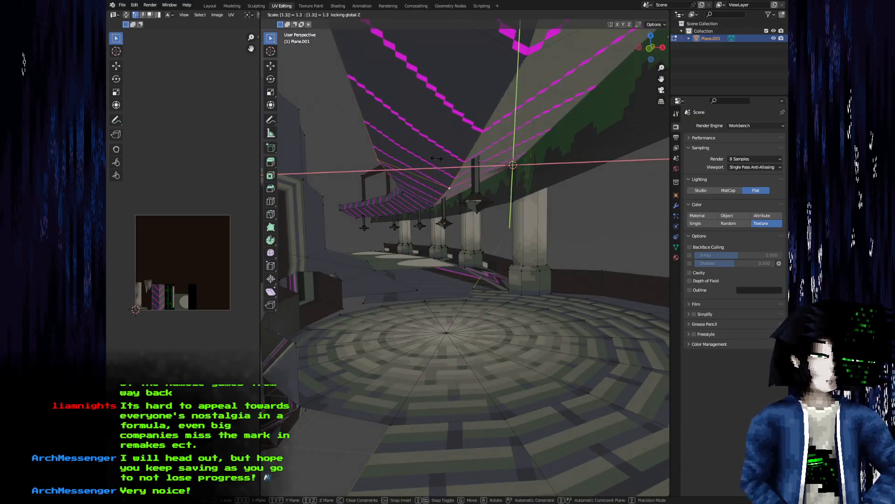
key(BackSpace)
text(4)
key(Return)
Snap the 3D cursor to the overhang's edge vertex at the base of the nearest arch column
drag(436, 159, 496, 264)
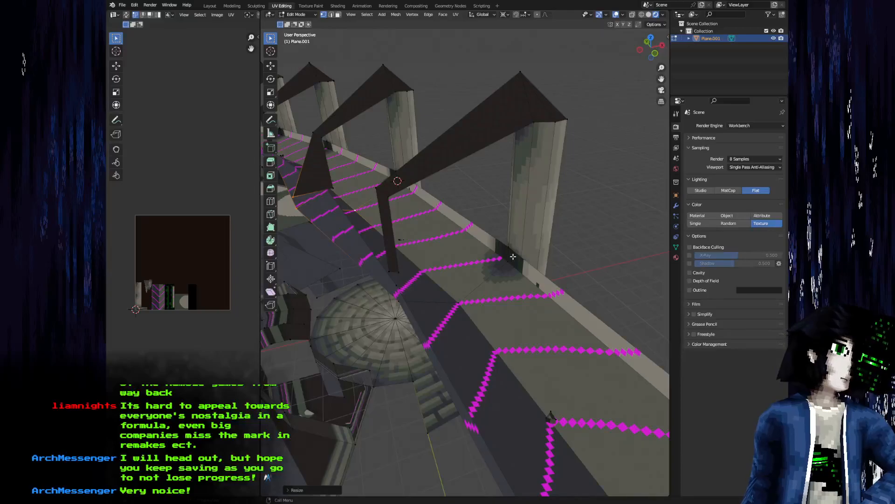
key(F3)
key(Return)
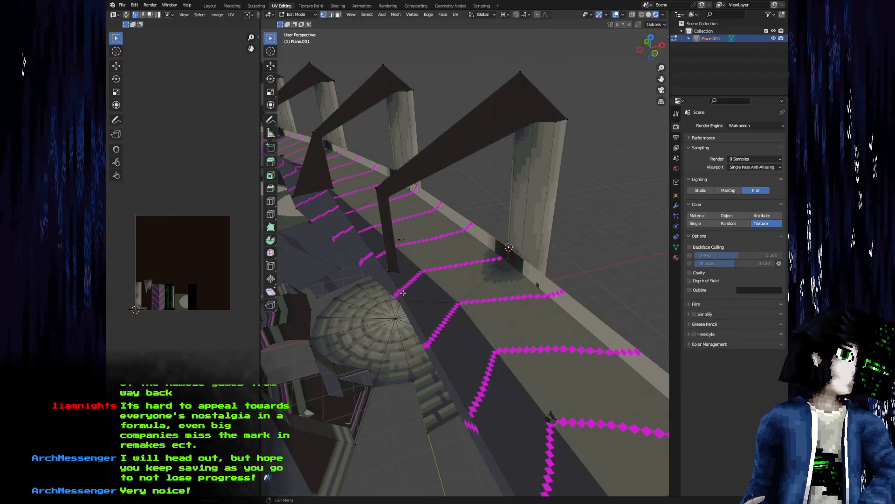
Scale the selected overhang vertices below the nearest arch support by 1.5 around the 3D cursor
key(F3)
key(Escape)
text(s1.)
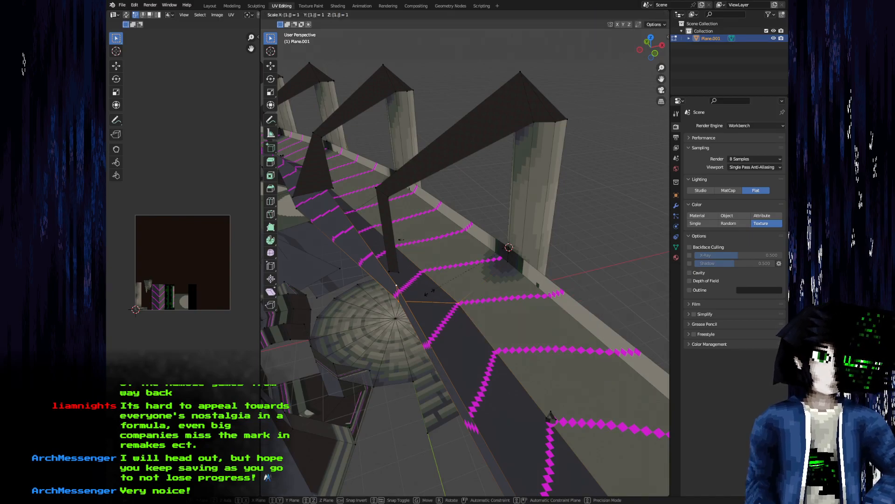
text(5)
key(Return)
Examine the scaled overhang from below and from the side where it meets the arch support
scroll(461, 295, down, 3)
drag(443, 289, 427, 273)
scroll(448, 238, down, 3)
scroll(419, 278, up, 3)
drag(410, 374, 417, 348)
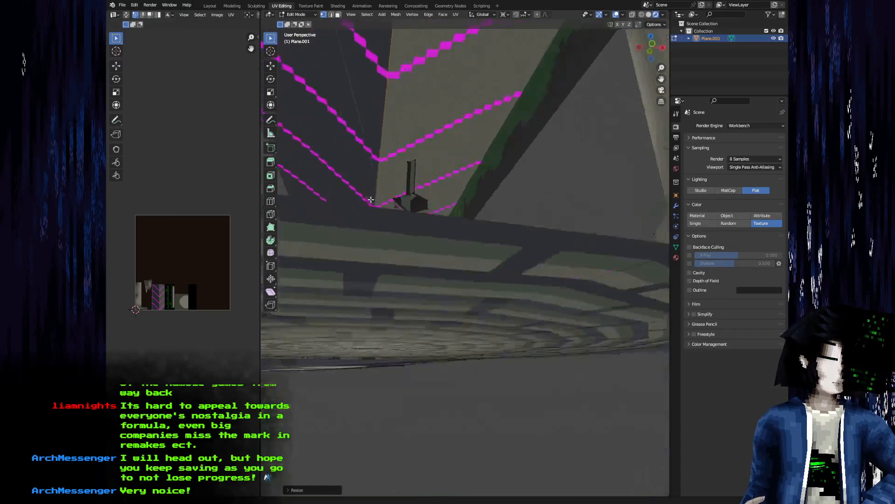
scroll(426, 390, up, 3)
drag(426, 389, 409, 323)
scroll(415, 311, up, 3)
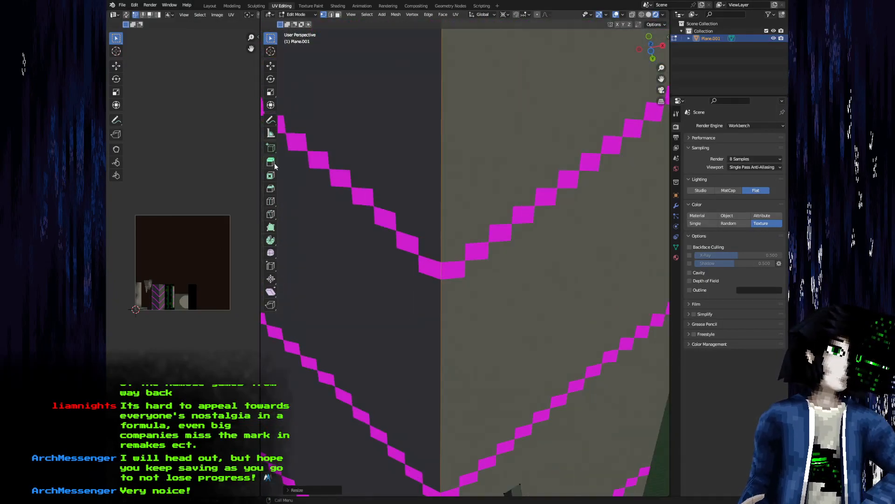
scroll(356, 220, down, 5)
drag(356, 220, 396, 261)
scroll(410, 280, down, 3)
drag(420, 294, 536, 322)
scroll(321, 303, up, 4)
drag(321, 303, 428, 306)
Select the vertices along the front edge of the nearest arch's vertical support
click(325, 276)
scroll(549, 301, down, 3)
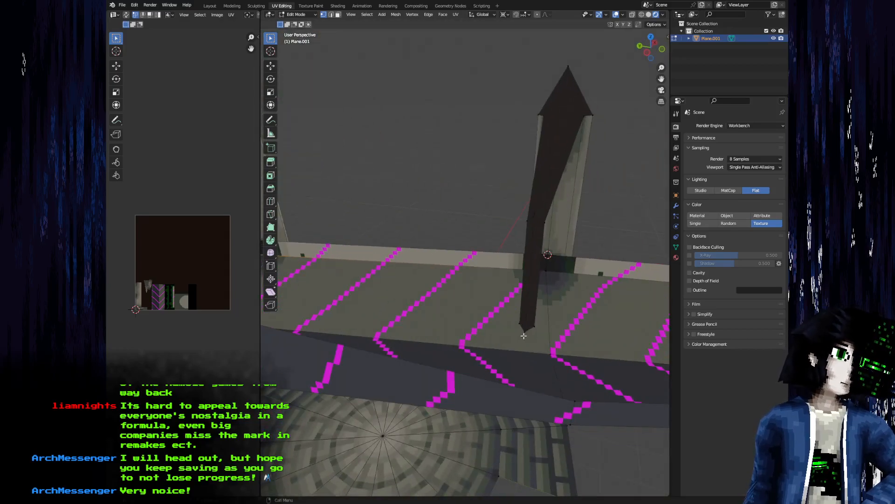
drag(547, 336, 488, 321)
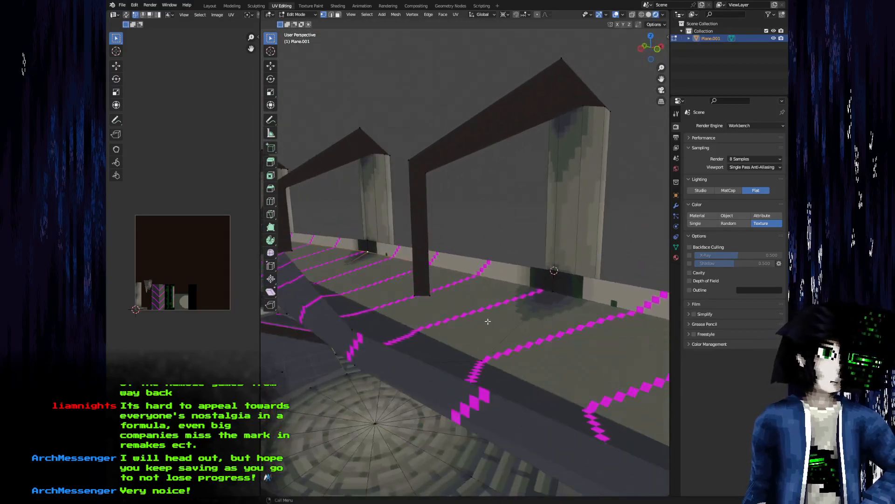
drag(407, 299, 421, 326)
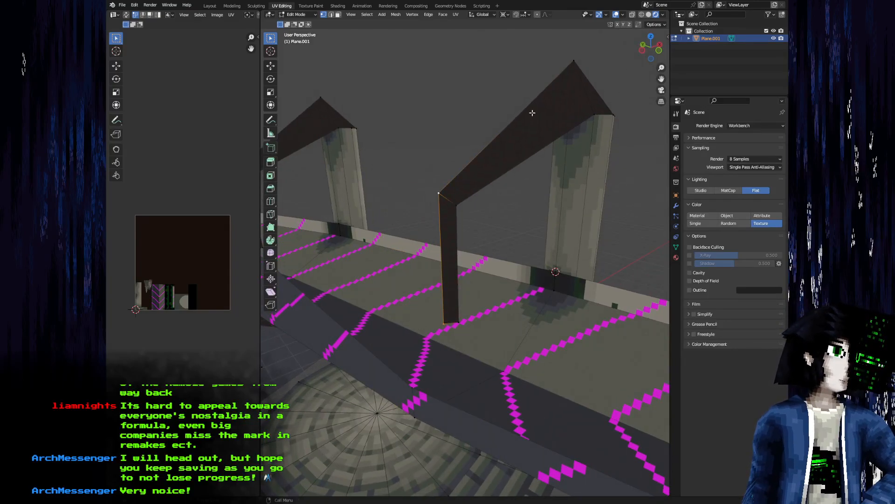
key(g)
key(shift+z)
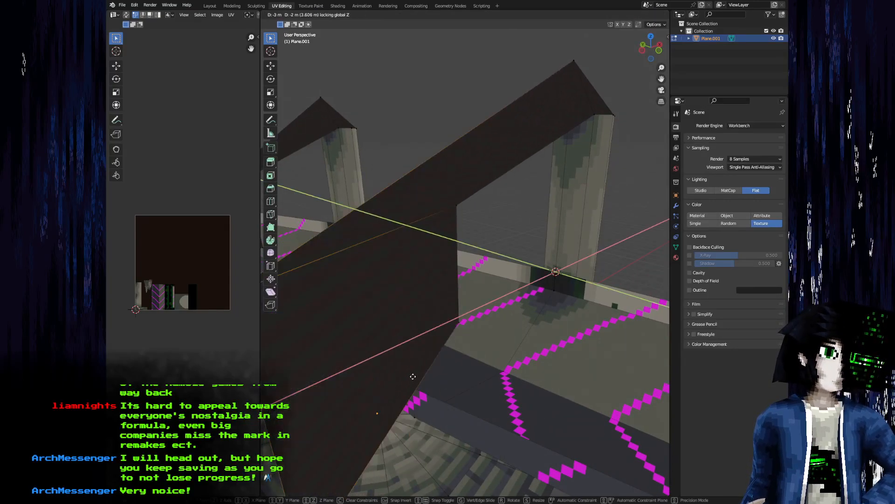
right_click(420, 329)
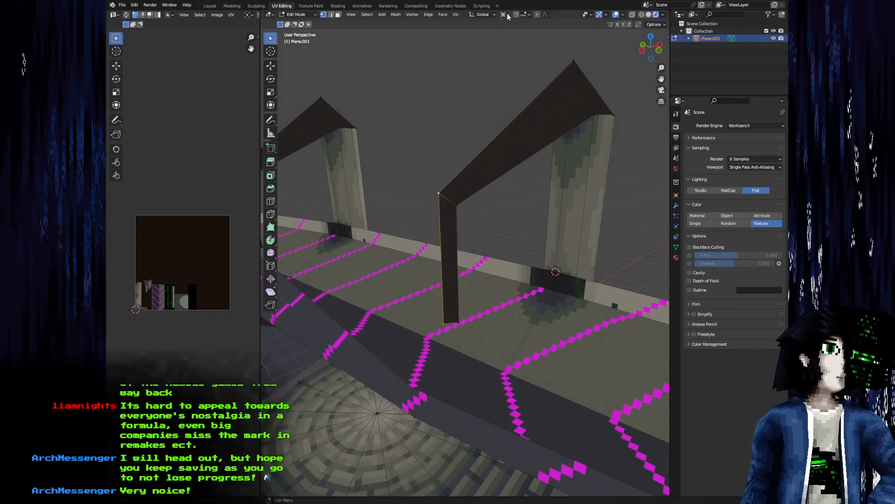
Set snapping to Vertex and move the arch support's front edge out over the overhang with the Z axis locked
click(508, 16)
click(522, 40)
click(505, 17)
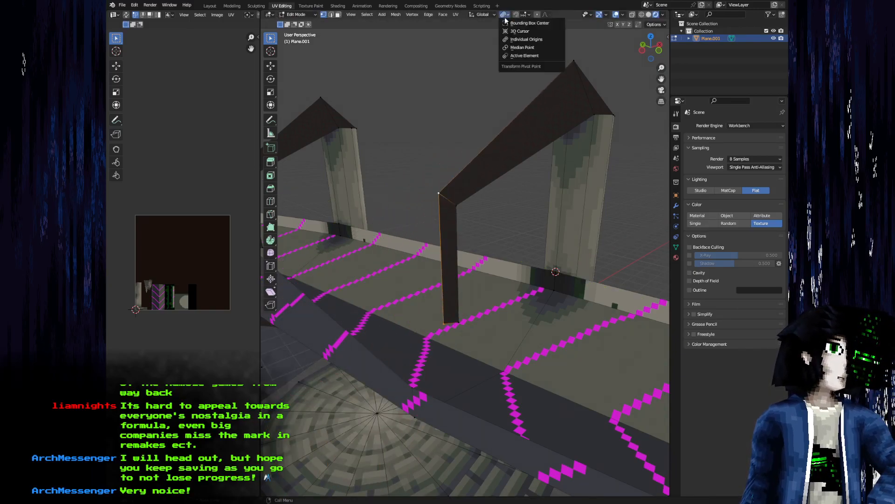
click(527, 15)
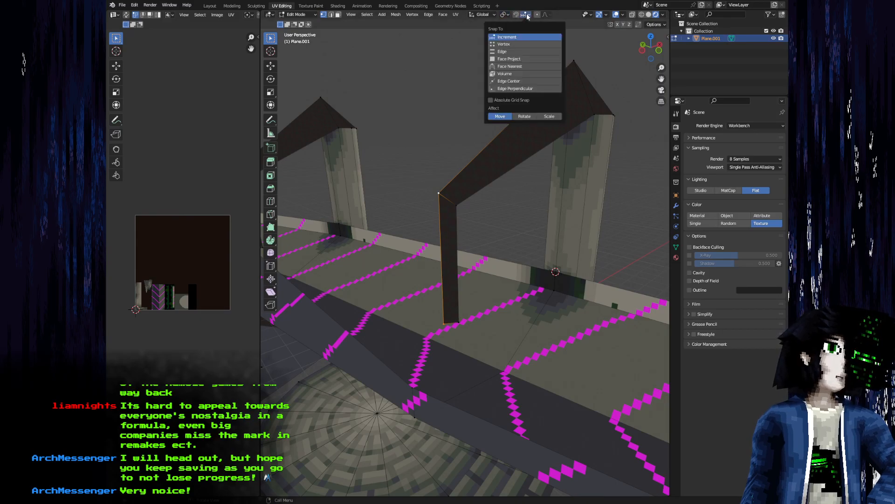
click(516, 44)
key(shift+z)
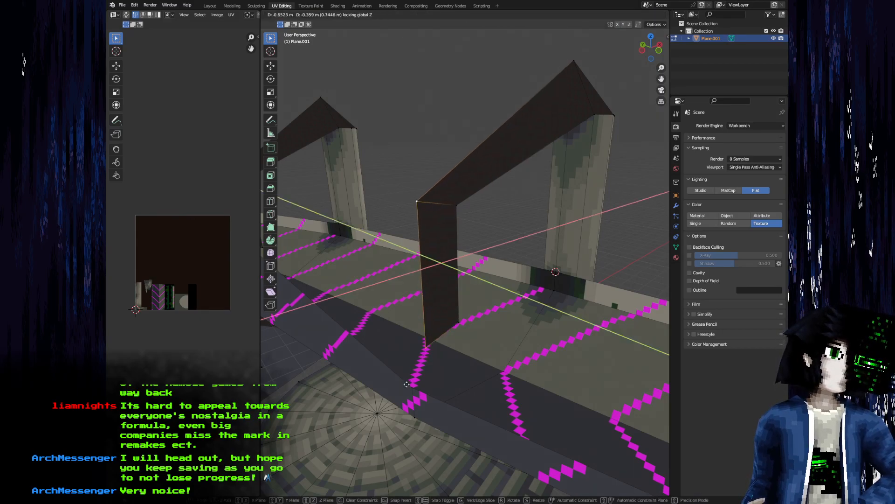
click(413, 371)
Snap the 3D cursor to the overhang's rear edge vertex at the base of the next arch's column
drag(415, 368, 615, 224)
key(F3)
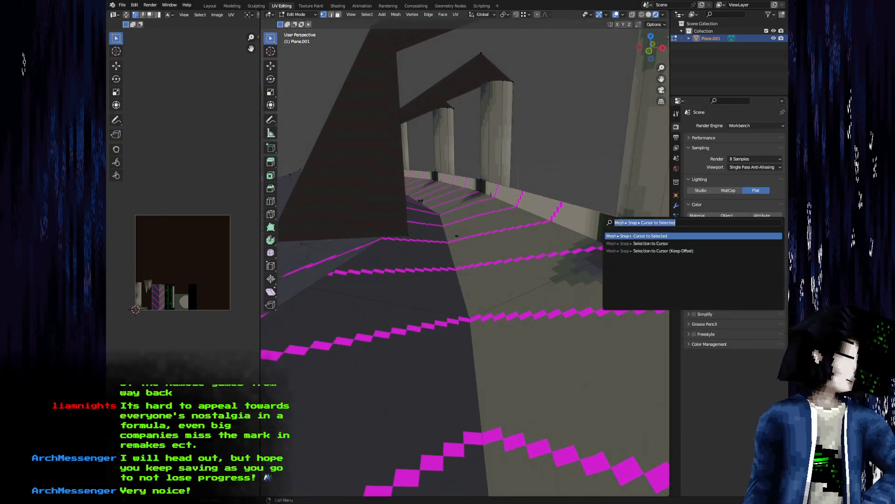
text(cursor to sel)
key(Return)
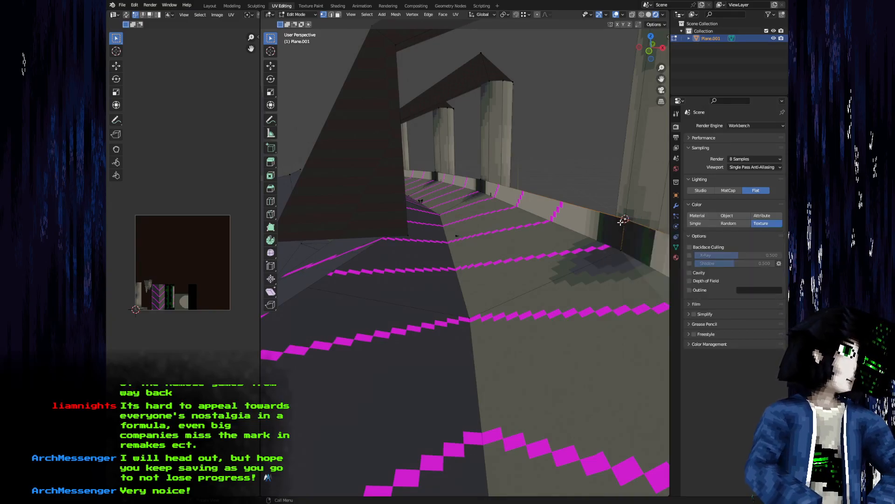
Select the overhang's front edge vertex beside the arch support and scale it by 1.4 around the 3D cursor
drag(519, 244, 490, 224)
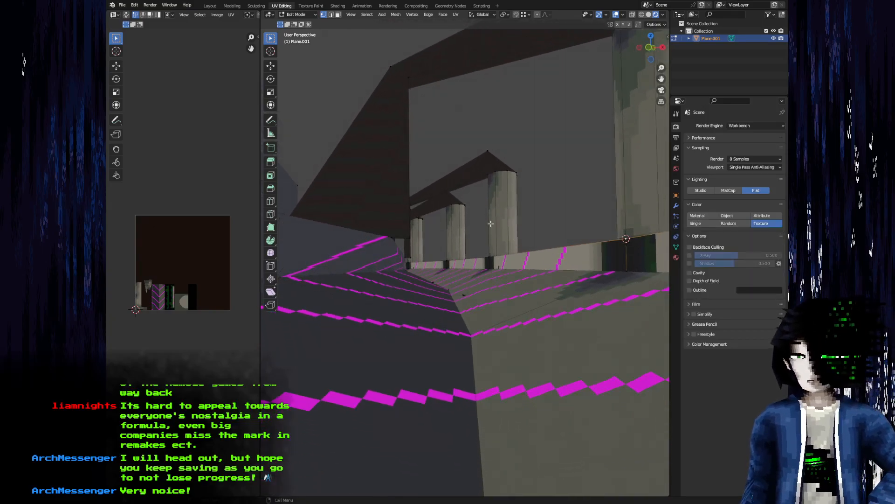
key(s)
click(427, 242)
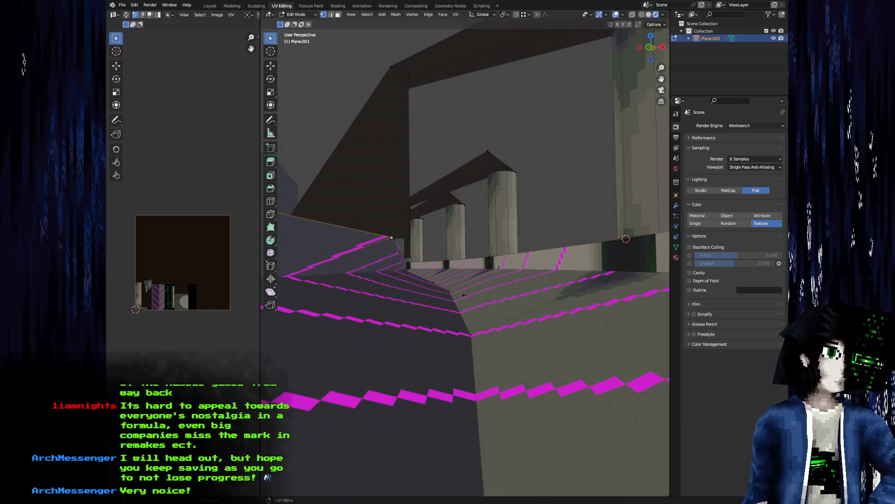
text(s)
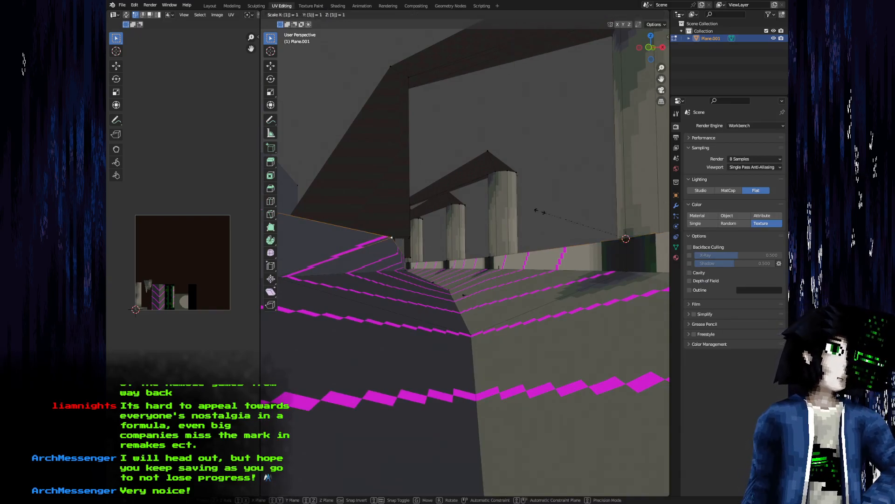
text(1.4x)
key(Return)
scroll(494, 299, down, 3)
mouse_move(458, 327)
mouse_down()
mouse_move(457, 305)
mouse_move(458, 326)
mouse_up()
key(ctrl+z)
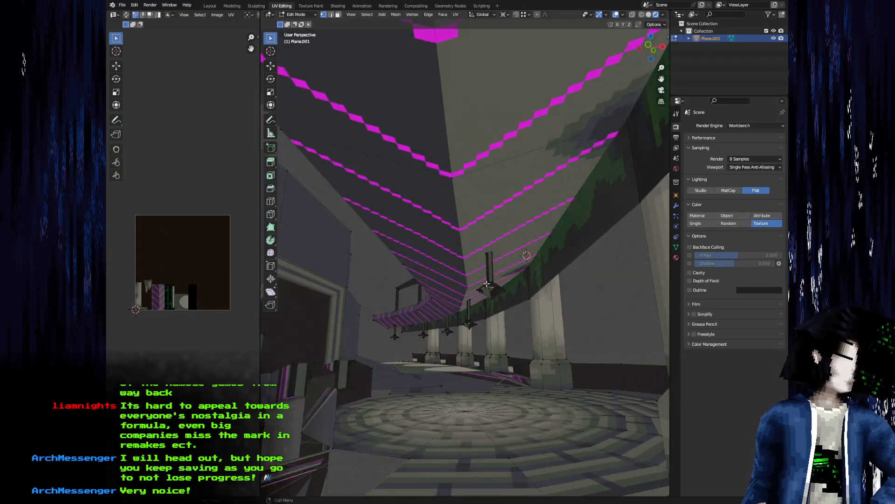
Select the entire linked lamp hanging under the overhang near the 3D cursor and set snapping to Edge Center
key(l)
scroll(488, 282, up, 5)
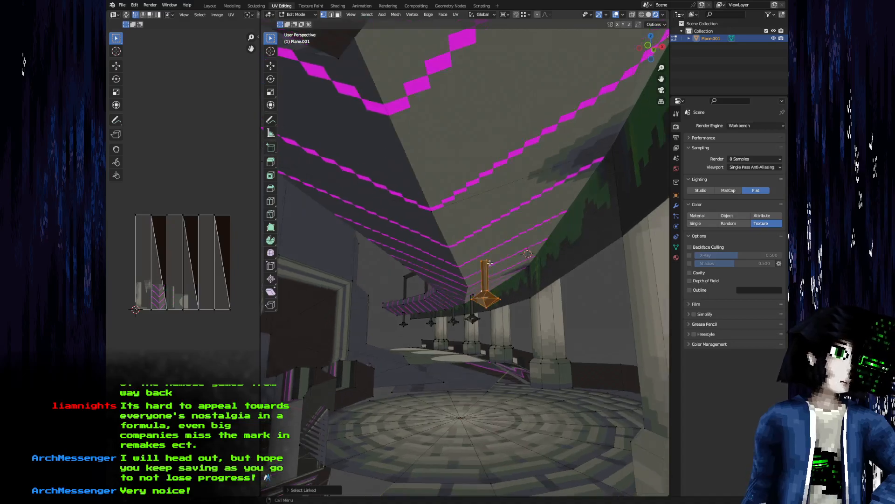
click(526, 15)
click(521, 82)
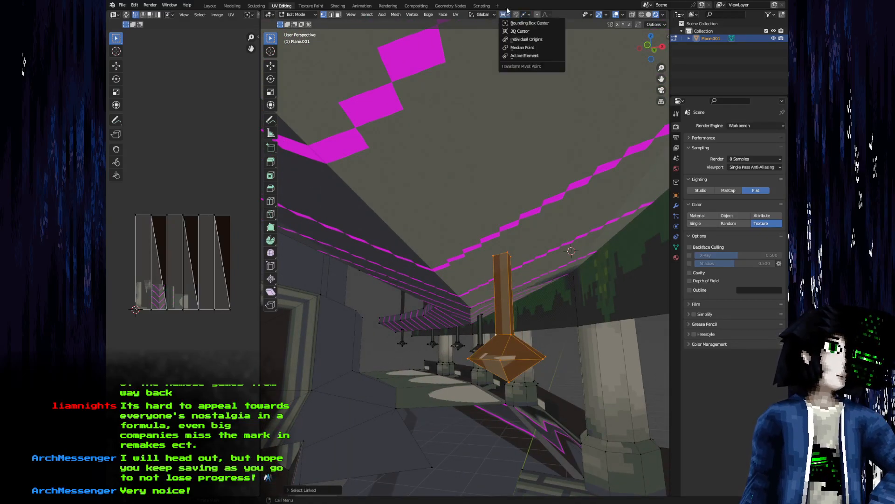
scroll(451, 114, down, 3)
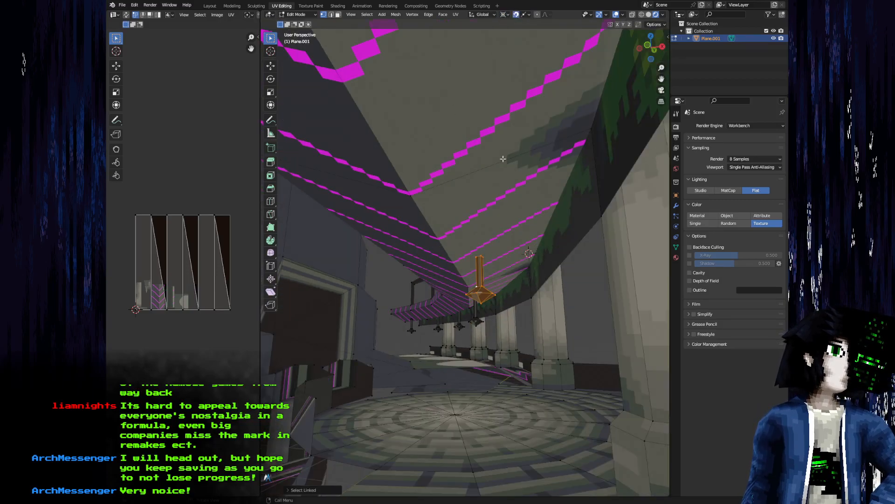
key(g)
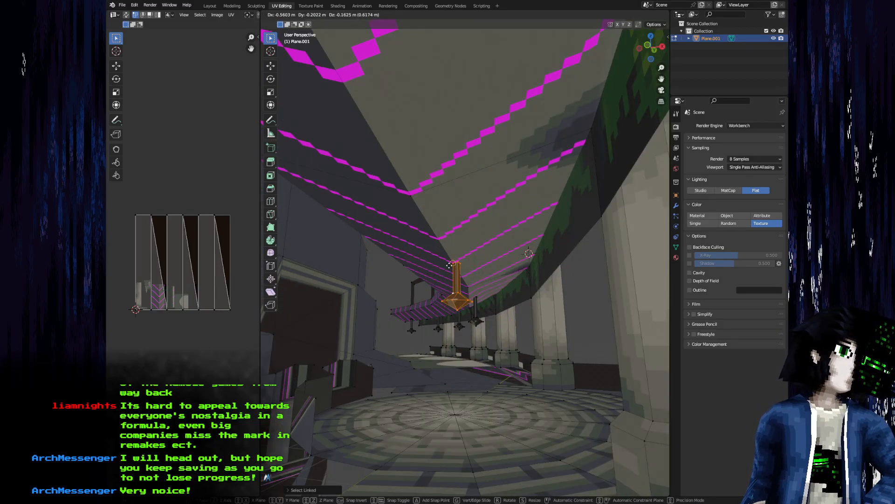
key(Escape)
click(507, 15)
click(522, 15)
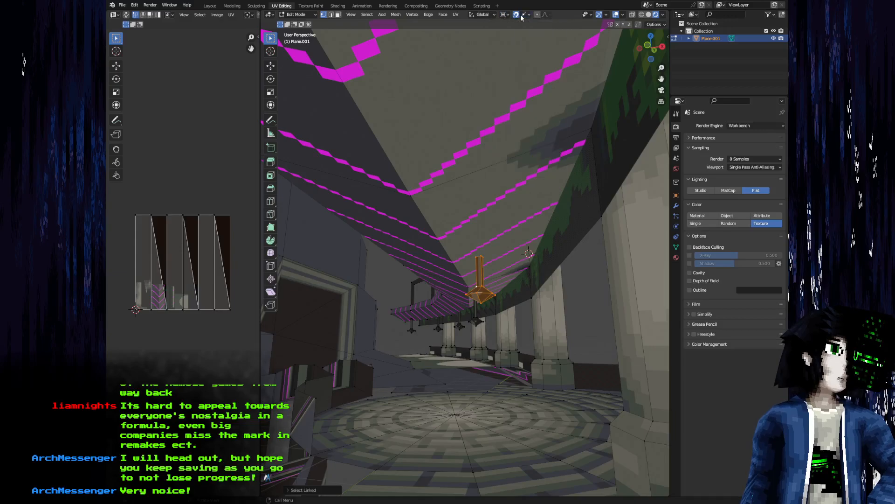
click(522, 15)
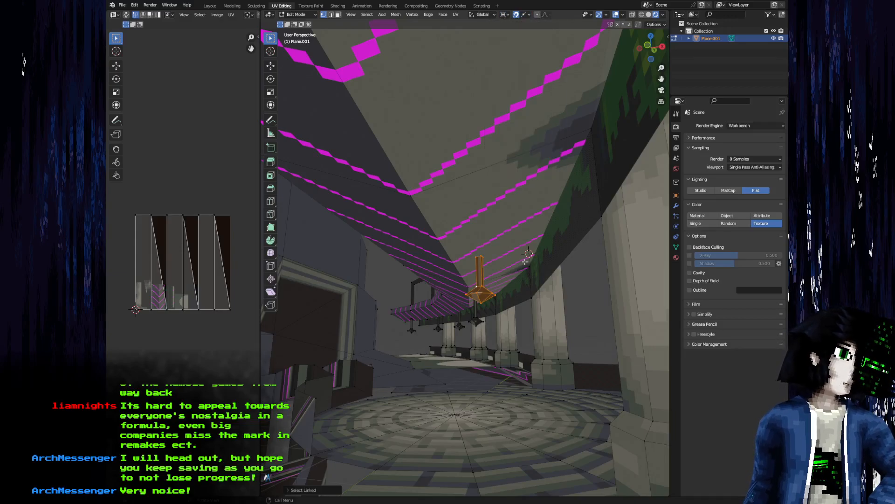
key(g)
key(shift+z)
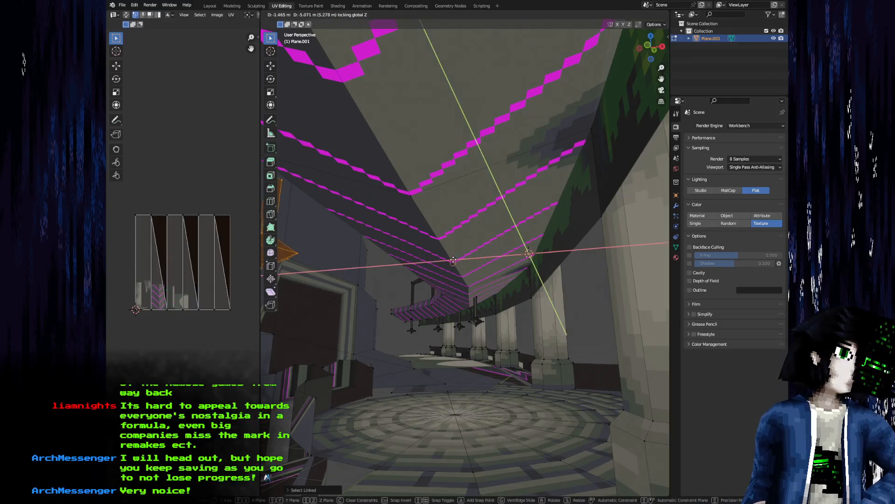
key(Escape)
Set the pivot point to Active Element and move the lamp horizontally under the overhang's central ridge, with the Z axis locked
click(507, 15)
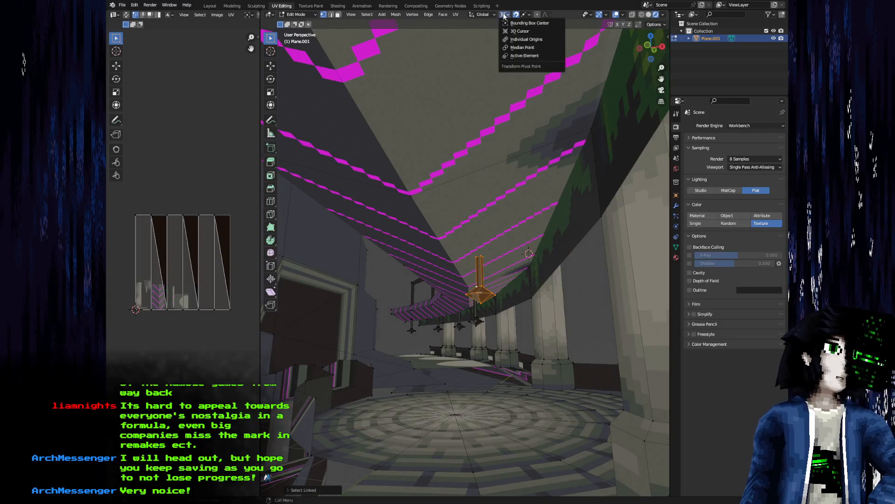
click(515, 54)
key(g)
key(shift+z)
click(456, 268)
drag(458, 257, 546, 324)
key(ctrl+z)
key(g)
key(shift+z)
click(457, 241)
Switch to Object Mode and examine the overhang and its row of arches from above and along its length
key(Tab)
scroll(462, 258, down, 5)
scroll(461, 257, up, 5)
drag(303, 244, 548, 320)
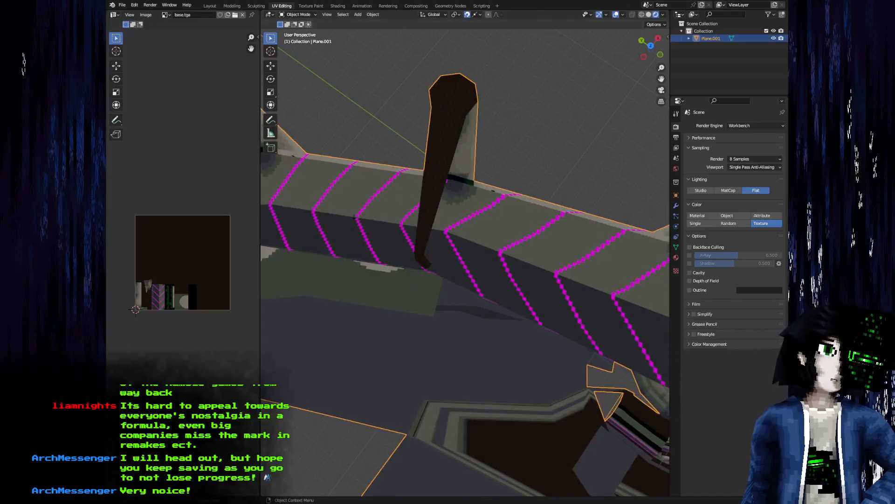
drag(506, 161, 443, 140)
scroll(441, 149, down, 4)
drag(438, 210, 453, 299)
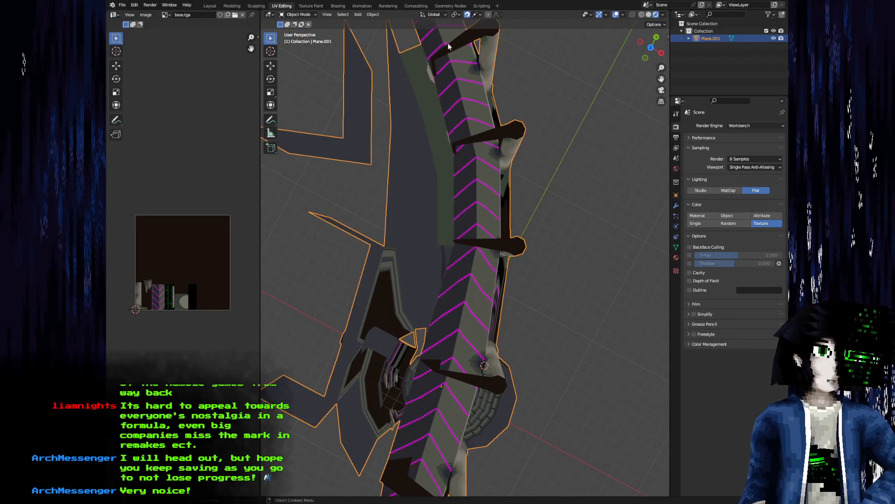
drag(441, 367, 439, 320)
scroll(443, 342, up, 4)
scroll(455, 362, up, 4)
Return to Edit Mode and snap the 3D cursor to the overhang's rear edge vertex at the following arch's column
key(Tab)
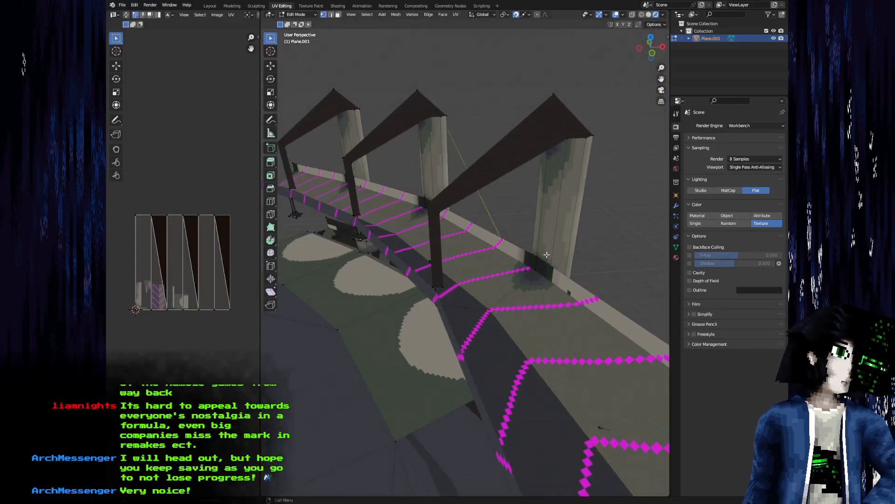
key(alt+a)
key(F3)
key(Return)
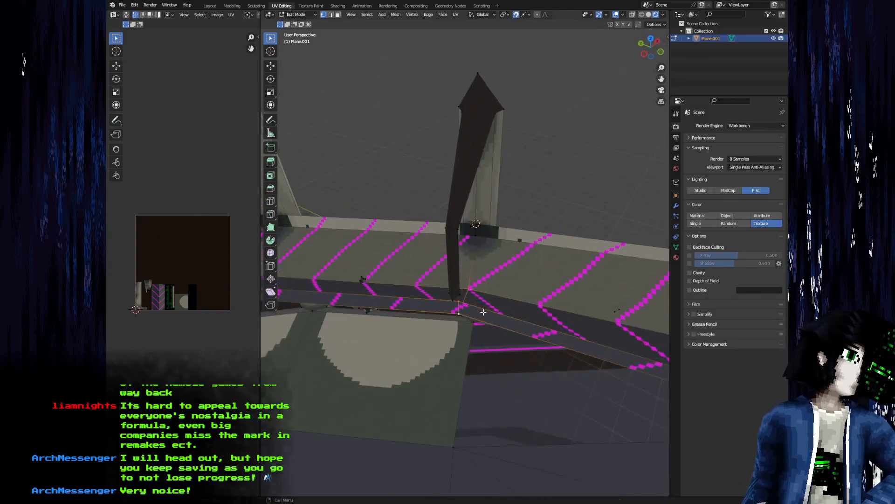
Set the pivot point to 3D Cursor and scale the overhang vertices below this arch support by 1.4, with the Z axis locked
key(s)
key(shift+z)
key(Return)
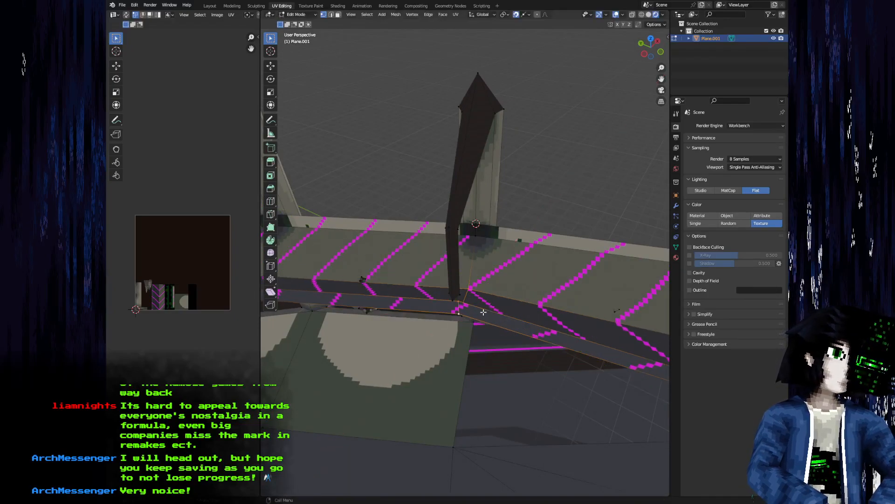
click(505, 14)
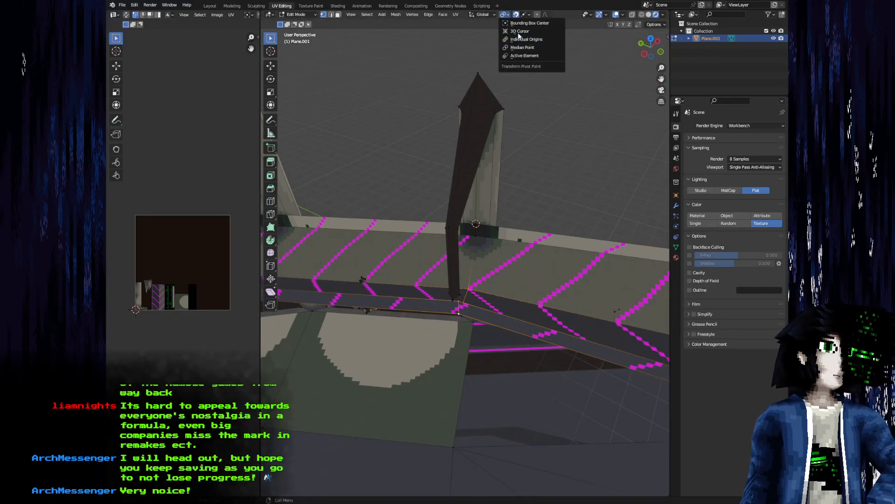
click(518, 32)
key(s)
key(shift+z)
text(1.4)
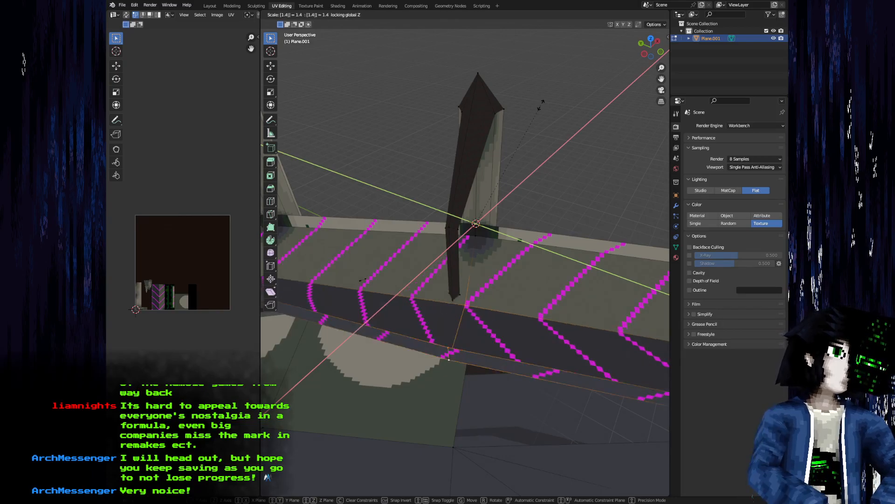
key(Return)
Snap the 3D cursor to the rear edge vertex at the next column along and select the overhang's front vertices below that arch support
drag(430, 247, 518, 242)
click(494, 246)
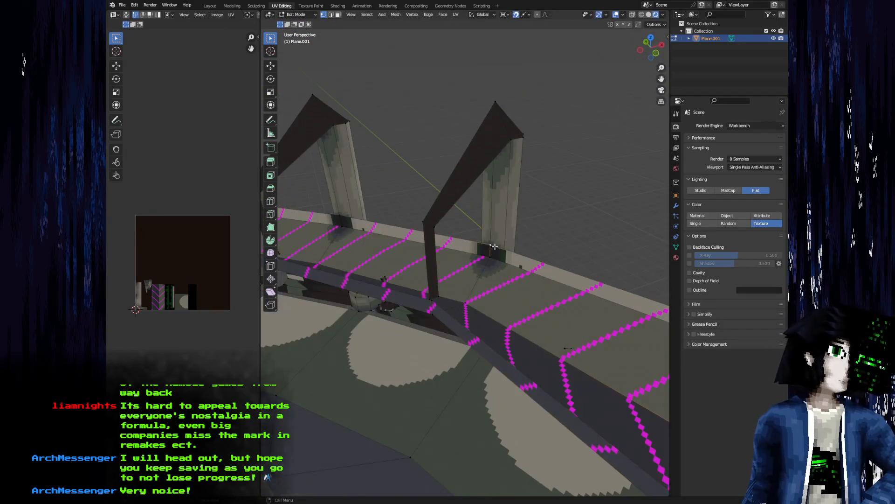
key(F3)
key(Down)
key(Up)
key(Return)
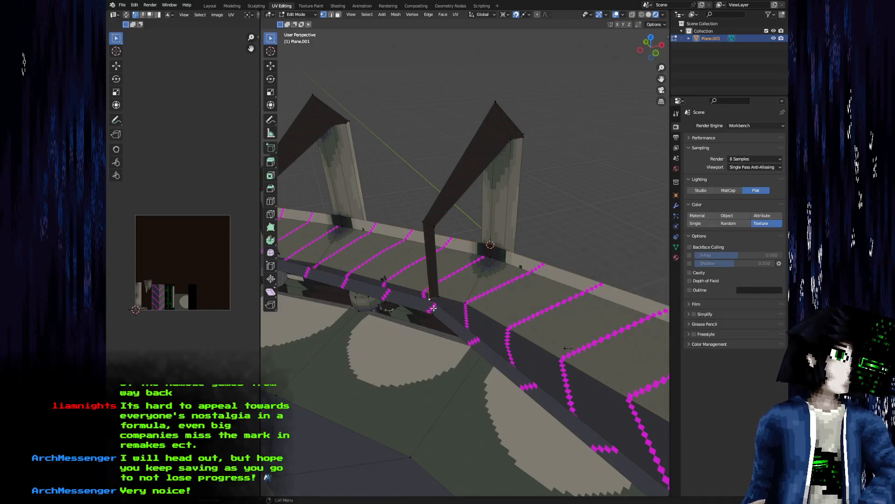
click(434, 313)
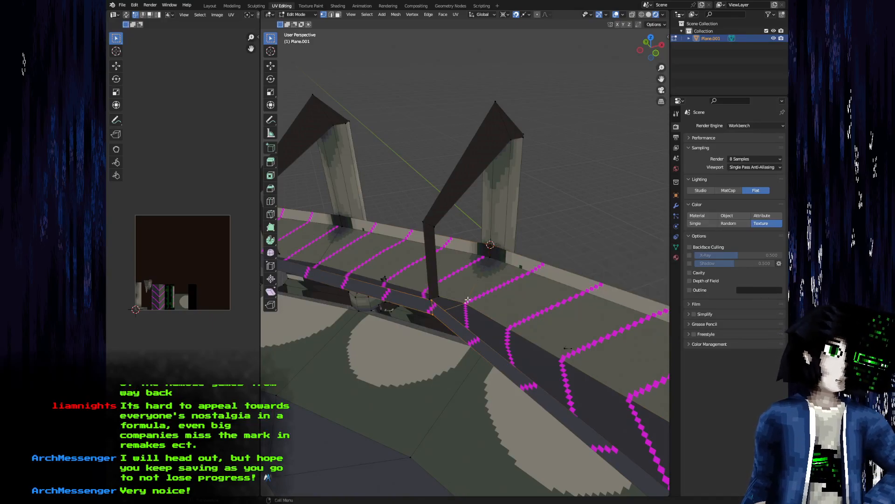
Scale the selected overhang front vertices by 1.5 from the 3D cursor, with the Z axis locked
key(s)
key(shift+z)
text(1.5)
key(Return)
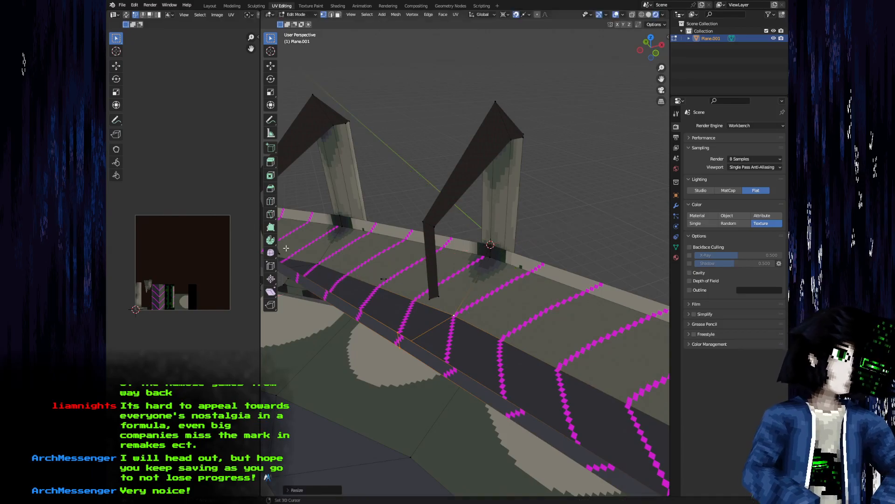
Snap the 3D cursor to the overhang's rear edge vertex at the following arch's column
drag(327, 266, 472, 296)
click(409, 228)
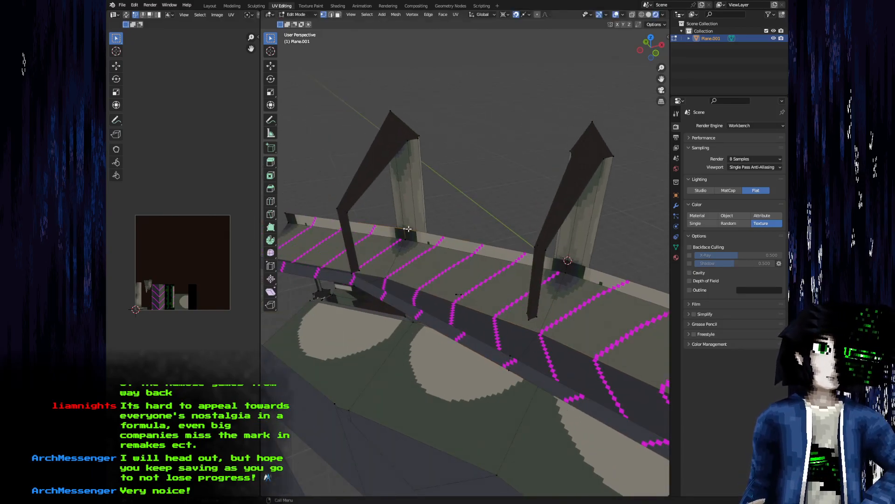
key(F3)
key(Return)
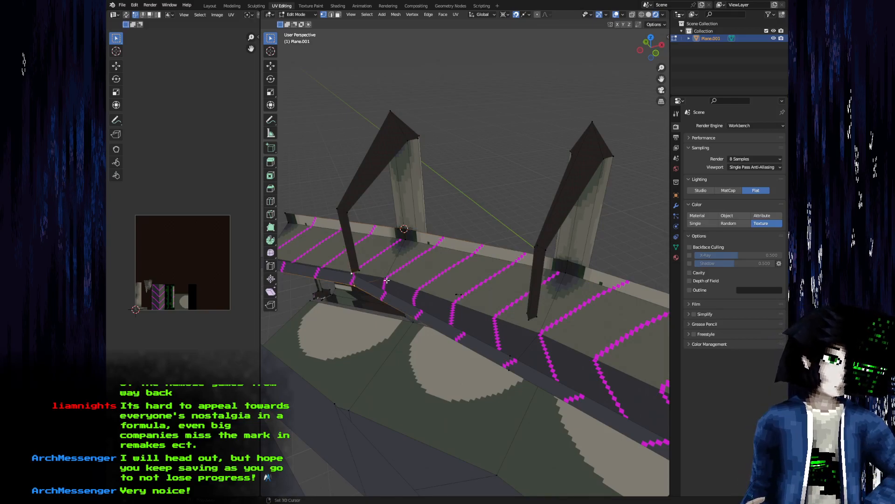
Select the overhang's front vertices below this arch support and scale them by 1.4, with the Z axis locked
drag(360, 281, 465, 286)
scroll(465, 287, up, 3)
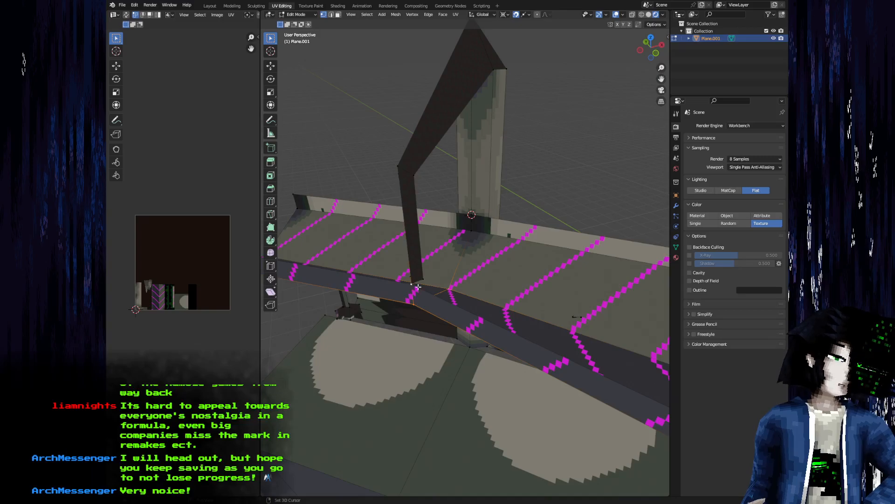
drag(413, 289, 424, 340)
key(g)
right_click(366, 325)
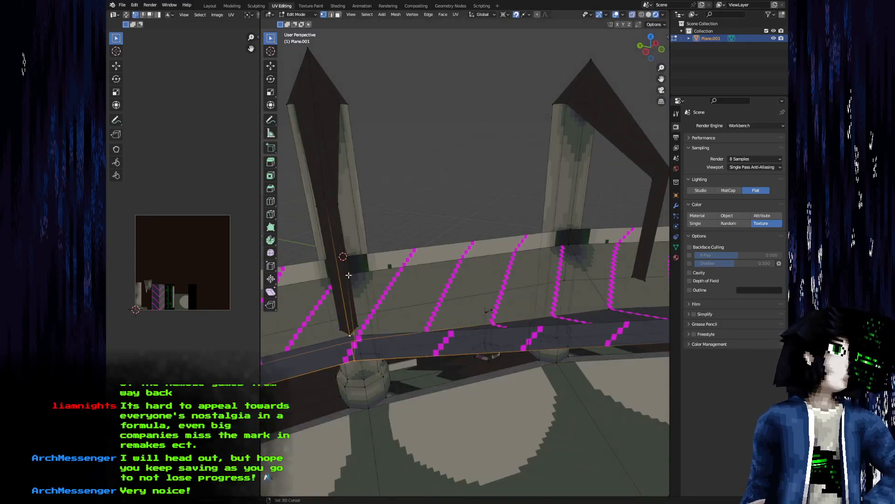
shift+click(351, 335)
drag(389, 327, 531, 284)
key(s)
key(shift+z)
text(1)
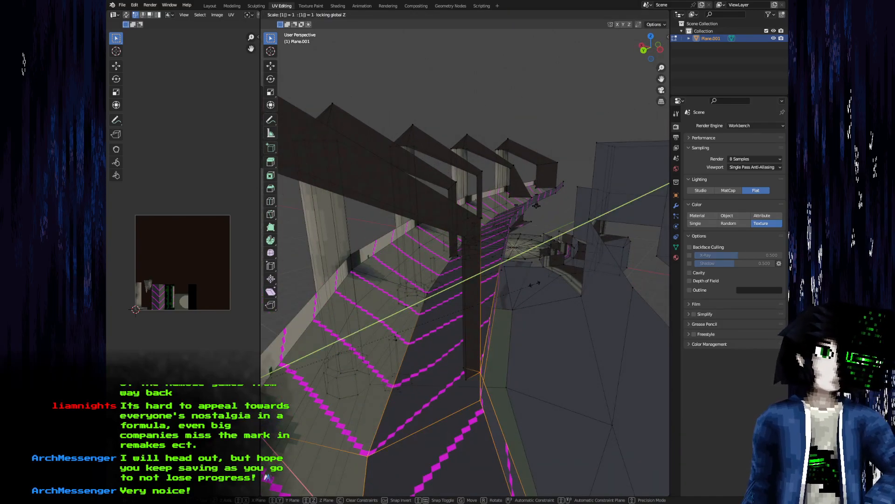
text(.4)
key(Return)
Snap the 3D cursor to the rear corner at the overhang's near end and scale the front vertices there by 1.4, with Z locked
scroll(533, 283, down, 5)
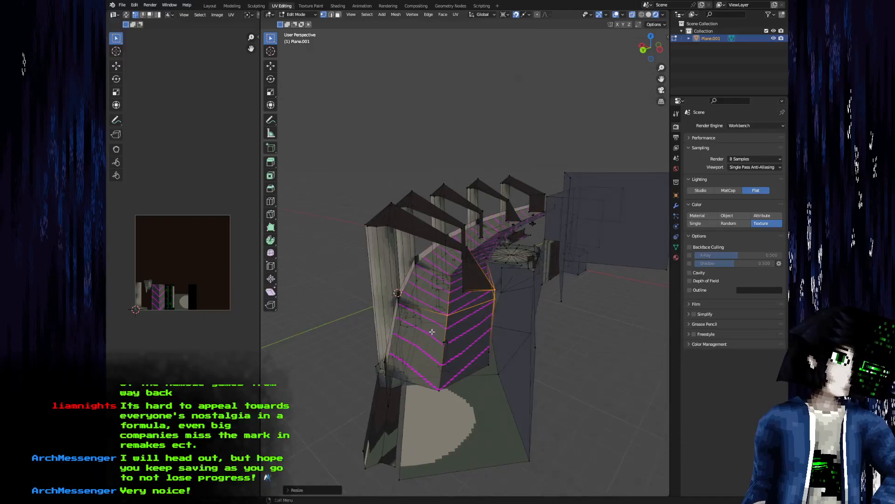
drag(435, 330, 396, 344)
click(338, 360)
key(F3)
key(Return)
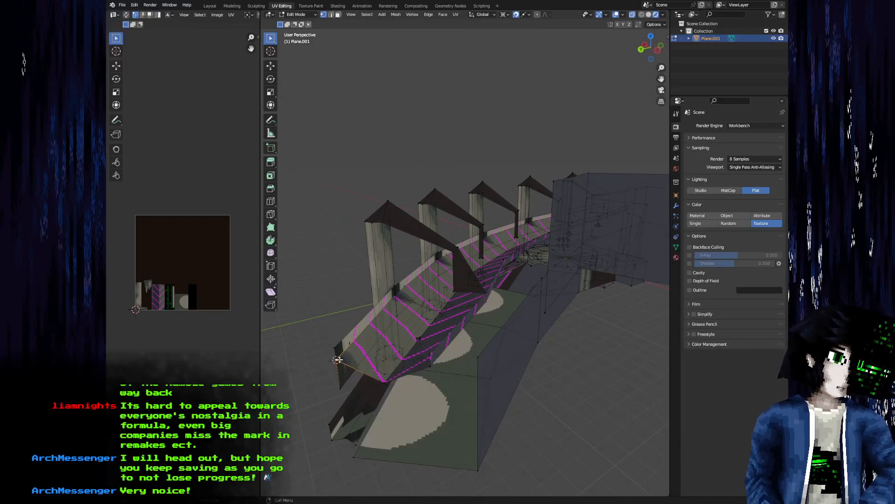
shift+click(432, 356)
key(s)
key(shift+z)
text(1.4)
key(Return)
Snap the 3D cursor to the rear corner at the overhang's opposite end and scale its front vertices by 1.4, with Z locked
drag(433, 353, 581, 111)
scroll(476, 399, down, 7)
scroll(439, 272, up, 8)
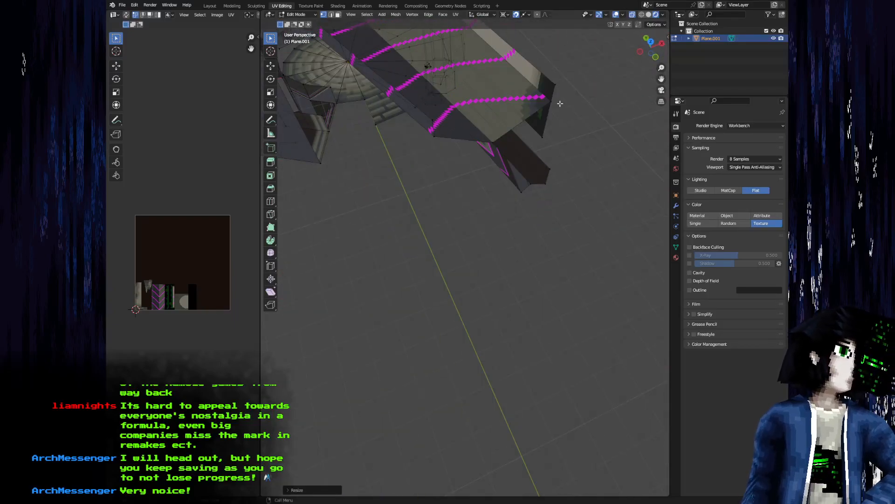
click(560, 103)
key(F3)
key(Return)
click(490, 137)
key(s)
key(shift+z)
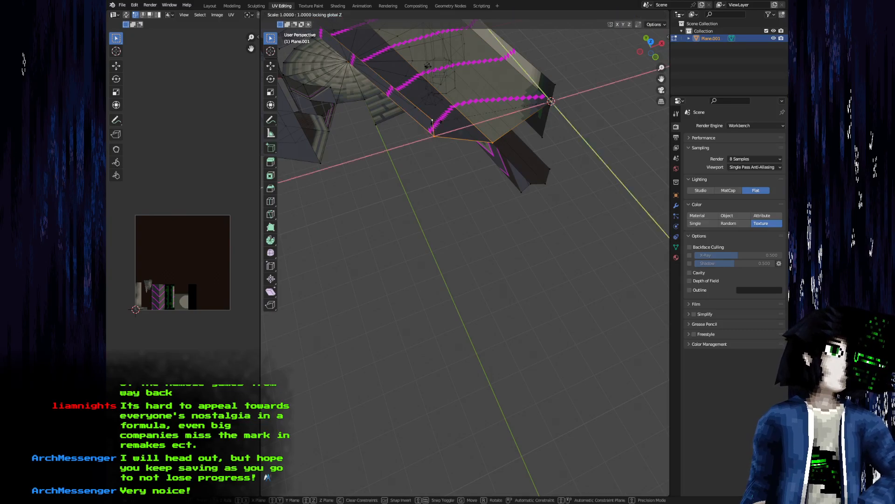
text(1.4)
key(Return)
Switch to Object Mode and examine the chevron texture on the widened overhang up close
drag(415, 122, 445, 359)
key(Tab)
scroll(430, 283, up, 3)
scroll(444, 356, up, 4)
drag(438, 309, 460, 337)
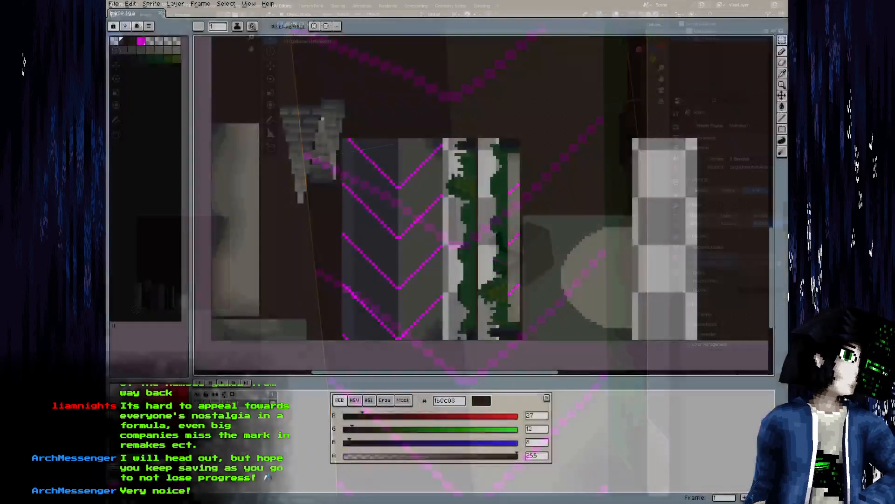
Switch to base.tga in Aseprite and shift the vine and circle artwork right, opening a gap beside the chevron panel
scroll(422, 89, right, 3)
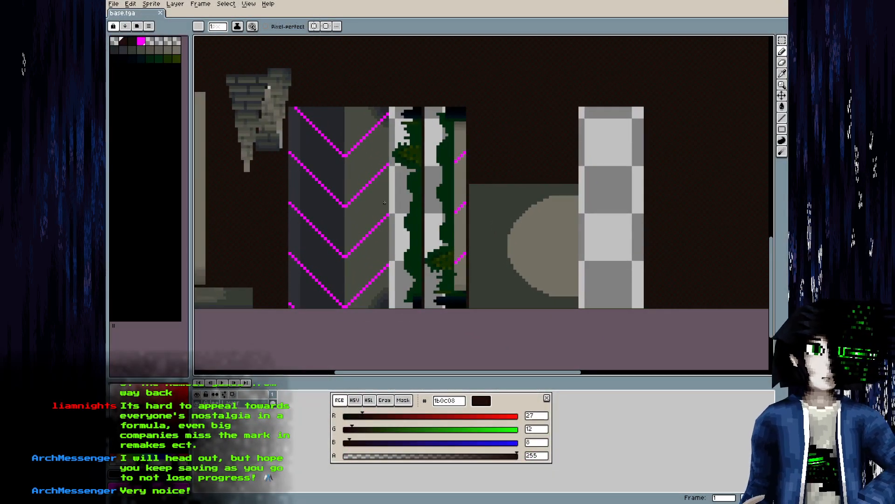
key(ctrl+z)
drag(379, 197, 322, 201)
key(m)
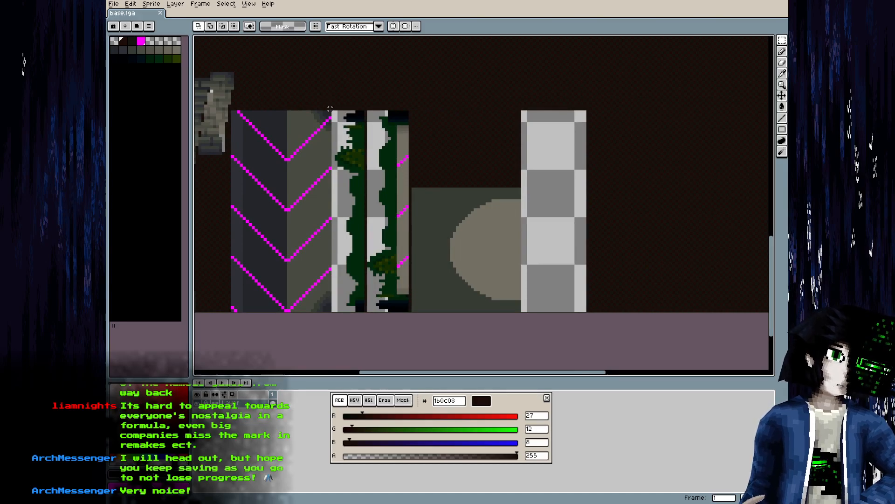
drag(332, 111, 522, 313)
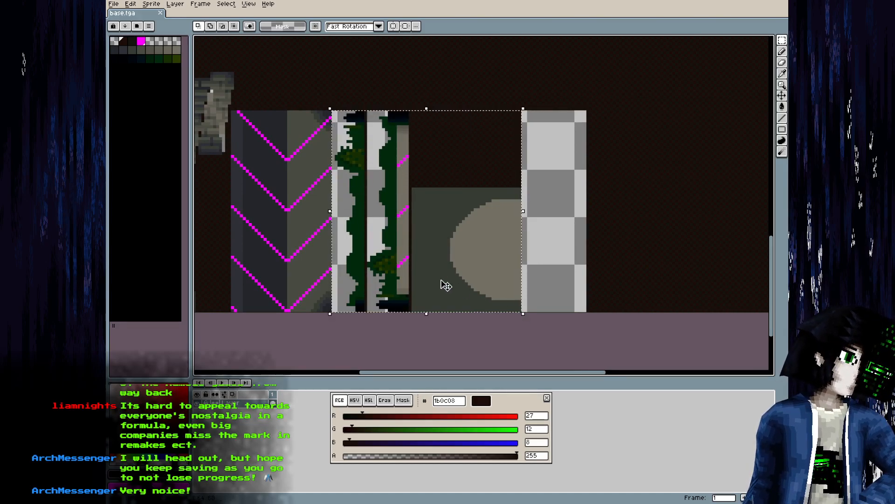
drag(408, 274, 440, 272)
drag(314, 162, 399, 118)
scroll(384, 185, up, 1)
scroll(415, 164, down, 1)
scroll(399, 132, up, 1)
scroll(399, 119, down, 1)
drag(430, 267, 399, 290)
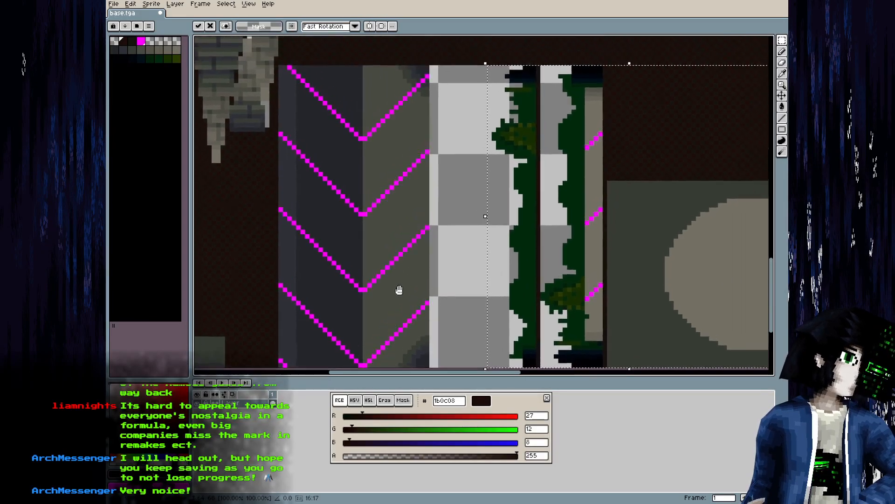
scroll(399, 289, down, 1)
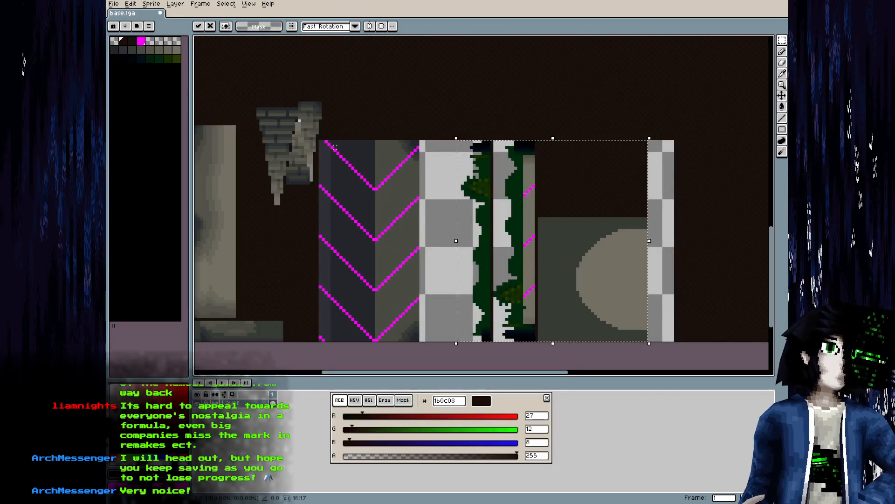
Stretch the chevron panel, without its narrow edge strip, rightward to the vine artwork and save base.tga
drag(332, 141, 416, 336)
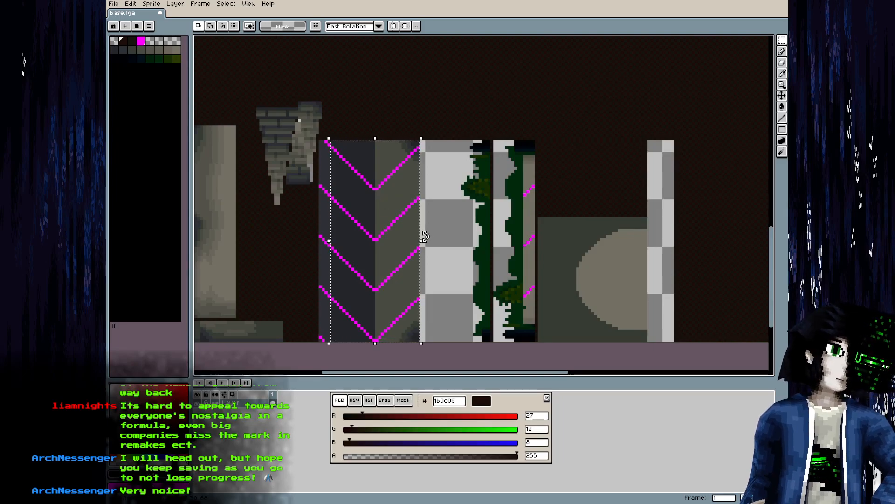
drag(424, 238, 460, 246)
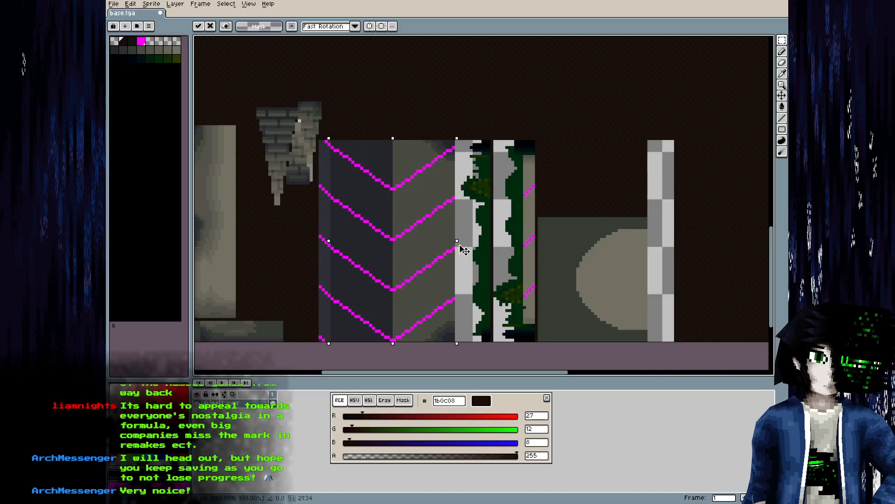
scroll(469, 201, up, 3)
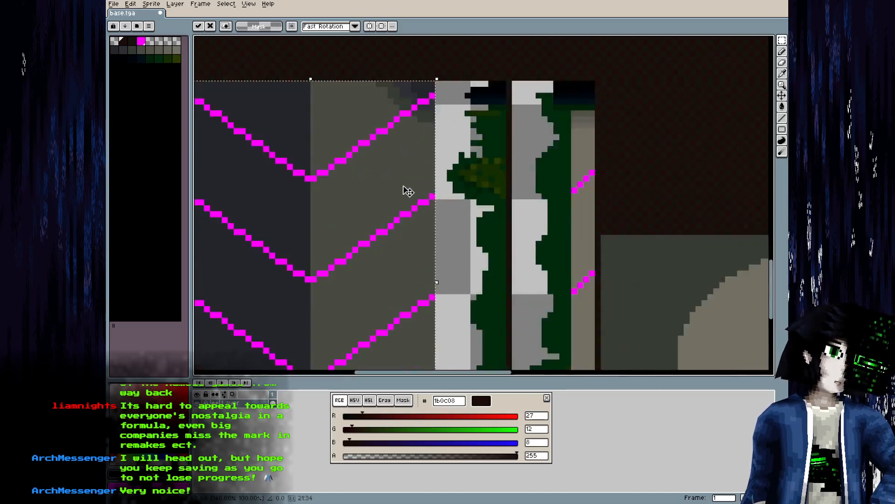
drag(397, 188, 478, 193)
key(ctrl+s)
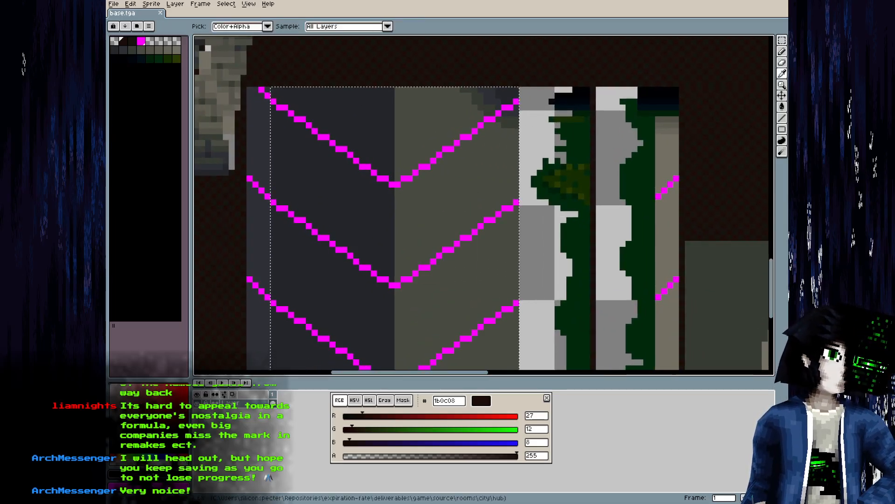
Switch back to Blender and reload the base.tga texture
key(alt+Tab)
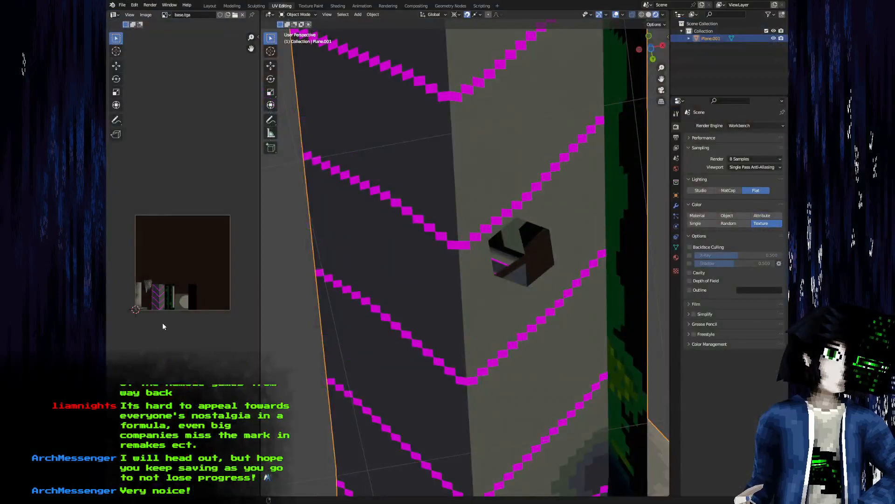
key(alt+r)
drag(432, 254, 431, 272)
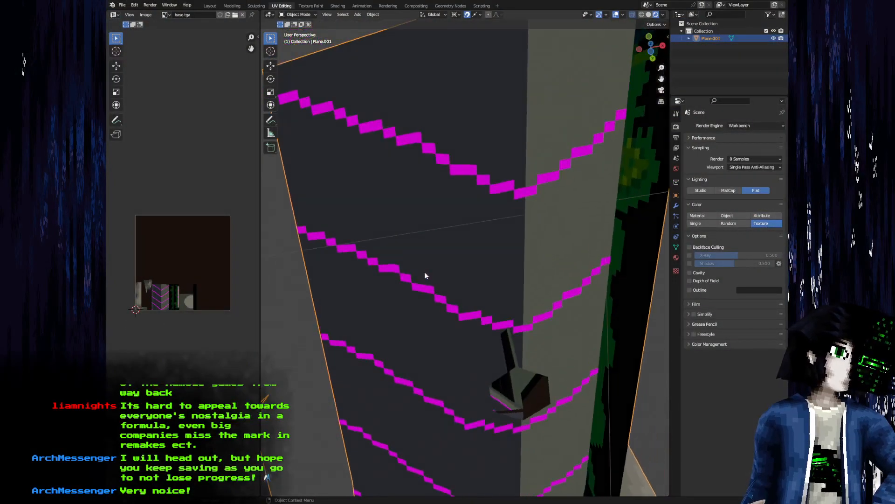
Enter Edit Mode and select all of the overhang's linked faces to show their UVs over the chevron panel
key(Tab)
key(a)
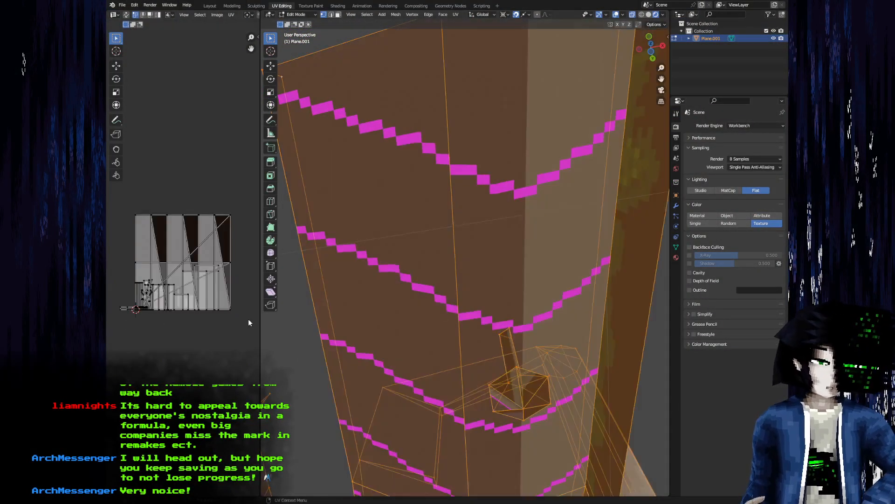
drag(370, 277, 380, 262)
key(alt+a)
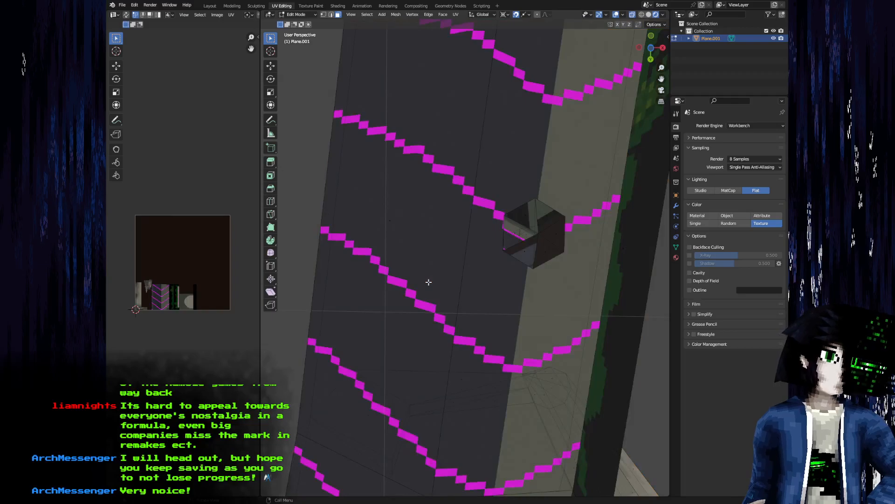
key(ctrl+l)
scroll(165, 303, up, 7)
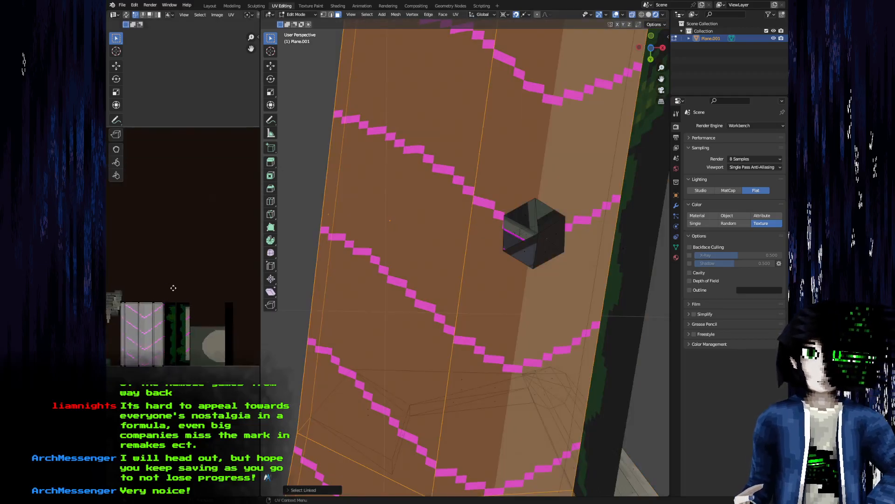
Select the overhang's outer UV edge inside the widened chevron panel
click(177, 288)
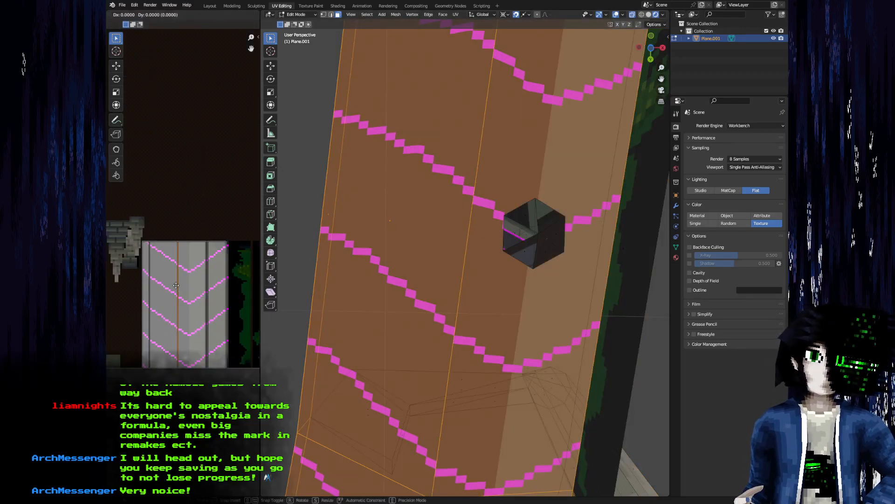
scroll(215, 292, up, 2)
click(215, 292)
drag(216, 292, 159, 293)
drag(434, 282, 463, 356)
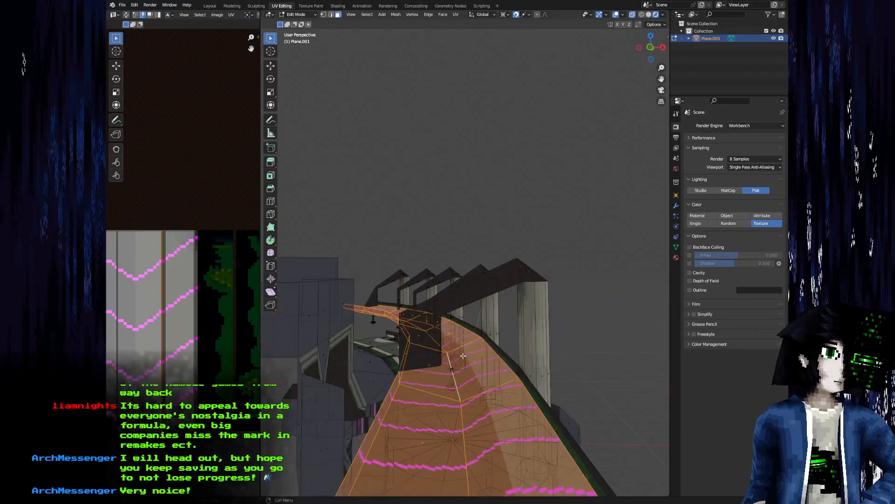
Turn off X-ray and limit the selection to the face loops running along the overhang
click(632, 16)
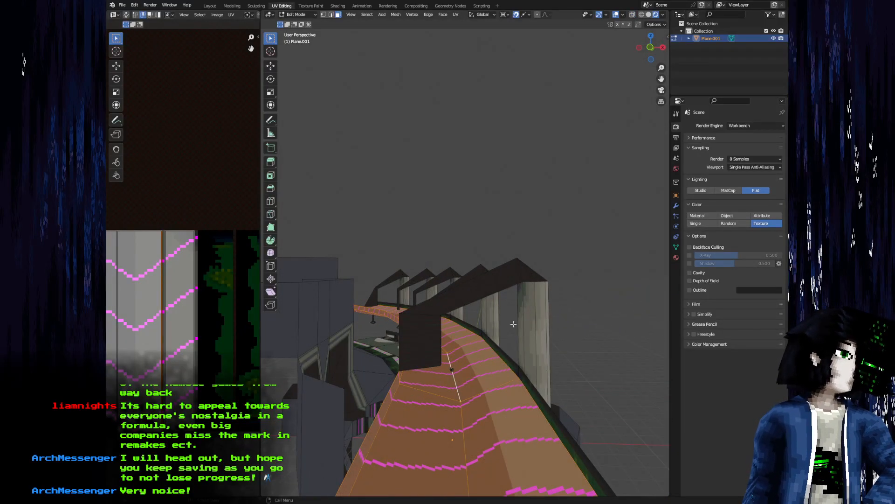
alt+click(473, 400)
alt+shift+click(416, 390)
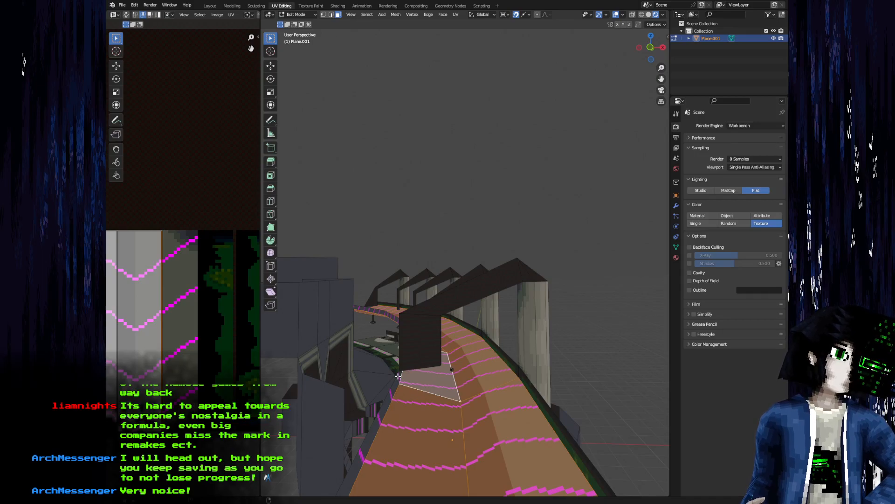
alt+shift+click(399, 376)
Try to move the outer UV edge to the chevron panel's right border and change the Round to Pixels setting
drag(144, 337, 180, 304)
scroll(180, 303, down, 2)
scroll(190, 305, up, 2)
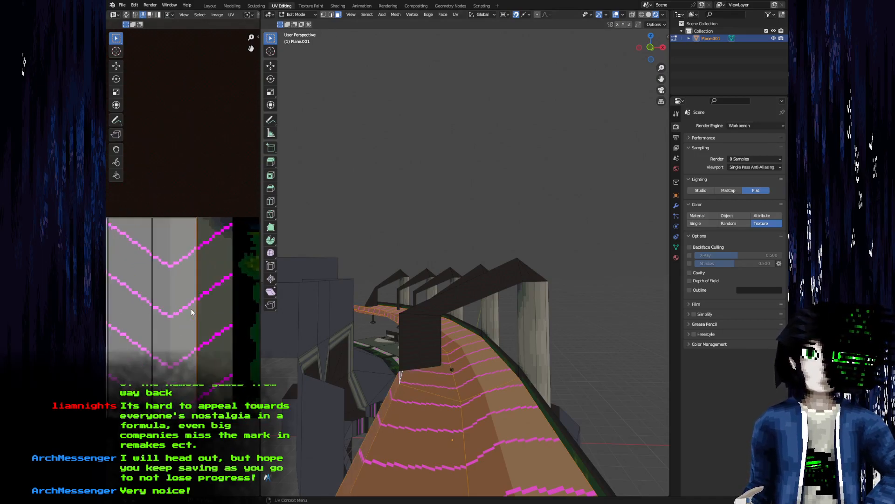
key(g)
click(224, 308)
click(231, 14)
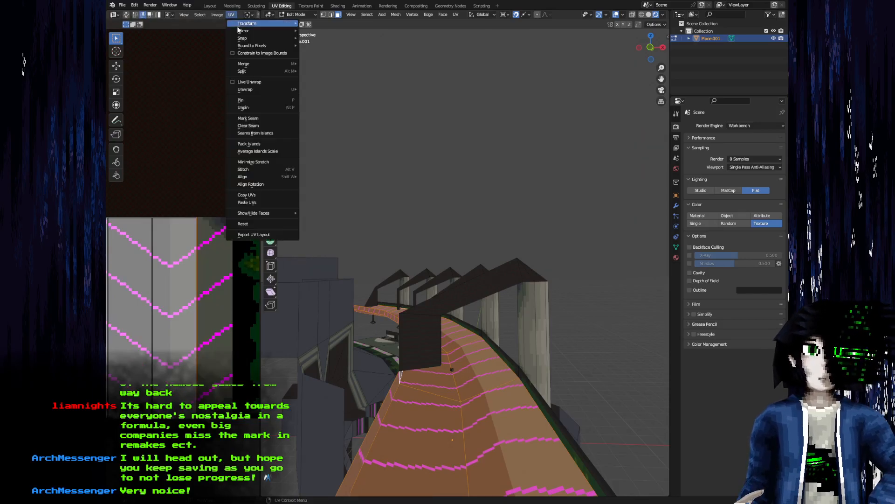
mouse_move(298, 49)
click(330, 53)
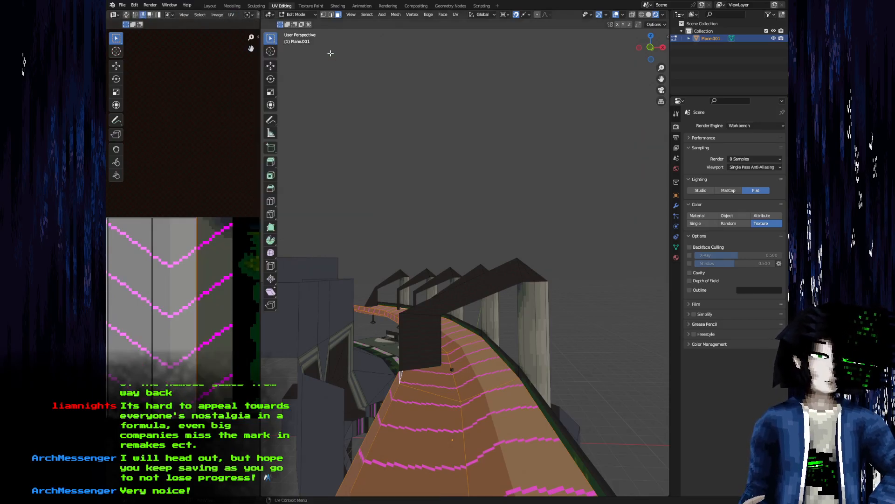
Move the overhang's overlapping outer UV edges onto the right border of the widened chevron panel
key(g)
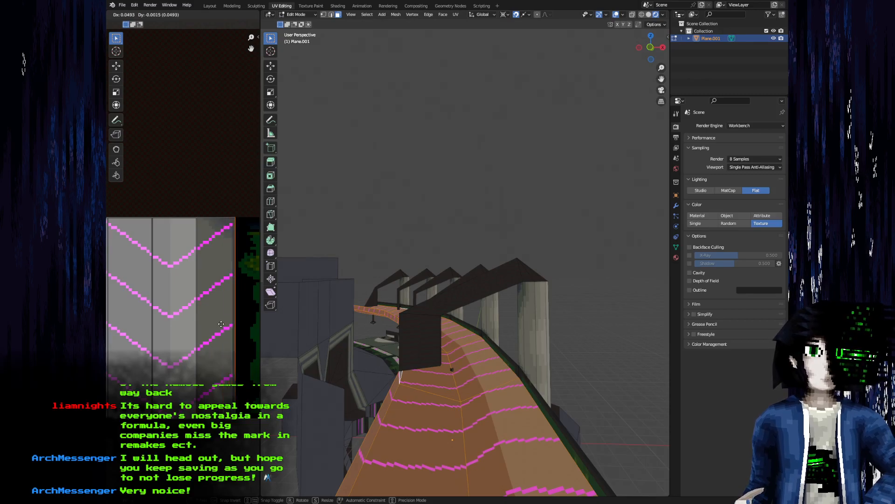
click(219, 323)
click(197, 330)
key(g)
click(229, 330)
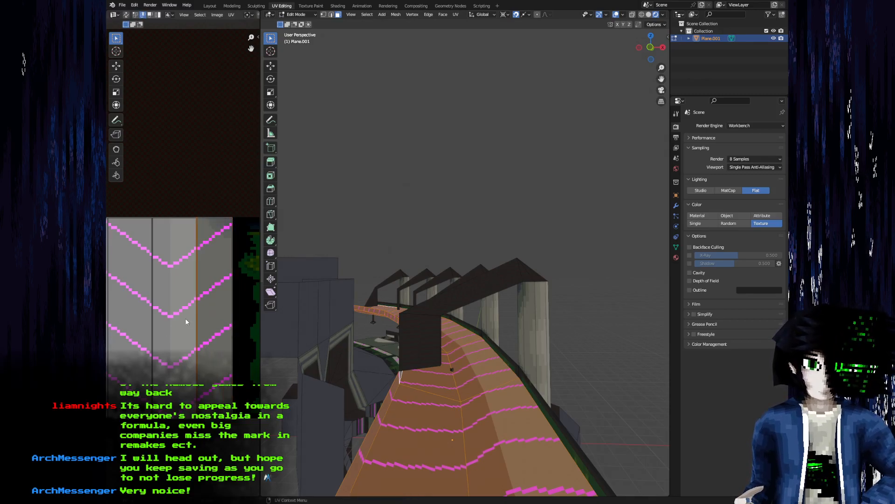
key(g)
click(223, 323)
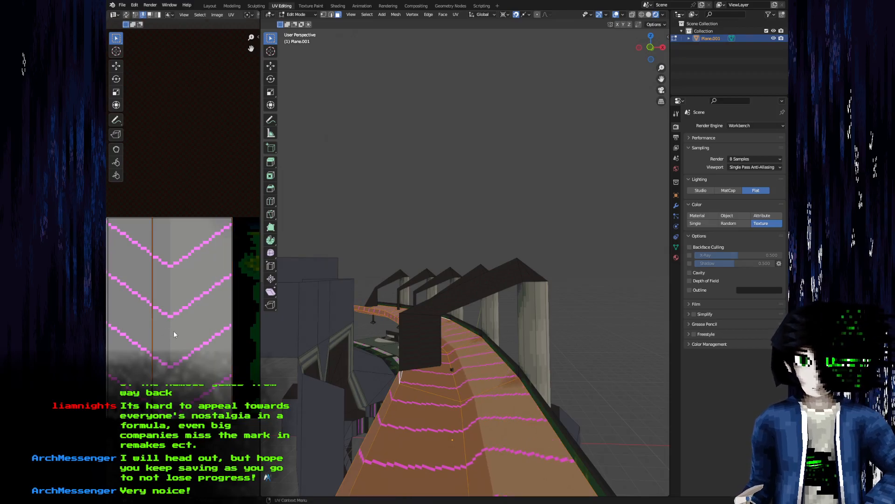
Move the overhang's middle UV edge onto the centre line of the widened chevron panel
drag(137, 299, 136, 297)
key(g)
click(157, 300)
drag(546, 371, 304, 449)
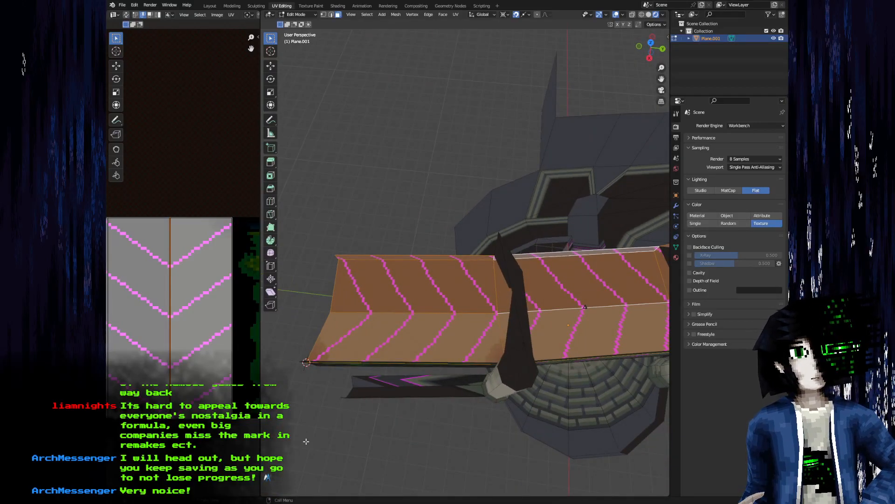
drag(477, 397, 459, 305)
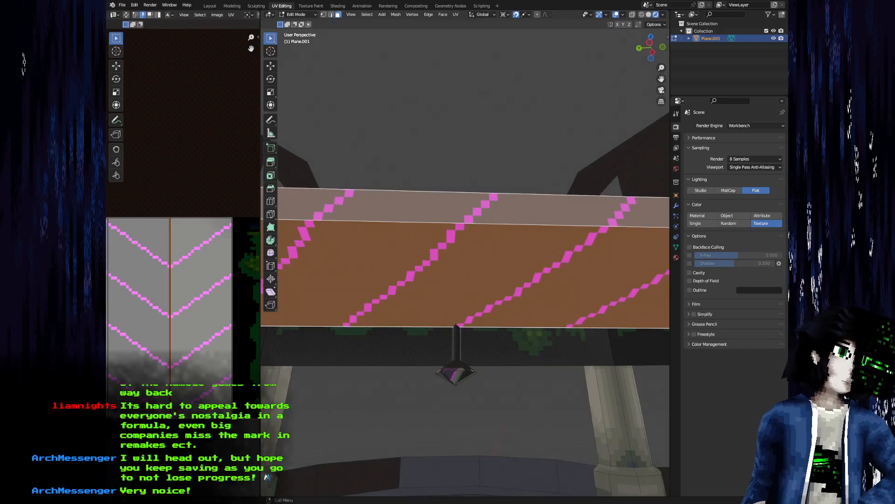
Switch to Aseprite, clear the selection and paint over the top chevron's left arm with the dark panel colour 242529
key(alt+Tab)
drag(365, 205, 360, 192)
key(ctrl+d)
scroll(359, 189, down, 1)
drag(331, 105, 315, 139)
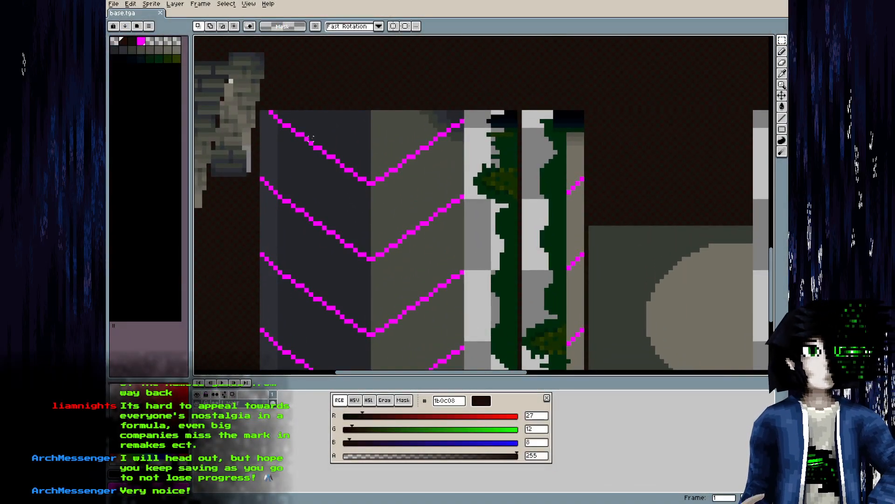
key(i)
click(307, 147)
key(b)
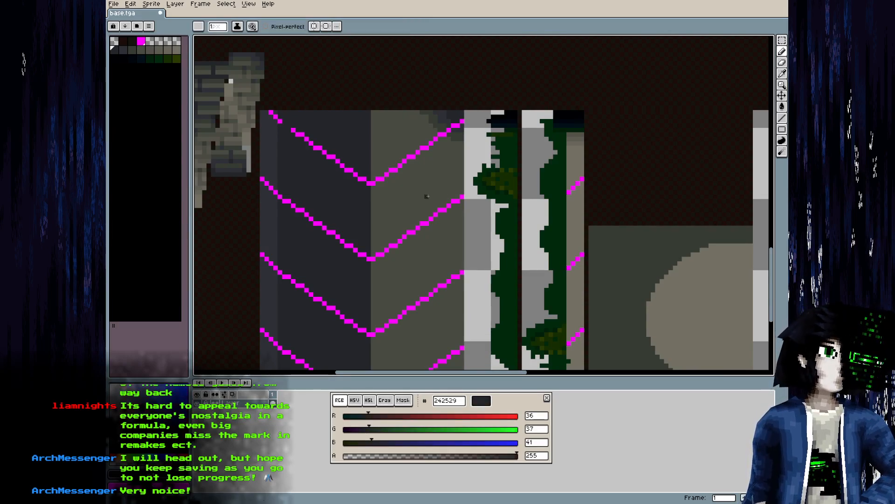
drag(367, 184, 296, 131)
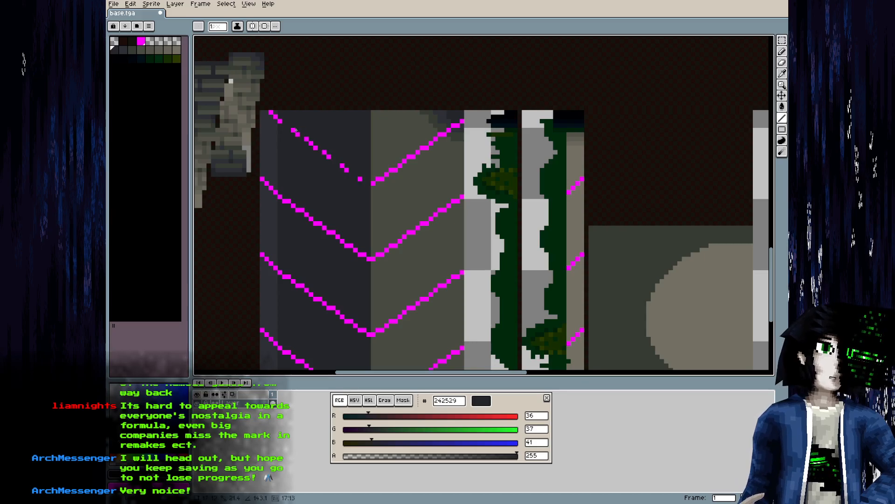
drag(364, 178, 368, 183)
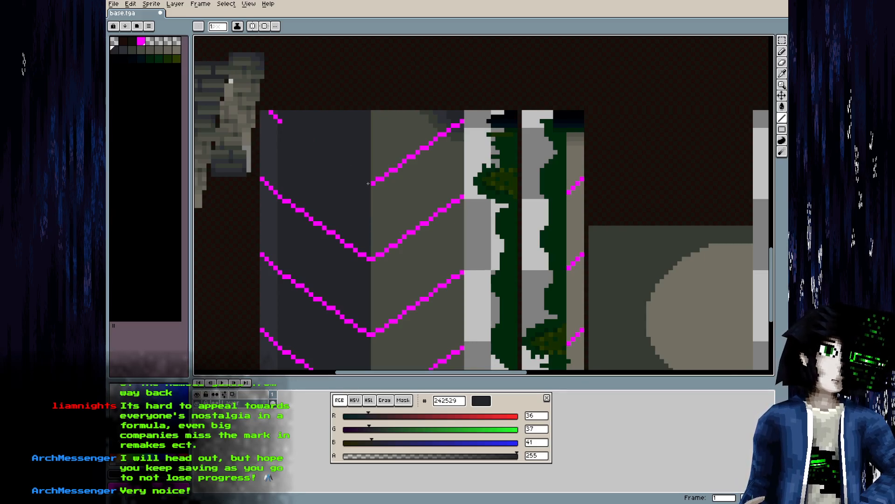
Redraw the top chevron with 45-degree ff00ff lines meeting at the panel's centre and cover its old right arm with 484a41
alt+click(280, 121)
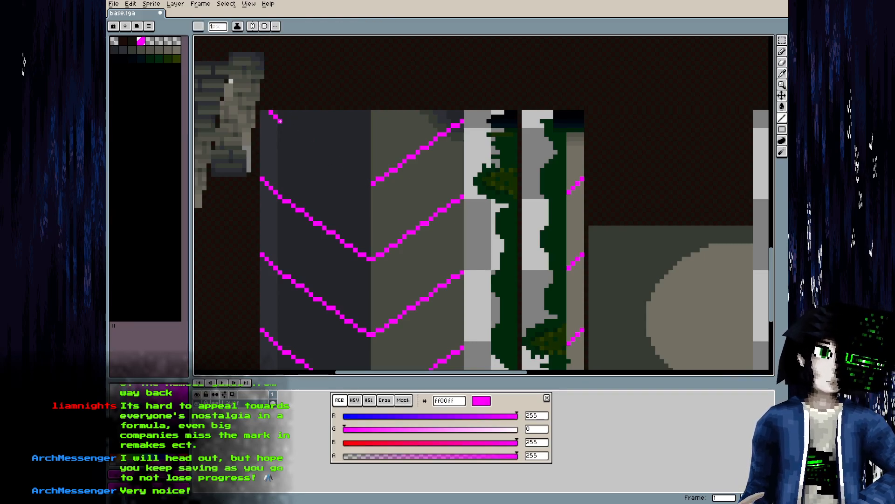
mouse_move(284, 125)
mouse_down()
mouse_move(381, 209)
mouse_move(445, 145)
mouse_up()
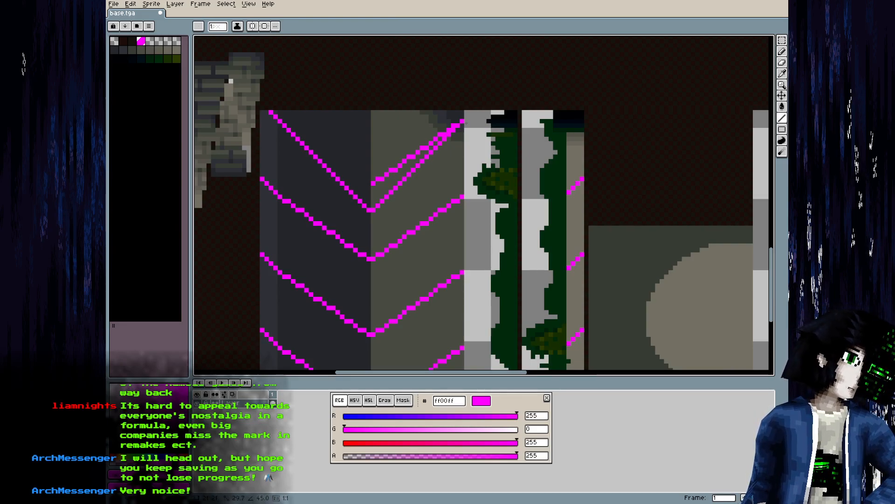
alt+click(377, 165)
key(b)
click(373, 184)
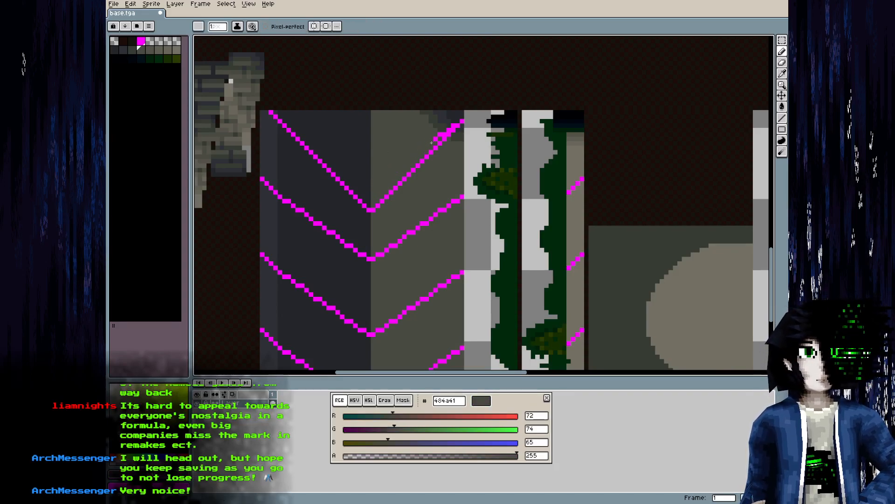
scroll(449, 131, up, 4)
drag(449, 131, 389, 216)
Restore the surrounding shading colours over the leftover magenta pixels near the top chevron's right end
alt+click(365, 198)
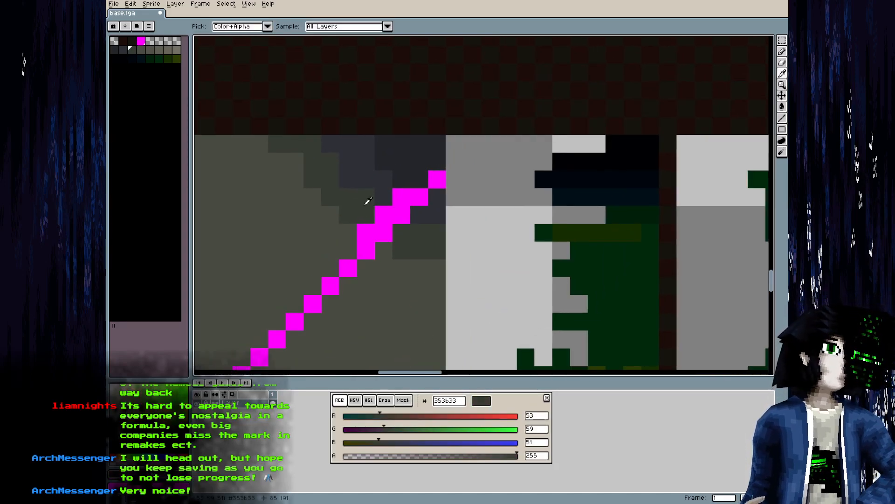
click(379, 214)
alt+click(390, 186)
click(401, 196)
alt+click(420, 173)
scroll(411, 180, down, 3)
scroll(411, 181, down, 1)
scroll(409, 182, up, 2)
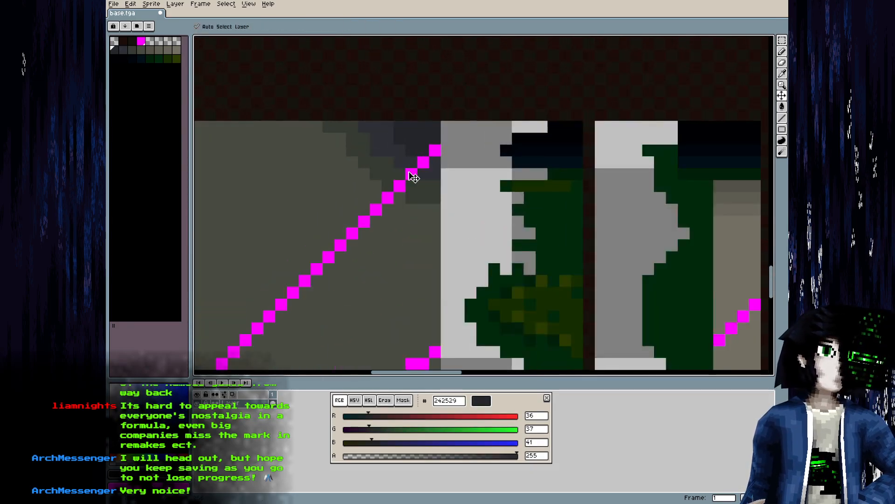
Switch to Blender, reload the texture image and check the redrawn chevron on the overhang
key(alt+Tab)
key(alt+r)
drag(353, 306, 351, 336)
scroll(404, 298, down, 4)
scroll(379, 346, down, 2)
Return to Aseprite and redraw the bottom chevron's left arm as a 45-degree ff00ff line down to the texture's bottom edge
key(alt+Tab)
scroll(303, 310, down, 2)
drag(297, 308, 444, 117)
scroll(399, 132, down, 1)
scroll(418, 154, up, 1)
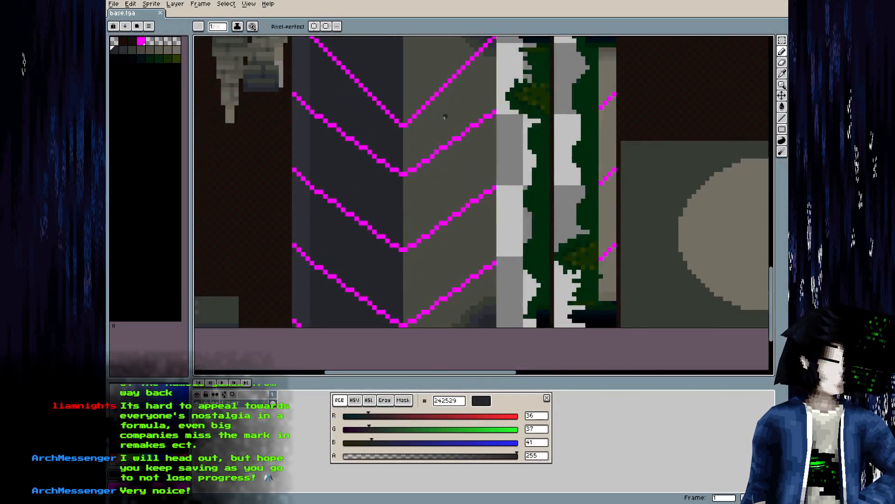
scroll(413, 282, up, 1)
drag(413, 282, 428, 240)
scroll(412, 315, down, 1)
scroll(412, 315, down, 1)
scroll(420, 201, up, 2)
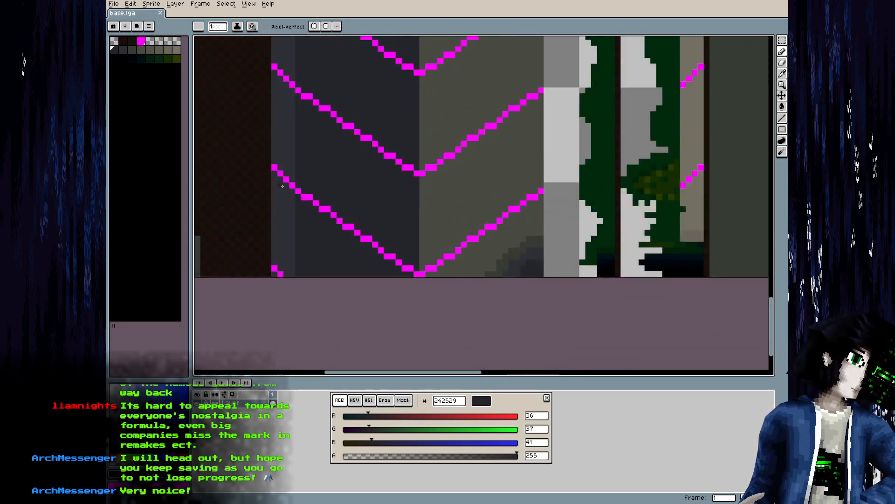
alt+click(309, 197)
click(306, 201)
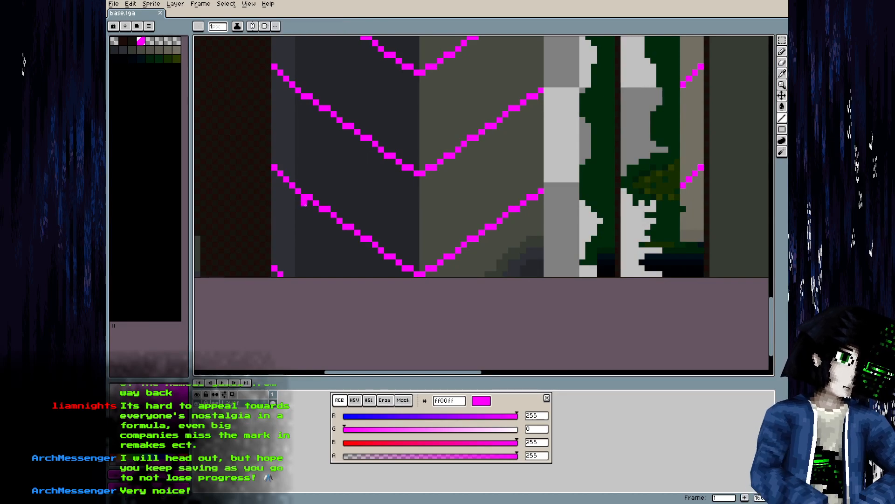
drag(303, 198, 397, 290)
Paint over the bottom chevron's old left arm with 242529
alt+click(326, 175)
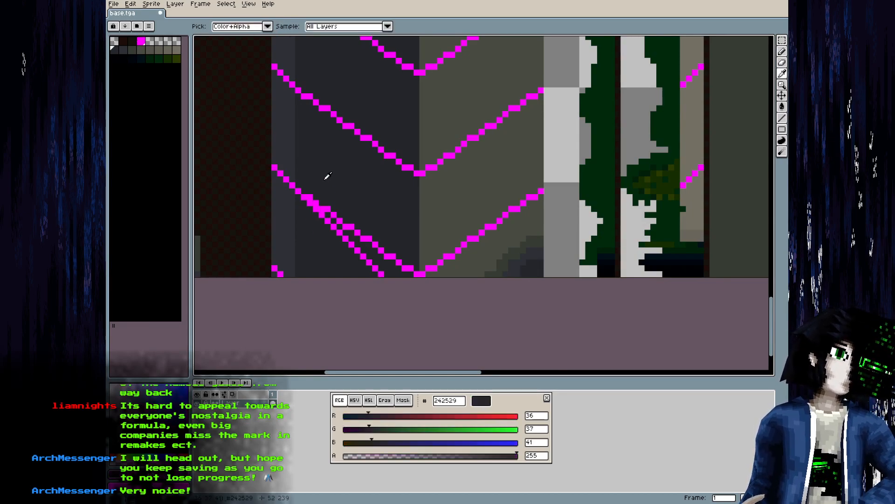
drag(322, 208, 419, 275)
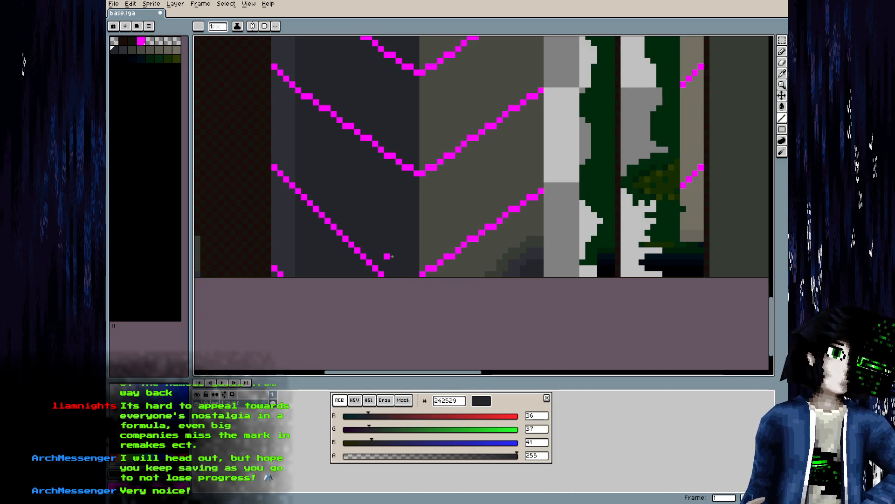
drag(422, 256, 388, 305)
alt+click(399, 297)
Redraw the bottom chevron's right arm as a 45-degree magenta line and clear the old arm's pixels
alt+click(507, 227)
click(477, 238)
drag(485, 234, 536, 237)
alt+click(382, 284)
mouse_move(294, 201)
mouse_down()
mouse_move(558, 202)
mouse_move(443, 307)
mouse_up()
key(ctrl+z)
scroll(443, 306, down, 1)
scroll(298, 237, up, 1)
key(ctrl+z)
drag(290, 233, 447, 317)
key(ctrl+z)
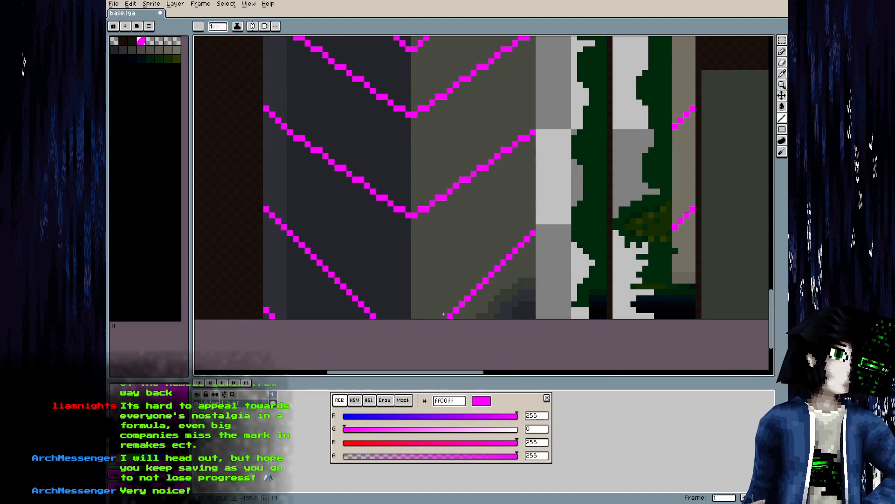
Clear the third chevron's old right arm with 484a41 and draw new 45-degree ff00ff arms meeting at the panel's centre
drag(437, 258, 449, 358)
scroll(455, 311, down, 1)
alt+click(431, 318)
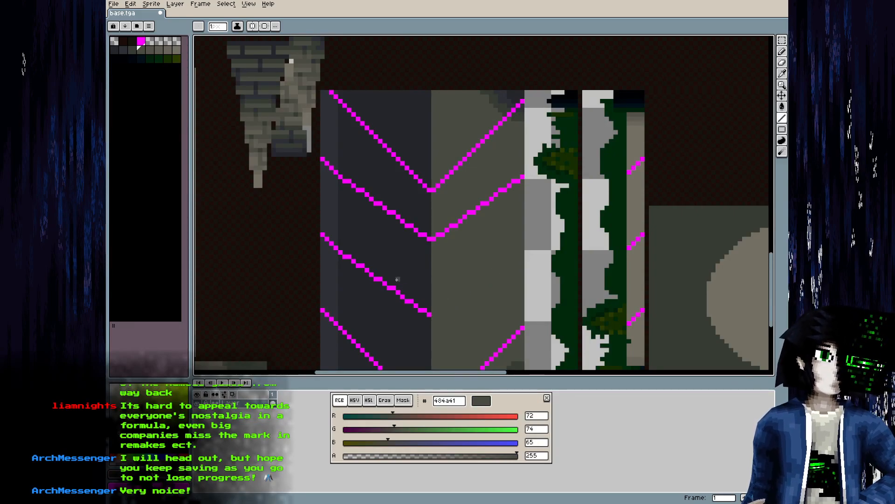
alt+click(345, 252)
mouse_move(341, 252)
mouse_down()
mouse_move(504, 253)
mouse_move(444, 325)
mouse_move(346, 257)
mouse_up()
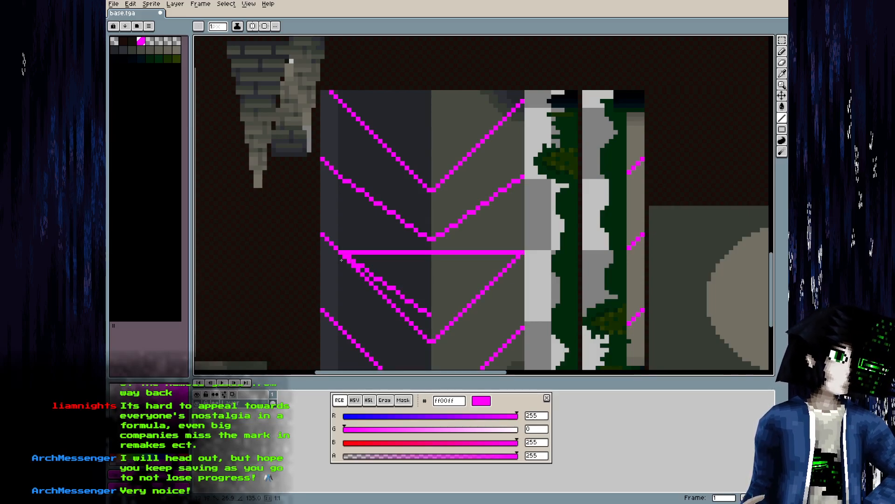
Paint over the third chevron's old left arm and the stray horizontal line with panel colours 242529 and 484a41
alt+click(421, 288)
drag(430, 313, 362, 264)
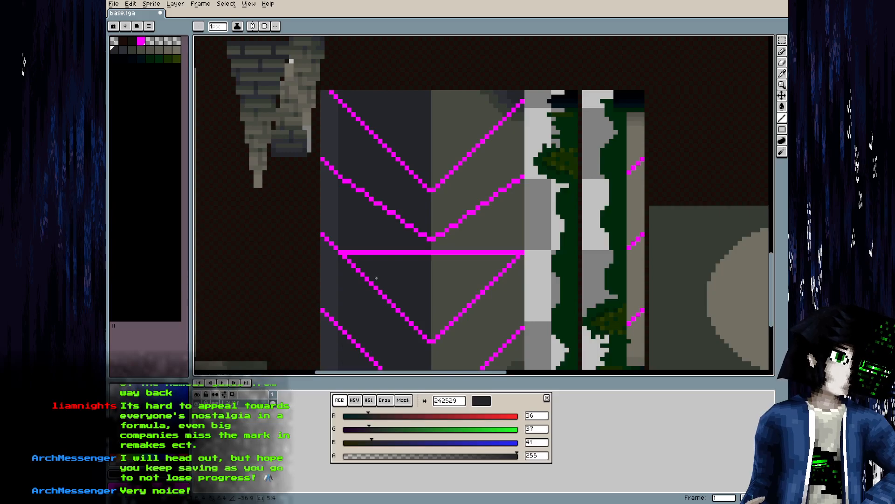
drag(344, 251, 484, 255)
alt+click(434, 255)
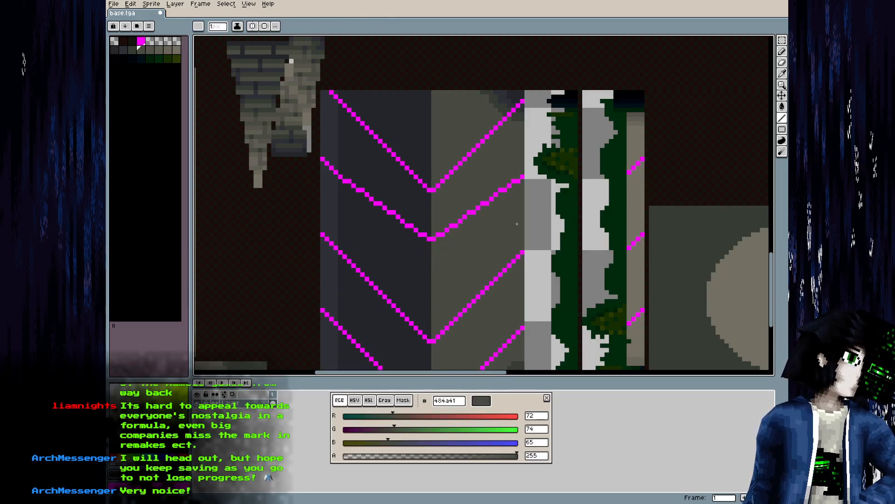
Redraw the second chevron with 45-degree ff00ff arms and paint over its old arms with 242529 and 484a41
alt+click(523, 177)
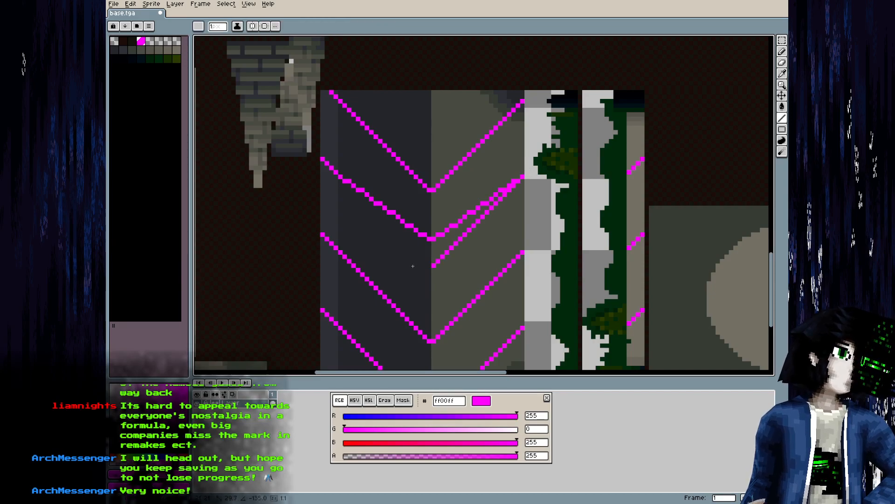
key(alt)
mouse_move(343, 172)
mouse_down()
mouse_move(425, 262)
mouse_move(354, 188)
mouse_up()
alt+click(425, 243)
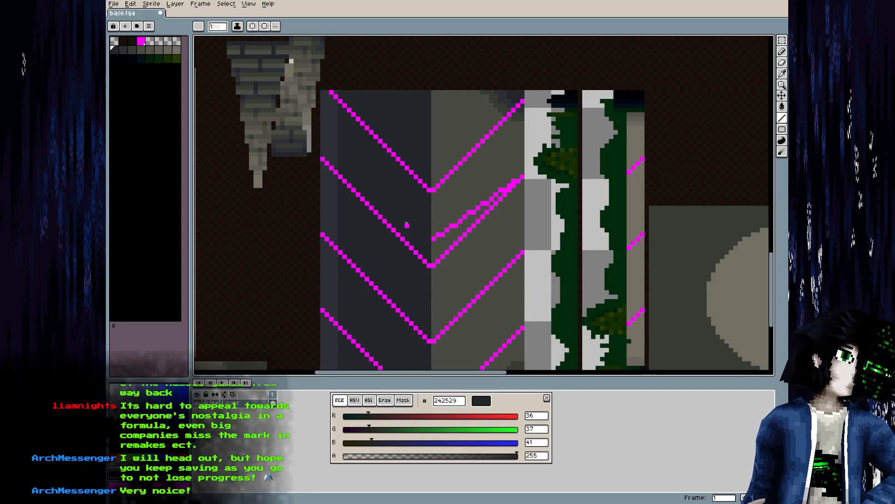
alt+click(502, 189)
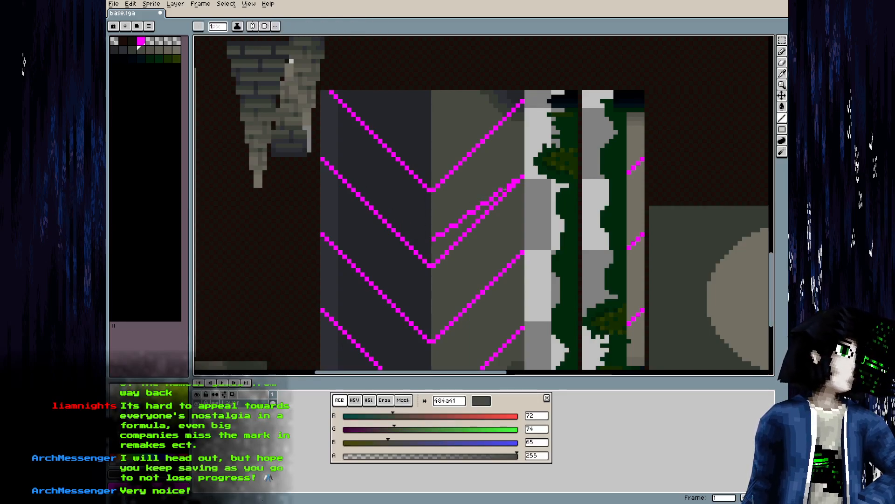
drag(465, 226, 433, 239)
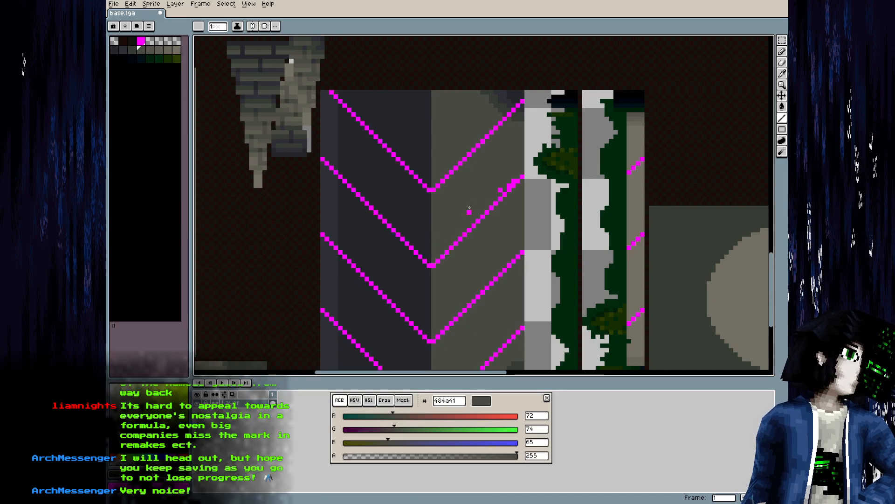
Save the texture, reload it in Blender and inspect the steeper chevrons along the overhang
scroll(477, 186, down, 2)
key(ctrl+s)
key(alt+Tab)
key(alt+r)
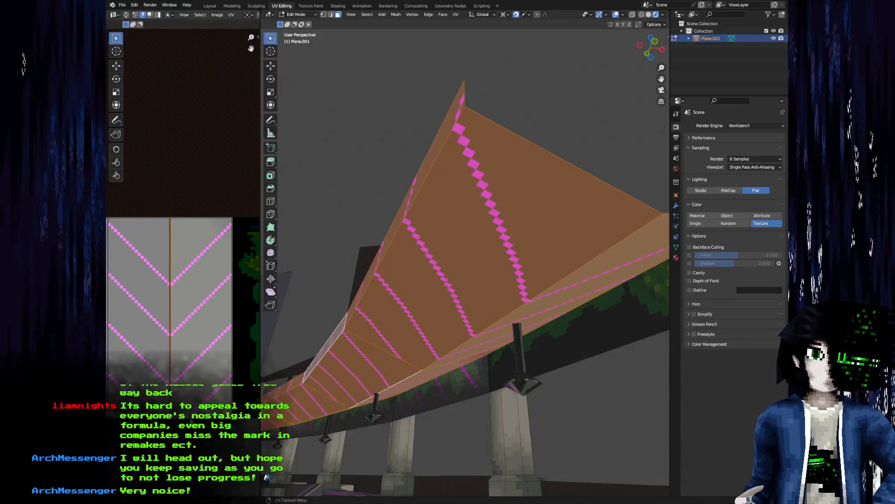
drag(412, 307, 449, 261)
scroll(506, 311, up, 3)
scroll(450, 261, up, 3)
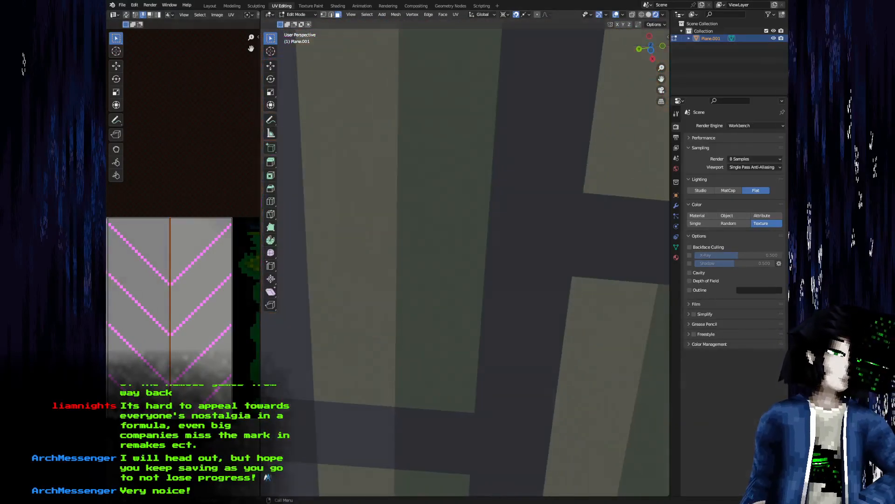
Back in Aseprite, use a temporary vertical guide from the bottom stripe's end to draw a partial magenta chevron at the panel's top edge
key(alt+Tab)
scroll(401, 246, up, 4)
alt+click(426, 306)
drag(429, 287, 404, 312)
scroll(404, 312, down, 2)
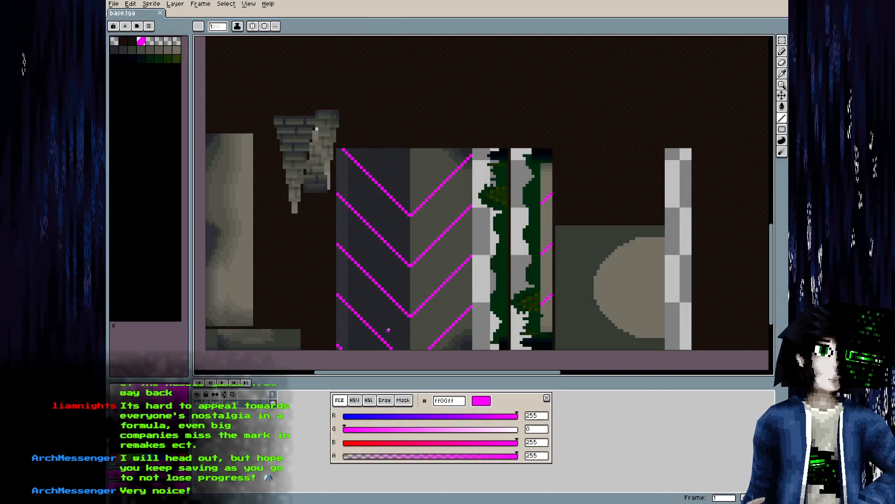
drag(394, 348, 395, 203)
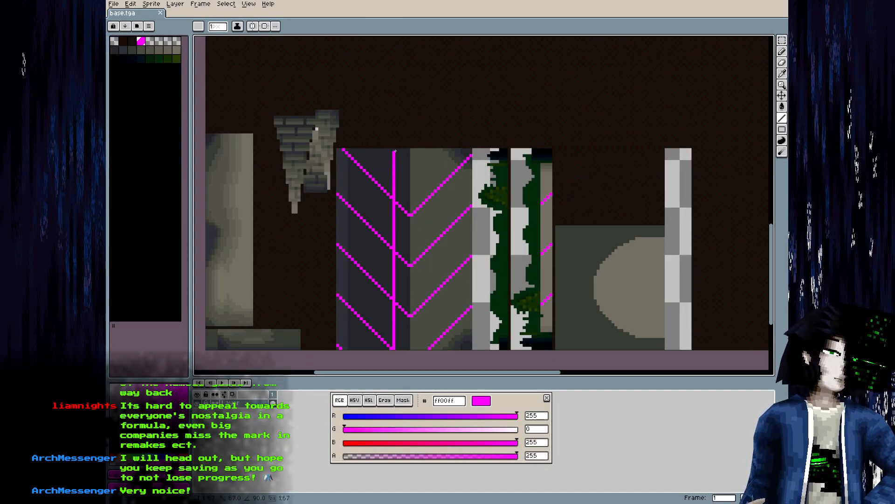
key(ctrl+z)
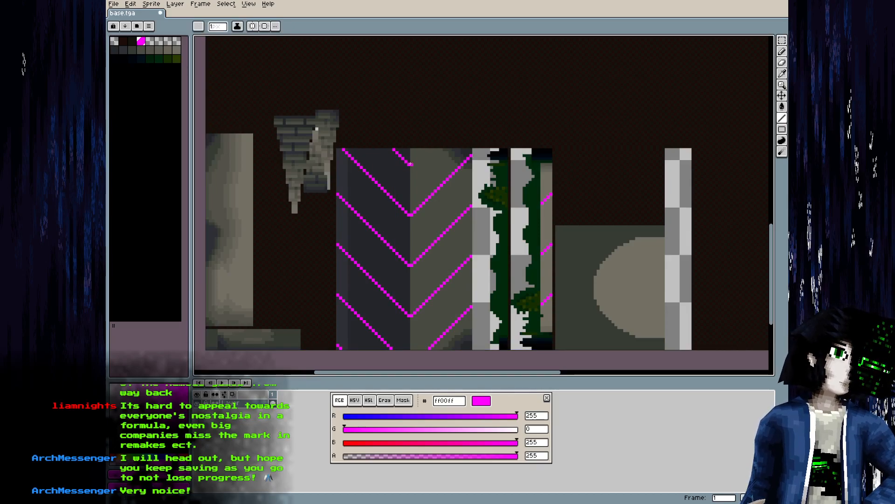
Save the texture, return to Blender and examine how the chevrons repeat along the overhang's underside
key(ctrl+s)
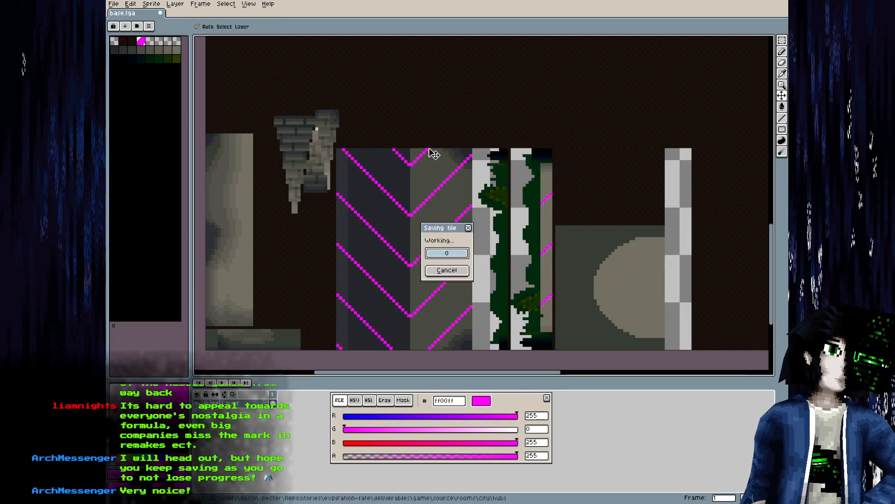
key(Return)
key(alt+Tab)
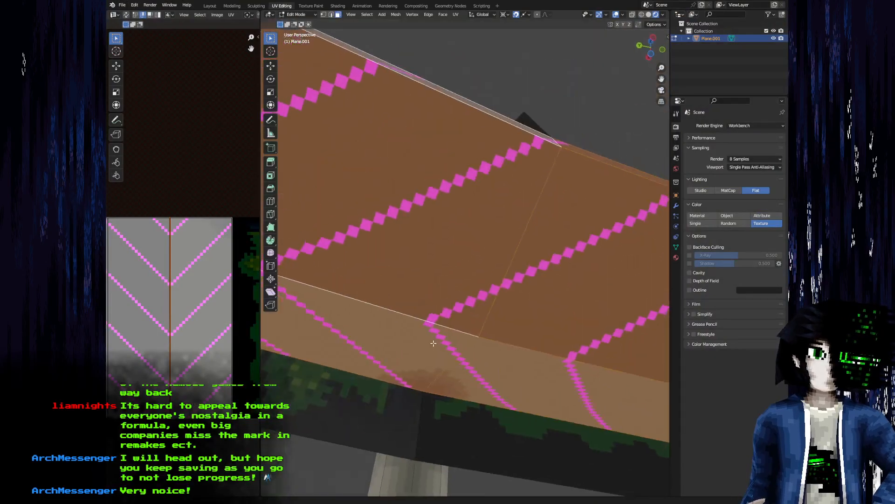
drag(433, 343, 416, 280)
key(Tab)
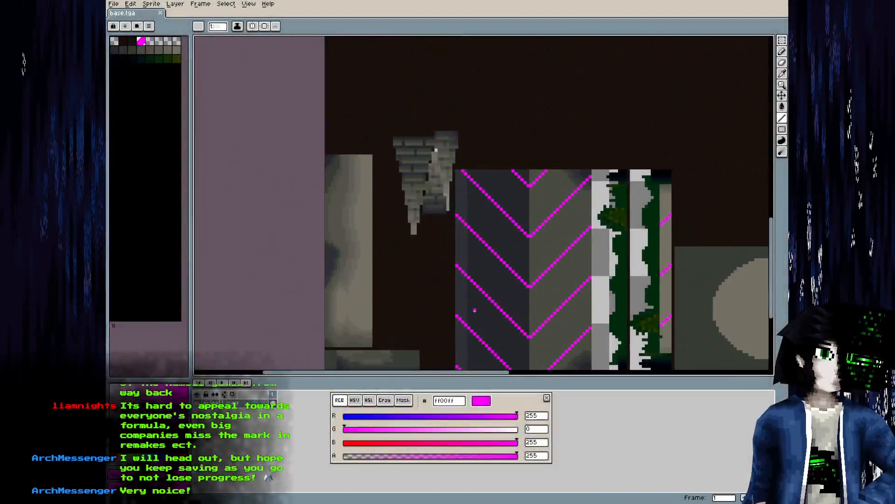
scroll(482, 193, right, 3)
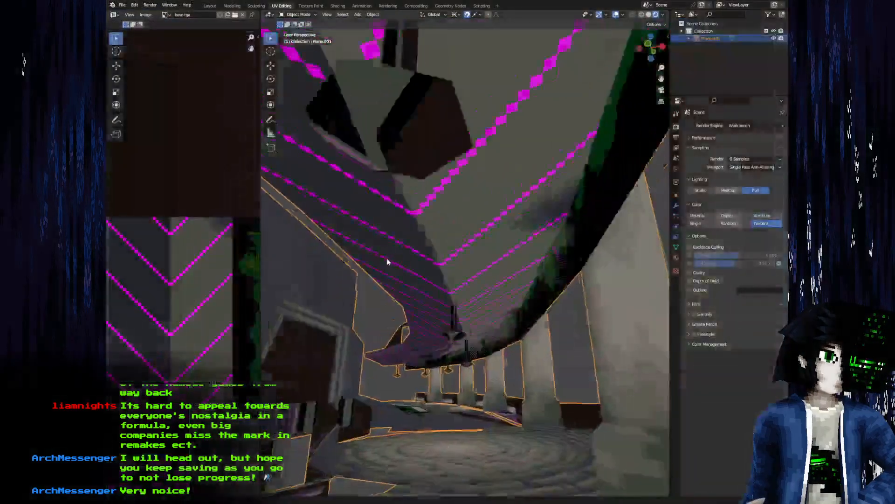
drag(390, 259, 400, 296)
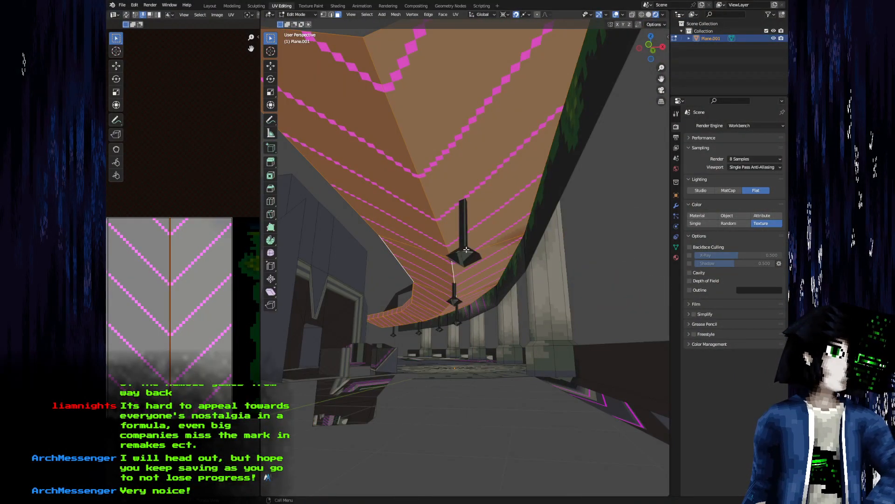
Select the whole nearby hanging lamp, use Median Point as the pivot and snap to Edge Center with the selection's Center
key(alt+a)
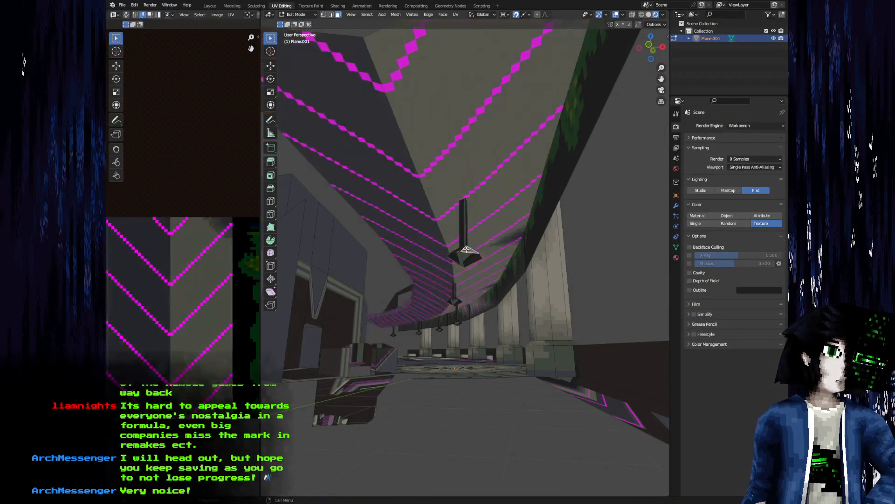
key(l)
click(504, 15)
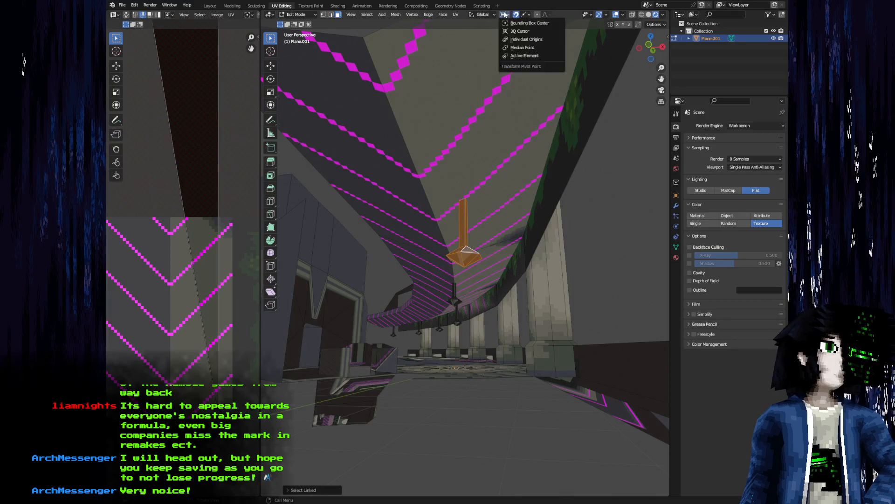
click(520, 49)
click(529, 14)
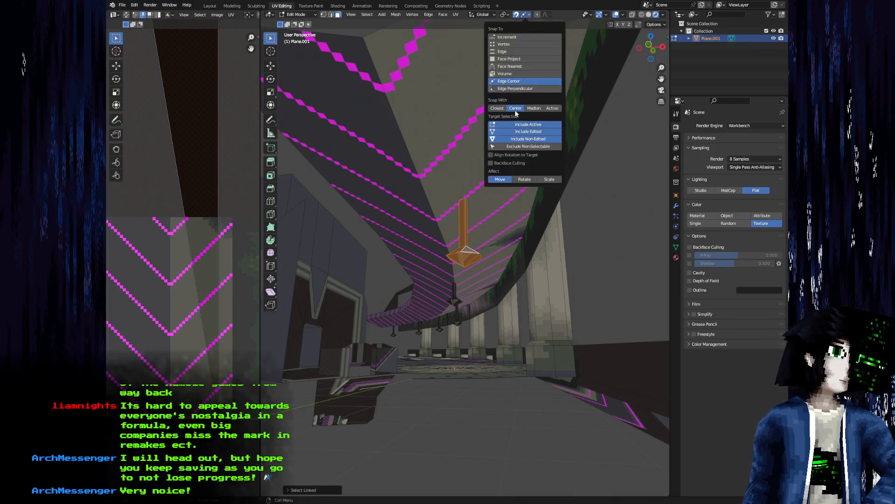
Try to move the lamp horizontally, with global Z locked, onto the overhang's central crease and undo the move
key(g)
key(shift+z)
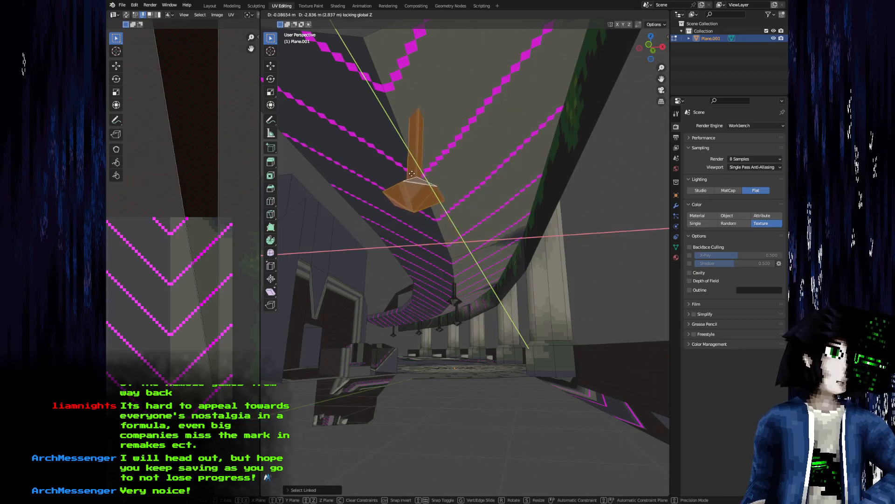
click(433, 213)
drag(433, 213, 527, 207)
scroll(507, 232, down, 3)
key(ctrl+z)
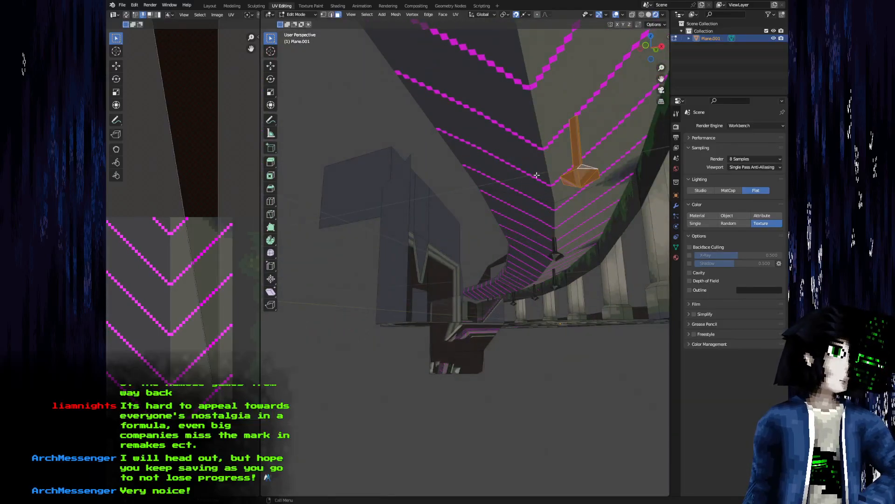
Snap the hanging lamp onto the central crease of the overhang's underside and clear the selection
key(g)
click(542, 137)
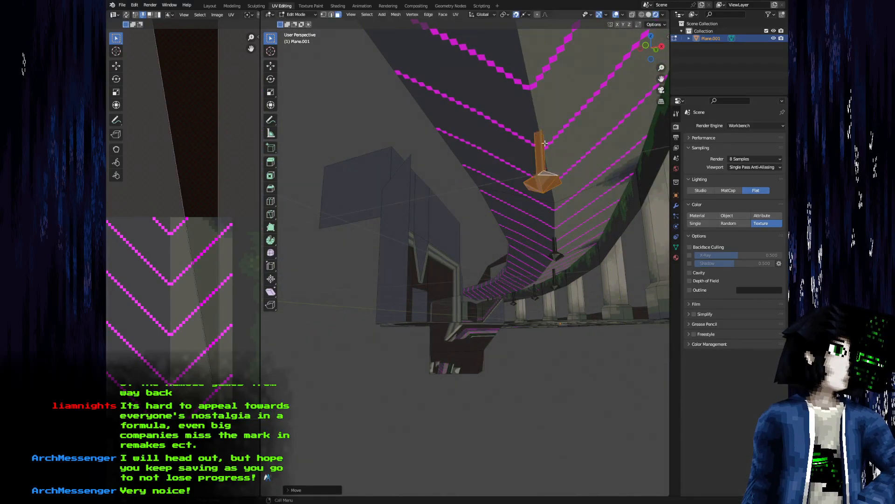
key(alt+a)
Select all the other hanging lamps along the overhang and delete their faces, keeping only the repositioned lamp
key(l)
drag(556, 286, 542, 319)
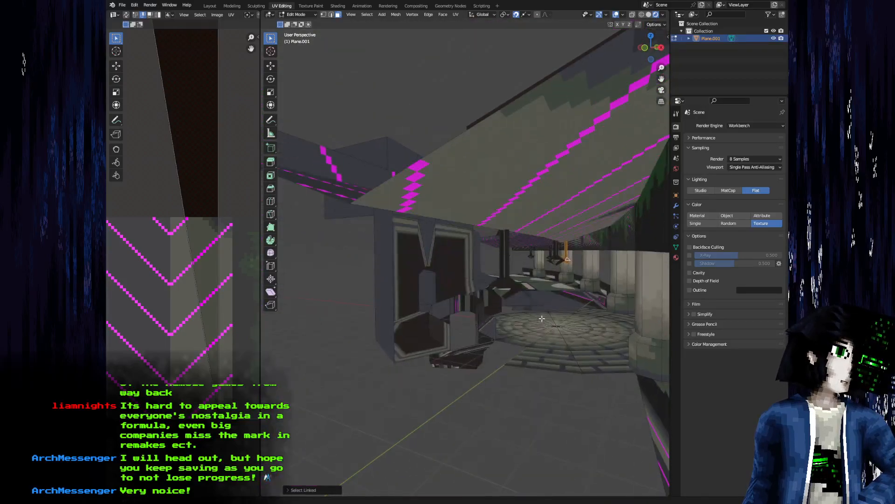
click(504, 284)
key(l)
drag(504, 284, 580, 270)
key(l)
key(l)
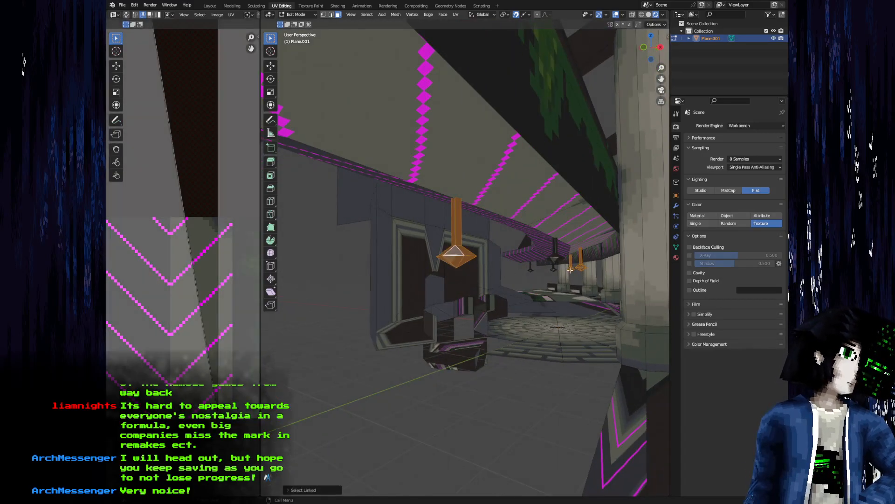
key(l)
key(l)
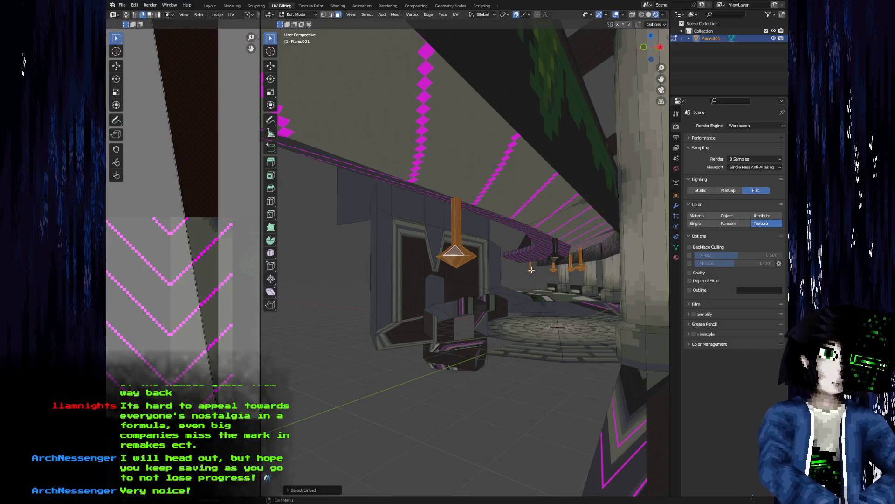
key(x)
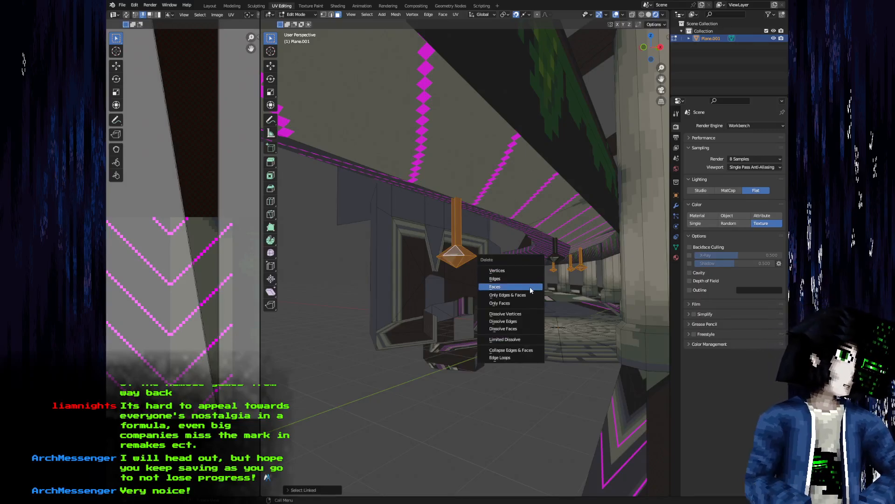
click(530, 286)
Select the entire remaining lamp and frame it with View Selected so its hexagonal underside faces the view
click(553, 256)
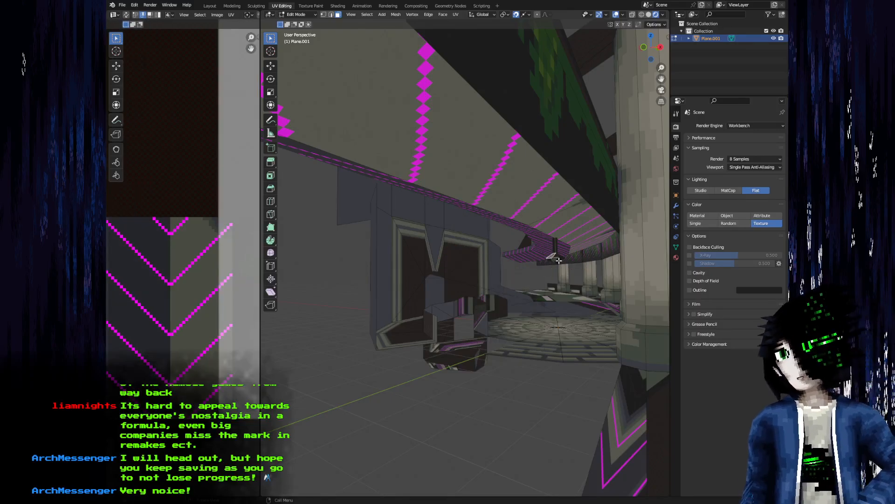
key(l)
key(F3)
text(view se)
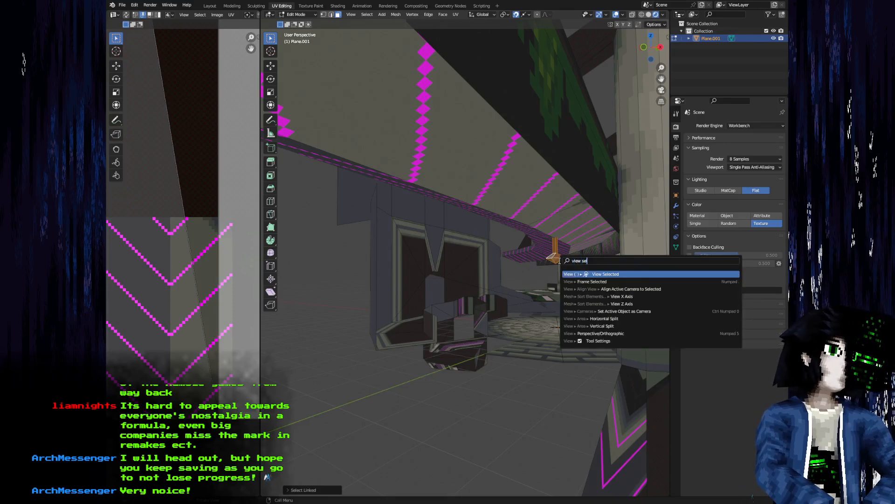
key(Return)
drag(451, 294, 374, 225)
key(Tab)
key(Tab)
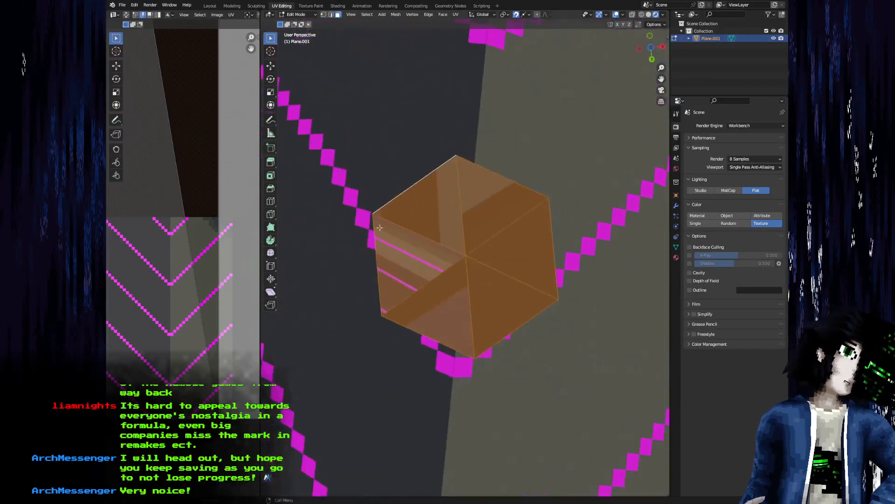
drag(477, 176, 482, 254)
drag(533, 353, 536, 299)
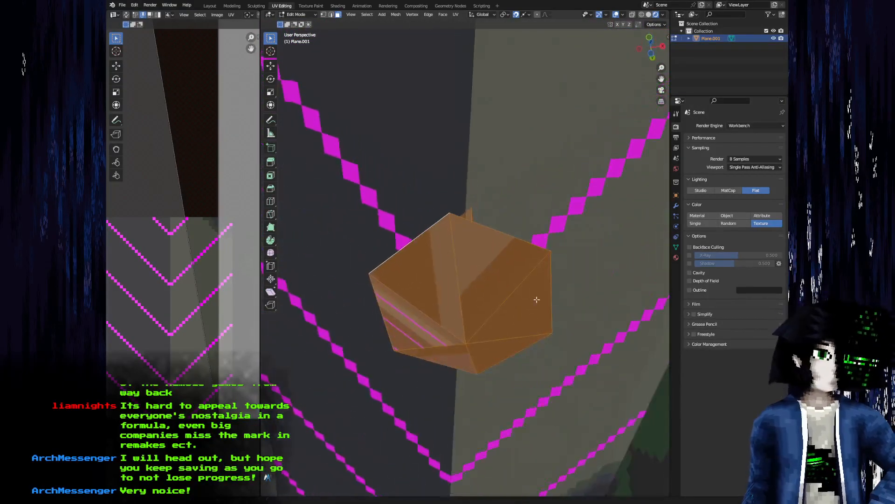
Mark the edge loop around the lamp shade's hexagonal lower rim as a seam
key(2)
alt+click(393, 256)
right_click(518, 265)
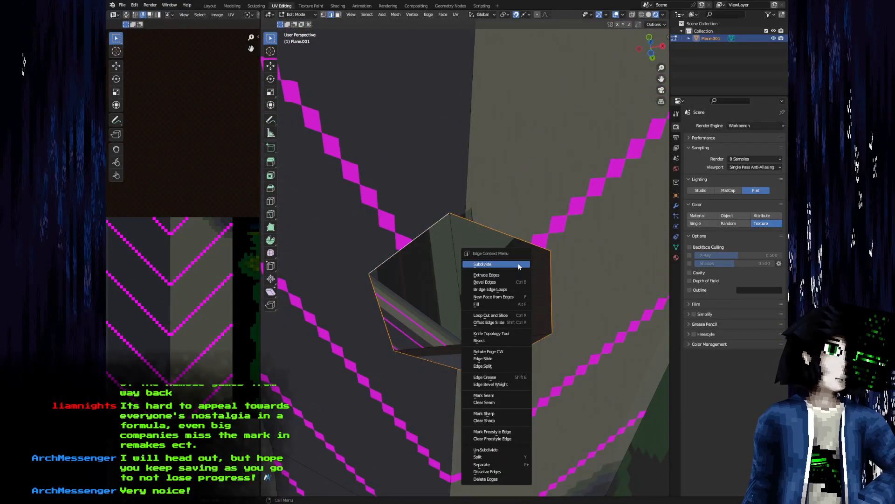
click(505, 397)
drag(503, 394, 493, 335)
Select the six triangular faces of the lamp's underside and unwrap them
key(3)
click(456, 271)
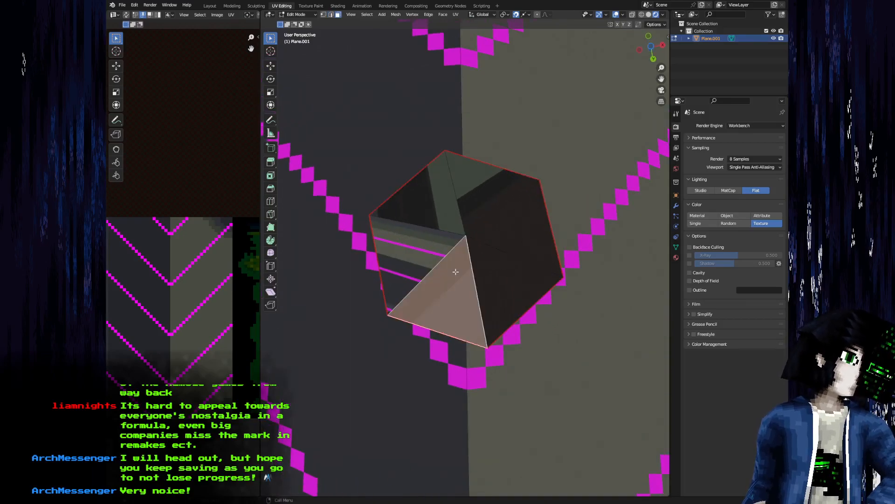
key(a)
key(u)
click(455, 272)
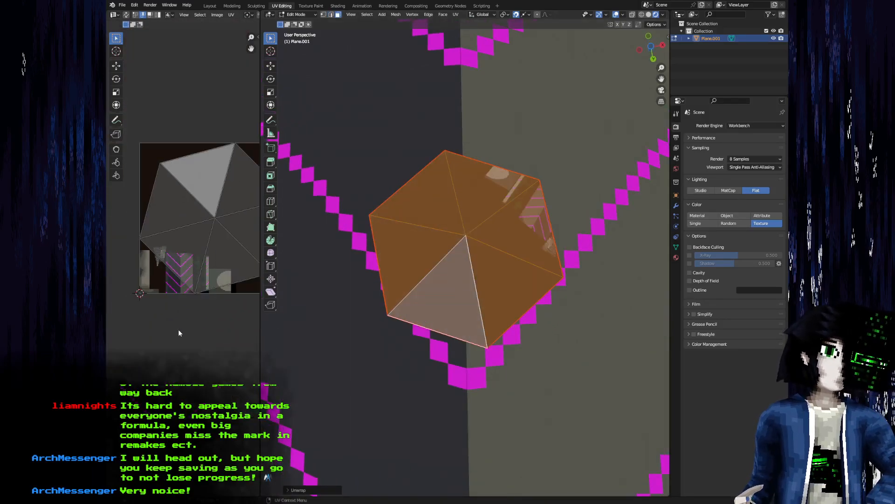
Scale down and rotate the underside's hexagonal UV island and move it onto the light stone patch of the texture
key(a)
key(s)
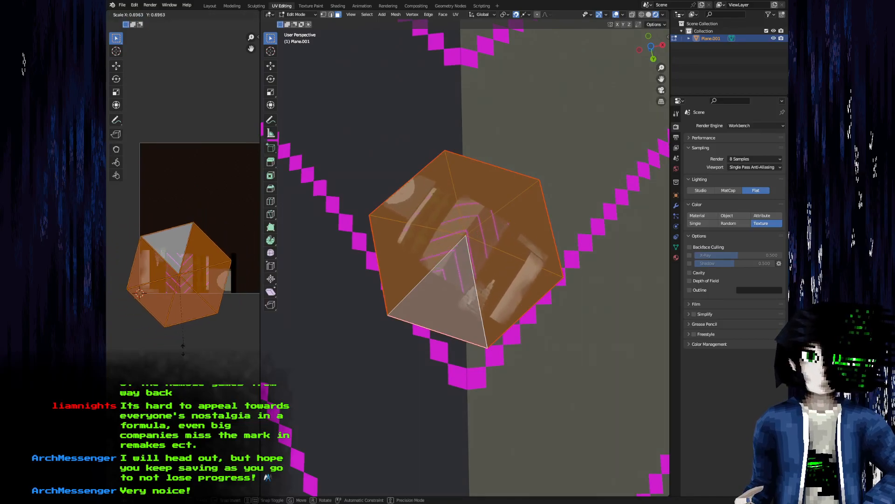
click(182, 292)
scroll(182, 296, up, 5)
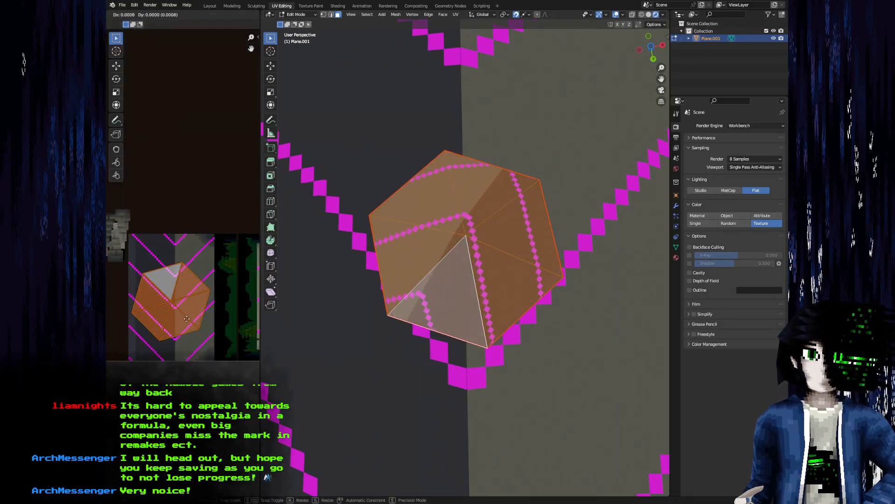
key(r)
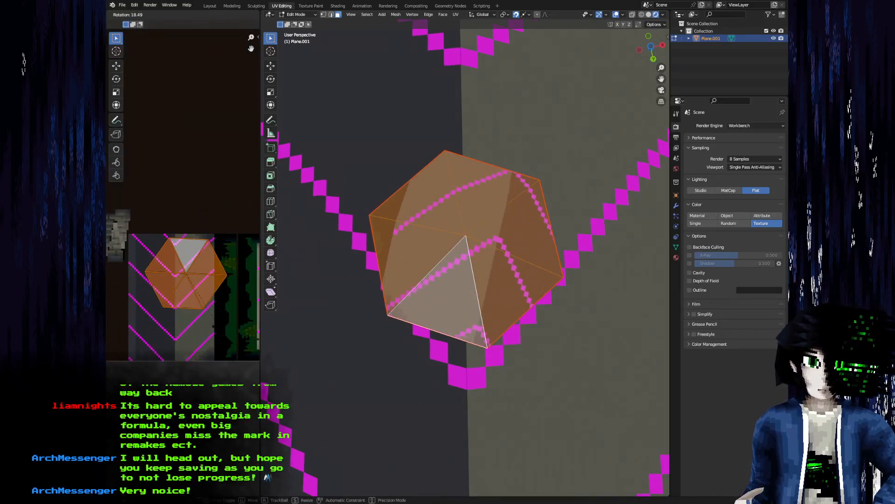
key(s)
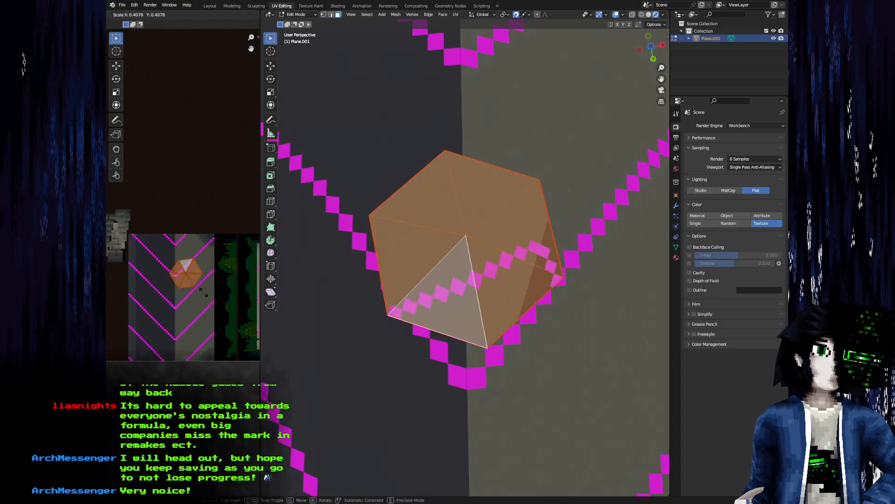
click(200, 291)
key(g)
click(135, 243)
drag(491, 299, 436, 274)
scroll(459, 368, down, 4)
Align the left and upper-left corners of the hexagonal UV island to straighten its outline on the stone patch
drag(112, 290, 171, 324)
scroll(237, 333, up, 3)
scroll(186, 320, up, 4)
drag(259, 310, 251, 312)
key(1)
click(234, 313)
click(110, 318)
key(g)
click(120, 317)
click(141, 262)
key(g)
Align the upper-right and two lower corners of the UV island to complete a symmetrical hexagon, checking the lamp's underside
click(219, 258)
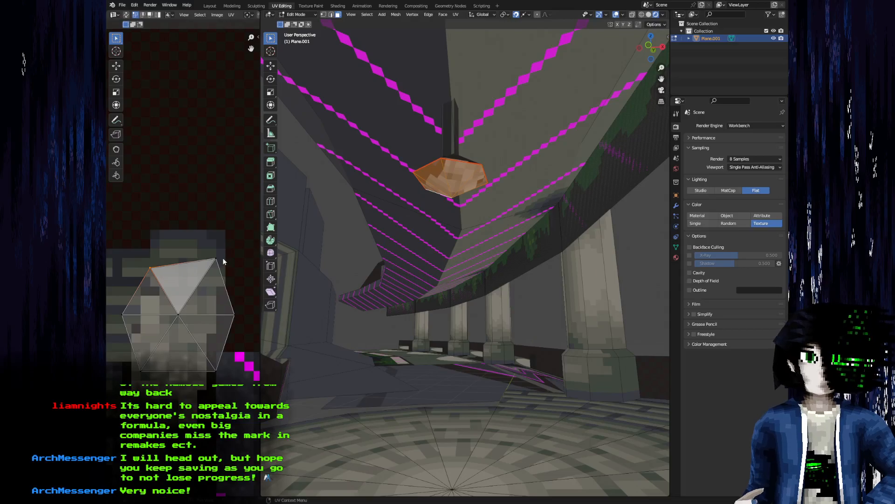
key(g)
click(210, 271)
click(146, 369)
click(213, 377)
key(g)
click(205, 368)
drag(455, 295, 452, 243)
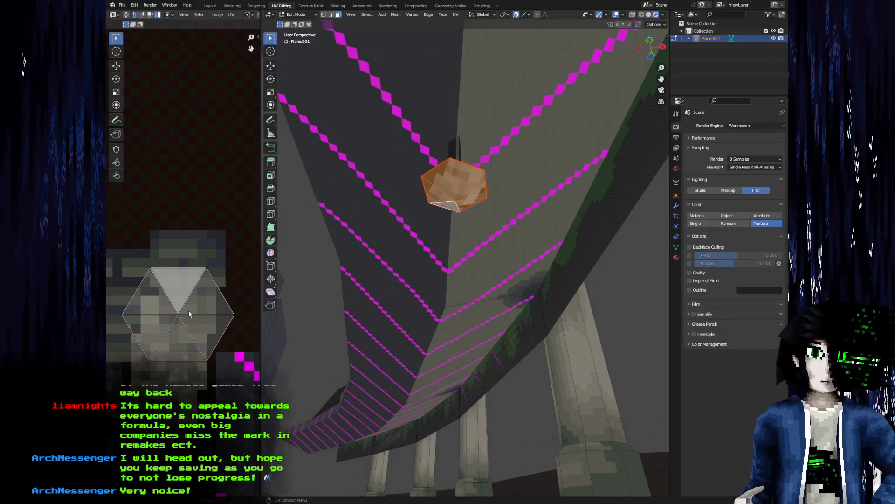
scroll(458, 266, up, 4)
drag(458, 265, 308, 275)
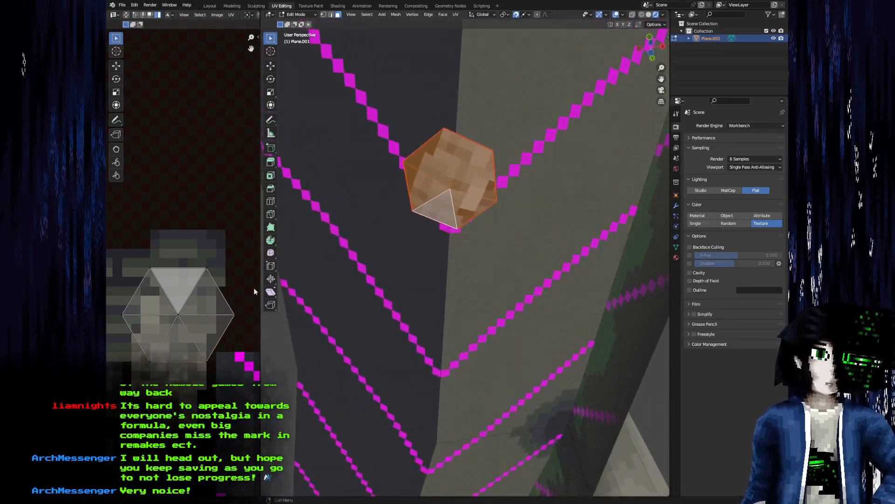
Rotate the entire hexagonal UV island by -60 degrees and by a further -90 degrees
key(a)
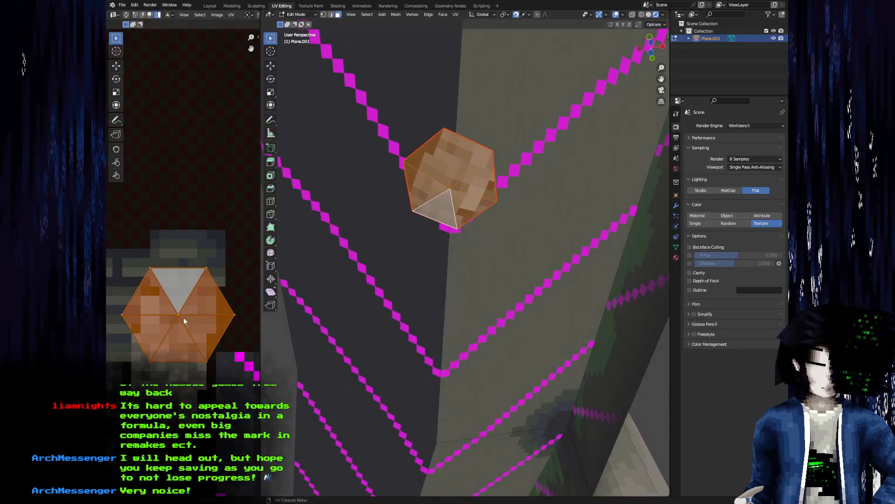
text(60)
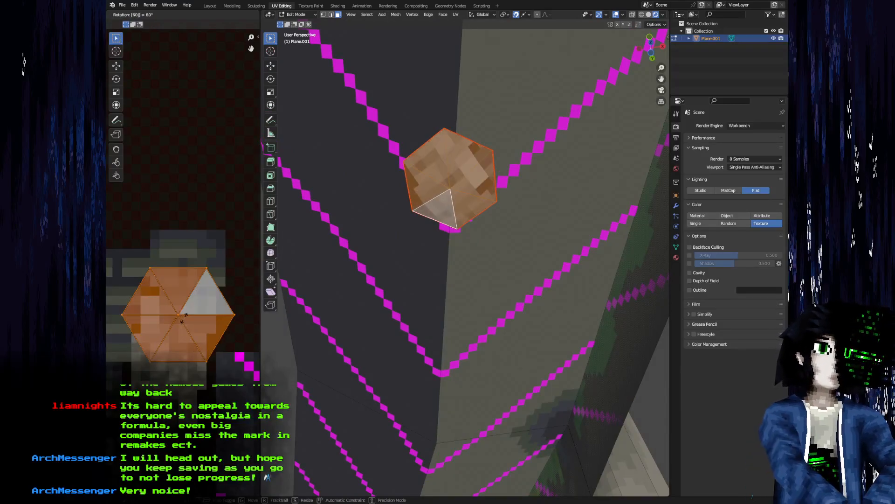
key(minus)
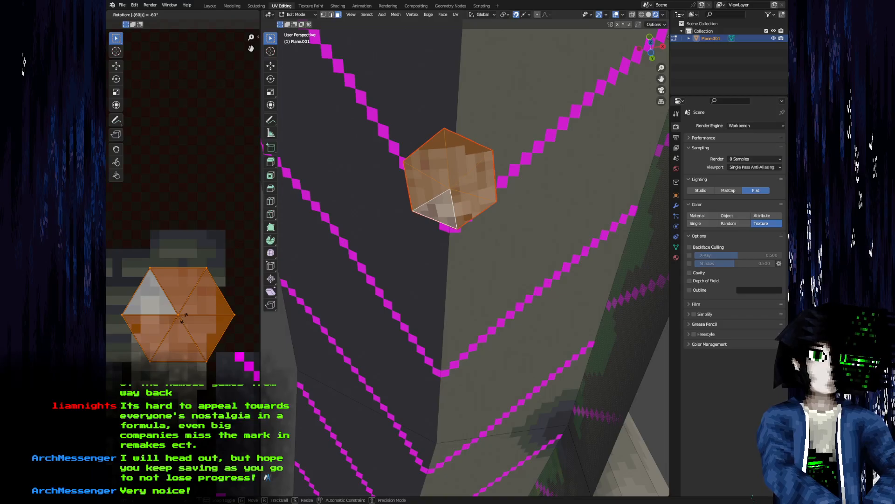
key(Escape)
text(60)
key(minus)
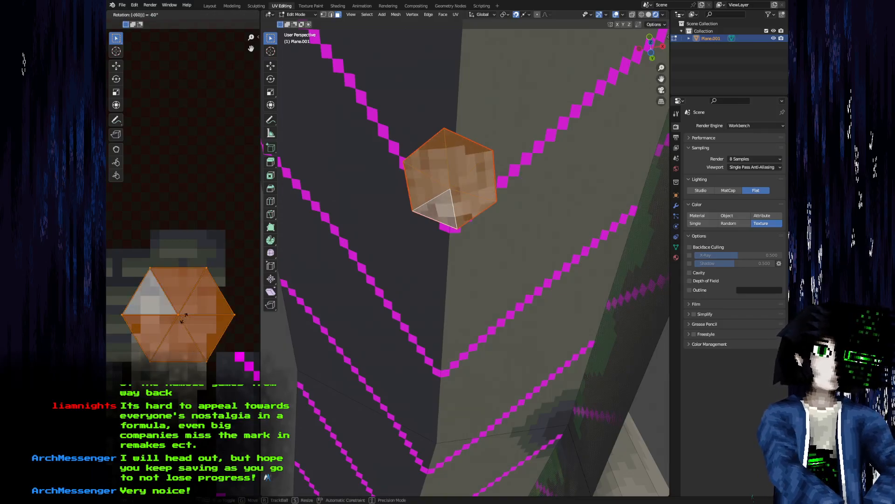
key(Return)
text(r90)
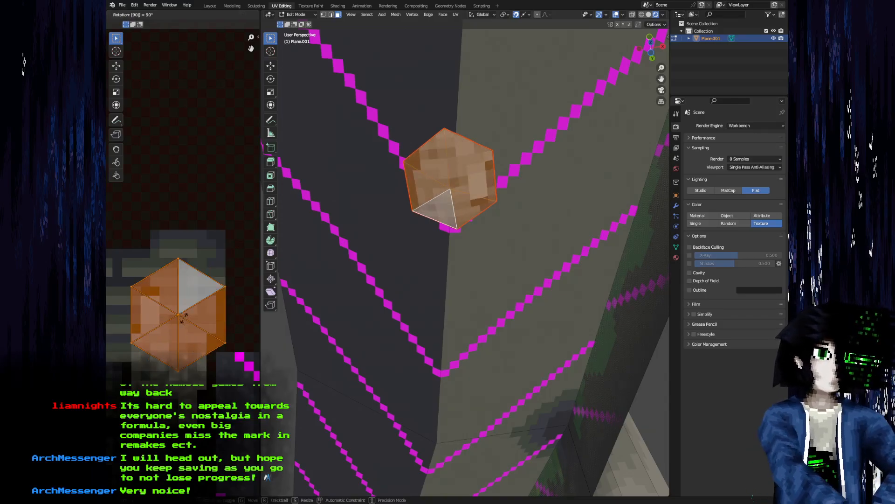
key(minus)
key(Return)
mouse_move(516, 232)
mouse_down()
mouse_move(519, 215)
mouse_move(508, 222)
mouse_up()
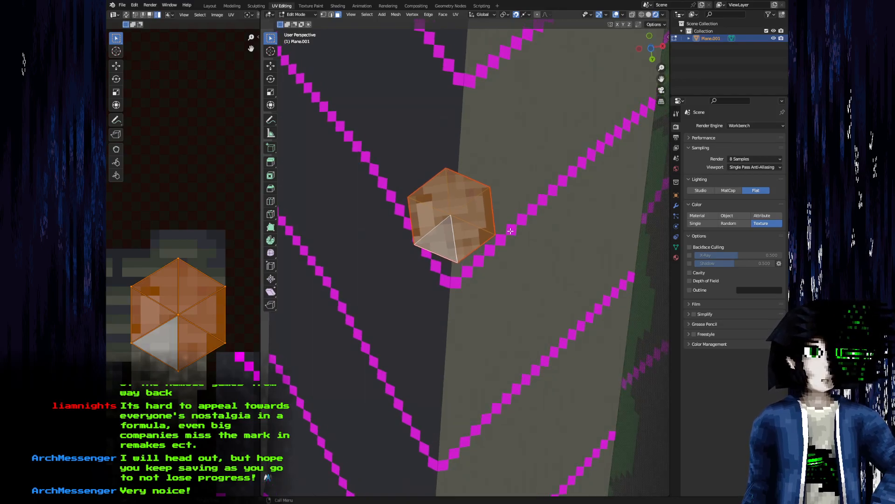
key(r)
key(z)
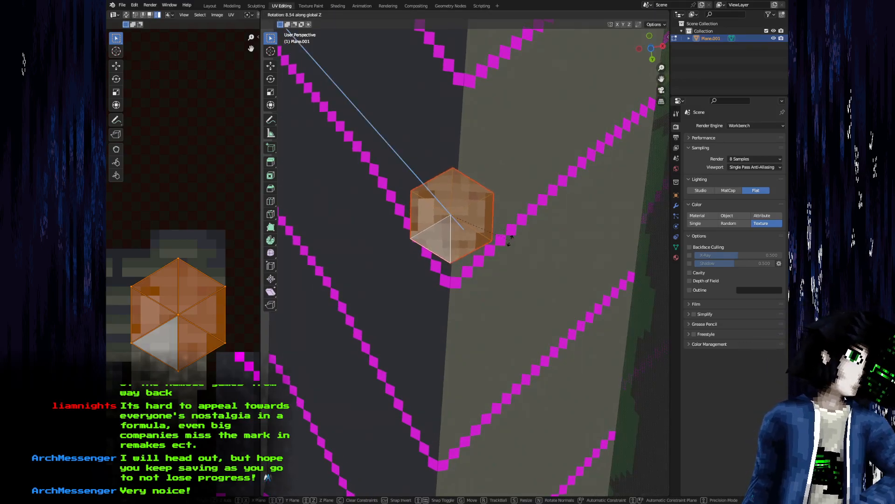
right_click(508, 237)
Select the sloping faces all around the lamp shade and unwrap them
drag(508, 237, 404, 231)
drag(411, 272, 437, 373)
click(425, 287)
shift+click(390, 280)
shift+click(492, 281)
drag(492, 282, 342, 245)
shift+click(356, 216)
shift+click(408, 205)
drag(408, 205, 577, 199)
shift+click(571, 200)
key(u)
click(560, 188)
Mark two further edges of the lamp as seams to prepare its rod for unwrapping
key(2)
key(alt+a)
drag(560, 183, 581, 141)
click(408, 190)
shift+click(370, 201)
right_click(516, 169)
click(516, 171)
Select the linked faces of the lamp's vertical rod and unwrap them
drag(516, 170, 468, 165)
key(3)
click(471, 166)
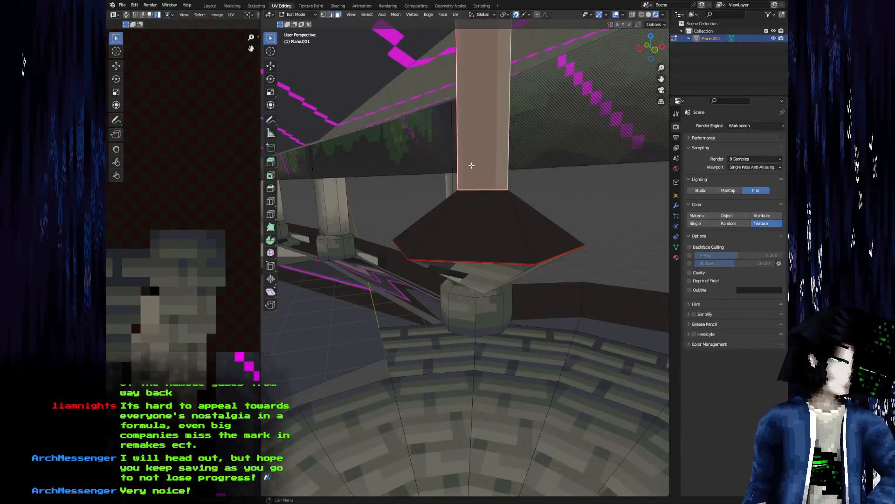
key(ctrl+l)
key(u)
click(472, 166)
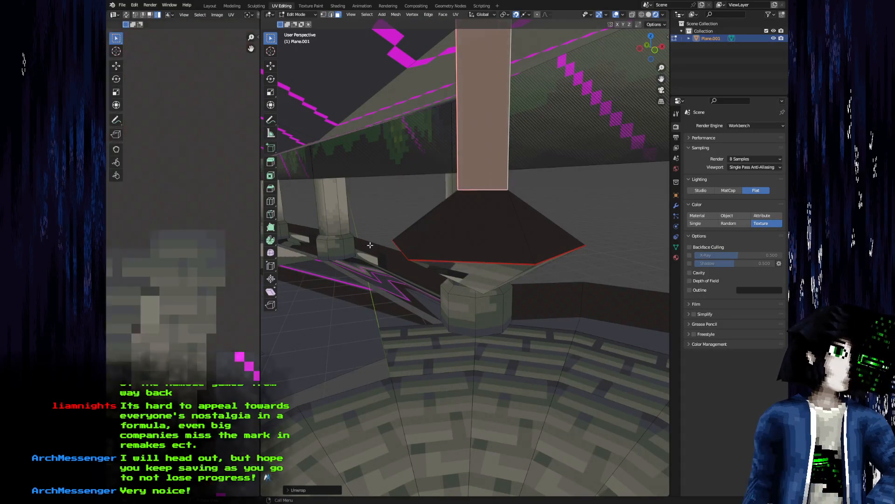
Scale down the lamp rod's UV island and move it onto the chevron strip of the texture
key(s)
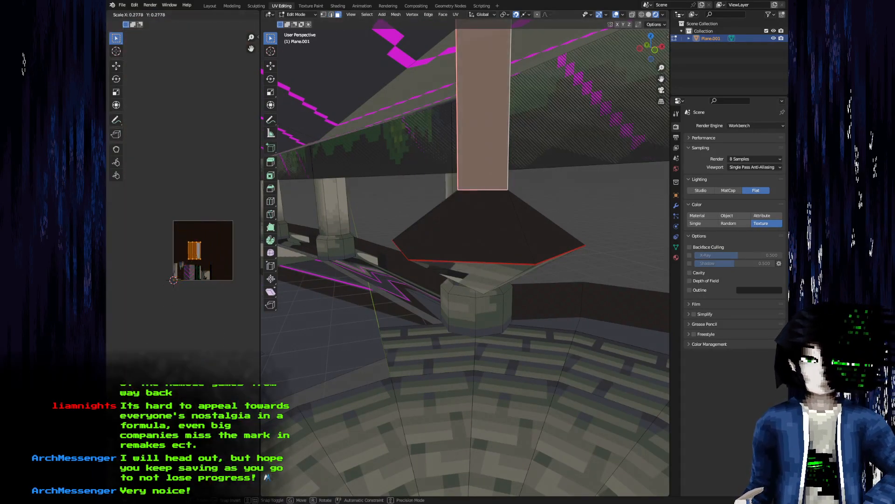
click(204, 261)
scroll(192, 262, up, 4)
key(g)
click(225, 305)
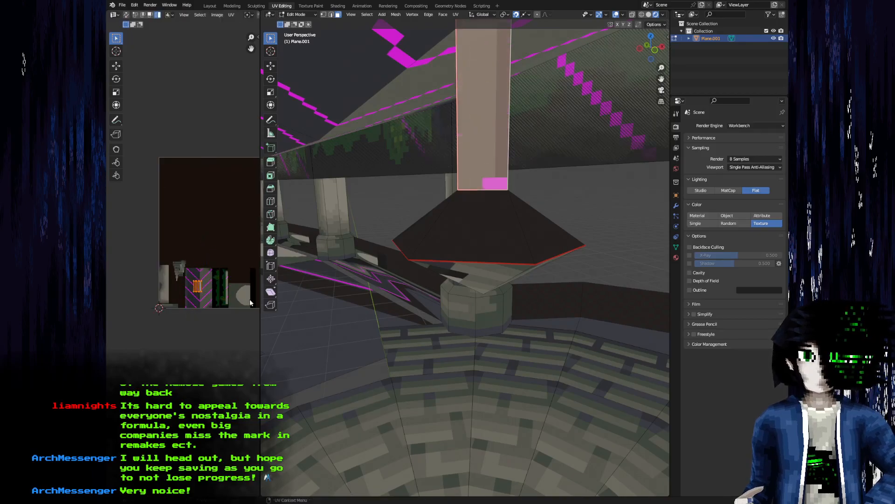
Select the lamp shade's linked sloping faces, then reposition and shrink their UV island over the chevron strip
click(460, 227)
key(l)
scroll(183, 263, down, 4)
key(a)
key(g)
click(202, 351)
key(s)
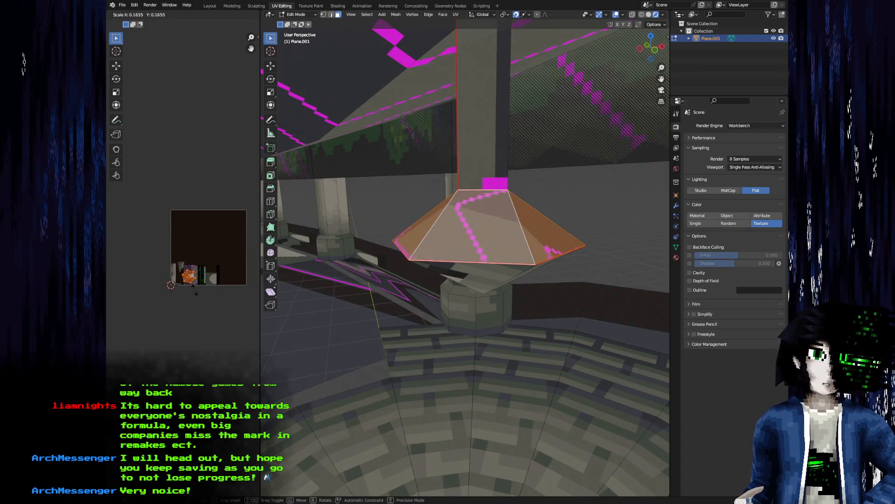
click(192, 288)
scroll(220, 313, up, 2)
scroll(221, 316, up, 5)
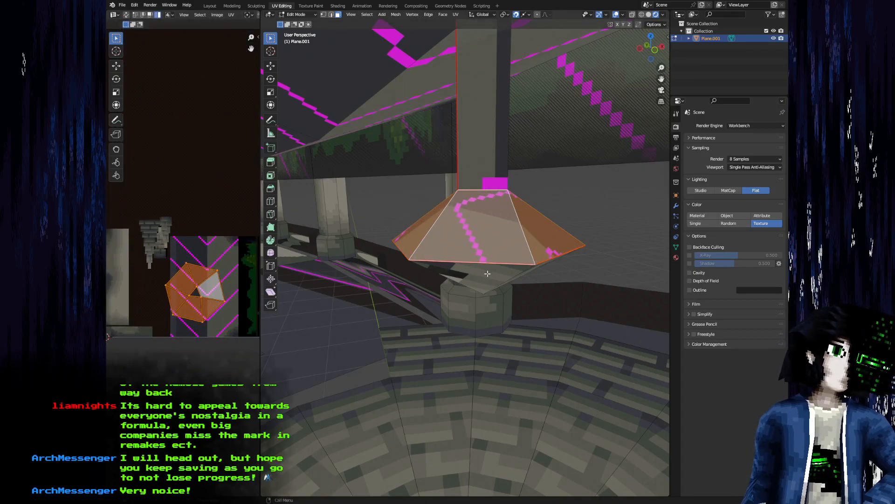
Add the rest of the lamp to the selection and move the underside's hexagonal UV island onto the dark area just above the chevrons
key(l)
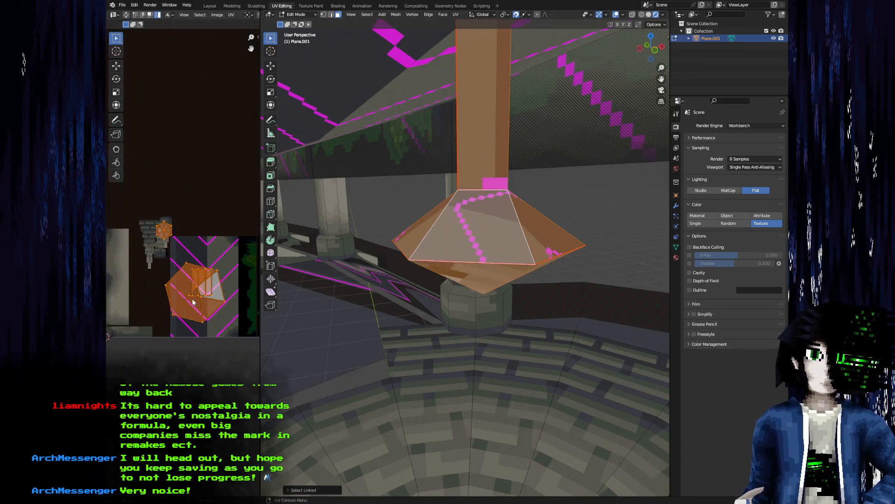
drag(193, 296, 202, 277)
key(g)
click(215, 240)
drag(481, 284, 420, 259)
click(198, 196)
key(g)
click(217, 208)
scroll(240, 235, up, 3)
mouse_move(240, 235)
mouse_down()
mouse_move(169, 221)
mouse_move(251, 249)
mouse_up()
scroll(169, 221, up, 1)
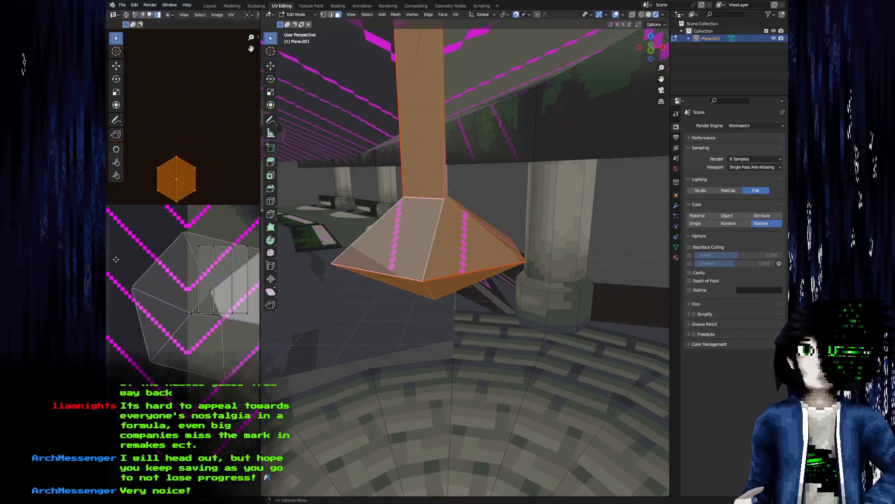
Move the rod's rectangular UV island onto the dark area beside the underside's hexagonal island
click(198, 297)
key(g)
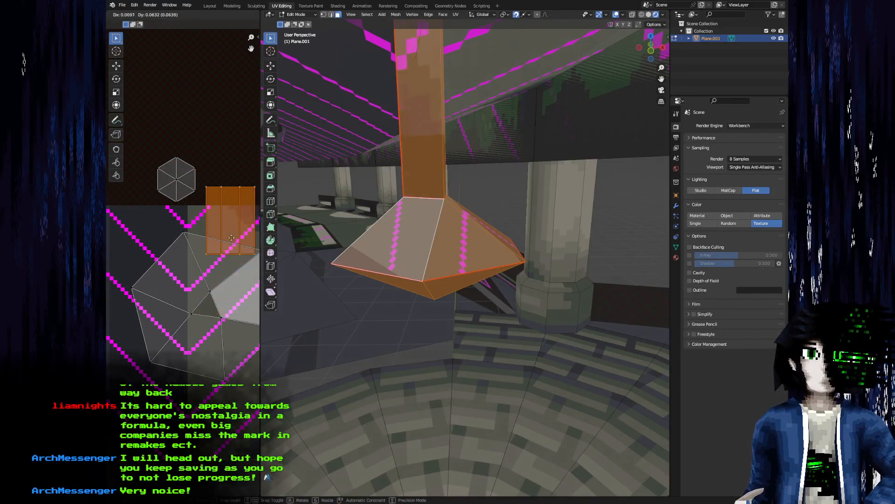
click(224, 194)
mouse_move(390, 224)
mouse_down()
mouse_move(353, 225)
mouse_move(370, 261)
mouse_move(384, 215)
mouse_up()
Narrow the rod's UV island by moving its vertical edges closer together into three slim strips
key(2)
click(215, 182)
key(g)
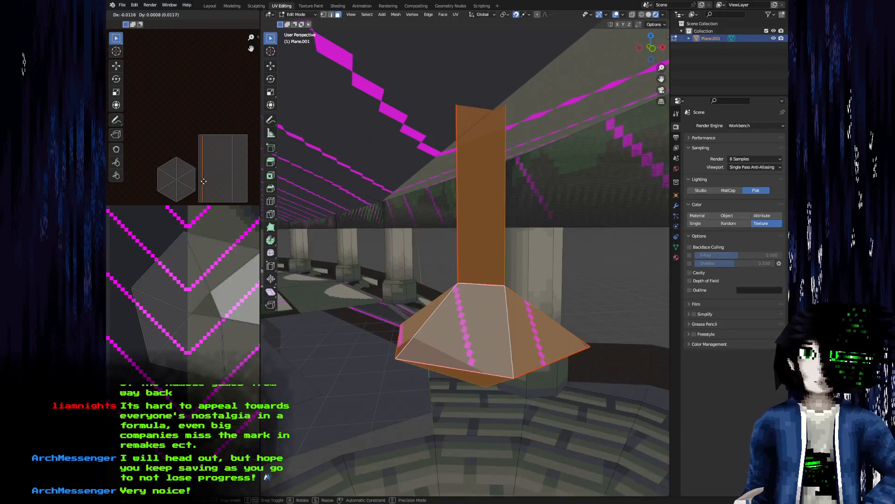
click(205, 182)
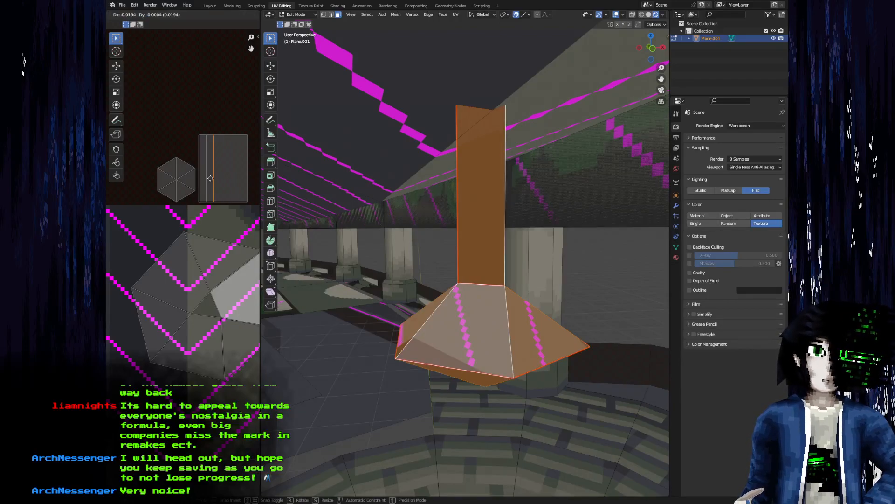
click(219, 179)
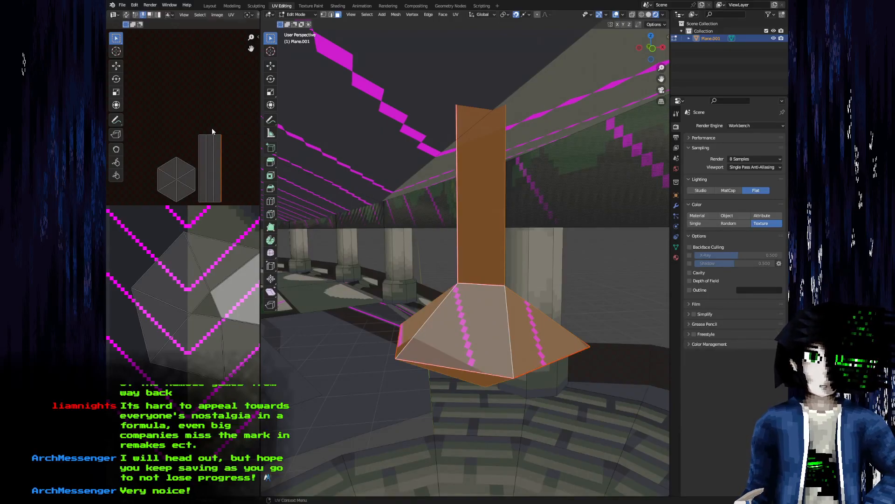
key(Tab)
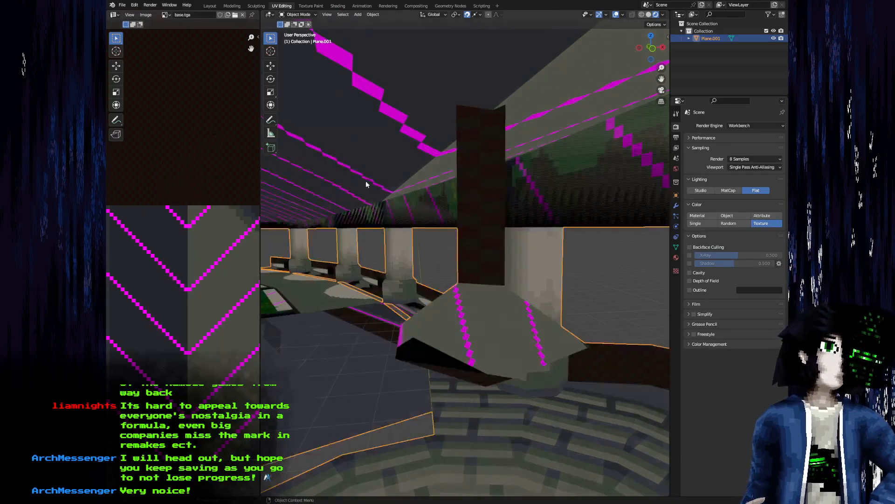
Shorten the rod's UV island by lowering its upper edge, and check the texture on the lamp
key(Tab)
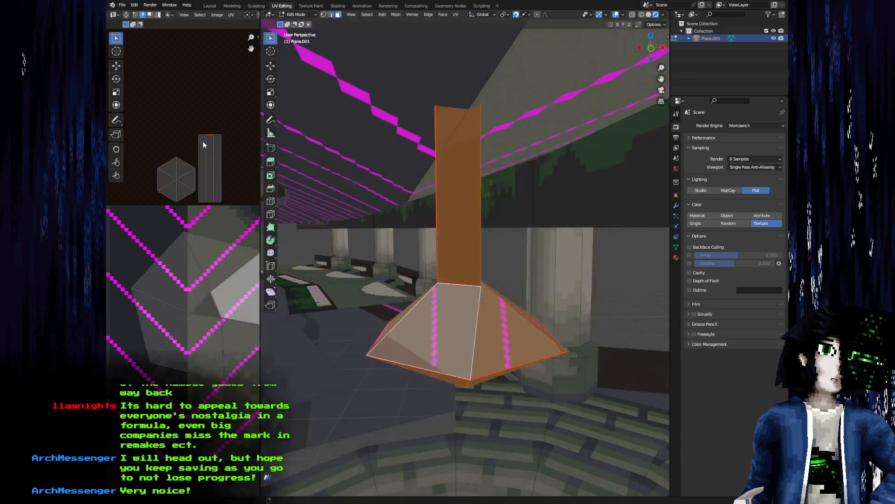
key(Tab)
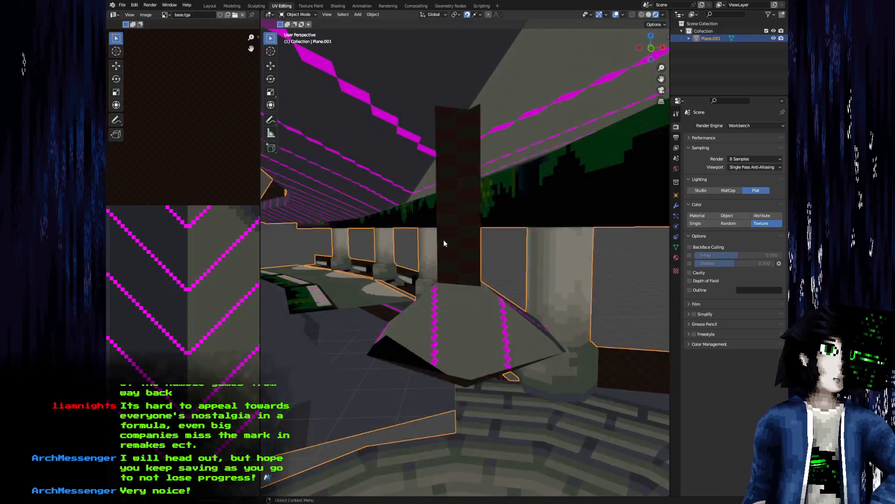
key(Tab)
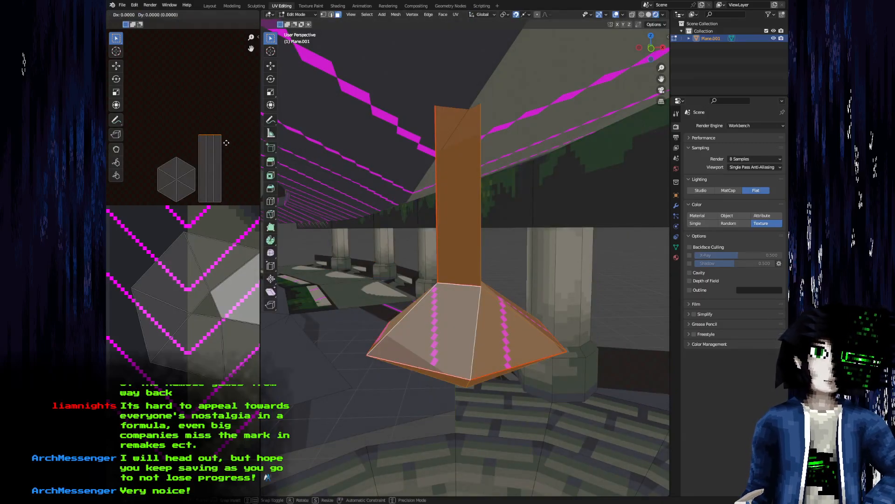
click(224, 174)
key(Tab)
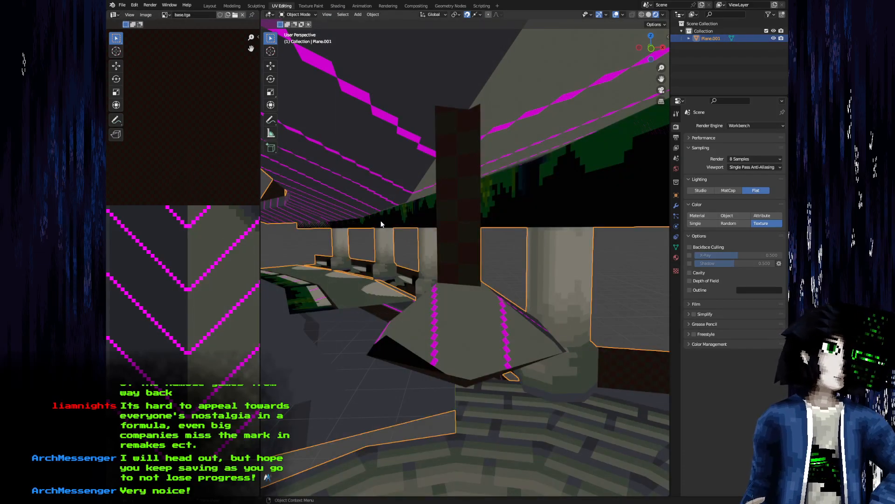
key(Tab)
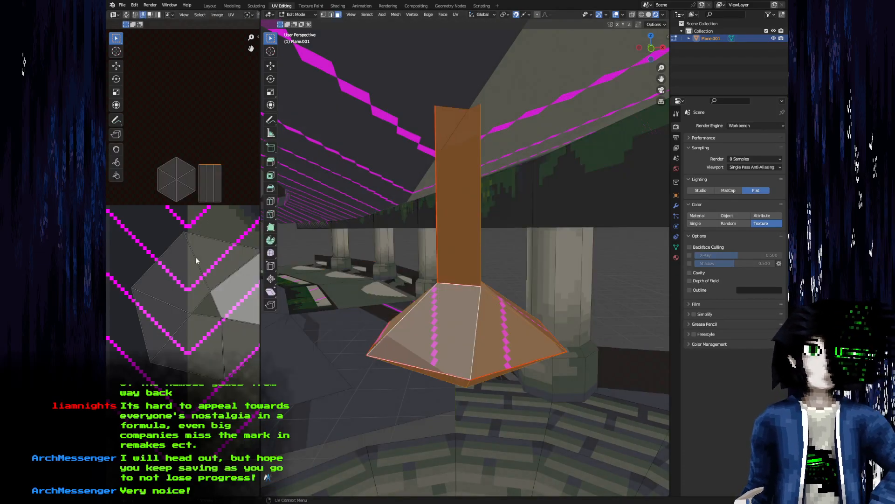
Move the shade's UV island onto the dark area beside the rod's island and scale it down to about the hexagon's size
key(a)
key(g)
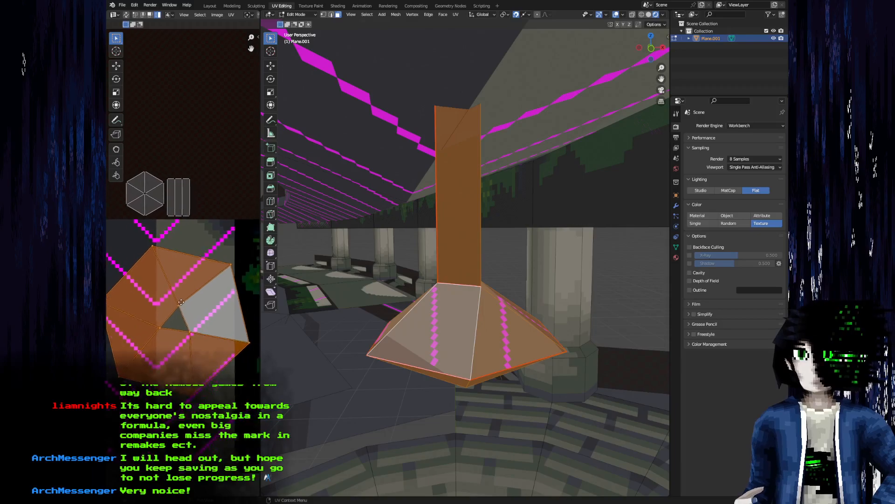
click(214, 176)
click(255, 271)
key(s)
click(223, 222)
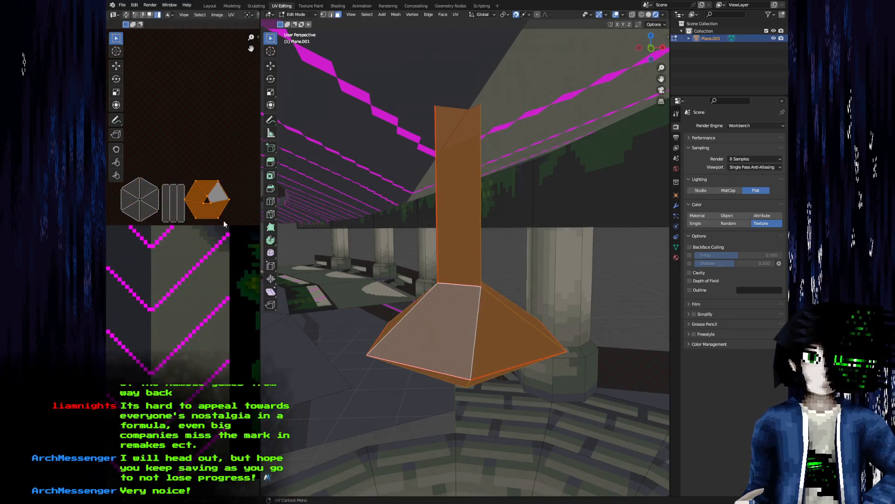
Fit the shade's UV island to the underside's hexagon, then move it along X to the rod island's other side
key(g)
click(152, 222)
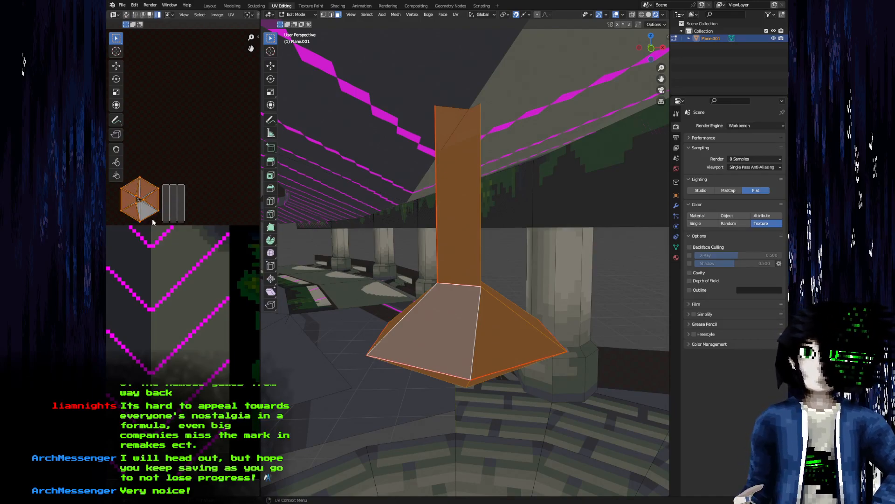
key(x)
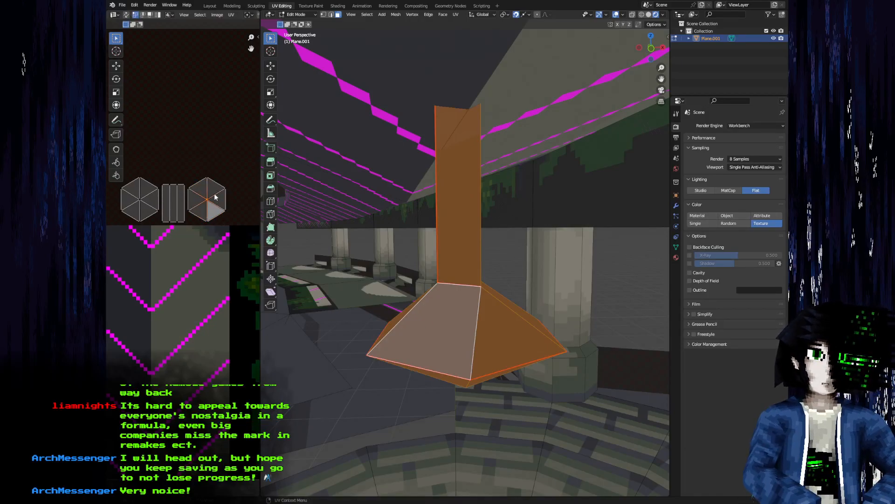
Examine the retextured lamp beneath the overhang from several angles, comparing it with its UV islands
key(Tab)
mouse_move(416, 287)
mouse_down()
mouse_move(382, 311)
mouse_move(413, 321)
mouse_up()
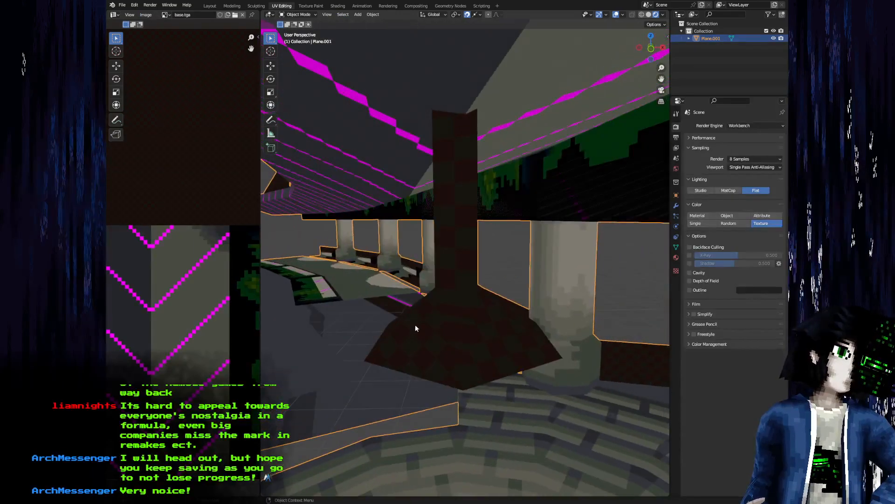
scroll(429, 347, up, 3)
drag(435, 351, 390, 289)
key(Tab)
key(Tab)
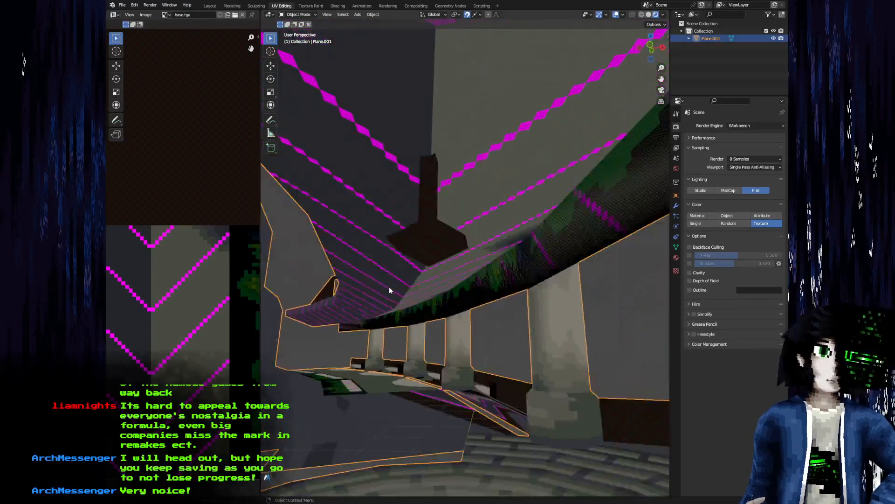
key(Tab)
scroll(206, 215, up, 3)
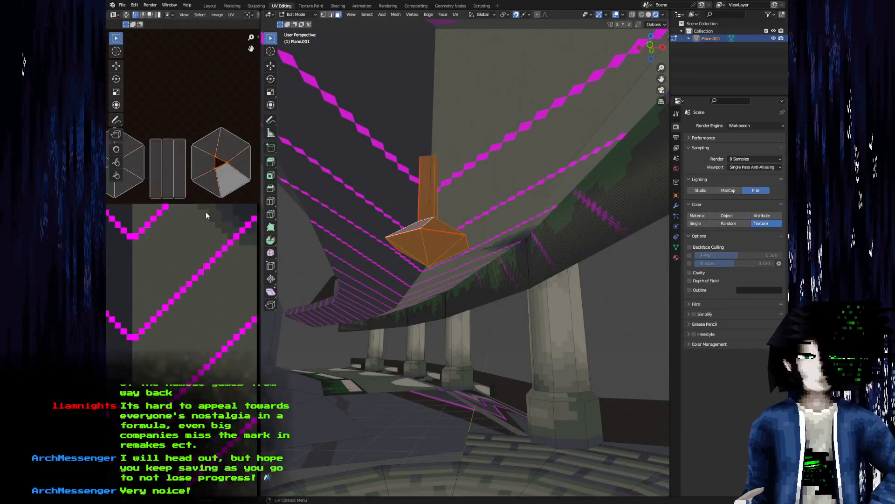
drag(206, 214, 171, 296)
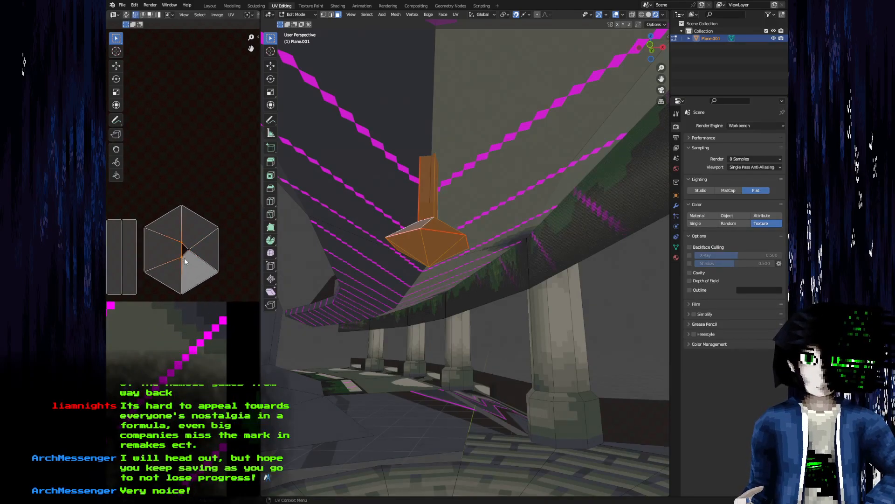
mouse_move(433, 253)
mouse_down()
mouse_move(430, 268)
mouse_move(457, 290)
mouse_move(412, 282)
mouse_move(402, 266)
mouse_move(394, 310)
mouse_move(383, 271)
mouse_move(420, 254)
mouse_move(436, 233)
mouse_move(426, 239)
mouse_up()
key(Tab)
scroll(420, 270, up, 5)
key(Tab)
key(Tab)
key(Tab)
key(Tab)
key(Tab)
scroll(390, 284, down, 5)
drag(355, 268, 446, 235)
key(Tab)
key(Tab)
Snap the 3D cursor to the selected vertex on the chevron overhang's outer edge
drag(465, 279, 363, 283)
scroll(387, 274, up, 4)
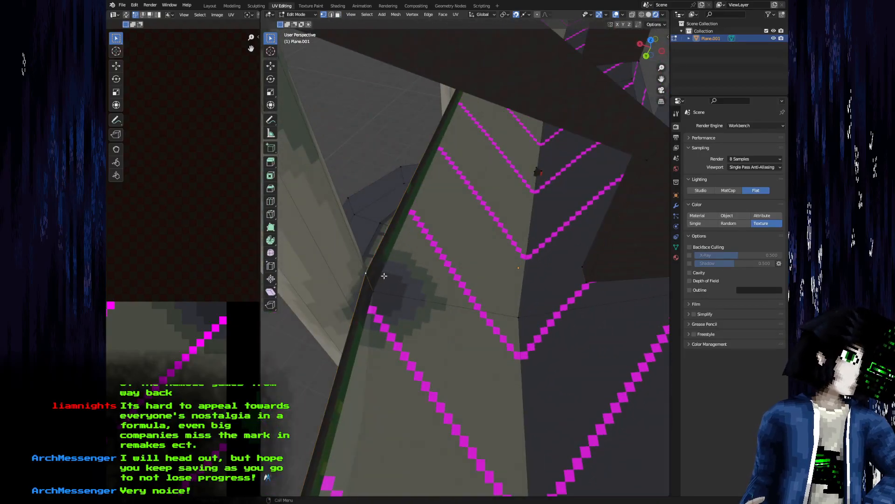
key(F3)
text(snap cursor to se)
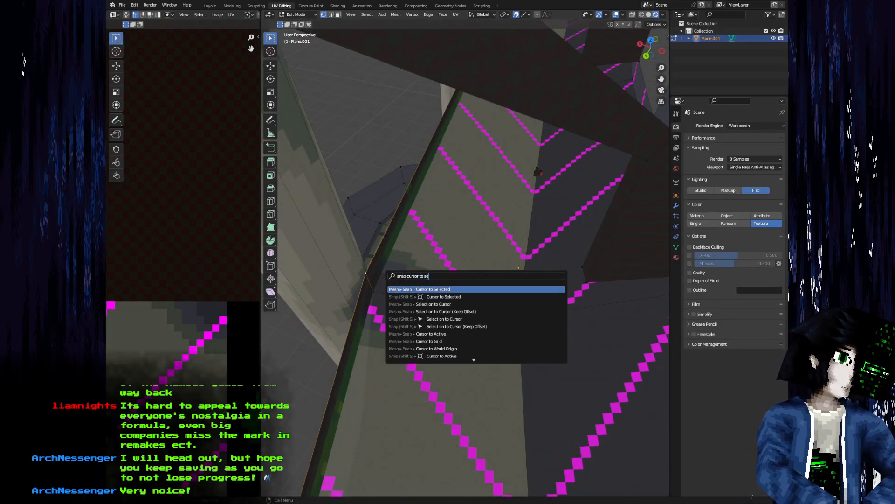
key(Return)
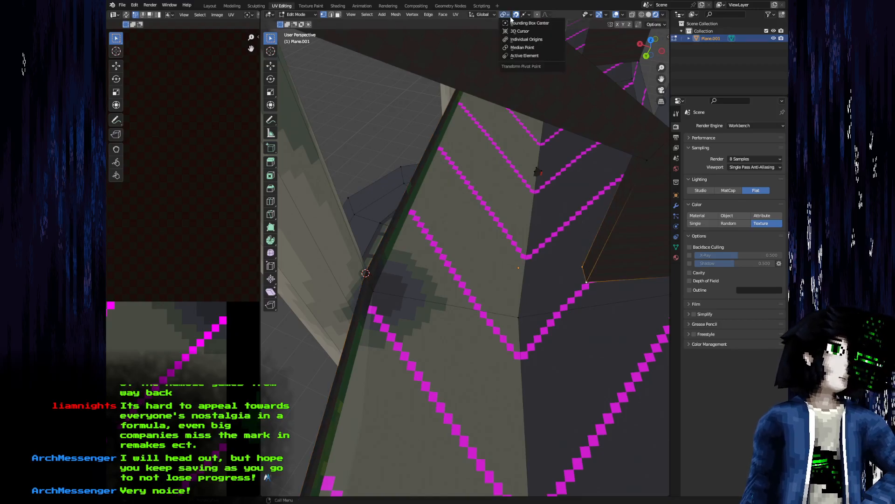
Scale the support beam's end vertices about the 3D cursor by about 1.456, excluding the Z axis
drag(634, 270, 491, 256)
scroll(491, 256, down, 2)
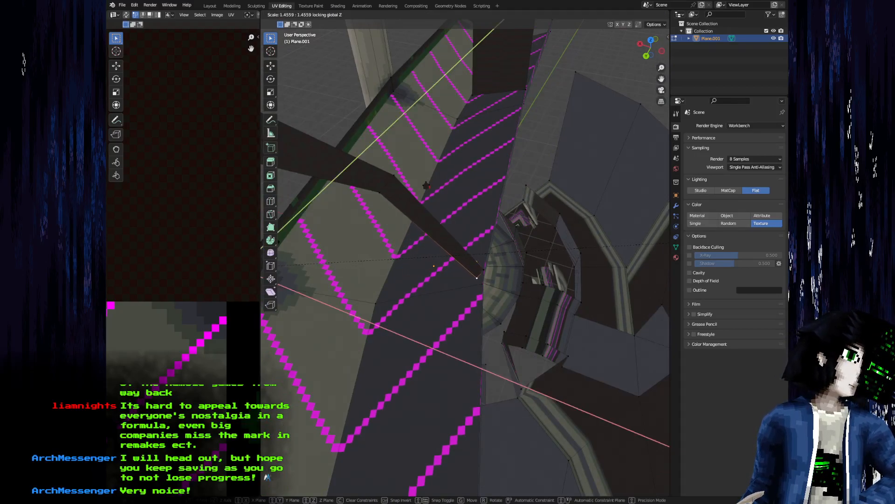
key(Return)
Scale the vertices at the support beam's upper bend about the 3D cursor by about 1.29, excluding the Z axis
drag(423, 370, 466, 33)
click(505, 14)
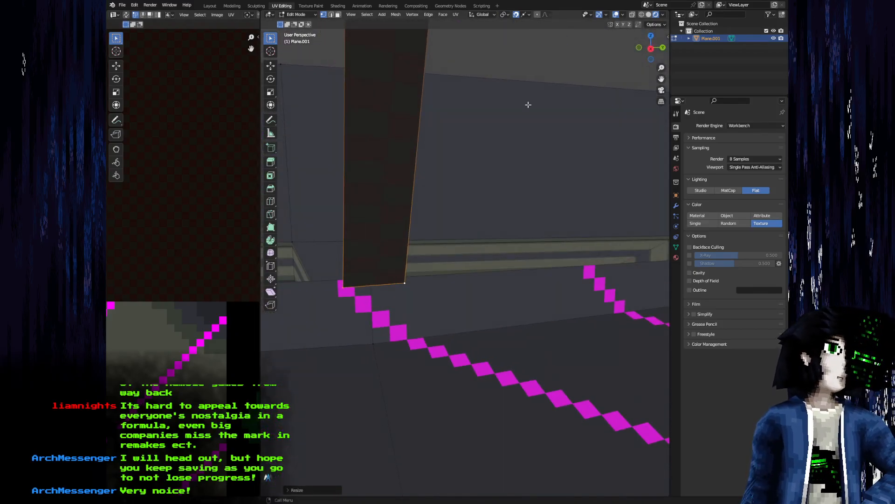
click(442, 193)
scroll(436, 185, down, 3)
drag(436, 185, 422, 202)
click(489, 197)
drag(488, 196, 372, 230)
drag(425, 251, 363, 268)
drag(421, 232, 479, 83)
click(505, 15)
click(514, 56)
key(shift+z)
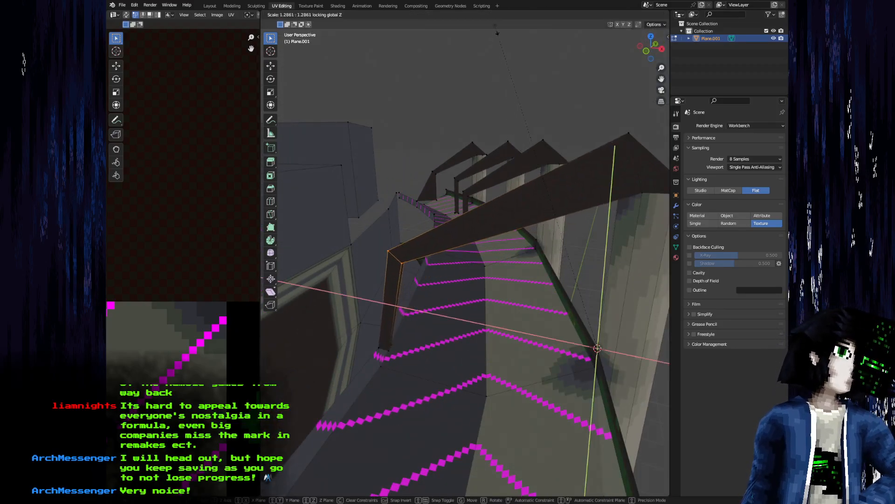
click(497, 28)
drag(496, 28, 372, 277)
Enable backface culling and examine the columns, beams and overhang from around the room
key(Tab)
scroll(441, 208, down, 3)
scroll(444, 205, up, 1)
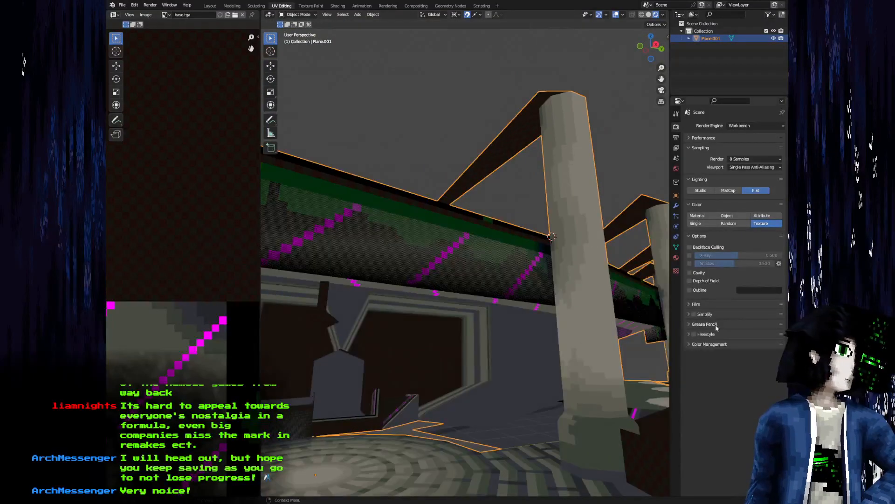
click(690, 247)
mouse_move(467, 326)
mouse_down()
mouse_move(453, 399)
mouse_move(522, 323)
mouse_move(397, 304)
mouse_move(402, 297)
mouse_move(396, 335)
mouse_move(469, 298)
mouse_move(326, 319)
mouse_move(408, 315)
mouse_move(380, 334)
mouse_move(499, 293)
mouse_up()
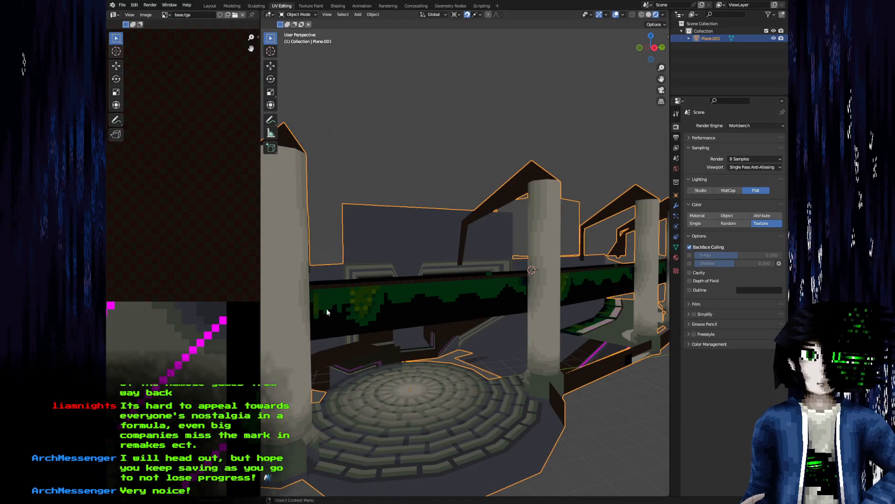
drag(590, 280, 455, 309)
drag(418, 286, 471, 285)
Mark seams where the support beam meets the column top, along the beam's lower edges and across the underside of its bend
key(Tab)
drag(530, 337, 589, 360)
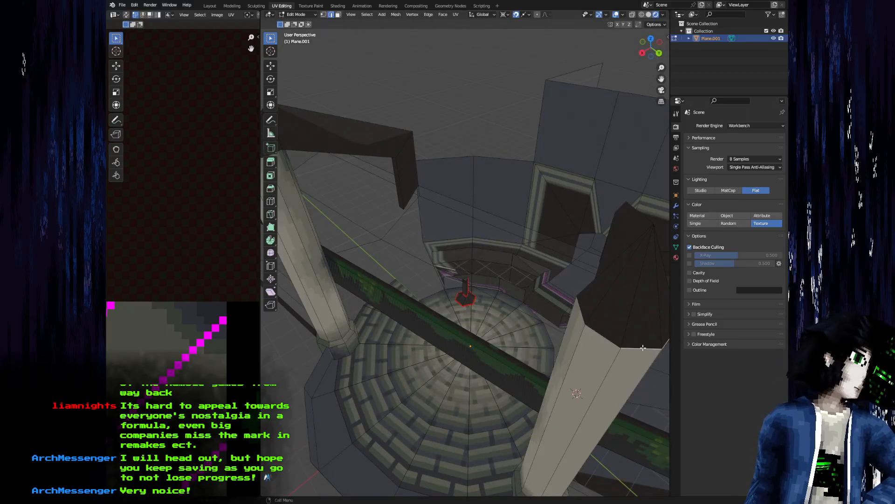
key(F3)
text(vd)
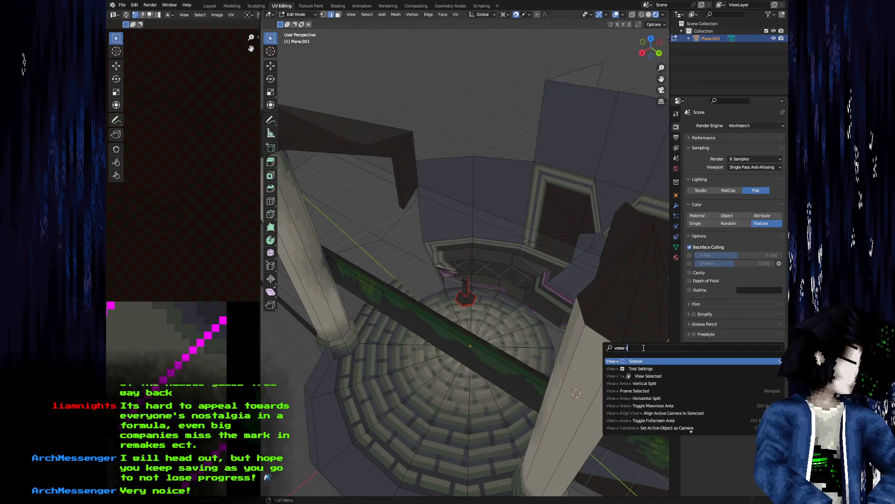
key(Return)
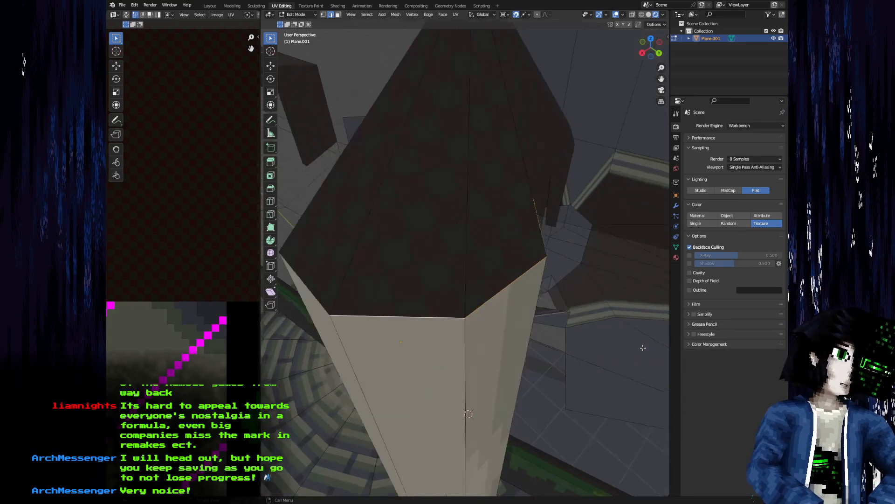
drag(373, 264, 412, 283)
shift+click(338, 346)
drag(338, 347, 462, 175)
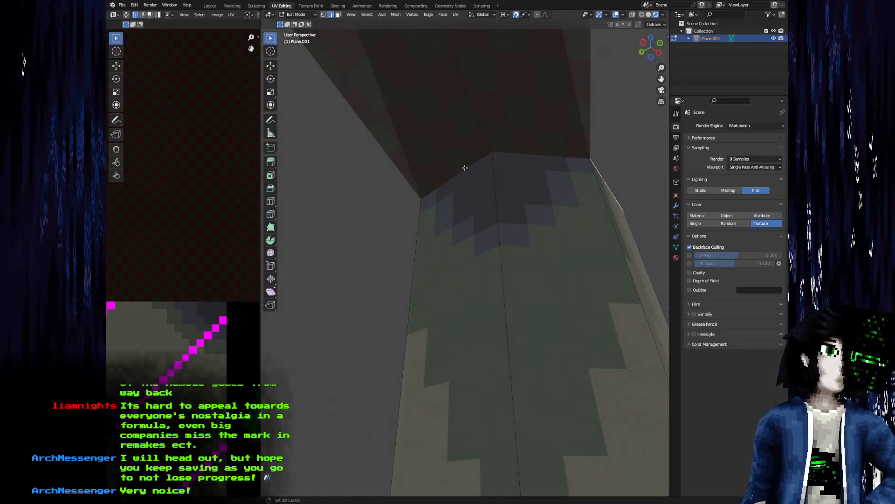
shift+click(514, 150)
drag(514, 149, 497, 322)
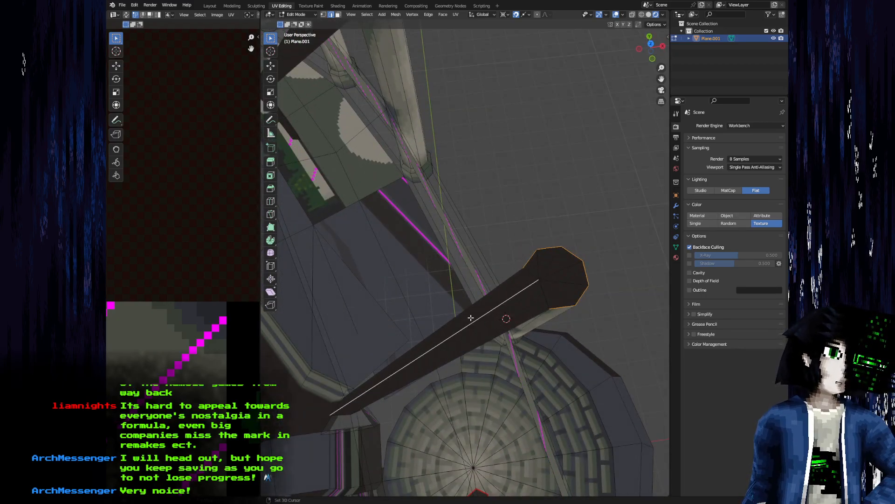
drag(364, 394, 407, 290)
scroll(423, 288, up, 6)
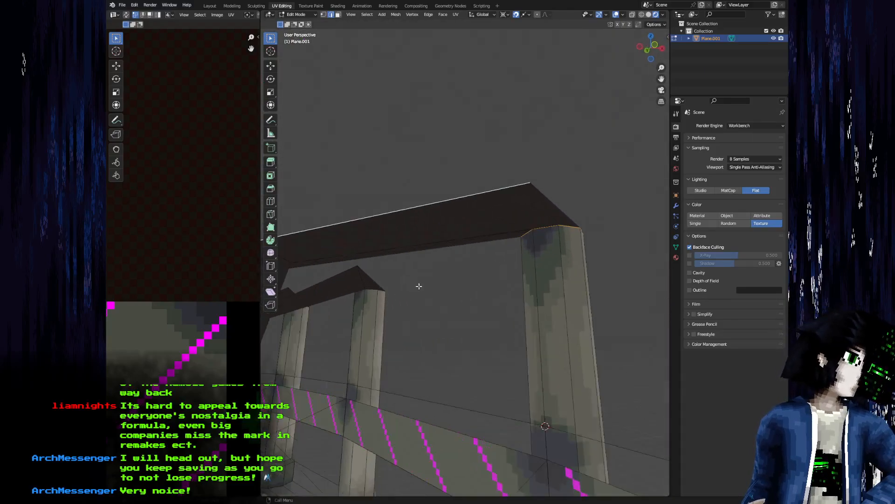
drag(441, 277, 445, 270)
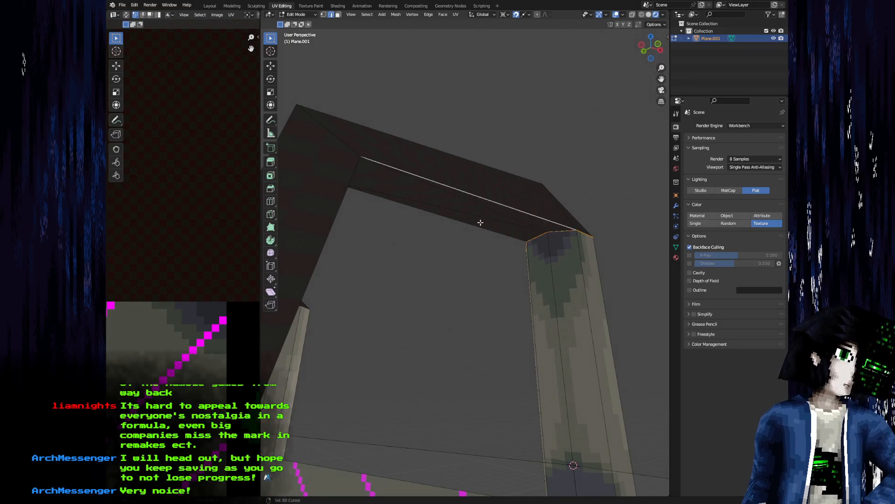
drag(483, 226, 321, 274)
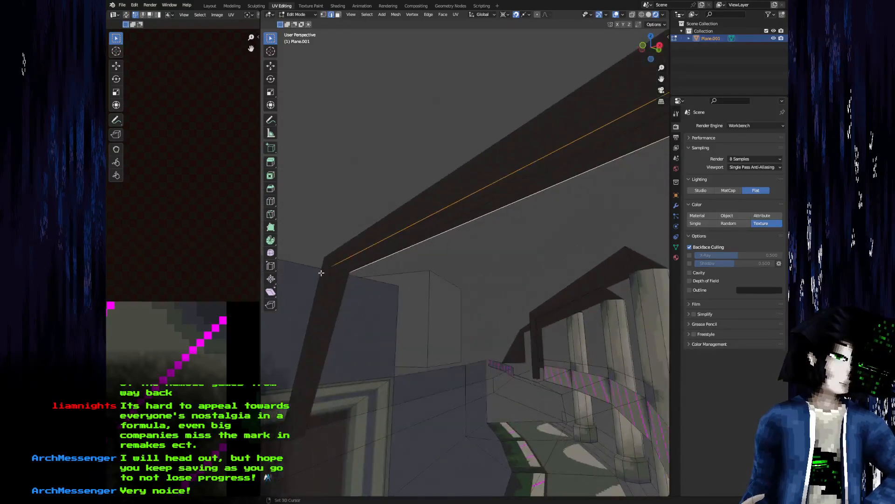
drag(367, 347, 402, 283)
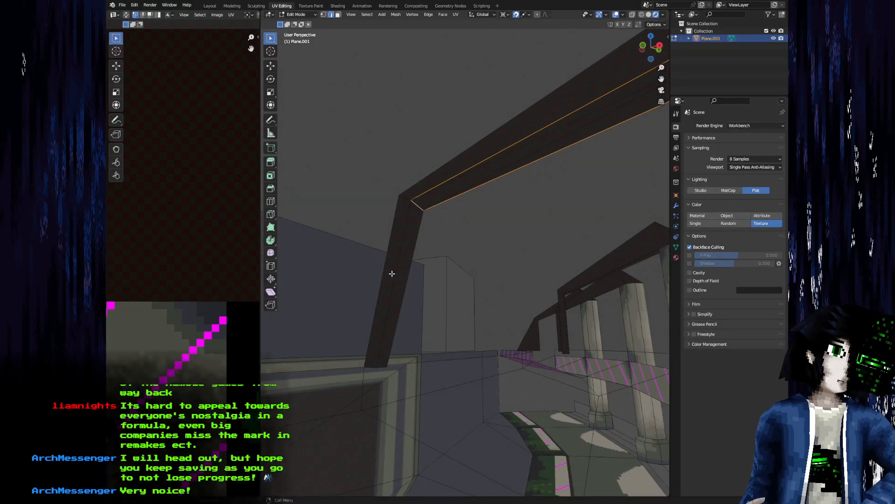
drag(428, 241, 422, 342)
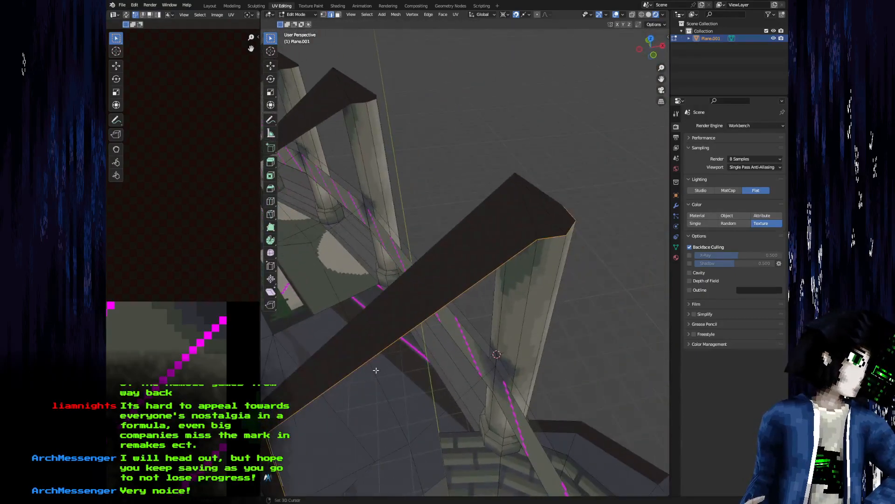
right_click(423, 343)
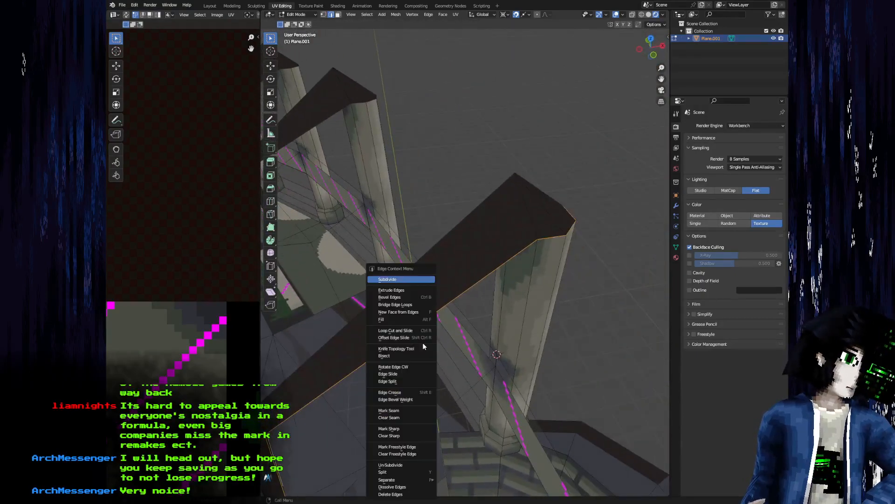
click(398, 412)
Unwrap the support beam's main faces, bounded by the marked seams
key(3)
click(461, 256)
key(u)
click(463, 257)
scroll(194, 334, down, 14)
scroll(207, 333, up, 5)
drag(207, 335, 156, 374)
Clear the seam across the underside of the support beam's bend and unwrap the underside faces
drag(398, 308, 463, 260)
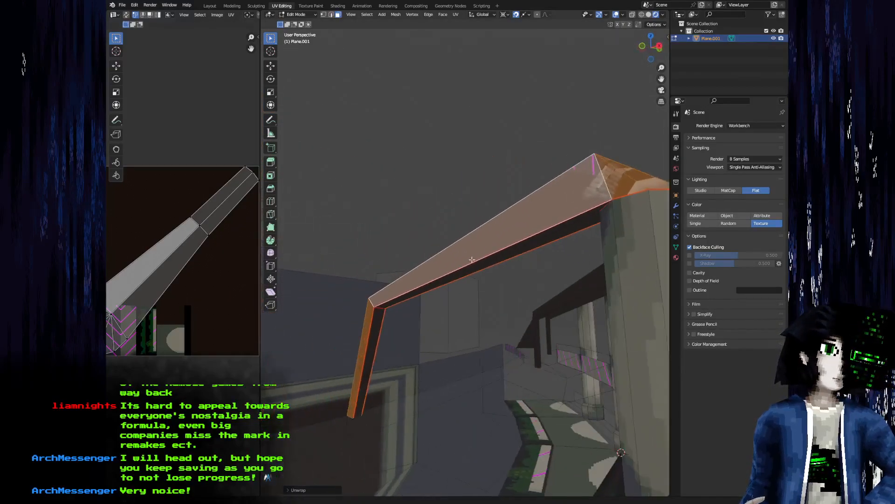
scroll(463, 260, up, 3)
key(2)
click(354, 330)
right_click(354, 330)
click(356, 339)
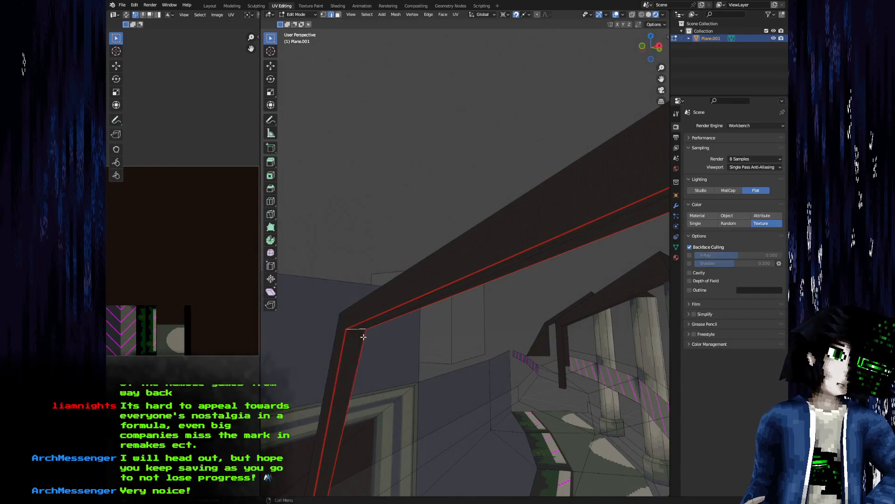
key(a)
key(u)
click(357, 336)
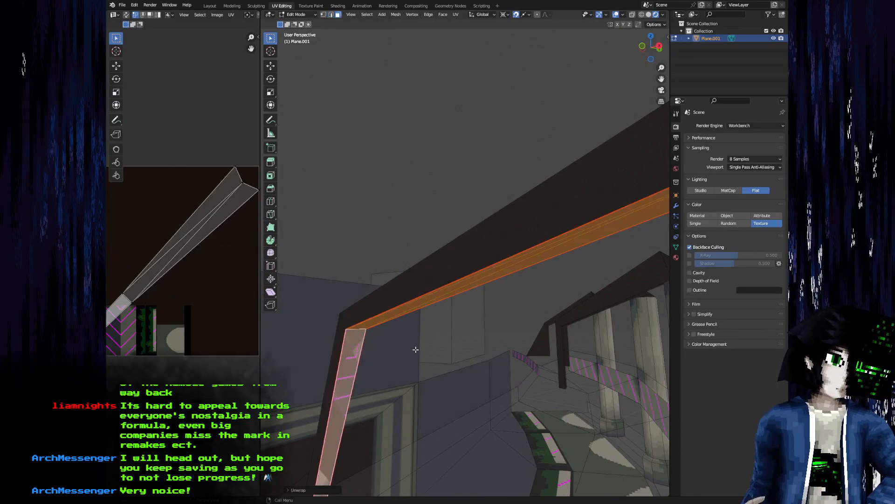
Move the beam's main UV island away from the underside island and rotate it by -45 degrees so it stands upright
scroll(209, 322, down, 1)
key(l)
drag(399, 290, 426, 337)
scroll(404, 309, down, 3)
drag(404, 310, 337, 306)
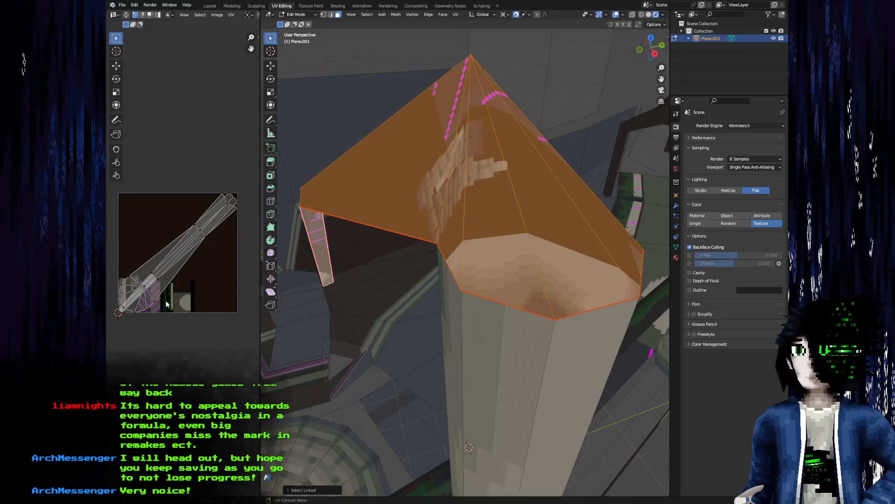
drag(173, 305, 171, 363)
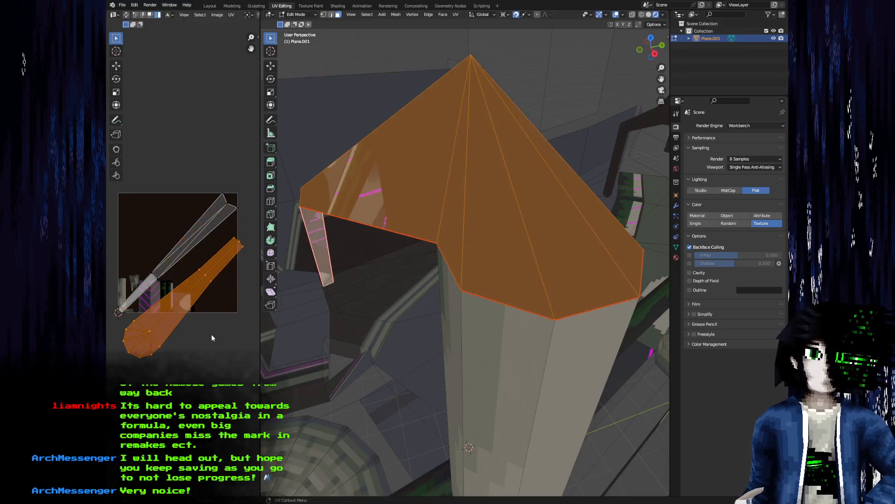
key(r)
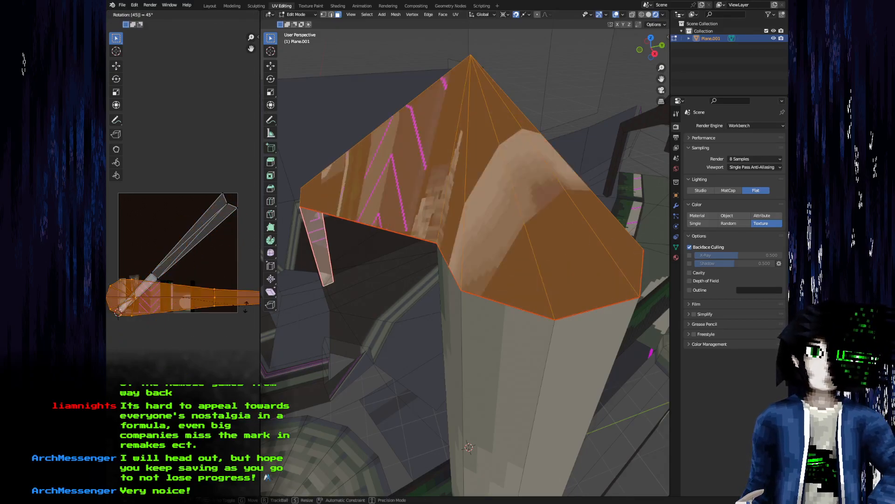
text(-45)
scroll(222, 397, up, 3)
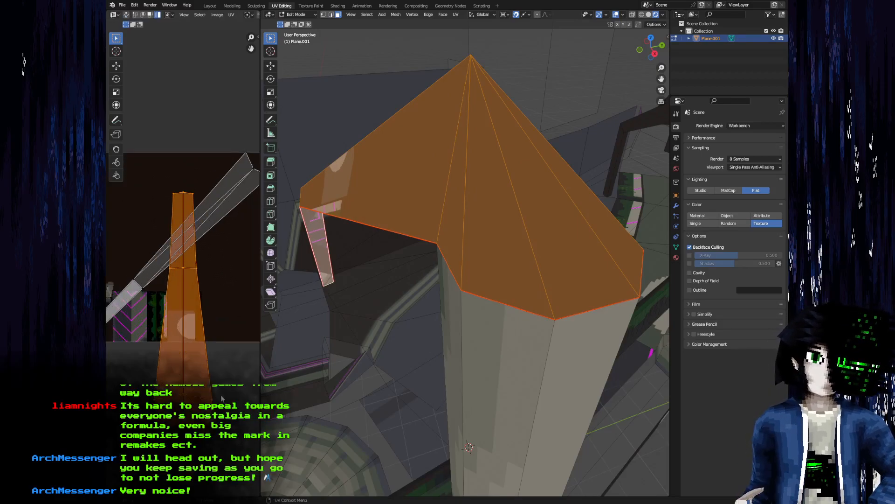
Try scaling the beam's main UV island by 0.1 and moving it, and undo both changes
drag(432, 388, 425, 324)
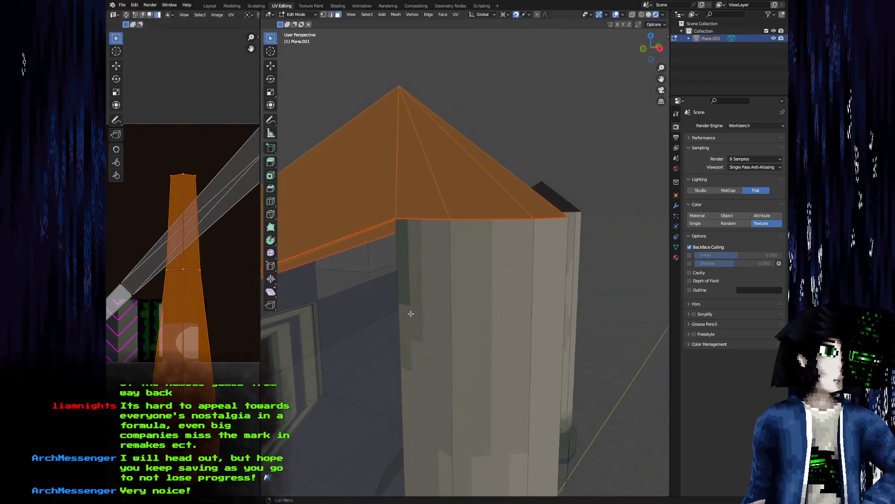
key(s)
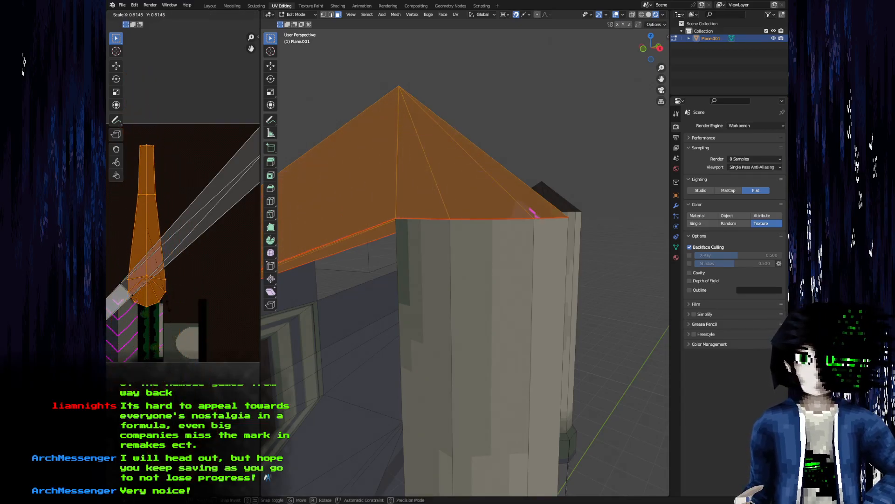
right_click(154, 292)
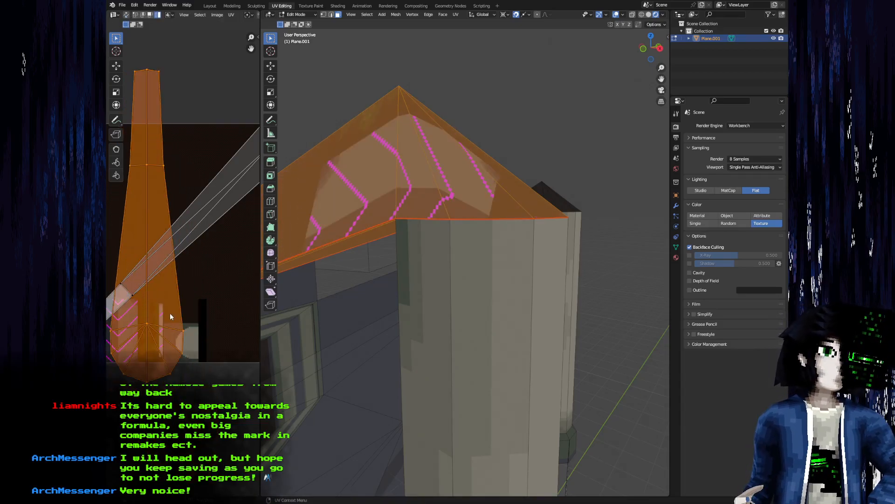
text(s.)
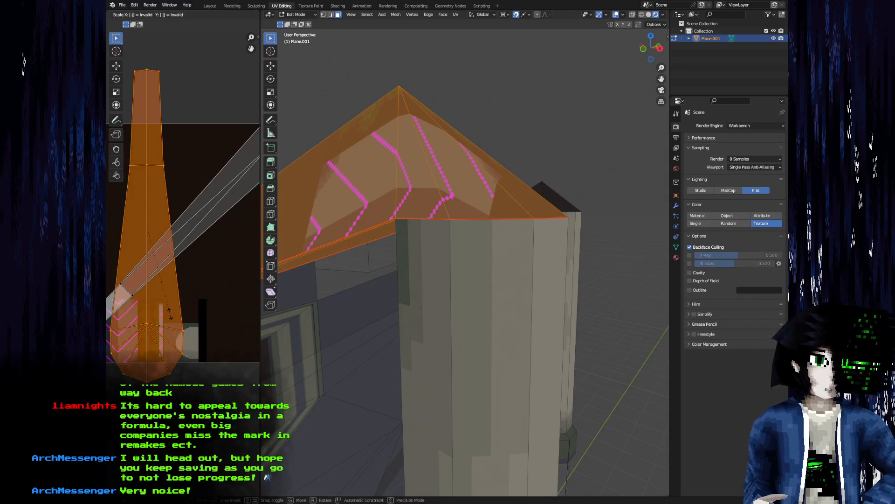
text(1)
key(Return)
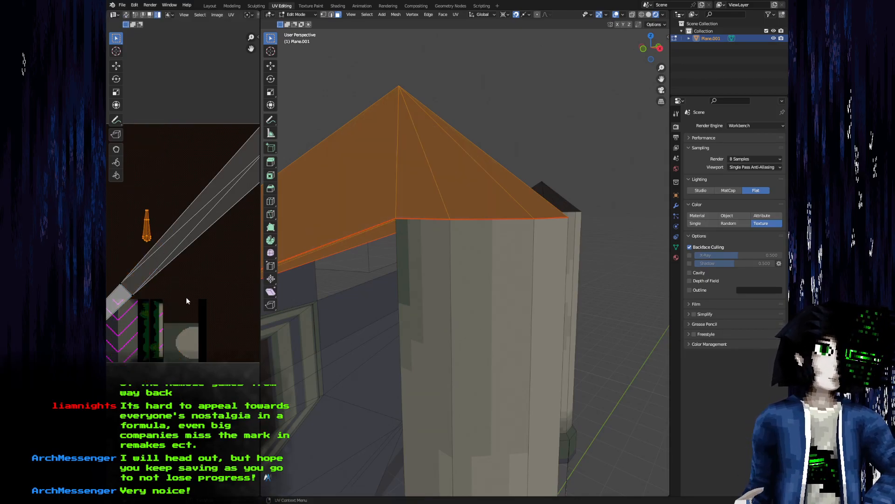
key(g)
click(178, 394)
drag(458, 378, 497, 378)
key(ctrl+z)
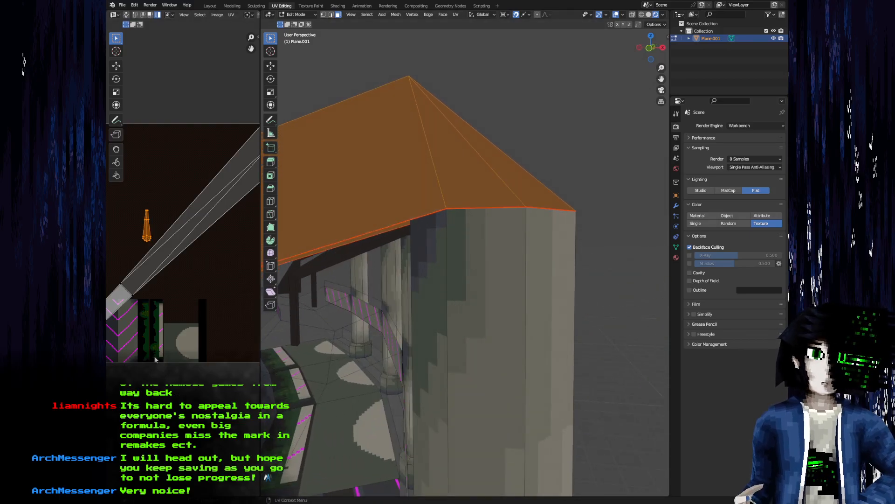
key(ctrl+z)
Move the beam's main UV island lower on the texture, scale it by 0.6 and reposition it
key(Return)
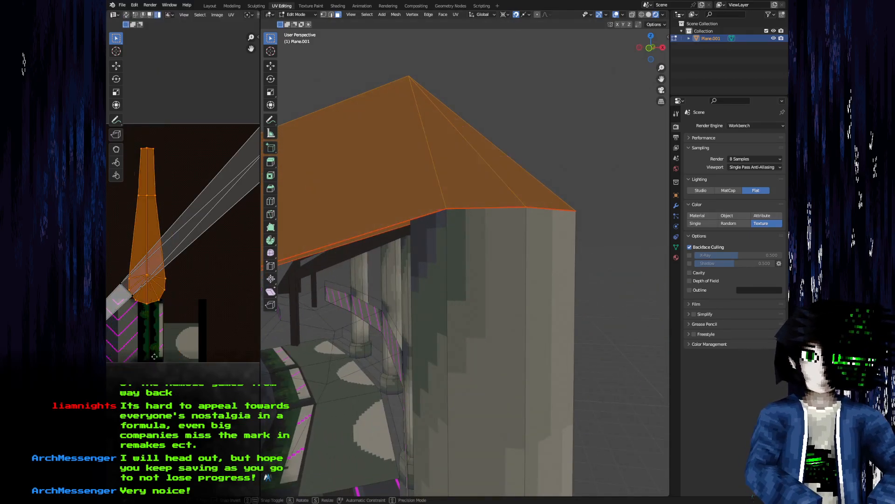
key(g)
key(Return)
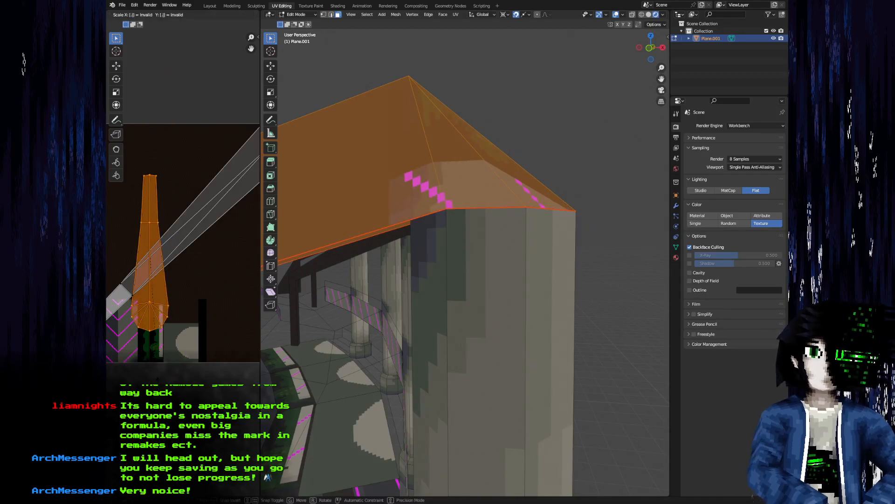
text(6)
key(Return)
key(g)
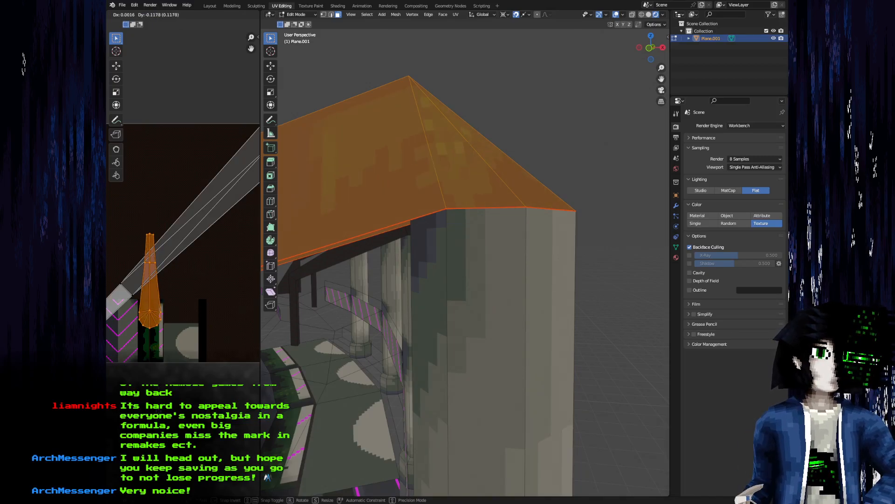
key(Return)
Place the beam's main UV island on the plain dark checkered area of the texture and return to Object Mode
drag(459, 333, 427, 346)
drag(163, 289, 248, 281)
key(g)
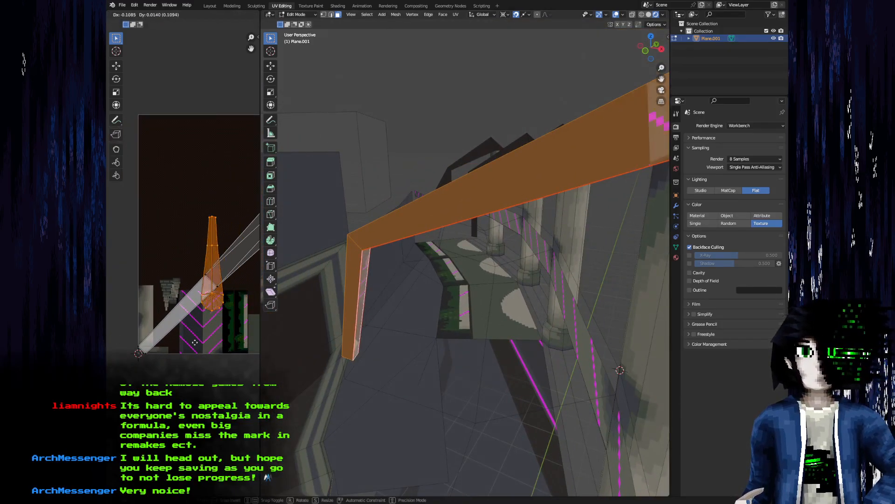
click(141, 246)
drag(145, 196, 178, 343)
scroll(178, 320, up, 4)
drag(460, 329, 385, 260)
key(Tab)
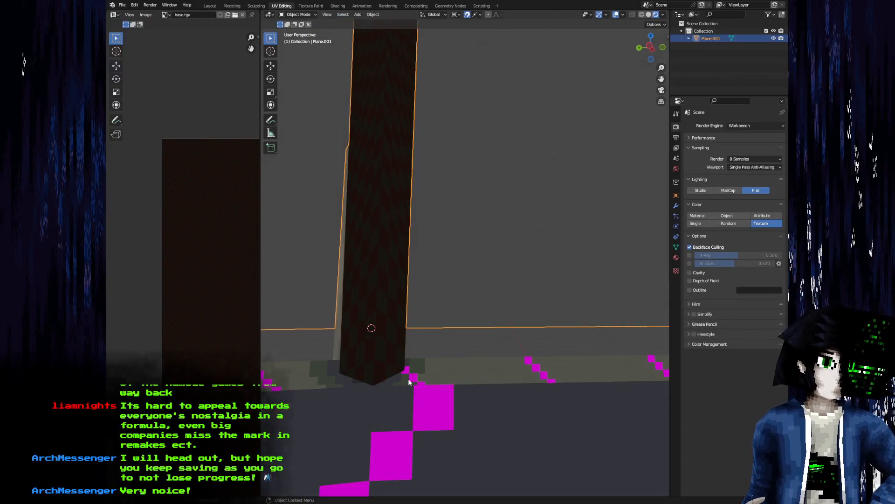
Switch to Aseprite, sample the dark brown checker color in base.tga and raise its HSV value to 44
key(alt+Tab)
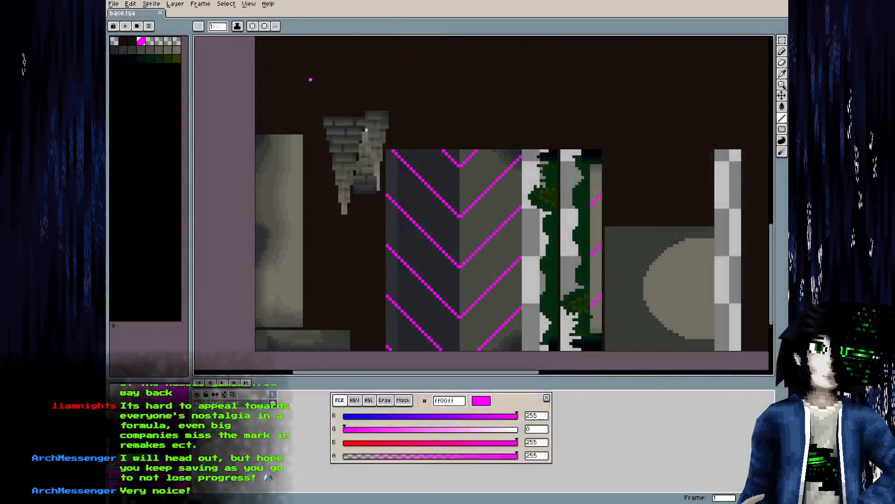
scroll(309, 74, up, 5)
alt+click(337, 143)
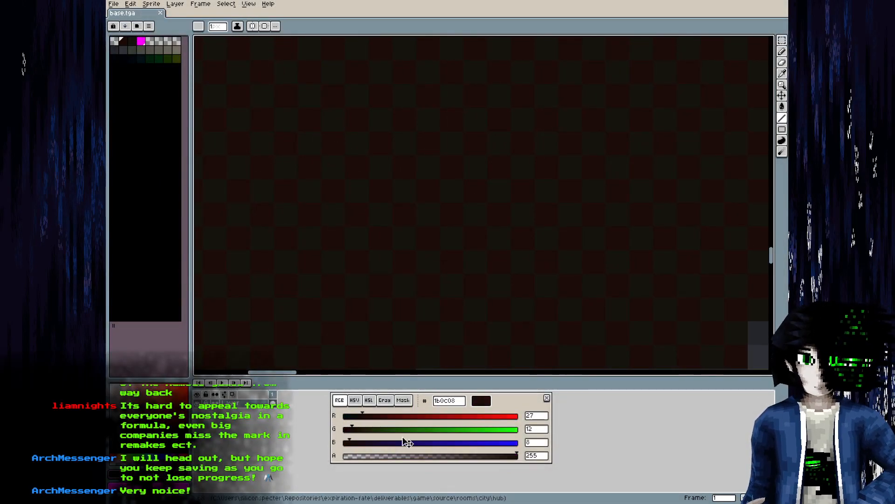
click(355, 401)
drag(378, 442, 421, 443)
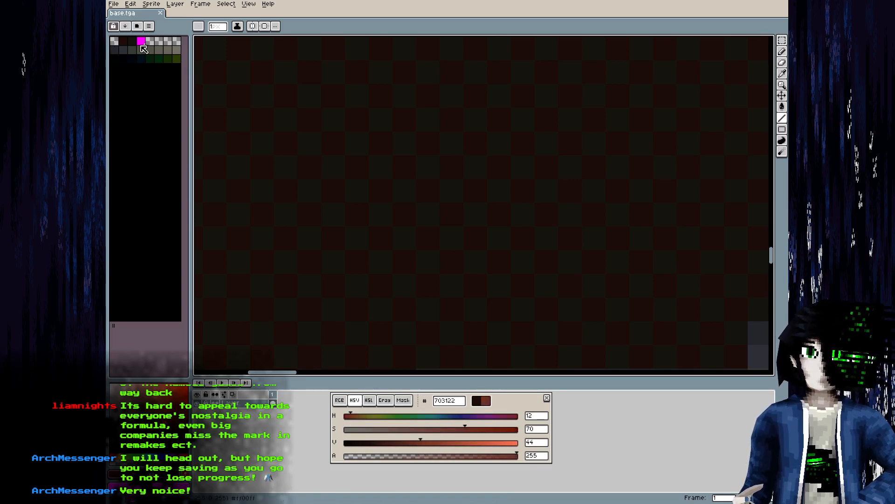
Brighten the dark brown palette entry, save base.tga and switch back to Blender
click(123, 42)
drag(370, 442, 456, 442)
key(ctrl+s)
key(alt+Tab)
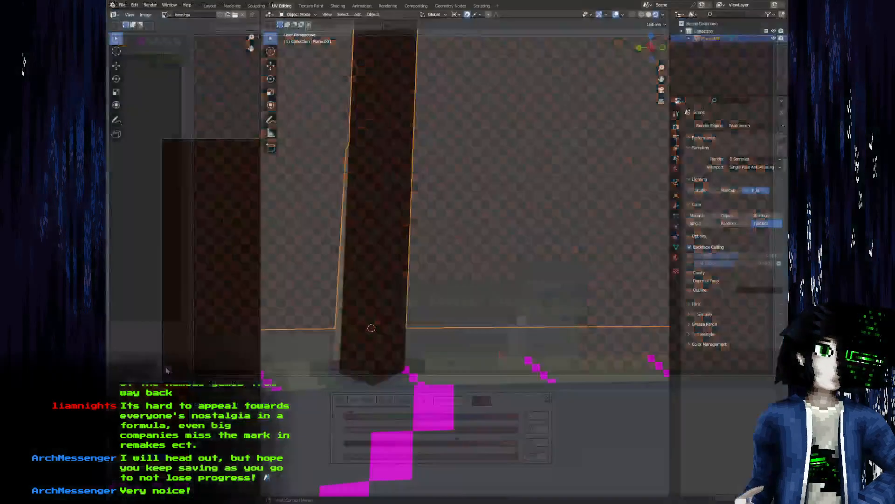
Mark a seam across the support beam's face at its bend
drag(398, 293, 284, 353)
scroll(226, 327, down, 3)
drag(215, 279, 207, 232)
key(Tab)
drag(579, 285, 401, 285)
key(2)
click(515, 278)
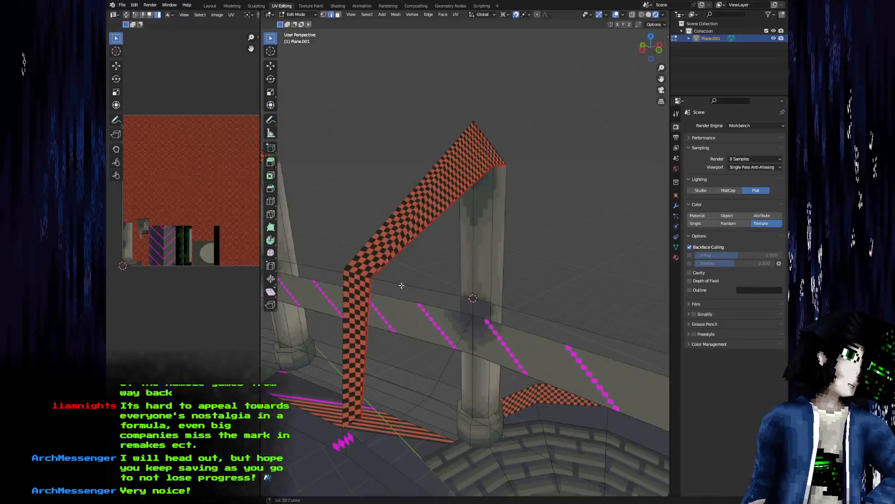
right_click(360, 277)
click(360, 271)
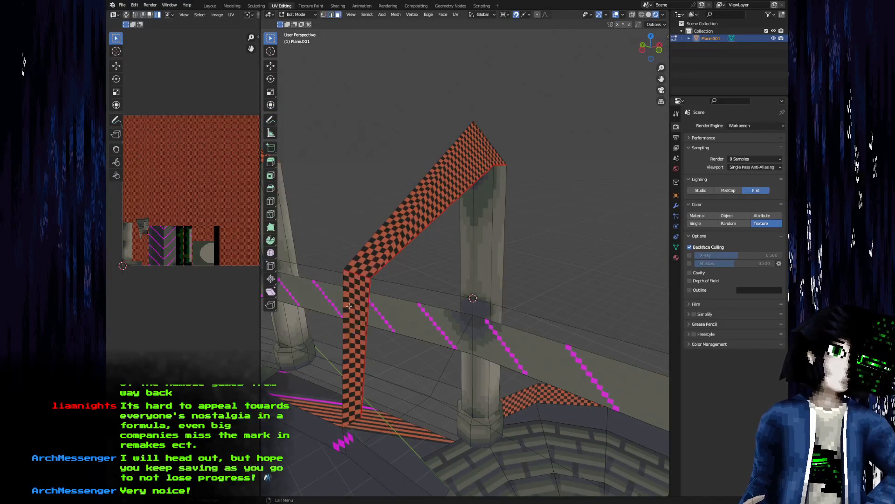
Unwrap the support beam's upper section and rotate its UV island upright
click(378, 257)
key(l)
key(u)
click(379, 257)
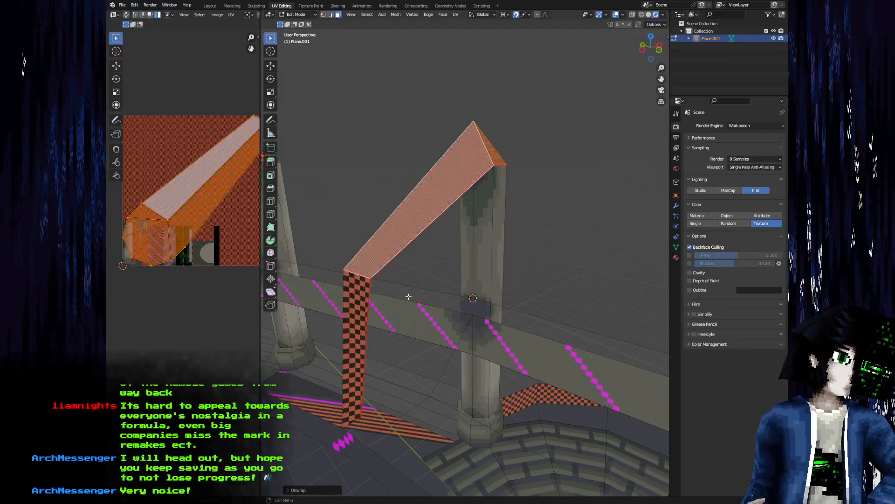
drag(410, 296, 407, 307)
drag(201, 284, 153, 309)
drag(370, 309, 387, 304)
scroll(387, 303, up, 1)
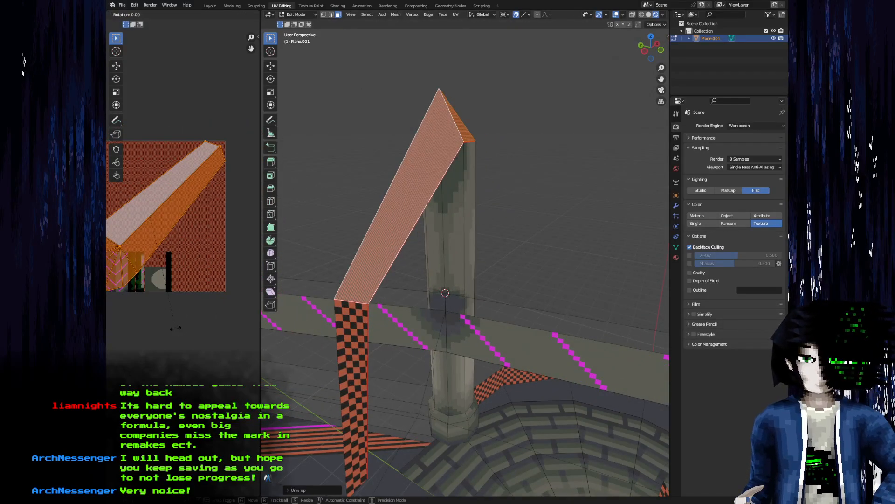
click(174, 326)
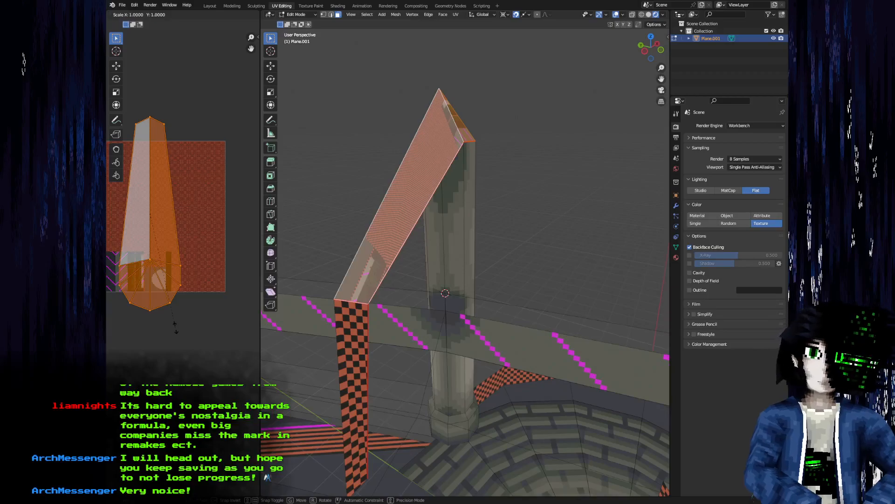
Try scaling the upper section's UV island by 0.3 and compare its checkers with the other beams
text(4)
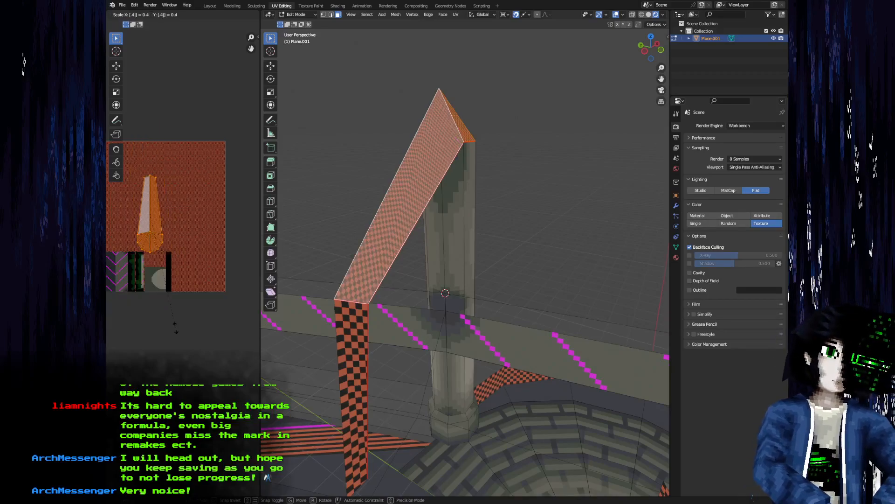
key(BackSpace)
text(.3)
key(Return)
drag(404, 302, 646, 335)
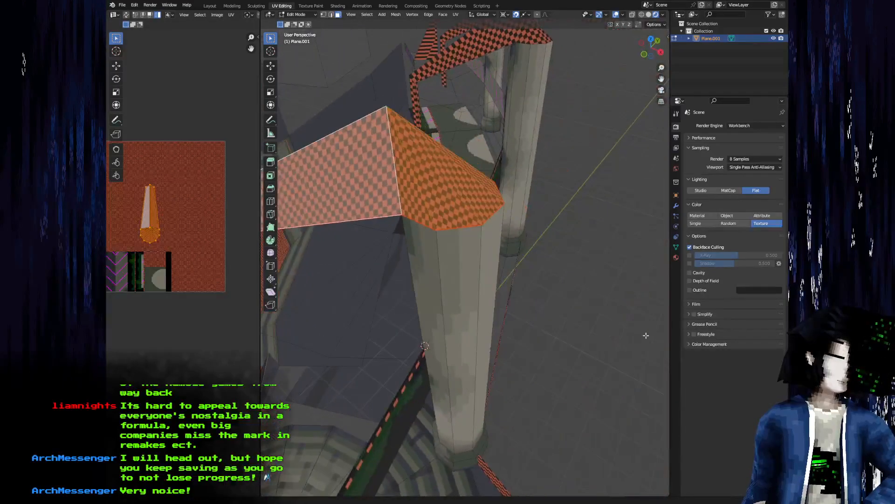
drag(550, 316, 546, 309)
key(ctrl+z)
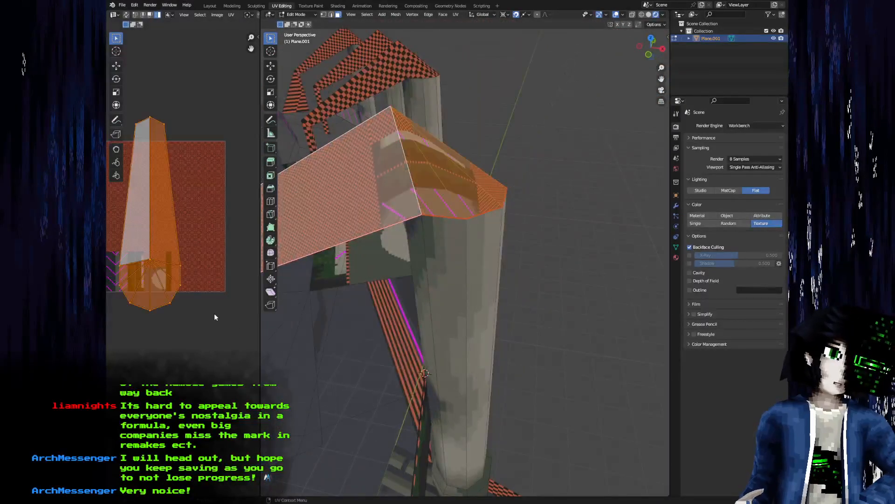
Scale the upper section's UV island by 0.1
text(.2)
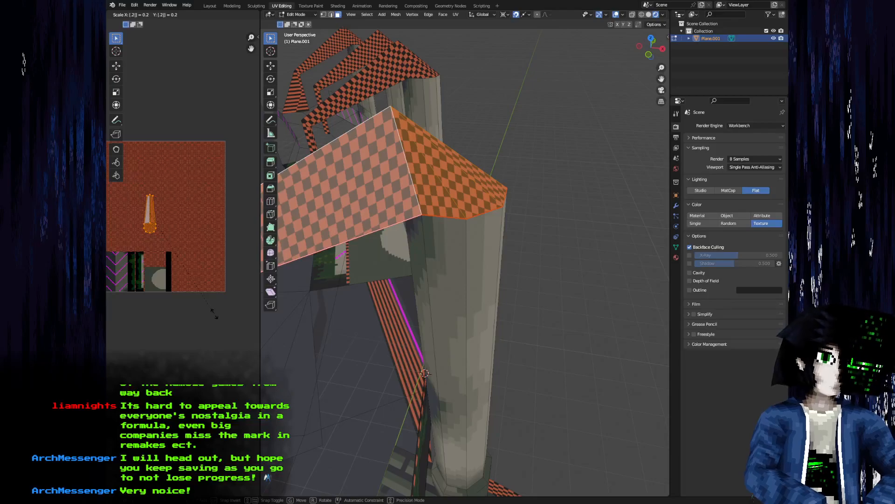
key(Escape)
text(.1)
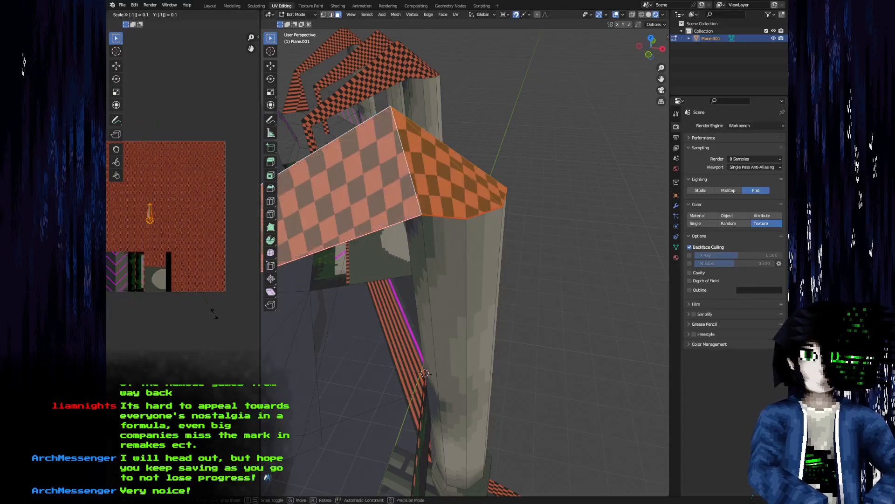
key(Return)
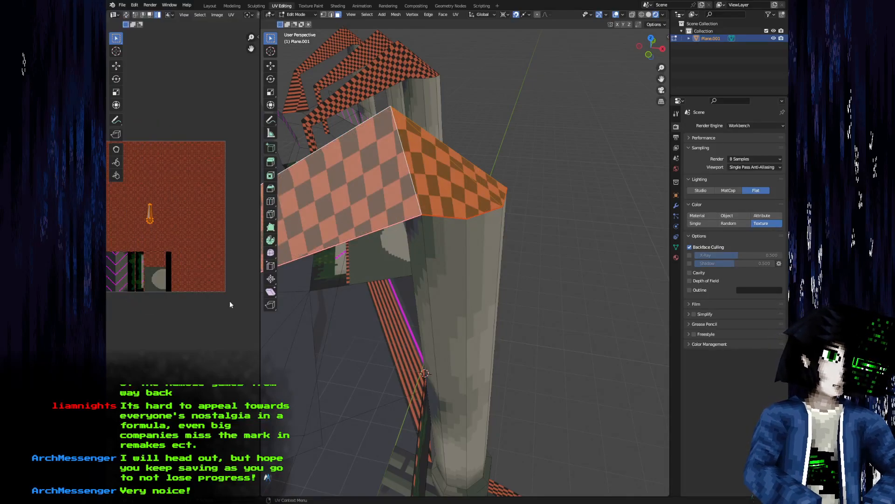
Move the top vertex of the upper section's UV island along Y to level the island's end
scroll(284, 310, down, 2)
drag(284, 312, 446, 287)
scroll(187, 266, up, 3)
drag(136, 228, 250, 352)
scroll(224, 296, up, 4)
drag(224, 296, 154, 257)
drag(222, 275, 199, 274)
scroll(200, 273, up, 3)
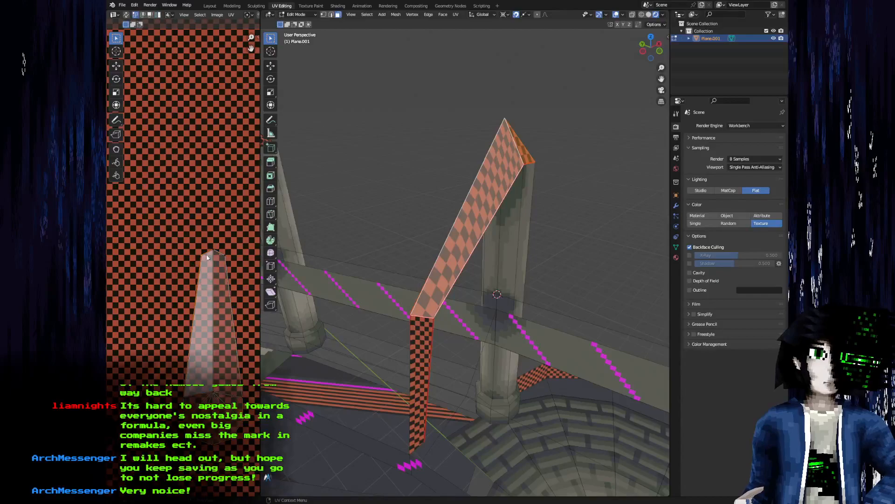
key(y)
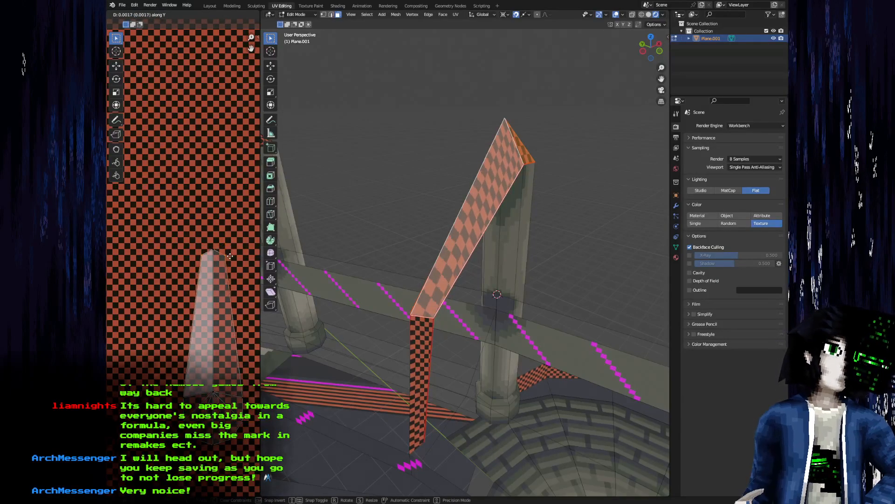
click(230, 250)
drag(434, 280, 377, 274)
scroll(377, 273, up, 2)
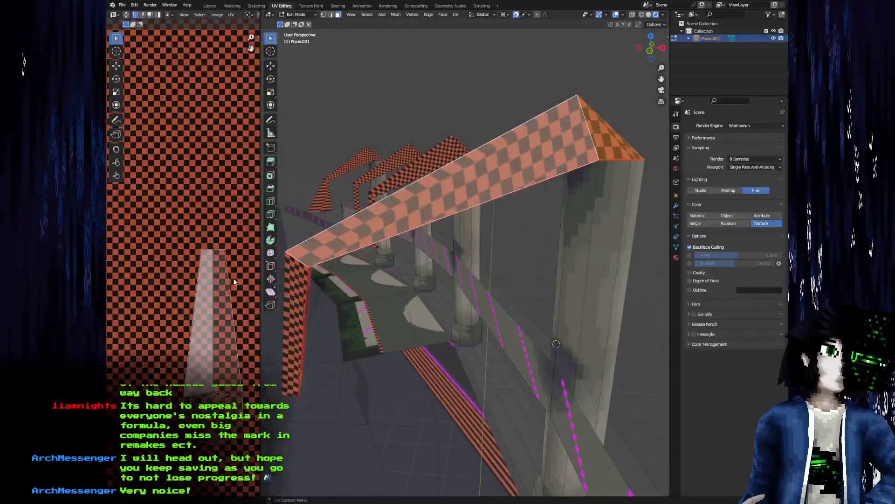
drag(474, 285, 562, 267)
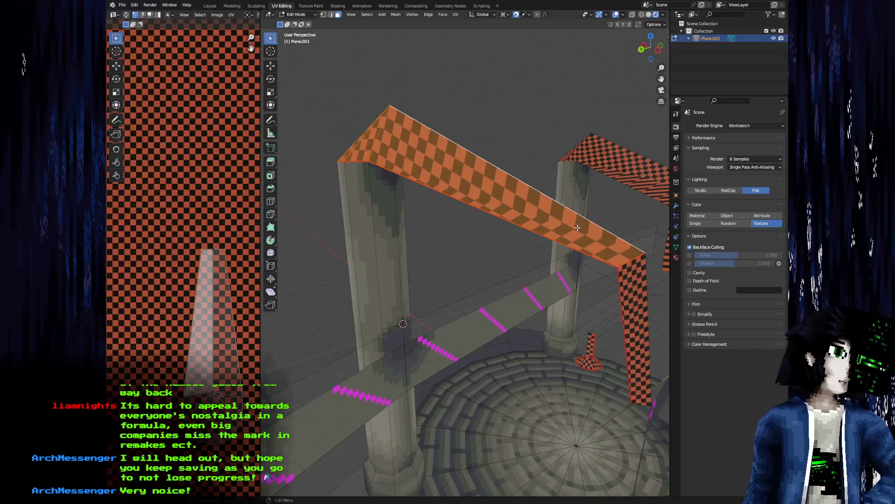
Shift the top corner vertices of the upper section's UV island to fit the checker pattern on the beam
key(g)
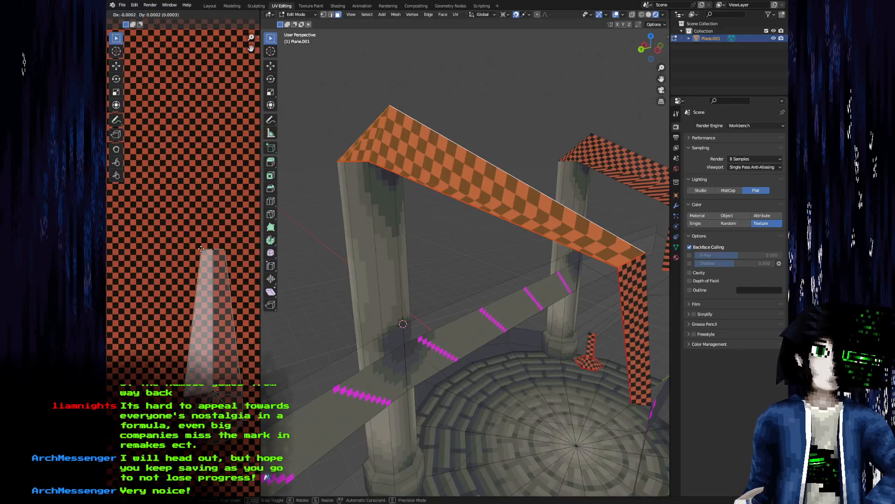
click(200, 256)
key(g)
click(228, 259)
click(197, 253)
key(g)
click(197, 258)
Fine-tune the middle and corner vertices of the upper section's UV island to even out both beam sides
drag(436, 301, 308, 301)
key(g)
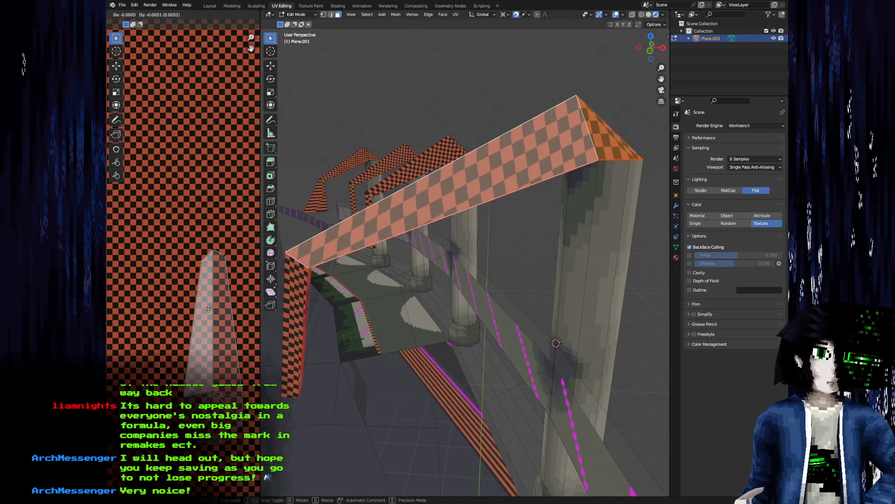
click(209, 306)
click(231, 266)
key(g)
click(231, 272)
drag(342, 279, 481, 280)
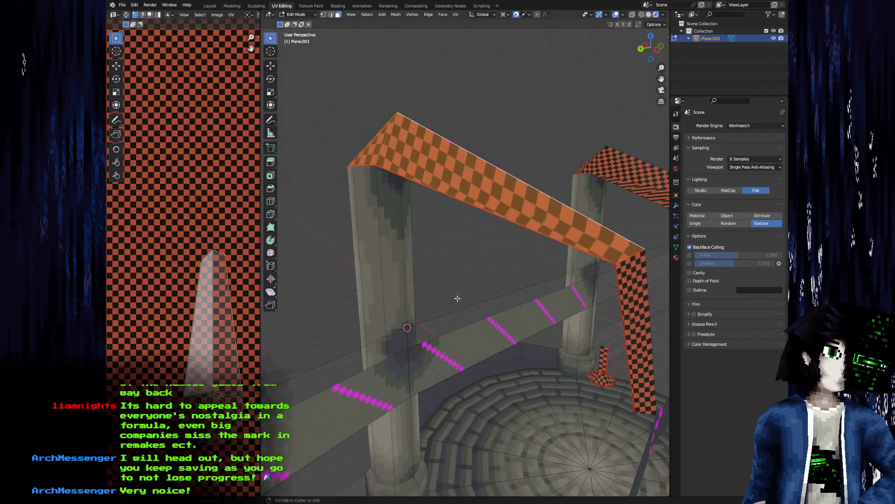
Triangulate the two long side faces of the beam's upper section
drag(484, 300, 564, 230)
key(ctrl+t)
drag(573, 266, 431, 250)
click(445, 200)
key(ctrl+t)
Rotate the diagonal edges of the triangulated upper beam faces clockwise with Rotate Edge CW
key(F3)
text(rota)
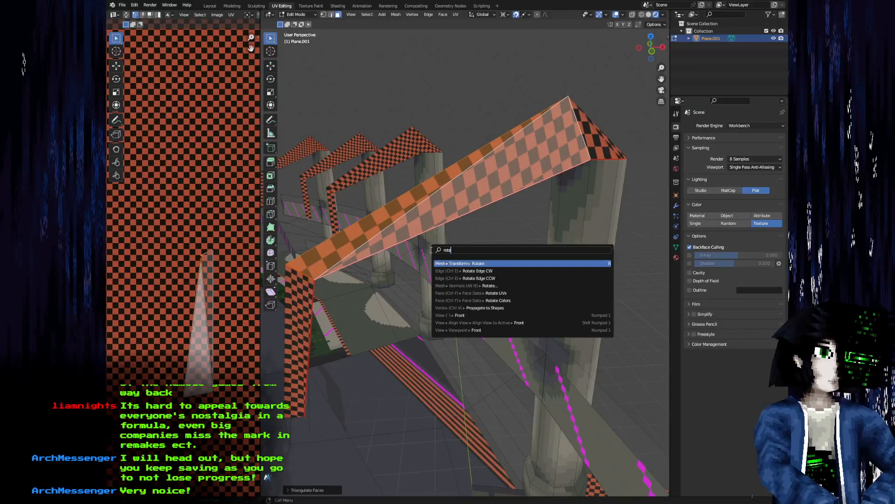
key(Down)
key(Return)
key(Tab)
key(Tab)
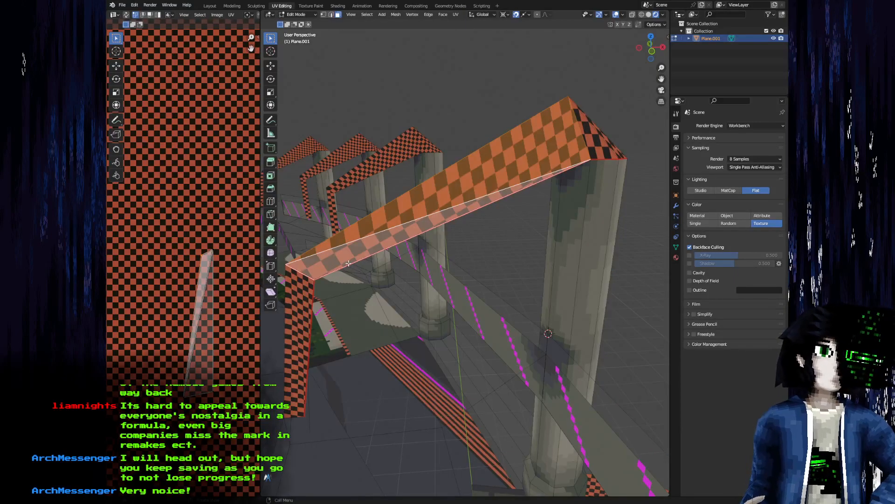
drag(270, 286, 312, 262)
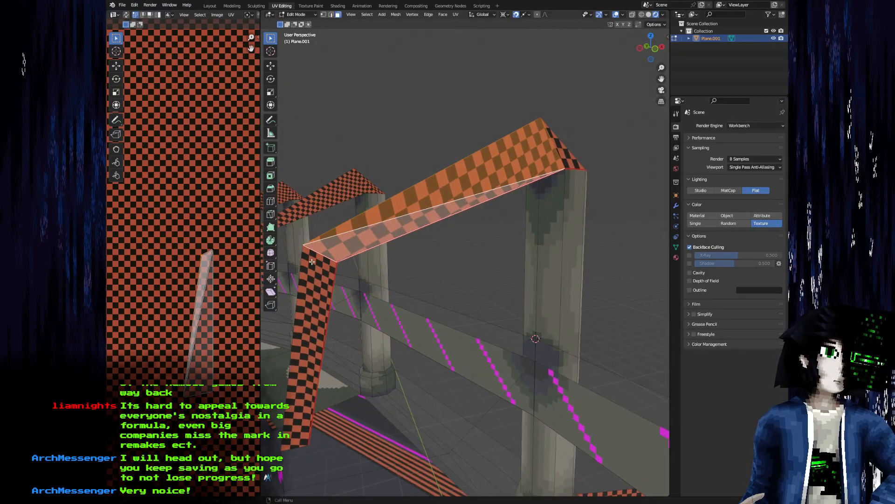
key(F3)
key(Return)
key(a)
drag(353, 285, 525, 387)
key(Tab)
key(Tab)
Select the beam's lower vertical section and move its UV island on the checkered texture
scroll(341, 318, down, 5)
click(465, 313)
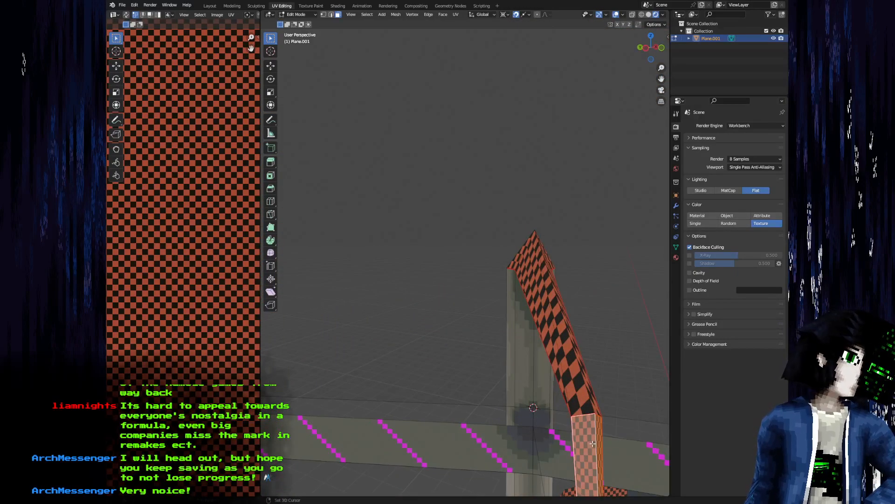
scroll(188, 348, down, 5)
scroll(170, 341, up, 5)
key(g)
click(255, 435)
drag(485, 423, 477, 358)
scroll(477, 359, up, 3)
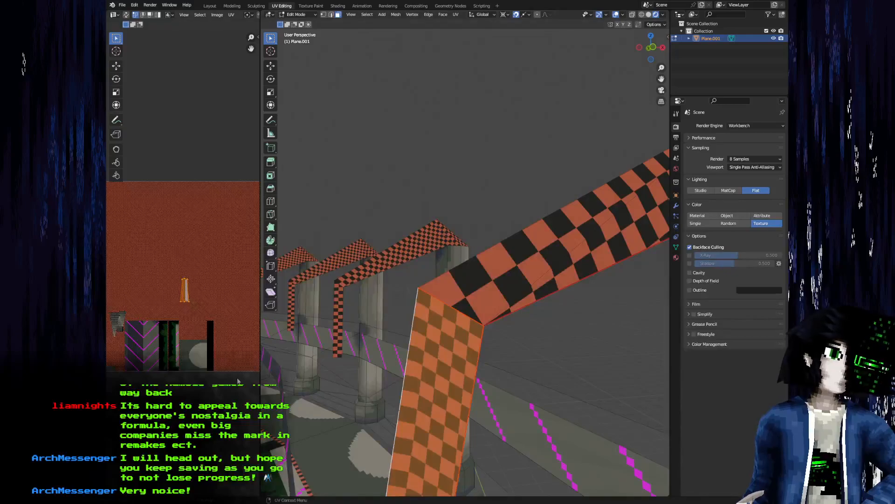
Scale the lower section's UV island down to match the upper section's checker density
key(s)
click(189, 337)
drag(349, 428, 348, 406)
scroll(348, 406, down, 2)
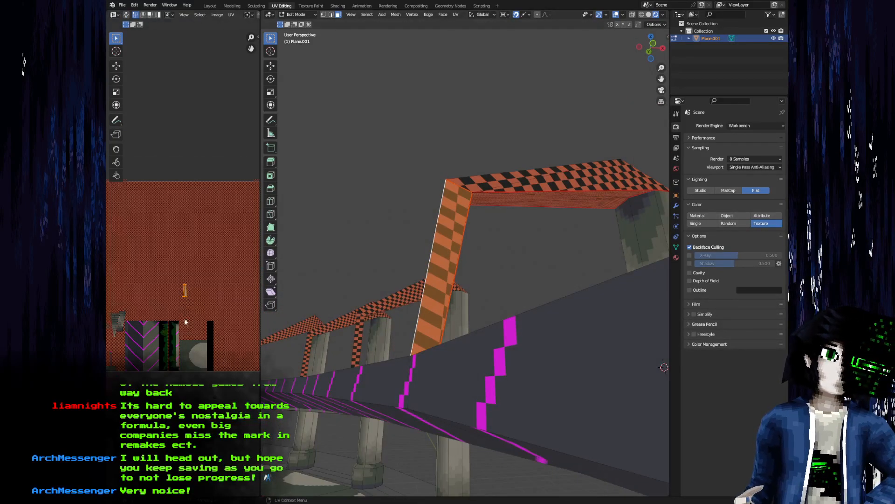
Straighten the left edge of the lower section's UV island by moving its top corner vertex along X
scroll(186, 322, up, 9)
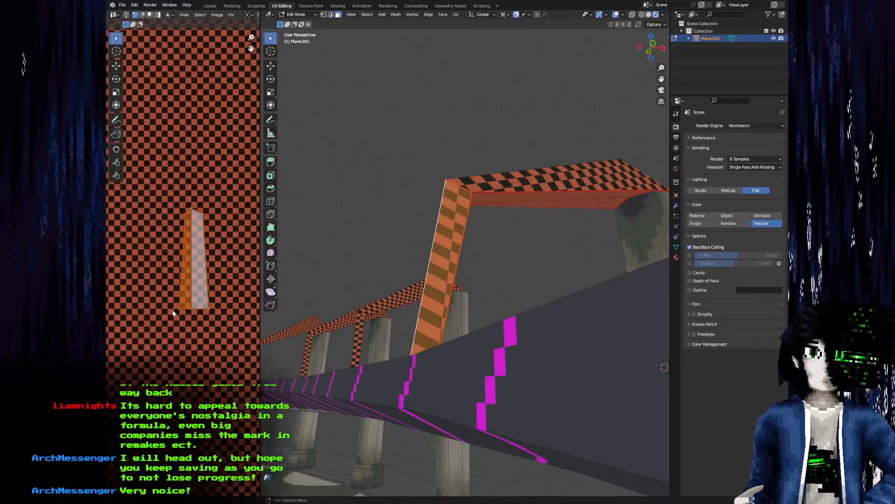
scroll(173, 309, up, 3)
click(174, 156)
key(g)
key(x)
click(169, 162)
drag(444, 259, 456, 286)
scroll(445, 281, down, 2)
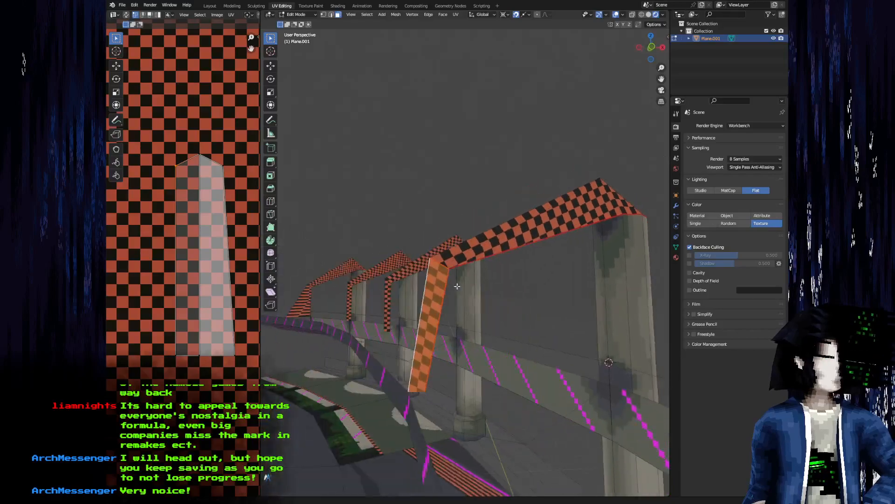
Straighten the right edge of the lower section's UV island by moving its bottom corner vertex along X
scroll(457, 285, up, 2)
click(241, 360)
key(g)
key(x)
click(229, 359)
drag(359, 392, 395, 302)
scroll(377, 365, up, 2)
Reposition the top vertices of the lower section's UV island and check the beam in Object Mode
key(g)
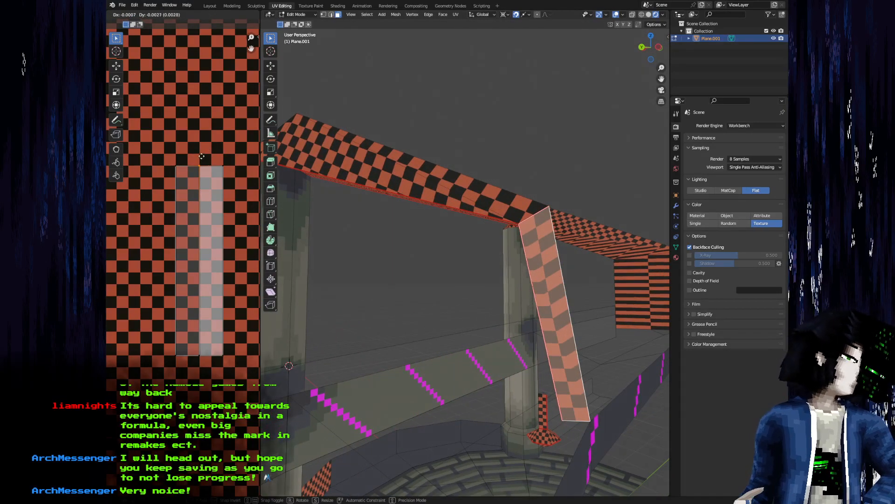
click(200, 155)
key(g)
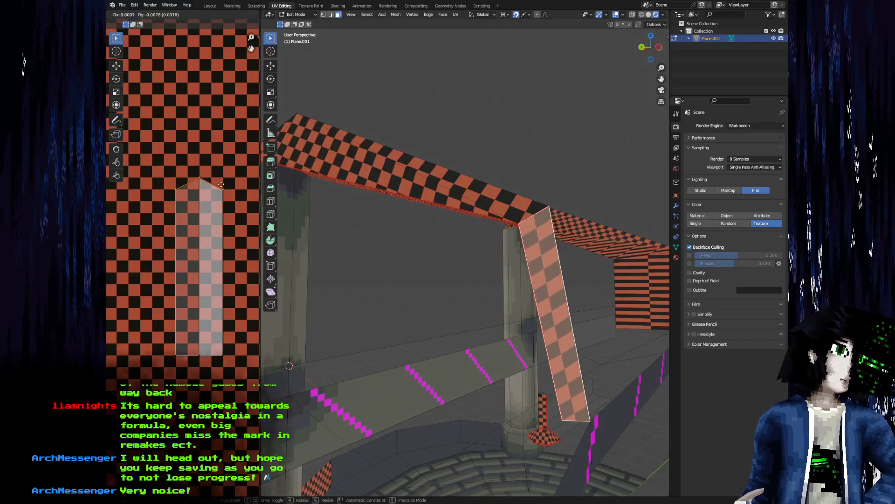
click(221, 208)
drag(368, 209, 658, 215)
key(Tab)
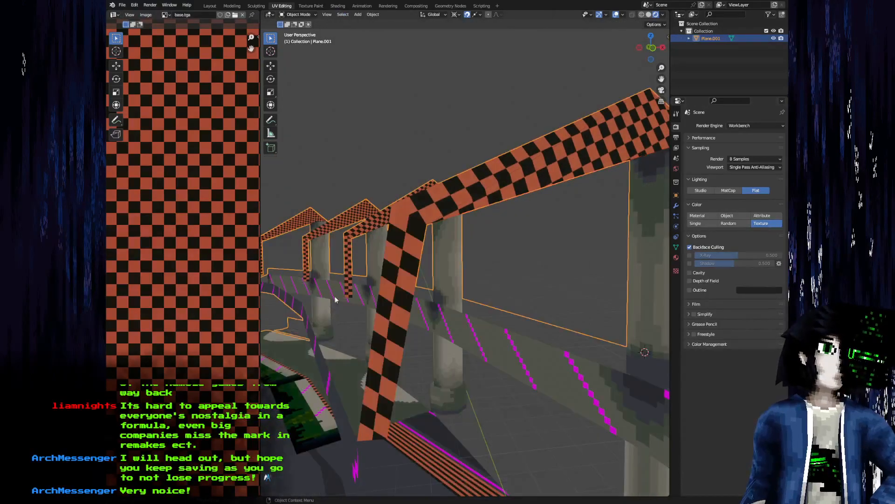
scroll(347, 306, down, 3)
drag(345, 308, 334, 282)
Select the beam's linked underside faces in Edit Mode and rotate their UV island by -45 degrees
key(Tab)
drag(487, 269, 391, 339)
key(l)
scroll(373, 243, down, 4)
scroll(391, 339, down, 2)
key(Home)
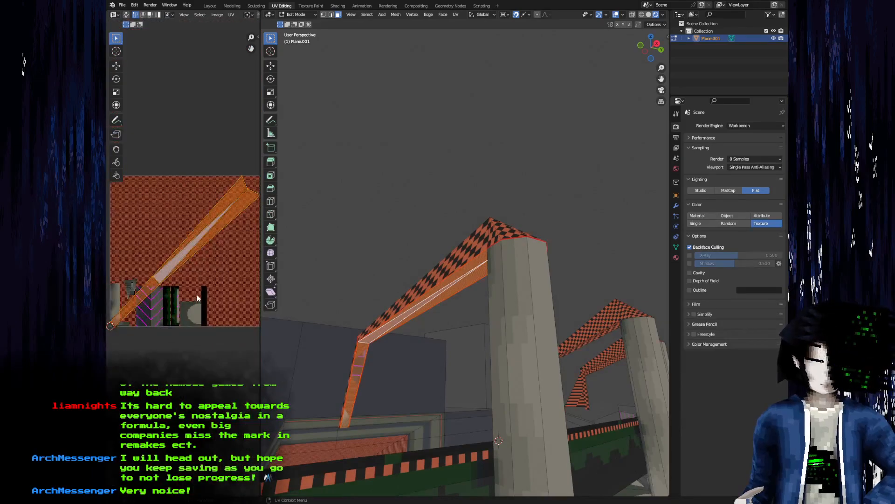
text(-45)
Try scaling the underside's UV island by 0.2
text(.2)
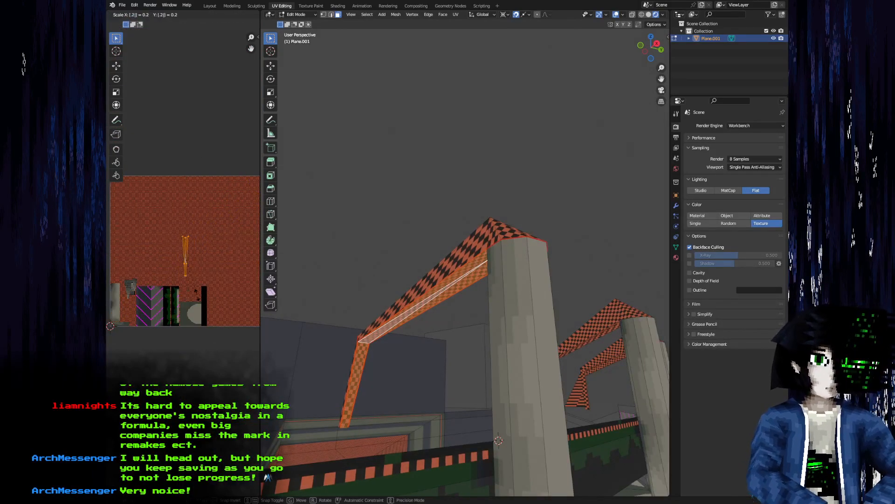
scroll(462, 416, up, 4)
drag(461, 416, 490, 392)
key(ctrl+z)
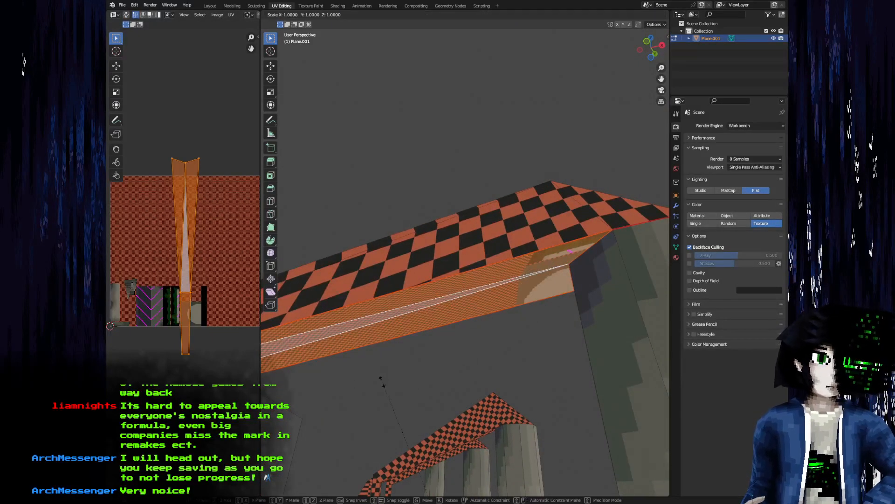
Scale the underside's UV island by 0.1
text(s)
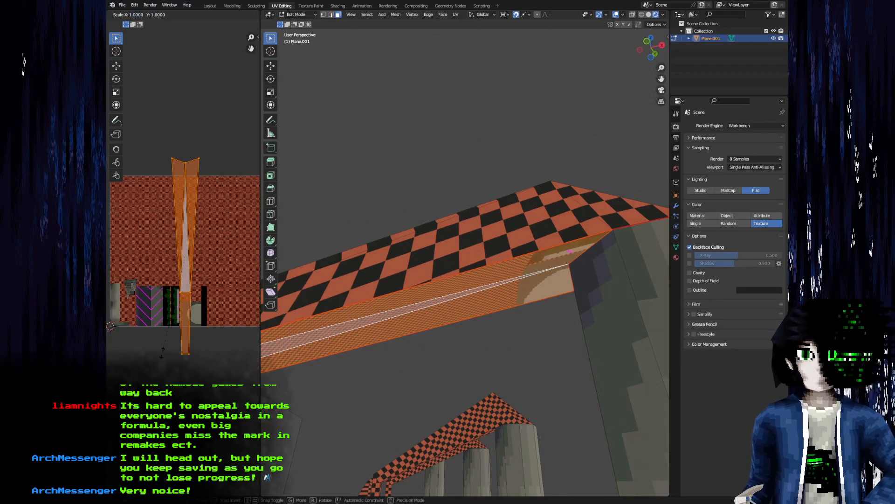
text(.1)
key(Return)
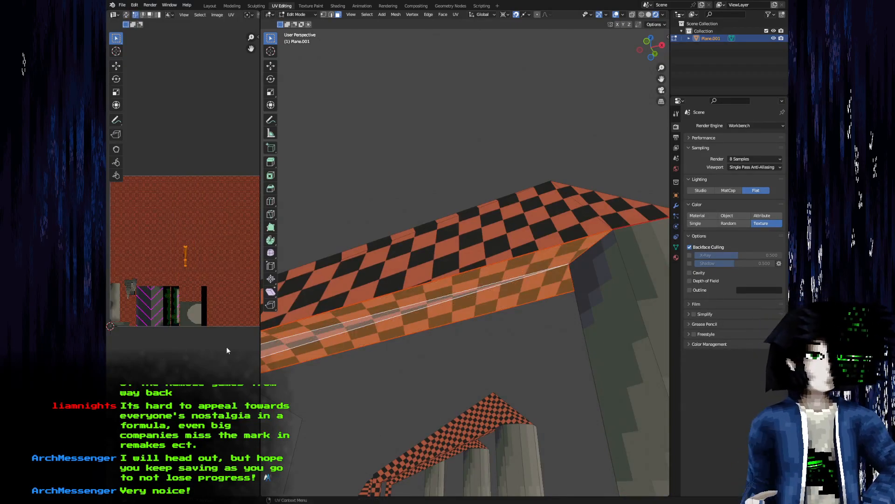
Add the beam's linked top faces to the selection and move the narrow underside UV island clear of the wide top island
scroll(204, 345, up, 3)
scroll(171, 334, up, 3)
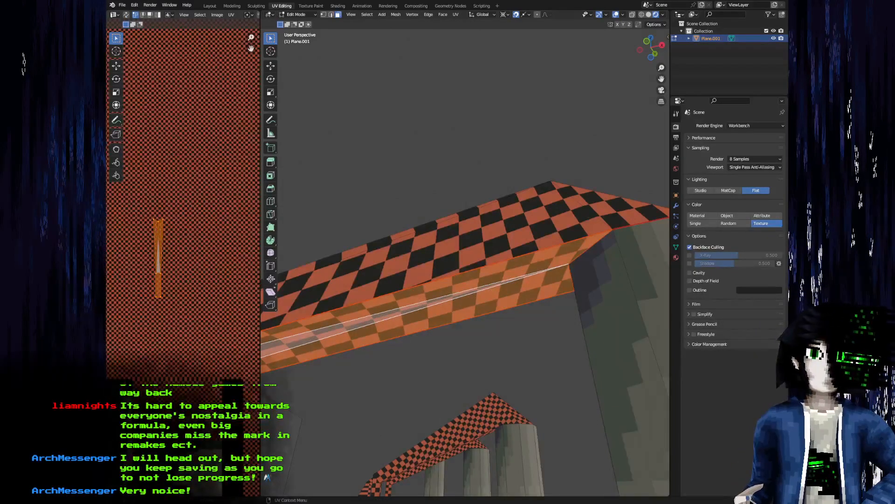
shift+click(419, 269)
scroll(148, 293, up, 4)
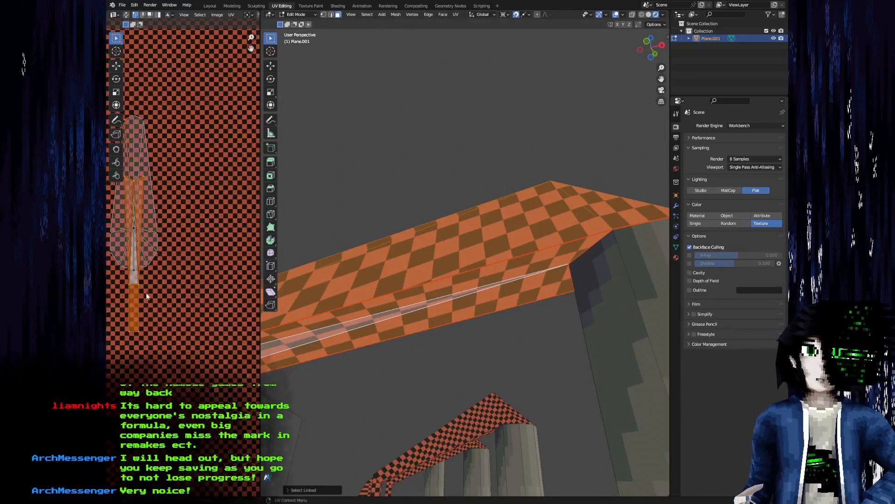
key(g)
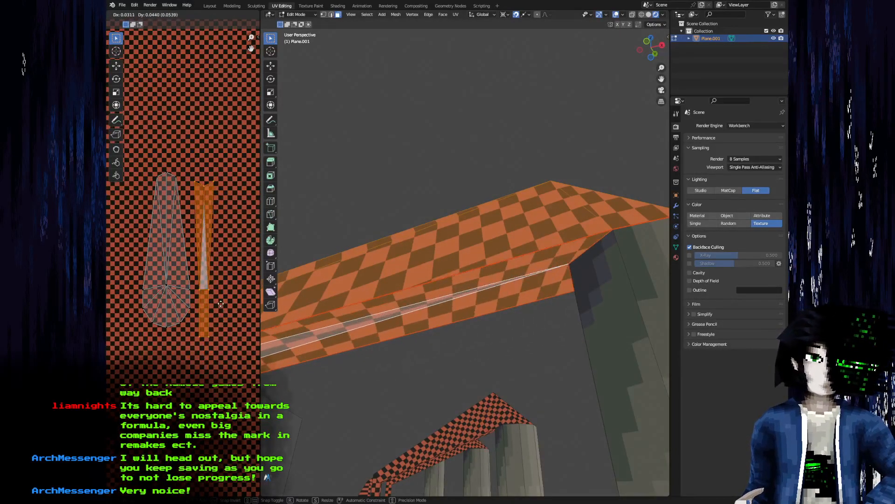
click(220, 303)
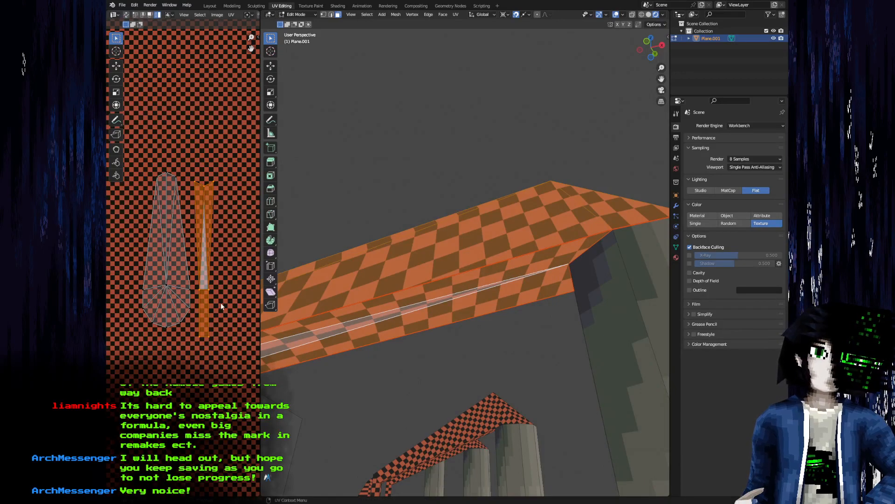
Reposition the vertices at both ends of the narrow underside UV island and check the beam in Object Mode
key(1)
click(197, 181)
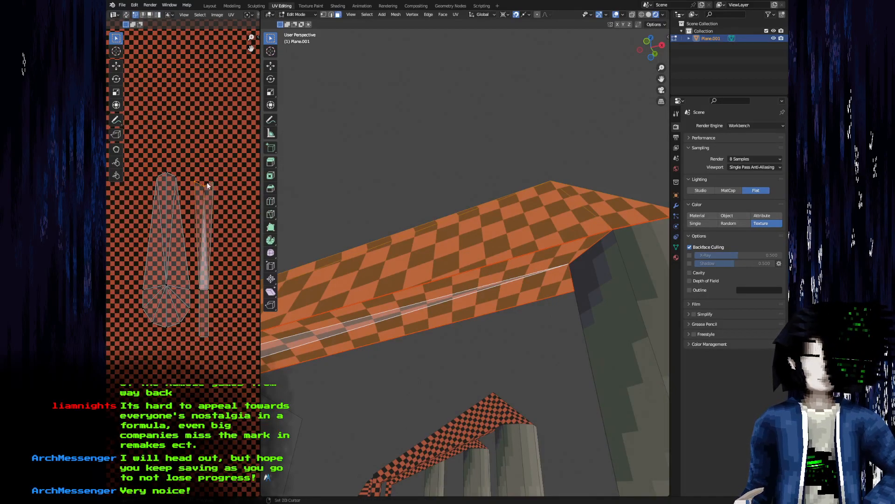
key(g)
click(211, 175)
drag(353, 279, 471, 226)
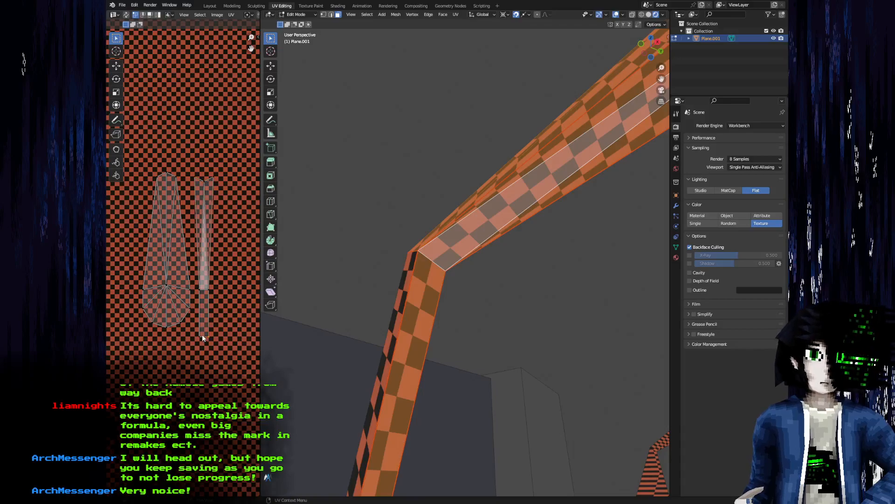
key(g)
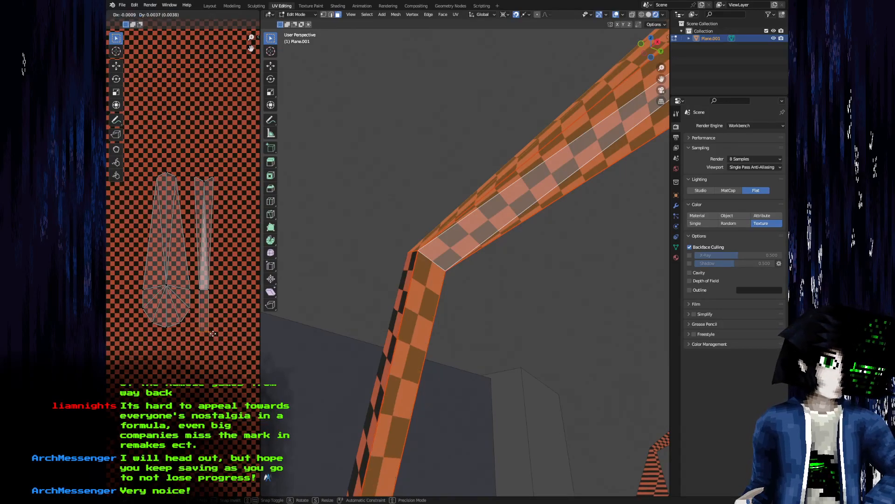
click(213, 347)
drag(462, 322, 419, 400)
key(Tab)
scroll(479, 380, down, 4)
drag(479, 382, 353, 306)
Return to Edit Mode and move the beam's wide UV island into the free space beside the pillar texture
key(Tab)
scroll(198, 369, down, 4)
drag(198, 370, 111, 335)
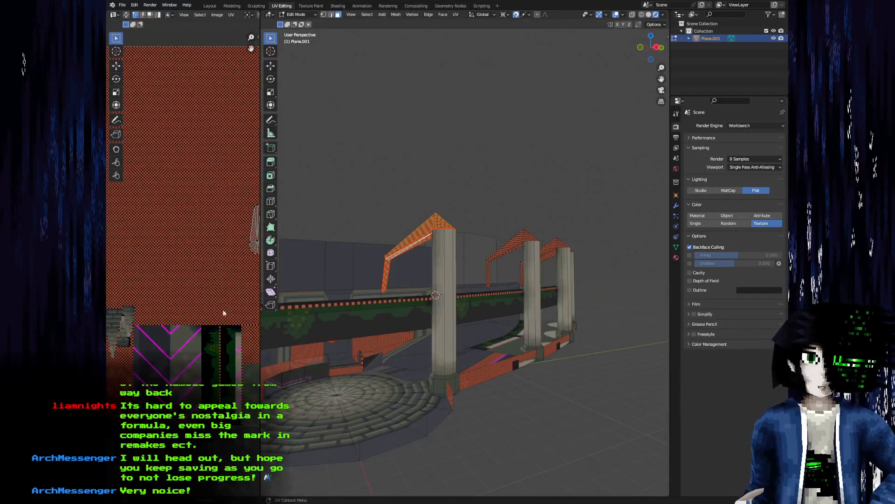
scroll(231, 311, down, 2)
key(g)
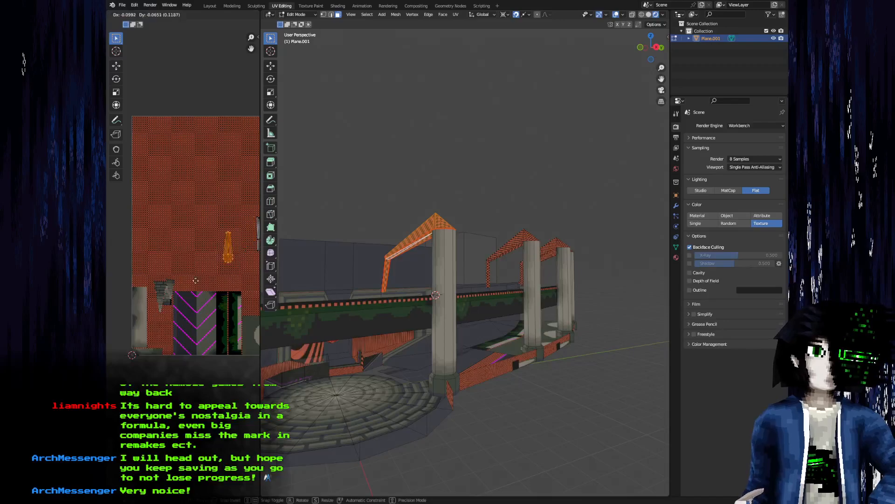
click(151, 345)
drag(151, 363, 207, 308)
scroll(206, 308, up, 7)
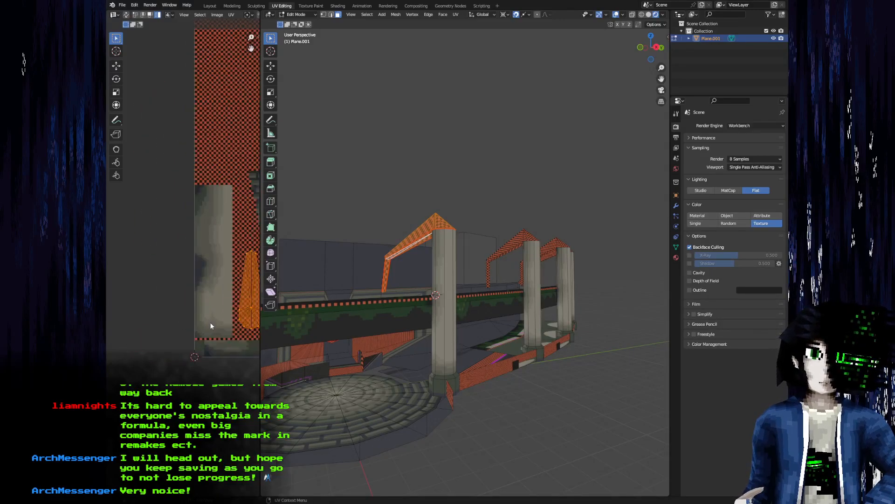
scroll(173, 315, down, 8)
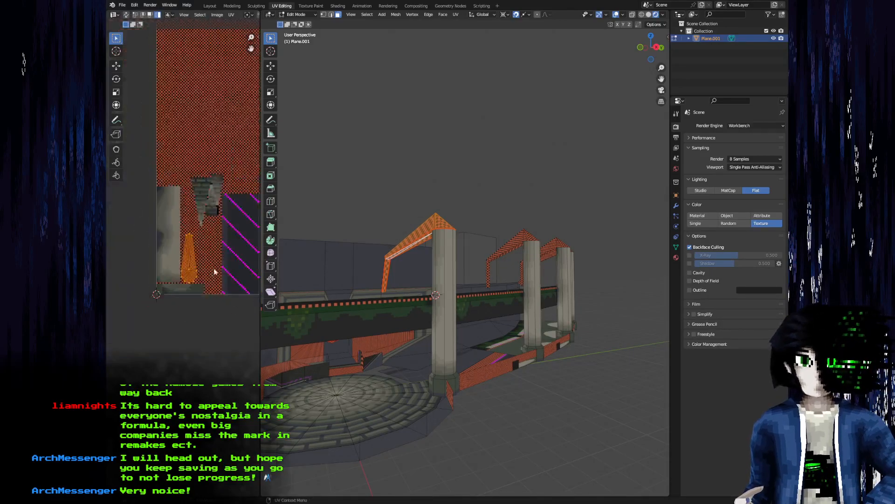
Place the narrow underside UV island beside the wide island, just below the tip of the brick texture
key(g)
click(156, 307)
scroll(156, 307, up, 4)
scroll(160, 297, up, 3)
key(g)
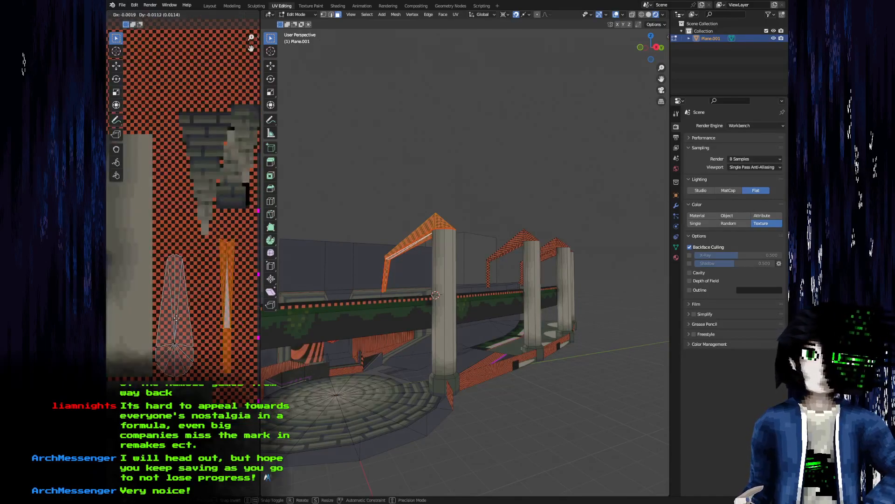
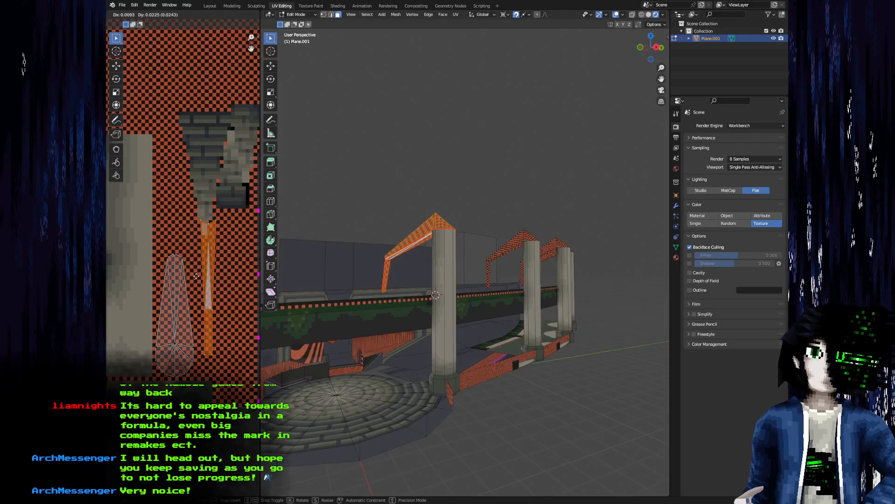
click(187, 298)
key(g)
click(187, 298)
Select the whole mesh to show every UV island and move the beam's leg-face island beside the pillar texture, below the thin strip
drag(326, 303, 488, 316)
scroll(340, 312, up, 3)
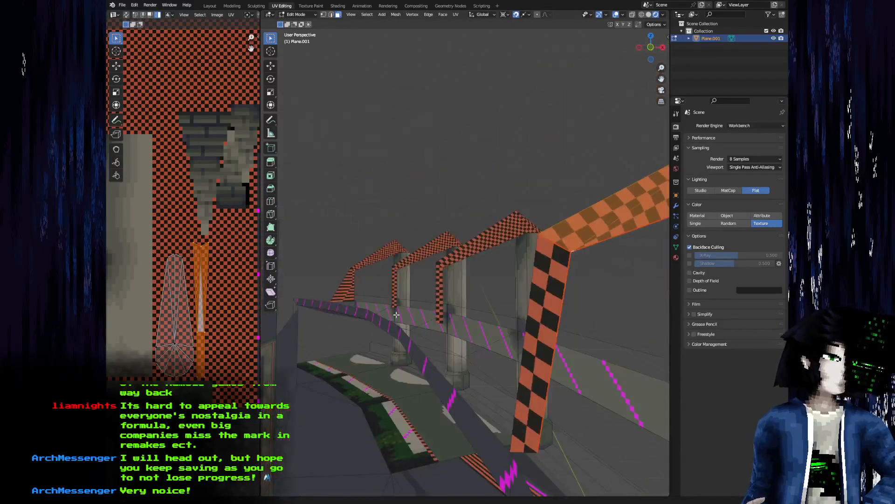
scroll(488, 316, down, 3)
click(510, 309)
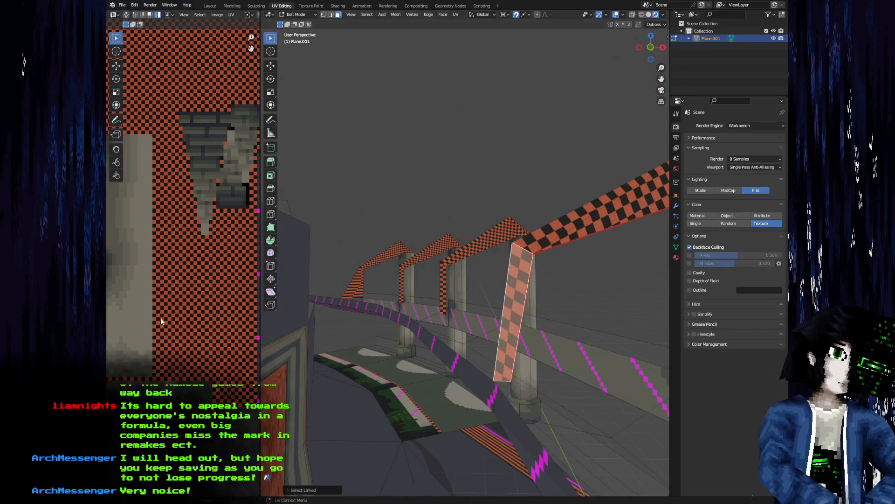
scroll(182, 314, down, 5)
key(a)
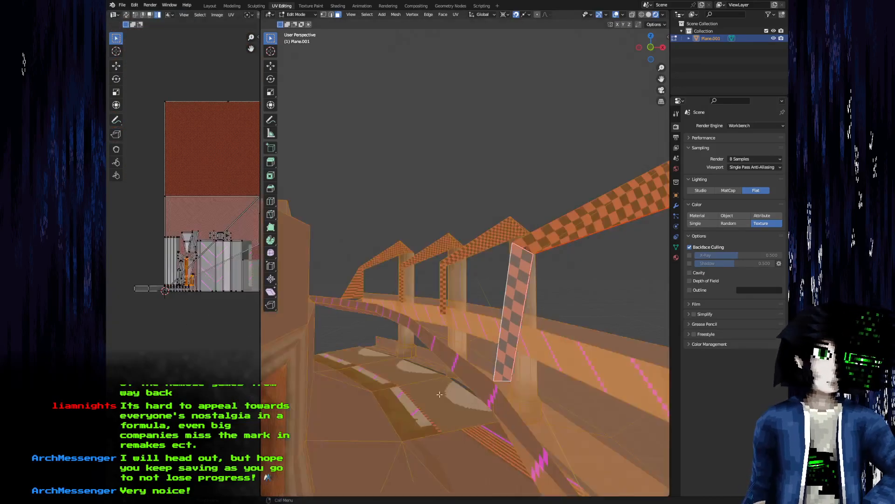
scroll(212, 360, up, 5)
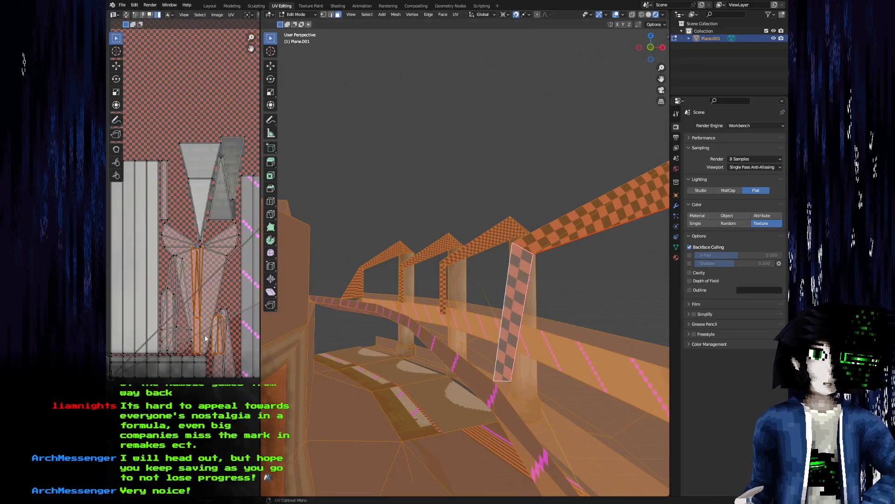
scroll(206, 338, up, 2)
click(236, 347)
click(242, 352)
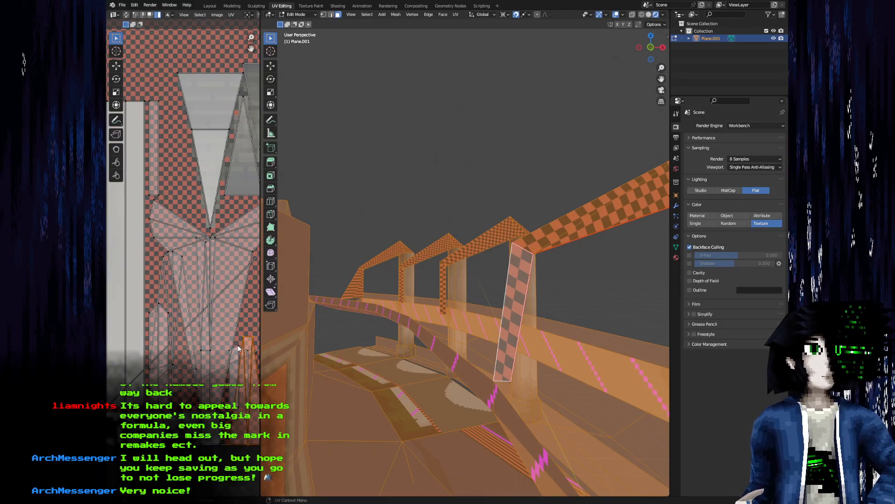
key(g)
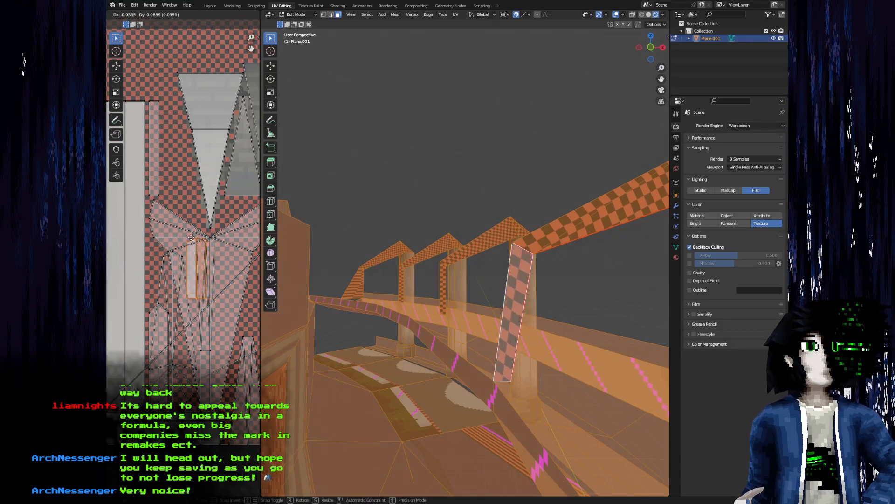
click(156, 185)
Try rotating the leg-face UV island by 180 degrees and repositioning it
text(r)
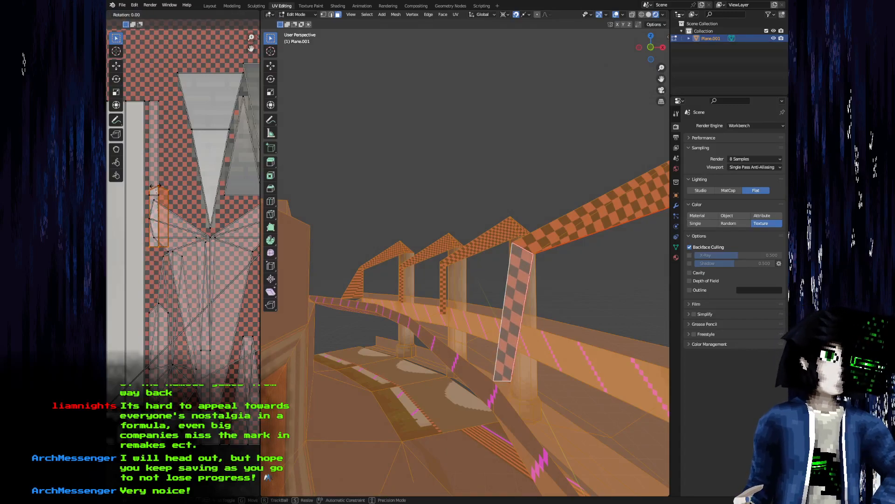
text(180)
key(Return)
key(g)
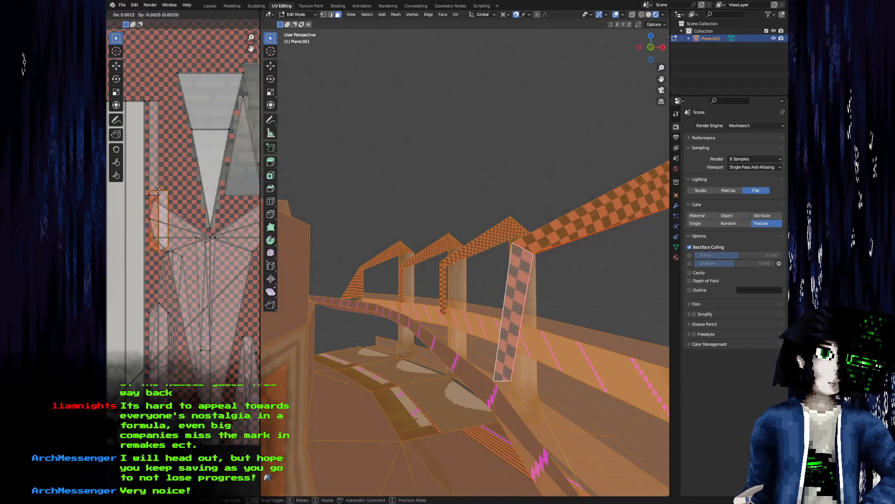
click(158, 189)
drag(408, 278, 368, 274)
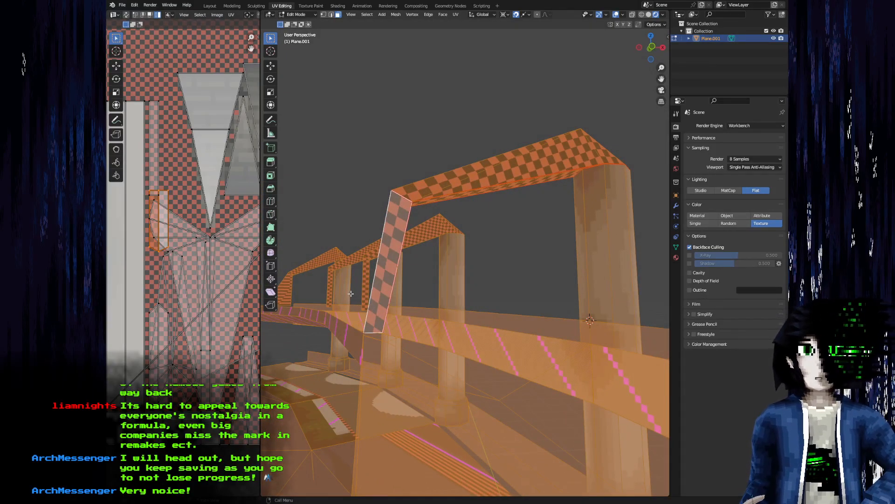
key(ctrl+z)
key(ctrl+z)
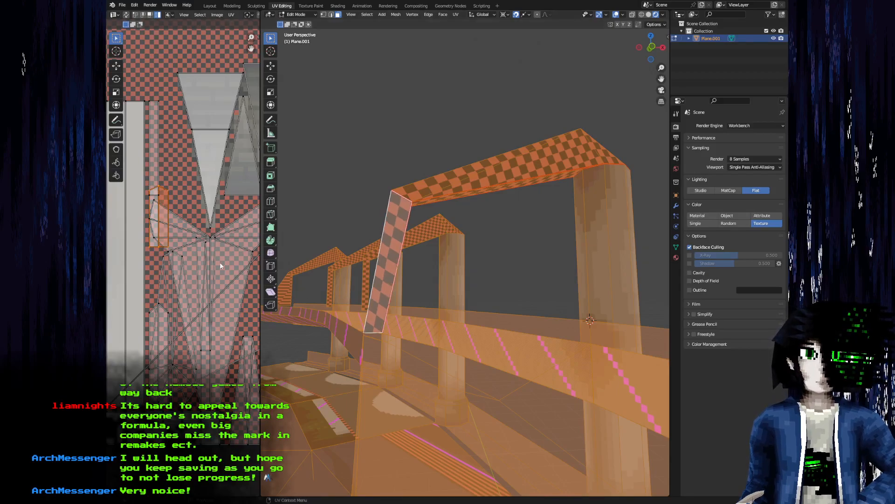
Nudge the leg-face UV island into alignment in the gap beside the pillar texture
scroll(200, 270, up, 3)
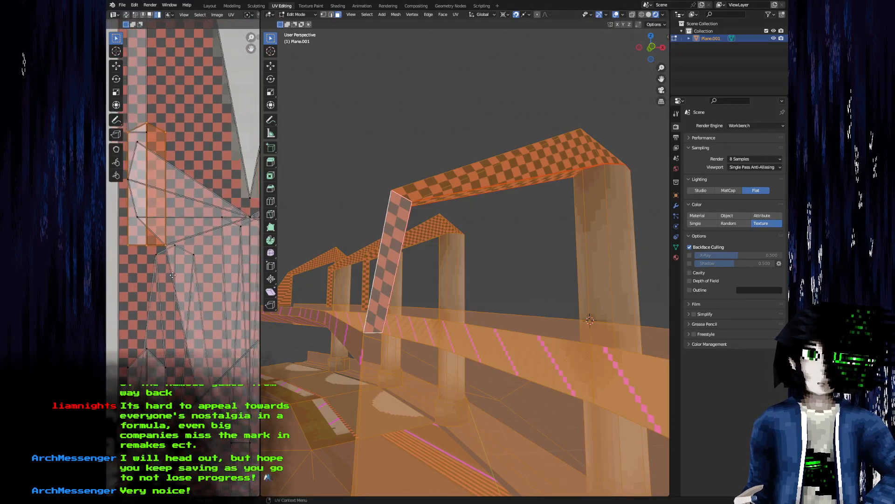
drag(171, 275, 187, 276)
key(g)
click(188, 268)
drag(429, 286, 400, 306)
Select the other beams together with their linked pillars and delete them, keeping only the finished beam and pillar
scroll(179, 275, down, 7)
drag(434, 201, 440, 236)
click(488, 201)
key(l)
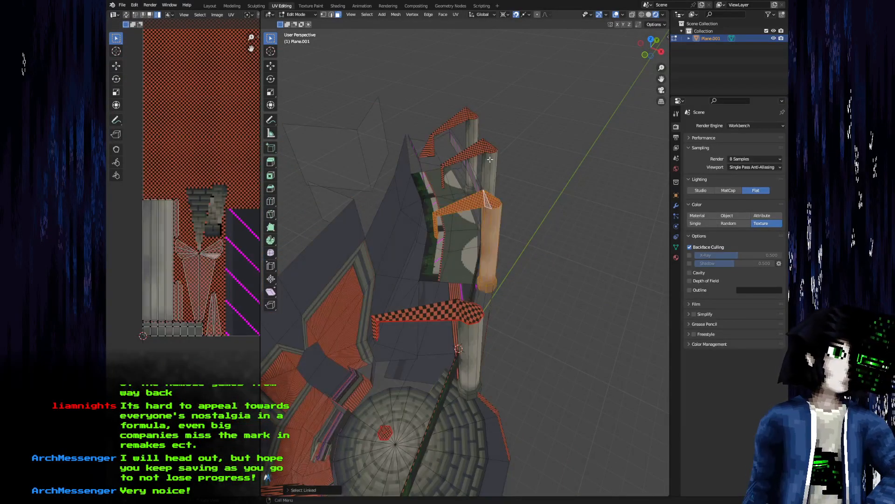
key(l)
key(l)
scroll(476, 140, down, 2)
drag(494, 321, 512, 297)
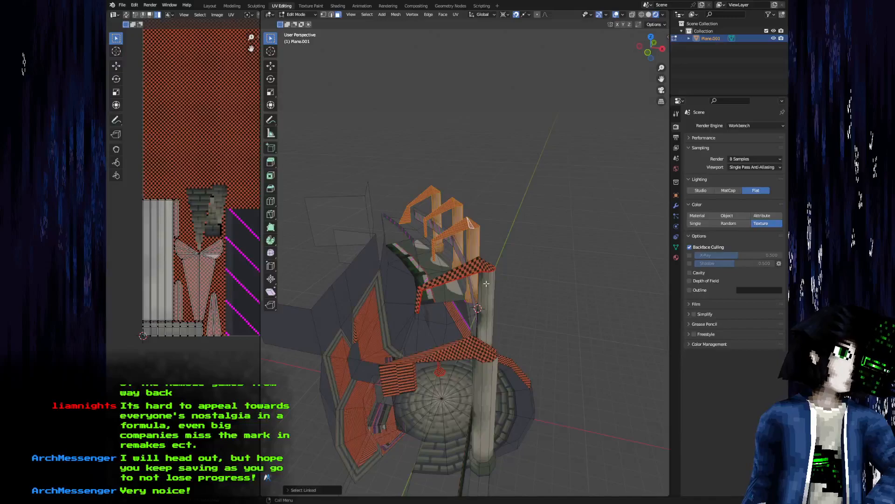
key(l)
click(479, 363)
drag(478, 365, 486, 298)
scroll(446, 349, up, 4)
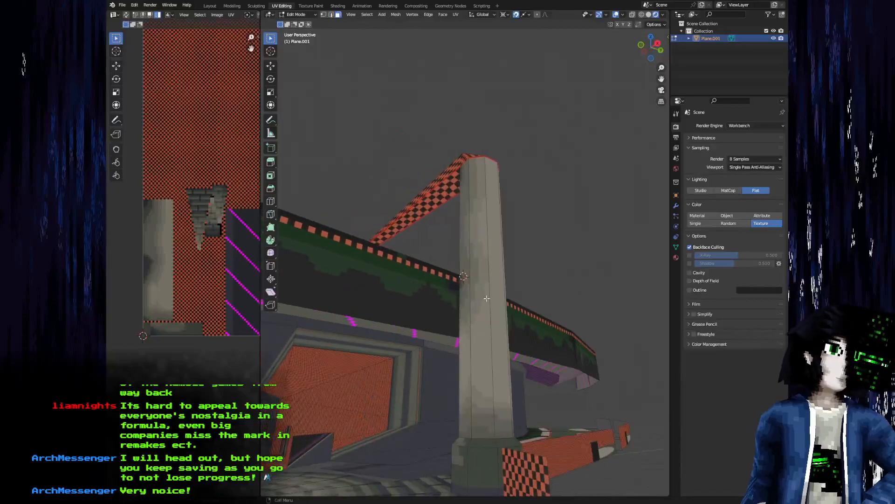
drag(387, 261, 446, 255)
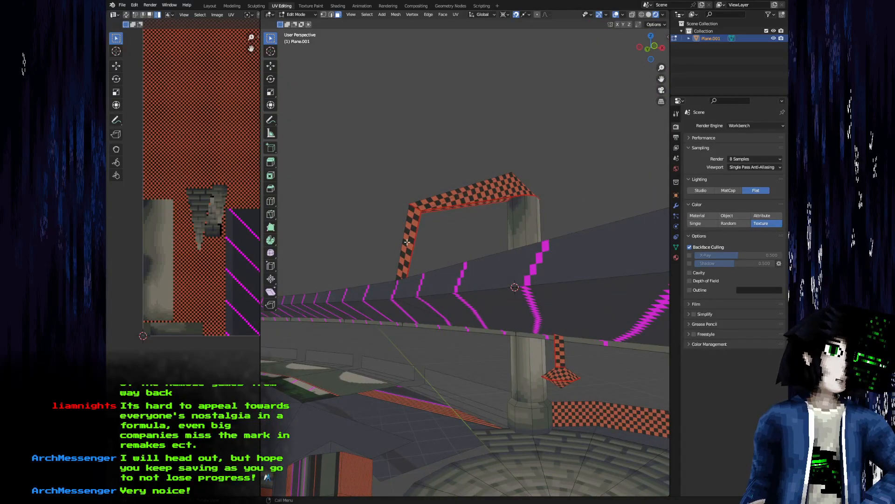
Switch to Aseprite and set the last palette entry of base.tga to a dark grey-green with hue 150, saturation 14 and value 31
key(alt+Tab)
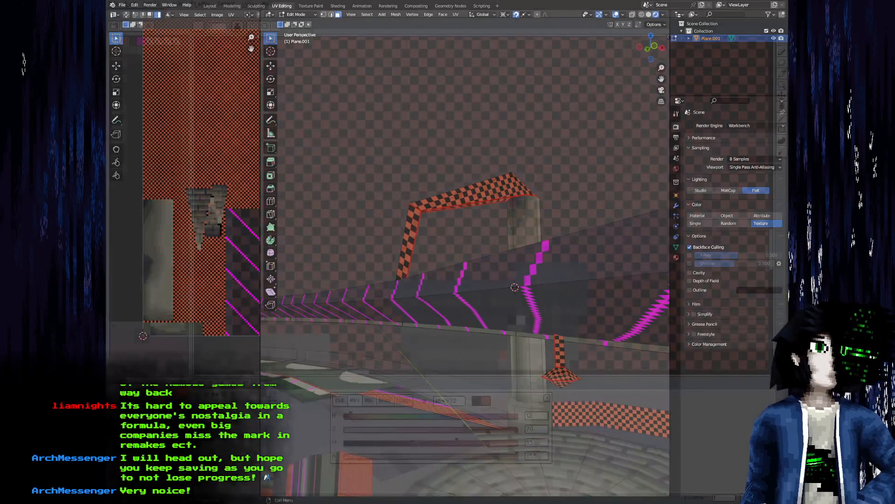
scroll(387, 125, down, 3)
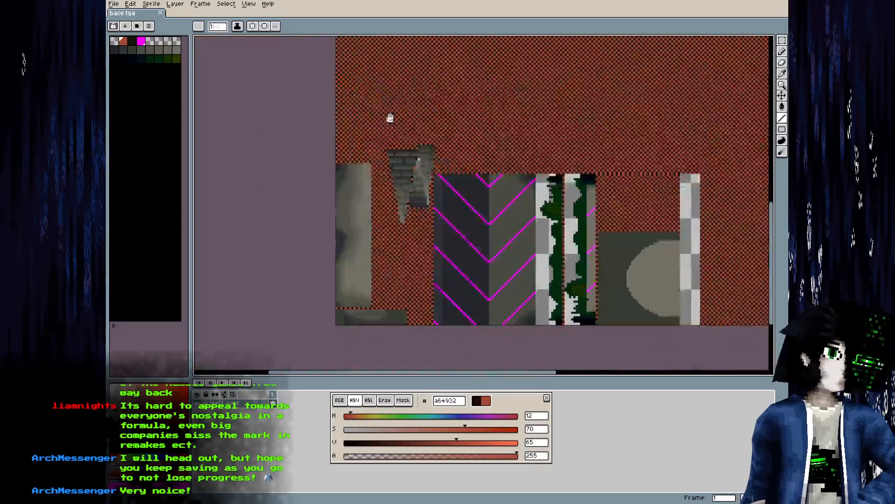
scroll(425, 98, up, 1)
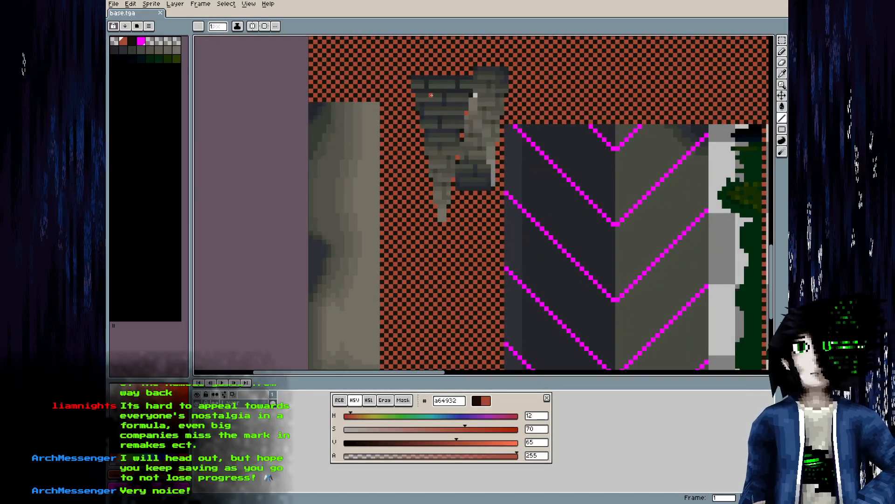
click(176, 69)
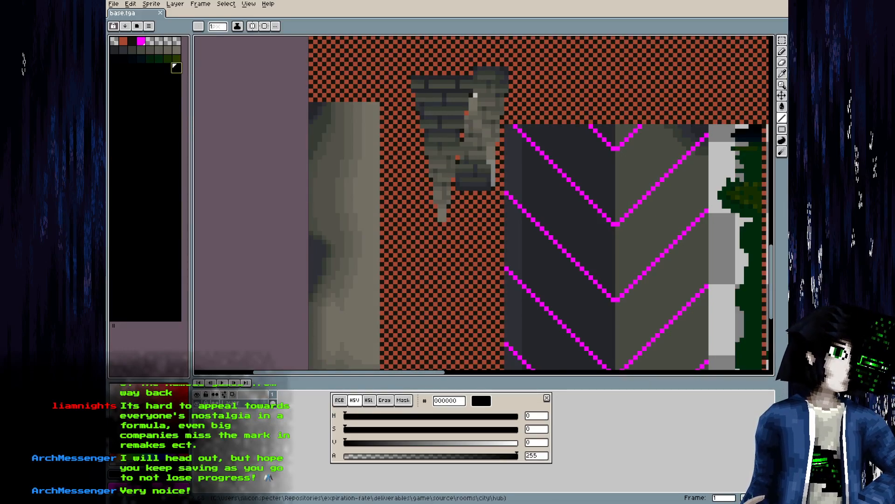
click(398, 442)
click(371, 429)
click(416, 416)
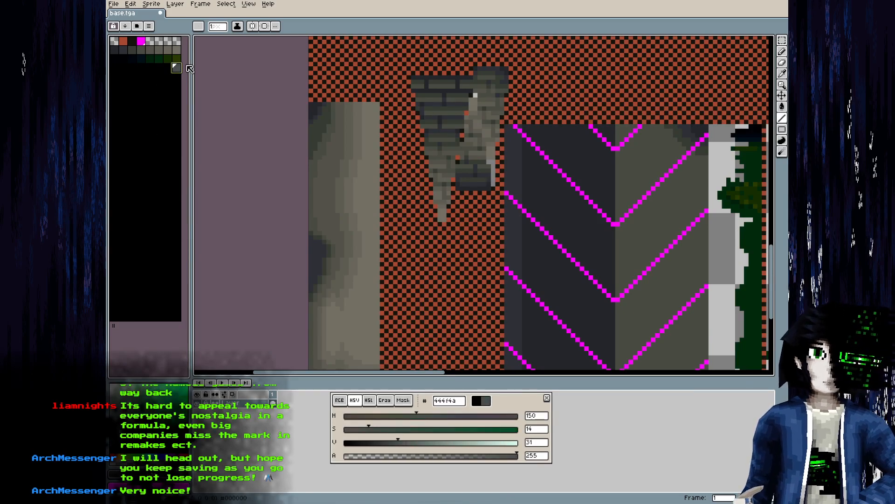
Copy the grey-green palette colour into the other entries of its row and reselect the row's last entry
key(ctrl+c)
click(167, 69)
key(ctrl+v)
click(159, 69)
key(ctrl+v)
click(149, 68)
key(ctrl+v)
click(140, 67)
key(ctrl+v)
click(125, 69)
key(ctrl+v)
click(117, 69)
key(ctrl+v)
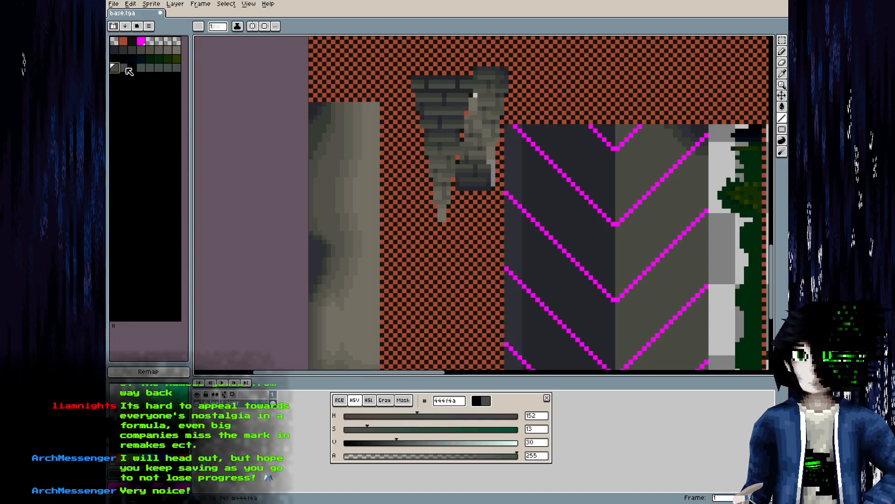
click(177, 69)
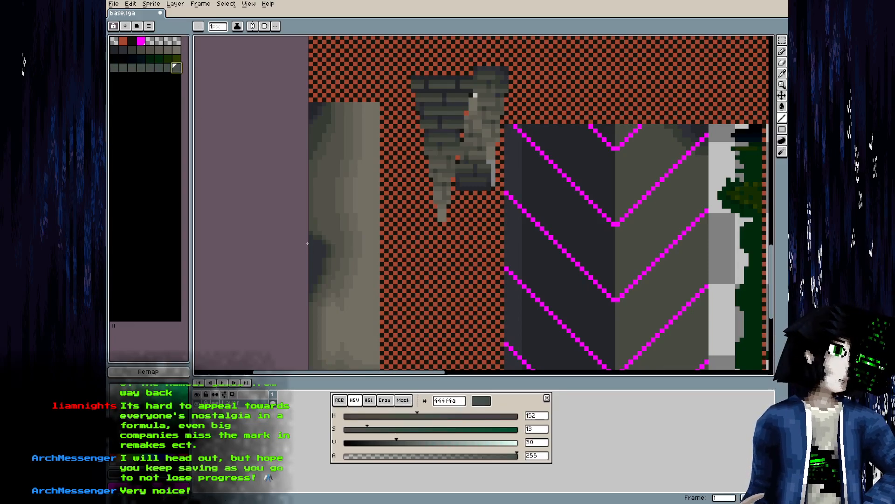
Darken the grey-green palette row entry by entry from last to first, bringing the second entry's value down to 3
click(390, 442)
key(bracketleft)
click(387, 443)
key(bracketleft)
click(379, 444)
key(bracketleft)
click(370, 444)
key(bracketleft)
click(361, 443)
key(bracketleft)
click(352, 444)
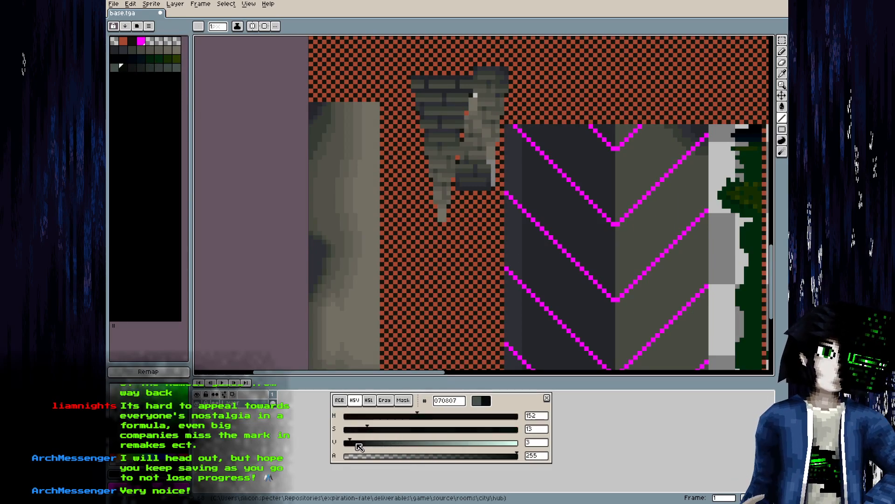
click(359, 444)
key(bracketleft)
click(351, 444)
Refine the grey-green ramp by setting its third, sixth and seventh entries to values 7, 19 and 24, and save base.tga
key(bracketright)
key(bracketright)
key(bracketright)
key(bracketright)
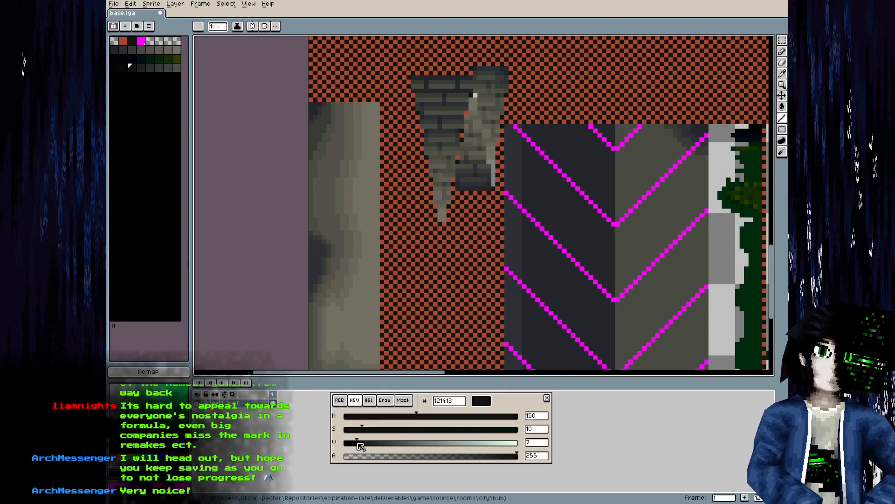
click(379, 444)
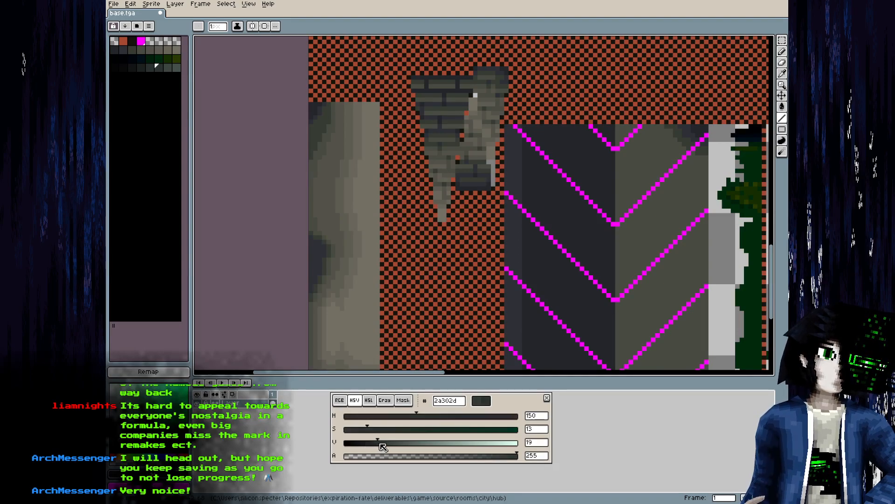
key(bracketright)
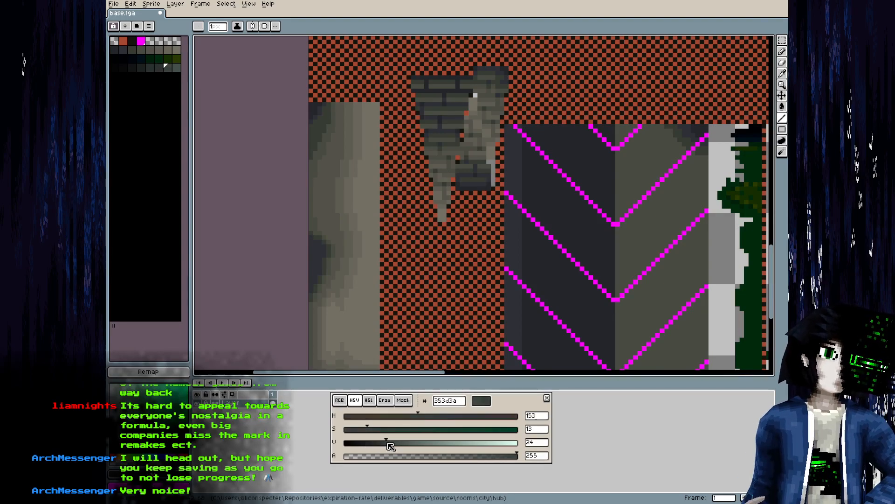
scroll(454, 185, down, 2)
scroll(453, 186, up, 3)
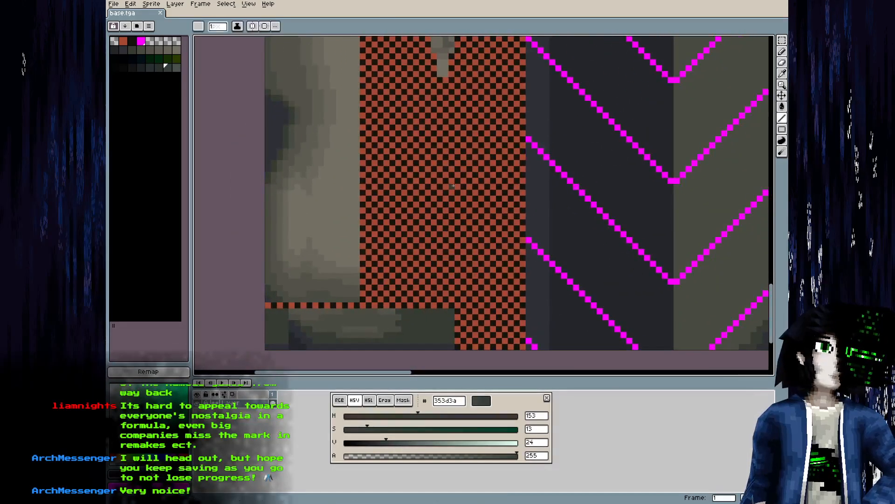
Switch to Blender and select all linked faces of the remaining beam to show its UV islands beside the pillar texture
key(i)
key(alt+Tab)
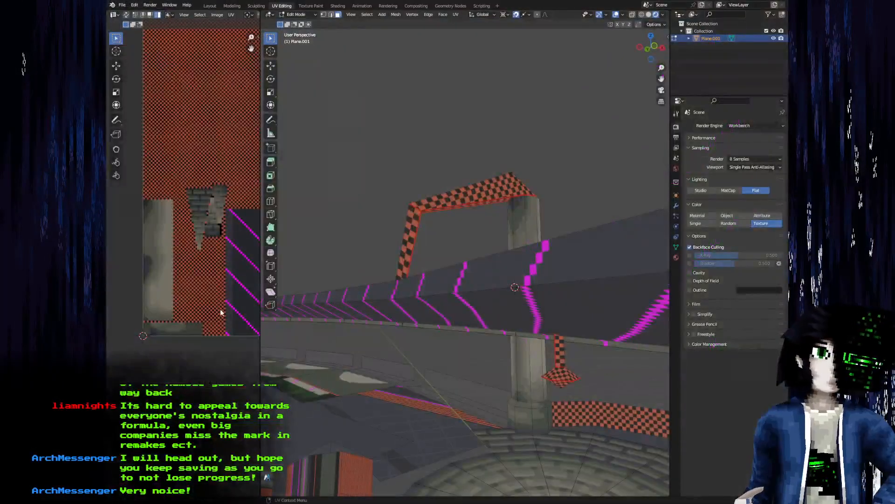
scroll(443, 255, up, 5)
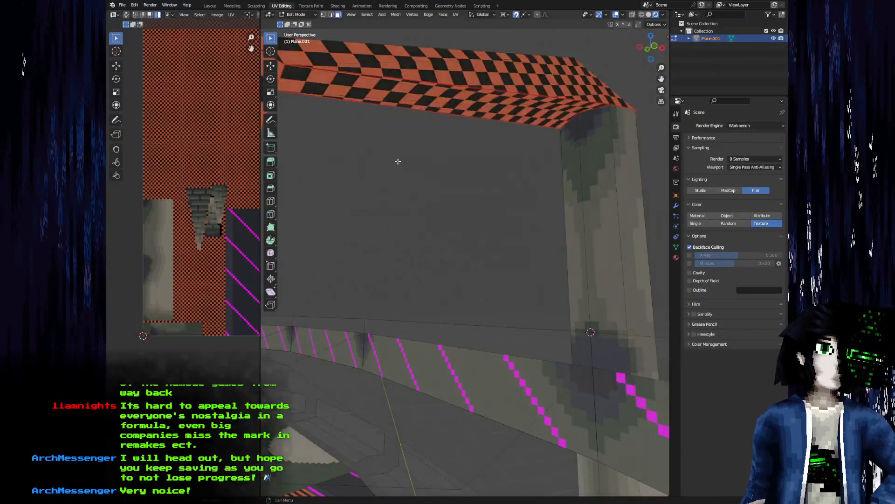
click(428, 73)
key(l)
key(l)
scroll(410, 93, down, 4)
key(l)
scroll(181, 304, up, 5)
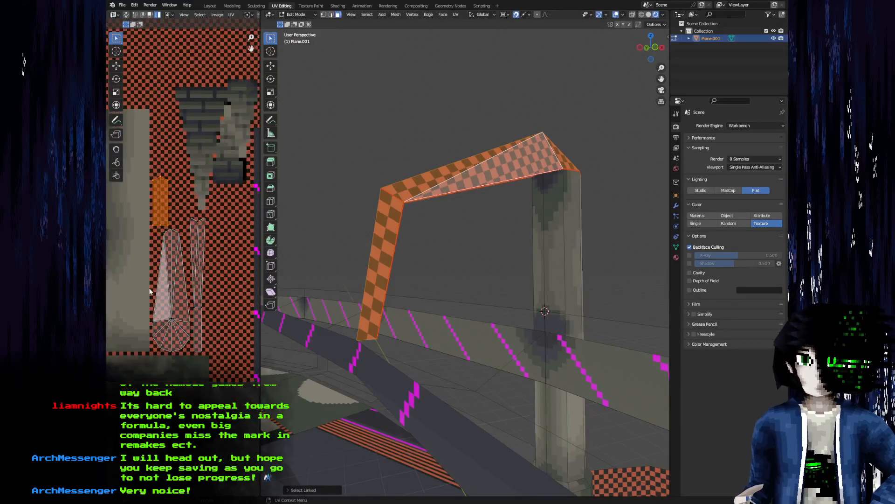
Switch to Aseprite and paint the beam's base with colour 353d3a in the gap beside the pillar texture, checking against Blender's UV layout
key(alt+Tab)
mouse_move(405, 205)
mouse_down()
mouse_move(414, 225)
mouse_move(417, 192)
mouse_up()
scroll(405, 235, up, 2)
scroll(416, 193, down, 2)
key(alt+Tab)
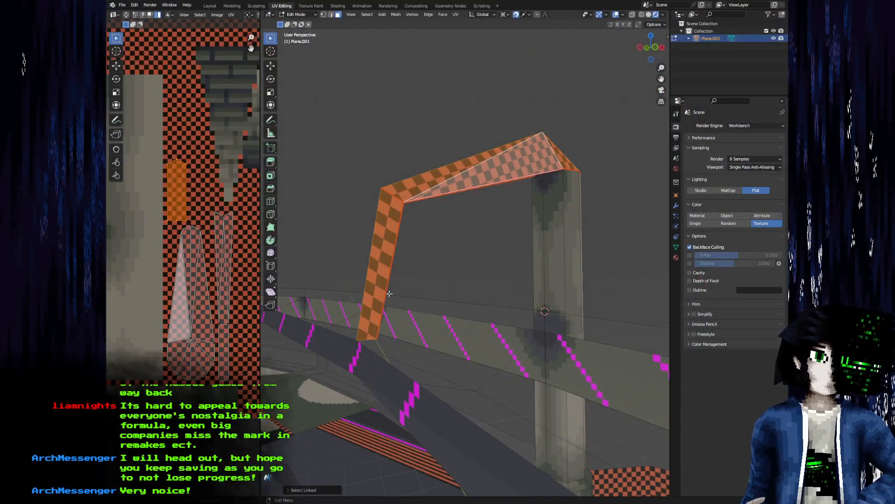
key(alt+Tab)
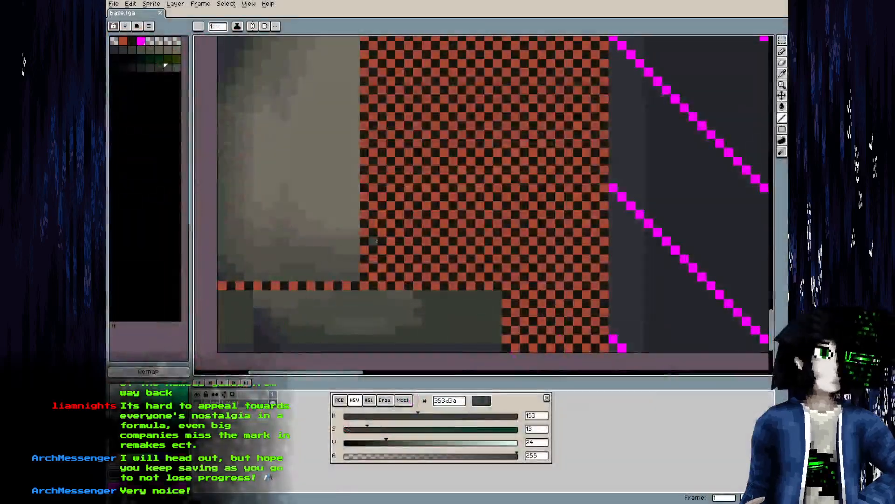
key(alt+Tab)
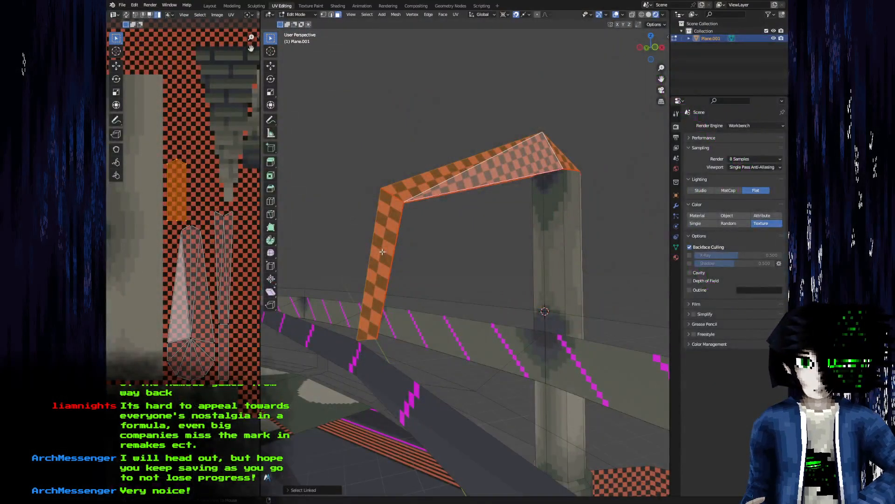
key(alt+Tab)
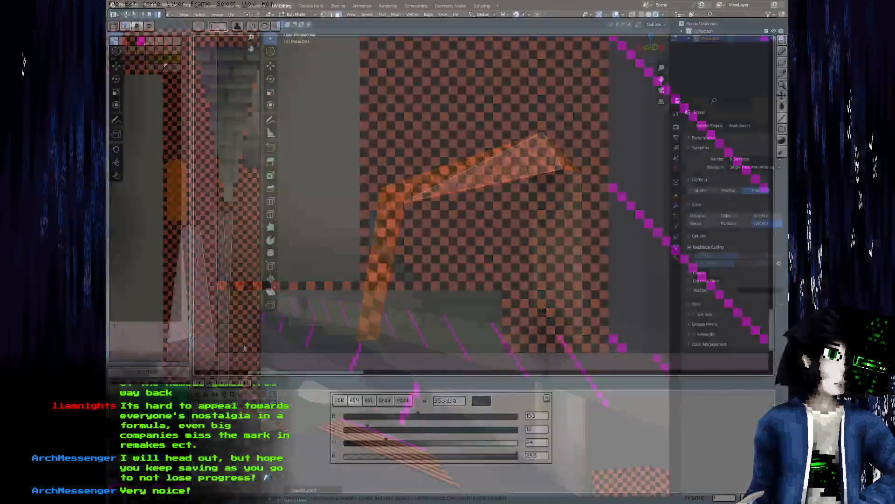
key(alt+Tab)
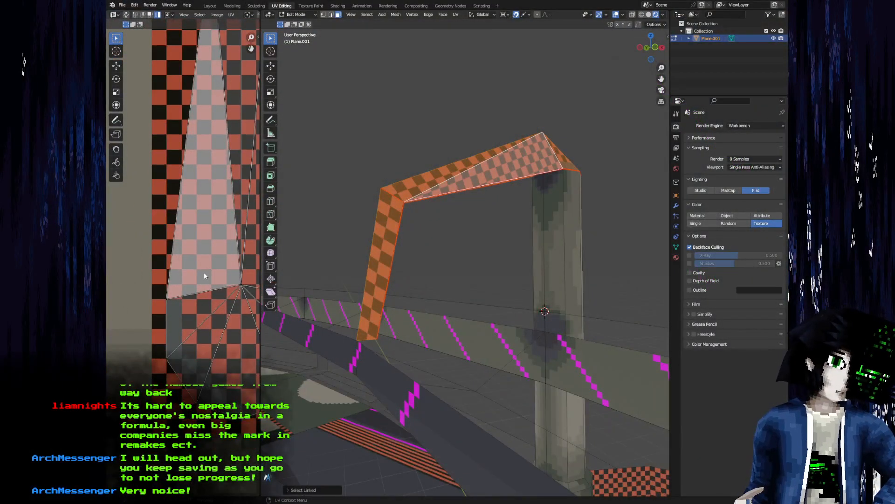
key(alt+Tab)
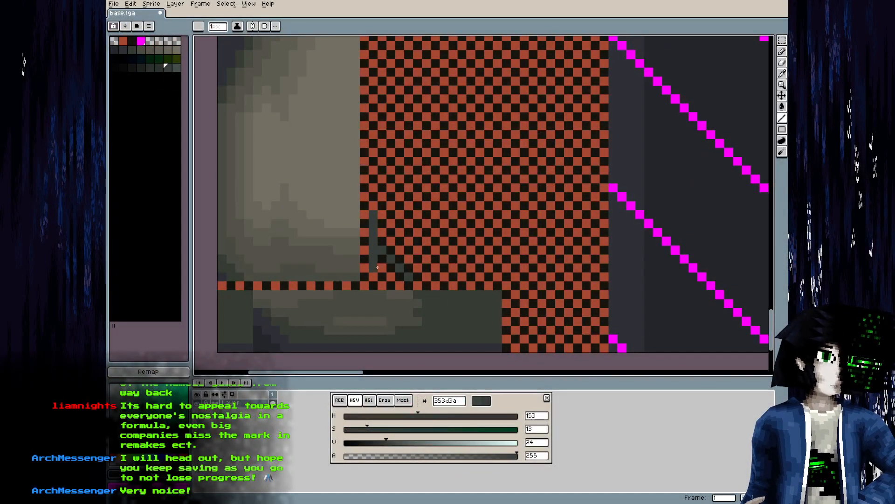
click(379, 268)
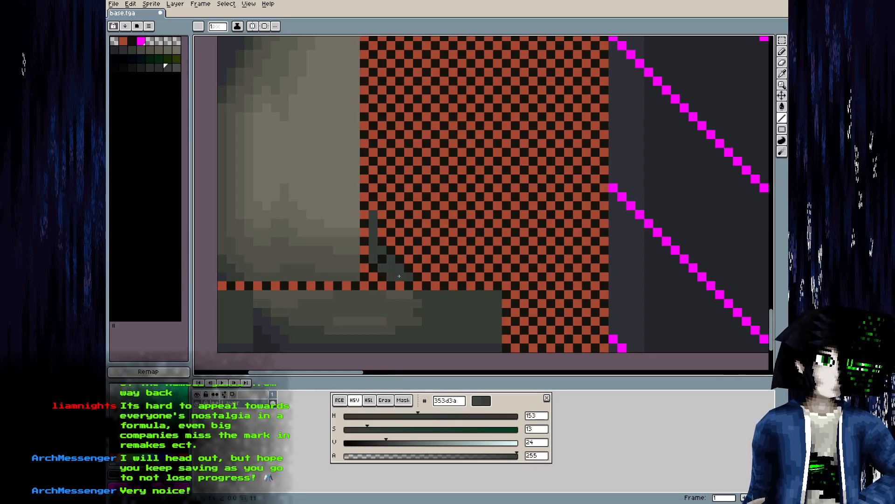
Paint the rounded base of the post's arm texture in 353d3a over the checkered area and save
key(alt+Tab)
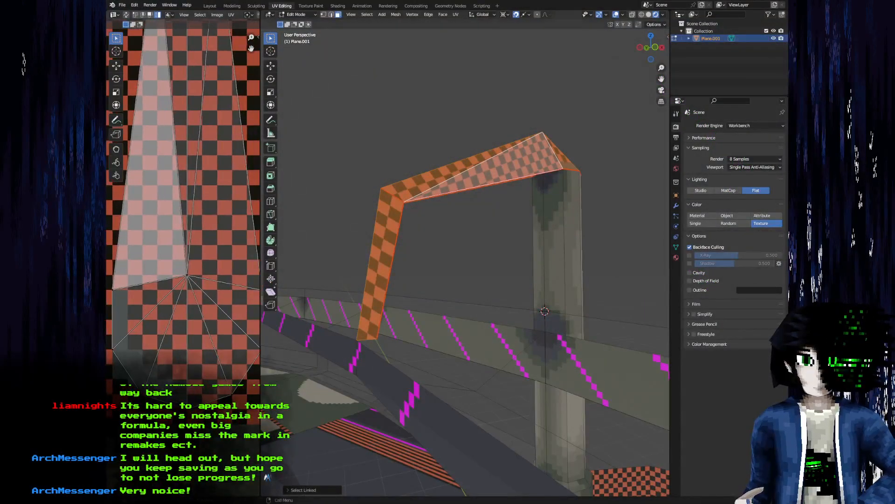
key(alt+Tab)
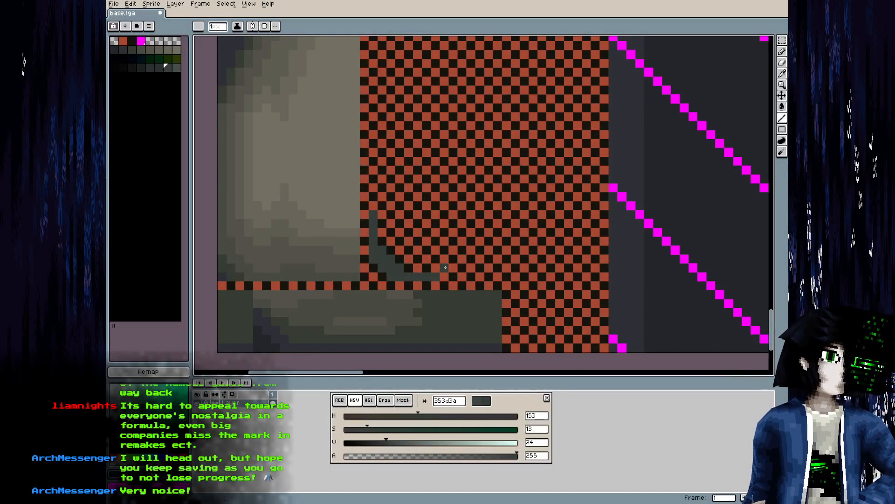
mouse_move(396, 213)
mouse_down()
mouse_move(385, 233)
mouse_move(383, 212)
mouse_move(378, 225)
mouse_move(433, 227)
mouse_up()
key(b)
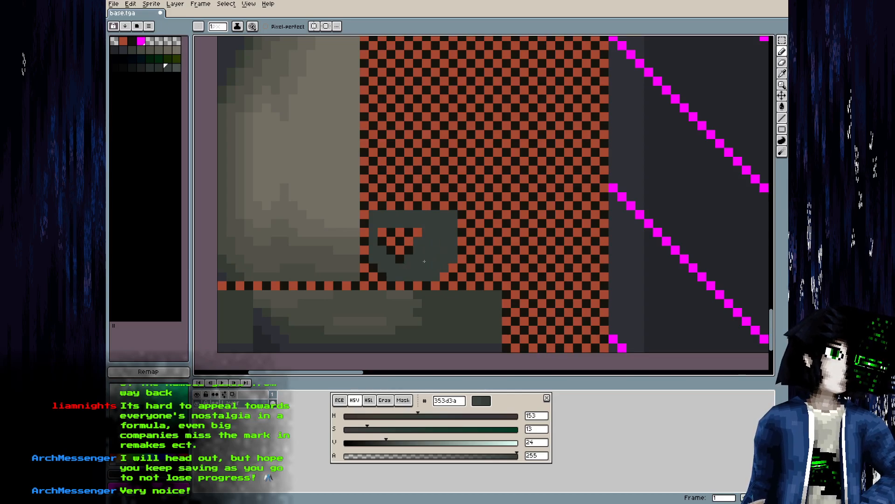
key(ctrl+s)
Extend the arm shape upward with an open rectangular outline in 353d3a and save the texture
key(alt+Tab)
drag(183, 187, 177, 278)
scroll(183, 217, down, 1)
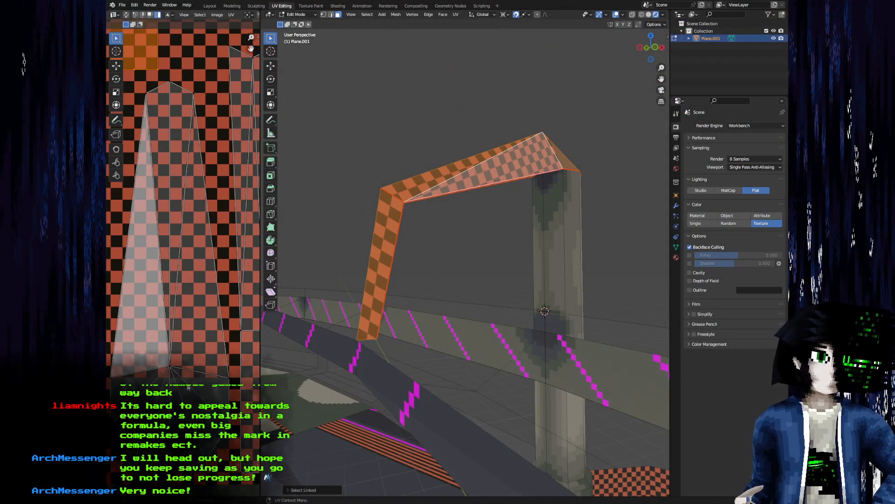
key(alt+Tab)
drag(367, 174, 371, 138)
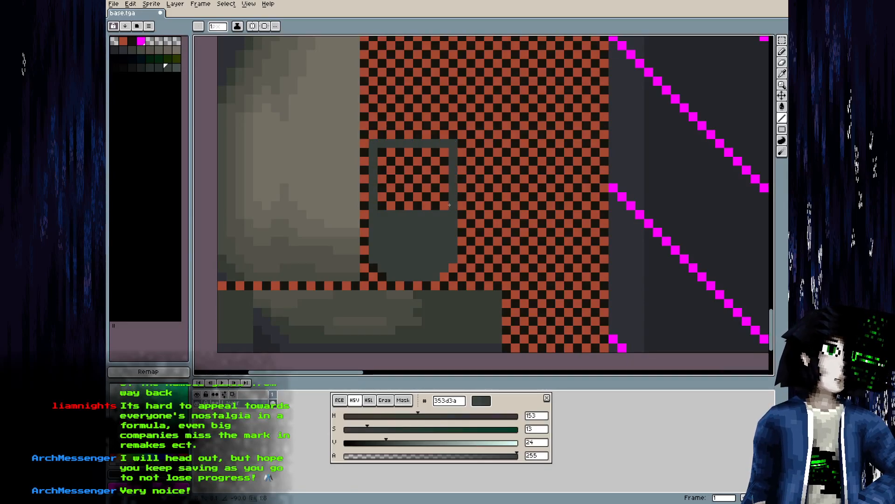
drag(449, 204, 435, 265)
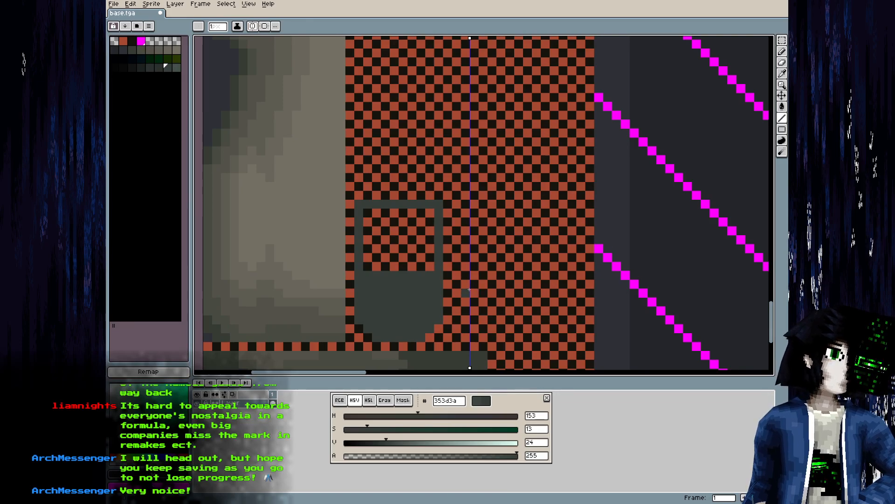
key(ctrl+s)
Centre the vertical symmetry axis on the arm shape, draw mirrored, slightly inset side lines upward, and save
key(alt+Tab)
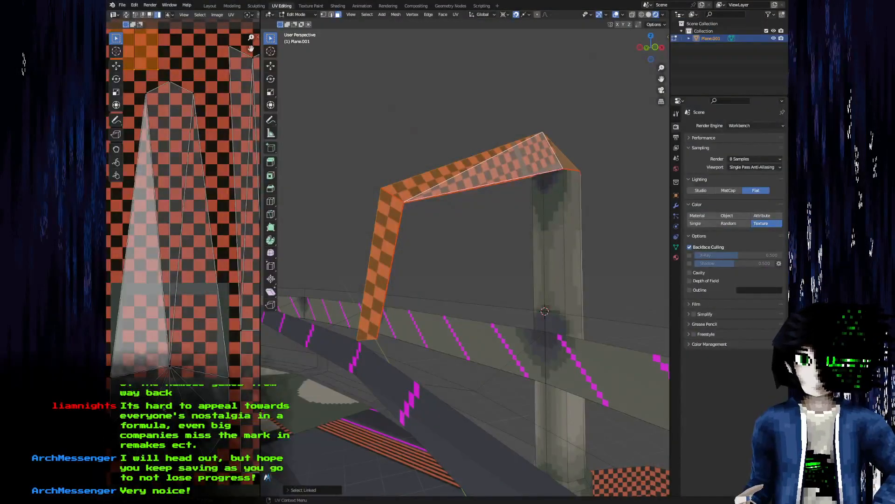
scroll(160, 323, up, 4)
scroll(160, 323, up, 2)
key(alt+Tab)
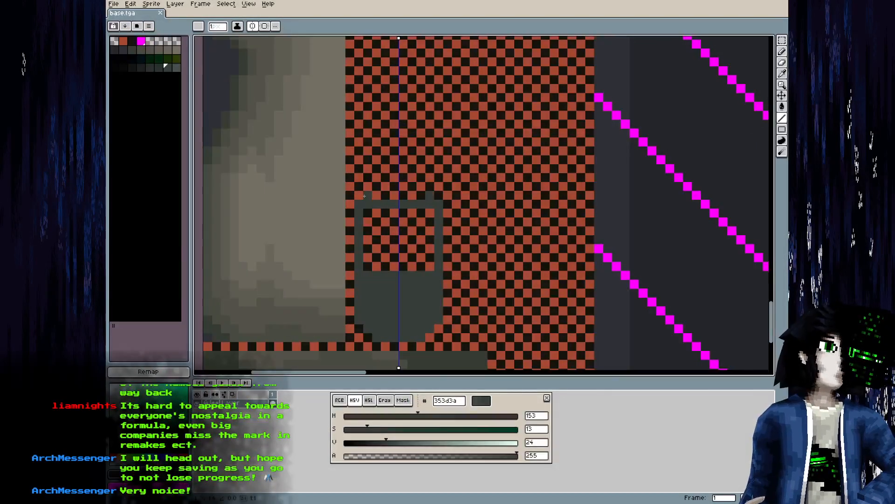
drag(364, 196, 366, 140)
key(ctrl+s)
Draw a second, narrower tier of mirrored side lines above the first, following the arm's UV edges, and save
key(alt+Tab)
scroll(173, 366, up, 3)
key(alt+Tab)
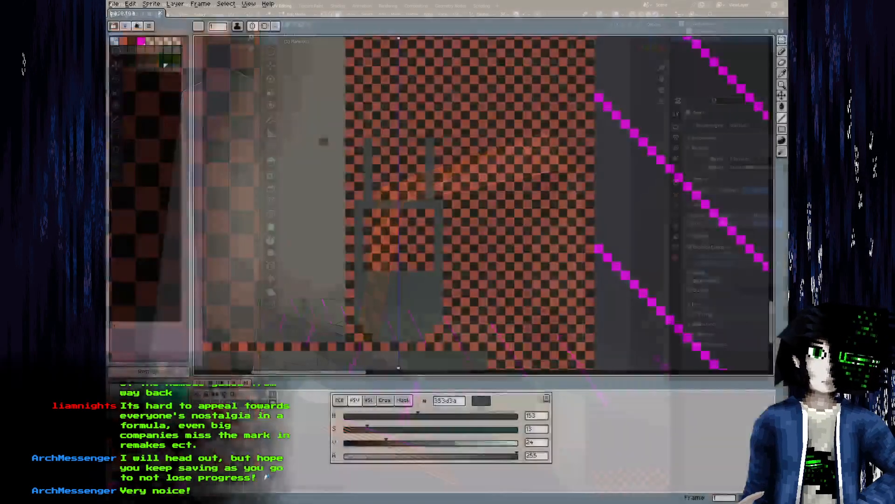
drag(367, 193, 367, 157)
key(ctrl+s)
Close the arm outline with a short horizontal cap joining the two upper side lines and save
key(alt+Tab)
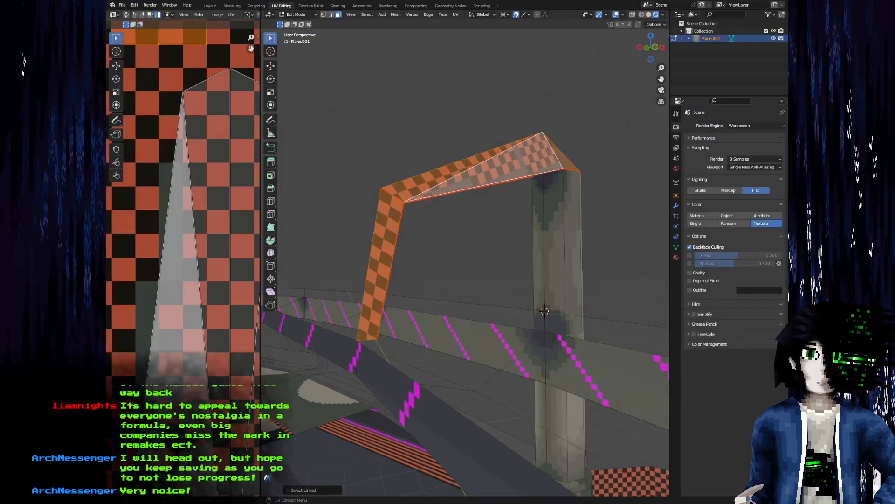
key(alt+Tab)
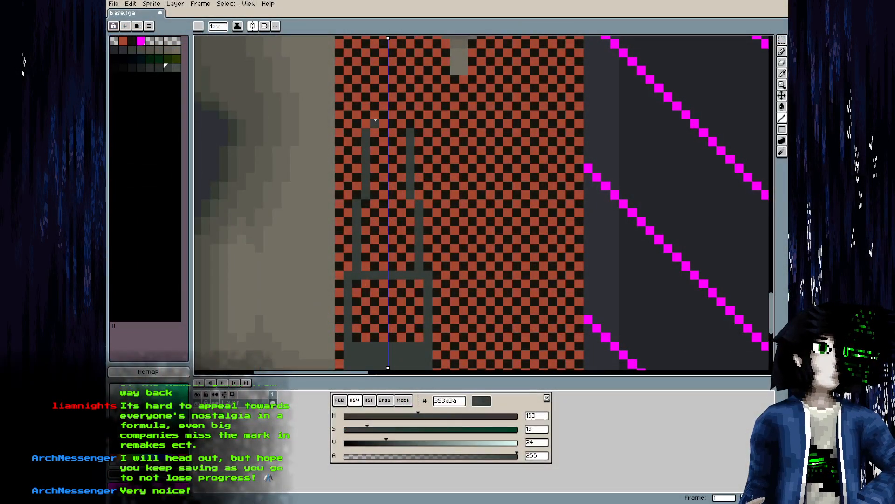
drag(376, 121, 394, 124)
key(ctrl+s)
Check the outline against the UVs in Blender, fill the whole arm silhouette with 353d3a using filled rectangles, and save
key(alt+Tab)
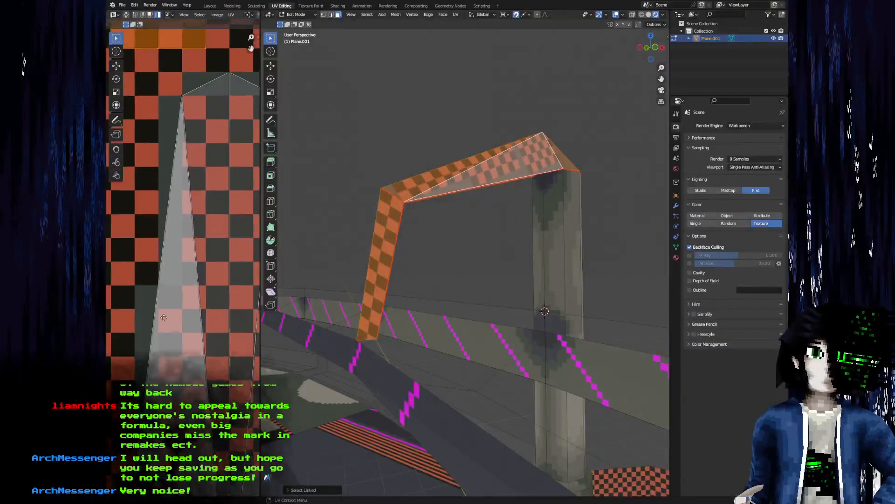
scroll(164, 316, down, 3)
scroll(161, 308, up, 2)
key(alt+Tab)
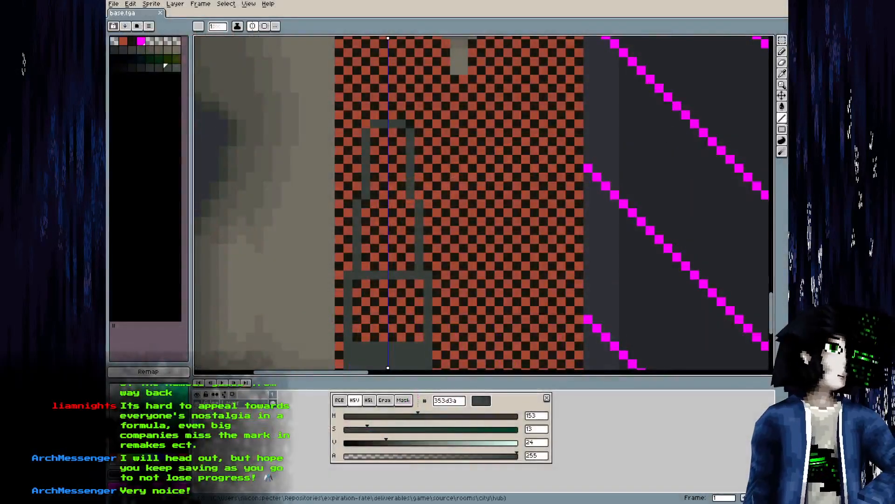
click(786, 132)
click(748, 129)
mouse_move(374, 136)
mouse_down()
mouse_move(401, 249)
mouse_move(401, 195)
mouse_move(412, 269)
mouse_up()
mouse_move(357, 282)
mouse_down()
mouse_move(422, 315)
mouse_move(424, 334)
mouse_move(376, 344)
mouse_move(352, 405)
mouse_move(394, 340)
mouse_move(344, 318)
mouse_move(423, 306)
mouse_move(316, 329)
mouse_move(366, 225)
mouse_up()
scroll(425, 334, down, 3)
key(ctrl+s)
Leave mesh editing in Blender and examine the textured arm and the pillar's upper end against the texture image
key(alt+Tab)
key(Tab)
drag(426, 175, 412, 163)
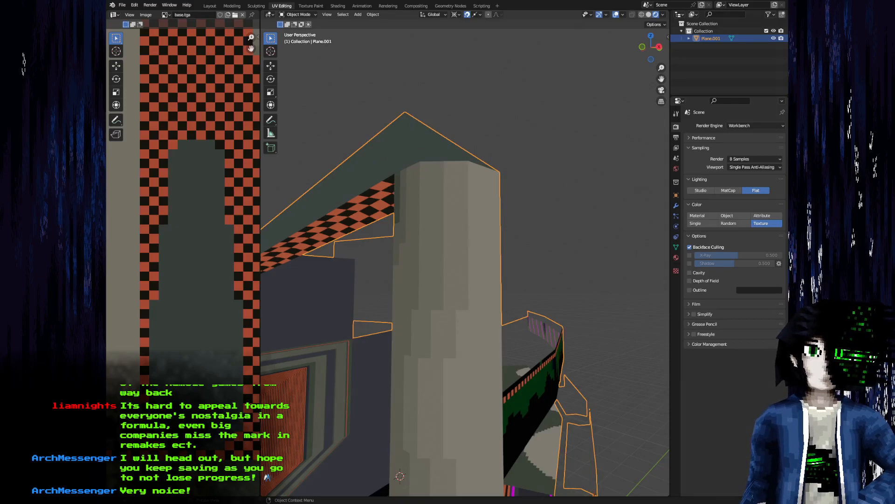
key(alt+Tab)
drag(396, 156, 402, 118)
scroll(416, 112, up, 2)
scroll(410, 136, up, 4)
scroll(417, 148, down, 4)
key(alt+Tab)
drag(401, 151, 449, 202)
key(alt+Tab)
Darken the pillar texture's top pixel row with the sampled dark green-grey, switching to 484a41 for its lighter half
scroll(434, 159, up, 5)
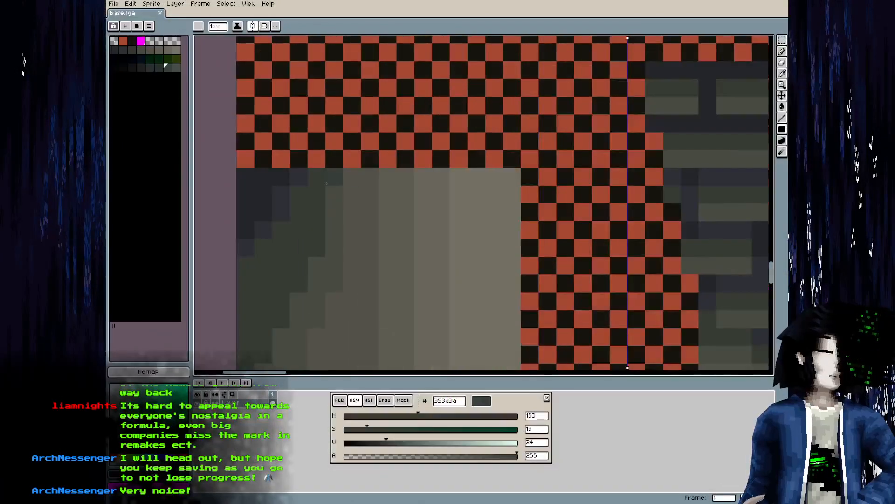
alt+click(321, 191)
mouse_move(360, 174)
mouse_down()
mouse_move(331, 171)
mouse_move(515, 176)
mouse_up()
click(336, 201)
alt+click(336, 201)
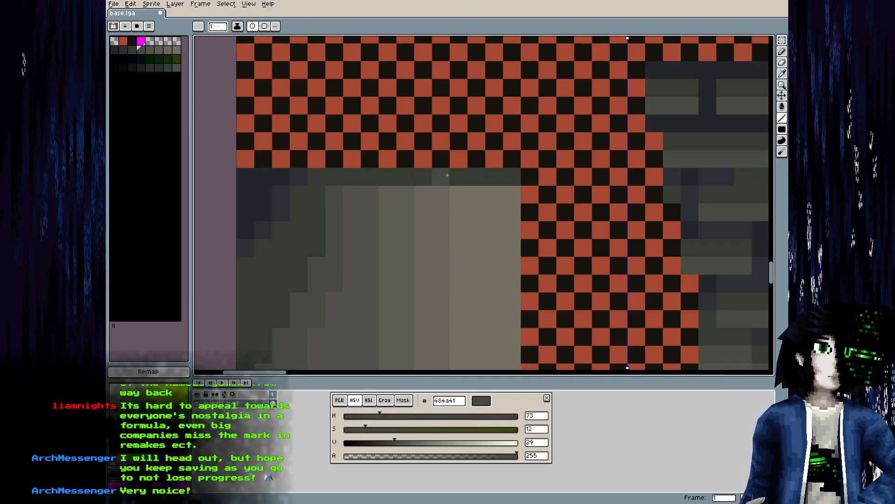
drag(422, 177, 514, 177)
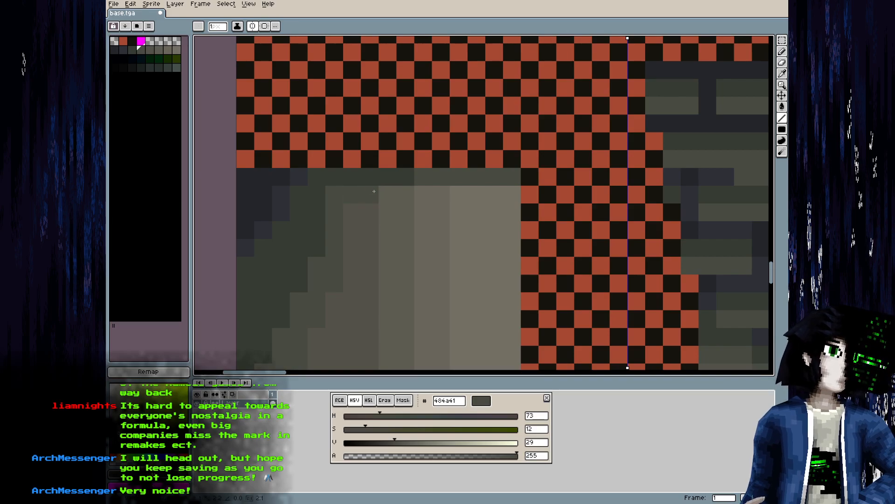
Soften the pillar's top shading into its lighter columns with 69665b and 545249 pixels
key(alt)
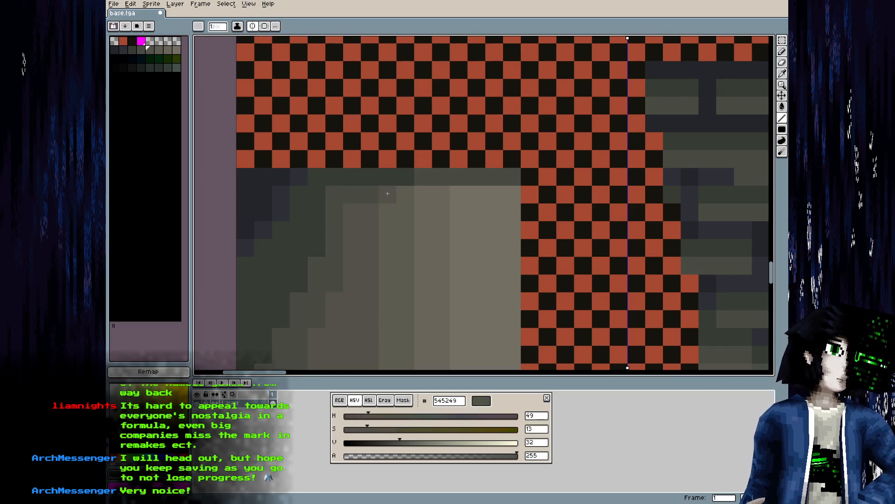
alt+click(457, 197)
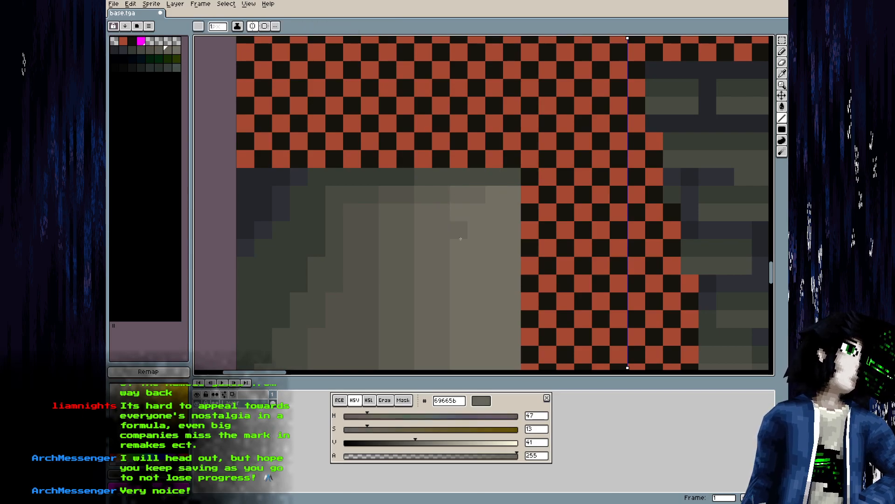
alt+click(460, 193)
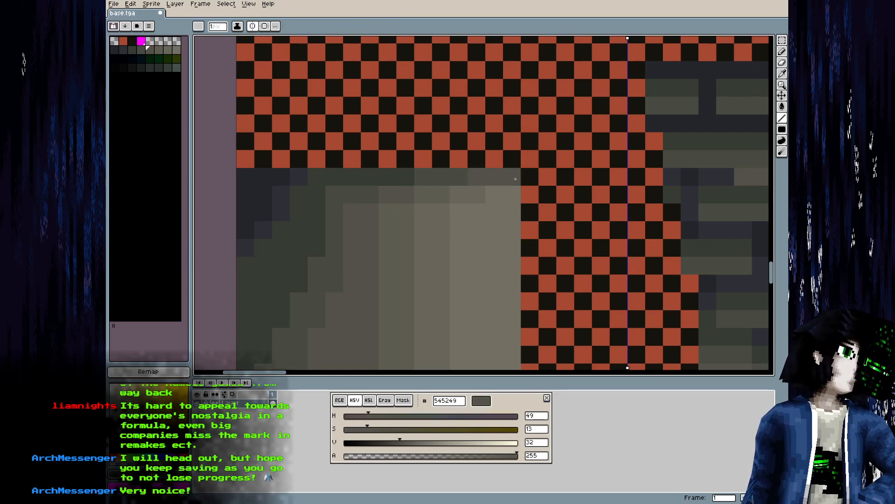
Inspect the darkened pillar top in Blender's 3D view from near and far
key(alt+Tab)
drag(416, 305, 343, 124)
scroll(363, 282, down, 3)
scroll(380, 263, down, 3)
scroll(371, 281, up, 5)
scroll(361, 273, up, 3)
Flood-fill the arm silhouette with a near-black green-grey, trying 2a302e and 121413 before the next lighter palette shade
key(alt+Tab)
drag(411, 348, 402, 253)
alt+click(402, 253)
key(bracketleft)
key(bracketleft)
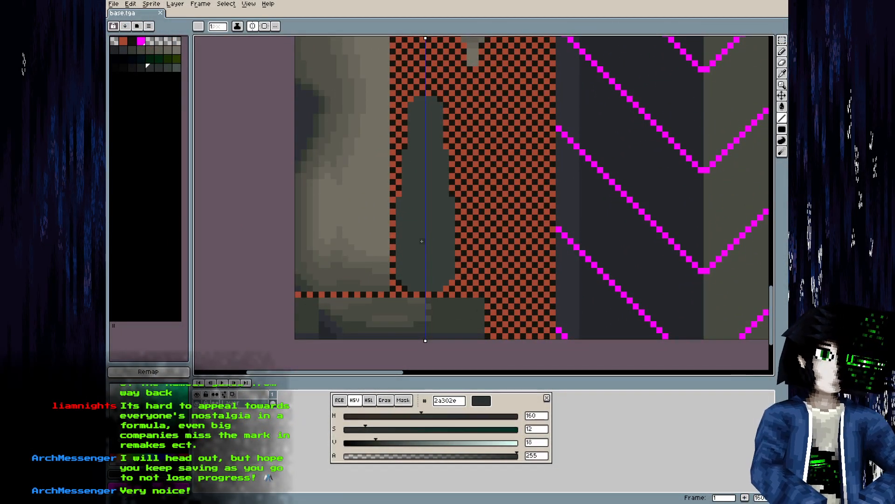
key(g)
click(422, 241)
scroll(415, 236, up, 2)
key(bracketleft)
key(bracketleft)
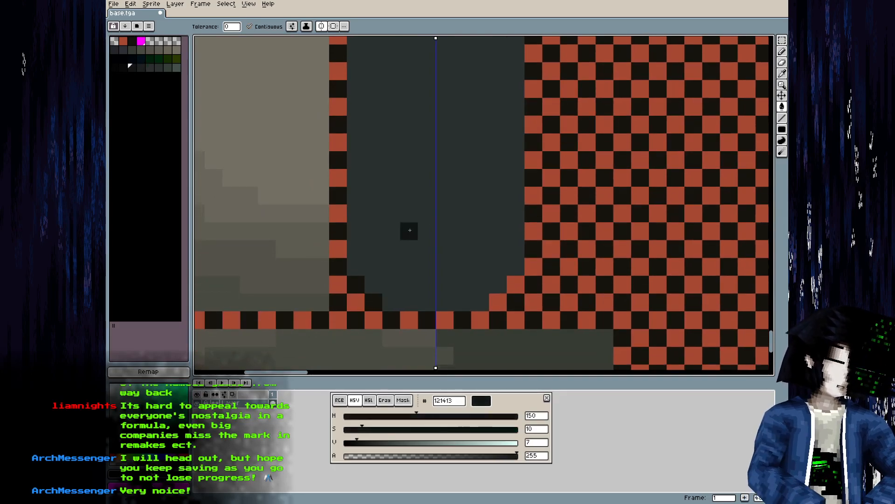
click(410, 230)
key(bracketright)
click(409, 230)
Paint a mirrored highlight at the arm's base, using 444f4a in the centre and darker palette shades toward the rounded corners
click(176, 68)
key(b)
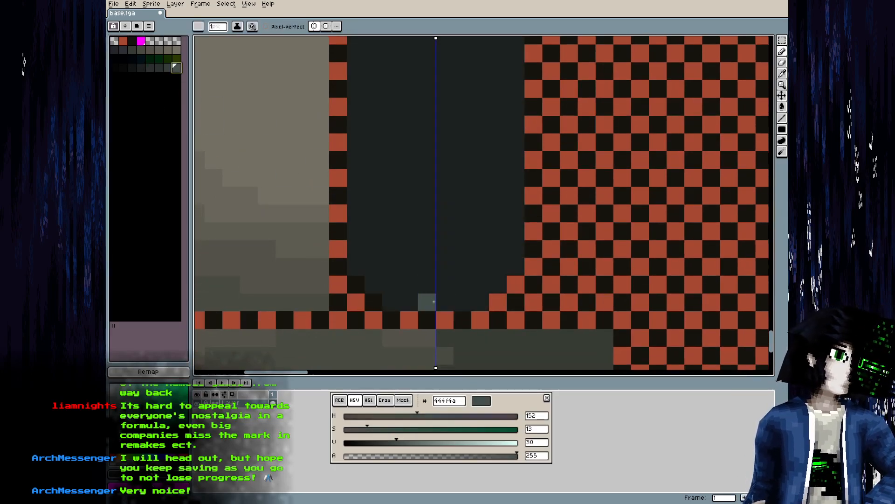
key(bracketleft)
click(412, 301)
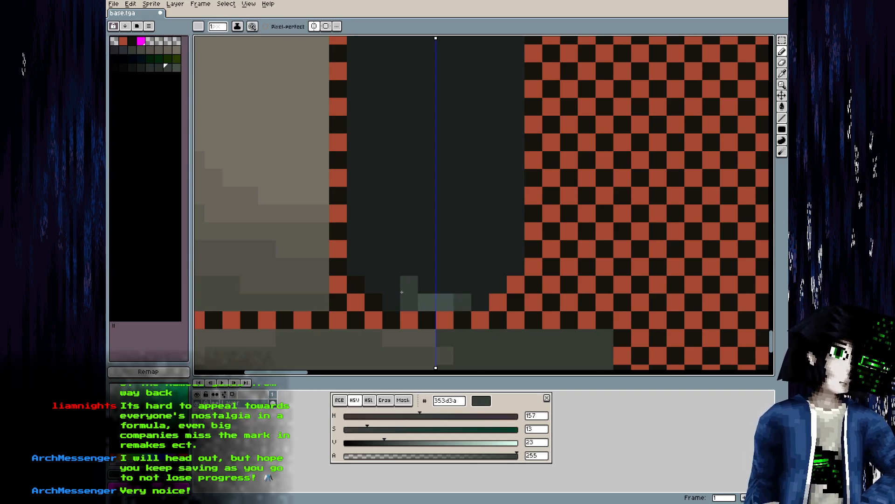
key(bracketleft)
click(393, 297)
drag(373, 284, 355, 250)
click(387, 286)
Extend the base highlight upward in 2a302e, darken that palette shade to 222625, and save
key(bracketright)
key(bracketleft)
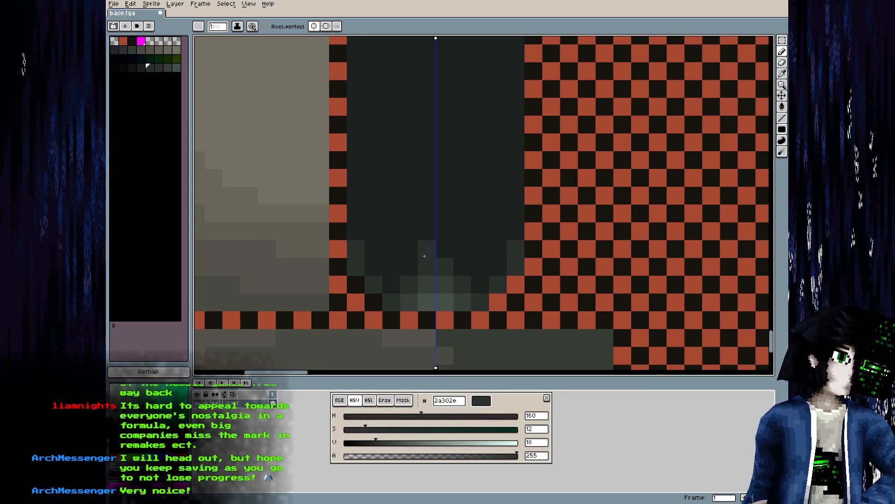
key(bracketleft)
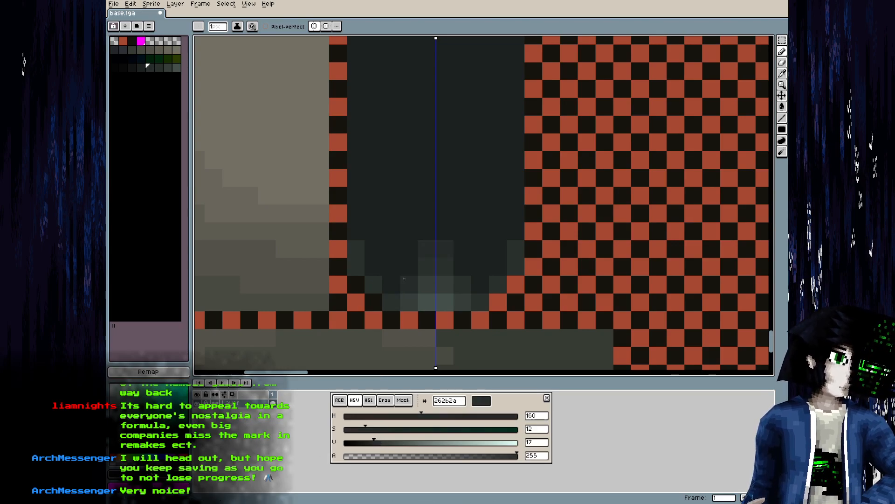
drag(375, 443, 370, 443)
key(ctrl+s)
Reload the texture in Blender, then lengthen the arm's centre highlight upward in Aseprite with shades fading to 222625
key(alt+Tab)
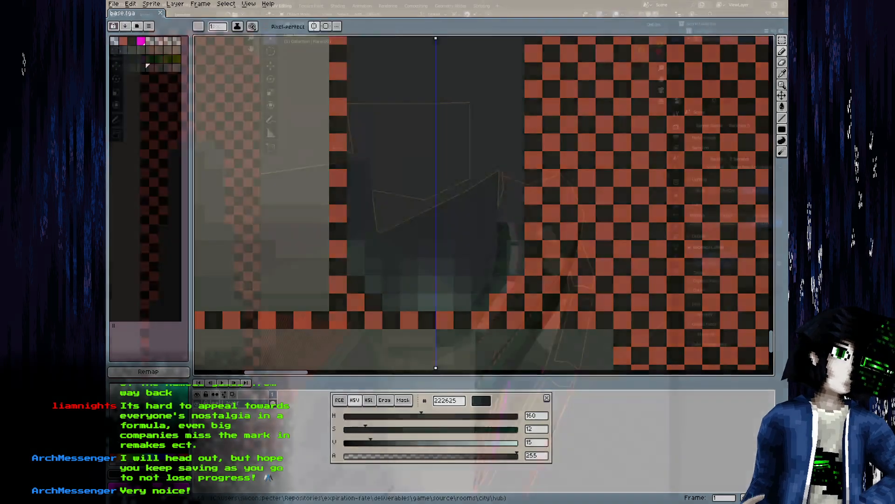
key(alt+r)
drag(365, 336, 366, 312)
scroll(356, 301, down, 5)
key(alt+Tab)
drag(398, 262, 393, 270)
alt+click(425, 315)
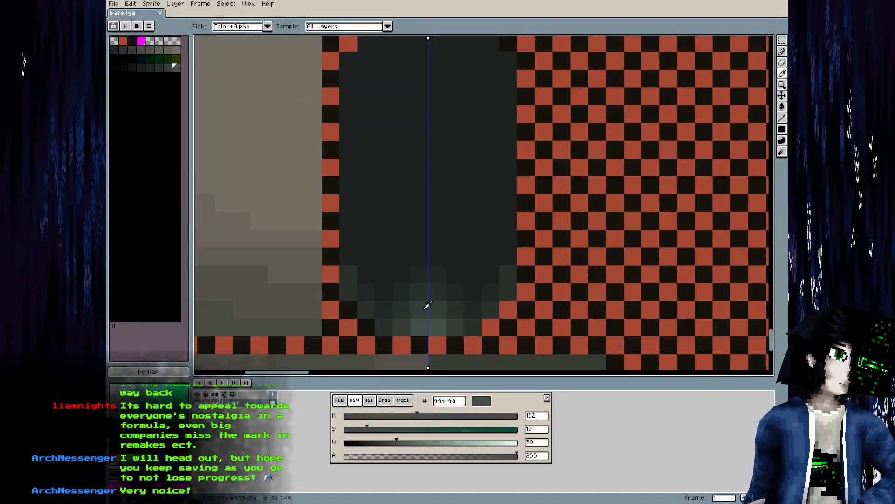
drag(428, 299, 415, 217)
key([)
key([)
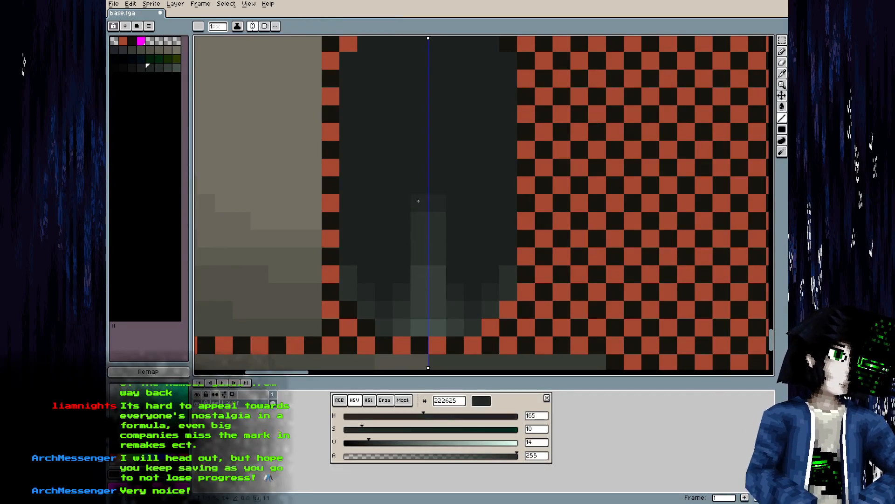
Widen the arm's centre highlight with mirrored darker columns beside it, using 222625 for the outer pixels
key(])
drag(399, 274, 402, 293)
key([)
click(385, 298)
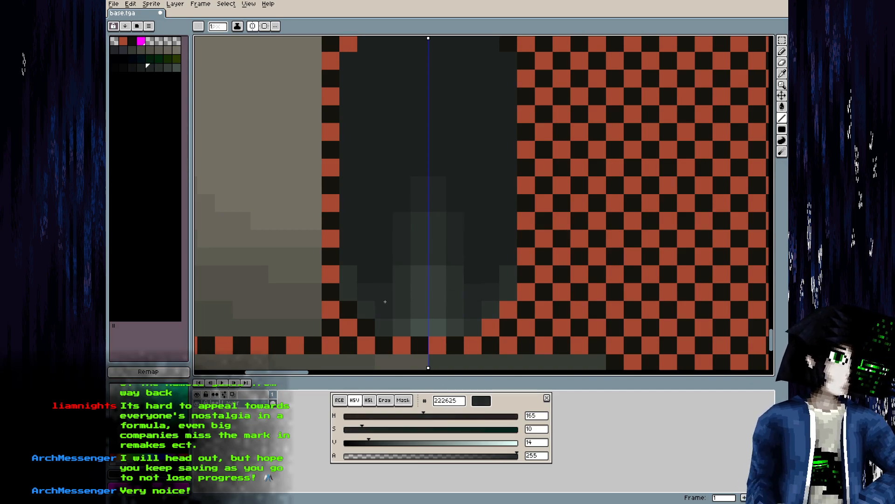
Add mirrored 121413 shadow strips on both sides of the arm's centre highlight and save
key([)
click(371, 237)
drag(386, 200, 385, 186)
click(367, 256)
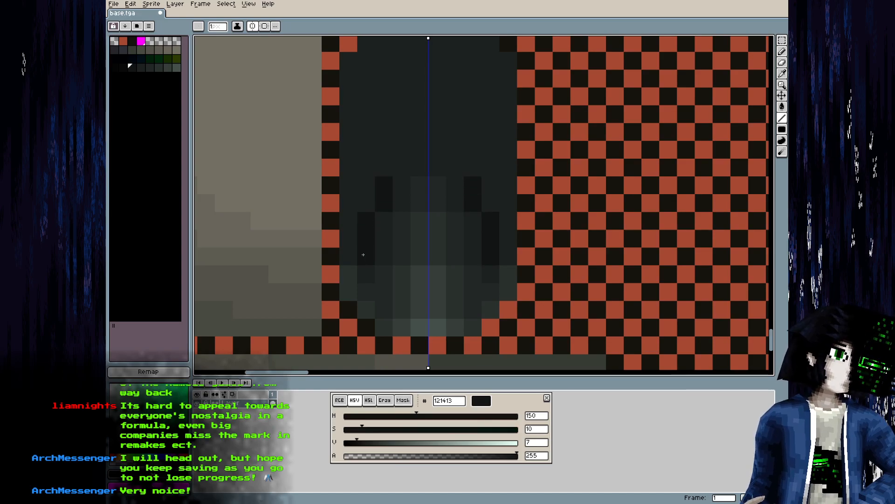
key(ctrl+s)
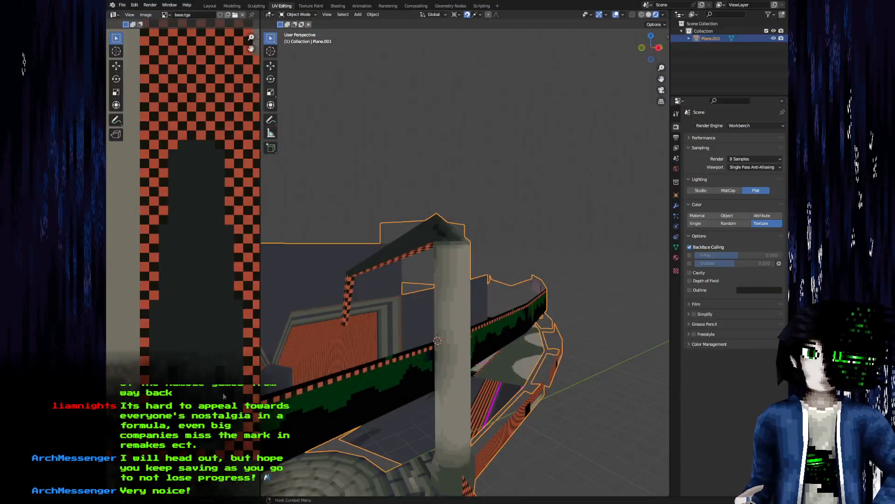
Brighten the arm's base highlight with 444f4a down the centre, soften its edges with 353d3a and 2a302d, and save
scroll(333, 409, down, 3)
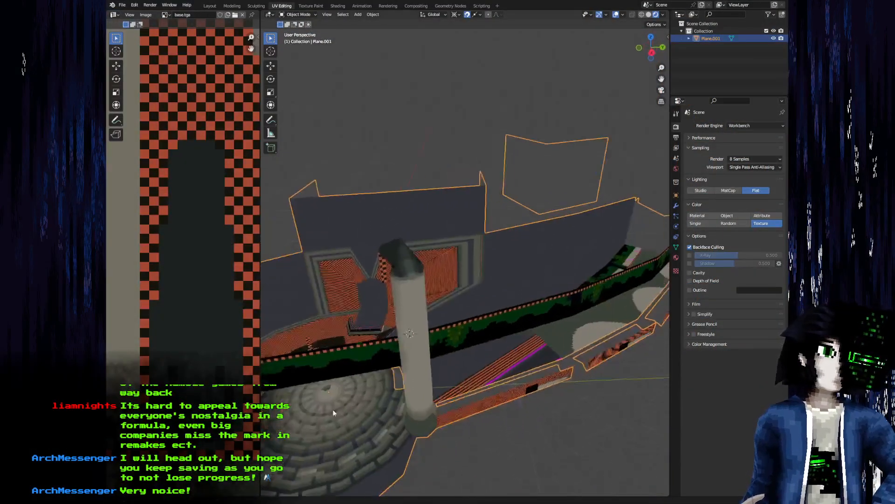
scroll(368, 405, up, 2)
scroll(367, 404, up, 2)
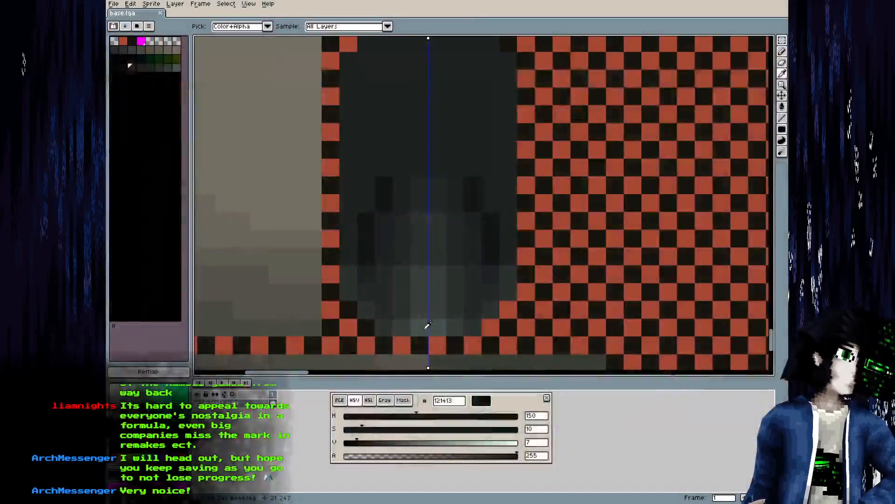
click(413, 285)
mouse_move(413, 286)
mouse_down()
mouse_move(413, 311)
mouse_move(418, 250)
mouse_move(405, 254)
mouse_move(403, 326)
mouse_up()
key(bracketleft)
drag(404, 239, 421, 218)
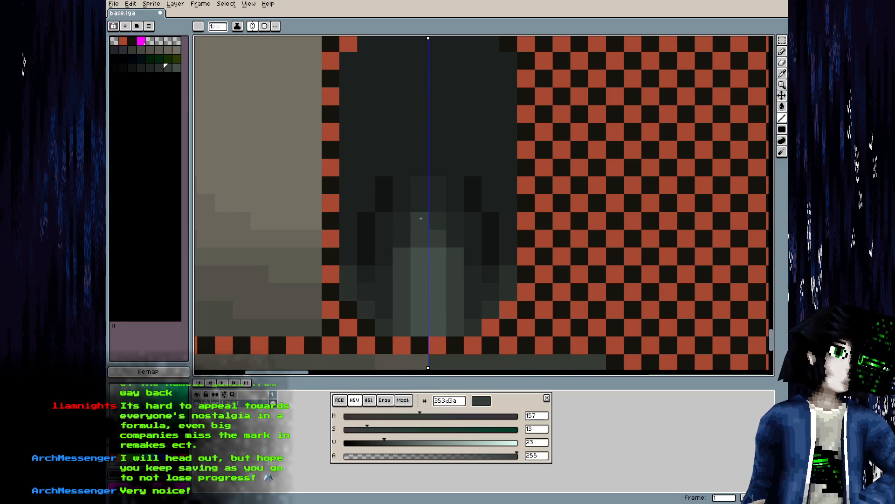
key(bracketright)
key(bracketleft)
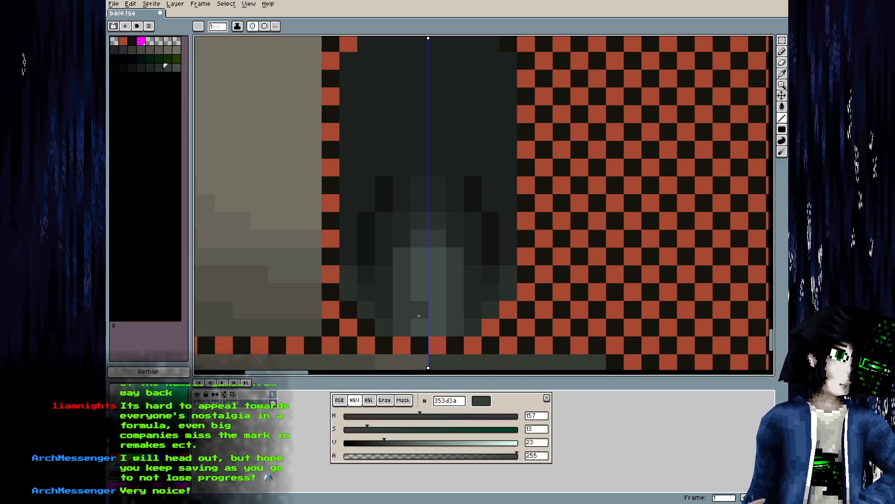
key(bracketleft)
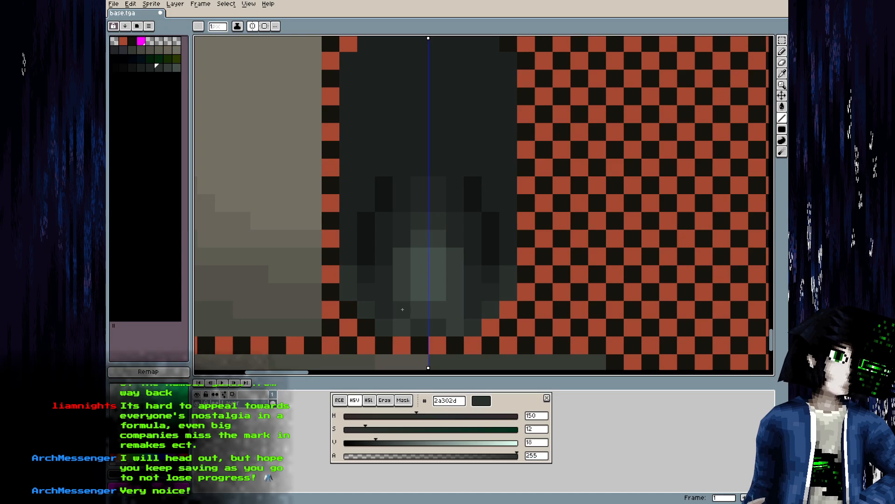
key(bracketleft)
key(ctrl+s)
Reload the texture in Blender, then shade the base highlight's side columns and bottom row in Aseprite with 353d3a and 2a302d
key(alt+Tab)
key(alt+r)
drag(321, 349, 364, 354)
key(alt+Tab)
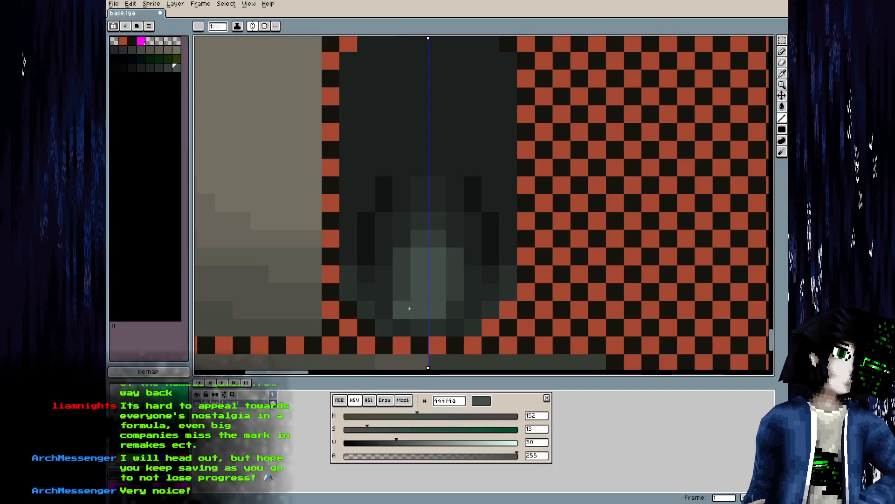
alt+click(405, 295)
drag(422, 327, 432, 329)
alt+click(389, 298)
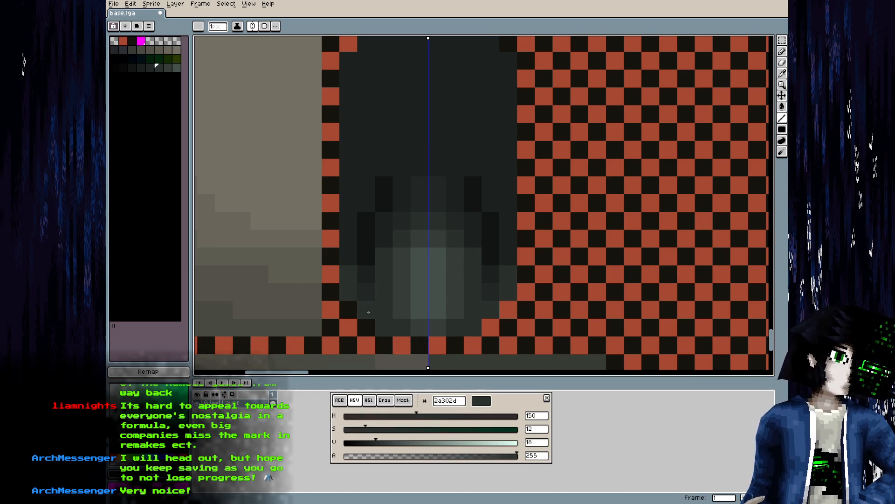
Darken the outer pixels beside the base highlight with 222625 and 1d211f, and save
key(bracketleft)
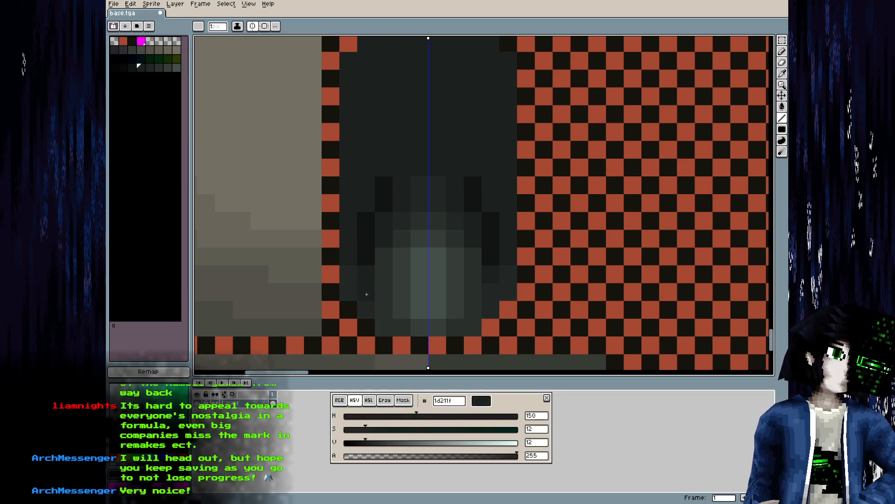
click(367, 277)
click(351, 275)
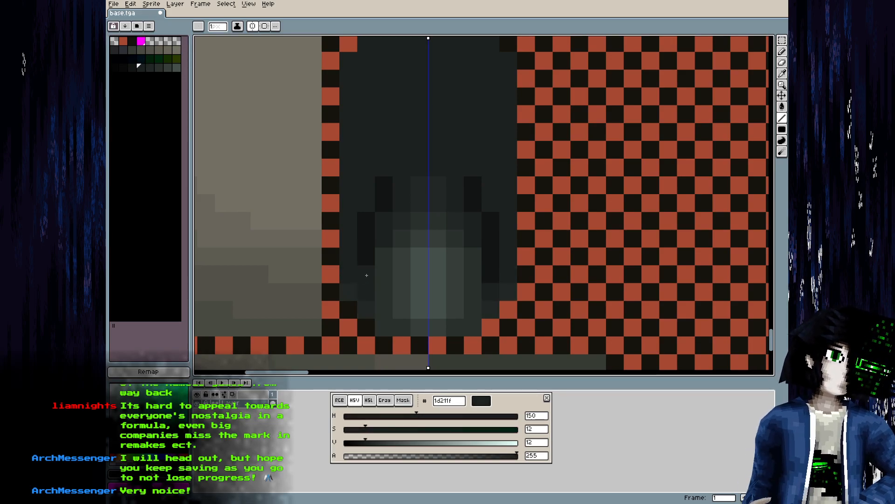
key(ctrl+s)
Reload the texture in Blender and examine the shaded arm joint above the post up close
key(alt+Tab)
key(alt+r)
drag(323, 402, 368, 348)
scroll(410, 332, up, 4)
drag(410, 334, 435, 304)
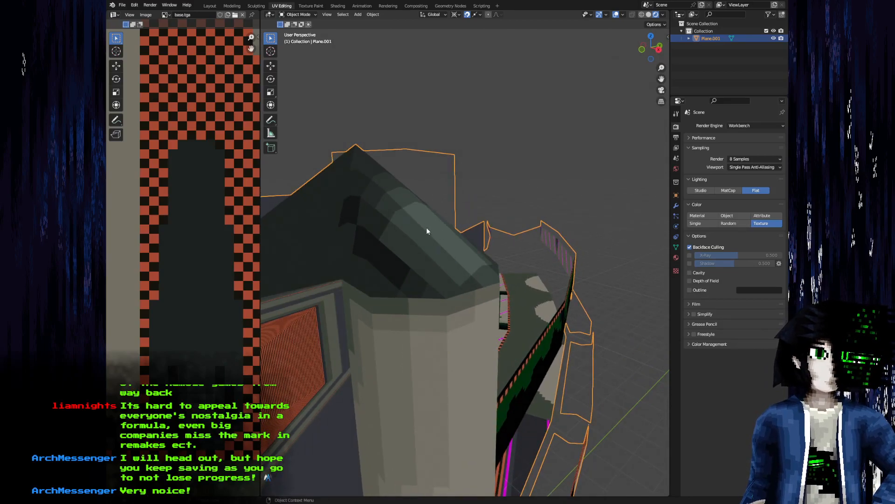
key(alt+Tab)
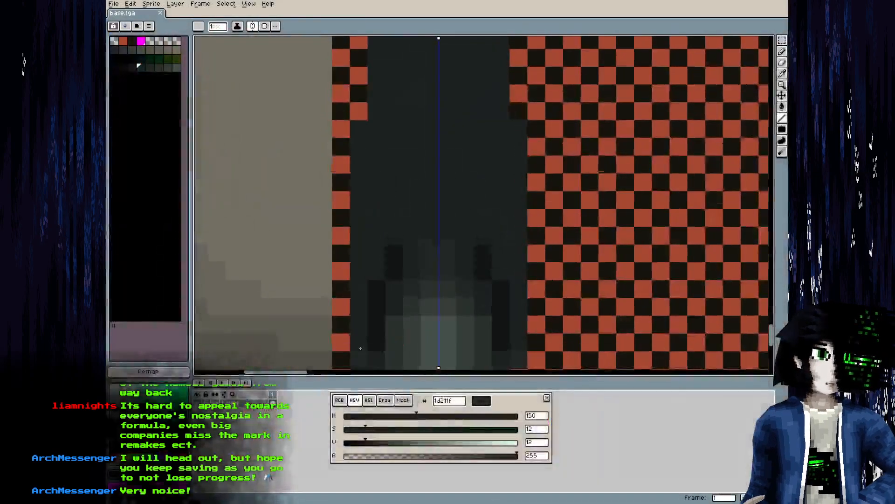
Select the upper rows of the post's texture beyond its dark corner and shift them down one pixel
scroll(366, 289, down, 4)
drag(366, 289, 382, 331)
scroll(322, 90, up, 2)
drag(349, 158, 366, 184)
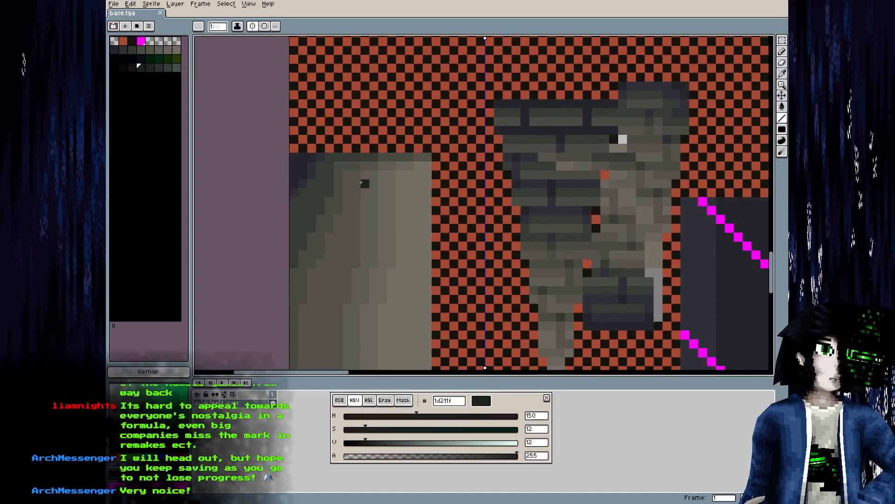
scroll(362, 185, up, 2)
key(m)
mouse_move(307, 124)
mouse_down()
mouse_move(449, 154)
mouse_move(496, 149)
mouse_move(475, 168)
mouse_up()
Paint the post's blank top row with single-pixel shades from 444f4a at the right end down to 121413
click(175, 68)
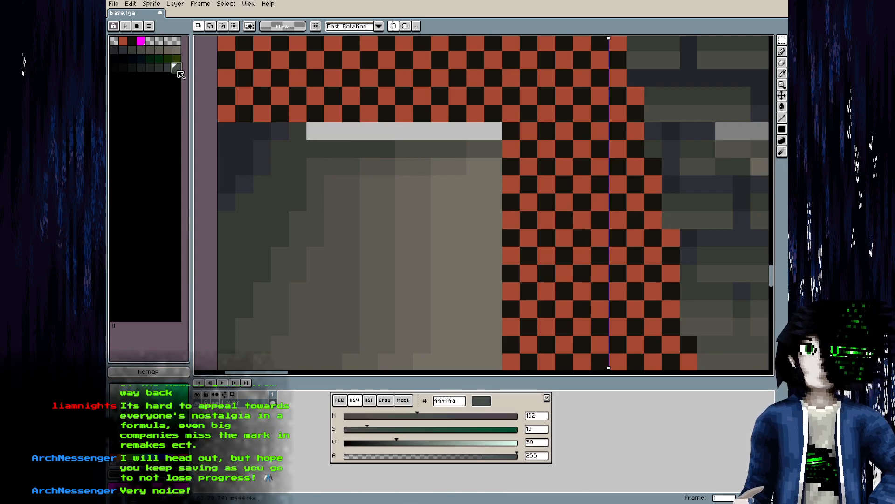
key(b)
click(499, 131)
key(bracketleft)
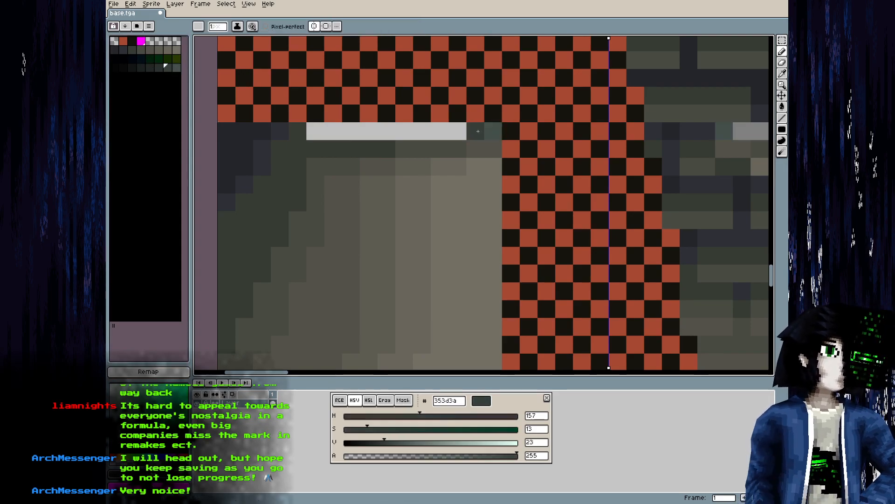
click(477, 132)
key(bracketleft)
click(456, 132)
key(bracketleft)
click(440, 131)
key(bracketleft)
click(404, 132)
key(bracketleft)
click(309, 131)
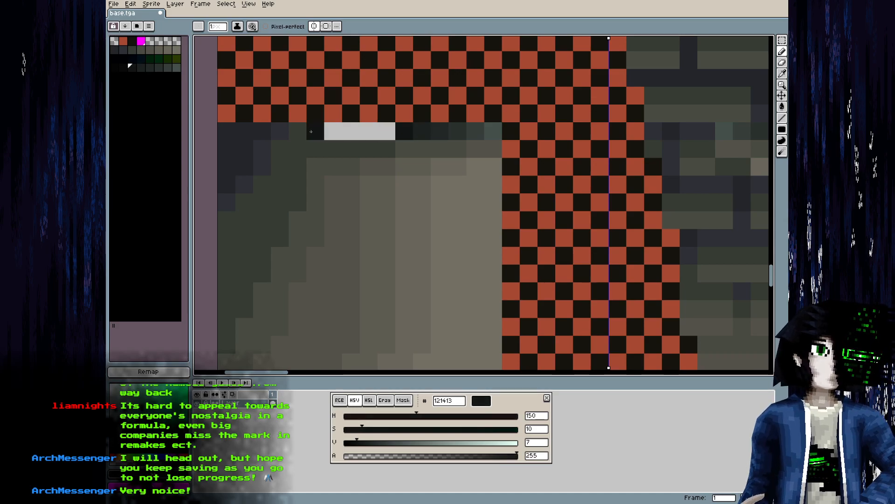
Fill the remaining gap in the post's top row with dark shades, smooth its lighter transitions, and save
key(bracketright)
drag(369, 131, 389, 130)
key(bracketright)
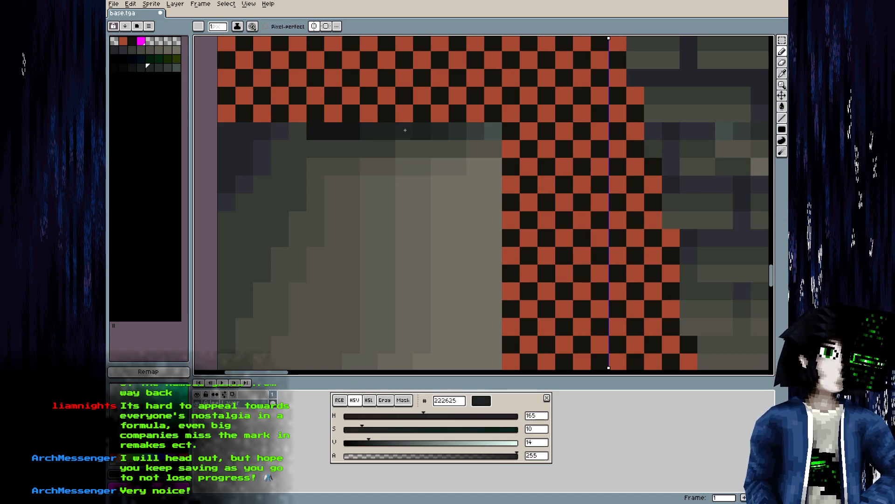
key(bracketright)
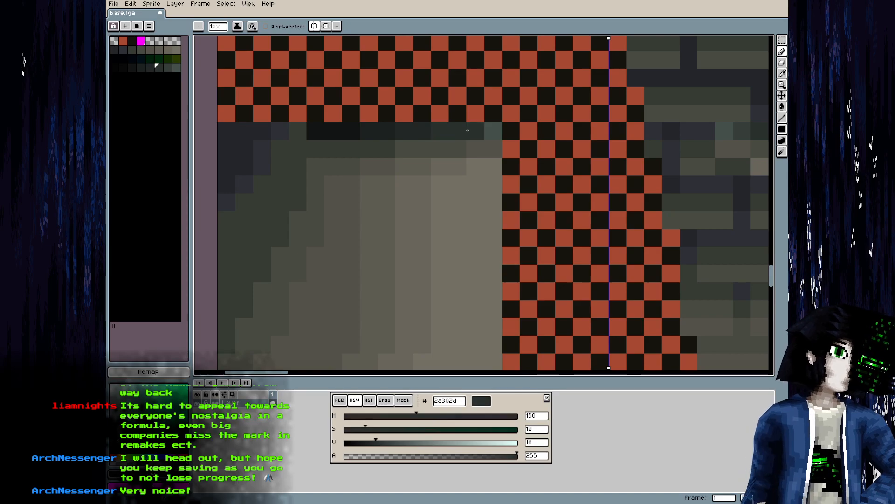
key(bracketright)
key(bracketright)
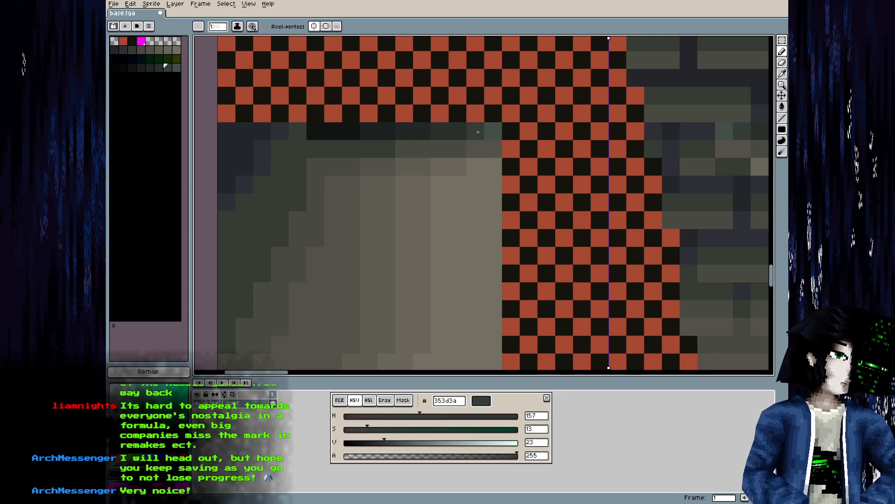
key(bracketleft)
click(461, 132)
scroll(451, 133, down, 3)
key(ctrl+s)
Reload the texture in Blender and examine the seam between the post's top edge and the arm
key(alt+Tab)
key(alt+r)
drag(430, 374, 461, 183)
scroll(418, 368, down, 6)
scroll(419, 369, down, 2)
scroll(435, 313, up, 3)
key(alt+Tab)
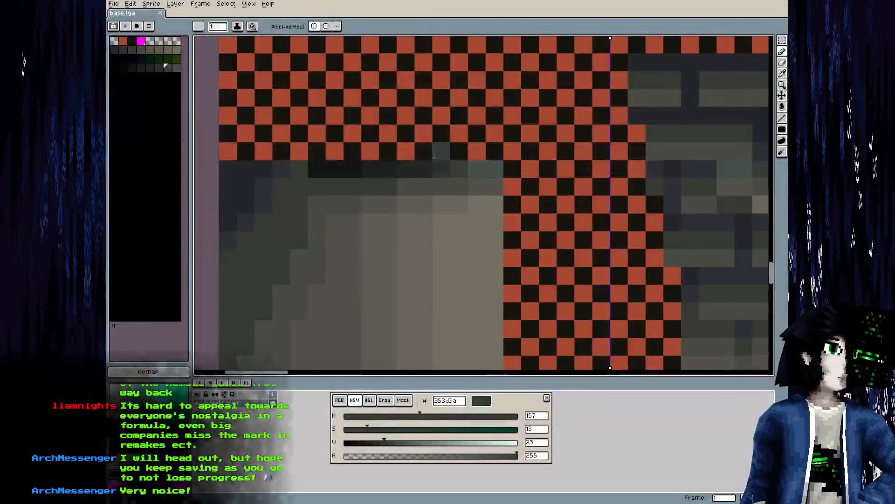
Widen the light end of the post's top row with 444f4a, follow it with darker shades, and save
alt+click(475, 170)
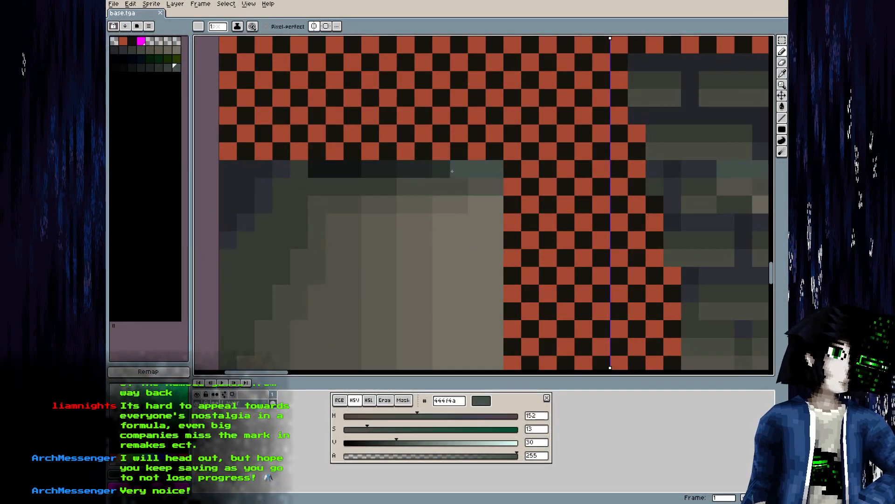
click(436, 169)
key([)
click(407, 168)
key([)
key(ctrl+s)
key(Return)
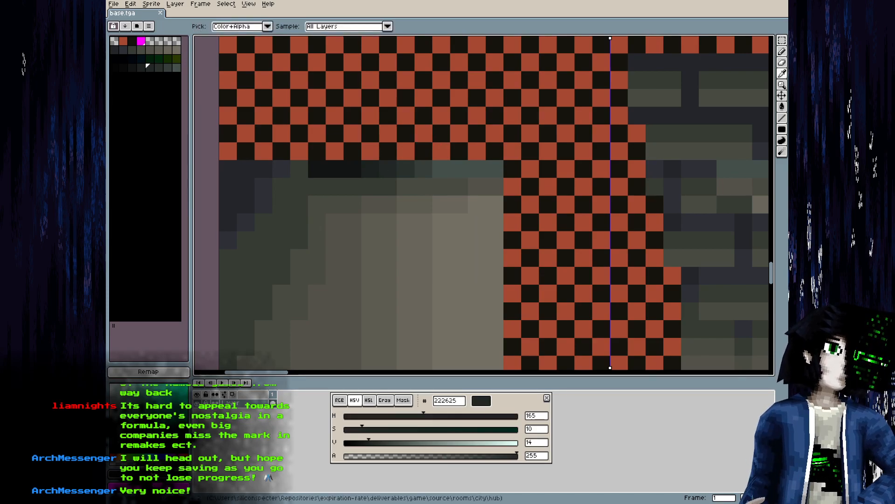
Check the post in Blender, then widen the arm's base highlight in Aseprite with mirrored 444f4a pixels down to its lower edge
key(alt+Tab)
drag(410, 252, 441, 236)
key(alt+Tab)
drag(449, 168, 442, 130)
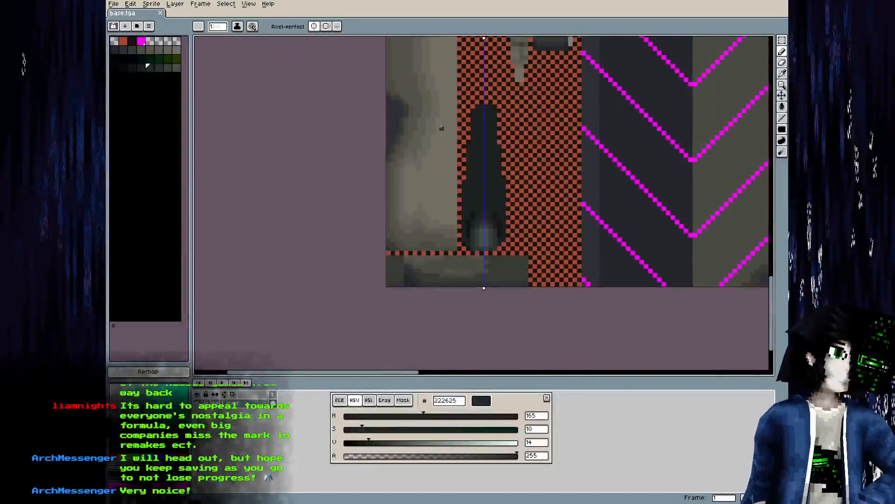
scroll(508, 280, up, 6)
drag(443, 192, 540, 299)
key(alt)
alt+click(482, 249)
mouse_move(446, 243)
mouse_down()
mouse_move(426, 226)
mouse_move(427, 187)
mouse_move(424, 252)
mouse_up()
alt+click(469, 193)
mouse_move(444, 205)
mouse_down()
mouse_move(451, 178)
mouse_move(447, 255)
mouse_move(487, 244)
mouse_up()
click(451, 181)
Shade the mirrored columns beside the widened base highlight with darker greys, save, and check the arm in Blender
alt+click(424, 216)
alt+click(424, 159)
click(401, 198)
drag(402, 185, 400, 225)
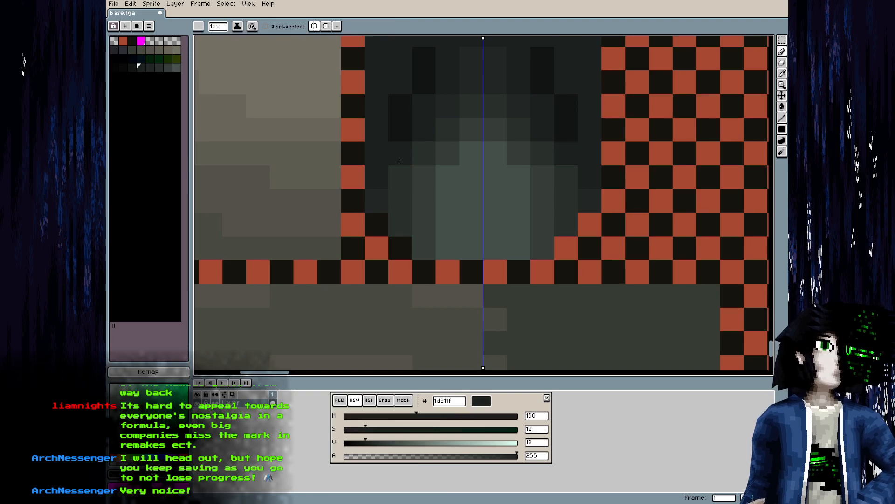
key(alt+Tab)
mouse_move(368, 301)
mouse_down()
mouse_move(334, 331)
mouse_move(377, 306)
mouse_move(363, 308)
mouse_up()
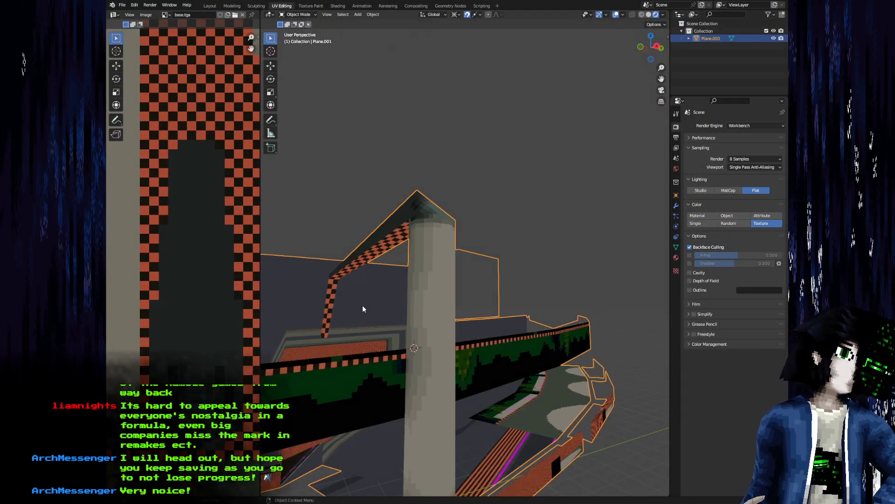
key(alt+Tab)
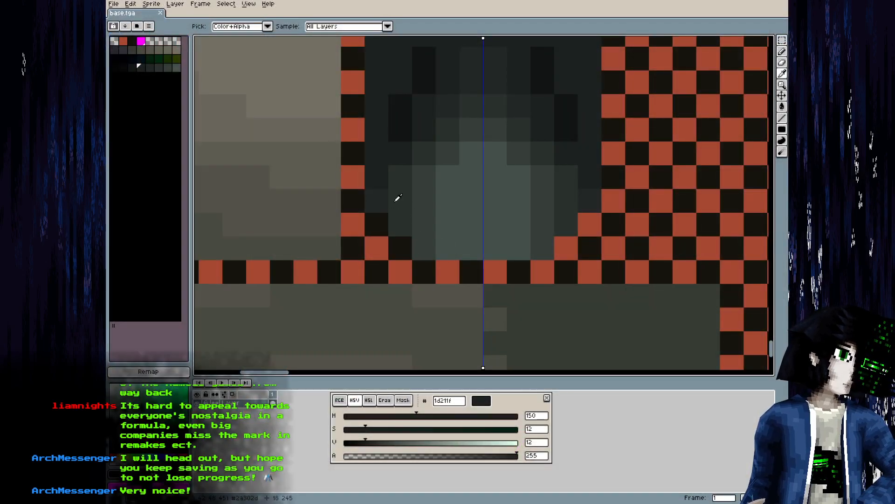
Paint the base highlight's bottom row and lower corners in 353d3a and check the arm in Blender
alt+click(429, 225)
drag(447, 248, 498, 250)
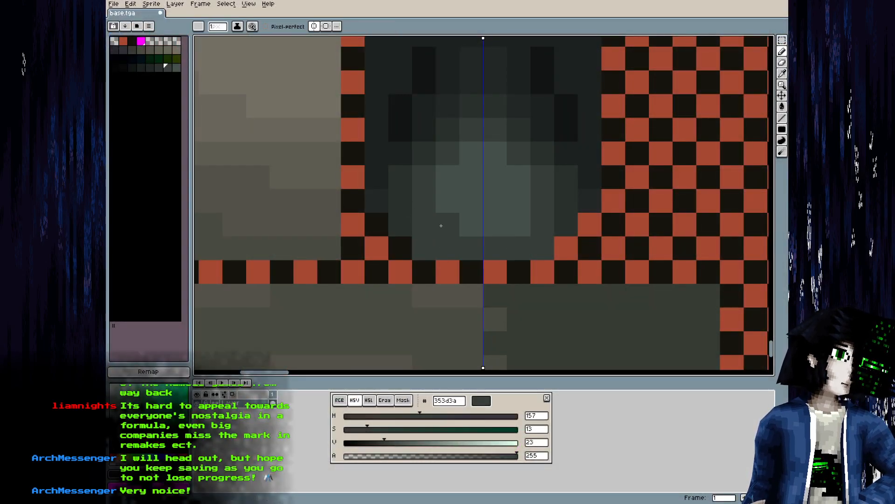
key(alt+Tab)
drag(360, 315, 384, 294)
key(alt+Tab)
Extend the mirrored 121413 shadows up both outer sides of the arm's lower section
alt+click(405, 214)
mouse_move(391, 240)
mouse_down()
mouse_move(387, 188)
mouse_move(414, 147)
mouse_move(390, 147)
mouse_move(402, 163)
mouse_move(389, 225)
mouse_move(380, 152)
mouse_up()
mouse_move(398, 223)
mouse_down()
mouse_move(399, 175)
mouse_move(389, 269)
mouse_move(383, 183)
mouse_move(369, 165)
mouse_move(367, 209)
mouse_up()
click(382, 161)
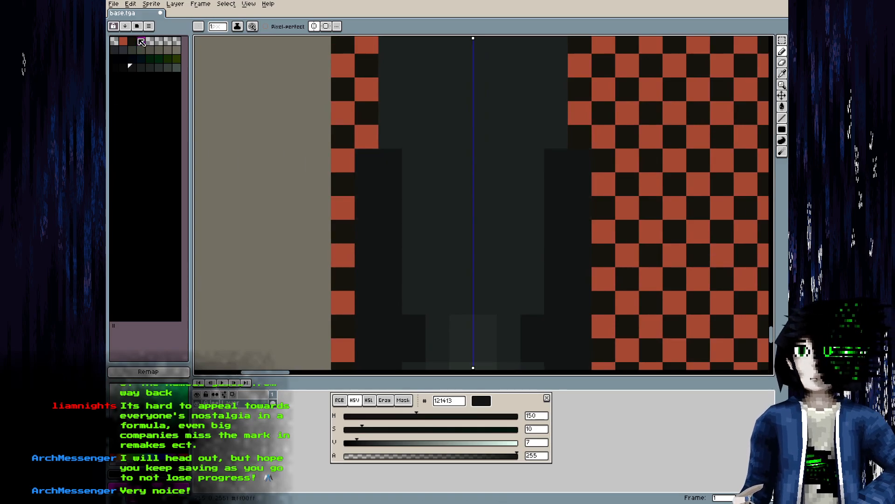
Darken the red checker palette shade to 1a0b08, save, and reload the texture in Blender to view the arm
click(127, 41)
drag(406, 442, 366, 443)
key(ctrl+s)
key(alt+Tab)
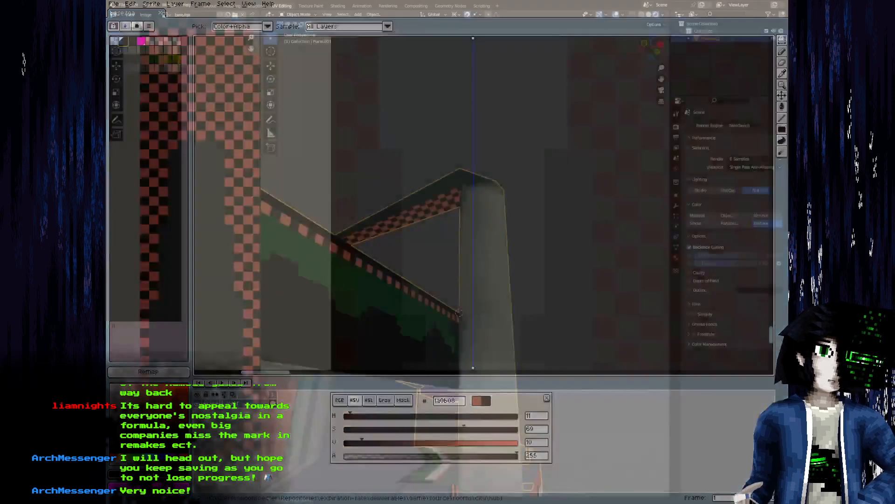
key(alt+r)
drag(435, 295, 487, 302)
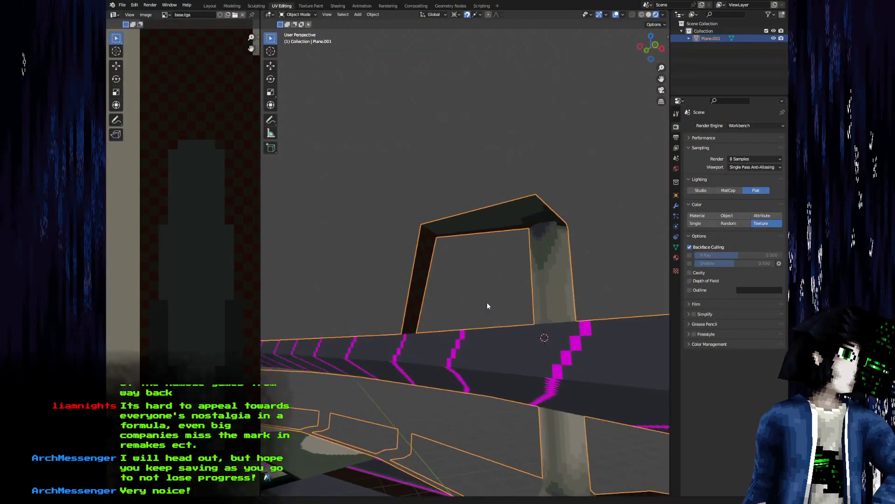
key(alt+Tab)
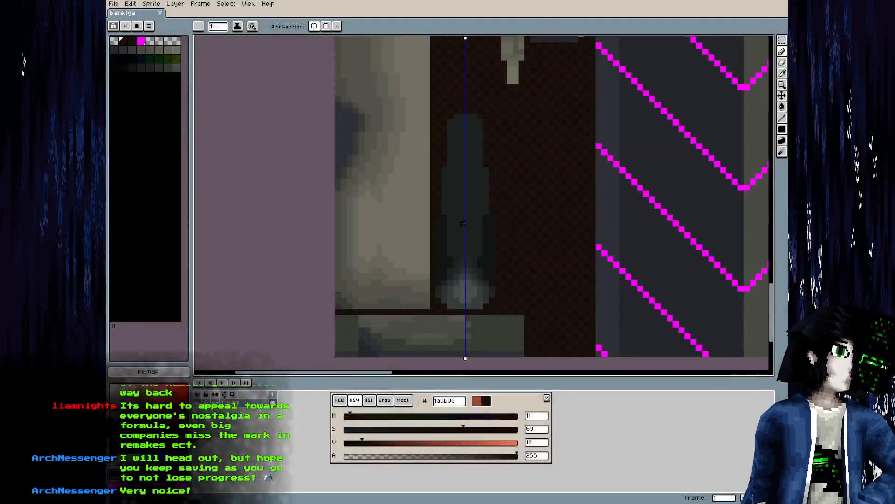
Paint a mirrored centre highlight along the arm's middle section, building from 222625 up to a 444f4a core
scroll(463, 223, up, 2)
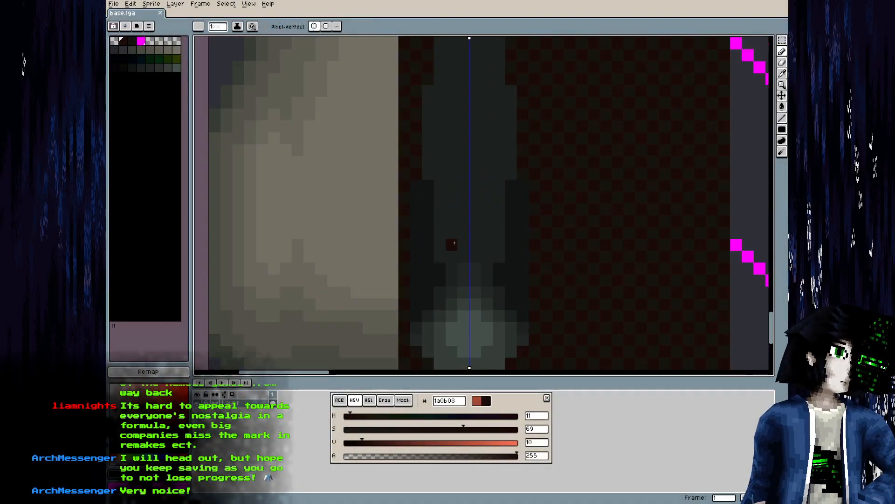
alt+click(467, 263)
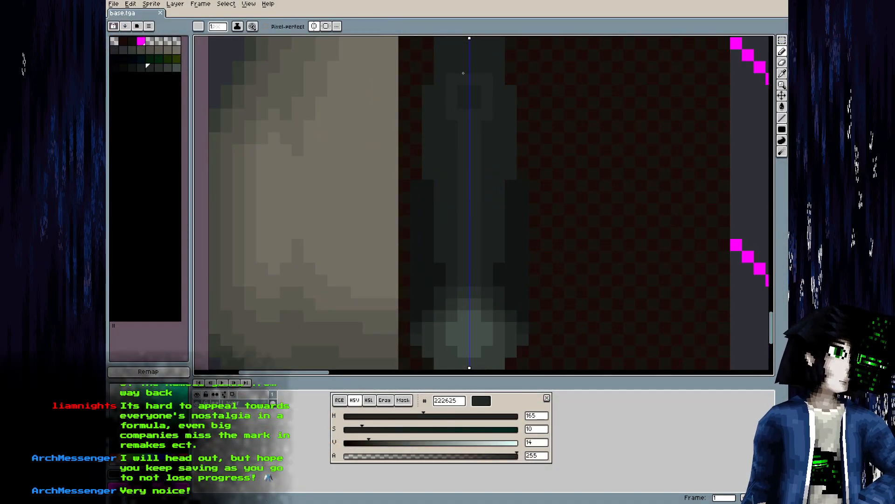
alt+click(462, 252)
mouse_move(462, 228)
mouse_down()
mouse_move(469, 81)
mouse_move(462, 231)
mouse_up()
alt+click(464, 110)
key(bracketright)
drag(463, 149, 459, 207)
Surround the middle highlight's core with mirrored columns fading from 353d3a to 222625, and save
key(bracketleft)
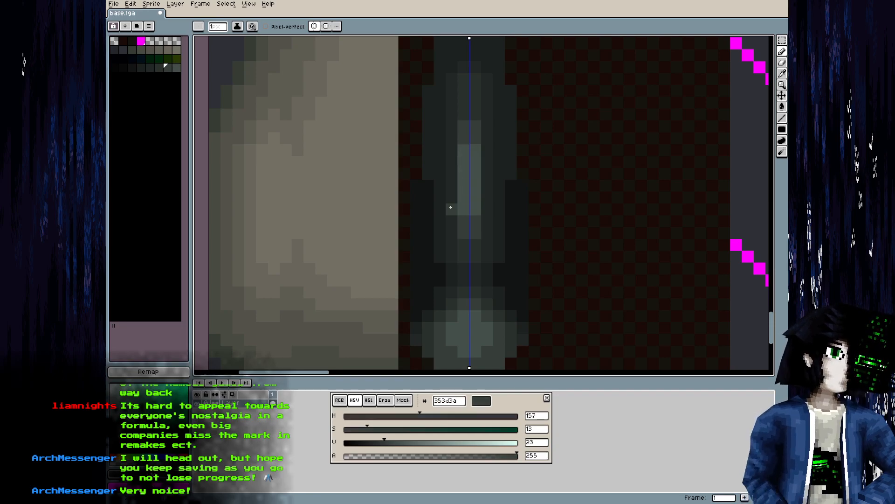
key(bracketleft)
drag(441, 157, 441, 198)
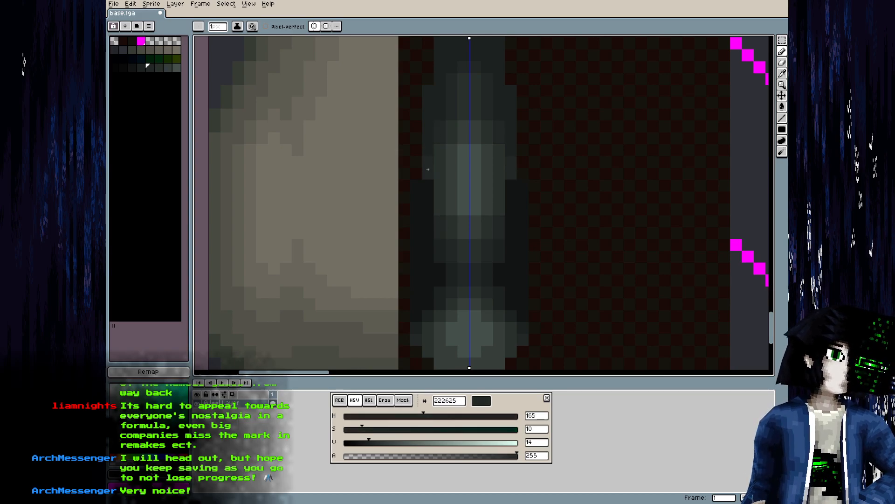
key(ctrl+s)
Reload the texture in Blender and examine the arm's new middle highlight on the model
key(alt+Tab)
key(alt+r)
drag(405, 309, 376, 366)
scroll(440, 302, down, 3)
key(alt+Tab)
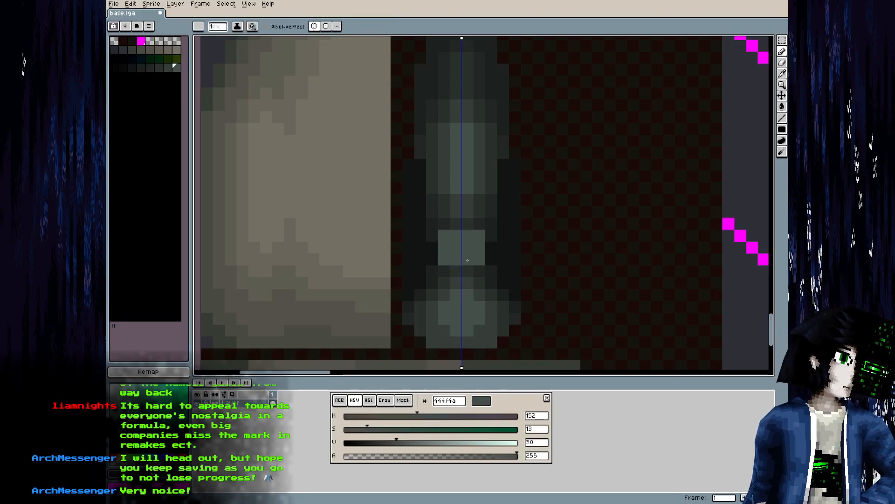
Soften the corners and sides of the arm's lower 444f4a highlight with darker greys such as 2a302d, and check the arm in Blender
key(bracketleft)
click(446, 233)
click(445, 272)
key(bracketleft)
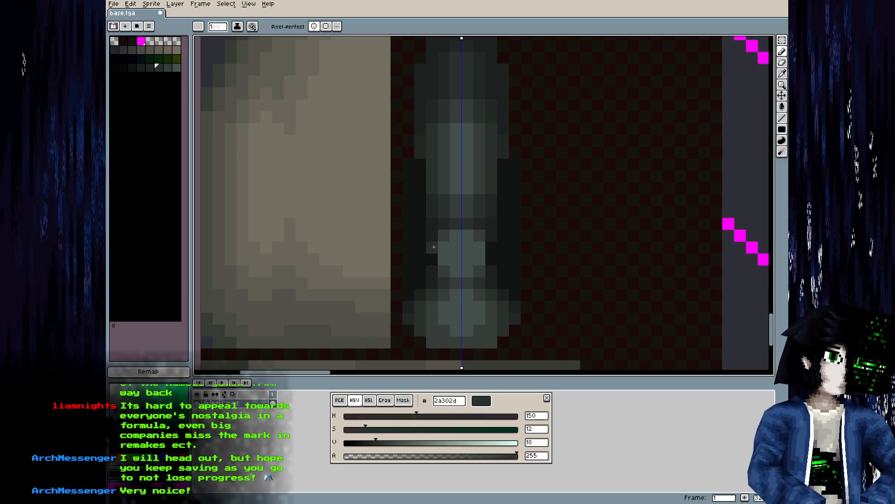
key(bracketleft)
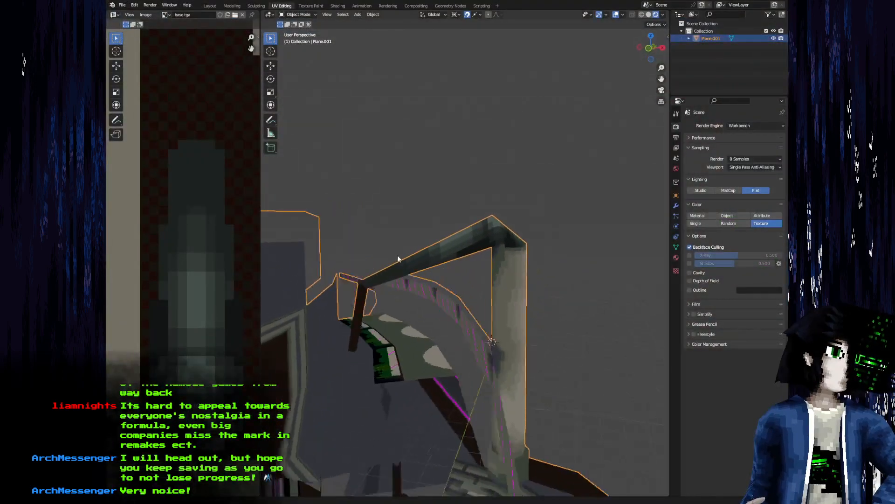
drag(398, 256, 433, 245)
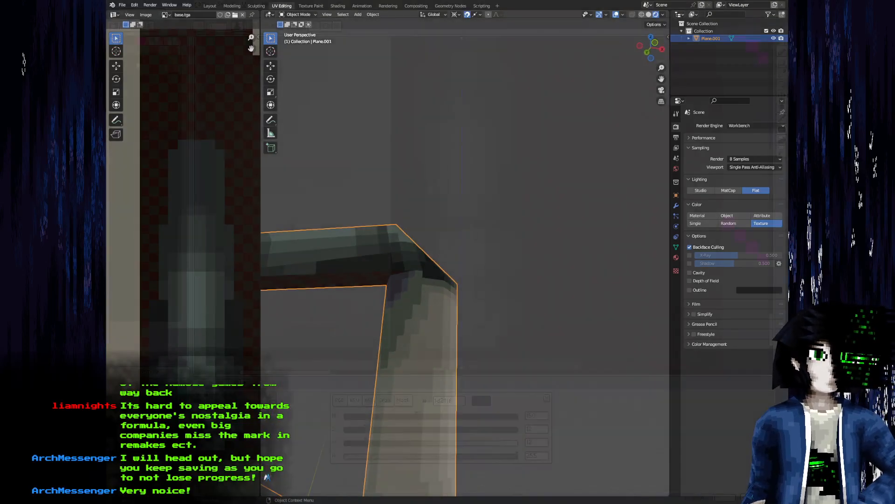
Back in the texture, paint a row of shadow pixels just below the post's top edge, darkening from green-grey to blue-grey
key(alt+Tab)
scroll(431, 242, down, 5)
drag(432, 242, 455, 308)
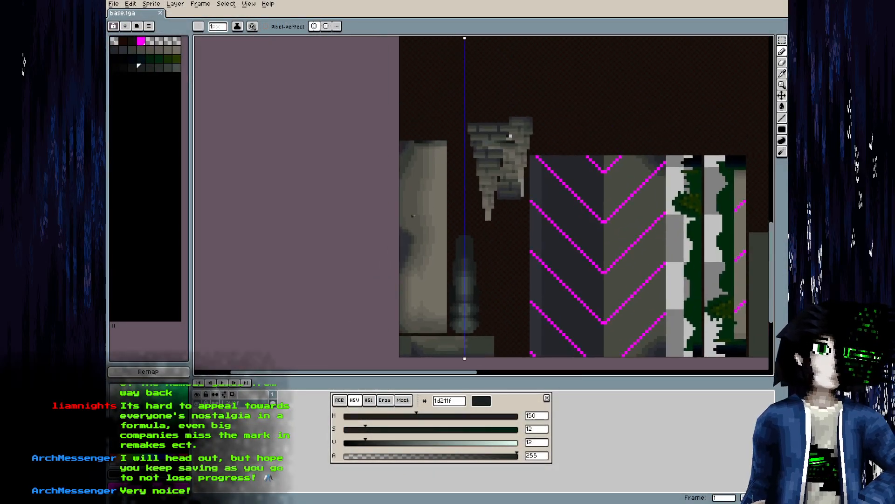
scroll(408, 183, up, 4)
scroll(411, 116, up, 3)
alt+click(480, 89)
key([)
drag(479, 90, 426, 88)
key([)
key([)
click(427, 87)
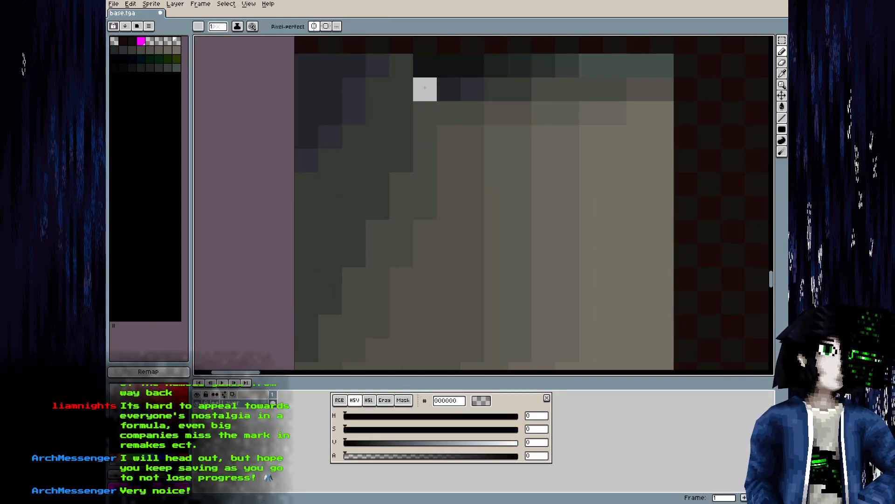
Rework the dark end of the shadow row below the post's top edge, filling it with 242529
alt+click(512, 94)
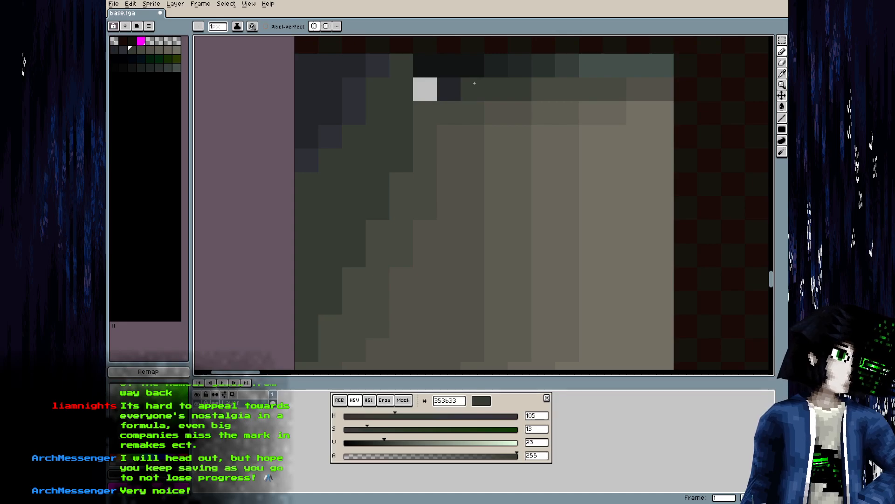
key([)
click(476, 89)
key([)
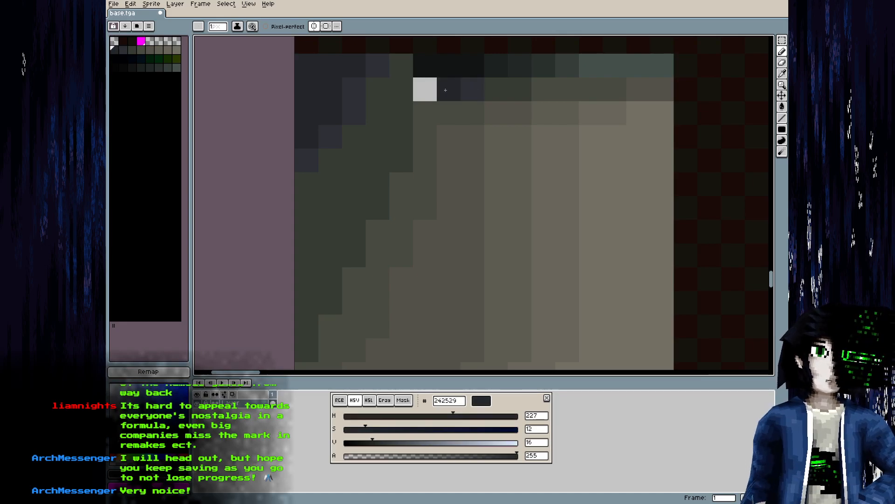
drag(418, 97, 399, 184)
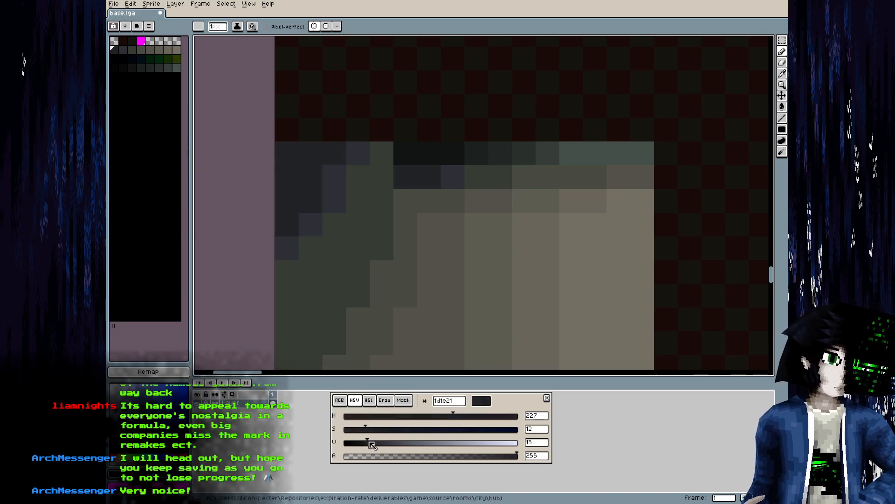
Darken the post's four darkest palette shades, taking the first to 0d0e0f and the fourth to 34362f
drag(364, 444, 366, 444)
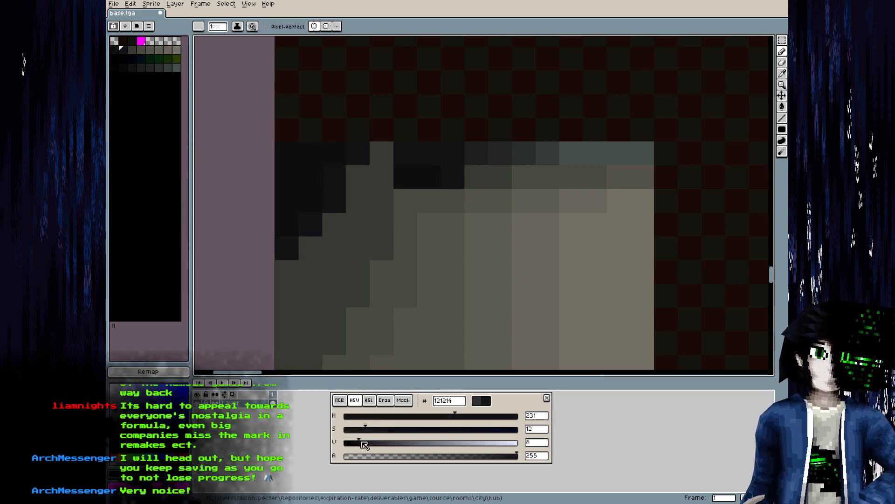
key(])
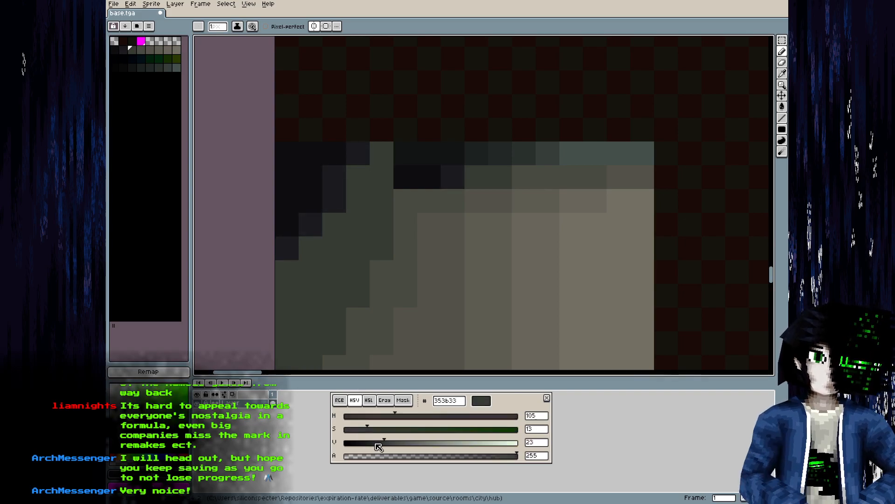
click(374, 444)
key(])
drag(380, 446, 387, 447)
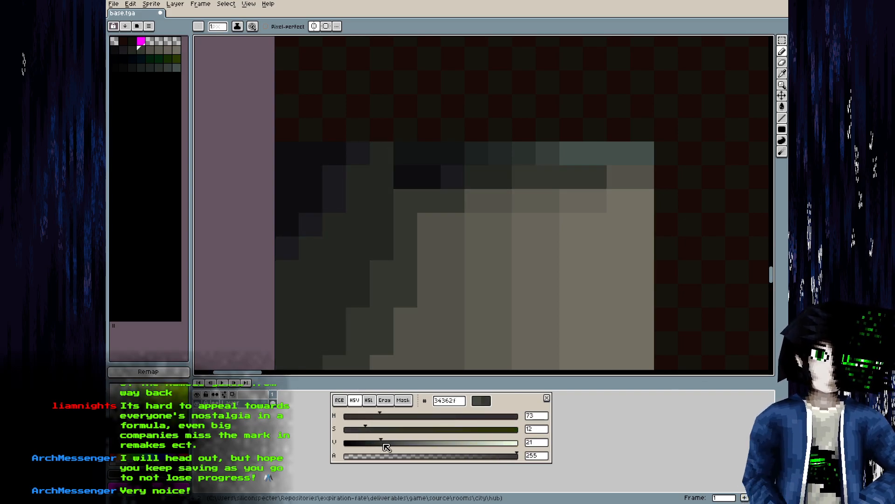
Darken the post's mid-tone beige palette shades, setting one of them to 54524a
key(])
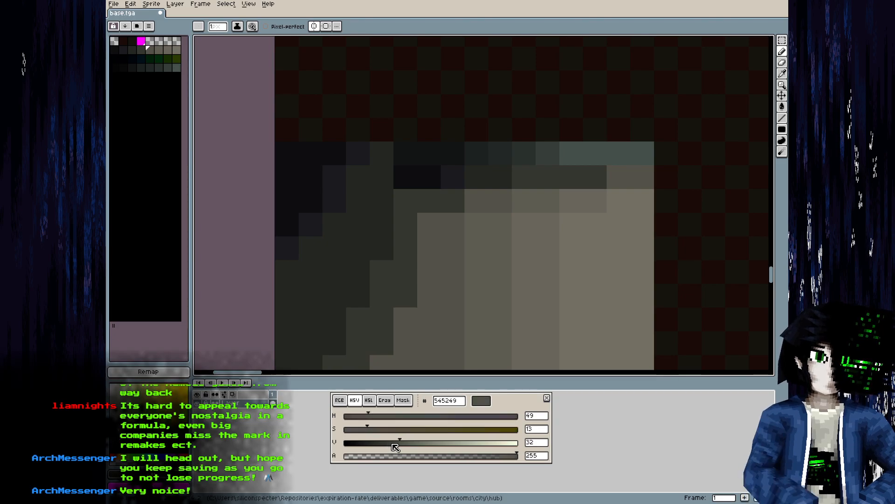
key(])
key(])
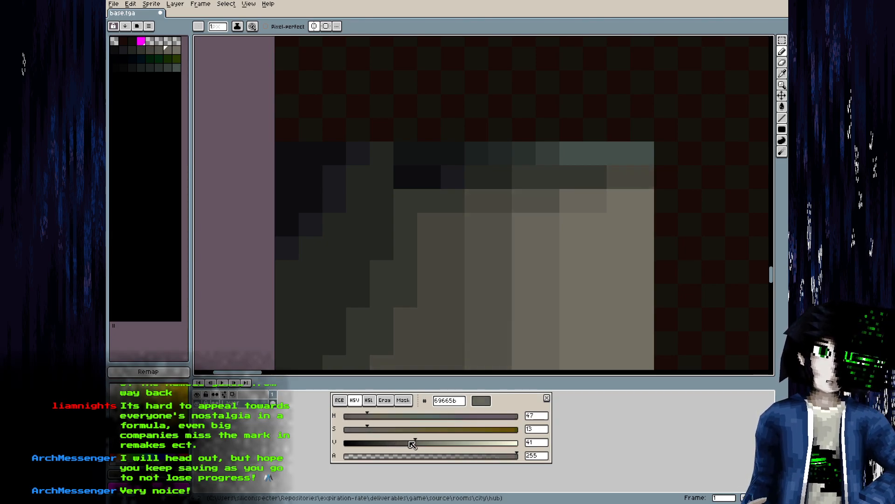
key(bracketleft)
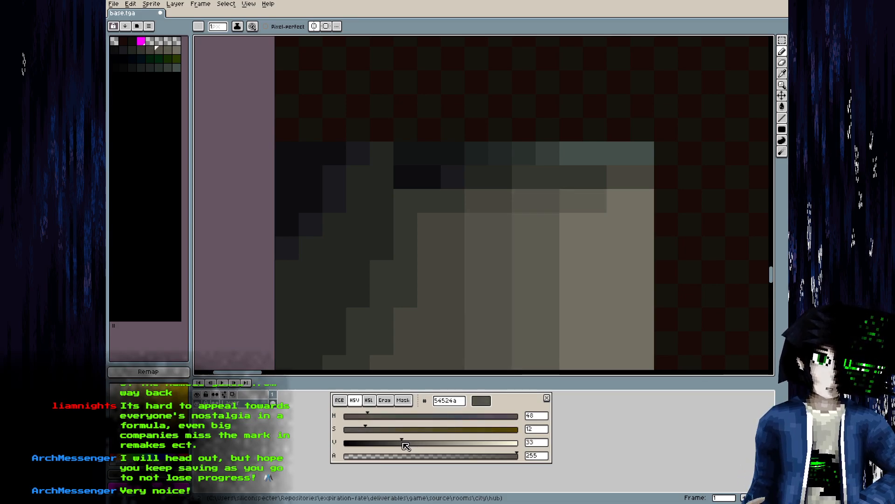
Darken the post's shadow palette shades further, setting the second to 141417 and the third to 1c1f1b, and save the texture
key(bracketleft)
drag(398, 446, 388, 446)
scroll(379, 445, down, 4)
key(bracketleft)
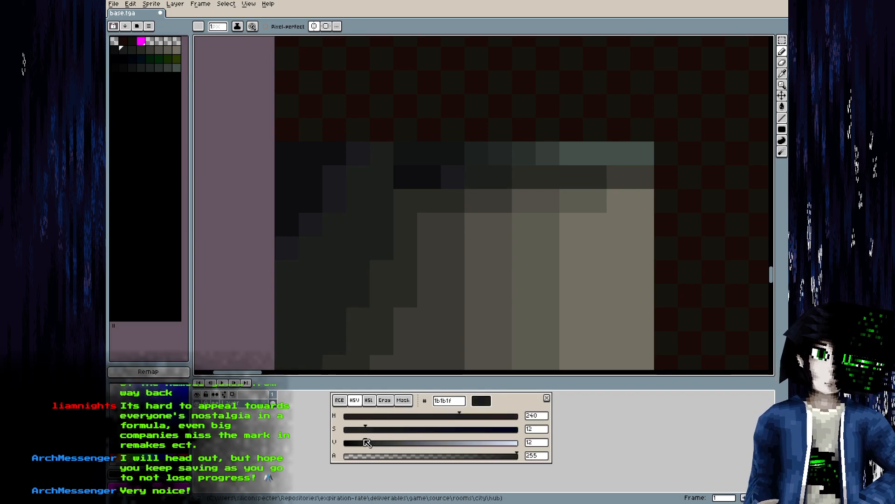
scroll(385, 273, down, 6)
key(ctrl+s)
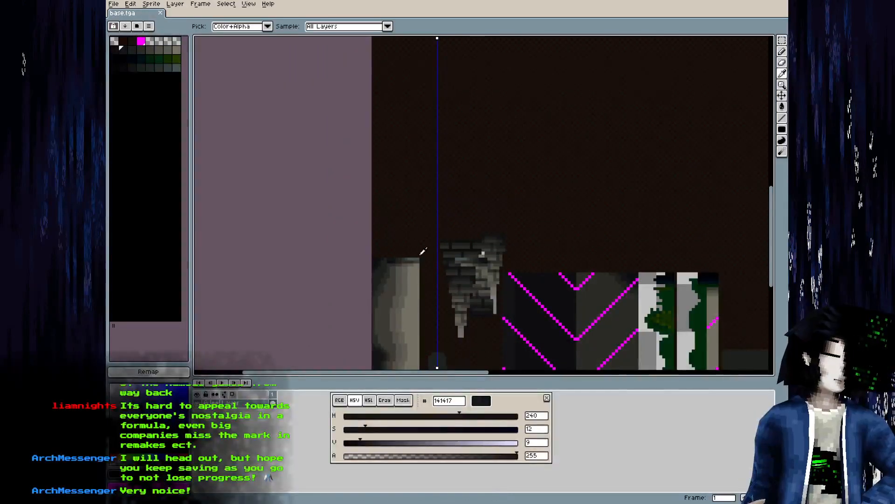
Reload the texture in Blender and examine the darkened shading on the post and arm
key(alt+Tab)
key(alt+r)
scroll(330, 349, down, 5)
drag(331, 349, 421, 319)
scroll(400, 336, up, 4)
drag(493, 257, 515, 278)
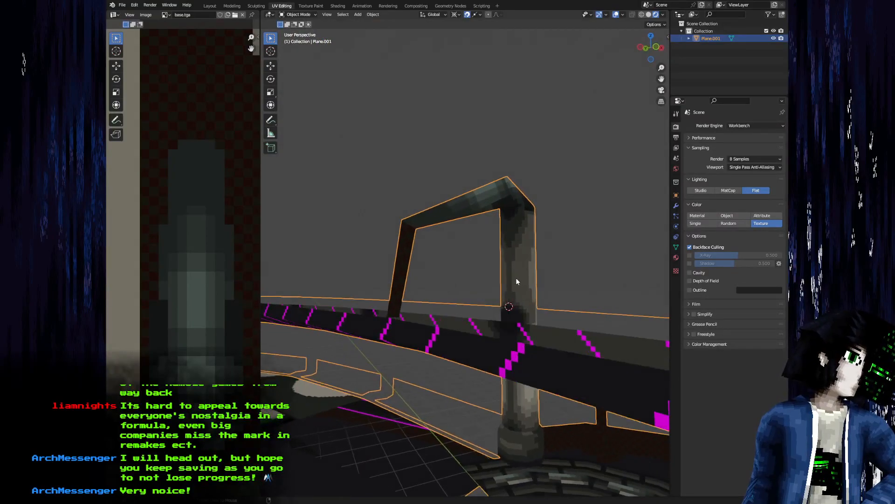
Extend the shadow in the texture's upper post corner with 0d0e0f and edge it with a band of 141417
key(alt+Tab)
drag(439, 216, 451, 150)
scroll(416, 168, up, 7)
alt+click(413, 208)
click(456, 196)
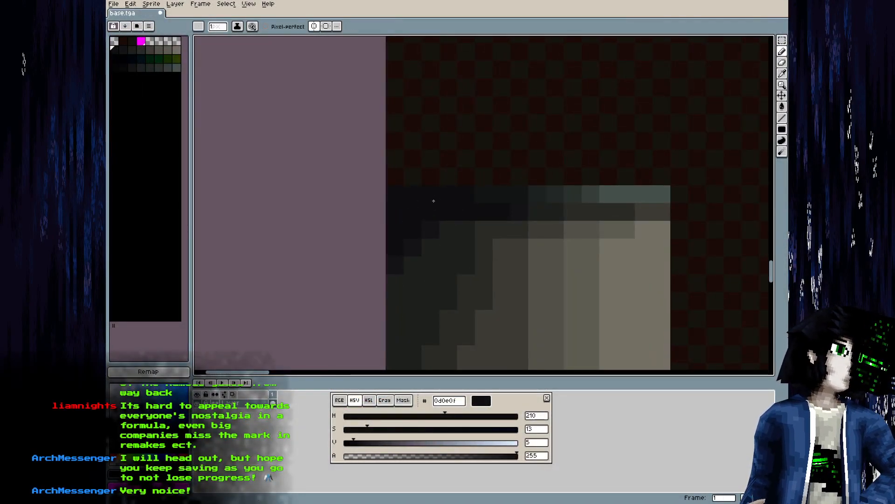
alt+click(435, 232)
mouse_move(448, 228)
mouse_down()
mouse_move(484, 310)
mouse_move(446, 319)
mouse_move(469, 220)
mouse_move(456, 263)
mouse_move(475, 227)
mouse_move(489, 242)
mouse_up()
Blend the post's upper shadow into the lighter tones with 1c1f1b, and inspect the post from several sides in Blender
alt+click(463, 245)
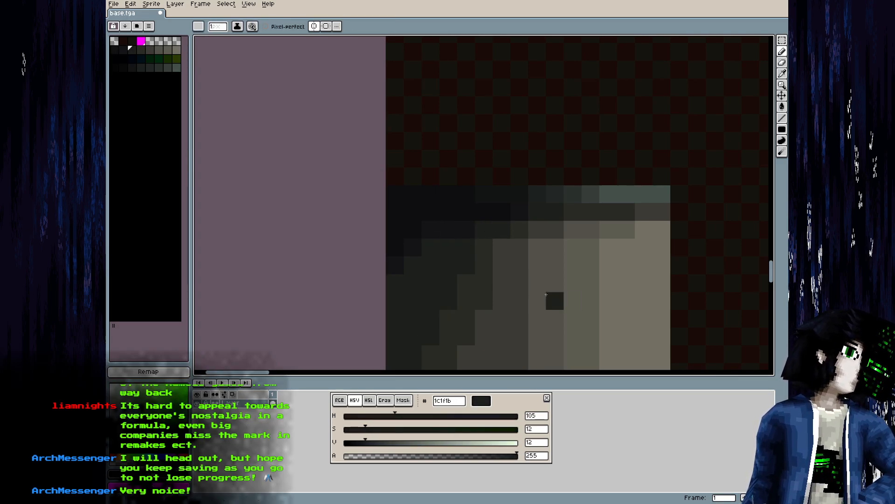
scroll(564, 251, down, 2)
scroll(492, 286, down, 2)
scroll(517, 260, up, 4)
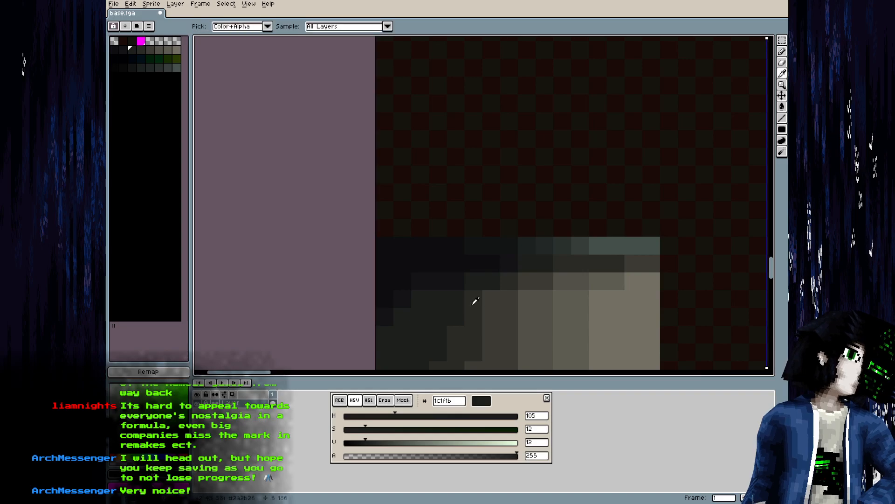
alt+click(490, 301)
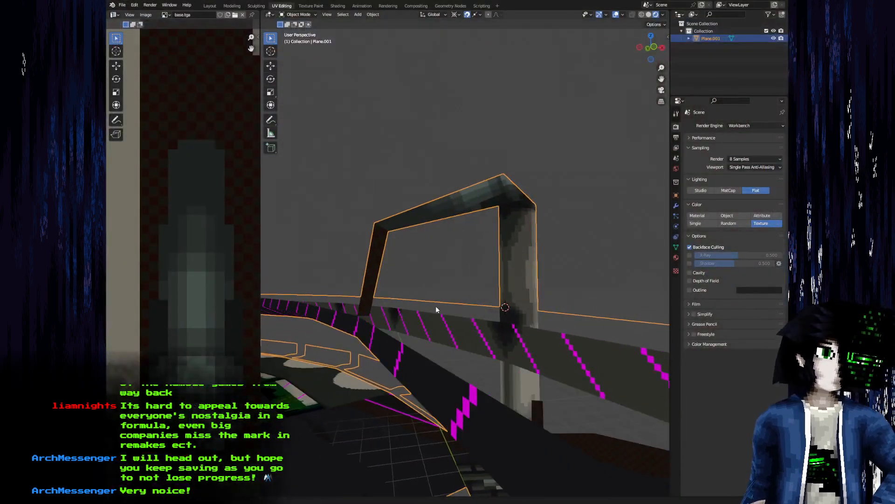
drag(435, 306, 354, 304)
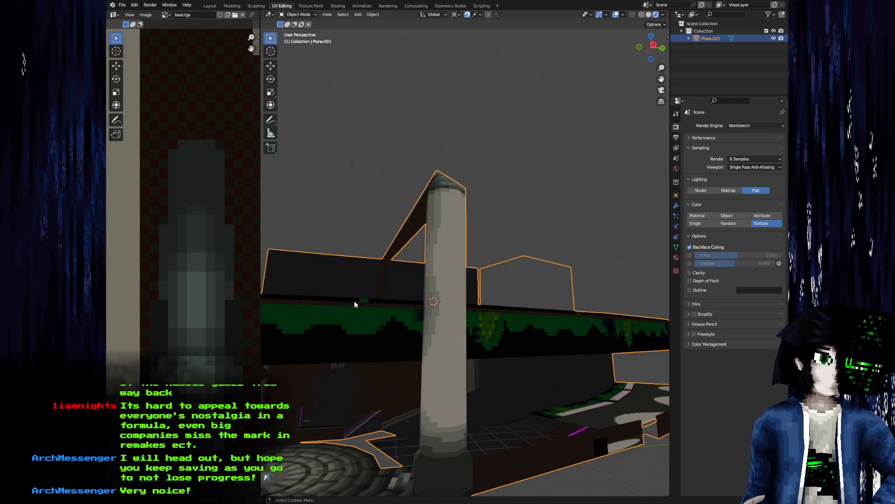
drag(354, 304, 428, 317)
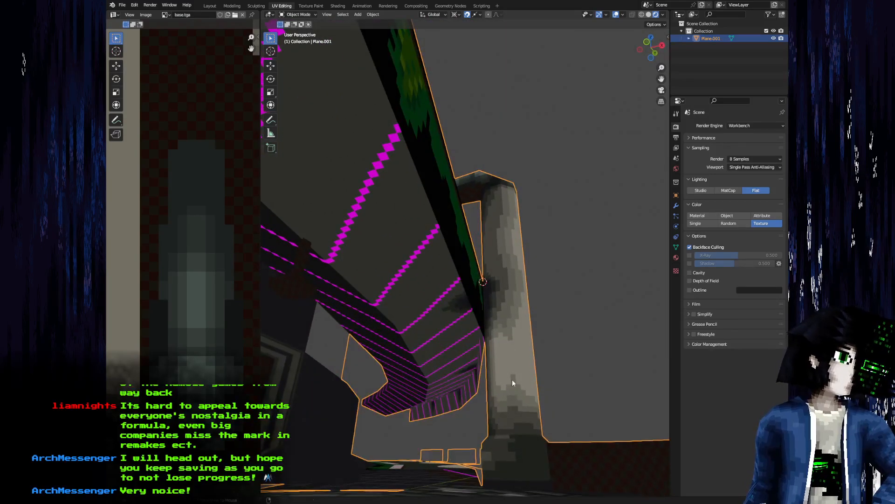
Return to the texture and set the post's second-lightest beige palette shade to 5e5c53
key(alt+Tab)
click(168, 50)
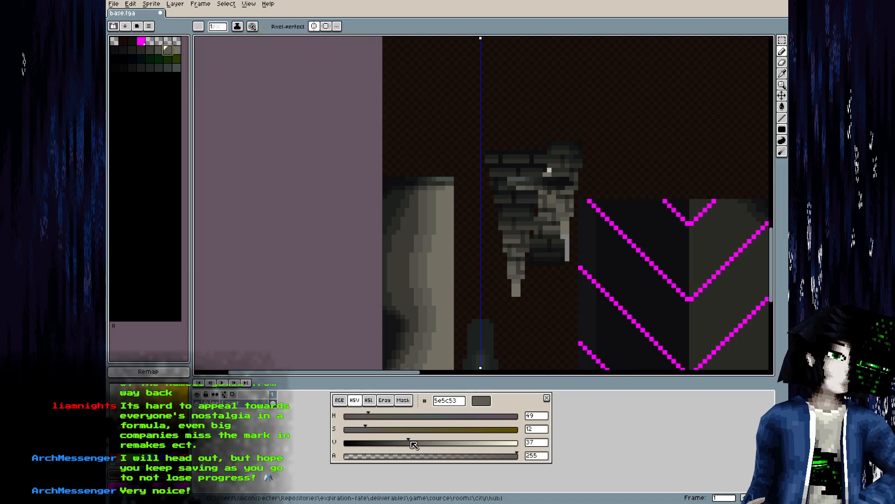
scroll(425, 351, up, 3)
key(alt)
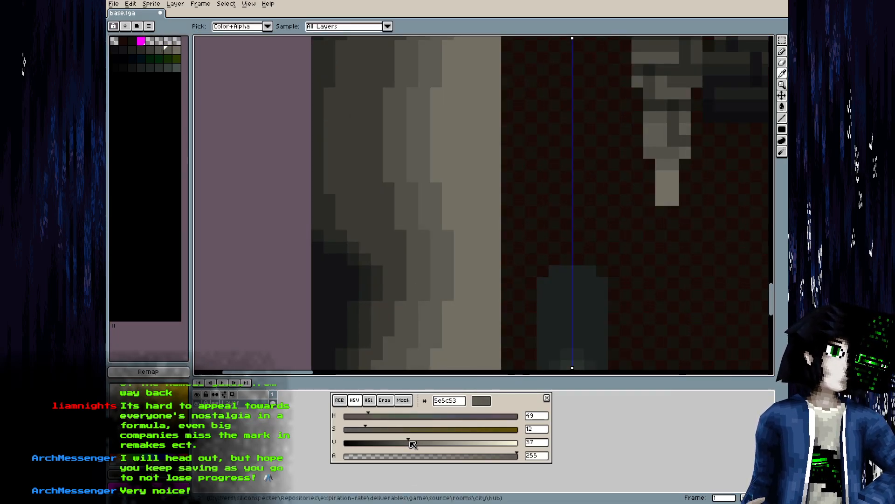
scroll(418, 219, down, 4)
drag(415, 206, 412, 262)
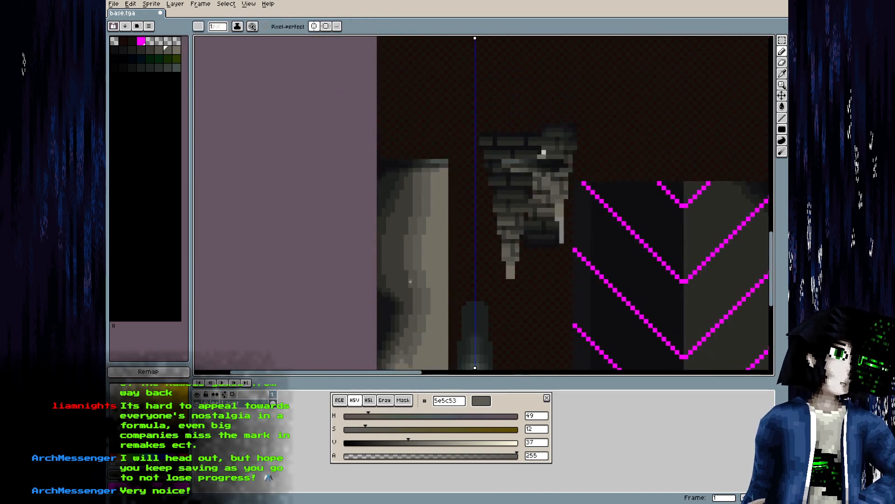
Set the post's mid beige palette shade to 4a4841 and its lightest to 6b685d, and view the result in Blender
scroll(411, 260, up, 3)
alt+click(409, 313)
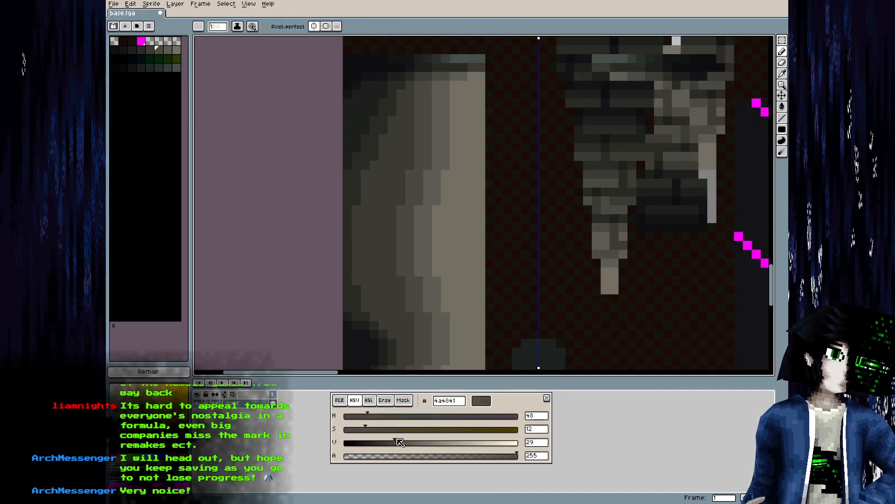
scroll(405, 242, down, 3)
scroll(419, 232, up, 2)
alt+click(418, 232)
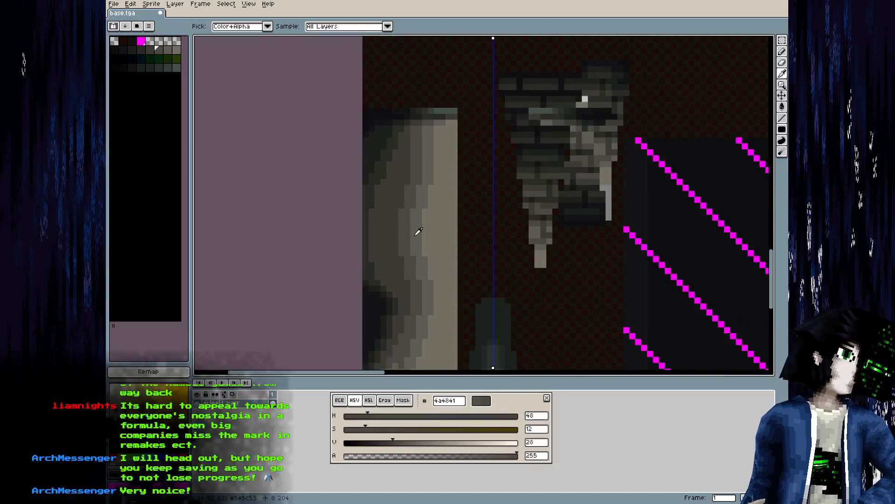
alt+click(431, 236)
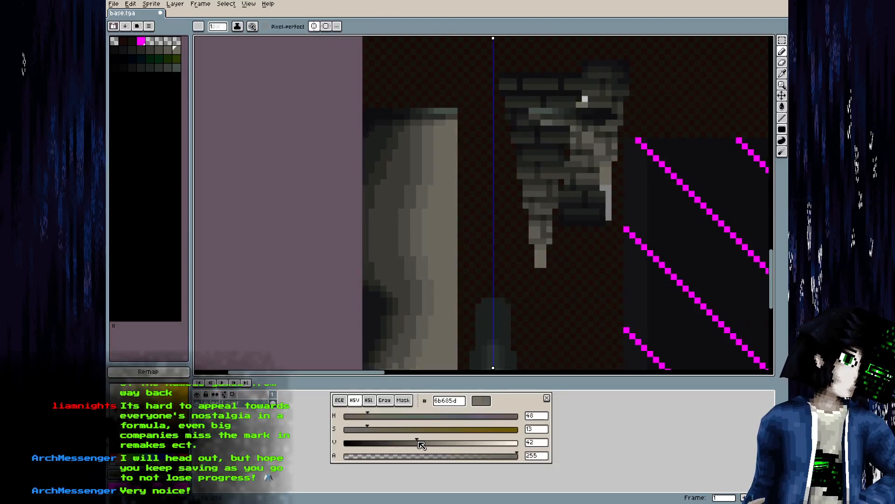
key(alt+Tab)
drag(335, 299, 437, 217)
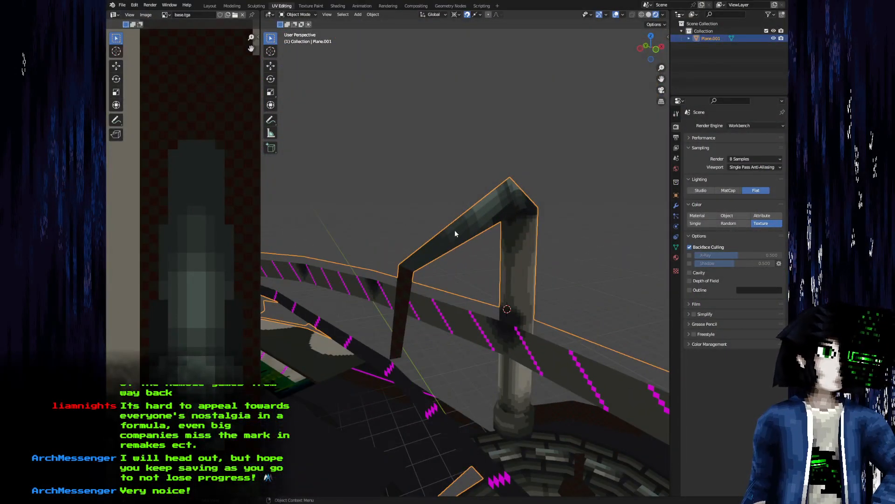
Extend the 2a302d centre highlight upward along the arm's texture with mirrored strokes, and save
key(alt+Tab)
scroll(397, 264, down, 1)
drag(498, 222, 471, 69)
scroll(407, 172, up, 4)
drag(407, 172, 370, 208)
alt+click(512, 191)
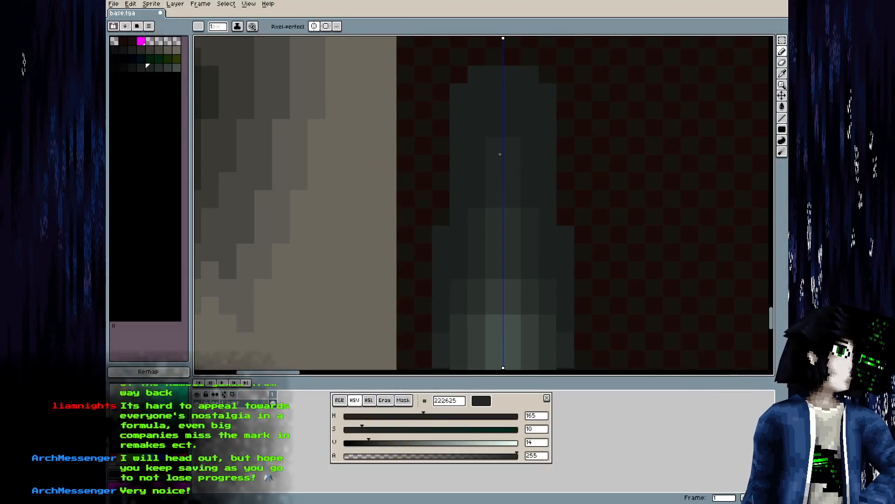
alt+click(493, 218)
drag(491, 208, 494, 162)
key(ctrl+s)
key(Return)
Reload the texture in Blender and examine the arm's extended highlight
key(alt+Tab)
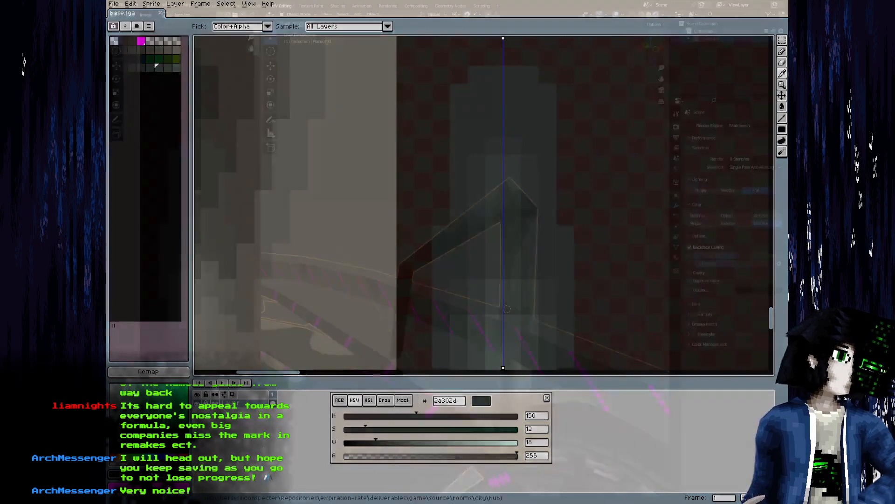
key(alt+r)
mouse_move(355, 371)
mouse_down()
mouse_move(346, 396)
mouse_move(374, 372)
mouse_up()
Carry the arm's mirrored centre highlight closer to the tip with 222625, followed by 2a302d beneath it
key(alt+Tab)
alt+click(480, 154)
drag(494, 119, 494, 110)
alt+click(504, 164)
click(494, 146)
Extend the arm's brighter 353d3a core upward, flank it with mirrored 2a302d columns, save, and check the arm in Blender
alt+click(492, 294)
drag(493, 271, 494, 216)
alt+click(476, 285)
drag(477, 272, 480, 199)
alt+click(478, 184)
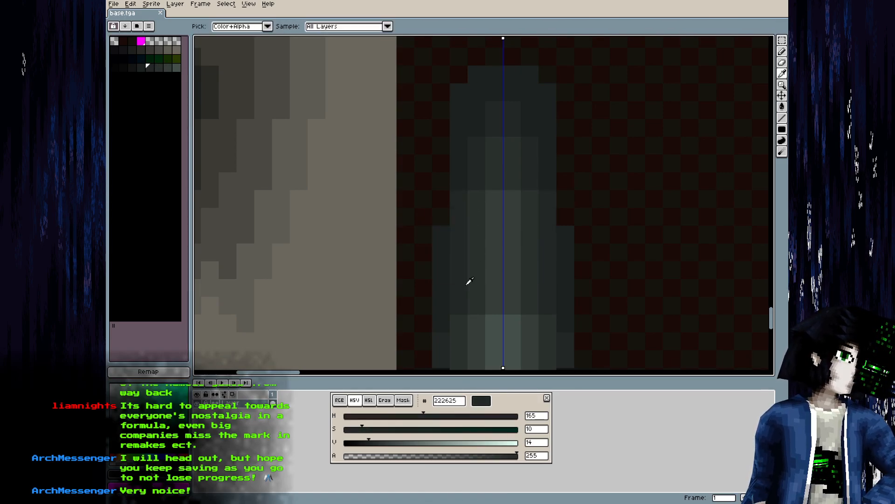
key(alt+Tab)
drag(358, 374, 360, 337)
Extend the arm's mirrored 2a302d centre highlight closer to the tip, save, and examine the arm in Blender
key(alt+Tab)
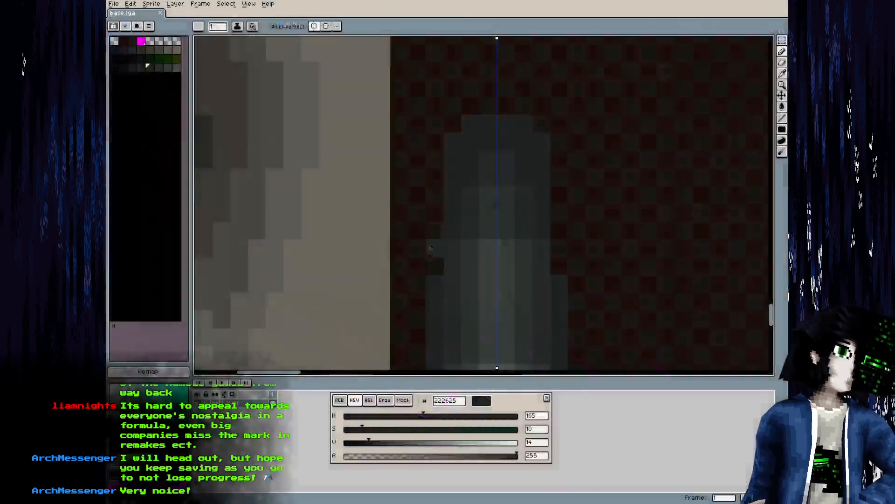
alt+click(485, 172)
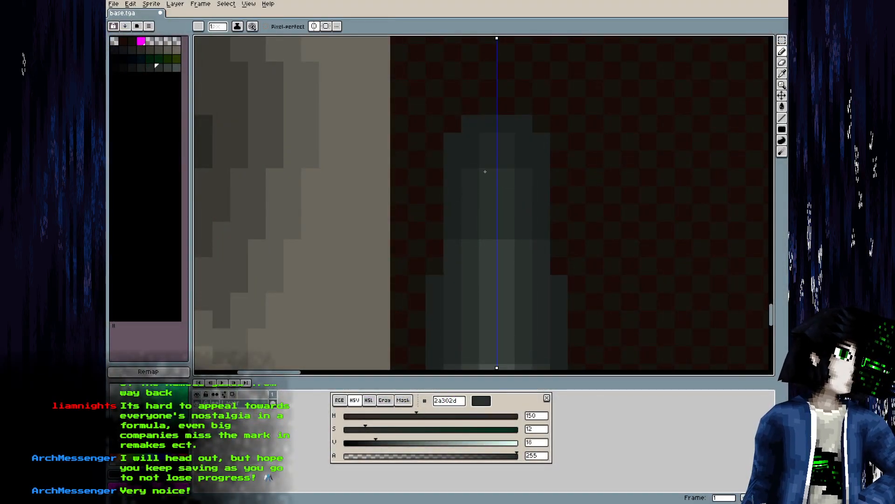
key(ctrl+s)
key(alt+Tab)
drag(473, 250, 443, 363)
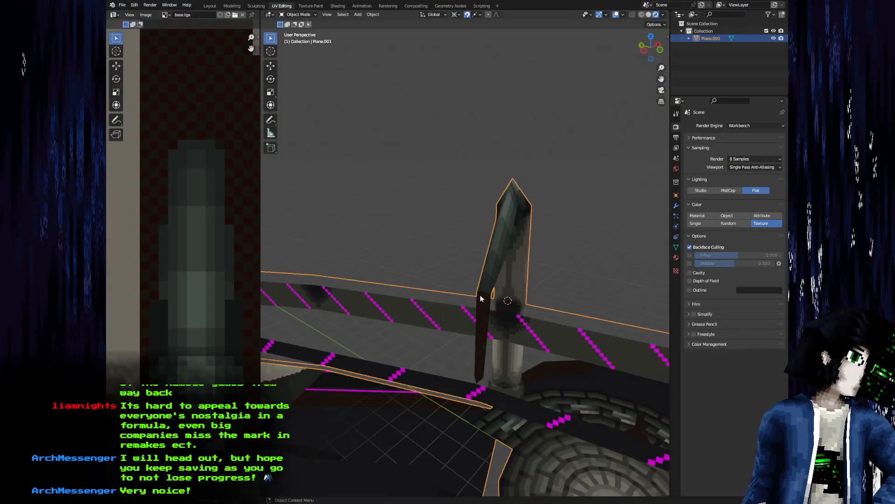
drag(485, 303, 468, 286)
Highlight the arm tip's end row with mirrored 353d3a at the centre and 2a302d on either side
key(alt+Tab)
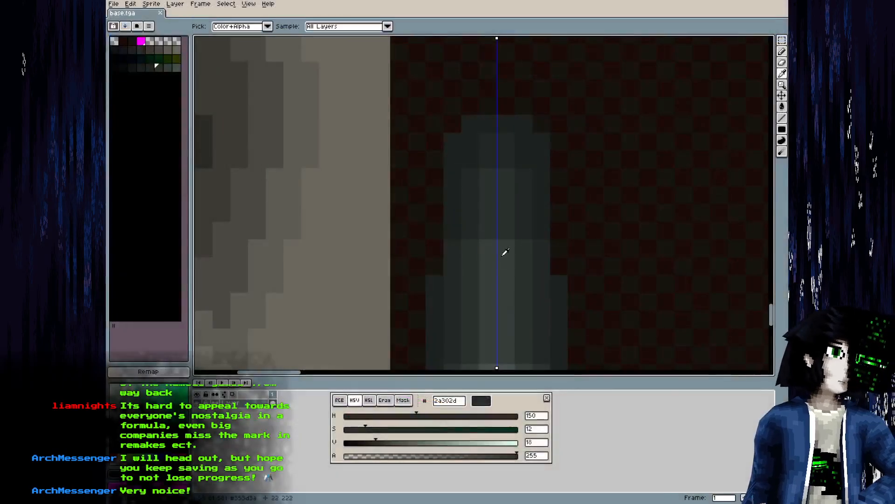
alt+click(492, 262)
click(489, 122)
alt+click(489, 178)
click(483, 136)
key(ctrl+y)
key(ctrl+y)
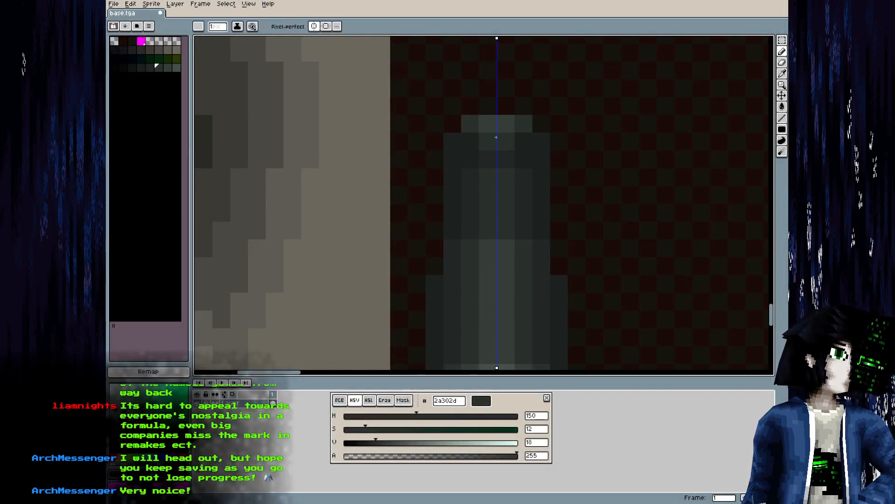
alt+click(473, 184)
Save the texture, reload it in Blender, and examine the highlight on the arm's tip
key(ctrl+s)
scroll(501, 174, down, 6)
drag(501, 174, 485, 192)
key(alt+Tab)
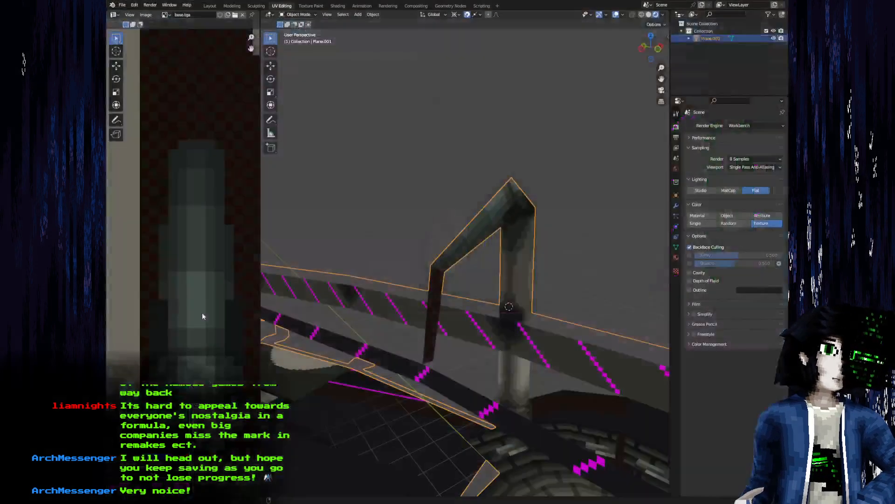
key(alt+r)
mouse_move(427, 309)
mouse_down()
mouse_move(401, 308)
mouse_move(412, 308)
mouse_up()
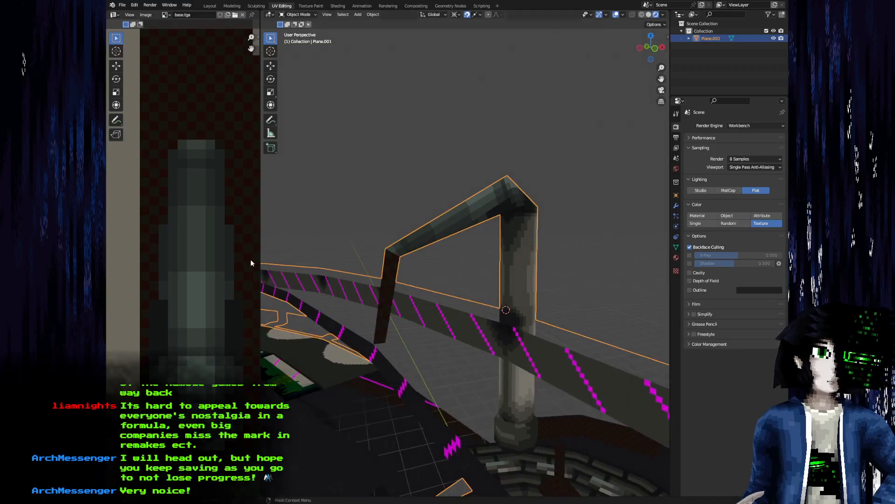
Select the faces of the arm's downward segment in Edit Mode to locate their UVs on the texture
key(Tab)
click(391, 261)
drag(178, 194, 178, 335)
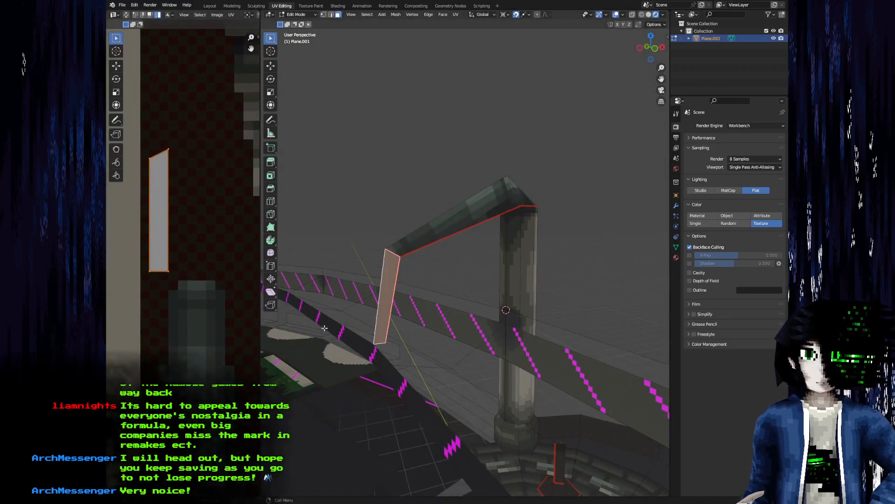
drag(324, 330, 284, 305)
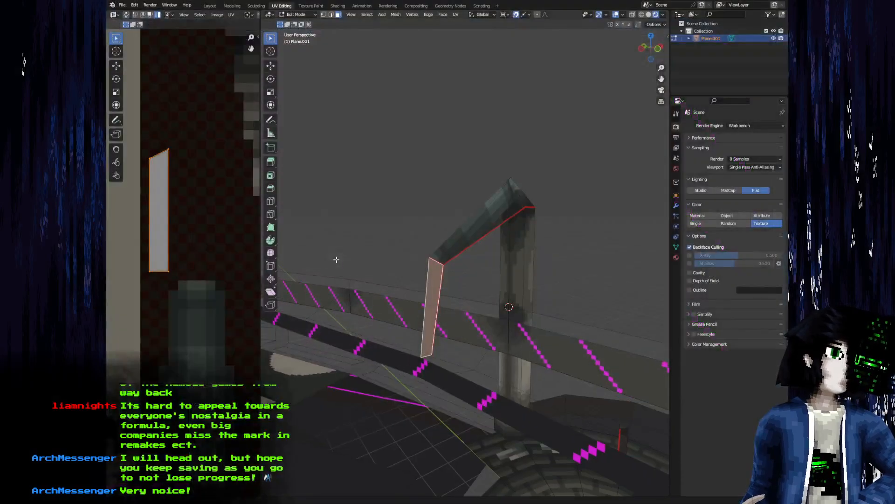
drag(336, 259, 320, 265)
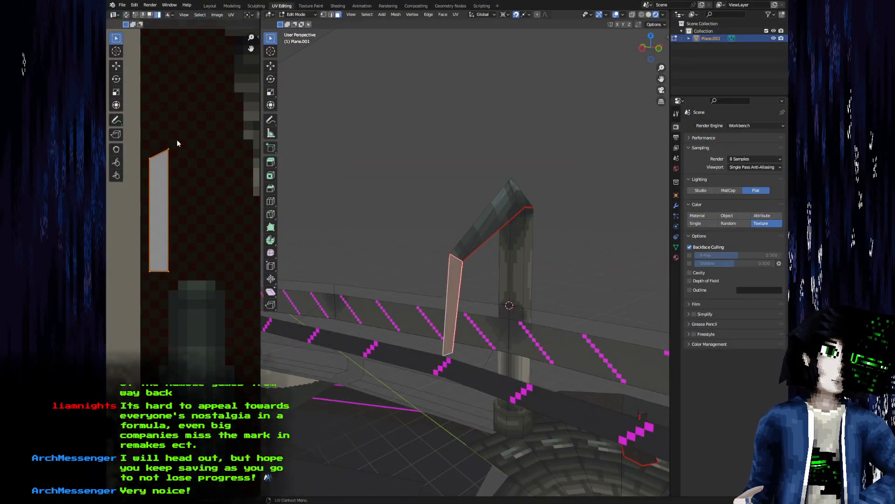
drag(445, 258, 410, 246)
shift+click(600, 188)
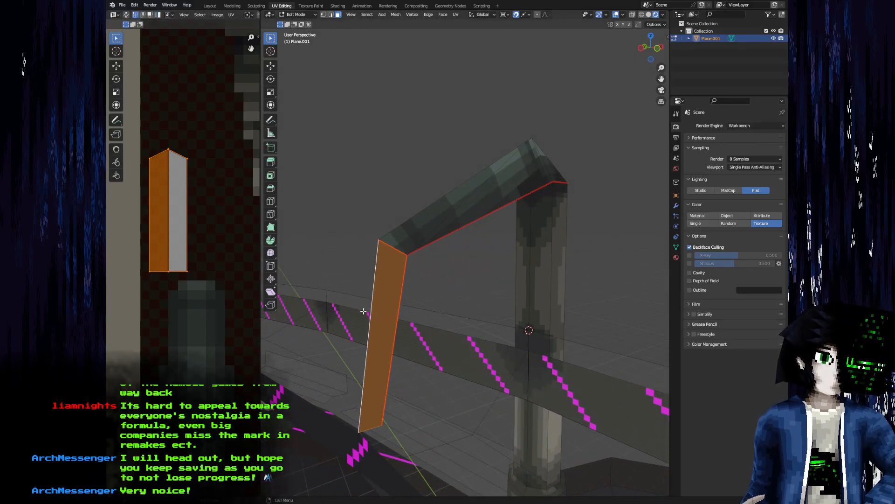
click(387, 301)
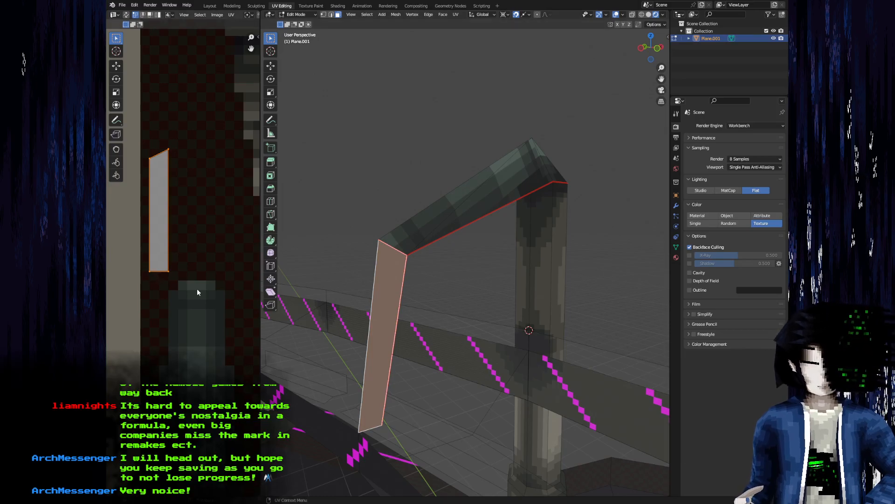
Centre the symmetry axis on the downward segment's UVs, paint a mirrored 353d3a pair at the base, save, and reload in Blender
key(alt+Tab)
drag(536, 151, 510, 202)
scroll(510, 202, up, 3)
alt+click(522, 254)
click(464, 219)
key(ctrl+z)
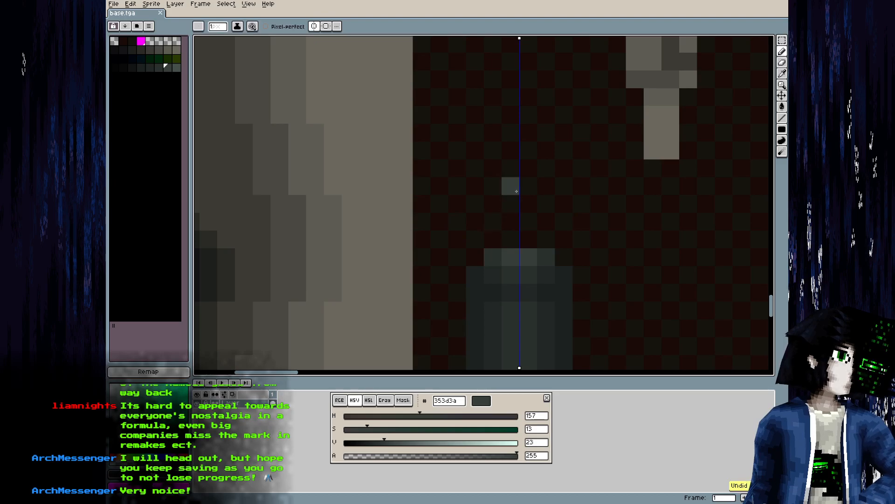
drag(520, 38, 501, 40)
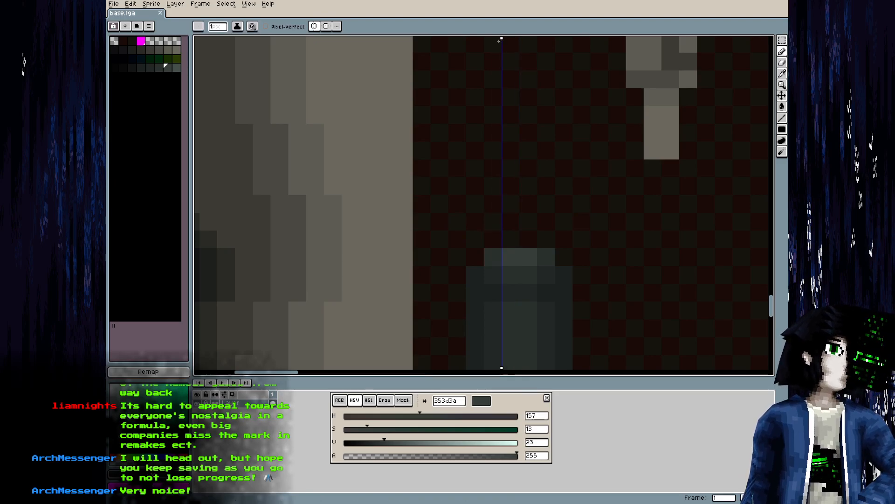
click(457, 221)
key(ctrl+s)
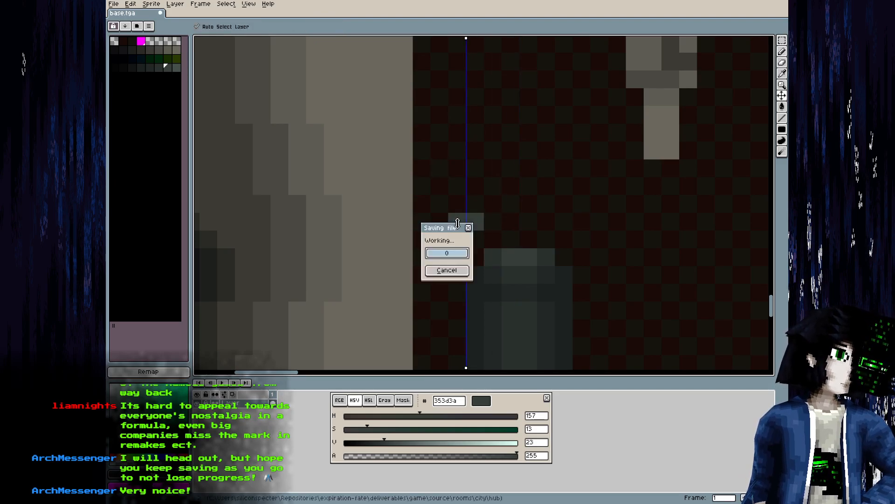
key(alt+Tab)
key(alt+r)
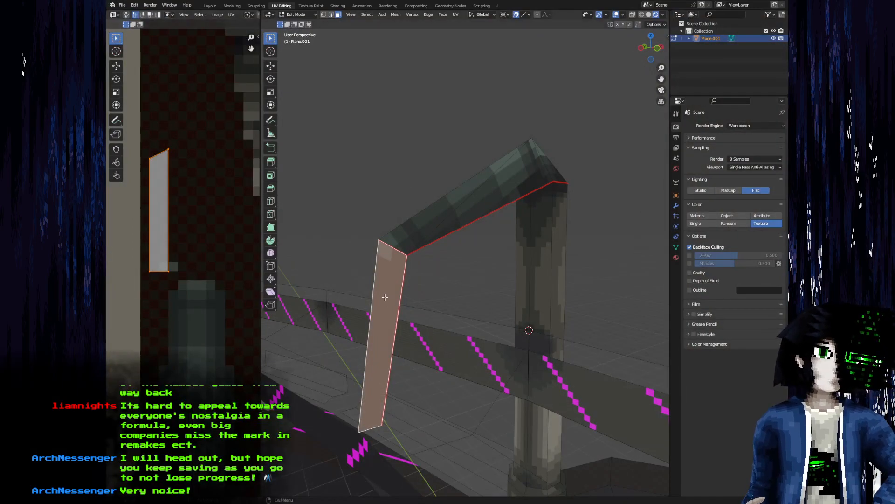
Continue the downward segment's centre column above the 353d3a pair with progressively darker mirrored shades, ending in 1d211f
key(alt+Tab)
key([)
click(457, 206)
key([)
click(457, 177)
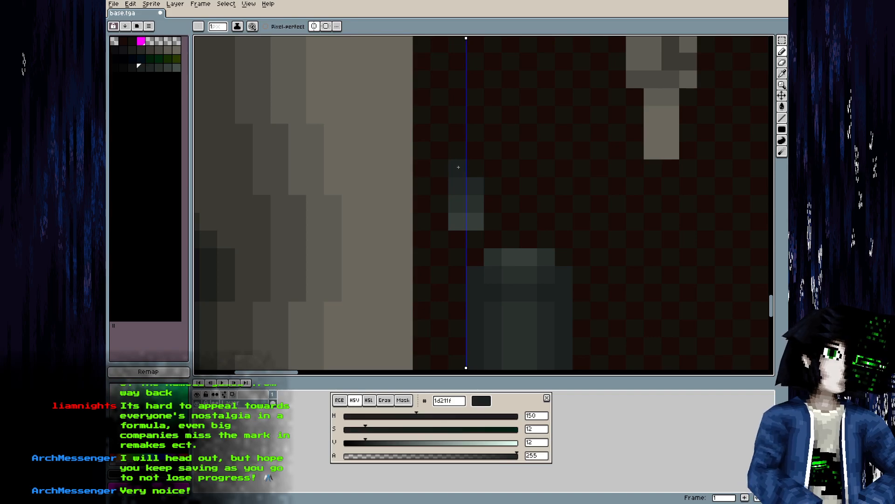
Flank the downward segment's centre column with mirrored darker shades, save, and inspect the arm in Blender
click(443, 218)
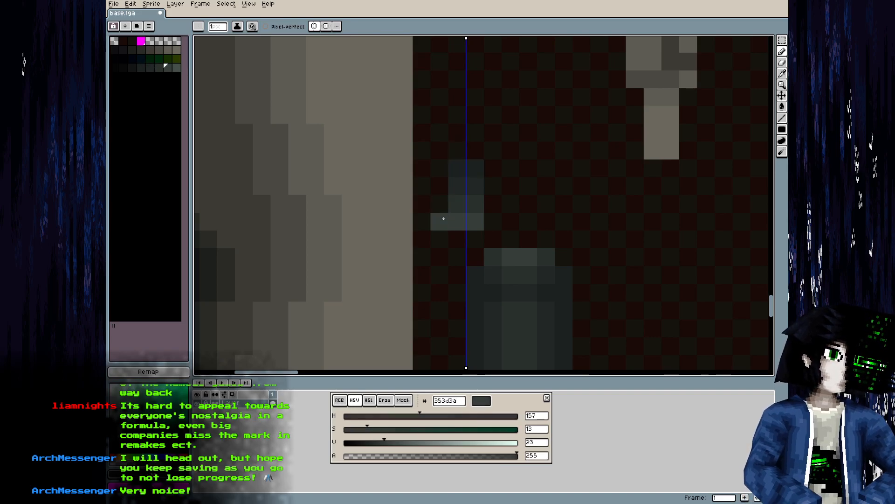
click(442, 167)
key([)
key(])
drag(456, 151, 456, 132)
key([)
key(])
key(ctrl+s)
key(alt+Tab)
key(Tab)
mouse_move(354, 344)
mouse_down()
mouse_move(410, 304)
mouse_move(369, 334)
mouse_up()
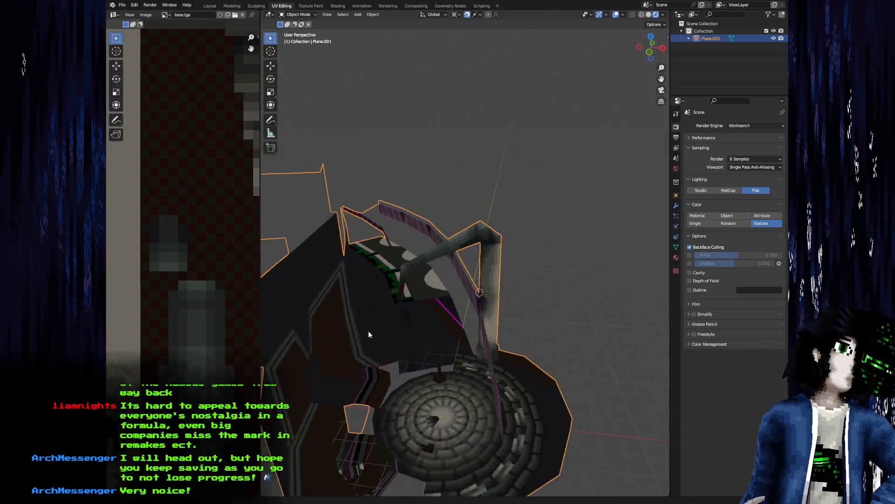
Set the downward segment's dark flank shade to 121413, save, and examine the arm from several angles in Blender
key(alt+Tab)
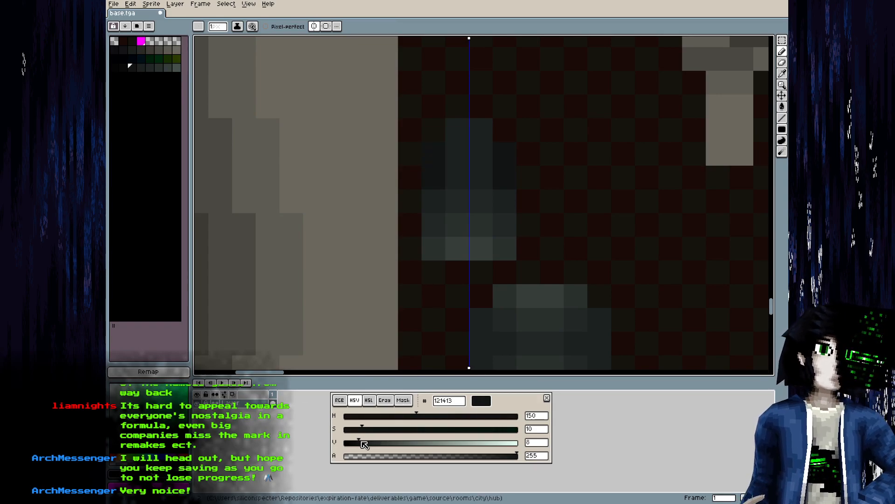
key(ctrl+s)
key(alt+Tab)
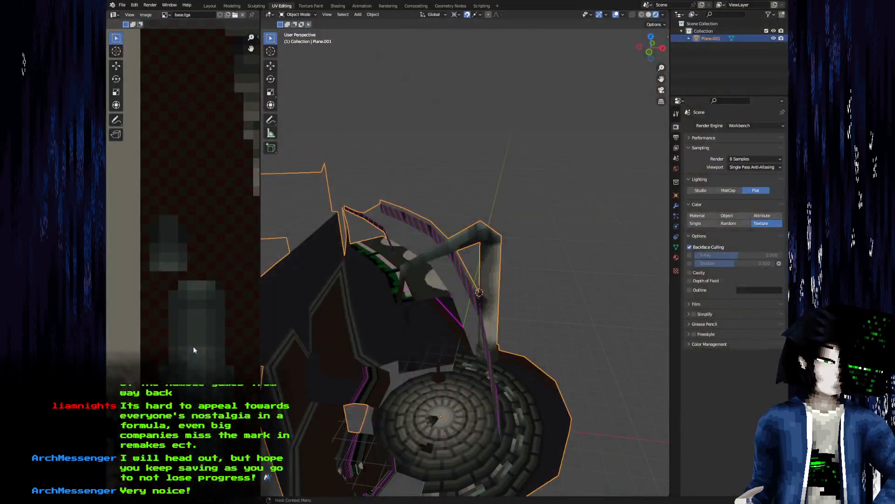
drag(385, 333, 426, 330)
scroll(415, 307, up, 4)
scroll(419, 297, down, 3)
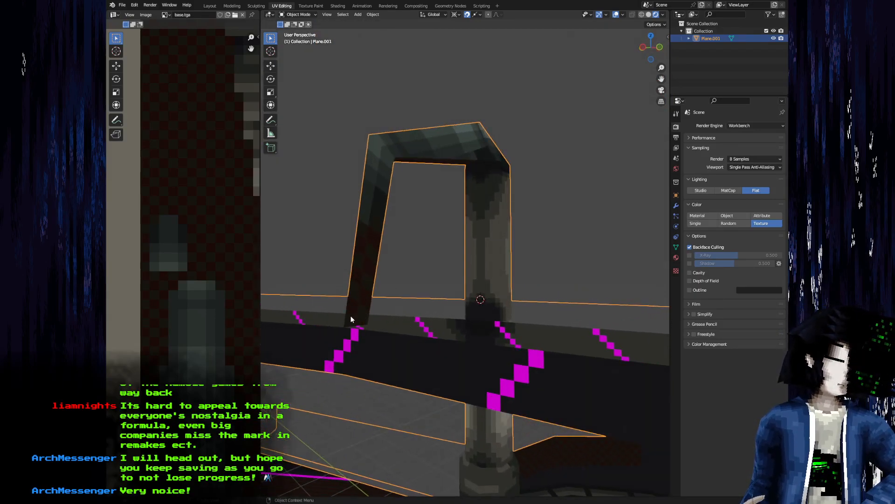
Try 040505 pixels a few rows above the downward segment's gradient, save, and check their placement in Blender
key(alt+Tab)
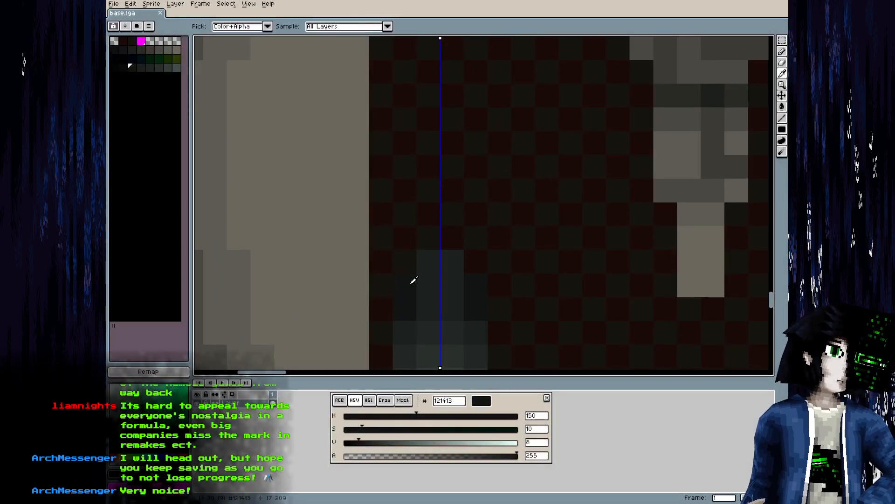
alt+click(407, 264)
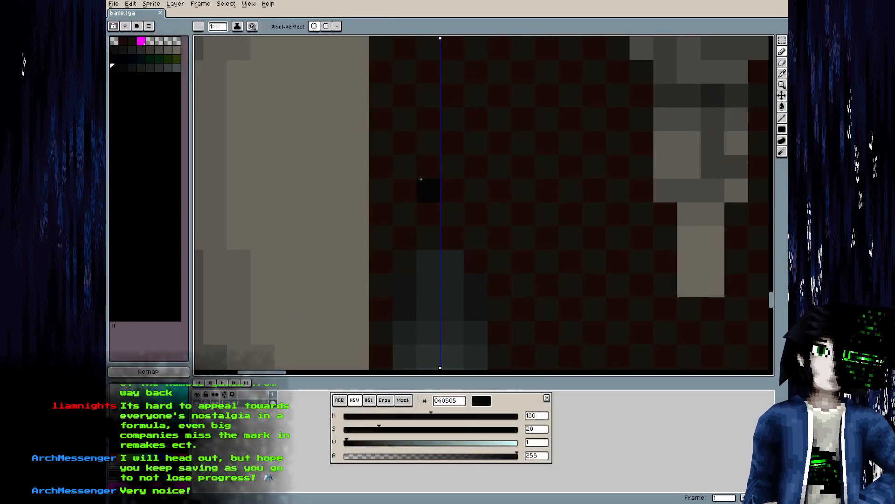
key(ctrl+s)
key(alt+Tab)
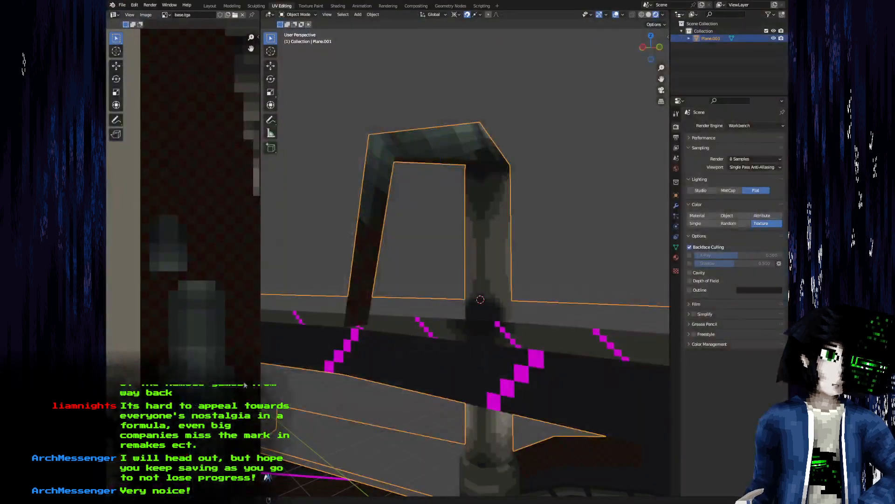
Paint a mirrored column from a 040505 end row down to the segment's gradient, blending through slightly lighter dark shades
key(alt+Tab)
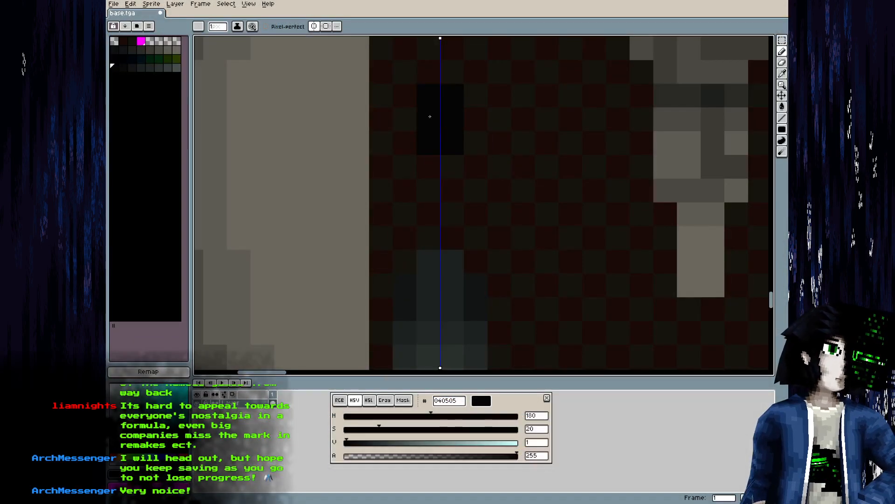
drag(429, 130, 429, 240)
key(bracketleft)
key(bracketright)
key(bracketright)
key(bracketright)
key(bracketright)
drag(428, 240, 423, 175)
Set the second-darkest shade to 0b0d0b with value 5, save, and inspect the downward segment in Blender
key(bracketleft)
key(bracketleft)
key(bracketright)
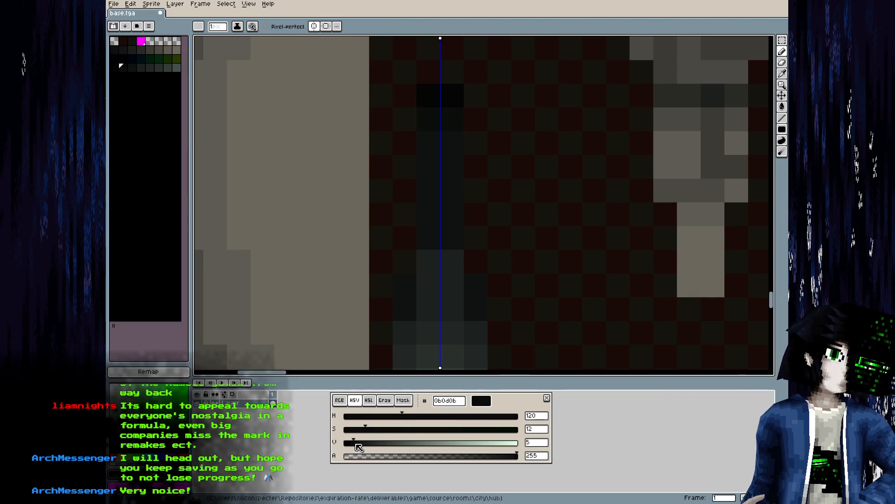
scroll(452, 237, down, 4)
key(ctrl+s)
key(alt+Tab)
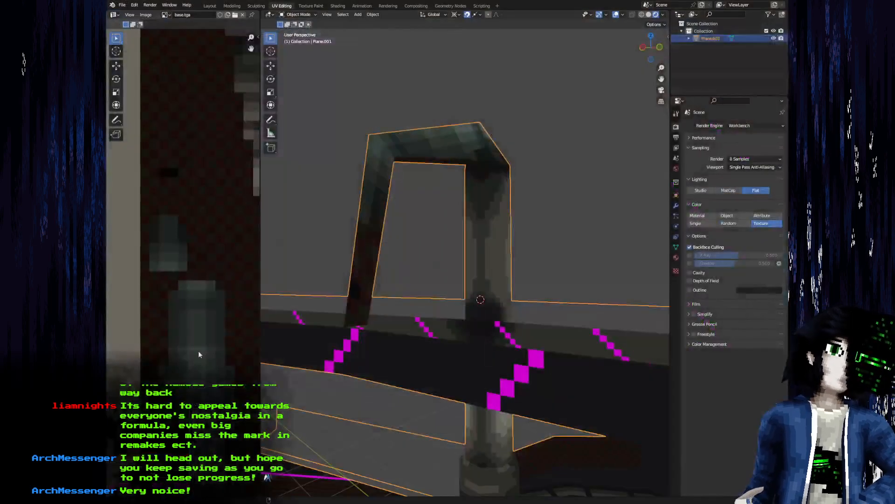
drag(357, 344, 423, 340)
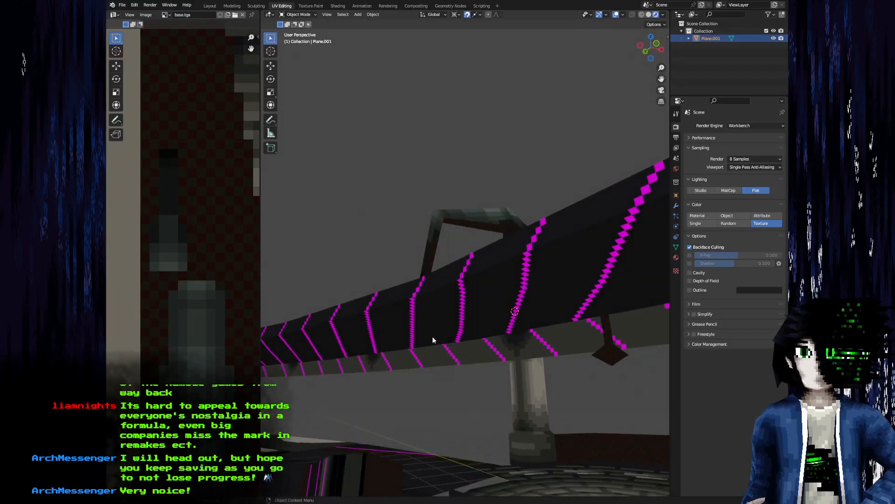
Extend darker mirrored flanks alongside the downward segment's dark centre column, and save the texture
key(alt+Tab)
scroll(466, 244, up, 4)
drag(415, 236, 442, 285)
alt+click(425, 302)
alt+click(429, 283)
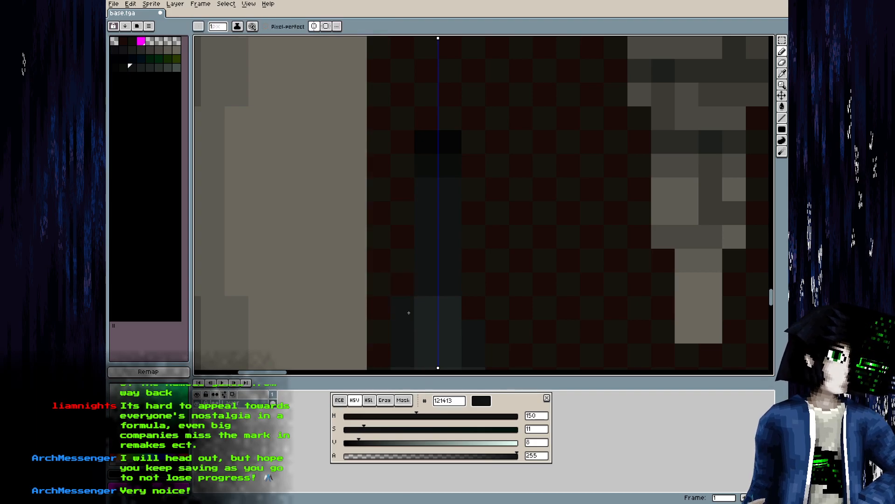
alt+click(428, 150)
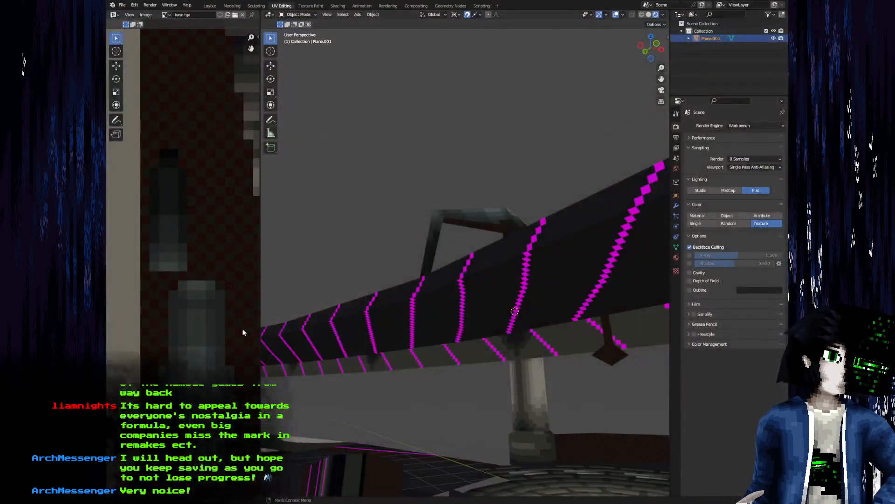
key(s)
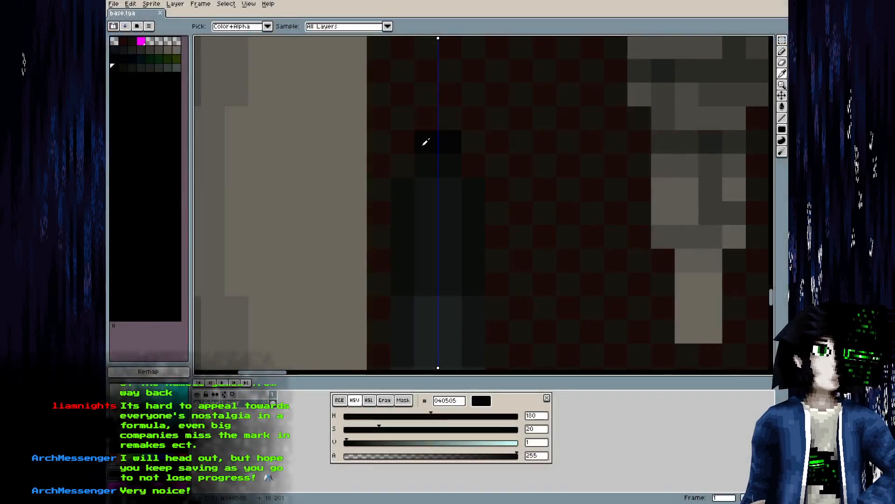
Fill the outer pixels of the downward segment's end row with 040505, and examine the shaded arm in Blender
click(402, 142)
click(474, 142)
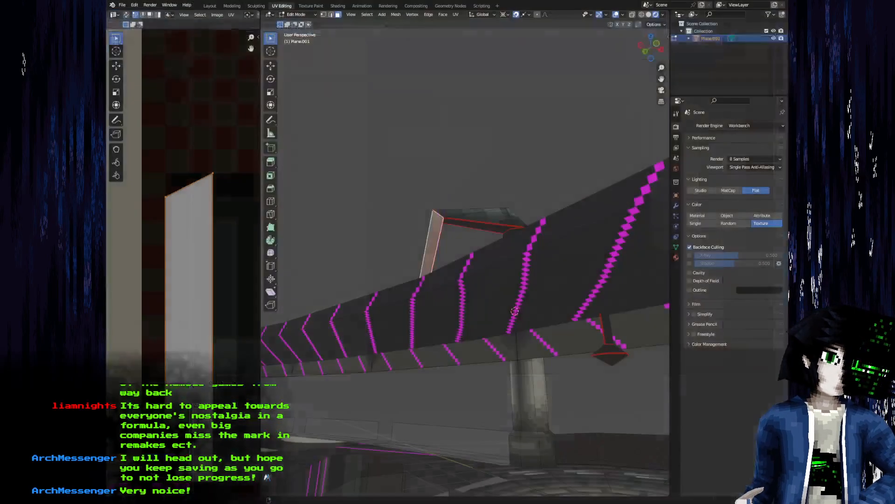
scroll(439, 324, up, 5)
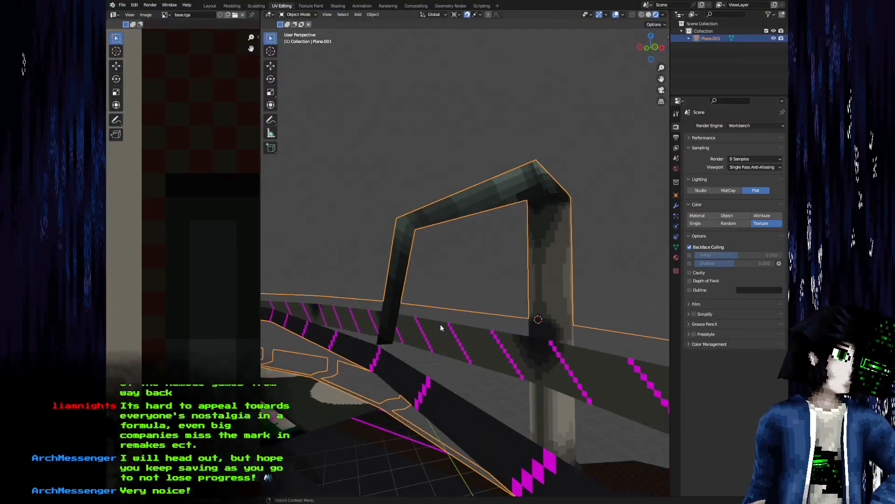
drag(439, 325, 526, 212)
scroll(425, 309, down, 4)
scroll(486, 232, up, 3)
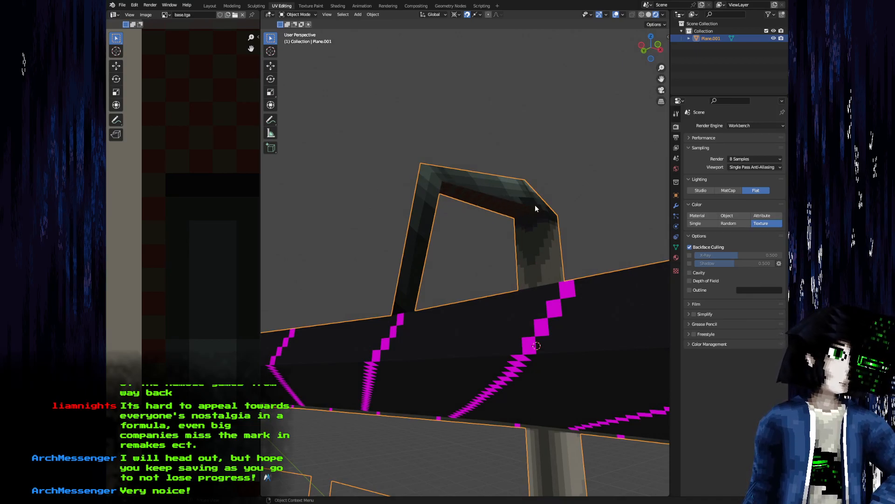
Select the first inner faces of the overhanging arm and its downward segment in Edit Mode, and locate their UVs on the texture
drag(443, 186, 448, 245)
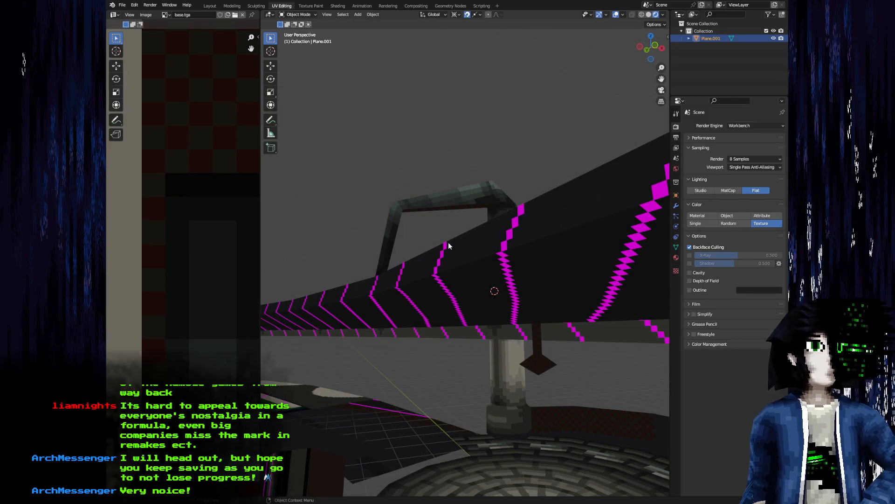
drag(448, 246, 568, 250)
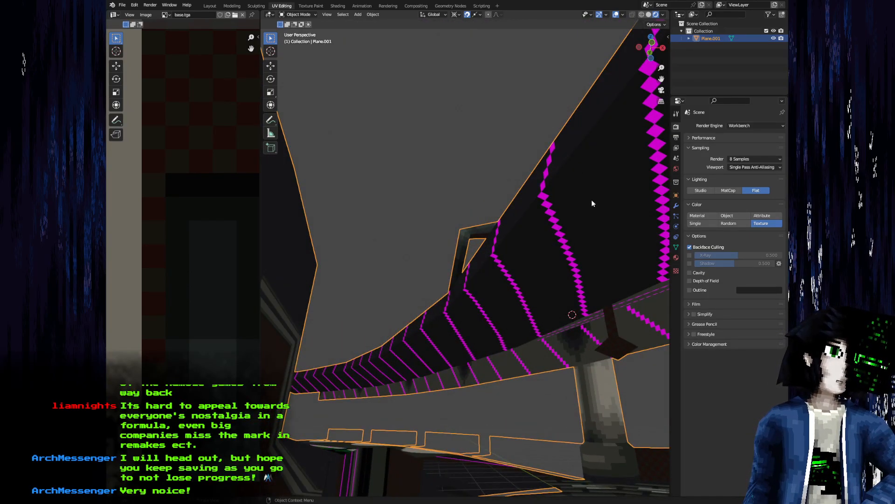
drag(282, 395, 422, 232)
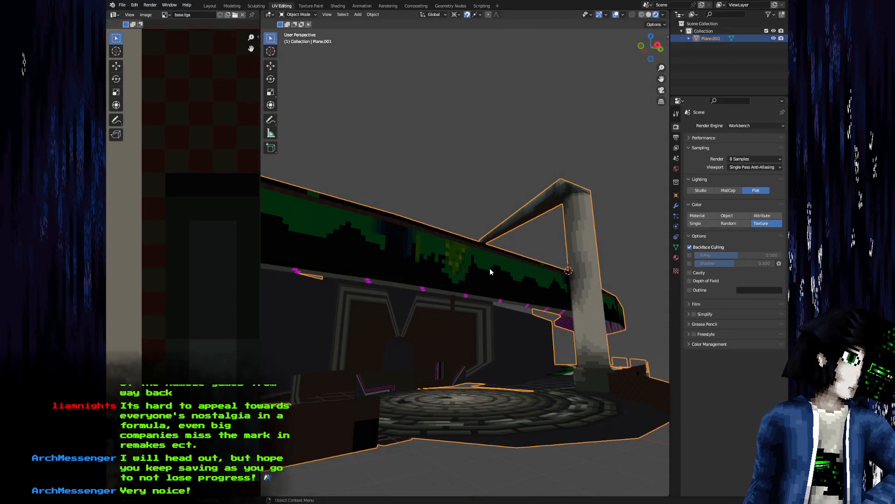
drag(544, 283, 388, 259)
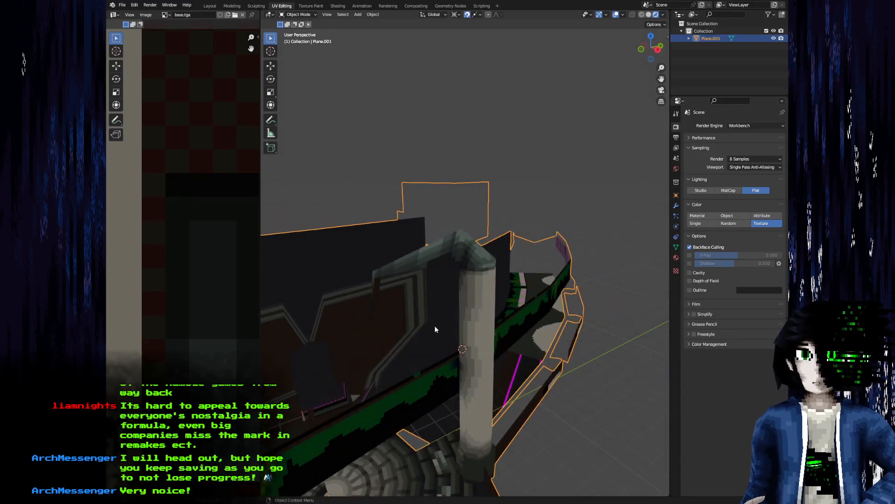
drag(434, 391, 497, 375)
scroll(495, 375, up, 4)
drag(428, 369, 351, 331)
key(Tab)
click(291, 260)
shift+click(306, 250)
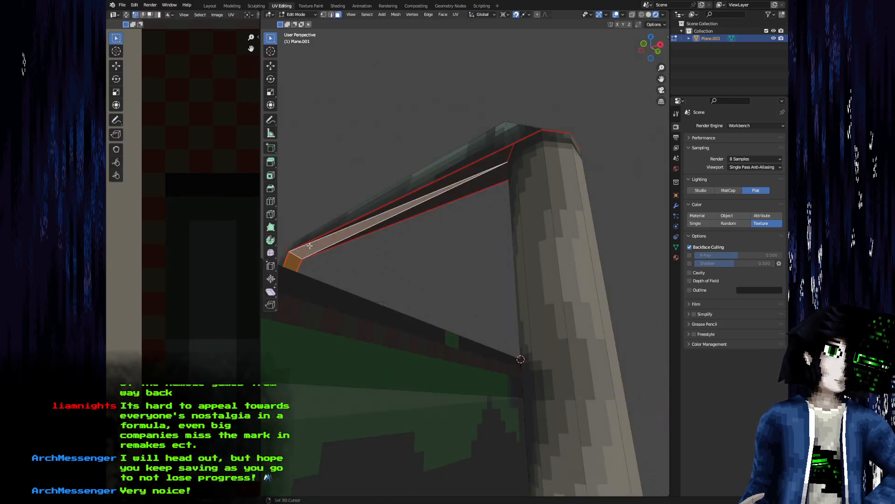
scroll(213, 295, down, 7)
drag(214, 295, 196, 227)
scroll(191, 239, up, 3)
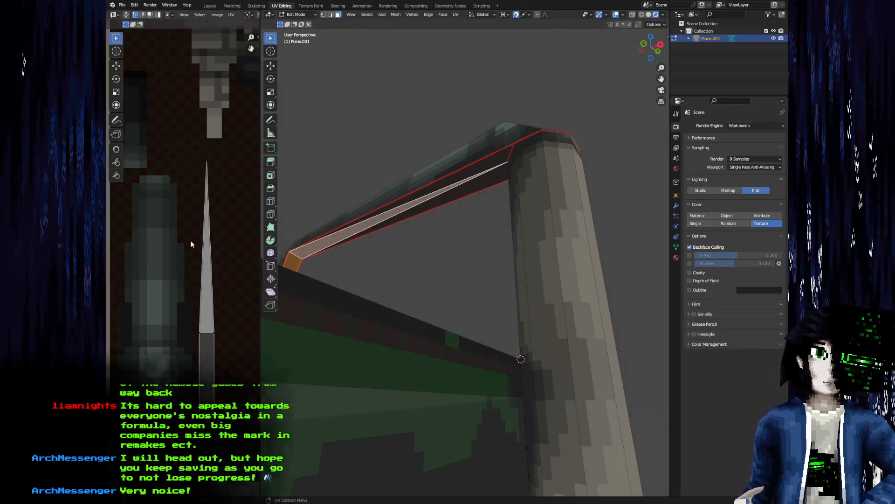
Switch to the texture, turn off symmetry, and paint a two-pixel-wide vertical strip in 1d211f beside the arm's shading for the inner faces
key(alt+Tab)
scroll(313, 121, down, 2)
scroll(352, 227, down, 3)
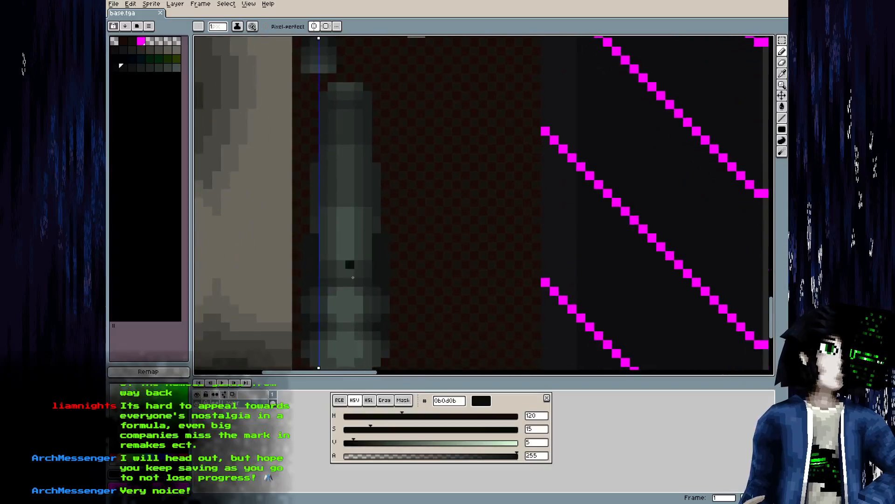
alt+click(385, 300)
scroll(380, 289, down, 2)
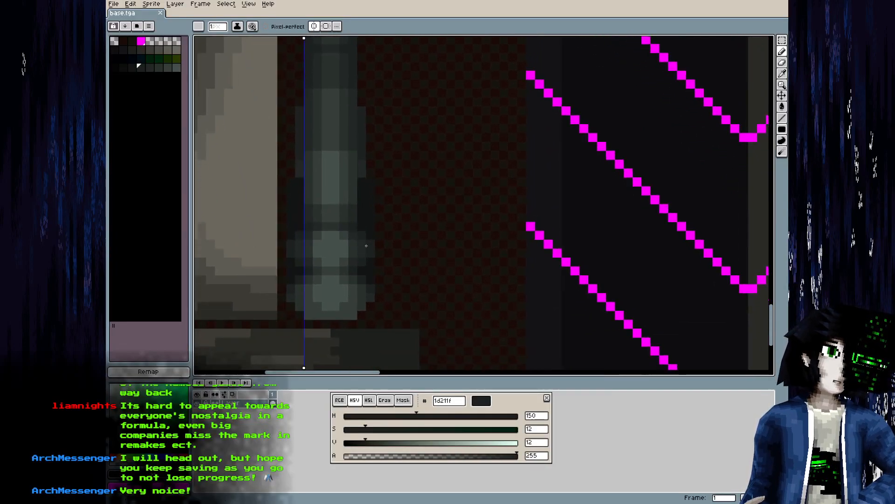
drag(391, 37, 388, 122)
key(ctrl+z)
click(255, 27)
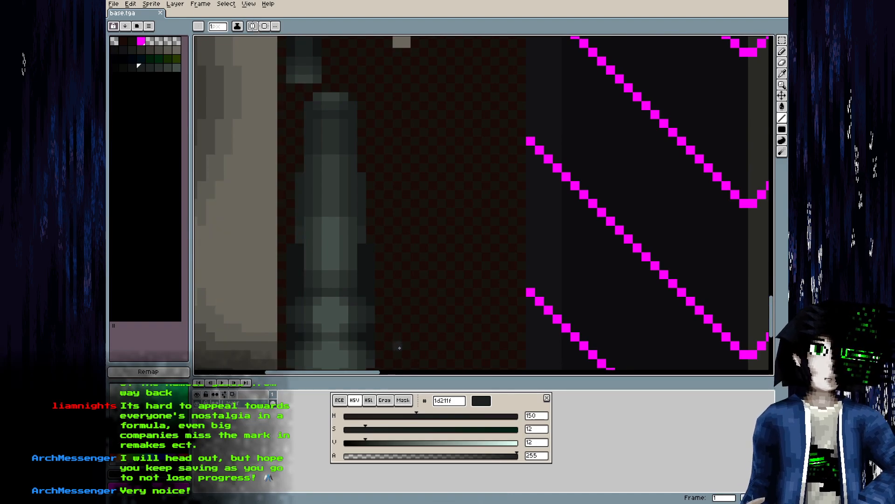
scroll(388, 290, down, 2)
mouse_move(380, 285)
mouse_down()
mouse_move(372, 72)
mouse_move(391, 135)
mouse_move(391, 313)
mouse_up()
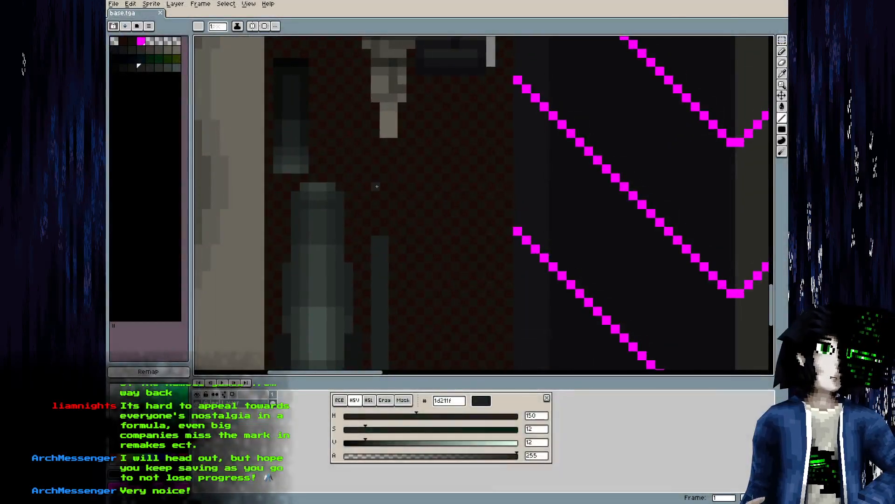
drag(376, 169, 376, 232)
drag(383, 170, 383, 196)
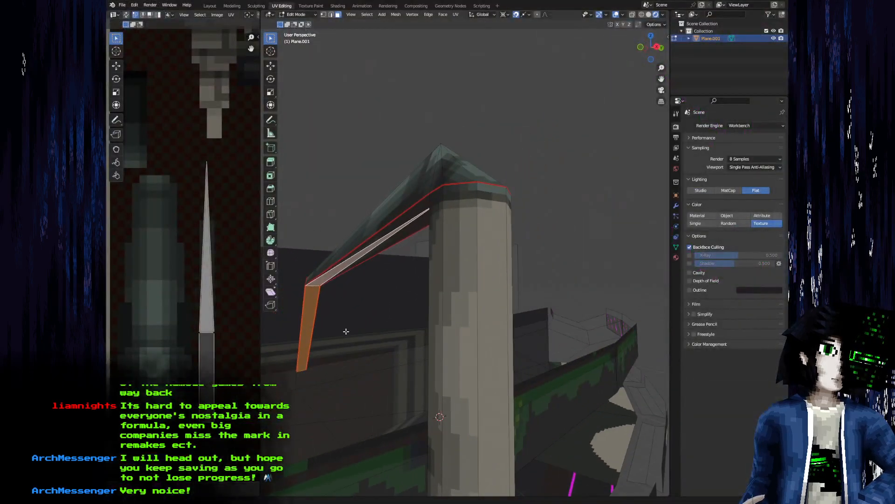
Add the arm's adjoining underside faces to the Blender selection, and widen the upper part of the texture strip to four pixels
drag(364, 321, 369, 313)
shift+click(468, 172)
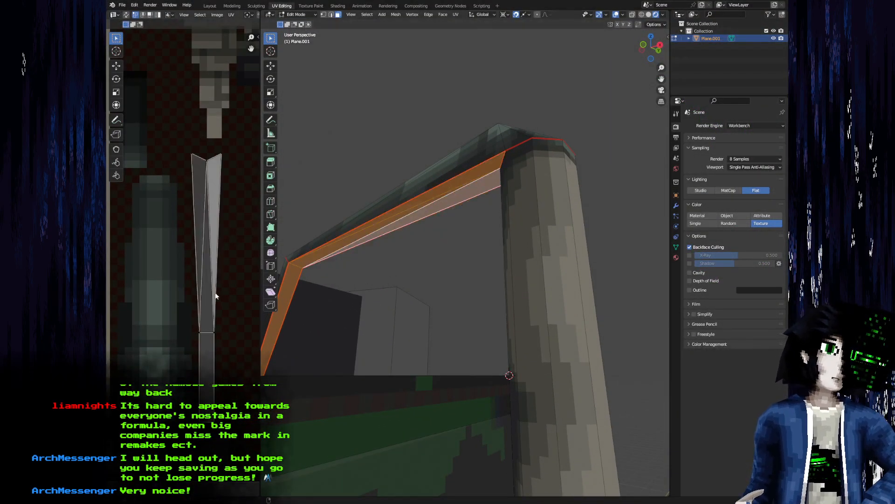
key(Tab)
key(Tab)
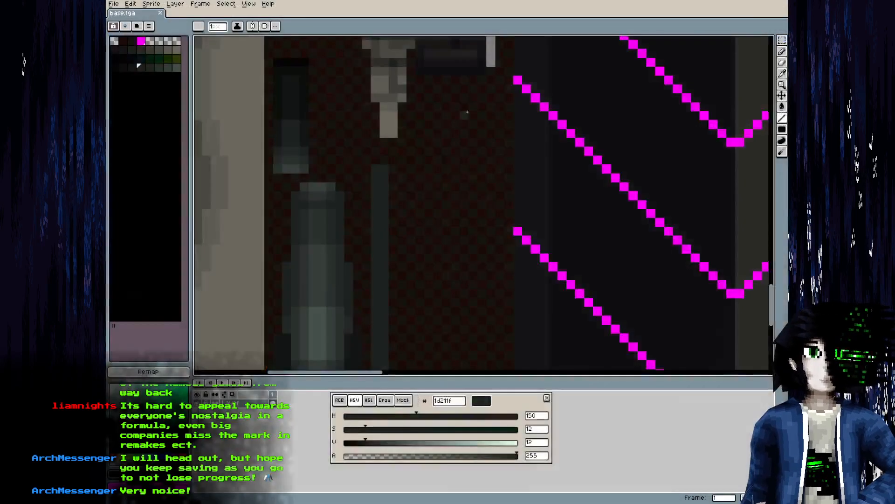
mouse_move(367, 160)
mouse_down()
mouse_move(388, 161)
mouse_move(394, 267)
mouse_up()
drag(366, 161, 367, 275)
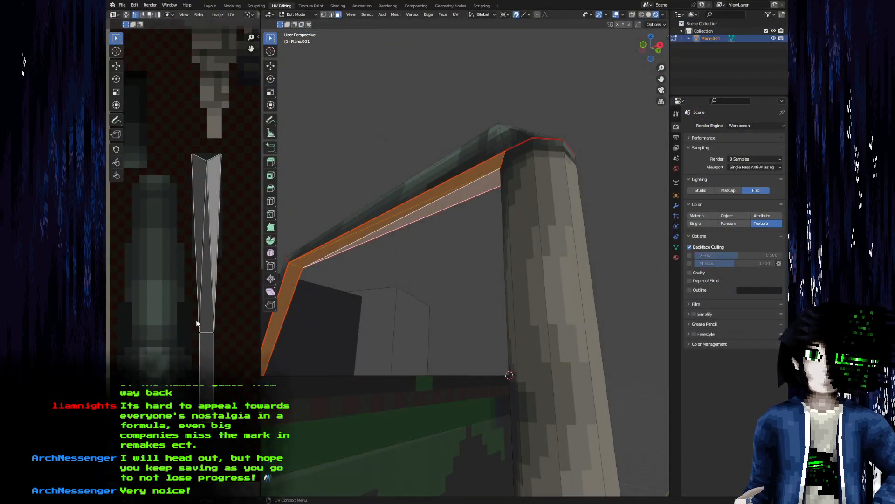
Extend the strip's four-pixel-wide part further down to match the UVs, save the texture, and inspect the arm's underside in Blender
scroll(196, 321, up, 3)
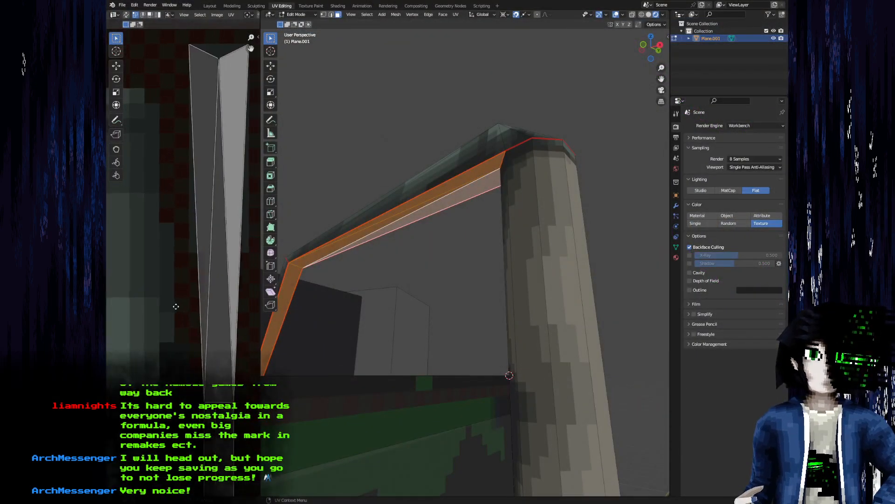
drag(173, 306, 161, 257)
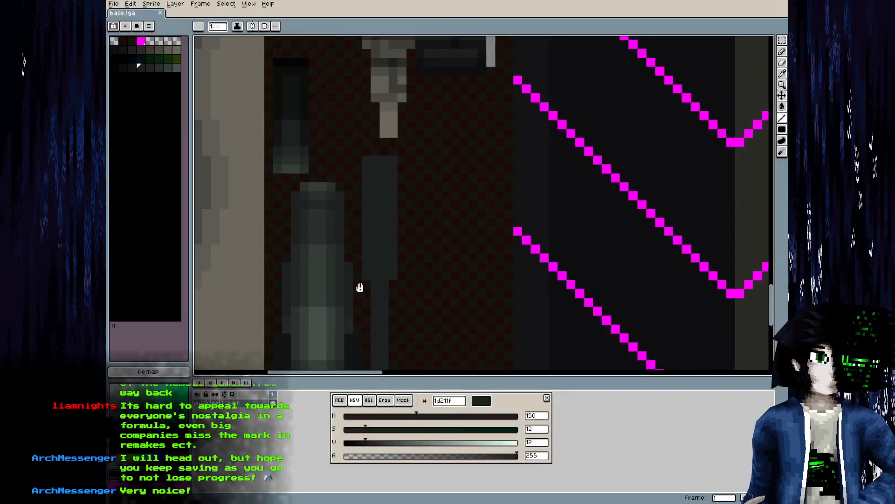
scroll(360, 287, down, 3)
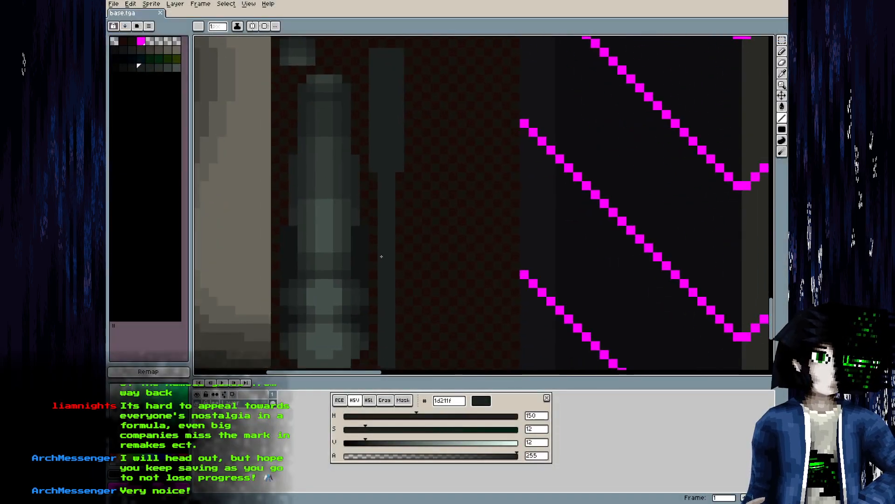
mouse_move(371, 235)
mouse_down()
mouse_move(373, 177)
mouse_move(397, 184)
mouse_up()
drag(394, 258, 399, 259)
key(ctrl+s)
key(alt+Tab)
key(Tab)
drag(376, 308, 460, 211)
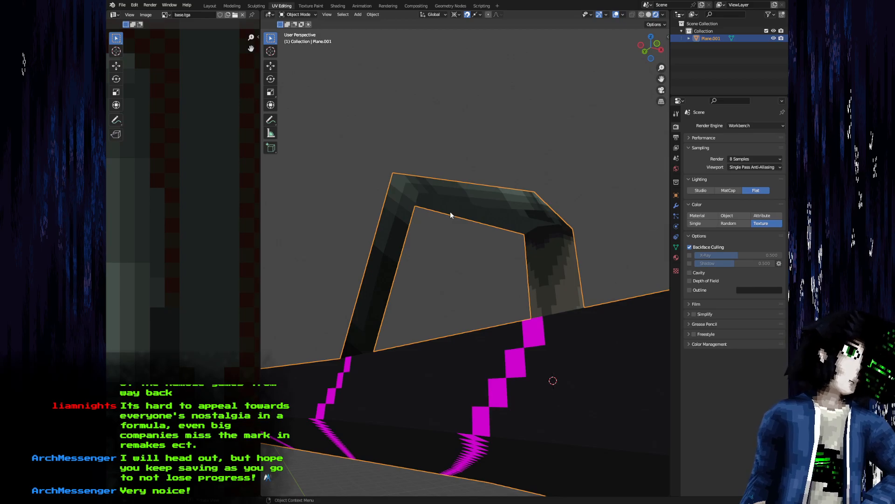
key(alt+Tab)
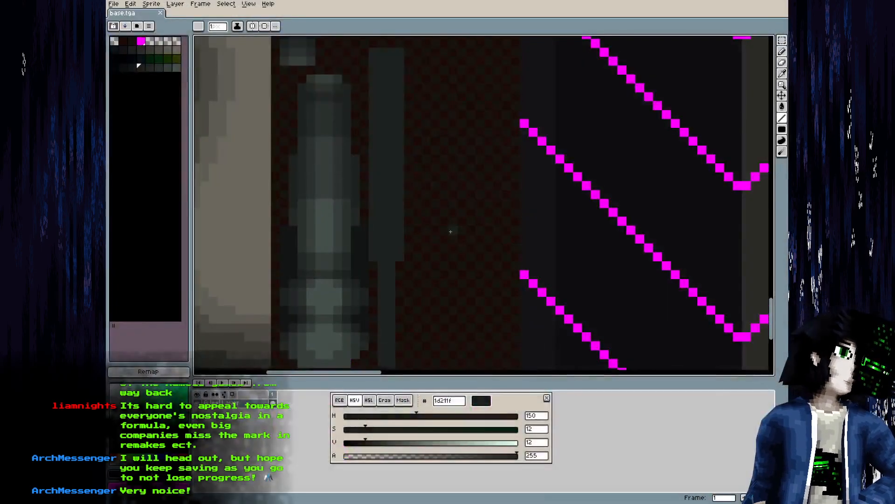
key(alt+Tab)
key(alt+Tab)
Try a 121413 patch across the middle of the strip's wide part, save it, and check it on the arm in Blender
drag(369, 235, 380, 254)
alt+click(401, 251)
key([)
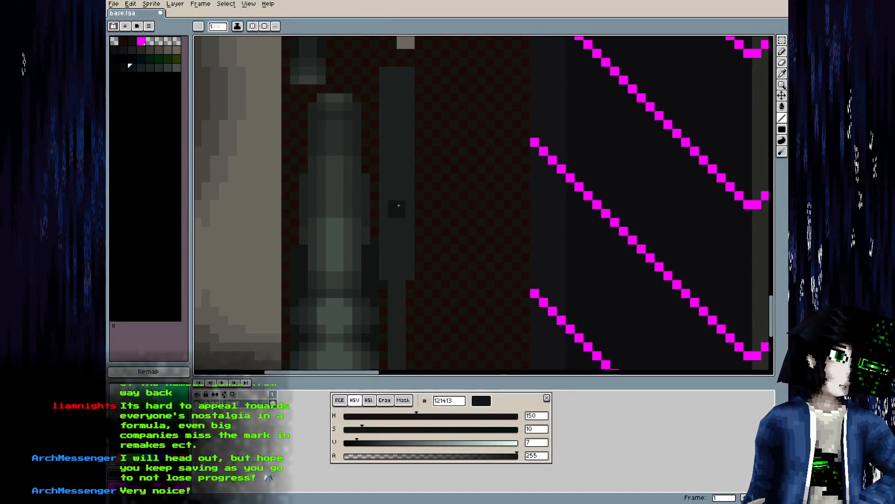
mouse_move(382, 198)
mouse_down()
mouse_move(382, 178)
mouse_move(402, 196)
mouse_up()
key(ctrl+s)
key(alt+Tab)
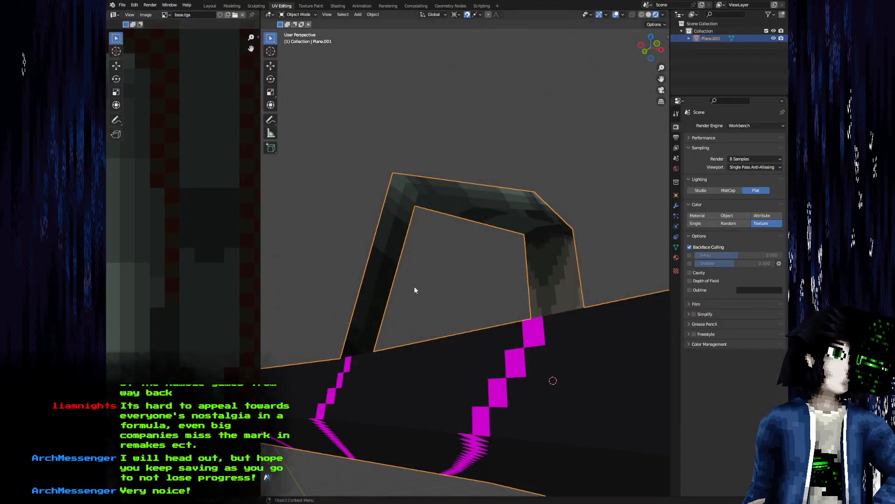
key(alt+Tab)
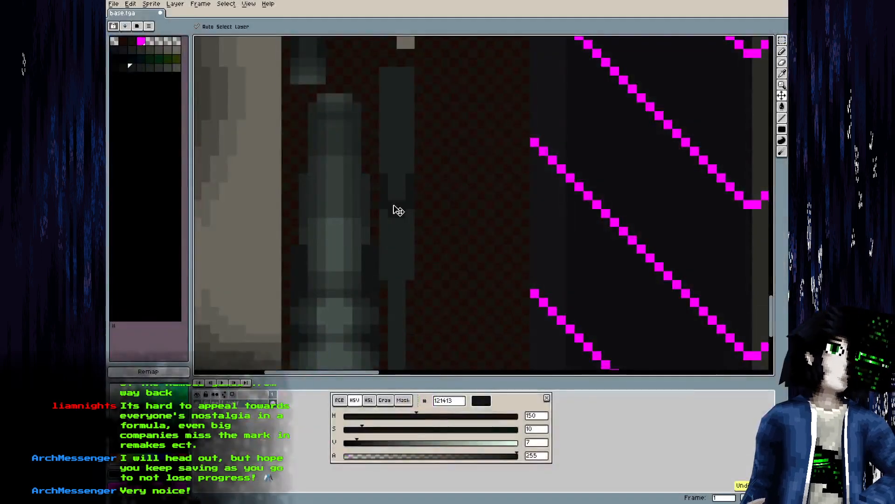
Paint a two-pixel-wide 121413 centre column in the strip's wide part, and extend it upward to darken the strip
key(i)
click(398, 216)
key(l)
key([)
click(395, 218)
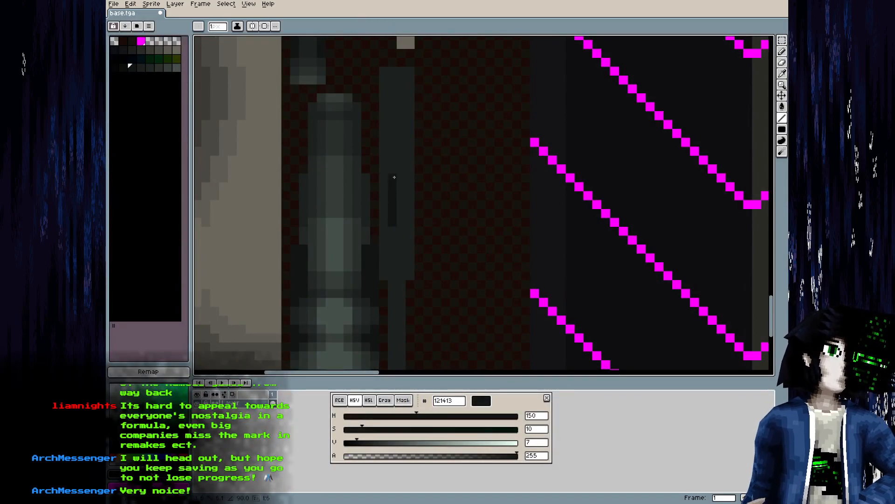
drag(400, 176, 394, 142)
Darken the strip's upper end with 0b0d0b and the darkest shade, and fill its side pixels in 0b0d0b
key([)
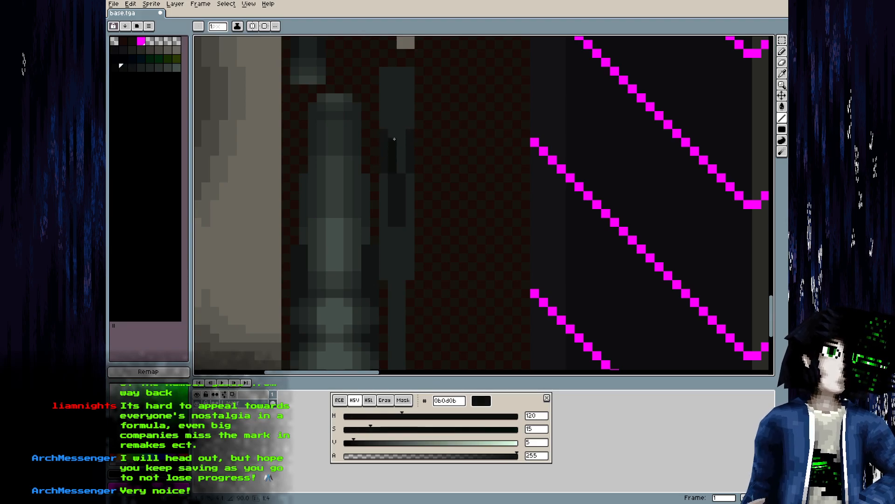
key([)
mouse_move(392, 107)
mouse_down()
mouse_move(385, 108)
mouse_move(403, 90)
mouse_up()
click(386, 82)
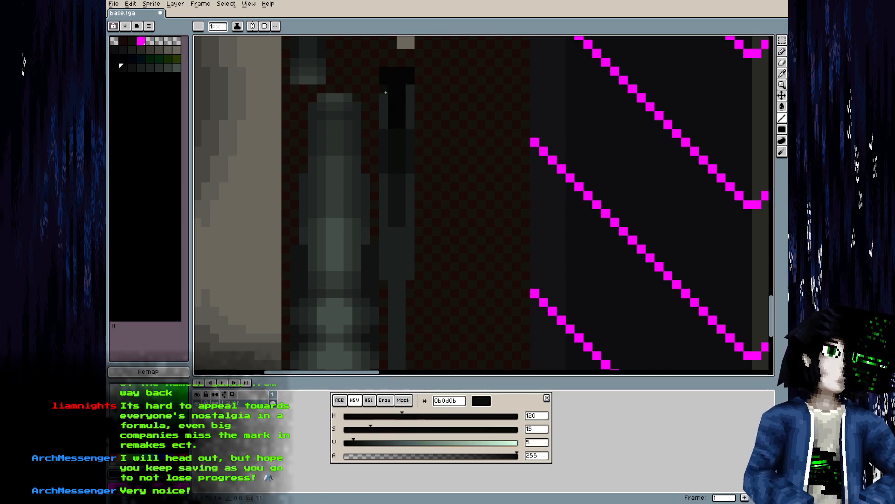
drag(409, 89, 410, 121)
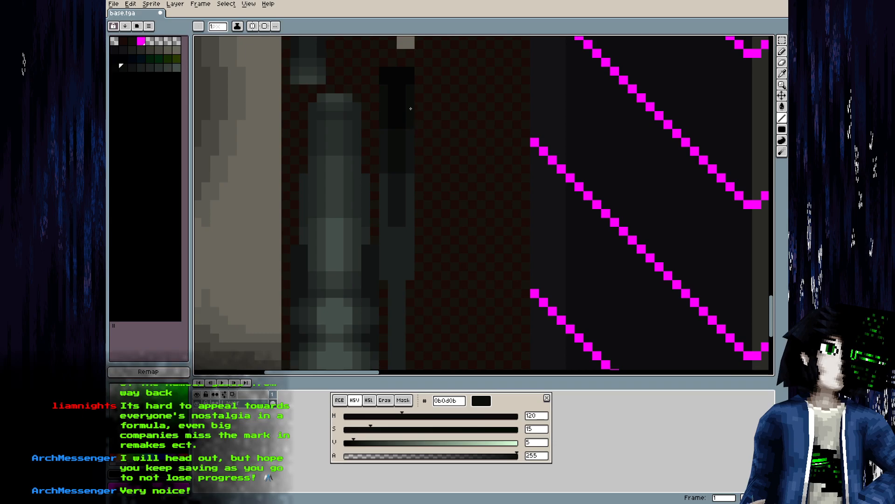
scroll(464, 124, down, 3)
Save the texture, reload it in Blender, and examine the gradient on the arm's underside
key(ctrl+s)
key(alt+Tab)
key(alt+r)
drag(445, 321, 449, 321)
scroll(449, 321, down, 3)
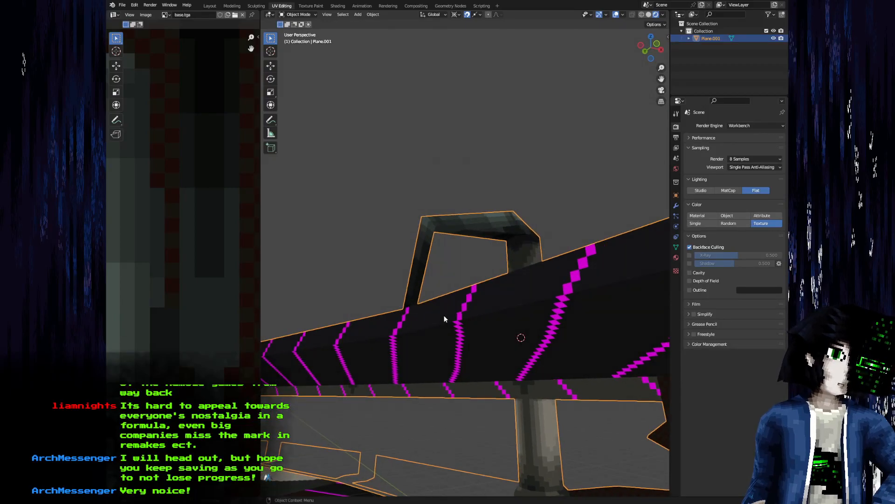
scroll(443, 315, up, 6)
drag(453, 313, 497, 297)
key(alt+Tab)
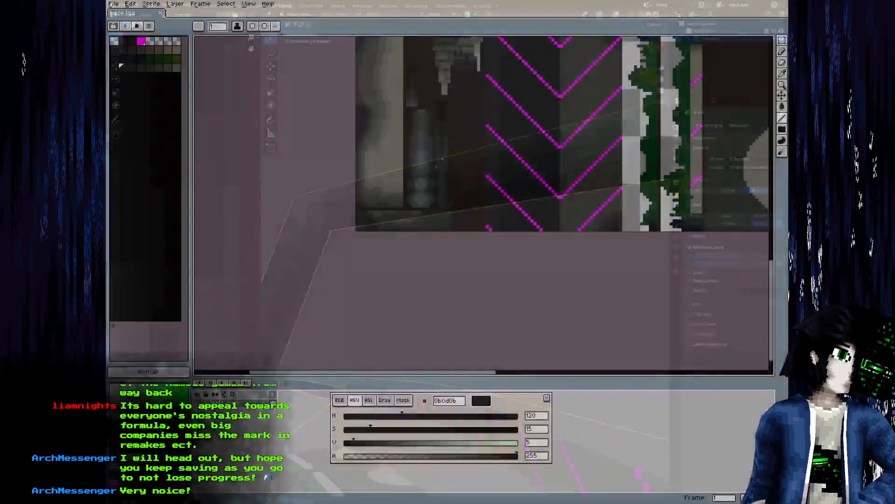
Paint a dark band where the strip narrows, using 121413 at its outer edges, then 0b0d0b, and the darkest shade in the centre
scroll(424, 156, up, 5)
alt+click(449, 181)
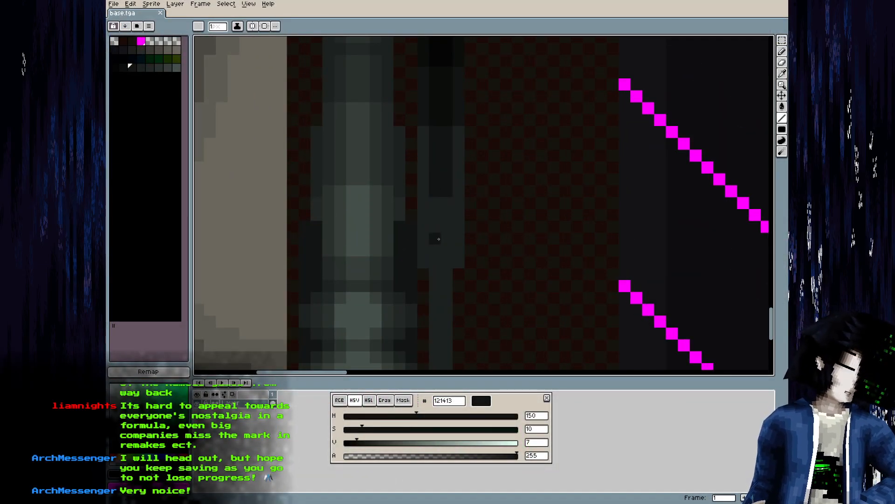
click(423, 239)
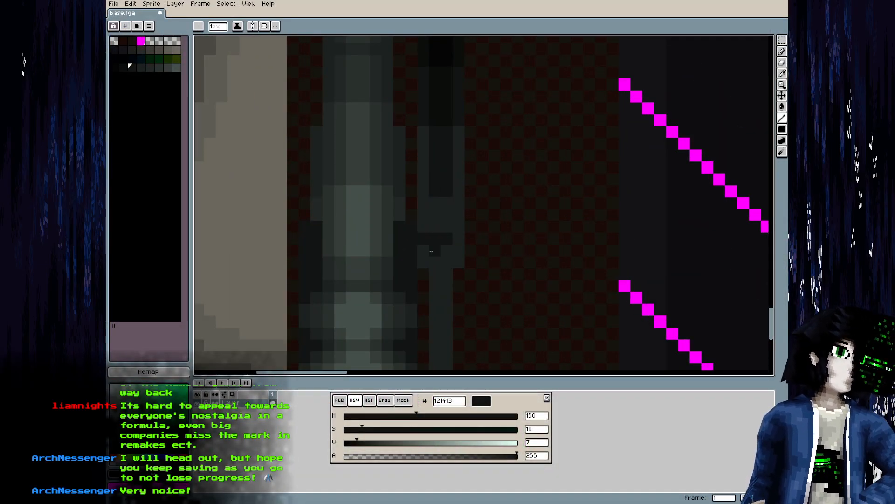
click(459, 251)
click(460, 262)
key(bracketleft)
drag(434, 263, 446, 263)
drag(440, 266, 434, 239)
drag(429, 247, 437, 247)
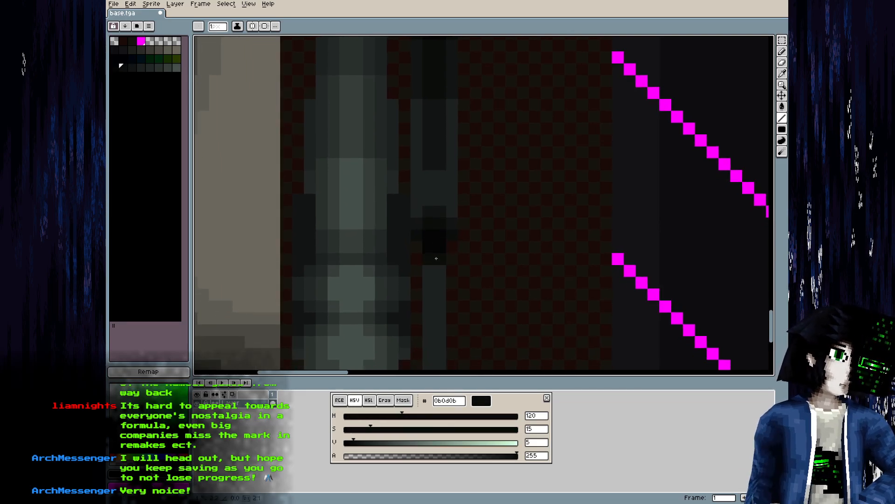
Fade the strip below the dark band through 0b0d0b and 121413, darken its lower end with 121413, and inspect the bend in Blender
scroll(432, 273, down, 2)
click(434, 263)
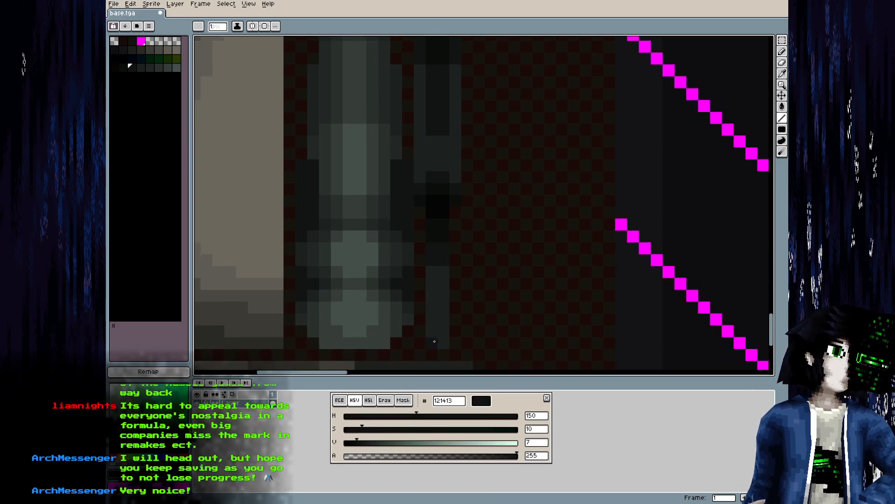
mouse_move(435, 336)
mouse_down()
mouse_move(442, 340)
mouse_move(442, 332)
mouse_up()
key(bracketright)
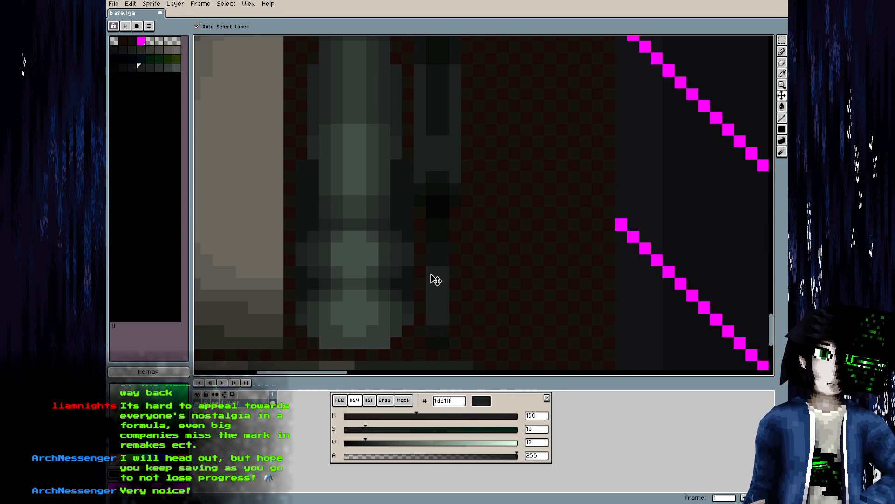
key(alt+Tab)
drag(294, 376, 377, 315)
key(alt+Tab)
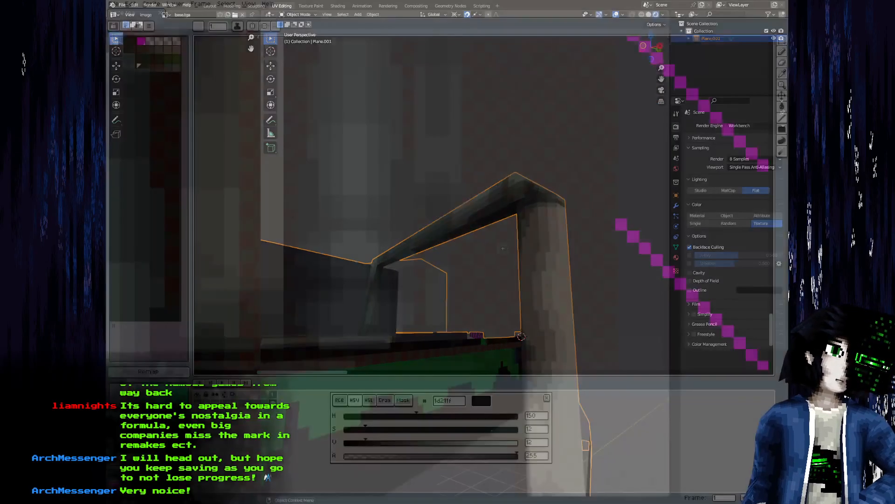
key(alt+Tab)
mouse_move(371, 346)
mouse_down()
mouse_move(387, 340)
mouse_move(350, 309)
mouse_move(421, 316)
mouse_move(417, 296)
mouse_move(457, 199)
mouse_up()
Sample a shade from the strip, retouch the pixels around the bend with the Pencil tool, and return to Blender
key(alt+Tab)
scroll(460, 274, up, 1)
alt+click(444, 272)
key(b)
drag(436, 267, 434, 220)
key(alt+Tab)
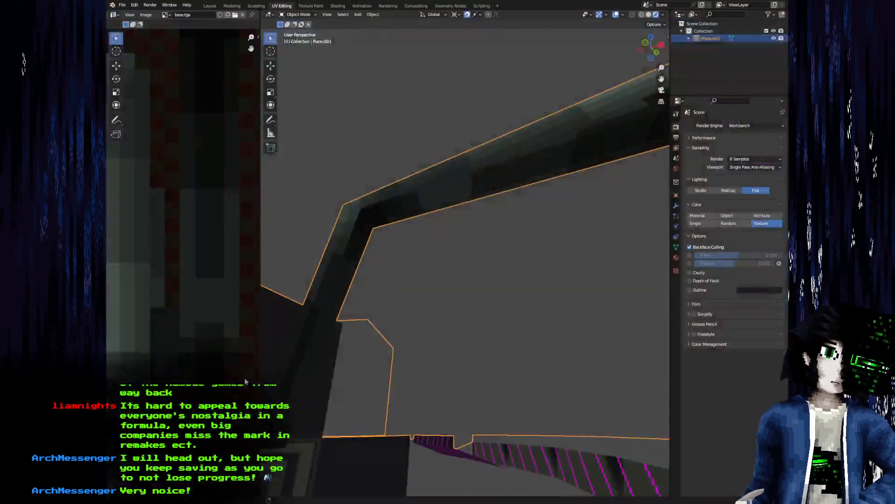
Examine the shading around the arm's bend on the 3D model against the painted strip in the texture
drag(392, 348, 376, 263)
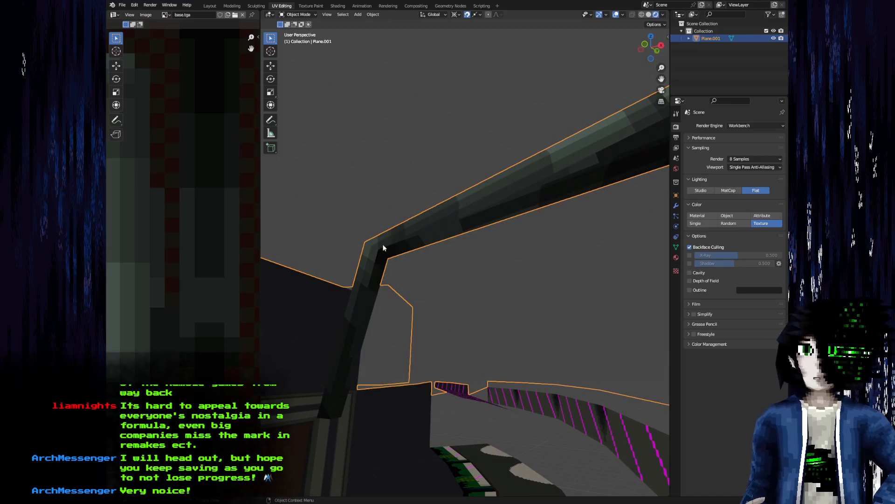
drag(368, 258, 351, 252)
key(alt+Tab)
scroll(513, 198, down, 2)
drag(485, 173, 467, 311)
key(alt+Tab)
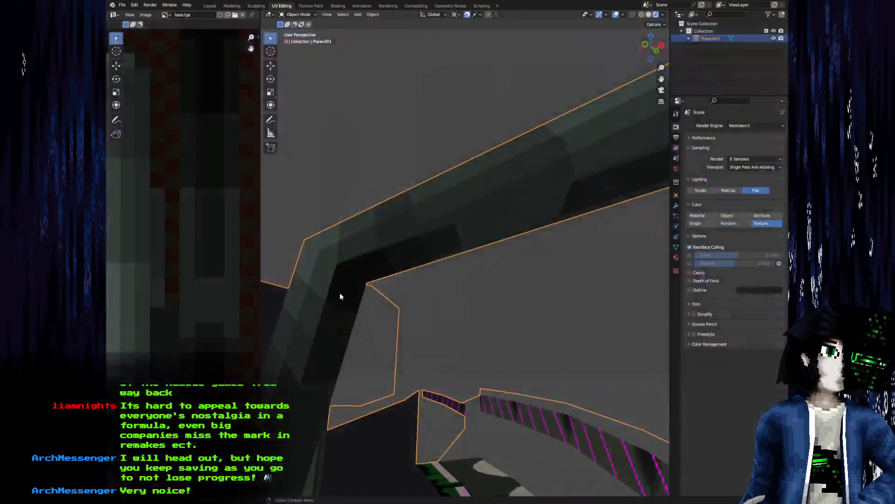
key(alt+Tab)
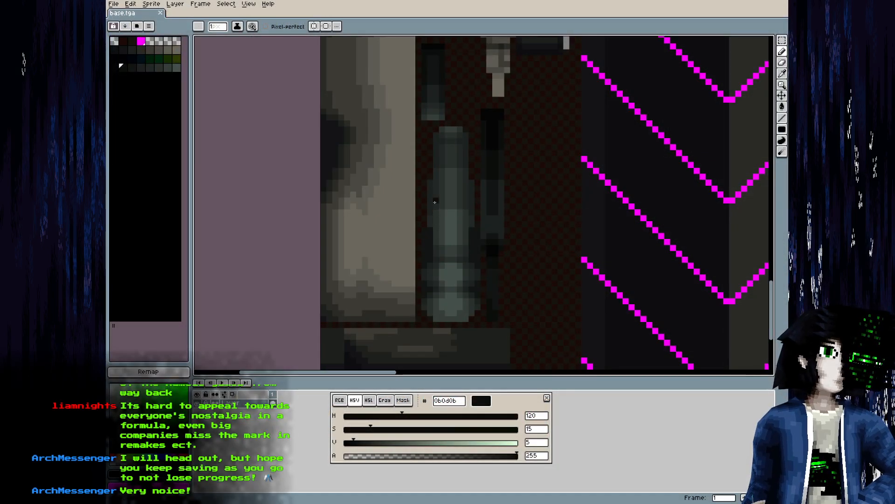
Try retouching the corner pixels where the arm strip and the downward strip meet with a shade sampled beside them
drag(437, 200, 436, 283)
scroll(418, 187, up, 3)
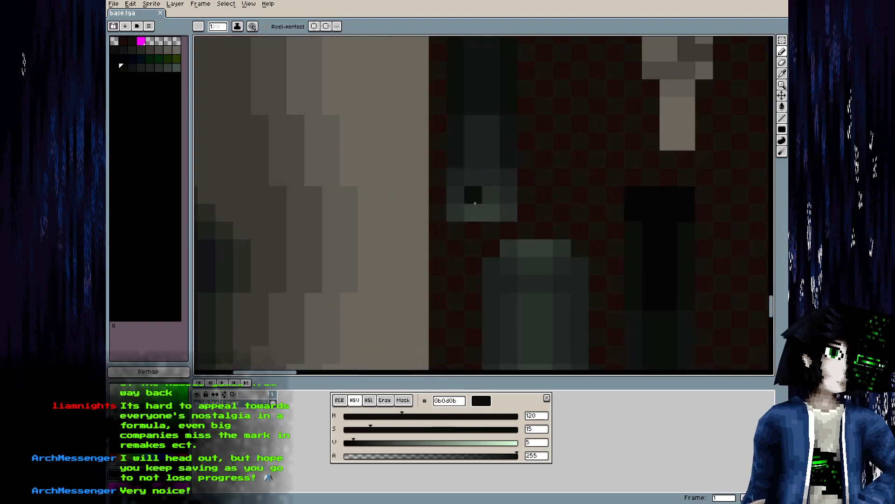
alt+click(509, 248)
key([)
click(508, 248)
click(457, 210)
click(509, 212)
key(alt+Tab)
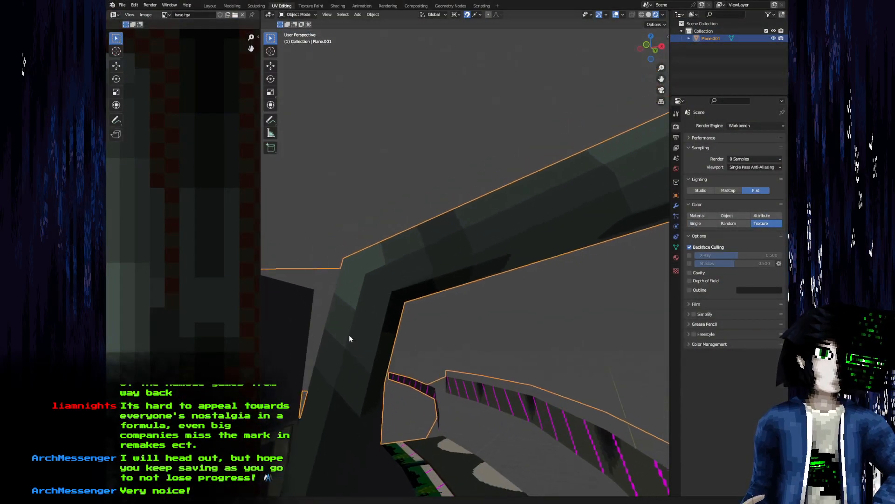
Undo the corner-pixel retouches on the two strips and recheck the bend on the 3D model
key(alt+Tab)
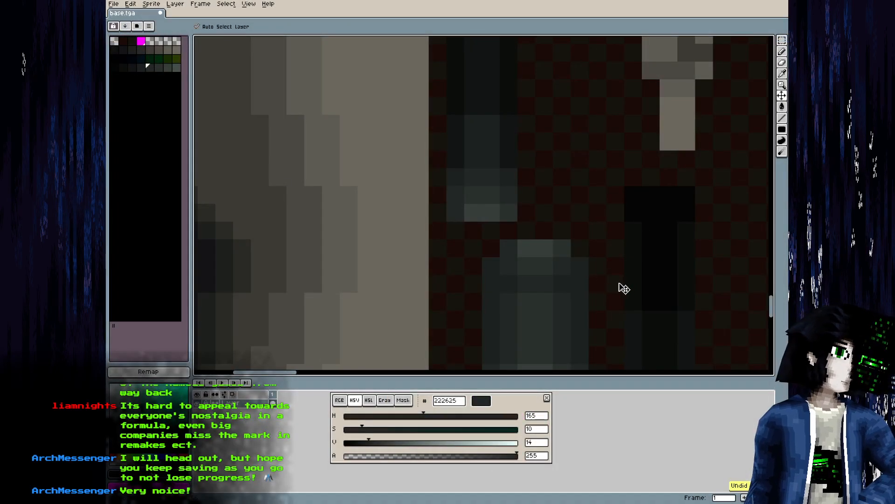
key(ctrl+z)
key(ctrl+z)
key(alt+Tab)
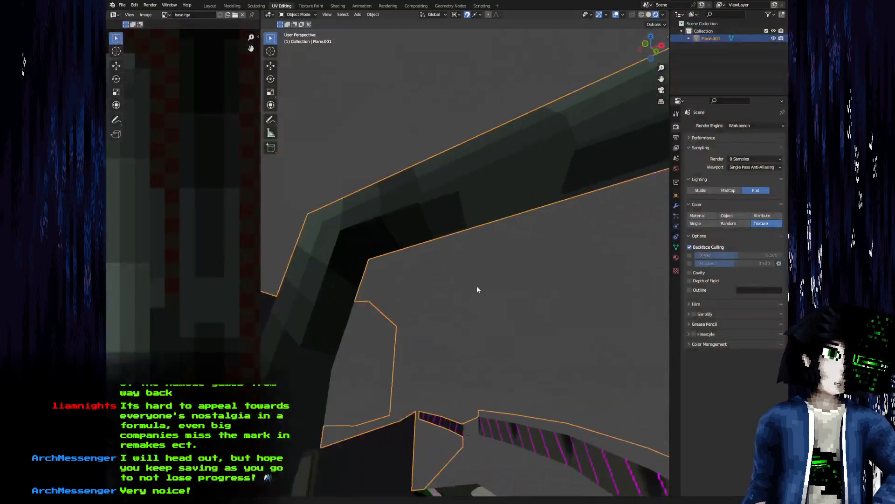
Try replacing the darkest shade in the centre of the narrow strip's dark band with 0b0d0b, then undo it after checking the model
key(alt+Tab)
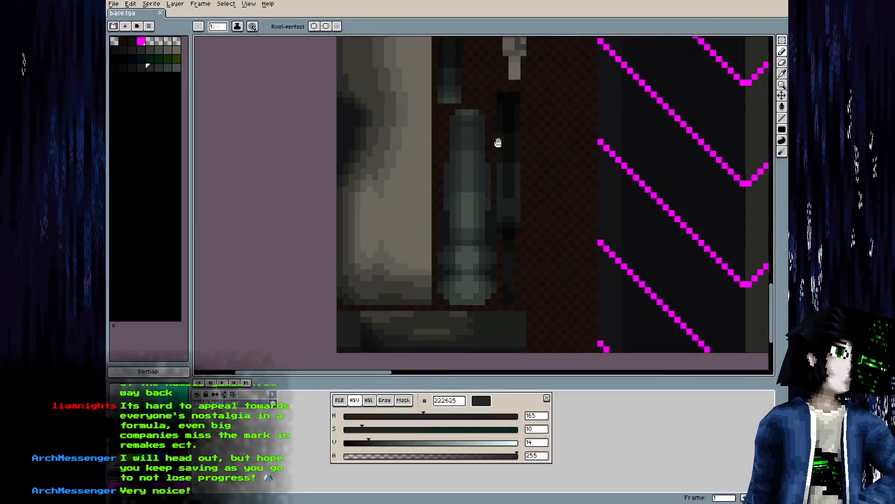
drag(503, 147, 491, 125)
scroll(511, 193, up, 2)
drag(497, 201, 493, 183)
scroll(505, 233, up, 2)
key(bracketright)
key(bracketleft)
key(bracketleft)
key(bracketleft)
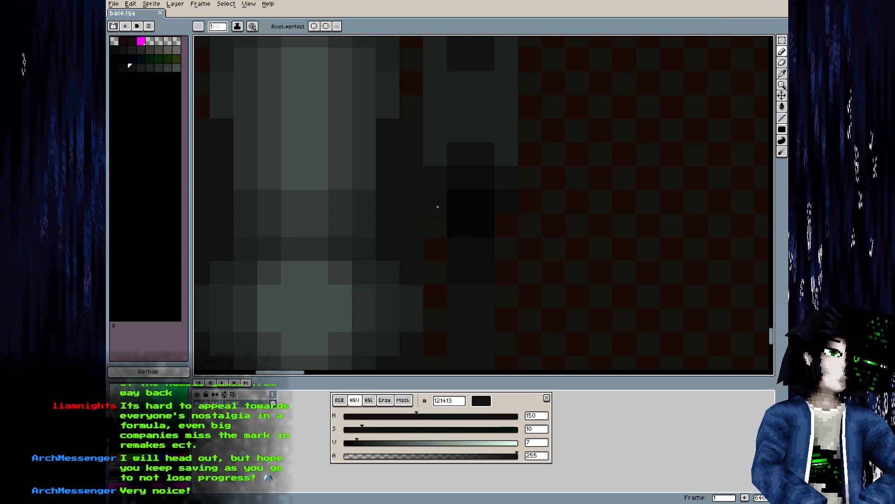
click(481, 224)
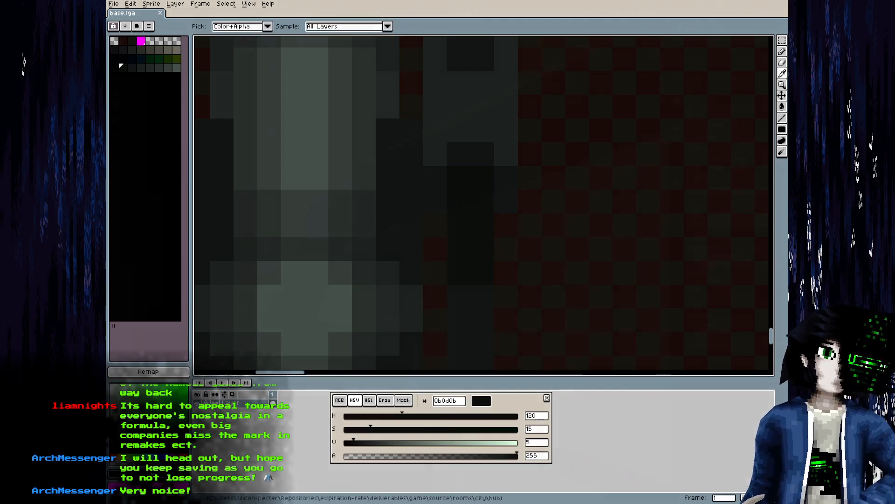
key(alt+Tab)
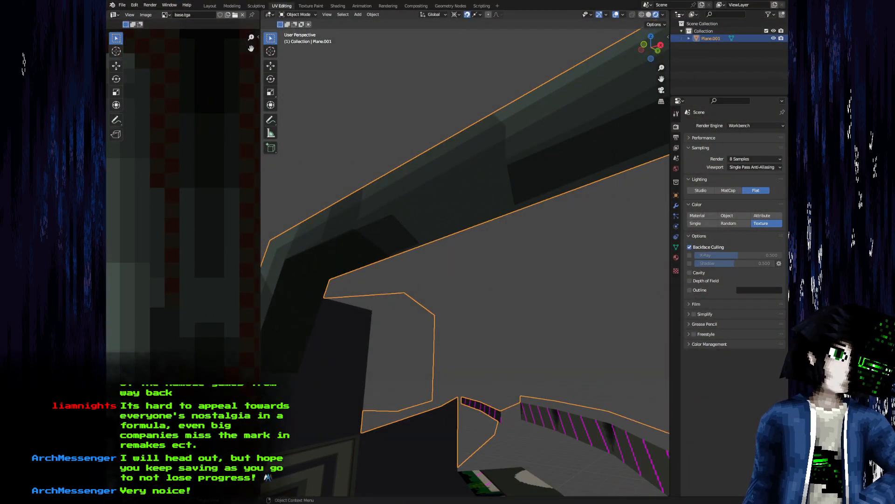
key(alt+Tab)
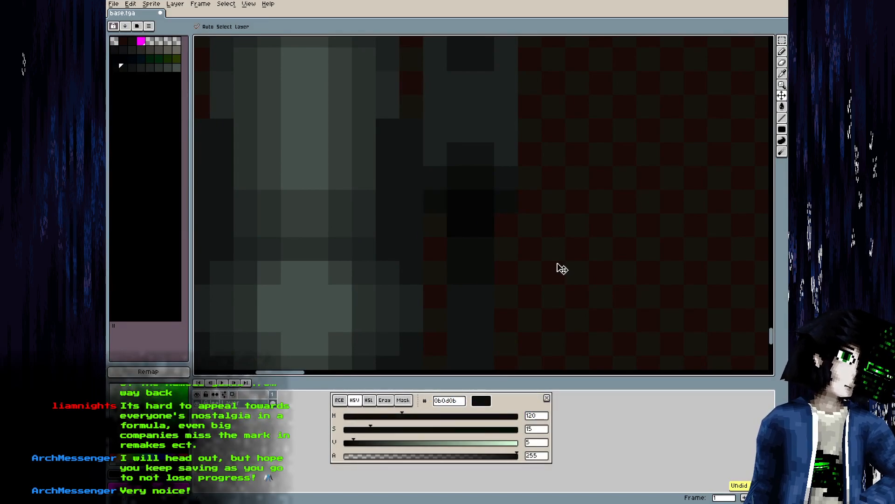
Examine the whole post and its arm within the surrounding scene in Blender
key(alt+Tab)
scroll(454, 269, down, 5)
drag(460, 266, 397, 276)
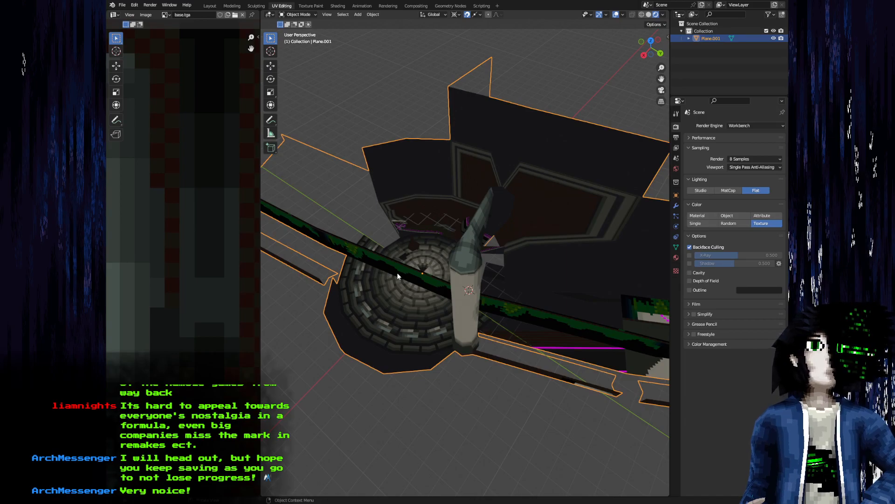
drag(424, 318, 415, 396)
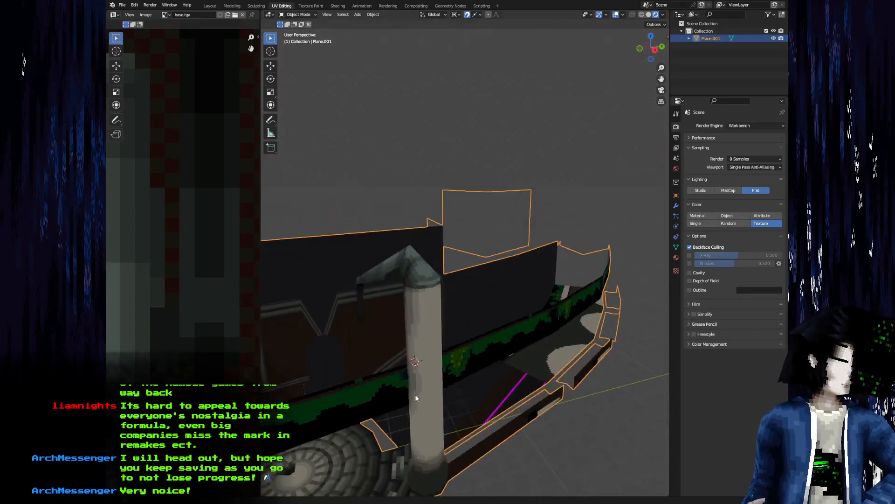
In Edit Mode, select the outer vertex at the post's base and snap the 3D cursor to it
key(Tab)
drag(440, 434, 453, 187)
key(2)
alt+click(452, 187)
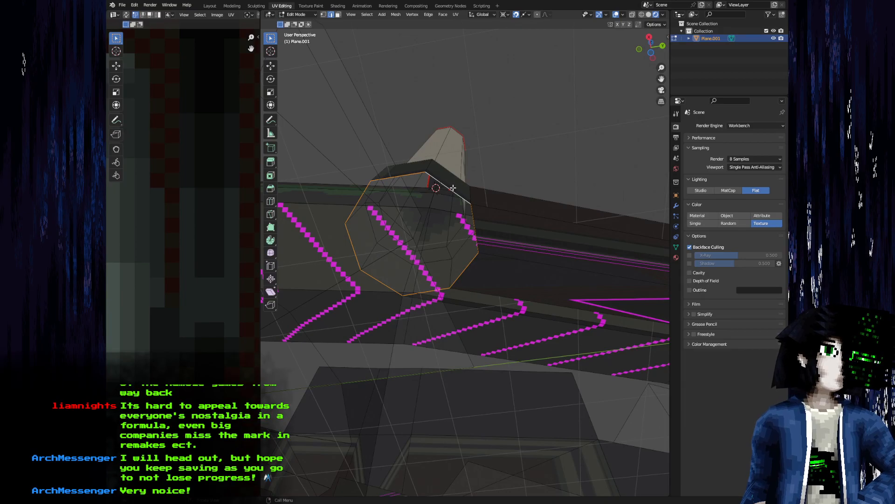
drag(468, 218, 458, 206)
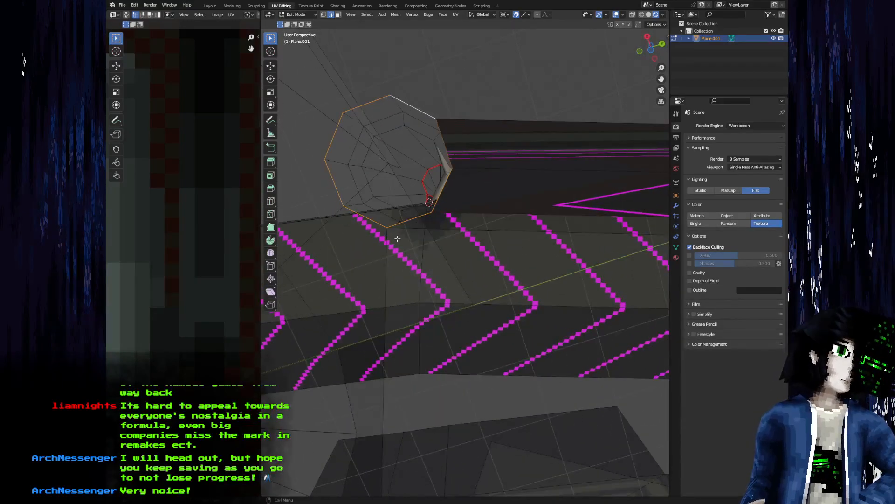
drag(384, 226, 401, 245)
key(F3)
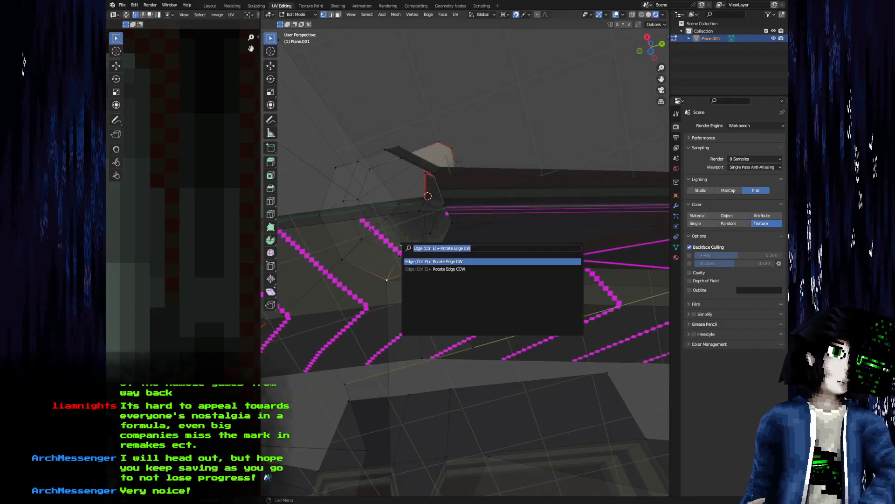
text(snap)
text(o sel)
key(Return)
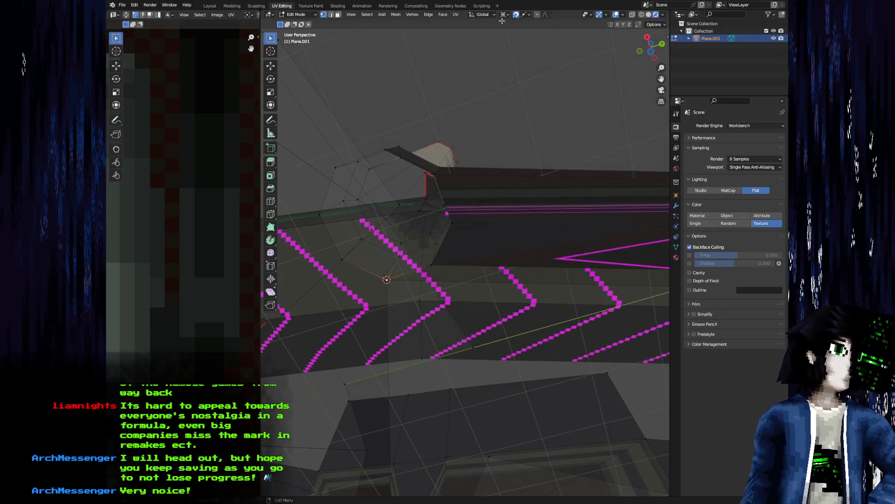
Select the entire linked post, set snapping to Vertex, and place a duplicate farther along the wall, moving only in the horizontal plane
key(ctrl+l)
click(525, 15)
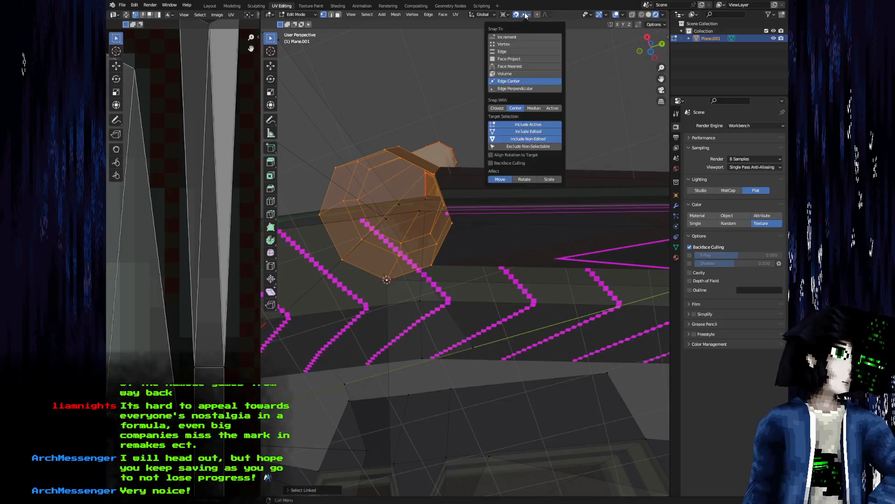
click(520, 45)
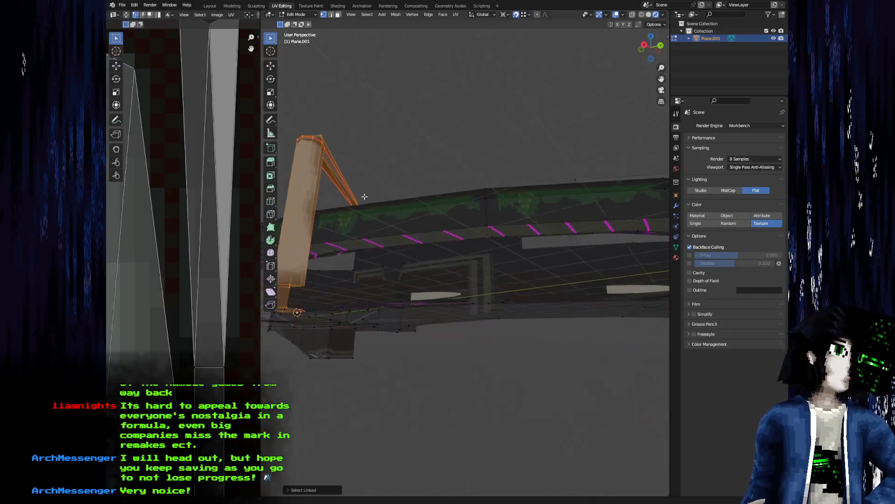
key(shift+d)
key(shift+z)
click(481, 262)
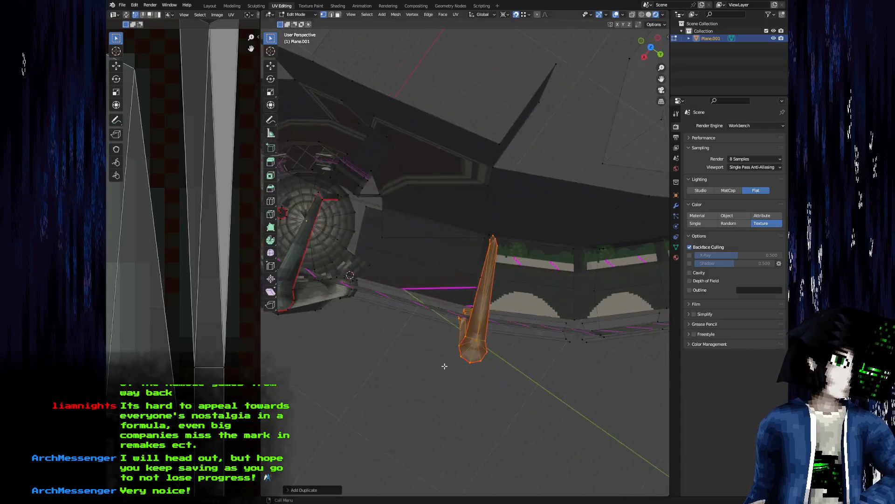
Duplicate the placed post copy again and try moving the new copy along the wall with the Z axis locked
scroll(444, 363, up, 3)
drag(445, 364, 365, 281)
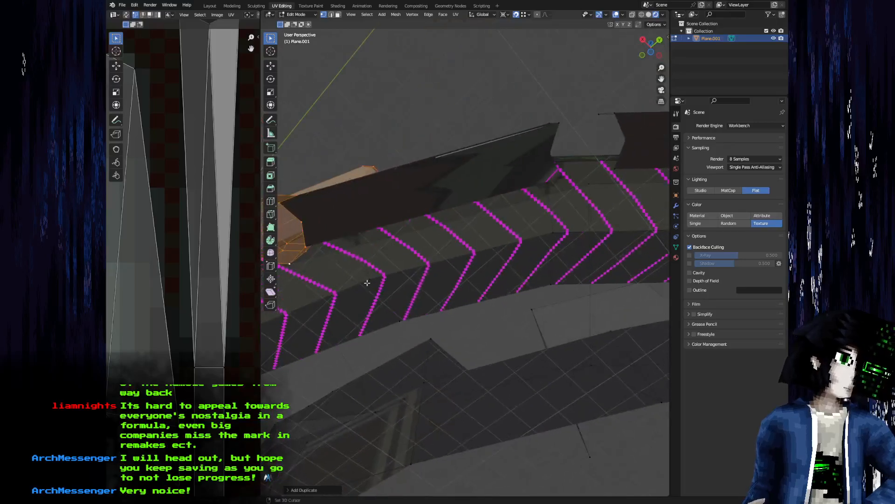
scroll(401, 300, down, 3)
key(g)
key(shift+z)
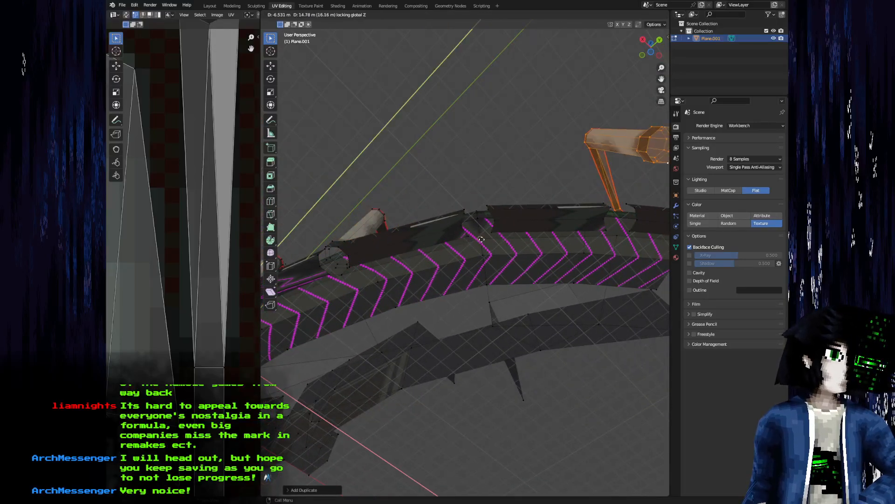
key(Escape)
Set Snap With to Closest and move the new post copy to the next wall joint, keeping its height locked
click(504, 14)
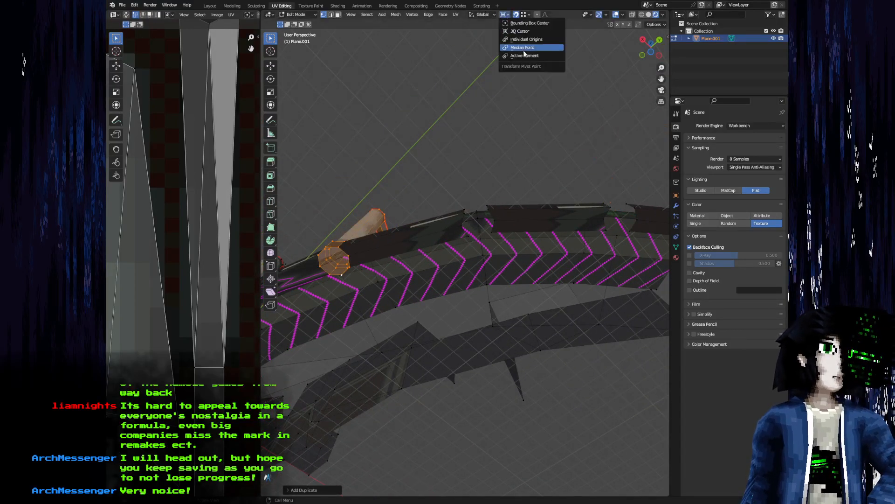
click(526, 15)
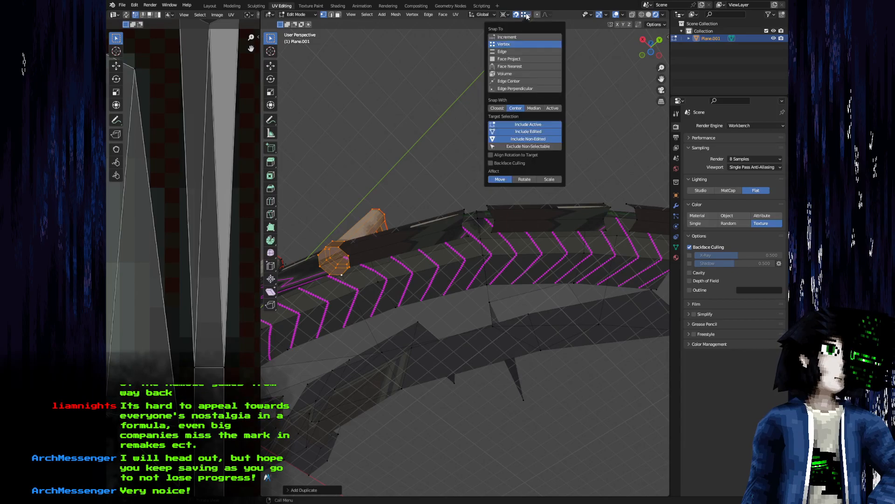
click(504, 110)
key(g)
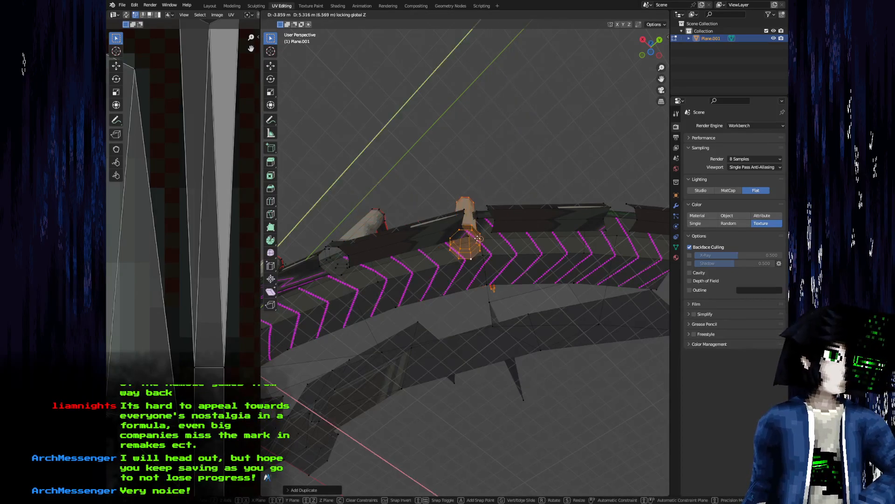
key(shift+z)
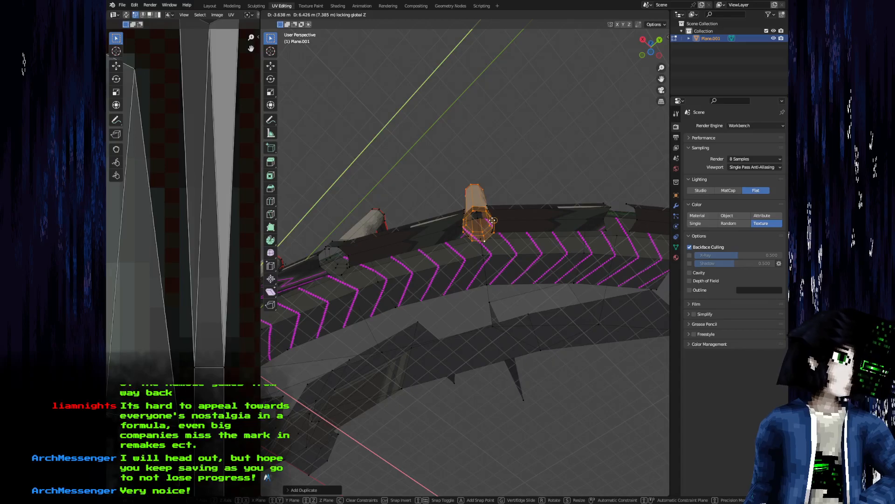
click(488, 222)
Shift the new post copy slightly in the horizontal plane at the wall joint, and try rotating it about Z
scroll(471, 233, up, 2)
scroll(465, 253, up, 3)
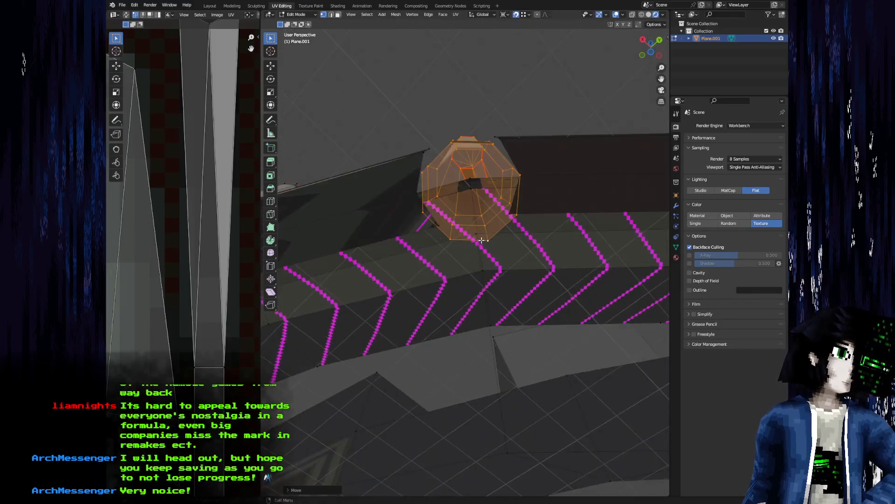
key(g)
key(shift+z)
key(r)
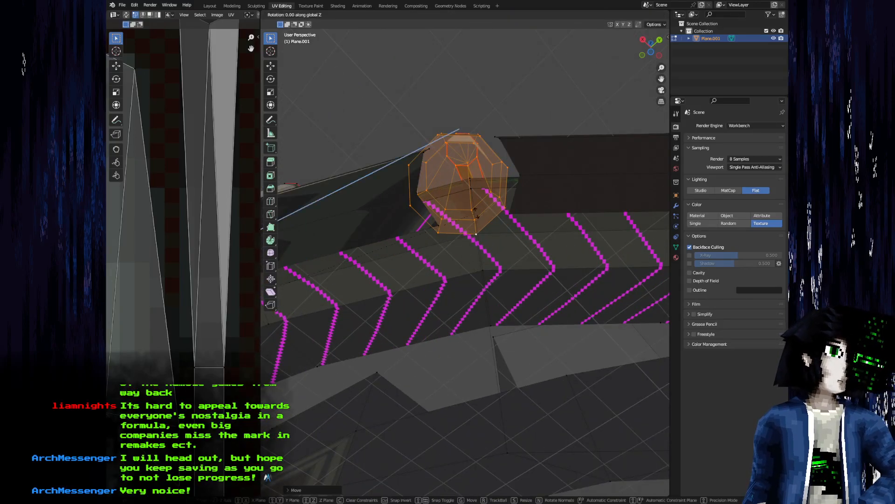
right_click(476, 214)
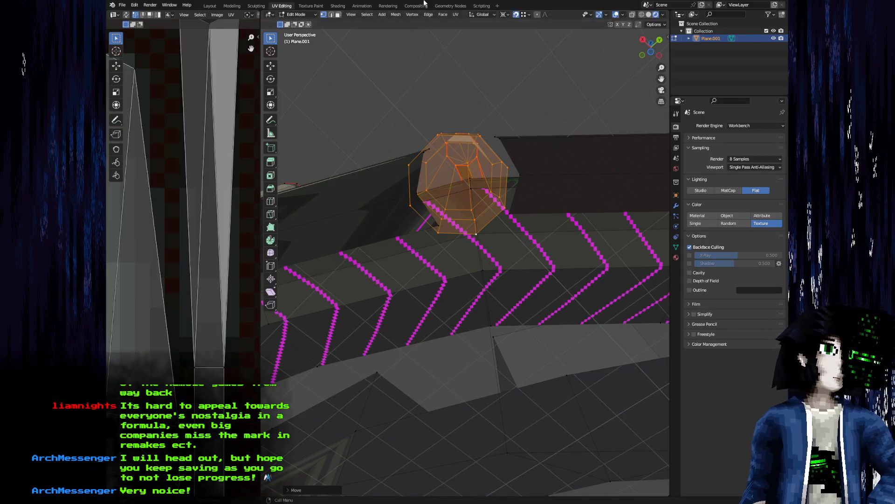
Select a single base vertex of the newest post copy and snap the 3D cursor to that vertex
drag(480, 96, 479, 107)
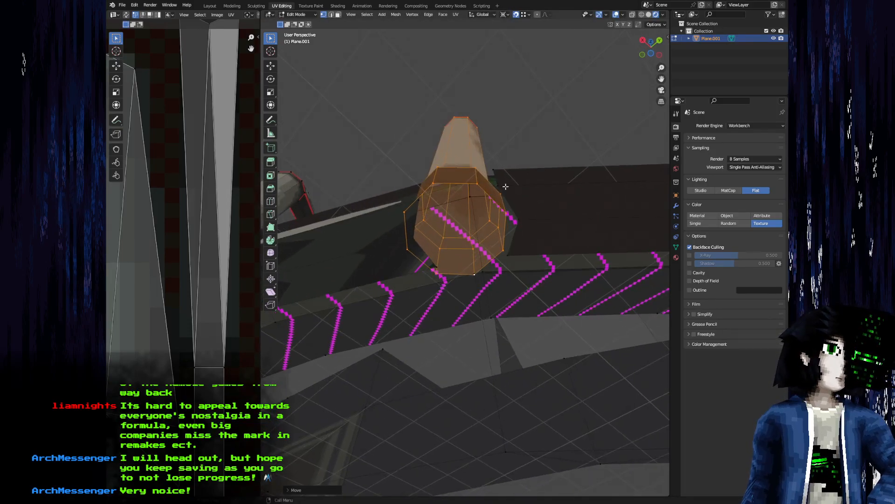
scroll(482, 285, up, 6)
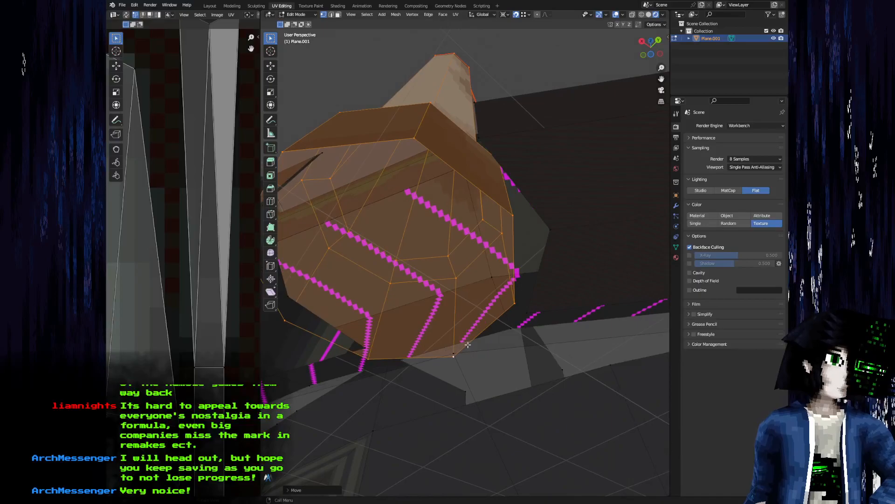
click(453, 357)
key(F3)
text(snapc ru)
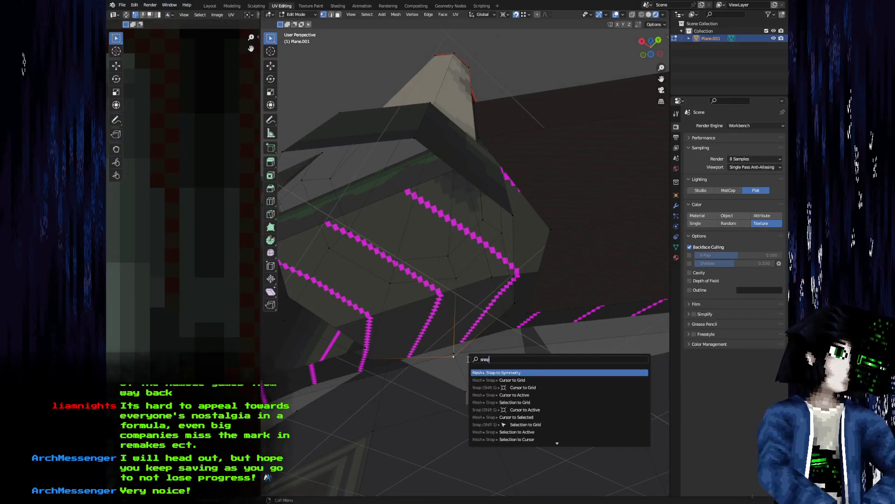
key(BackSpace)
key(BackSpace)
key(BackSpace)
key(BackSpace)
text(curso)
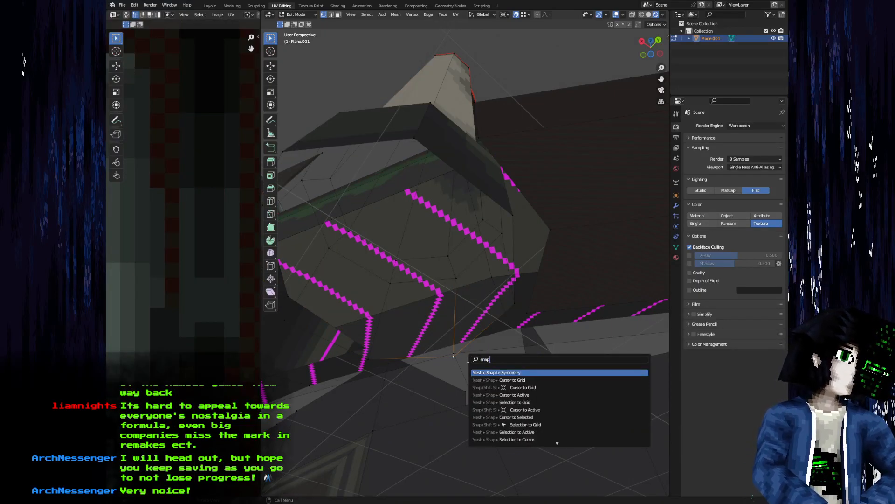
text(r sel)
key(Return)
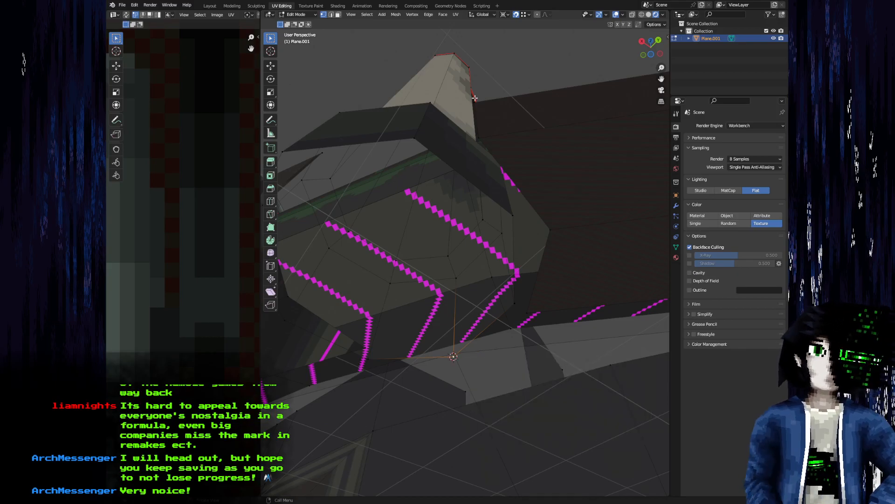
Select the whole linked post copy and rotate it 11° about the global Z axis around the 3D cursor
key(ctrl+l)
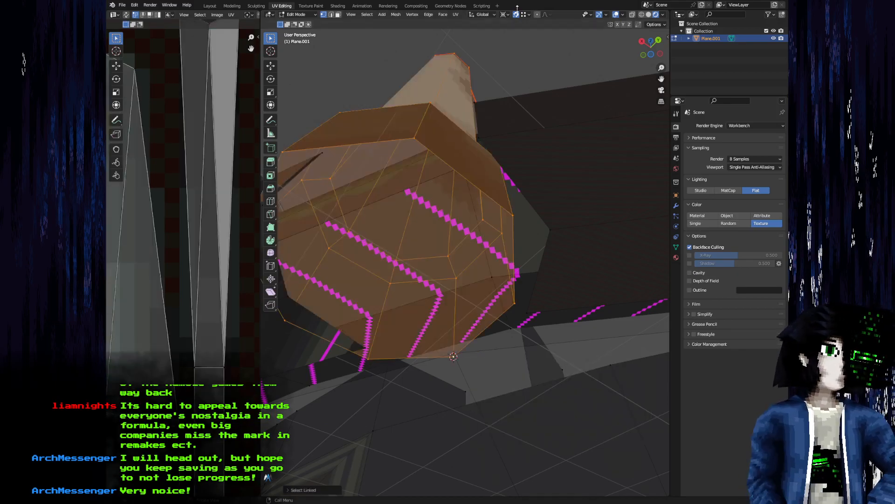
text(rz)
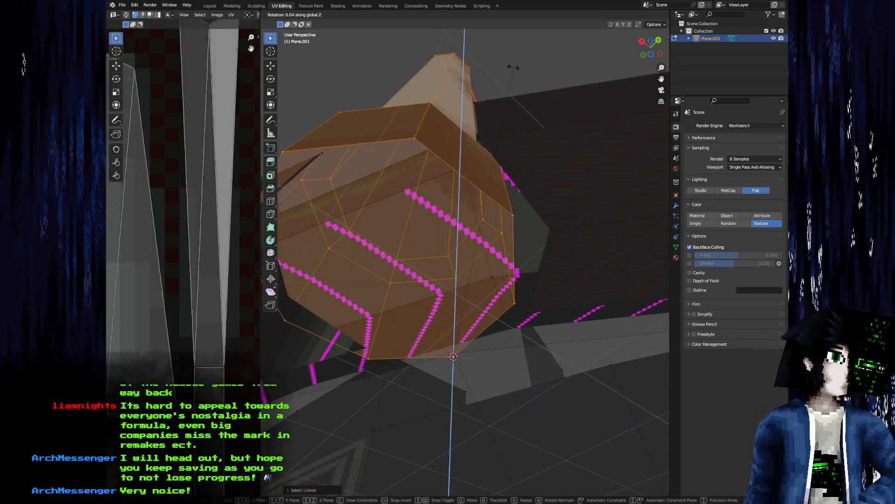
text(22.5)
key(BackSpace)
key(BackSpace)
key(BackSpace)
key(BackSpace)
text(11)
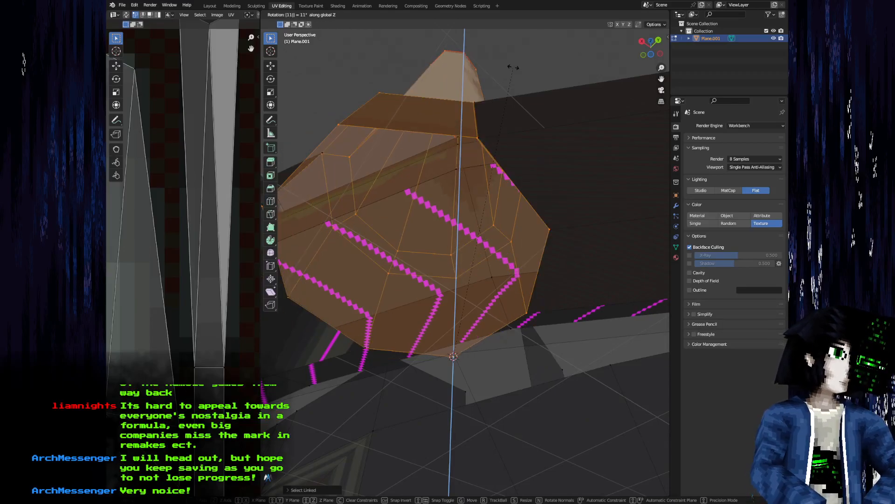
key(Return)
Duplicate the rotated post and move the copy along the curved wall to the next joint with the Z axis locked
scroll(480, 260, down, 5)
key(Tab)
drag(480, 260, 455, 217)
scroll(373, 232, down, 5)
scroll(492, 242, up, 4)
scroll(465, 300, down, 5)
scroll(455, 271, up, 4)
key(Tab)
key(shift+d)
key(shift+z)
click(474, 218)
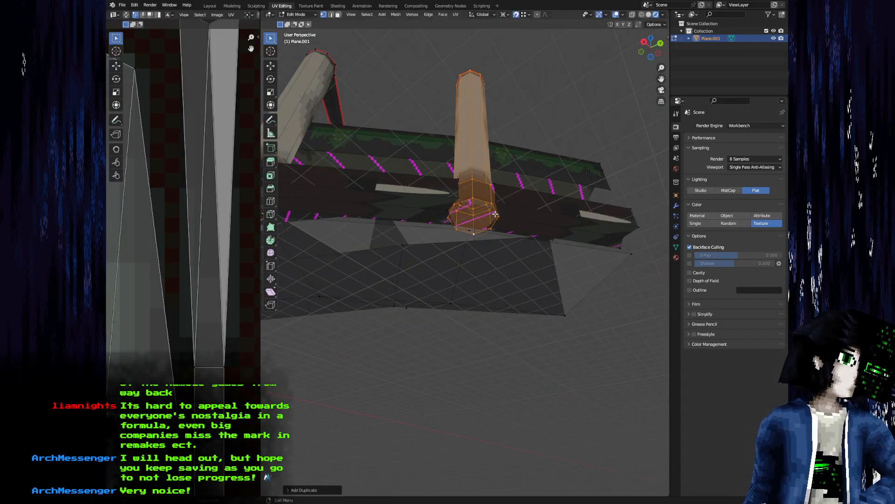
Select one base vertex on the wall side of the new post copy and snap the 3D cursor to it
scroll(459, 210, up, 4)
drag(479, 188, 517, 231)
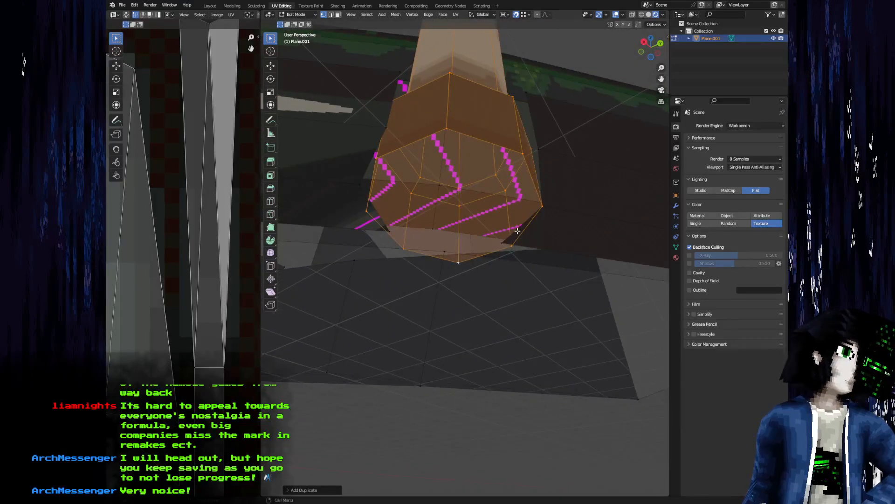
click(545, 208)
key(F3)
key(Return)
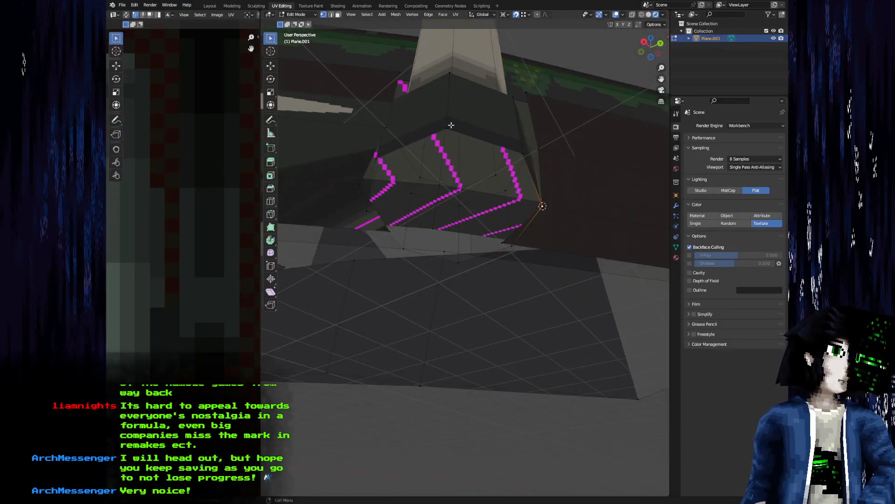
Select the whole linked post at this joint and rotate it about the global Z axis around the cursor
key(l)
key(r)
key(z)
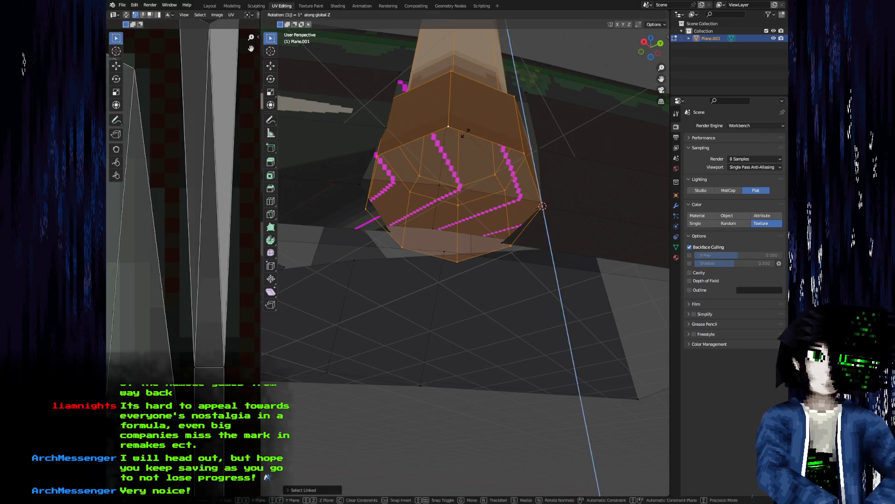
key(Return)
Examine the placed posts along the curved wall in Object Mode
key(Tab)
scroll(466, 134, down, 10)
drag(466, 159, 355, 346)
scroll(563, 247, up, 4)
scroll(563, 247, down, 4)
scroll(526, 236, up, 4)
scroll(526, 237, down, 2)
scroll(488, 242, down, 6)
Duplicate the linked post beside the round stone floor and move the copy to the opposite wall joint, keeping its height locked
key(Tab)
key(alt+a)
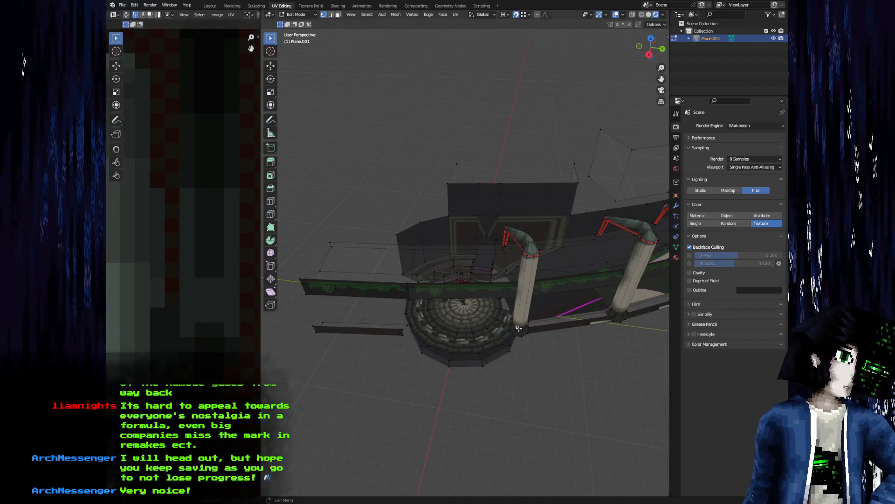
key(l)
drag(519, 328, 554, 212)
scroll(515, 218, up, 3)
key(shift+d)
key(shift+z)
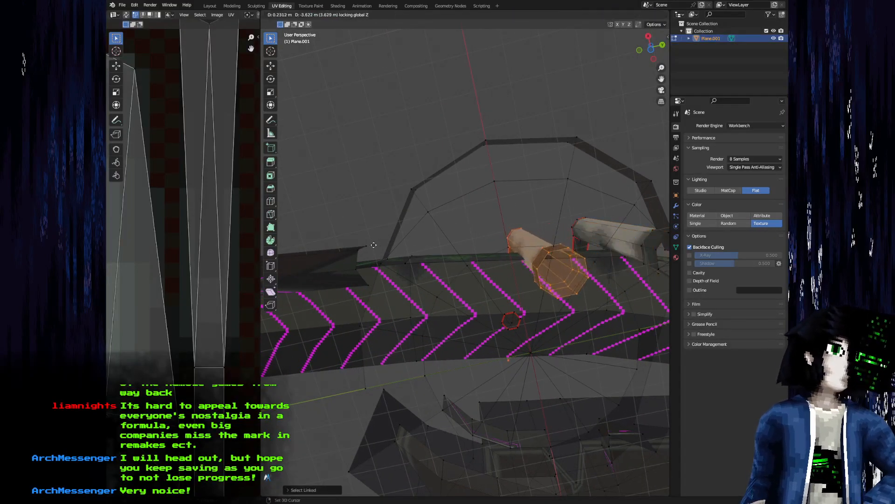
click(357, 269)
Snap the 3D cursor to a single base vertex of the copy at the opposite wall joint
drag(357, 268, 431, 259)
scroll(419, 267, up, 3)
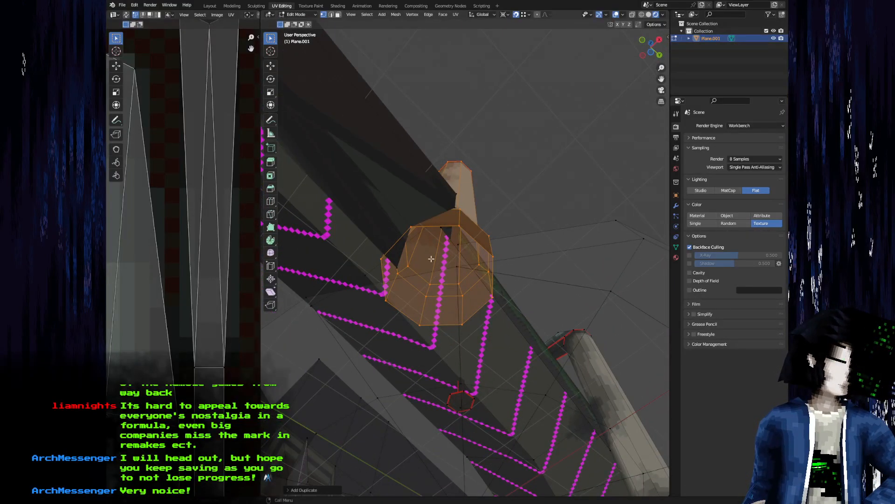
click(409, 228)
key(F3)
key(Return)
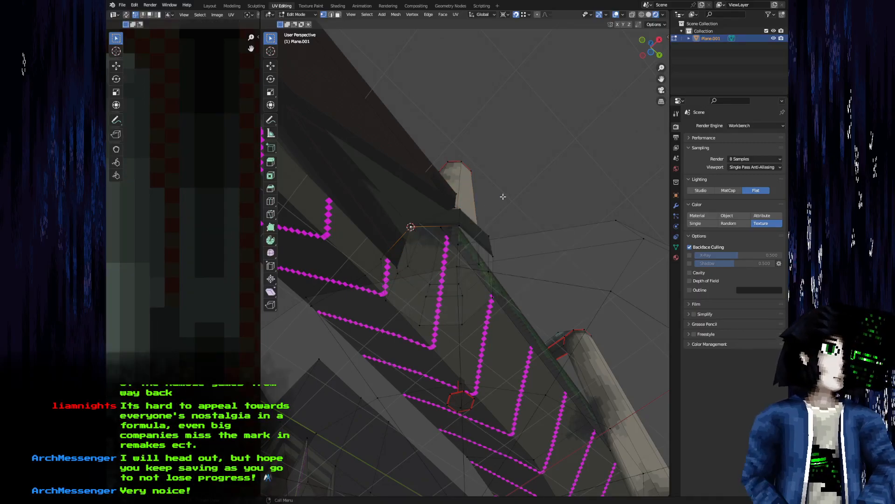
Select the whole opposite post copy and rotate it in the negative direction about the global Z axis around the cursor
key(l)
key(r)
key(z)
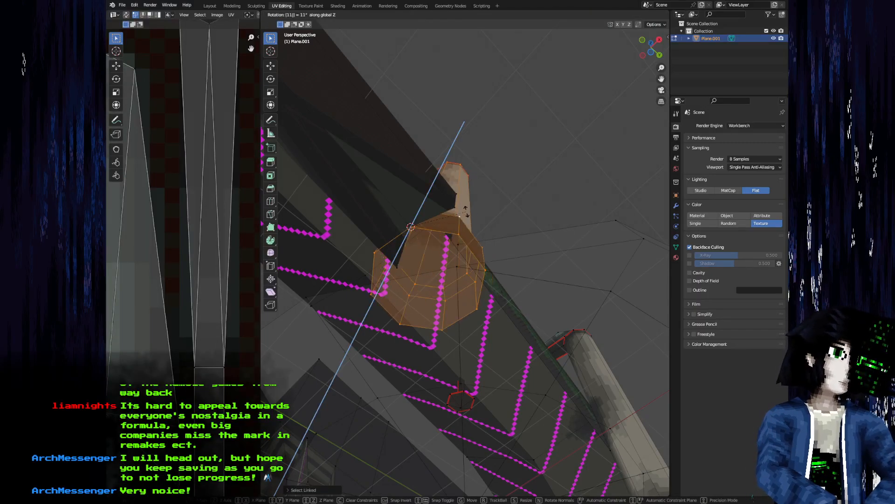
key(BackSpace)
key(BackSpace)
text(22.5)
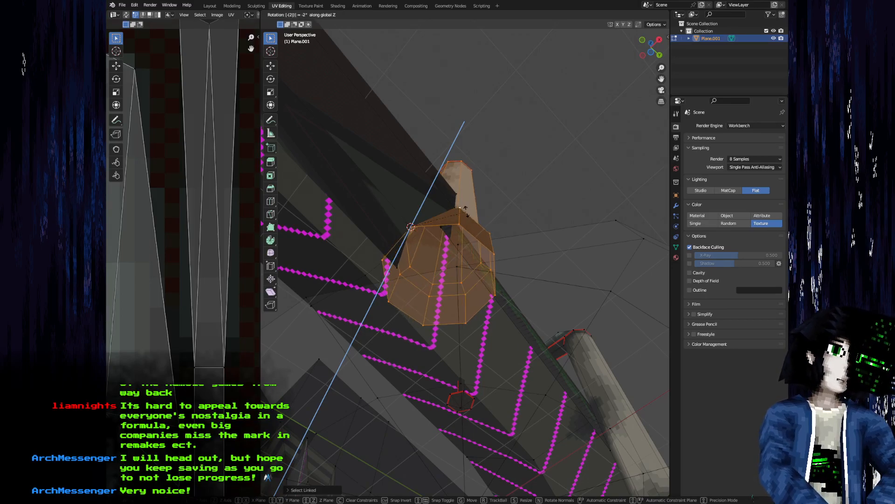
key(Return)
Return to Object Mode and export the room model as Wavefront (.obj)
scroll(328, 160, down, 4)
drag(375, 182, 430, 306)
key(Tab)
scroll(557, 240, down, 4)
scroll(511, 275, down, 1)
key(F3)
text(export obj)
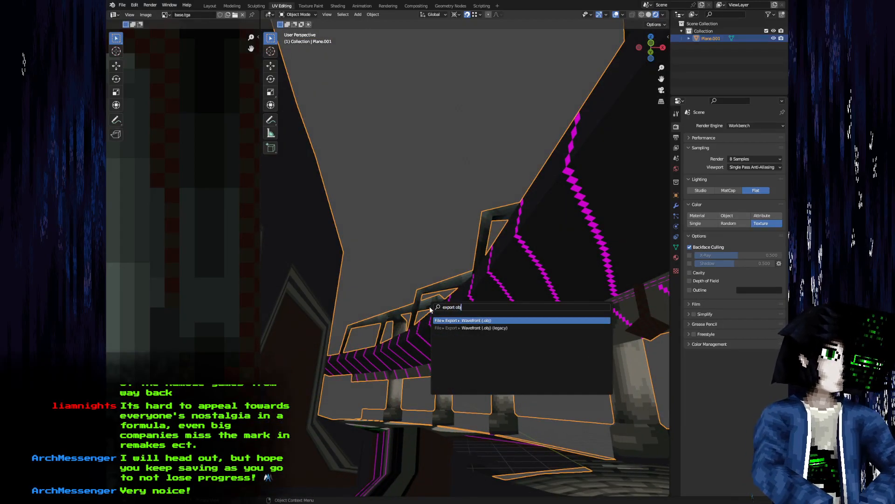
key(Return)
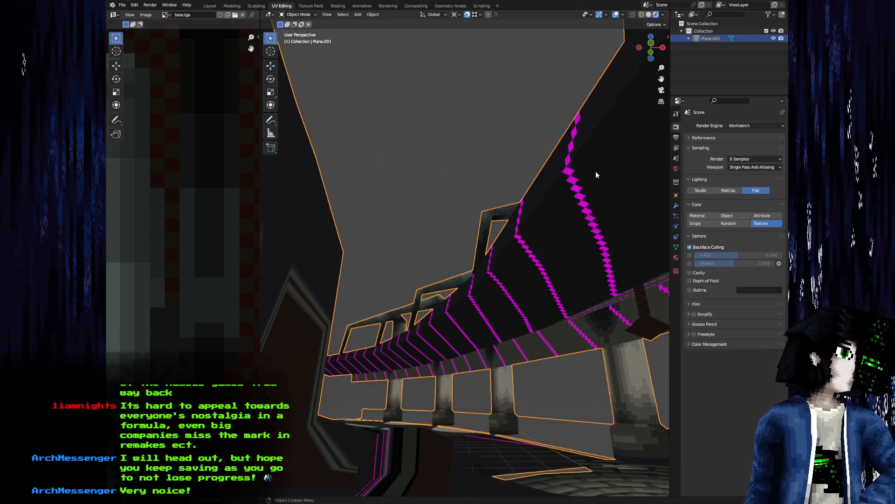
Switch to Aseprite with base.tga and convert the sprite's color mode to RGB
drag(349, 172, 301, 298)
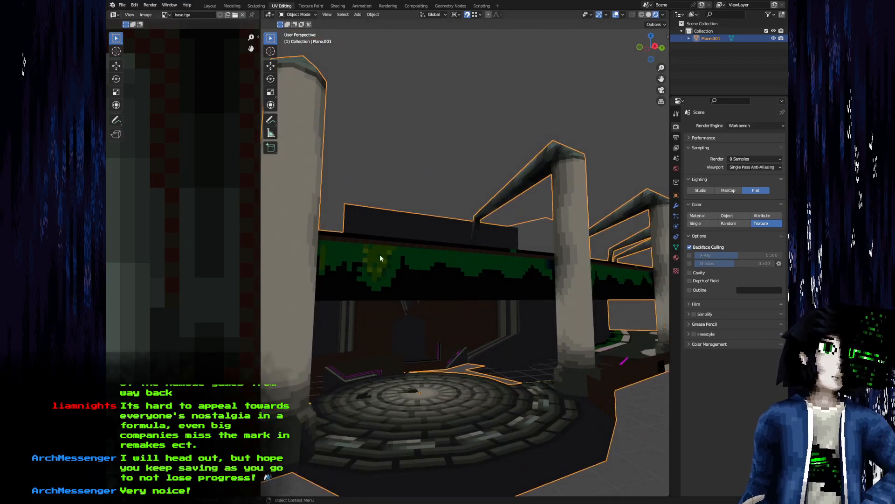
scroll(480, 265, up, 3)
drag(480, 265, 502, 266)
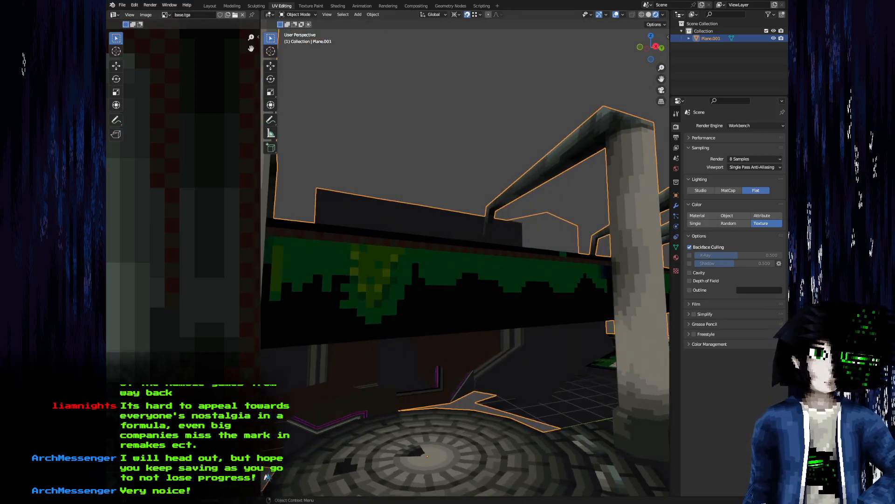
key(alt+Tab)
scroll(295, 86, down, 5)
drag(330, 118, 325, 283)
scroll(481, 236, down, 3)
drag(481, 235, 322, 218)
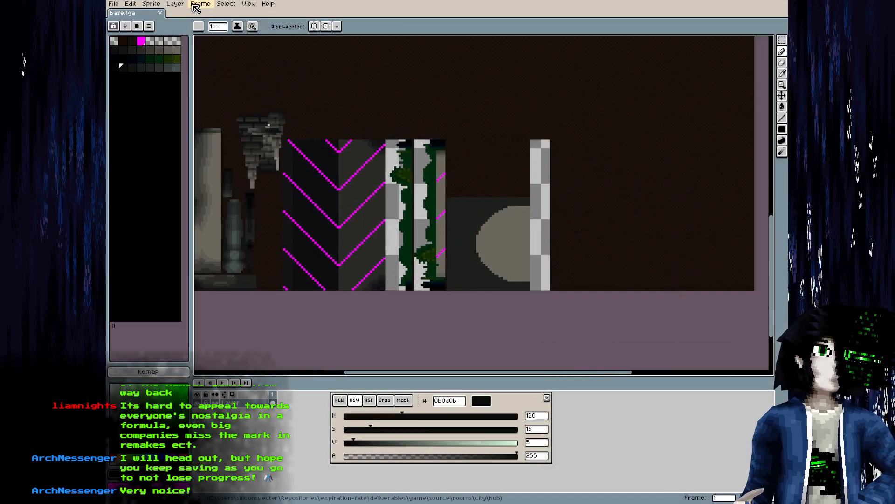
click(177, 5)
mouse_move(204, 6)
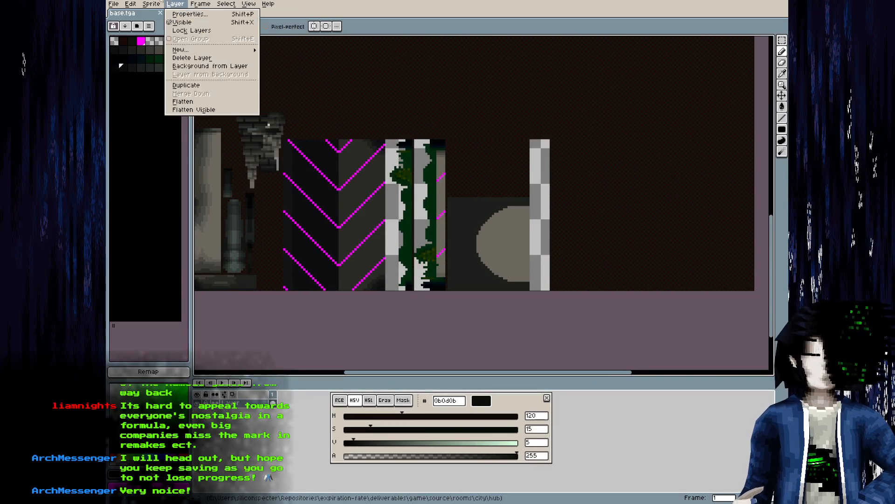
mouse_move(151, 3)
mouse_move(186, 22)
click(241, 23)
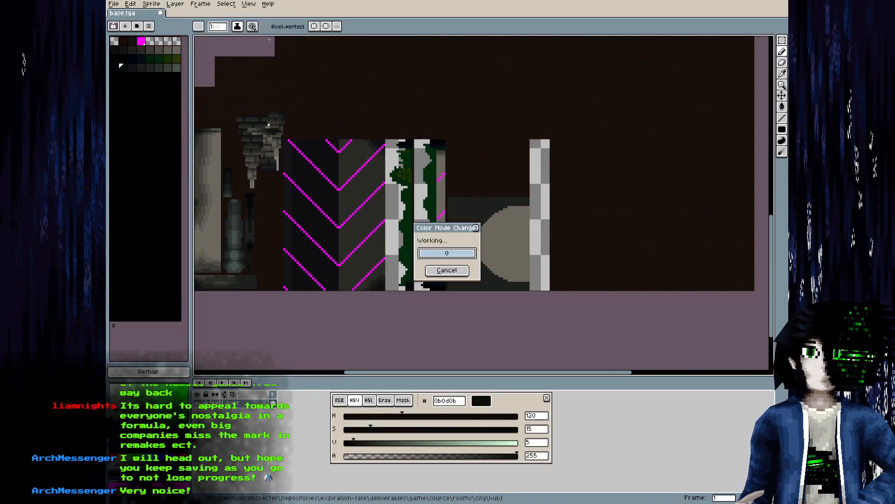
Switch back to Blender, reload the base.tga texture and inspect the moss edge above the round stone floor
scroll(365, 157, up, 4)
key(alt+Tab)
key(alt+r)
drag(427, 317, 443, 236)
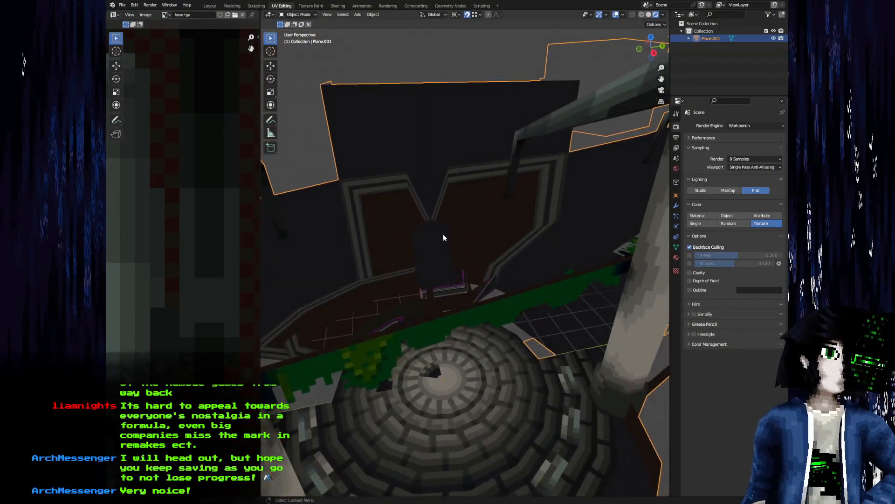
Switch to Aseprite and convert base.tga back to Indexed color mode
key(alt+Tab)
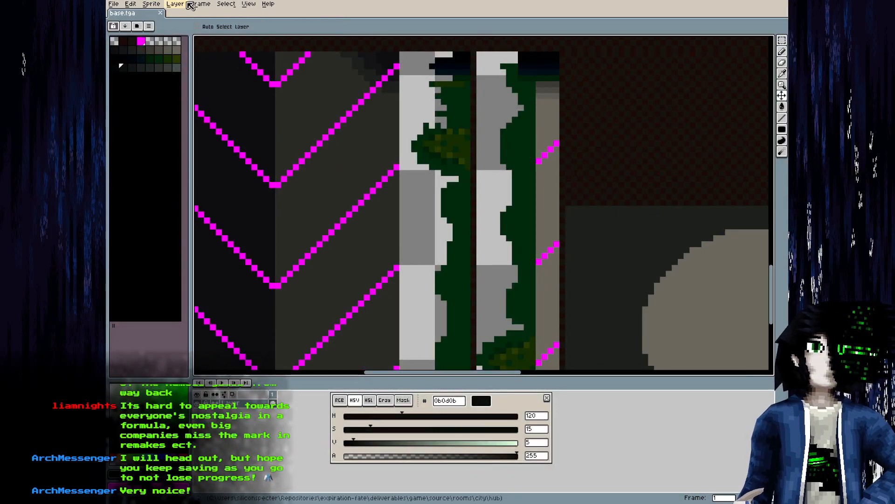
click(175, 4)
mouse_move(153, 5)
mouse_move(176, 22)
click(240, 39)
drag(372, 103, 285, 111)
scroll(285, 111, down, 2)
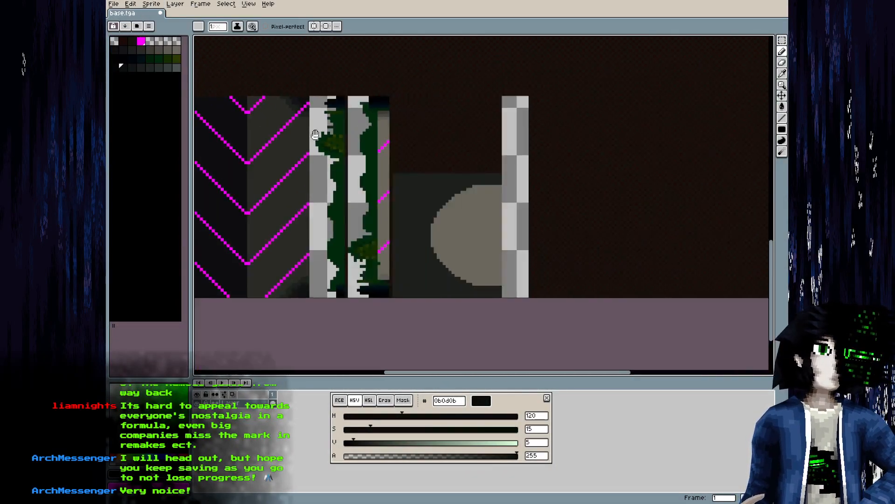
scroll(364, 149, up, 3)
drag(398, 164, 413, 167)
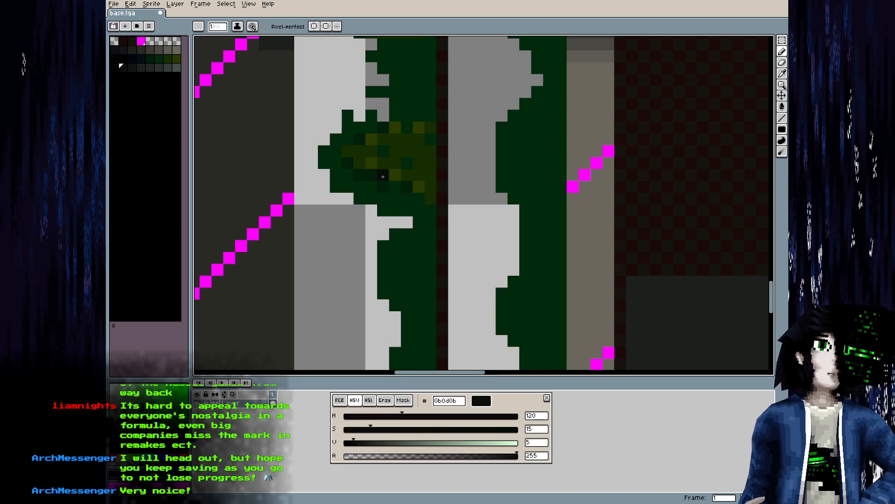
drag(424, 156, 386, 266)
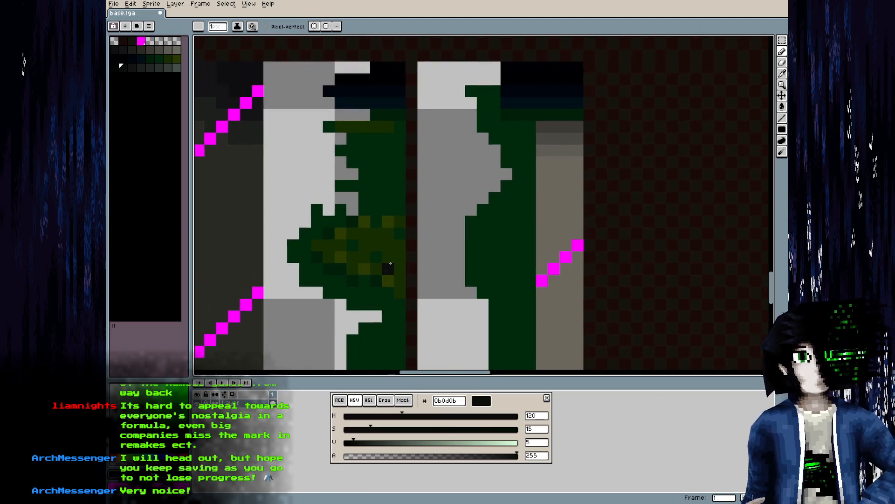
scroll(313, 225, down, 4)
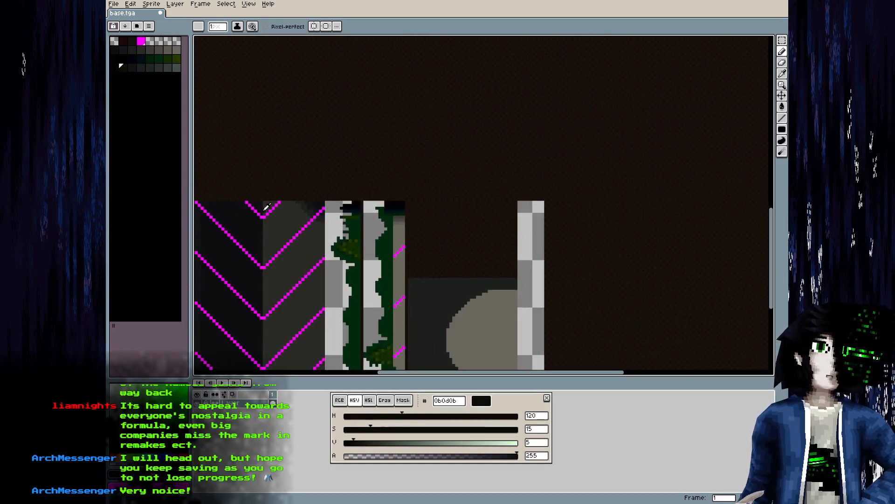
Try sketching a jagged magenta (ff00ff) outline in the empty area above the texture strips, and undo the strokes
alt+click(264, 216)
drag(456, 179, 452, 266)
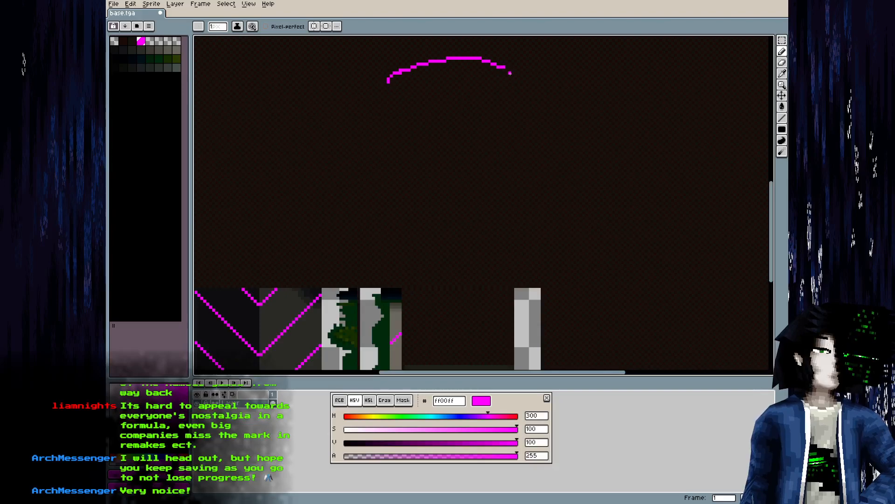
key(ctrl+z)
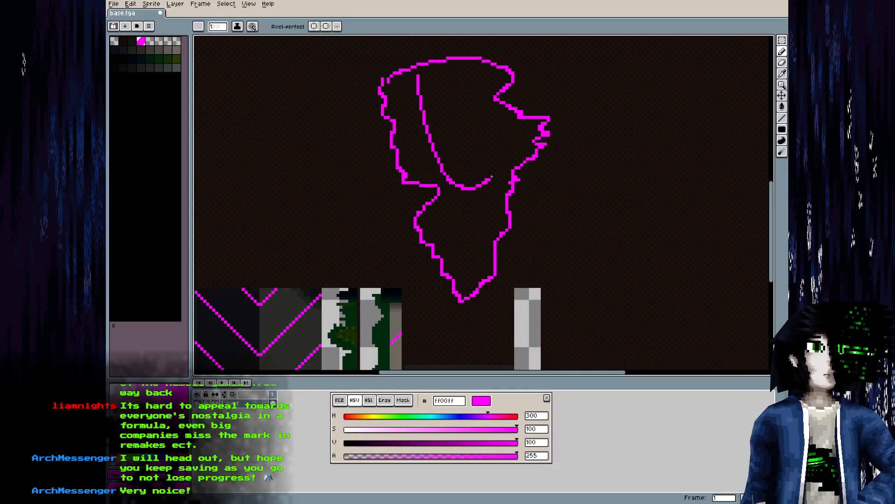
key(ctrl+z)
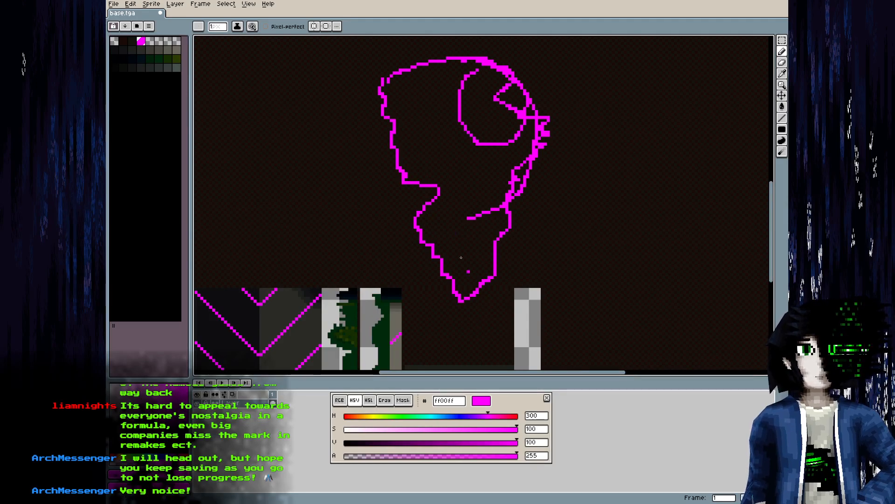
key(ctrl+z)
key(v)
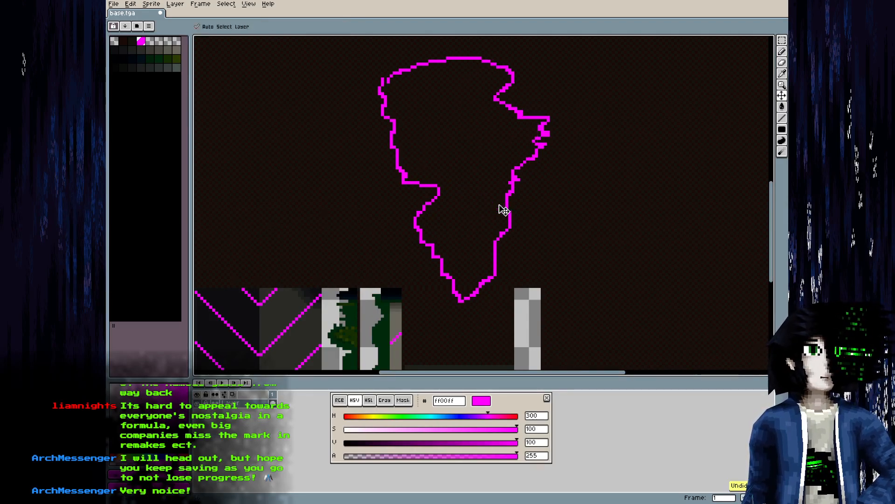
key(ctrl+z)
key(ctrl+z)
Even out the speckled patch in the first moss strip with 162e00 and fill it with dark green 00290a
drag(487, 185, 646, 26)
scroll(489, 192, up, 5)
drag(574, 176, 453, 248)
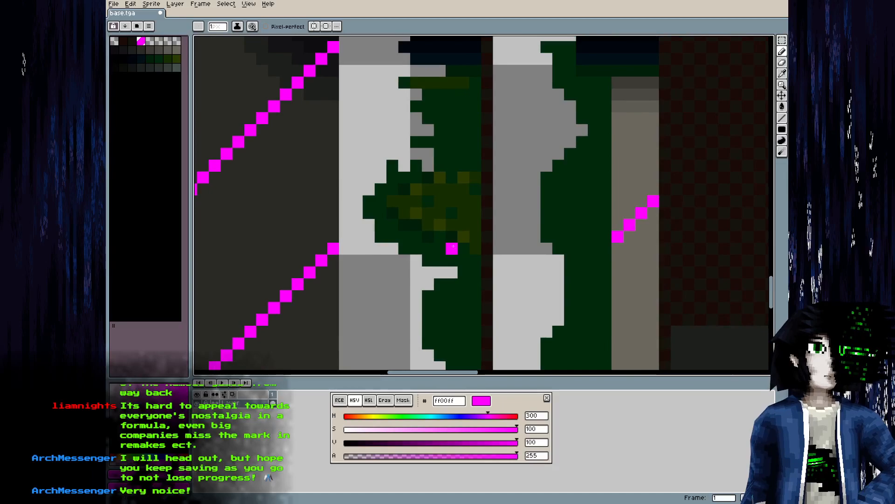
scroll(454, 248, up, 2)
scroll(462, 153, down, 4)
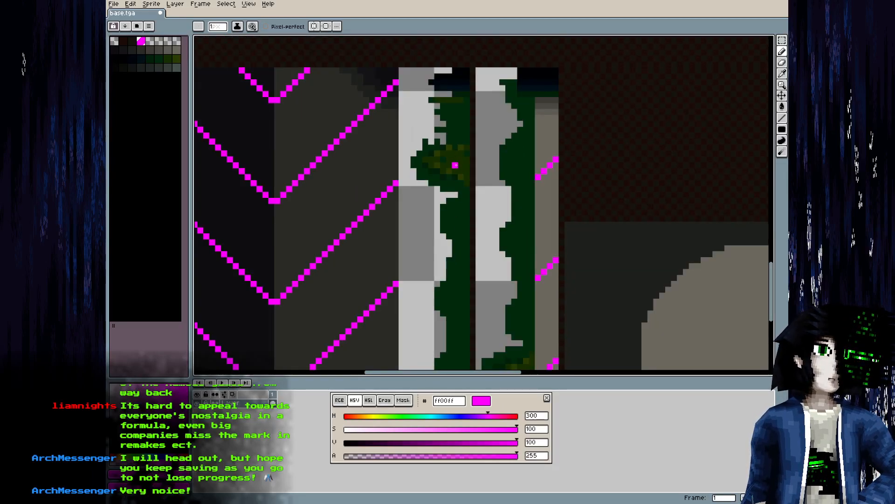
drag(455, 165, 444, 194)
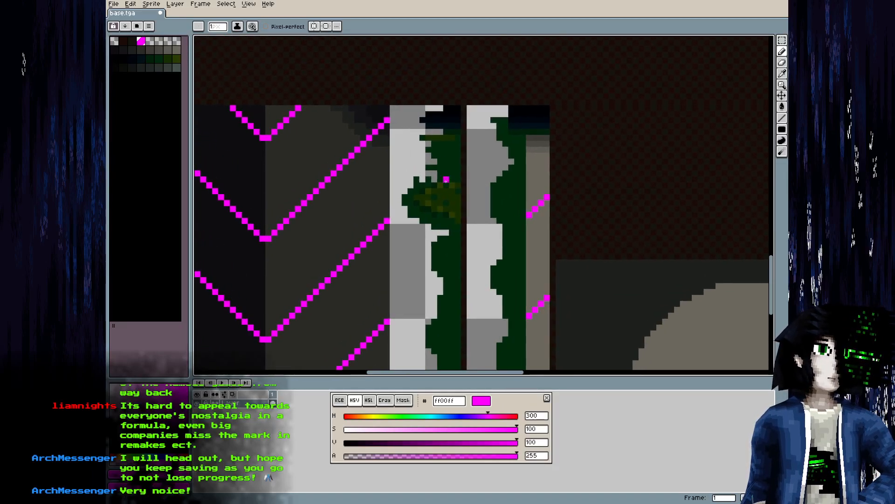
scroll(436, 194, up, 3)
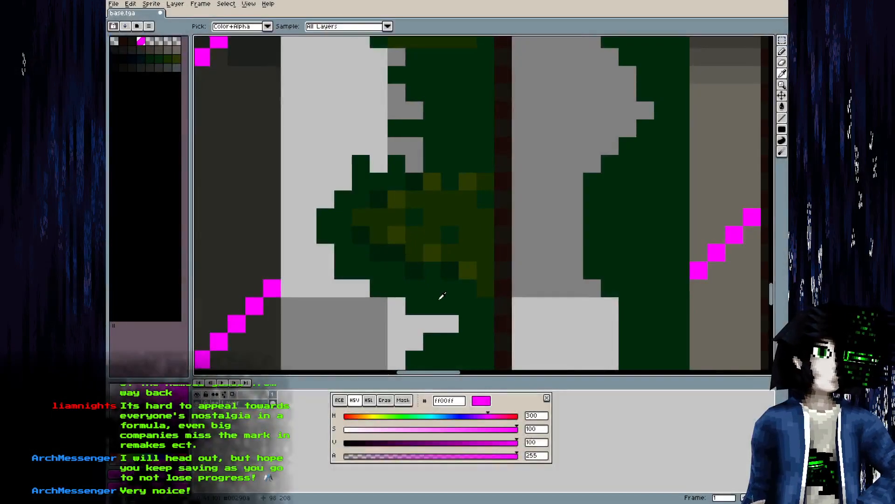
alt+click(483, 231)
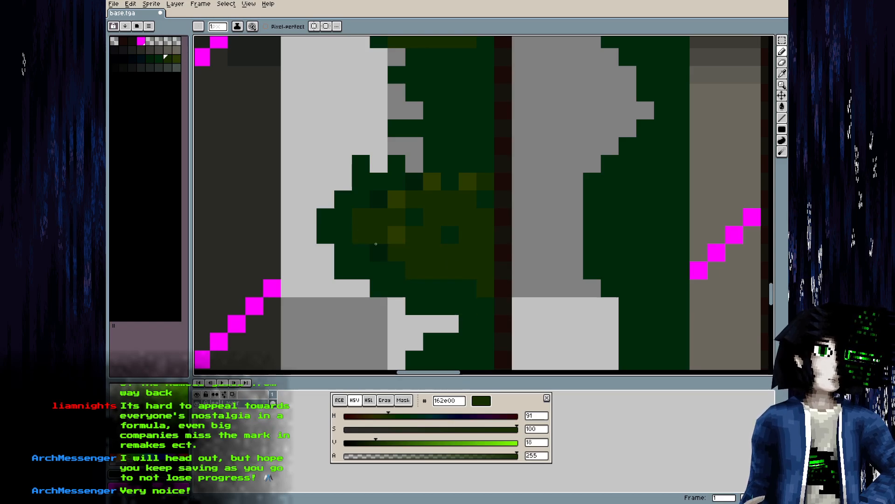
drag(430, 185, 468, 182)
click(449, 234)
click(485, 194)
alt+click(476, 157)
click(471, 182)
key(g)
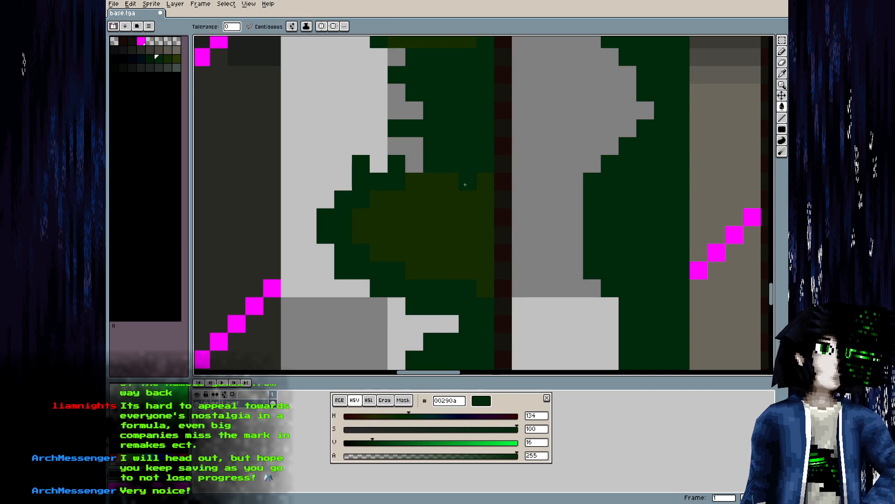
Draw a filled olive 2b3b00 patch at the moss strip's inner edge and a smaller one near its protruding tip
key(x)
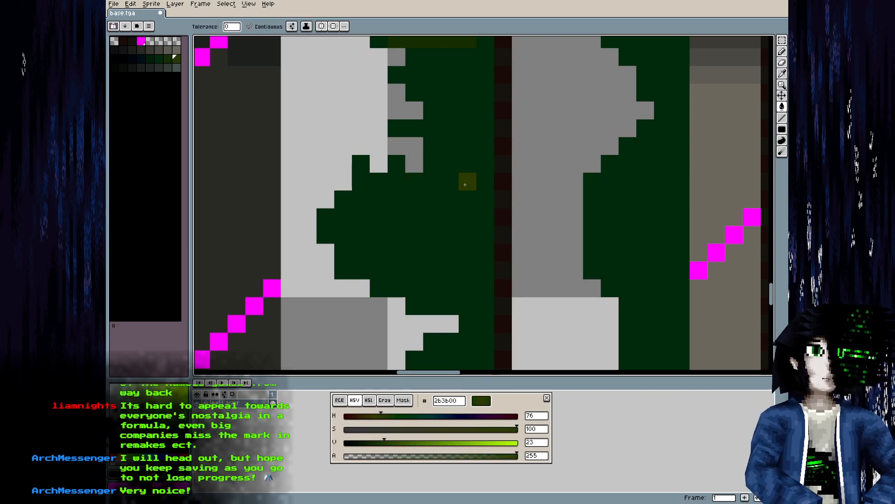
key(b)
mouse_move(485, 199)
mouse_down()
mouse_move(409, 215)
mouse_move(408, 249)
mouse_move(448, 269)
mouse_move(485, 268)
mouse_up()
key(g)
click(468, 239)
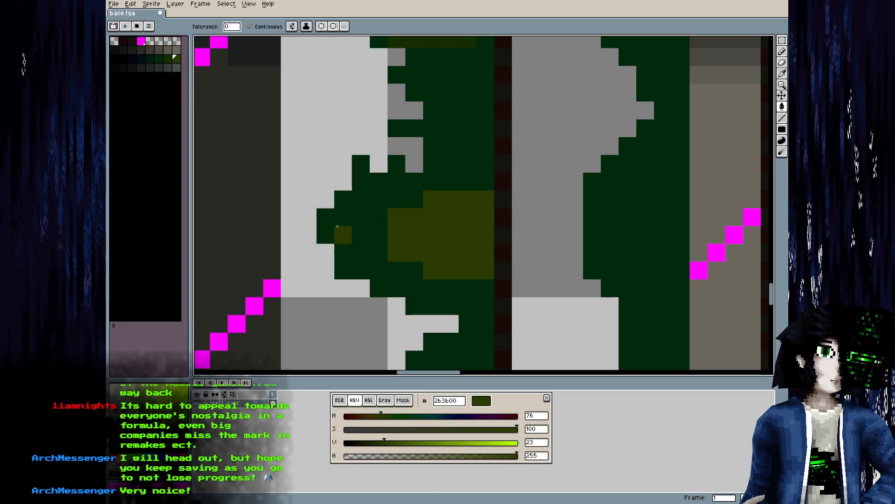
click(357, 224)
key(ctrl+z)
key(b)
mouse_move(360, 219)
mouse_down()
mouse_move(357, 240)
mouse_move(342, 224)
mouse_move(429, 269)
mouse_move(377, 200)
mouse_move(369, 231)
mouse_up()
Shade the edges of both olive patches with 162e00 and add dark 001f08 pixels in the moss above them
key(bracketleft)
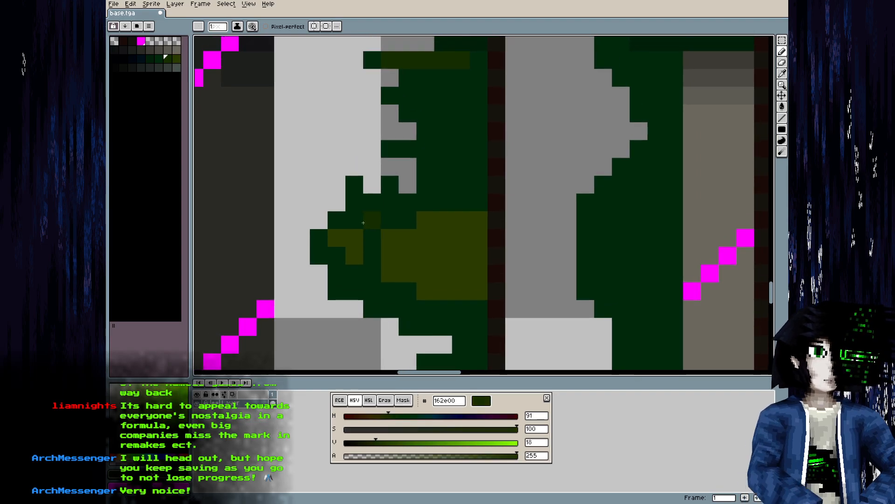
drag(473, 208, 478, 220)
drag(453, 314, 424, 310)
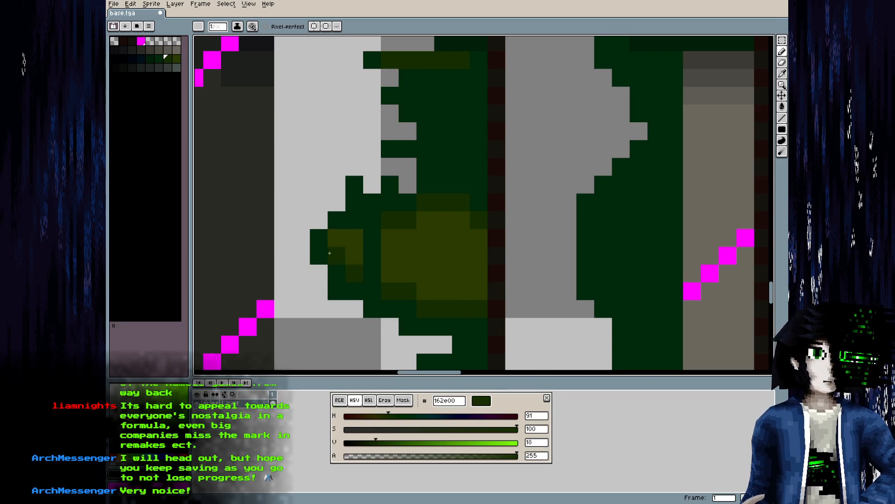
key(bracketleft)
key(bracketleft)
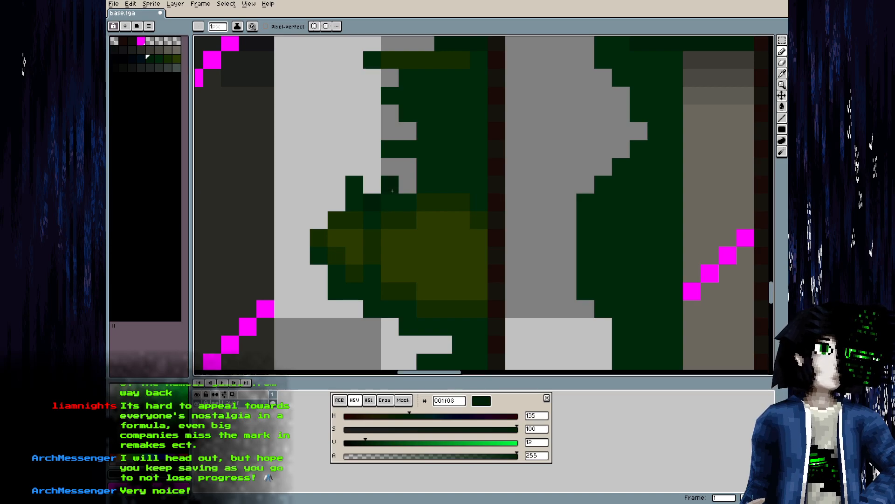
drag(428, 169, 464, 175)
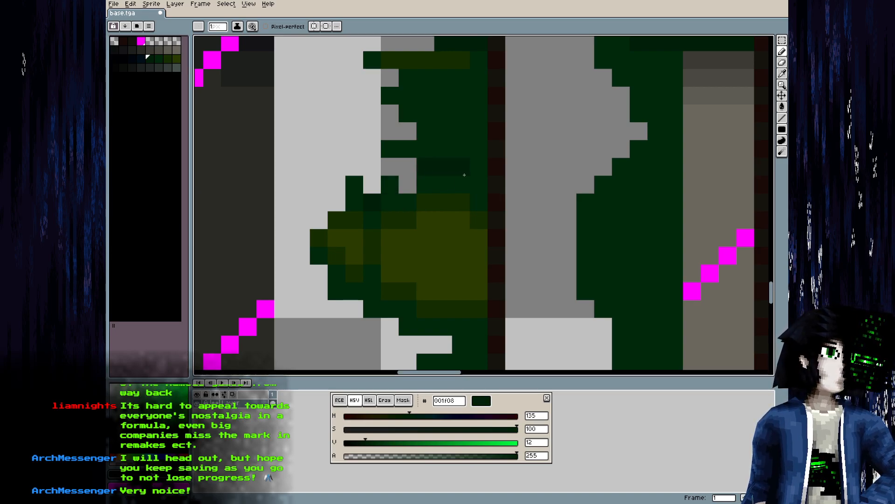
Paint 162e00 patches with 2b3b00 highlights in the upper part of the first moss strip
key(bracketright)
mouse_move(429, 149)
mouse_down()
mouse_move(442, 166)
mouse_move(467, 168)
mouse_move(479, 148)
mouse_move(469, 130)
mouse_move(435, 127)
mouse_move(458, 149)
mouse_move(443, 148)
mouse_move(477, 127)
mouse_move(451, 192)
mouse_move(419, 168)
mouse_move(429, 222)
mouse_move(398, 249)
mouse_move(416, 182)
mouse_move(410, 223)
mouse_move(427, 242)
mouse_move(421, 245)
mouse_move(446, 246)
mouse_move(457, 229)
mouse_move(450, 210)
mouse_move(410, 209)
mouse_up()
key(bracketright)
key(bracketleft)
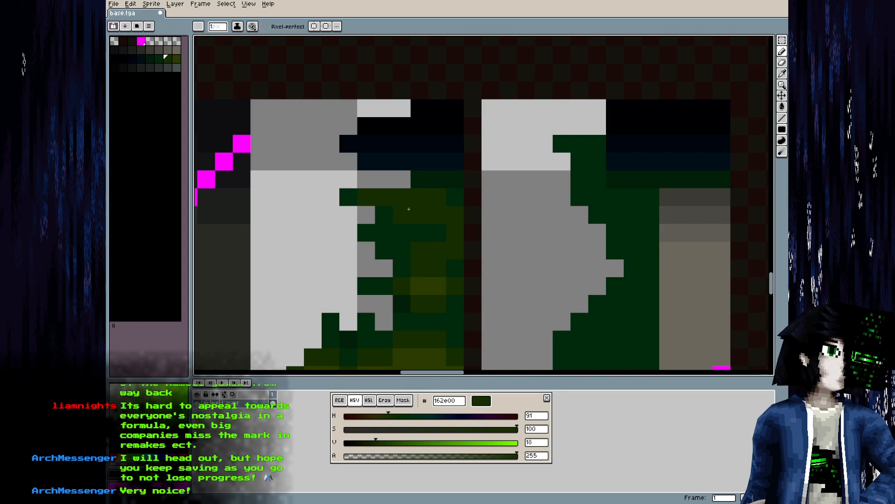
key(bracketright)
mouse_move(437, 250)
mouse_down()
mouse_move(415, 232)
mouse_move(398, 233)
mouse_move(442, 231)
mouse_move(437, 217)
mouse_move(420, 215)
mouse_move(435, 179)
mouse_up()
Extend the ragged moss edge over the grey checks below the large olive patch with 00290a
scroll(430, 196, down, 5)
scroll(435, 179, up, 1)
scroll(434, 178, down, 1)
scroll(433, 161, up, 2)
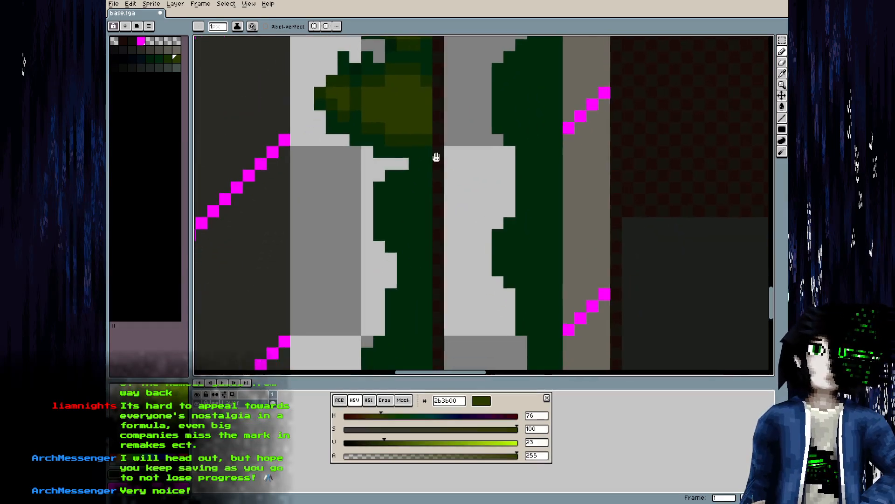
key(bracketleft)
key(bracketleft)
drag(368, 186, 369, 201)
mouse_move(363, 170)
mouse_down()
mouse_move(355, 189)
mouse_move(375, 177)
mouse_move(348, 214)
mouse_move(360, 232)
mouse_move(380, 245)
mouse_up()
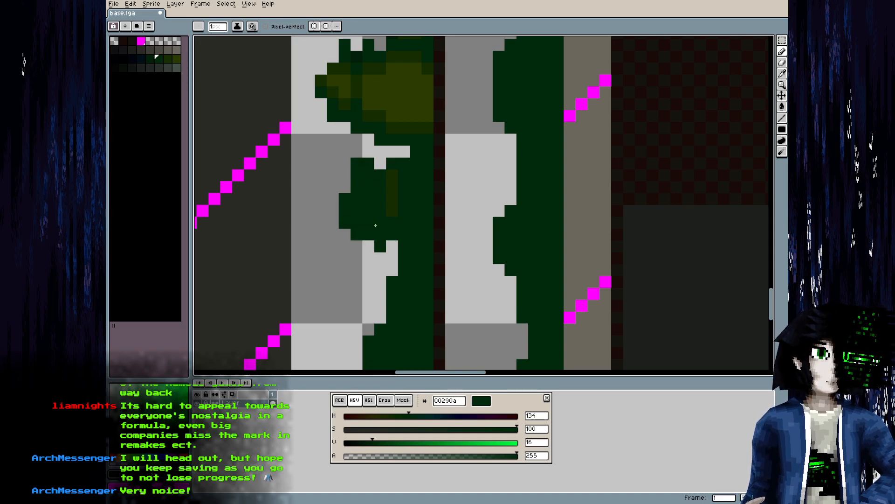
drag(332, 184, 332, 205)
drag(380, 150, 368, 164)
mouse_move(380, 252)
mouse_down()
mouse_move(386, 287)
mouse_move(368, 276)
mouse_move(358, 289)
mouse_move(392, 302)
mouse_move(366, 311)
mouse_move(353, 291)
mouse_move(366, 331)
mouse_up()
Extend the lower half of the first strip's moss edge outward with jagged 00290a tufts
mouse_move(380, 270)
mouse_down()
mouse_move(399, 174)
mouse_move(387, 247)
mouse_move(363, 290)
mouse_move(400, 275)
mouse_move(381, 290)
mouse_move(414, 319)
mouse_move(446, 188)
mouse_move(417, 239)
mouse_move(438, 244)
mouse_move(443, 222)
mouse_move(441, 249)
mouse_move(465, 117)
mouse_up()
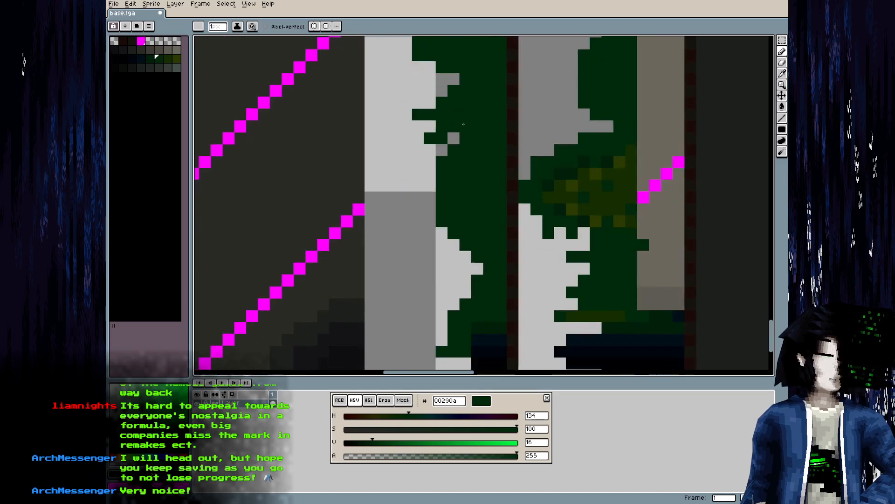
mouse_move(394, 193)
mouse_down()
mouse_move(420, 222)
mouse_move(417, 199)
mouse_up()
mouse_move(459, 256)
mouse_down()
mouse_move(460, 282)
mouse_move(389, 301)
mouse_move(378, 328)
mouse_move(438, 304)
mouse_move(442, 292)
mouse_up()
mouse_move(429, 257)
mouse_down()
mouse_move(452, 247)
mouse_move(415, 255)
mouse_up()
drag(456, 183, 432, 240)
mouse_move(436, 196)
mouse_down()
mouse_move(480, 234)
mouse_move(461, 243)
mouse_move(430, 231)
mouse_move(435, 240)
mouse_move(402, 240)
mouse_move(463, 191)
mouse_move(390, 216)
mouse_move(464, 169)
mouse_move(462, 160)
mouse_move(439, 238)
mouse_up()
scroll(434, 134, down, 4)
scroll(440, 176, up, 4)
scroll(450, 225, down, 6)
Add 00290a moss tufts over the grey at the upper end of the first strip and save base.tga
drag(454, 90, 448, 186)
scroll(448, 186, up, 6)
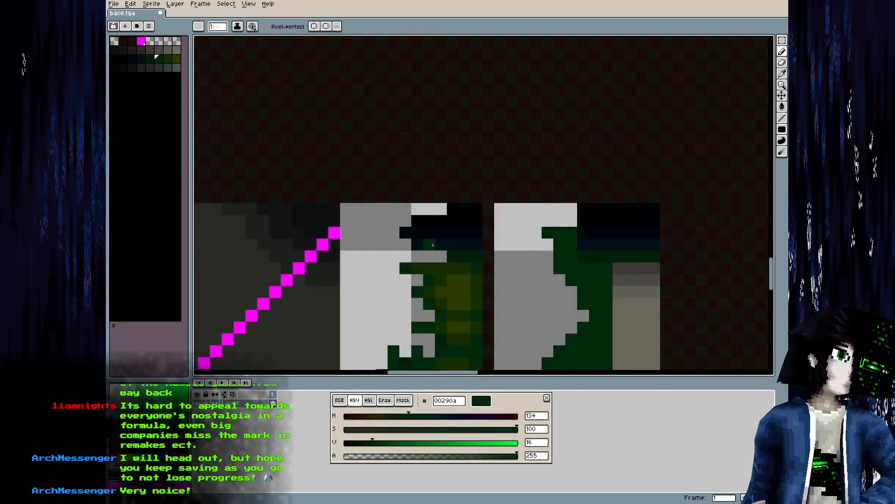
drag(417, 256, 356, 209)
mouse_move(408, 268)
mouse_down()
mouse_move(397, 174)
mouse_move(381, 194)
mouse_move(383, 204)
mouse_move(402, 189)
mouse_move(387, 224)
mouse_move(395, 231)
mouse_move(418, 111)
mouse_move(402, 222)
mouse_move(416, 147)
mouse_up()
drag(431, 191, 439, 231)
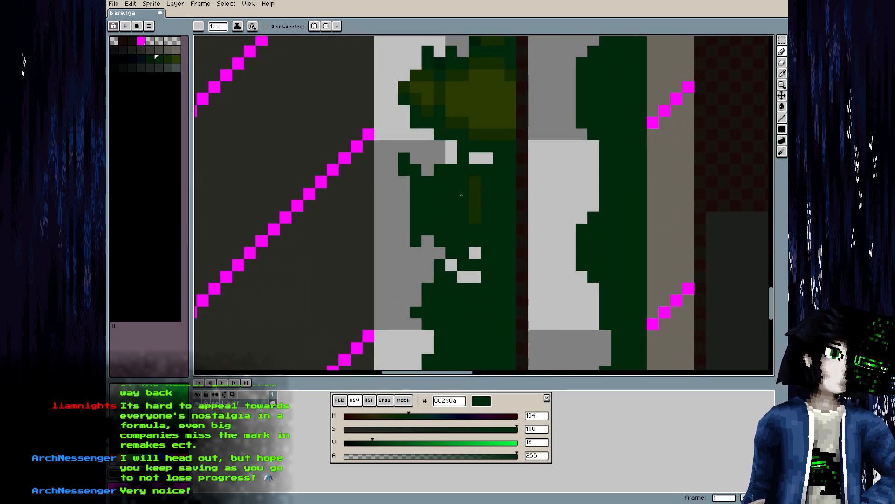
scroll(477, 191, down, 6)
scroll(497, 180, up, 2)
key(ctrl+s)
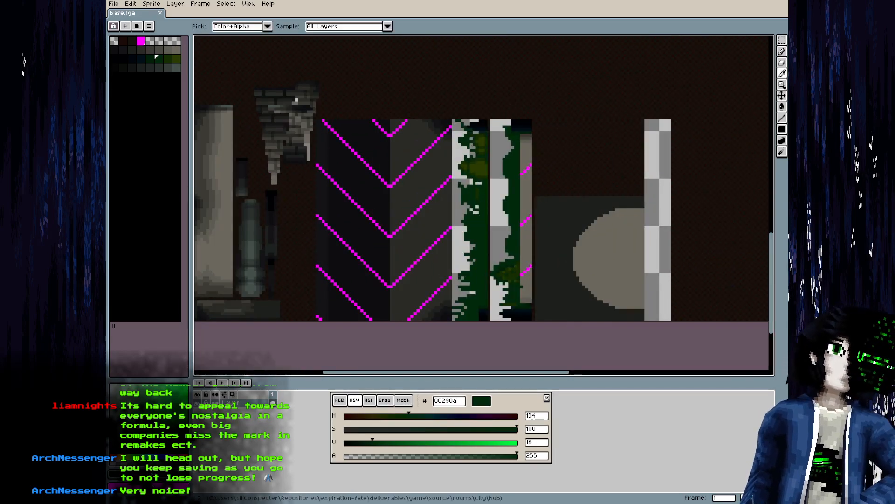
Switch to Blender, reload the base.tga texture and inspect the hanging moss on the curved wall
key(alt+Tab)
key(alt+r)
drag(406, 305, 438, 310)
scroll(448, 311, down, 5)
scroll(432, 317, up, 5)
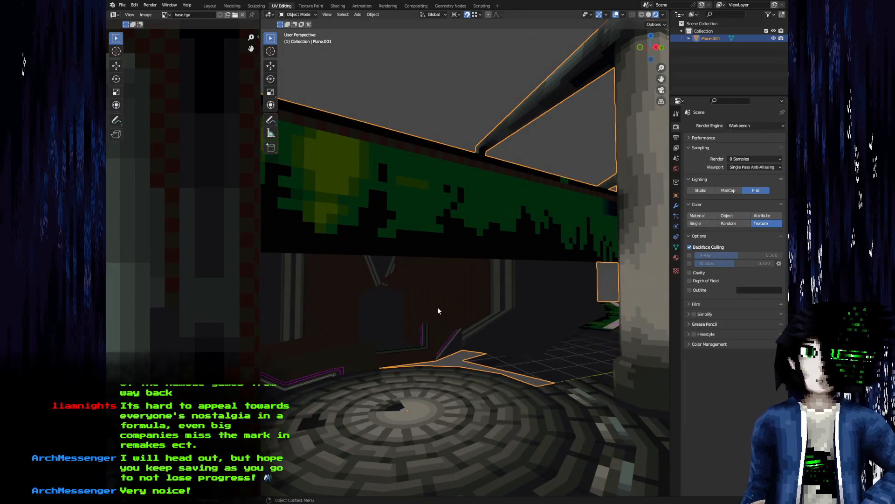
Switch to Aseprite and paint 2b3b00 patches shaded with 162e00 in the moss just below the large olive patch
key(alt+Tab)
scroll(509, 211, up, 4)
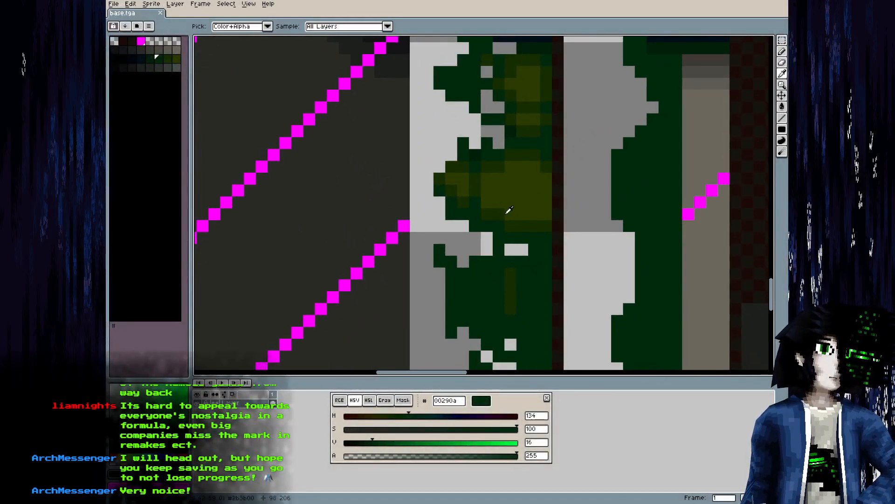
click(516, 201)
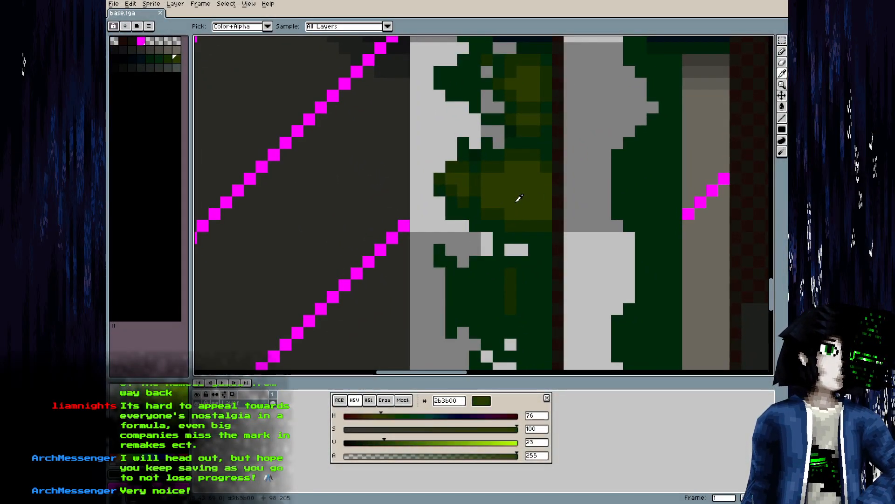
key(b)
drag(517, 201, 465, 160)
mouse_move(494, 234)
mouse_down()
mouse_move(455, 250)
mouse_move(457, 241)
mouse_move(474, 276)
mouse_move(496, 258)
mouse_move(495, 244)
mouse_move(472, 264)
mouse_move(491, 279)
mouse_up()
mouse_move(412, 256)
mouse_down()
mouse_move(412, 268)
mouse_move(423, 245)
mouse_up()
alt+click(437, 171)
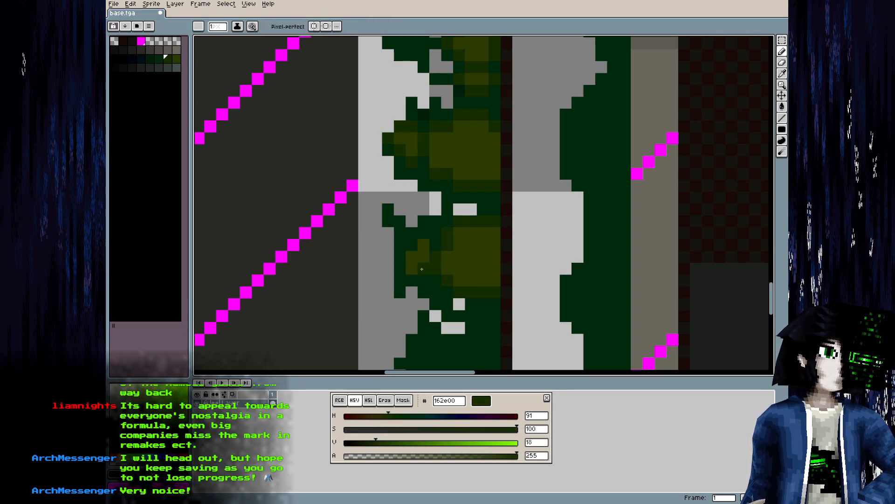
mouse_move(433, 221)
mouse_down()
mouse_move(429, 138)
mouse_move(439, 106)
mouse_up()
Paint more 2b3b00 olive patches down the lower half of the first moss strip and save base.tga
alt+click(478, 134)
mouse_move(440, 235)
mouse_down()
mouse_move(498, 242)
mouse_move(496, 227)
mouse_move(478, 272)
mouse_move(492, 246)
mouse_move(497, 274)
mouse_move(482, 267)
mouse_move(488, 273)
mouse_move(476, 290)
mouse_move(462, 252)
mouse_move(432, 276)
mouse_move(436, 260)
mouse_move(439, 279)
mouse_up()
drag(491, 290, 472, 226)
mouse_move(477, 222)
mouse_down()
mouse_move(453, 248)
mouse_move(474, 238)
mouse_move(475, 294)
mouse_move(466, 274)
mouse_move(449, 268)
mouse_move(432, 276)
mouse_move(452, 273)
mouse_move(435, 143)
mouse_up()
mouse_move(458, 199)
mouse_down()
mouse_move(440, 203)
mouse_move(453, 198)
mouse_move(458, 237)
mouse_move(416, 206)
mouse_move(399, 244)
mouse_up()
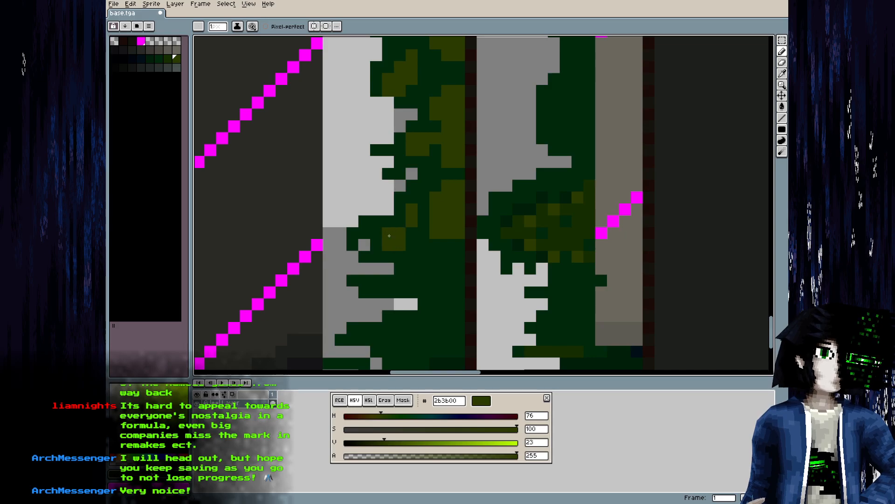
mouse_move(460, 268)
mouse_down()
mouse_move(459, 290)
mouse_move(434, 270)
mouse_move(423, 279)
mouse_move(430, 168)
mouse_up()
mouse_move(461, 197)
mouse_down()
mouse_move(456, 247)
mouse_move(456, 213)
mouse_move(447, 238)
mouse_move(406, 239)
mouse_up()
mouse_move(408, 273)
mouse_down()
mouse_move(423, 288)
mouse_move(385, 308)
mouse_up()
scroll(405, 283, down, 5)
drag(404, 175, 406, 212)
key(ctrl+s)
Switch to Blender, reload base.tga and inspect the olive moss patches around the posts from different angles
key(alt+Tab)
key(alt+r)
drag(378, 322, 390, 291)
scroll(396, 283, down, 5)
scroll(419, 288, up, 4)
scroll(390, 291, down, 3)
mouse_move(447, 235)
mouse_down()
mouse_move(438, 249)
mouse_move(390, 242)
mouse_move(444, 232)
mouse_move(443, 242)
mouse_up()
scroll(443, 236, up, 2)
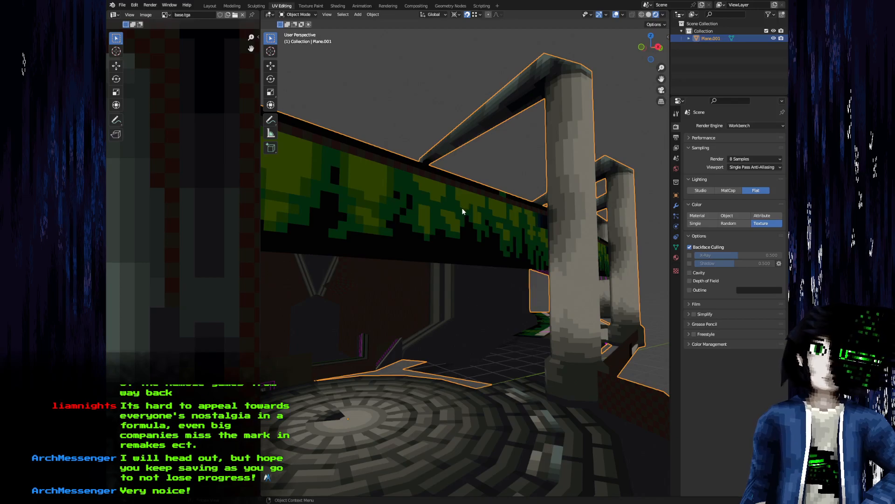
Switch to Aseprite and shade around the olive patches in the first moss strip's lower half with 162e00
key(alt+Tab)
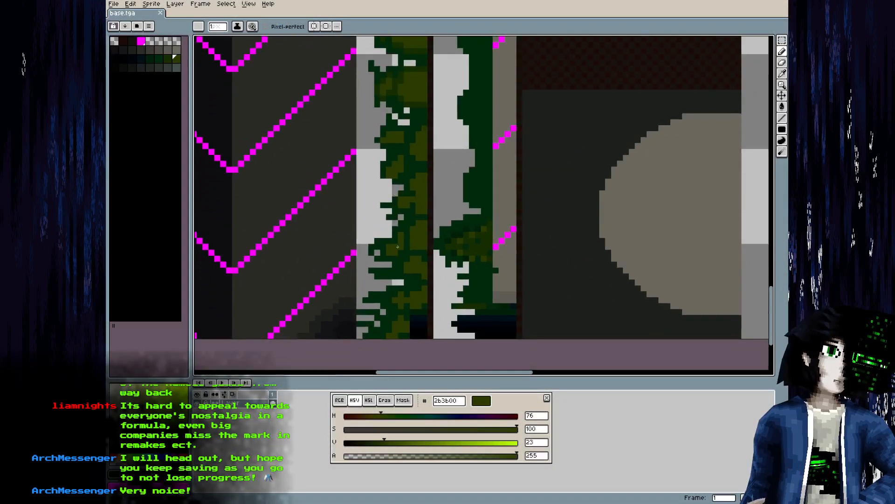
scroll(400, 240, up, 2)
key(bracketleft)
click(405, 279)
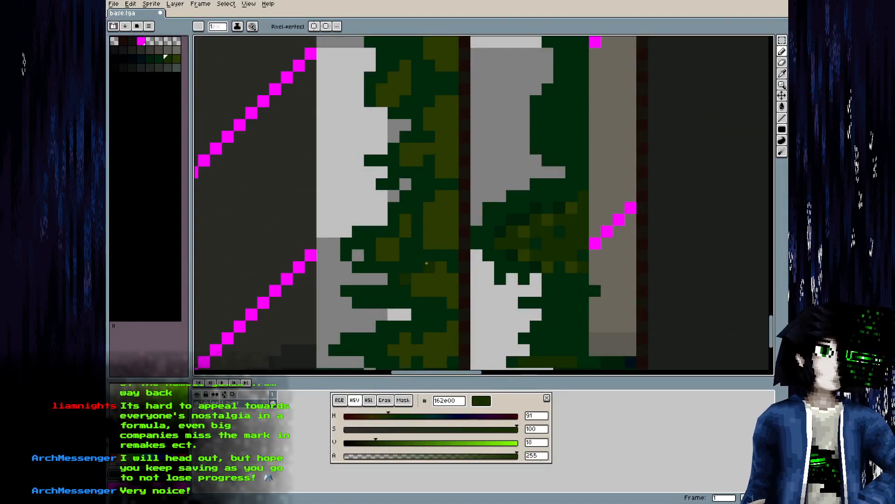
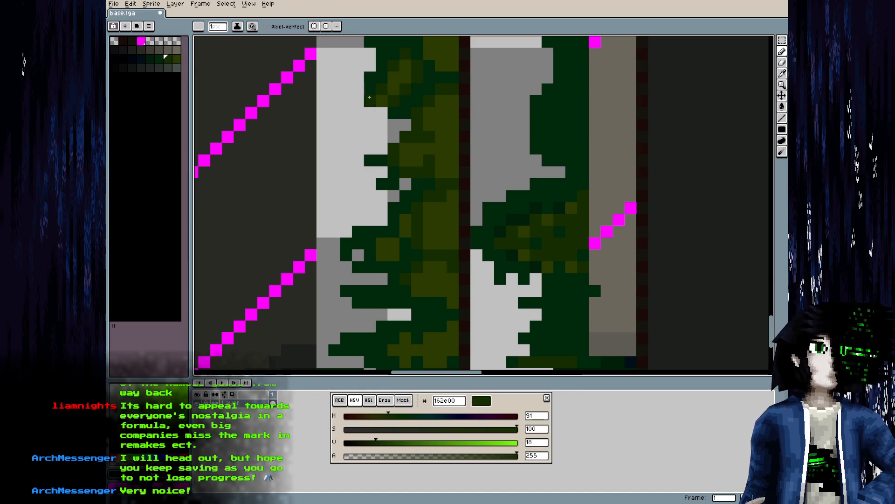
drag(393, 156, 342, 274)
drag(402, 196, 393, 193)
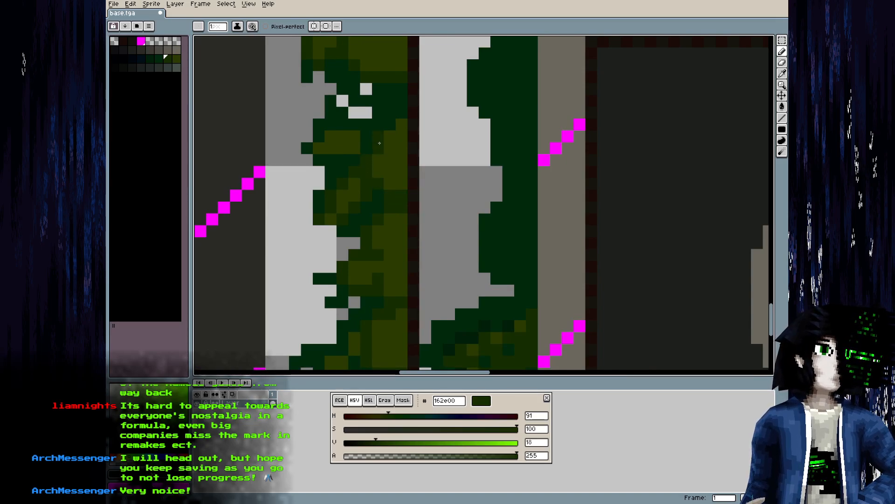
drag(402, 110, 402, 146)
drag(366, 196, 319, 196)
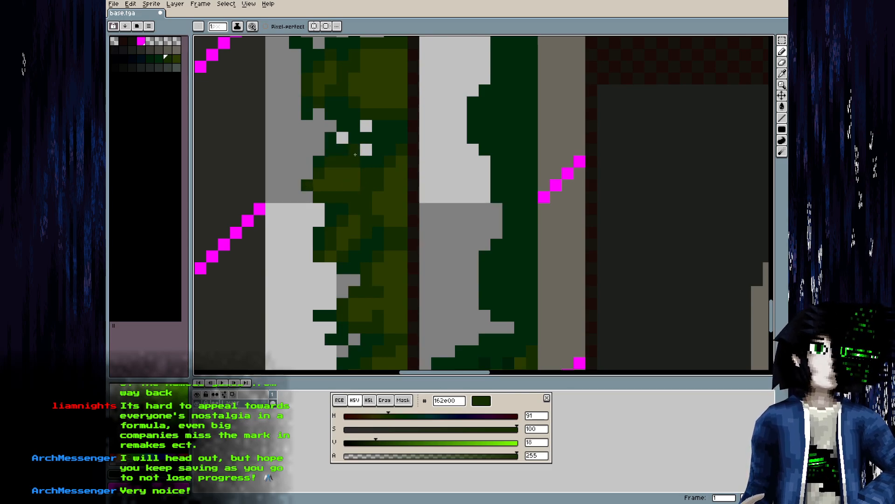
Shade the remaining olive patches along the first moss strip with 162e00 down to its lower end and save base.tga
scroll(345, 161, down, 4)
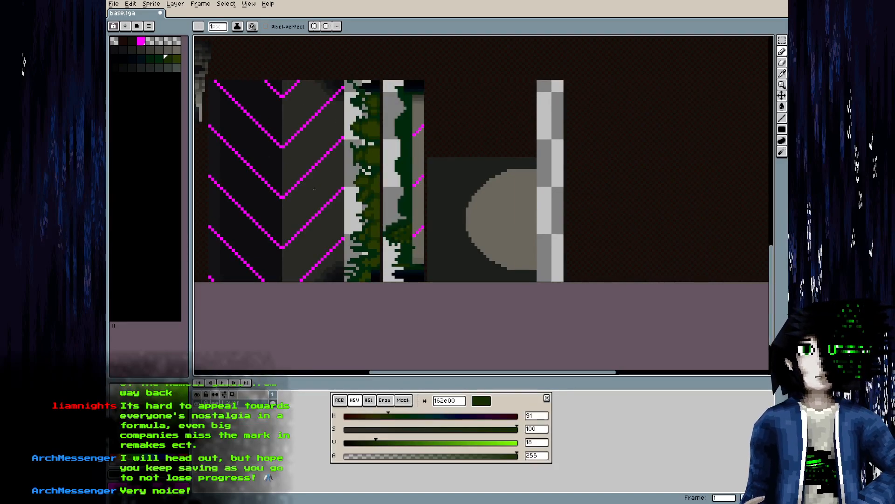
scroll(338, 258, up, 3)
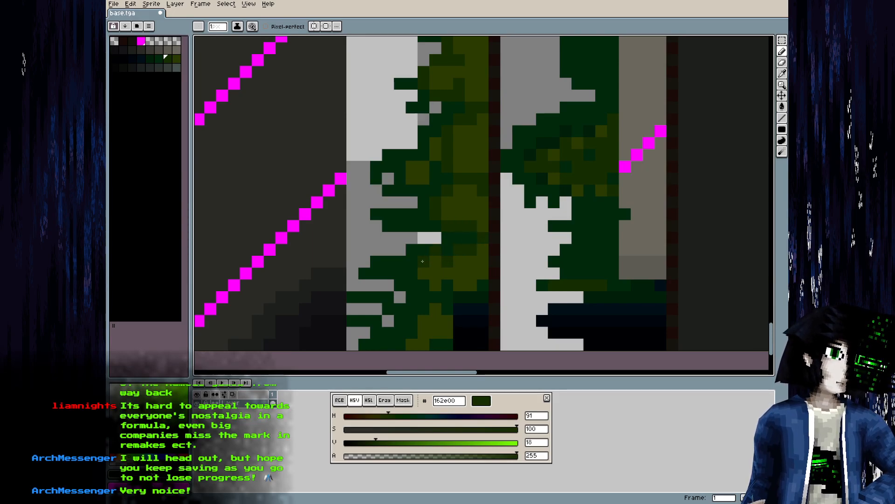
click(483, 286)
drag(460, 263, 473, 209)
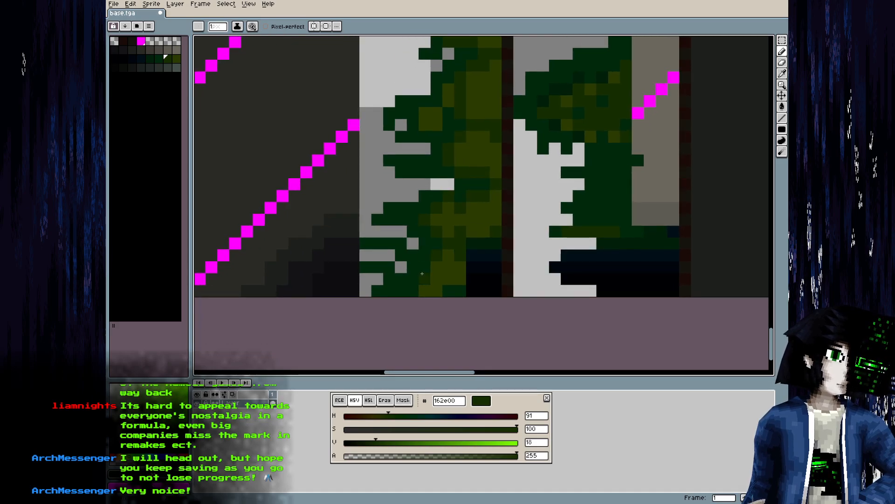
scroll(466, 266, down, 2)
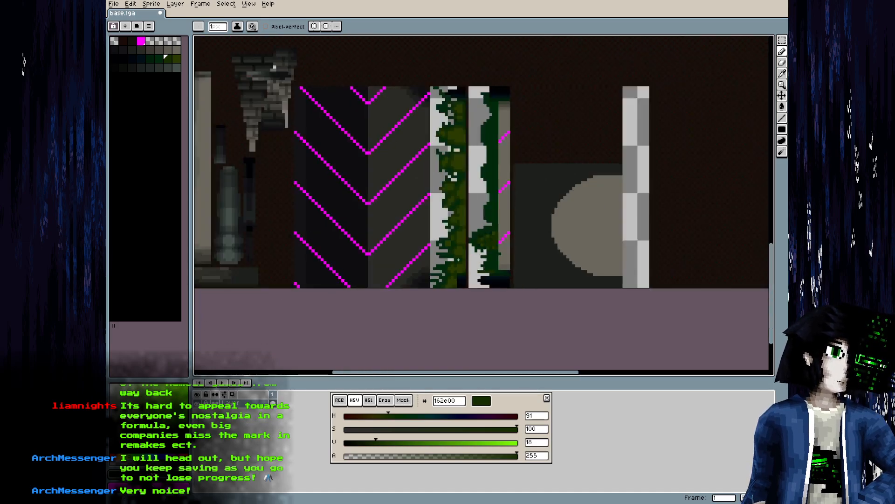
scroll(509, 234, up, 2)
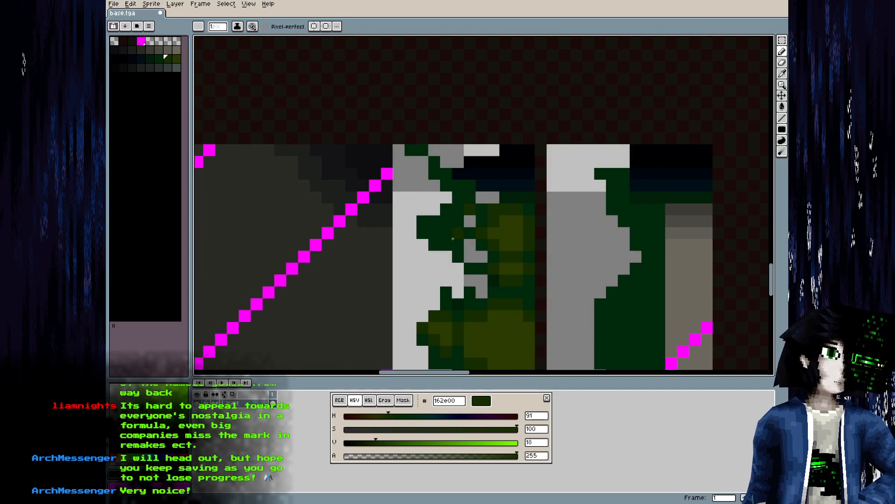
scroll(485, 205, down, 5)
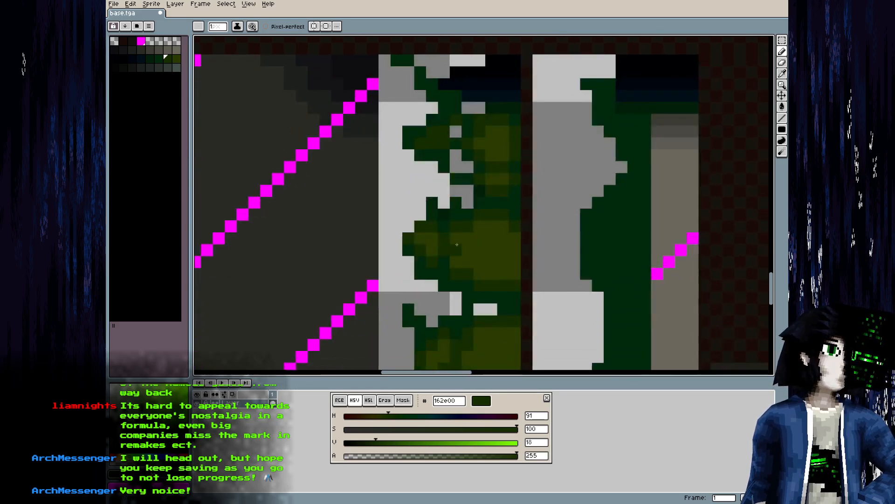
scroll(509, 182, down, 2)
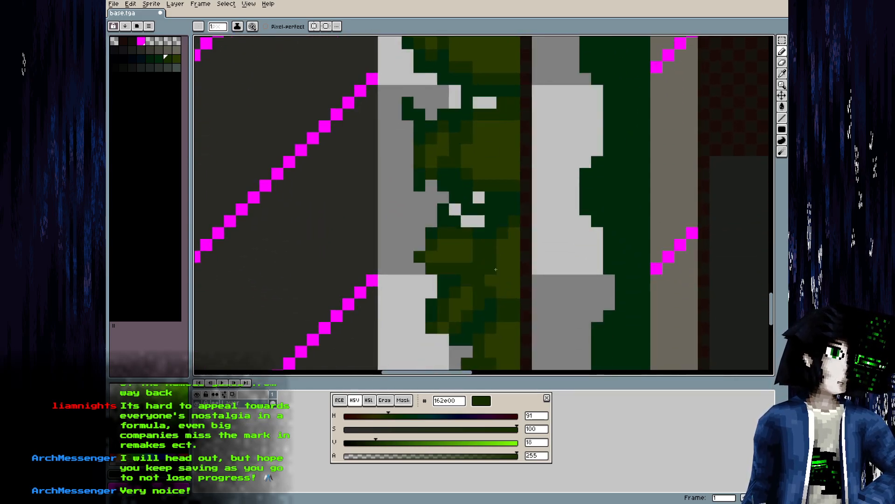
scroll(517, 196, down, 2)
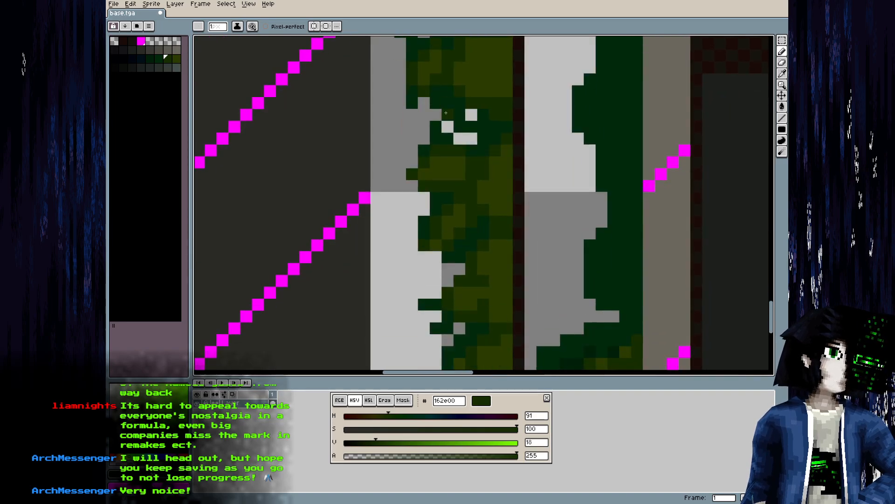
scroll(476, 198, down, 2)
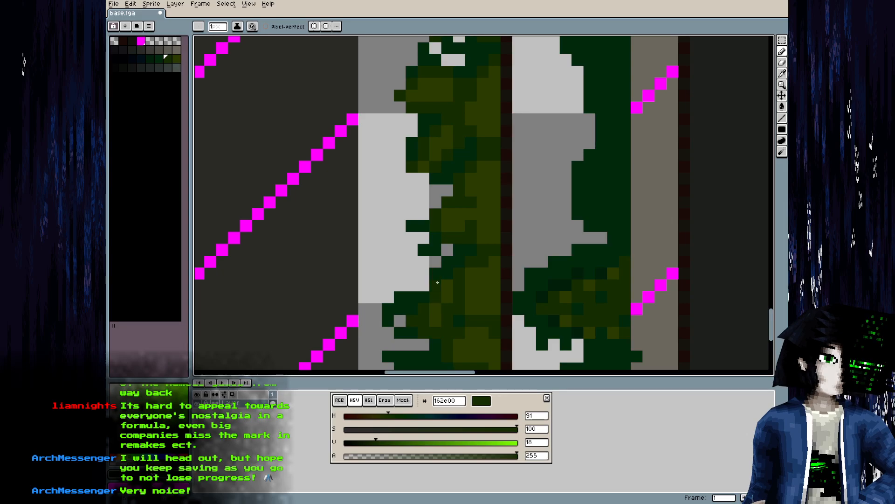
scroll(435, 300, down, 2)
key(ctrl+s)
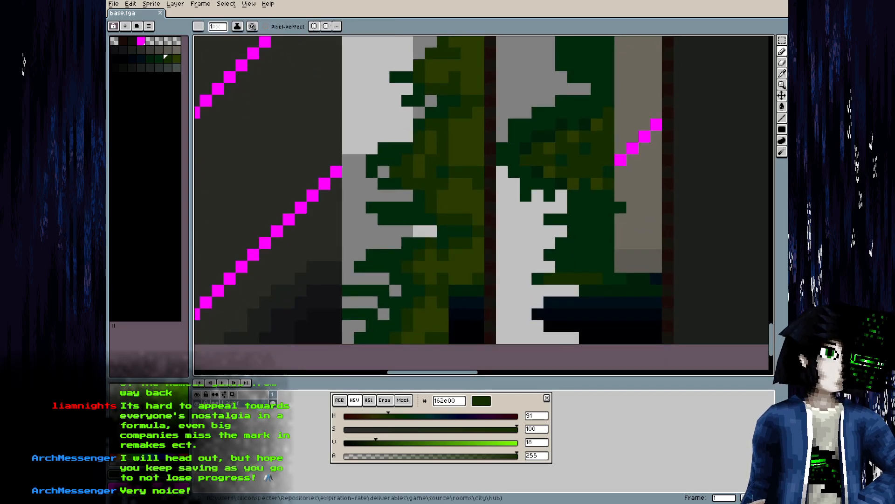
Switch to Blender and inspect the shaded moss band near the posts from different angles and distances
key(alt+Tab)
drag(389, 301, 473, 288)
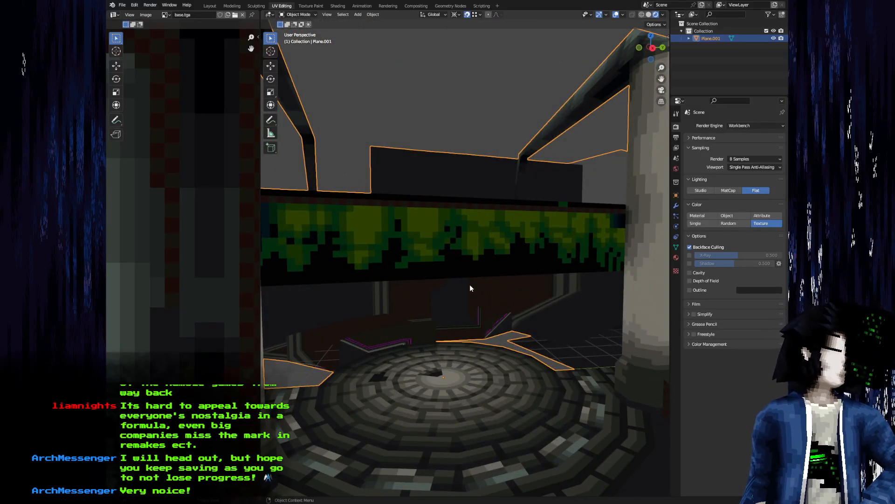
drag(422, 264, 442, 268)
scroll(424, 286, down, 6)
scroll(433, 277, up, 5)
drag(445, 264, 455, 262)
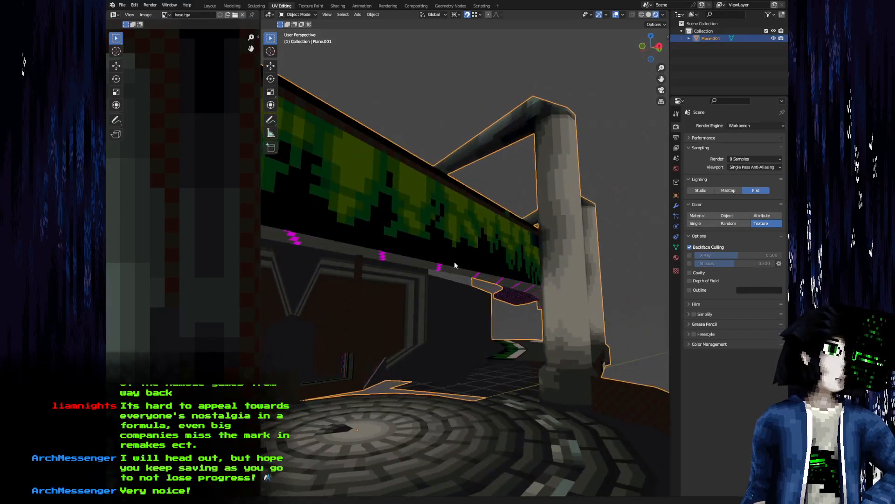
Switch to Aseprite and adjust the moss palette, setting the dark olive to 193300 and the lighter olive to 2a3b0c
key(alt+Tab)
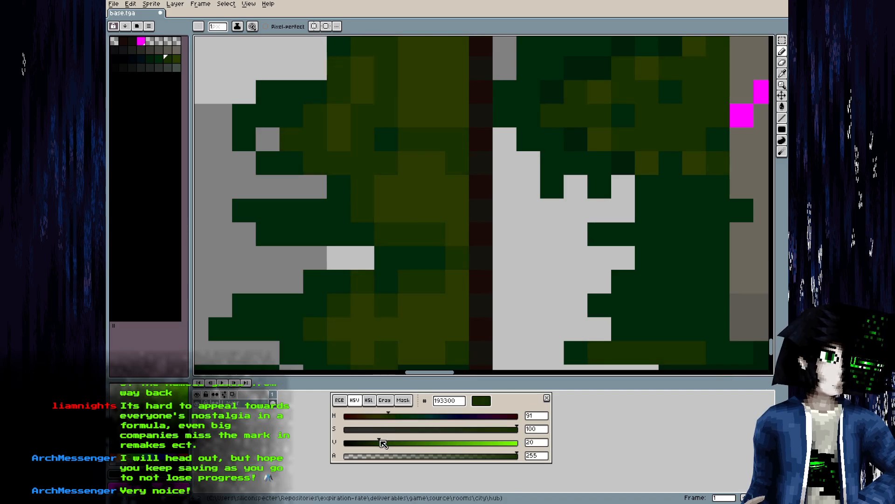
key(i)
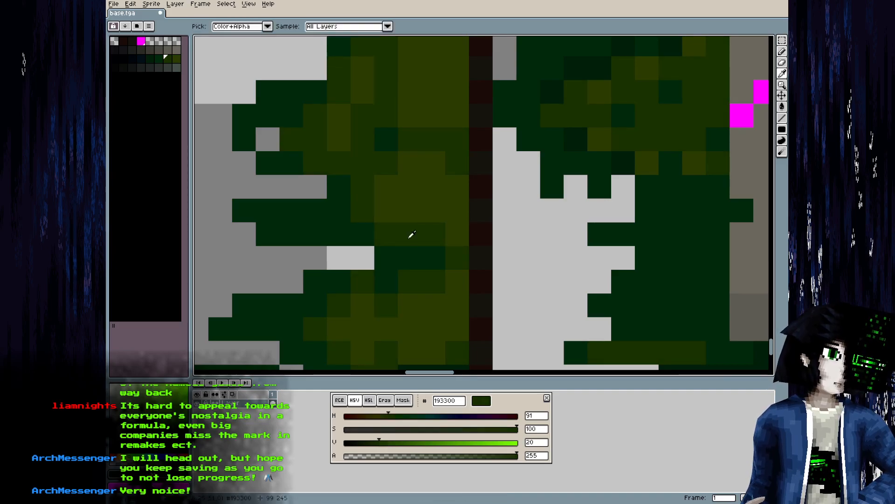
click(426, 196)
key(b)
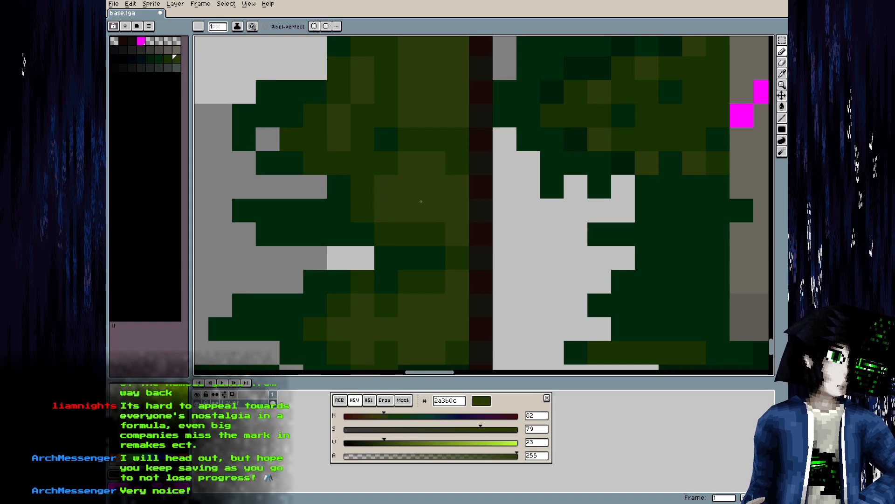
Switch to Blender and inspect the moss band's adjusted olive colours up close
key(alt+Tab)
scroll(414, 320, up, 6)
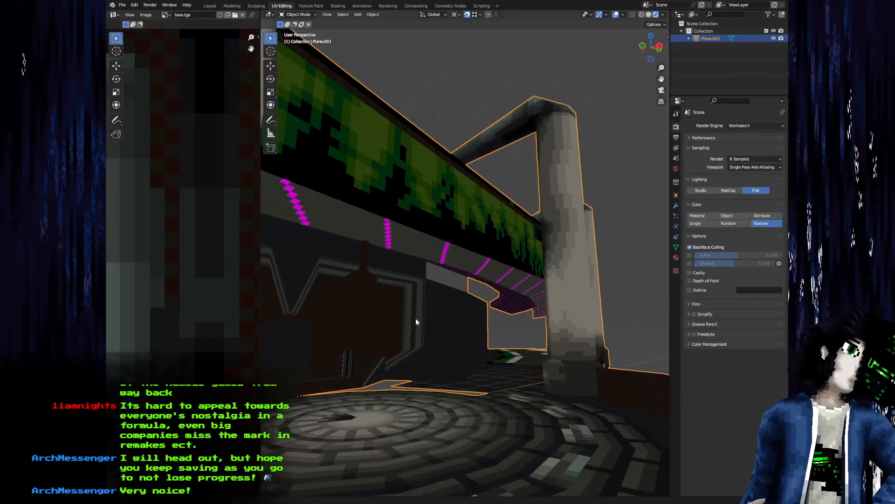
drag(416, 317, 500, 330)
Switch to Aseprite and shift the two dark blue palette colours at the moss strip's lower end to greens 00170b and 000d07
key(alt+Tab)
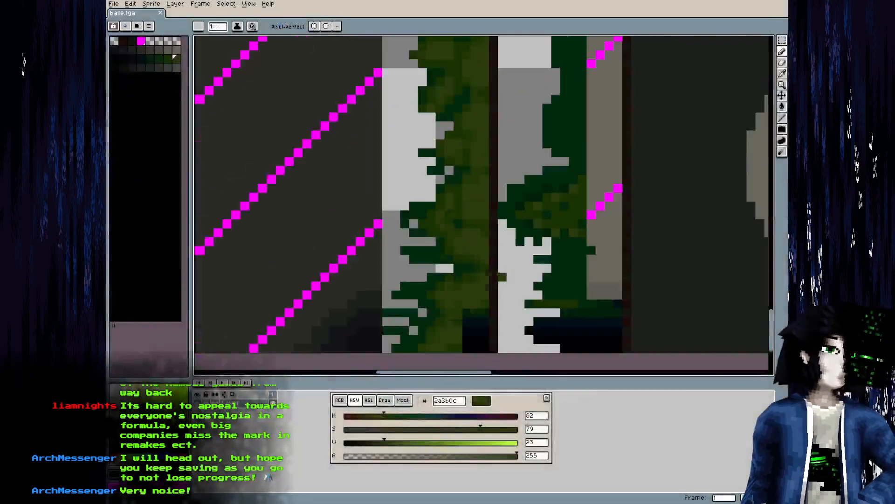
scroll(453, 163, up, 3)
scroll(453, 163, up, 1)
key(i)
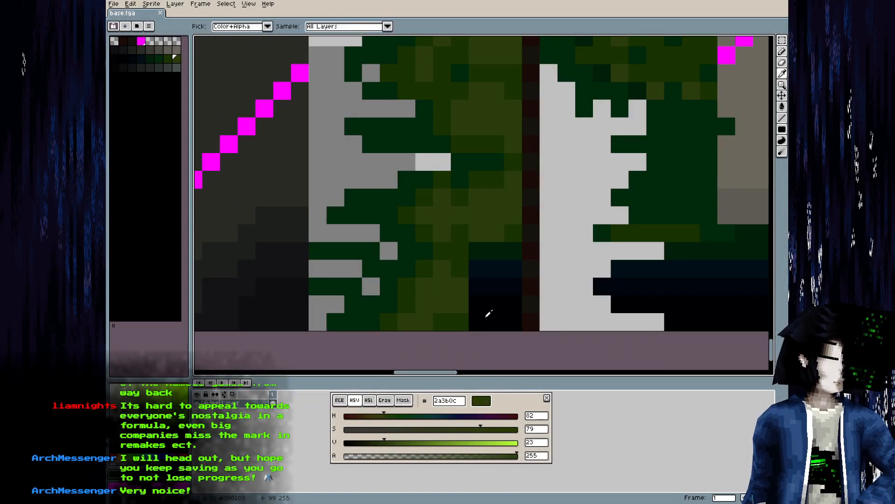
click(488, 268)
key(b)
mouse_move(441, 417)
mouse_down()
mouse_move(417, 418)
mouse_move(435, 418)
mouse_up()
drag(496, 246, 509, 262)
Save base.tga and switch to Blender to inspect the recoloured dark end of the moss band
key(ctrl+s)
key(alt+Tab)
drag(311, 340, 655, 260)
Switch to Aseprite and darken the first moss strip's bottom row with 000203, stepping through 000d07 to 00170b toward its outer edge
key(alt+Tab)
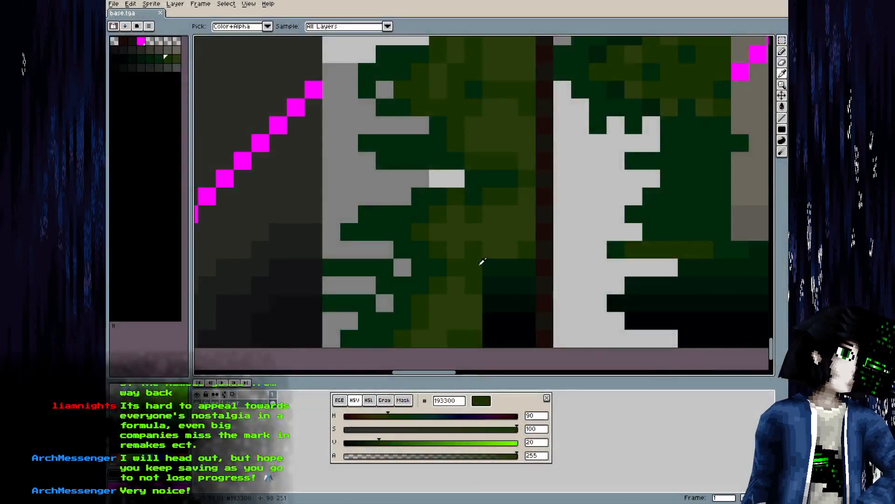
key(i)
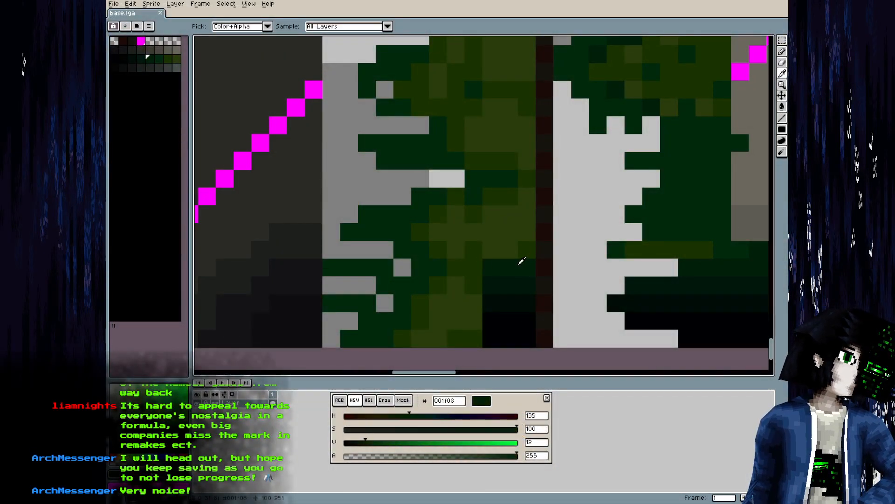
click(521, 261)
alt+click(501, 249)
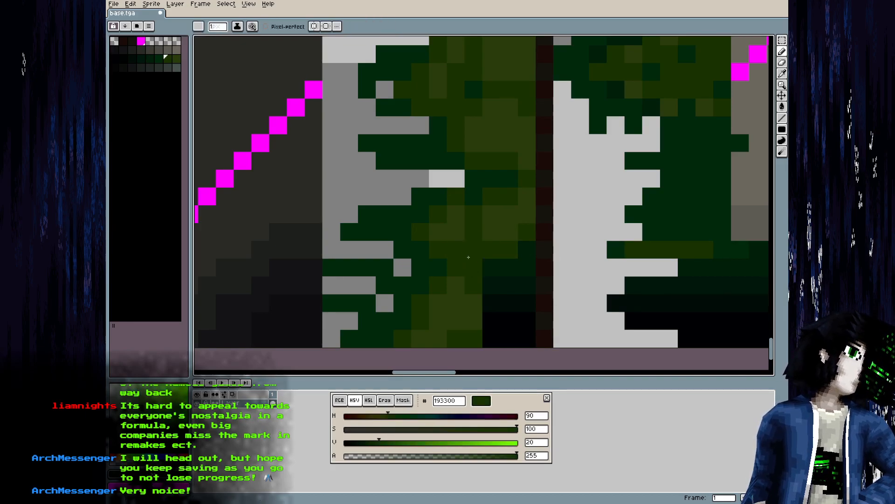
alt+click(504, 280)
alt+click(505, 343)
drag(429, 324, 458, 291)
alt+click(482, 298)
click(467, 306)
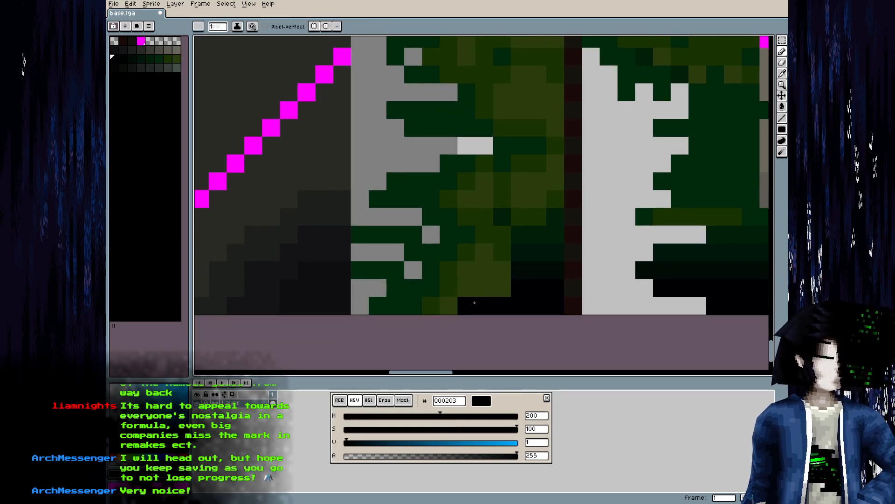
key(bracketright)
click(435, 307)
key(bracketright)
click(412, 307)
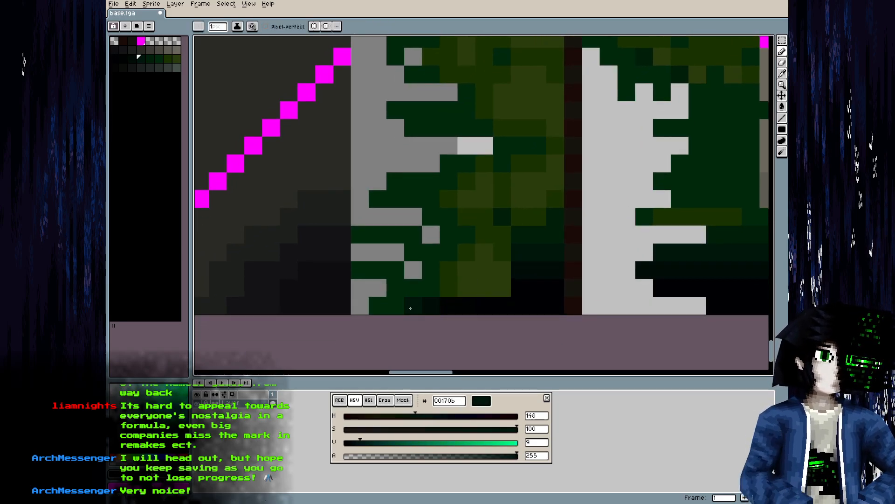
Fade the rows above the moss strip's bottom edge from 000d07 through 001f08 up to 00290a, undoing the last stroke
key(bracketleft)
key(bracketleft)
key(bracketleft)
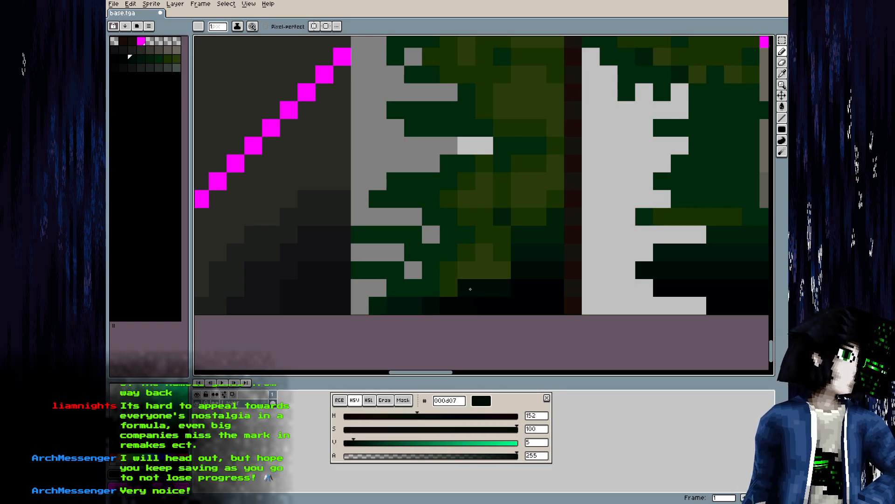
key(bracketright)
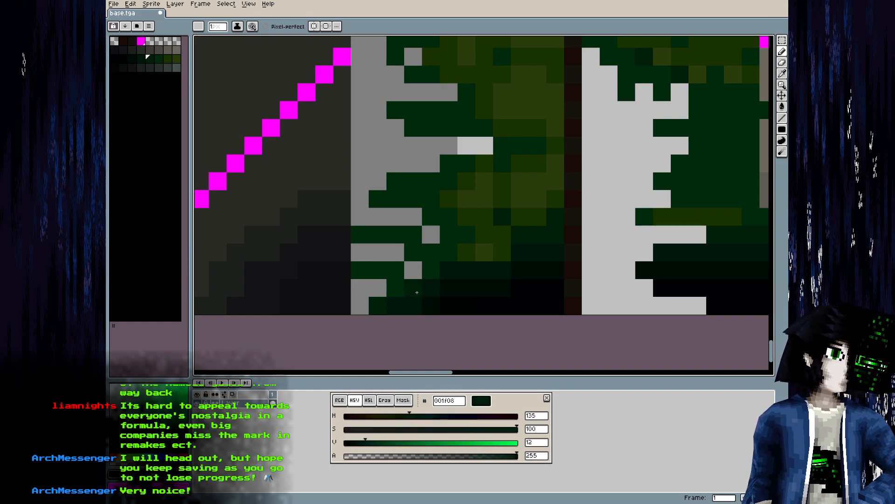
drag(450, 254, 501, 253)
key(bracketright)
key(ctrl+z)
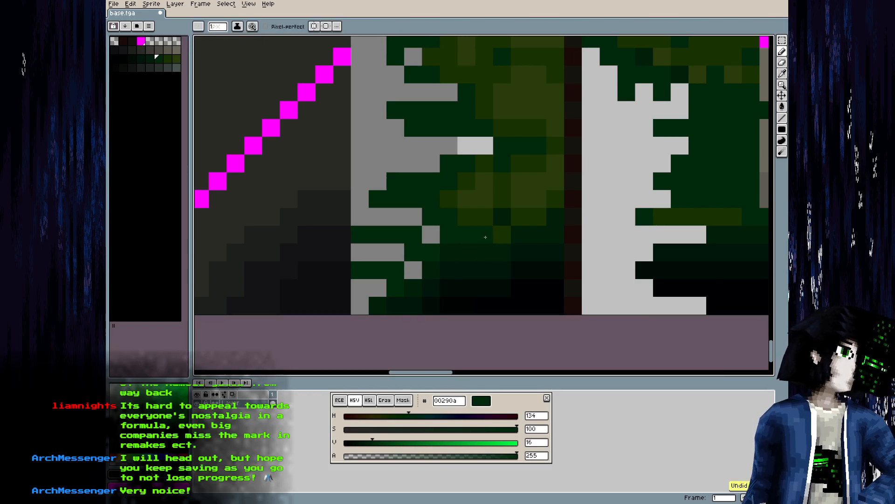
Save base.tga and switch to Blender to inspect the darkened end of the moss beside the post
key(ctrl+s)
key(alt+Tab)
mouse_move(298, 332)
mouse_down()
mouse_move(349, 328)
mouse_move(366, 314)
mouse_move(359, 318)
mouse_up()
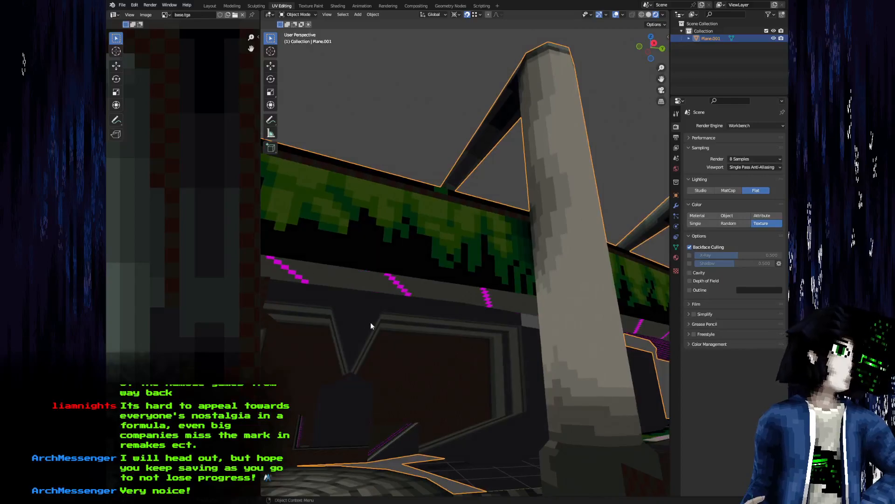
Switch to Aseprite and trim the lowest olive patch of the first moss strip with 00290a, toning its light pixels down to 193300
key(alt+Tab)
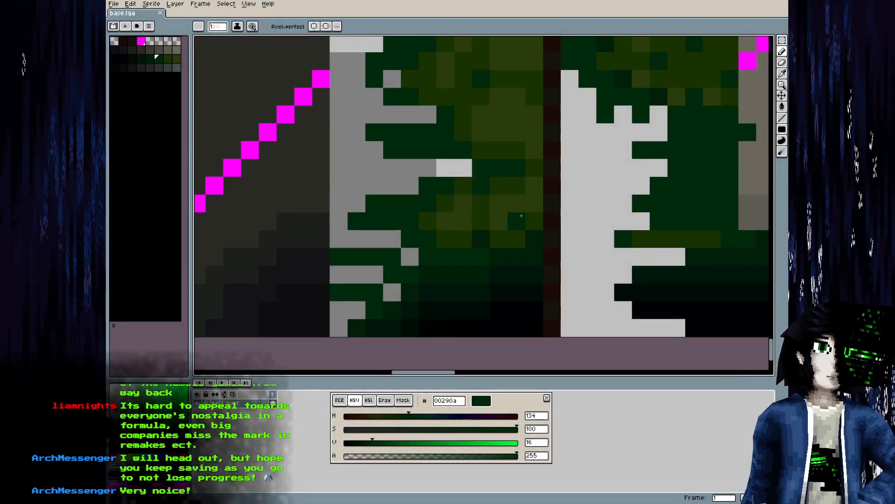
drag(503, 241, 517, 238)
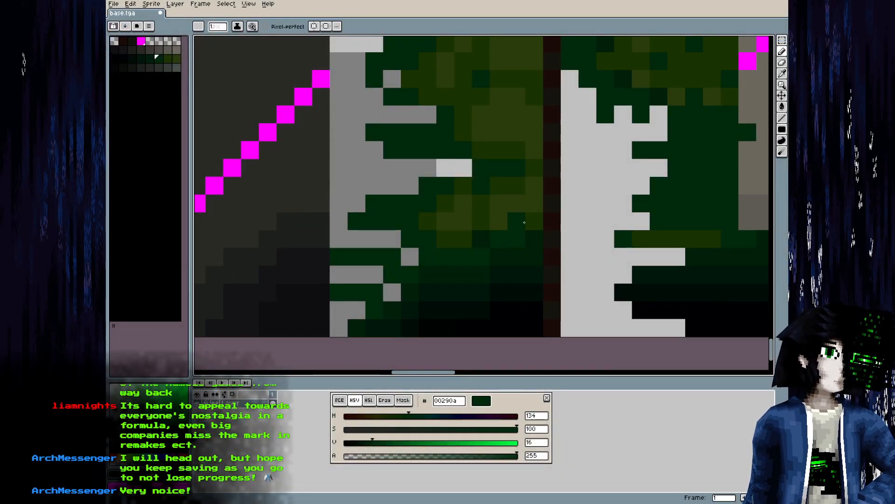
click(516, 221)
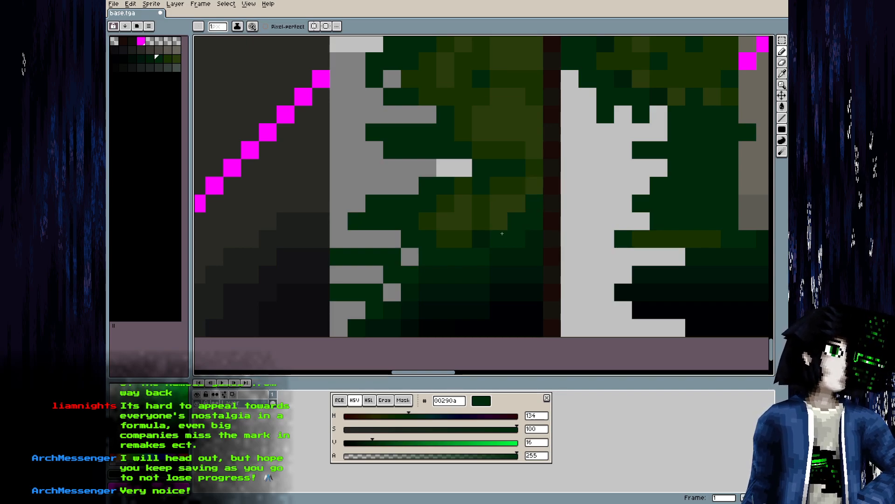
alt+click(497, 187)
click(497, 203)
click(528, 186)
Reduce the lowest olive patch further with 00290a and add a 193300 pixel in the dark green beside it
alt+click(454, 258)
alt+click(444, 272)
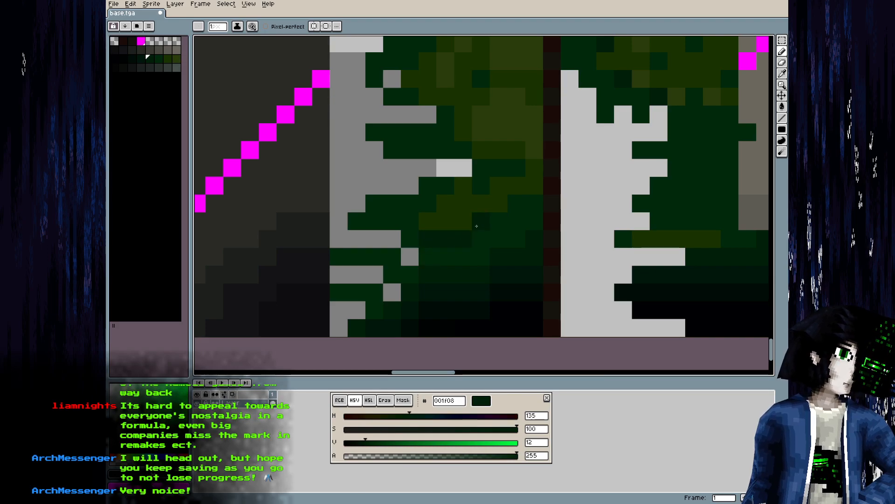
drag(438, 224, 467, 220)
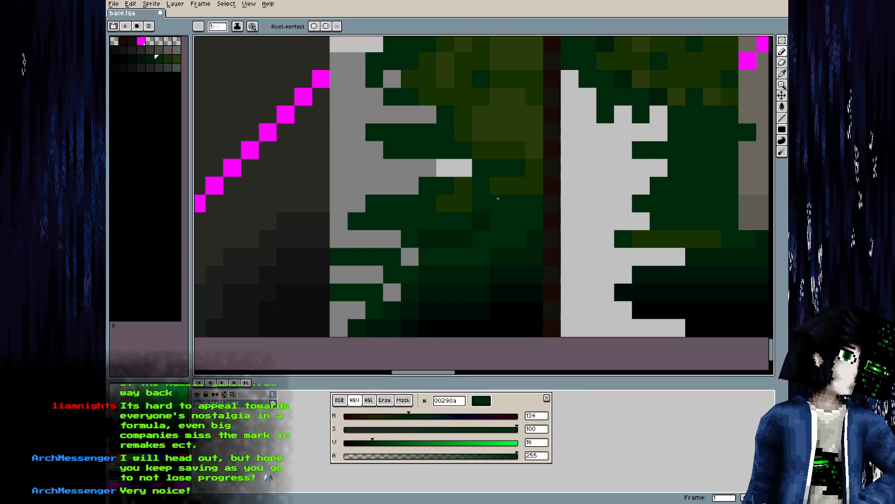
alt+click(444, 203)
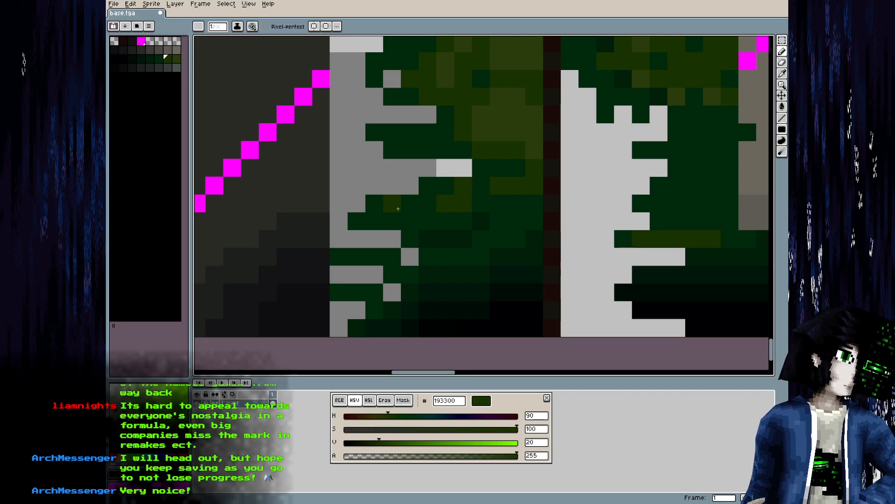
scroll(398, 208, down, 3)
Save base.tga and switch to Blender to inspect the softened moss transition around the posts
key(ctrl+s)
key(alt+Tab)
drag(383, 329, 401, 315)
scroll(380, 344, down, 5)
scroll(399, 313, up, 3)
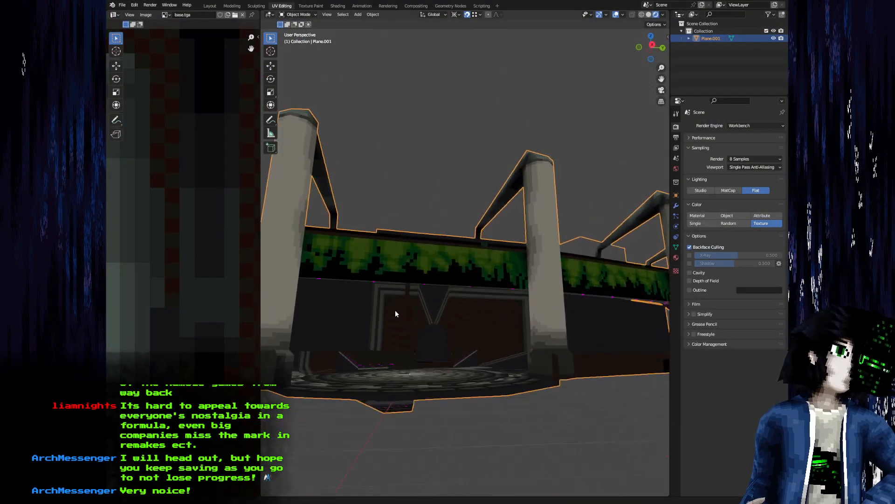
Switch to Aseprite and break up the light olive area near the lower end of the first moss strip with 193300 pixels
key(alt+Tab)
alt+click(414, 238)
alt+click(439, 249)
click(440, 221)
drag(437, 210, 410, 202)
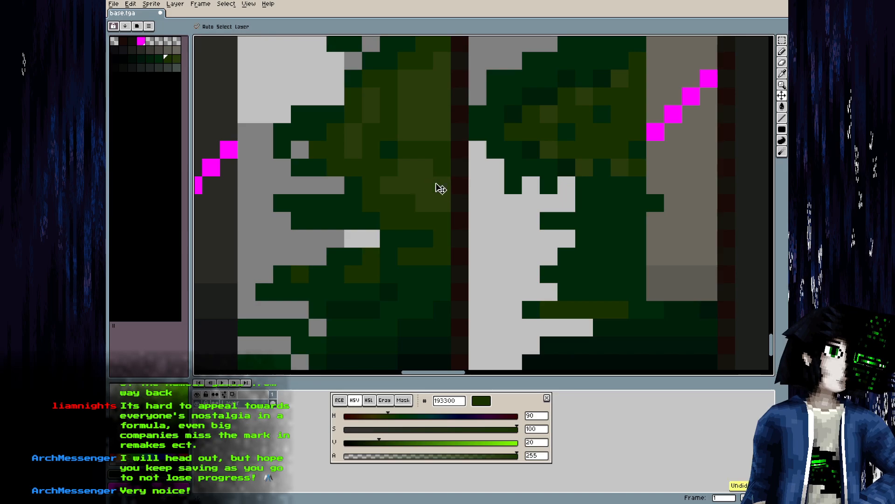
click(430, 209)
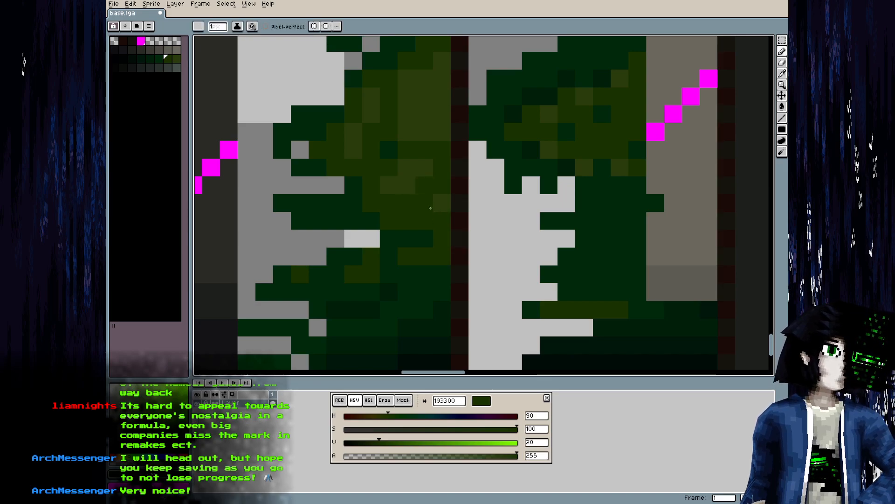
Mix 193300 and 2a3b0c pixels through the same lower olive area, and inspect the moss on the Blender wall
alt+click(408, 200)
mouse_move(410, 190)
mouse_down()
mouse_move(415, 168)
mouse_move(391, 182)
mouse_up()
alt+click(425, 132)
click(424, 168)
click(389, 185)
click(441, 203)
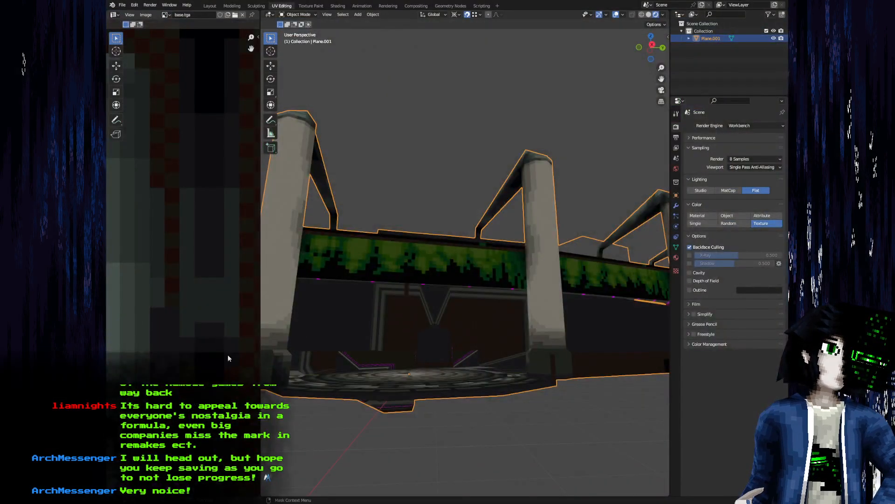
drag(406, 327, 424, 332)
scroll(402, 329, up, 2)
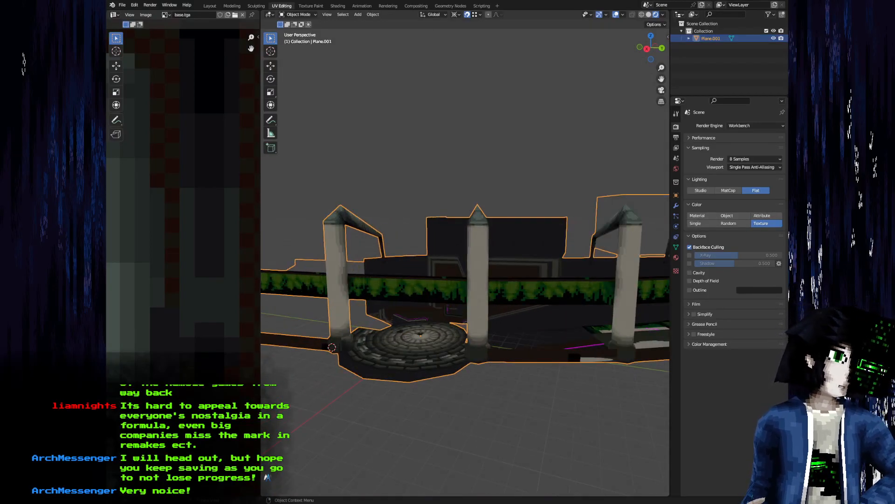
Switch to Aseprite and speckle the light olive area further up the first moss strip with 193300 pixels
key(alt+Tab)
drag(446, 145, 445, 157)
alt+click(415, 222)
click(406, 165)
click(439, 129)
click(422, 180)
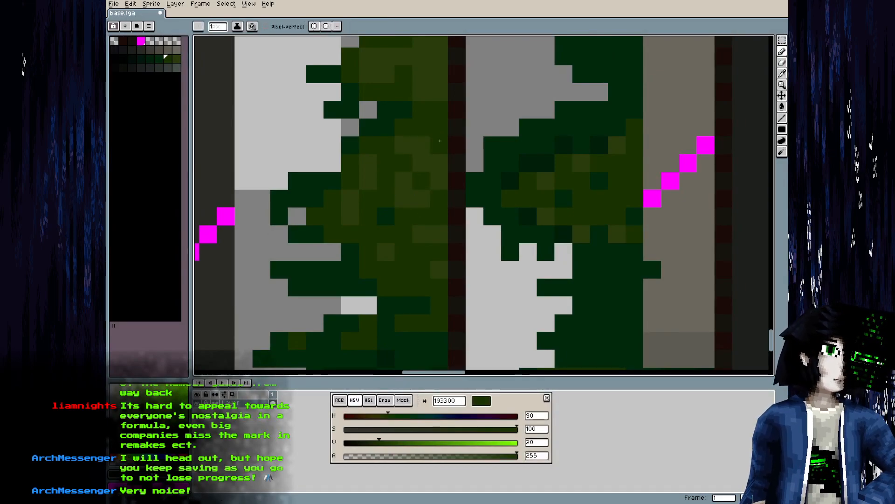
Dot 2a3b0c pixels among the 193300 areas of the first strip to vary the olive texture
alt+click(425, 157)
click(435, 122)
drag(408, 154, 439, 139)
alt+click(401, 185)
click(381, 192)
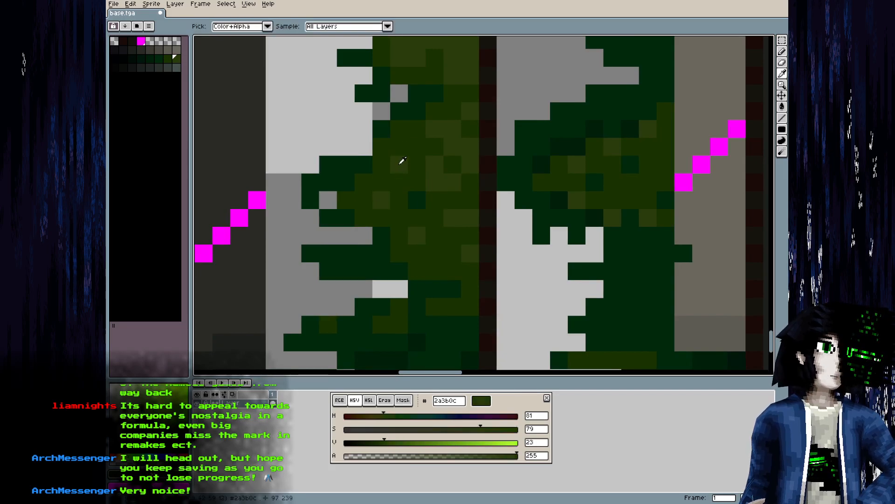
Touch up the left edge of the first strip's lower olive area with 193300
scroll(411, 166, down, 3)
scroll(411, 166, up, 2)
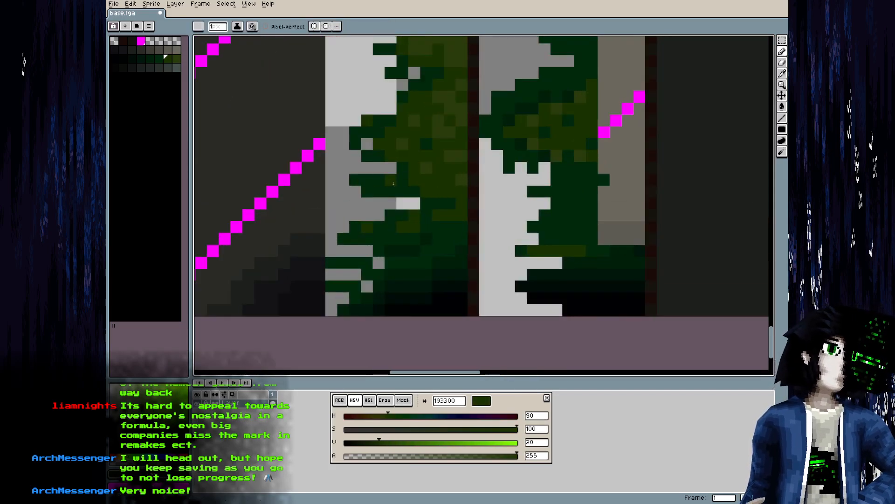
alt+click(424, 167)
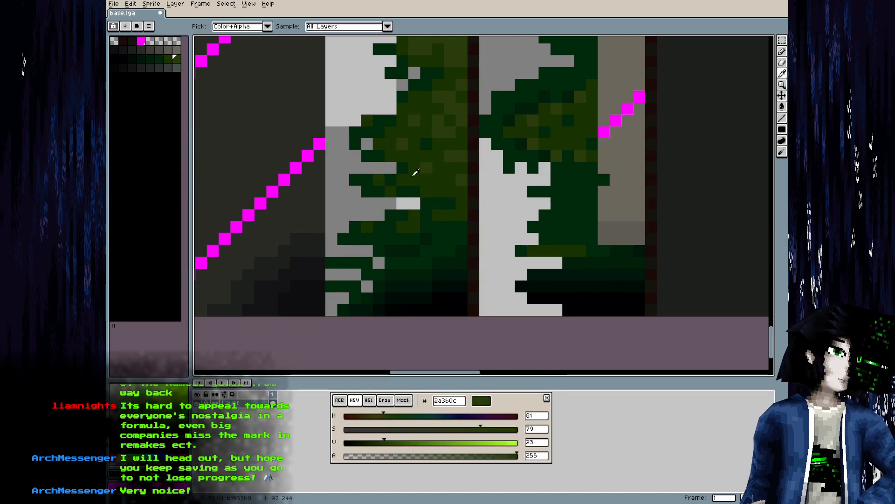
scroll(429, 150, down, 3)
scroll(410, 155, up, 4)
alt+click(436, 193)
click(402, 181)
Save base.tga and switch to Blender to inspect the speckled moss between the posts
scroll(465, 173, down, 4)
key(ctrl+s)
key(Return)
key(alt+Tab)
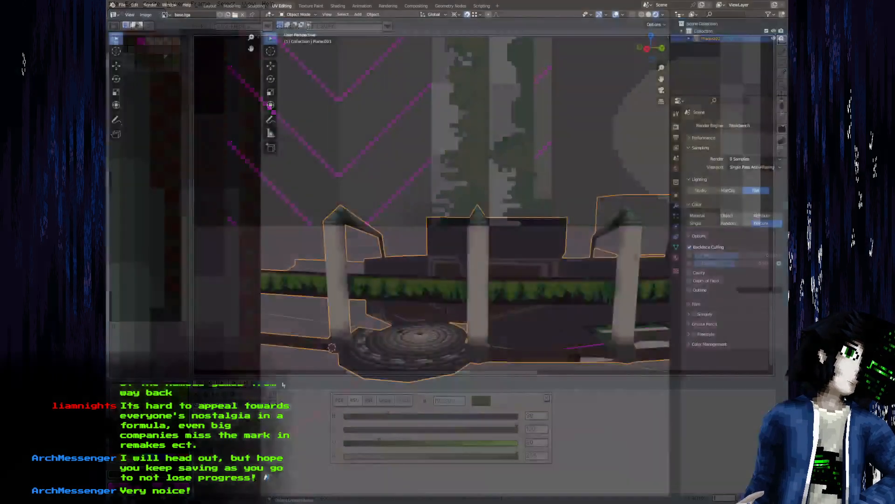
drag(364, 354, 424, 303)
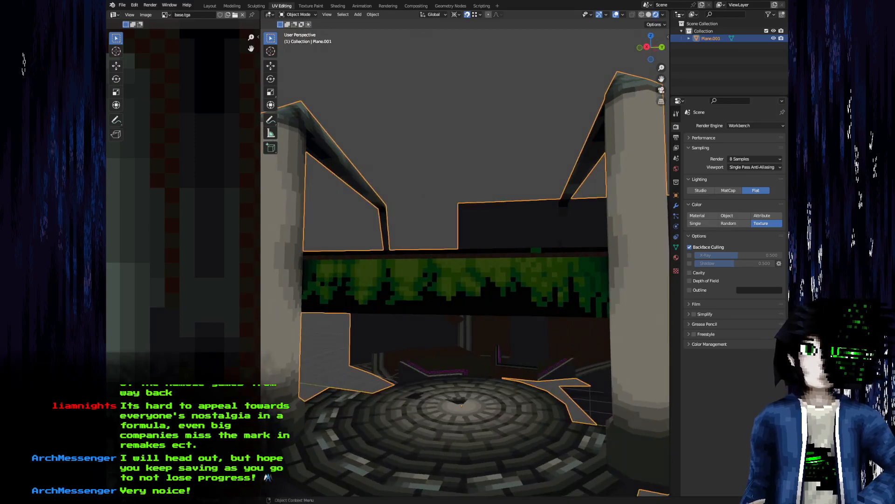
Switch to Aseprite and darken the left edge of the moss at the first strip's upper end with 00170b
key(alt+Tab)
drag(400, 104, 391, 182)
scroll(391, 181, up, 4)
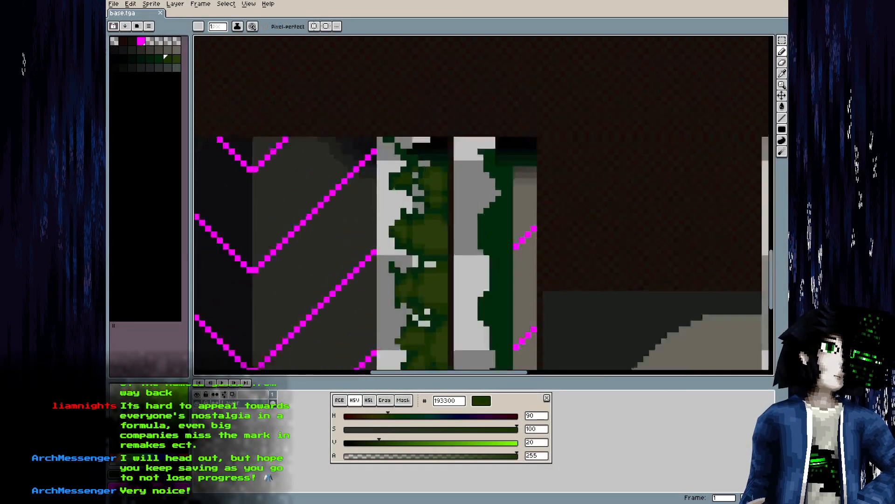
key(i)
click(437, 109)
key(b)
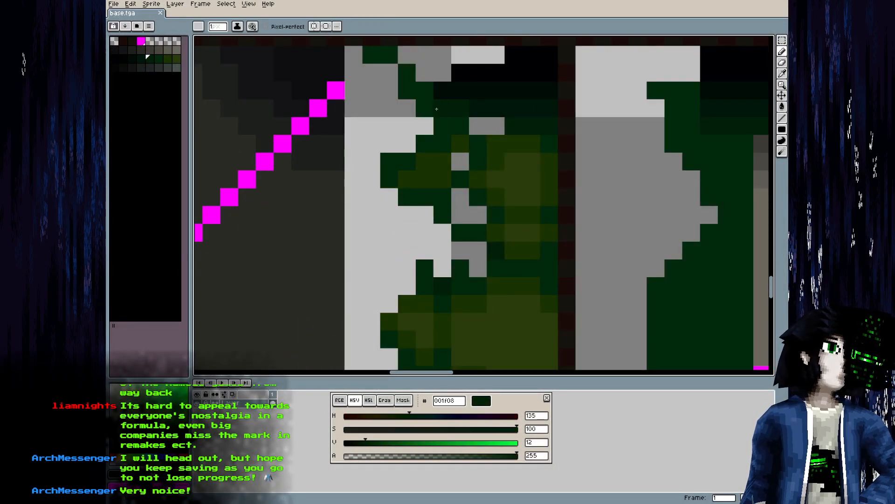
alt+click(502, 104)
click(428, 87)
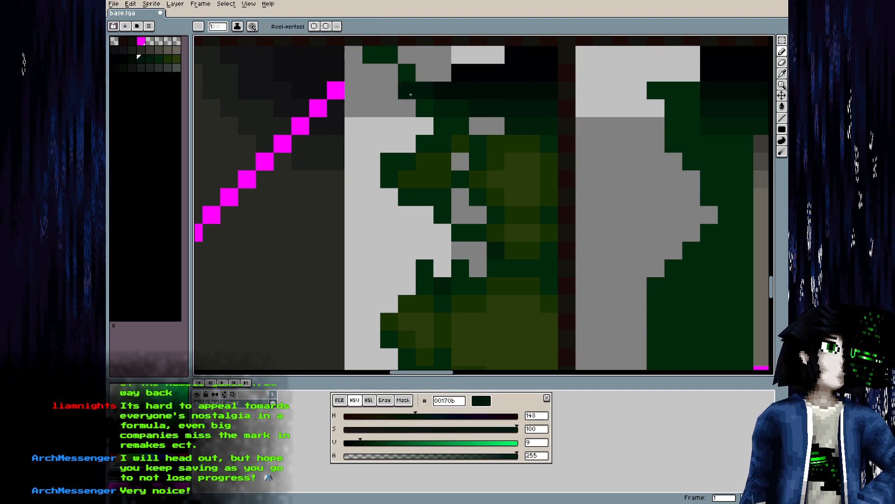
Fade the outermost moss pixels at the first strip's upper end with 000d07 and 000203
alt+click(472, 88)
click(411, 72)
drag(476, 139, 482, 212)
alt+click(504, 148)
alt+click(462, 160)
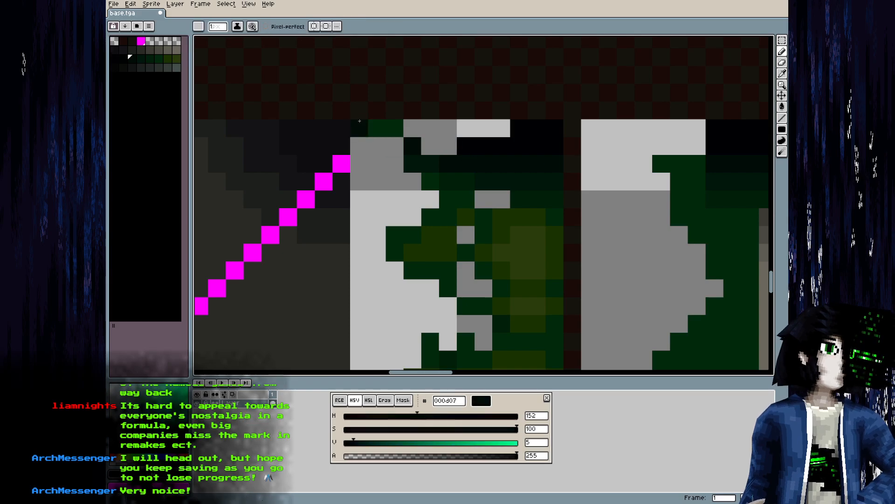
alt+click(486, 144)
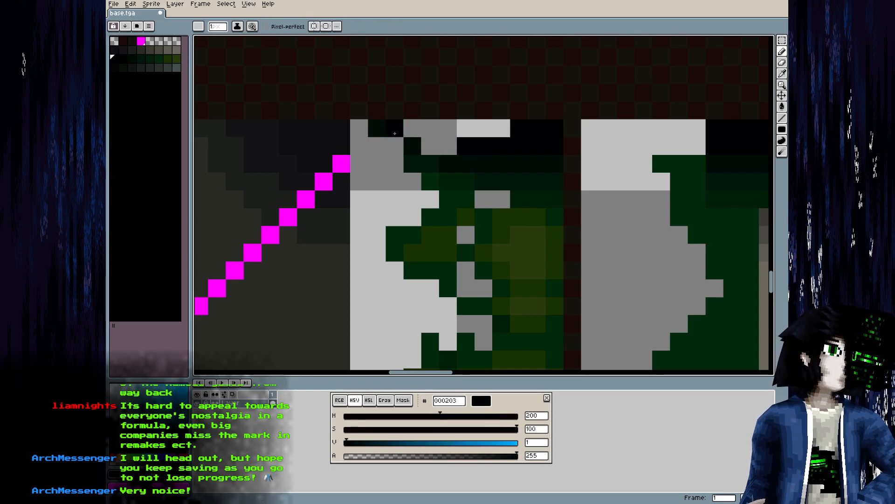
drag(426, 129, 423, 108)
Retouch the olive patch just below the faded upper end of the first moss strip with sampled moss colours
alt+click(515, 195)
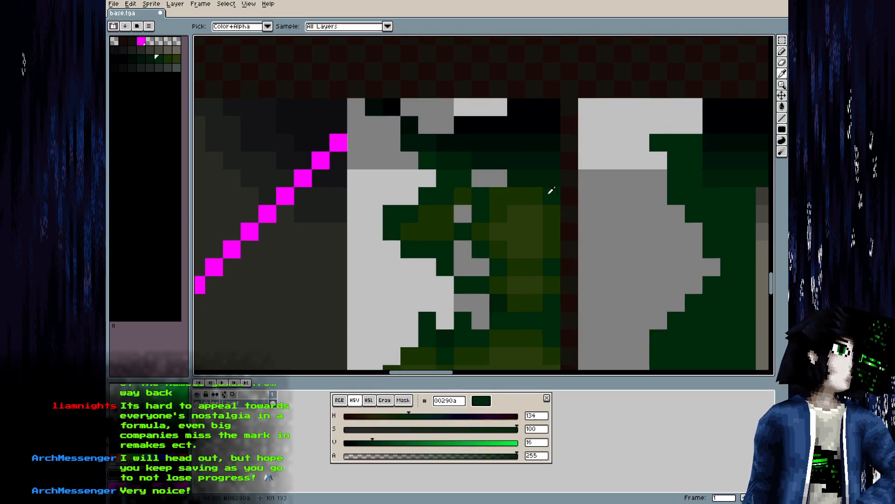
alt+click(539, 208)
alt+click(532, 199)
drag(532, 199, 533, 158)
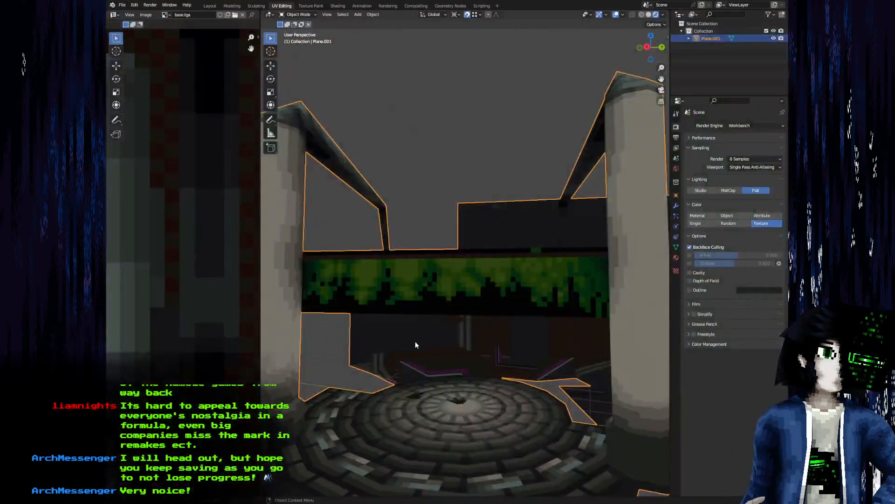
Switch to Blender, select the moss-covered wall face in Edit Mode, and select all its UVs over the moss strip
drag(415, 341, 450, 316)
key(Tab)
key(3)
click(518, 316)
drag(553, 322, 522, 314)
scroll(207, 327, down, 7)
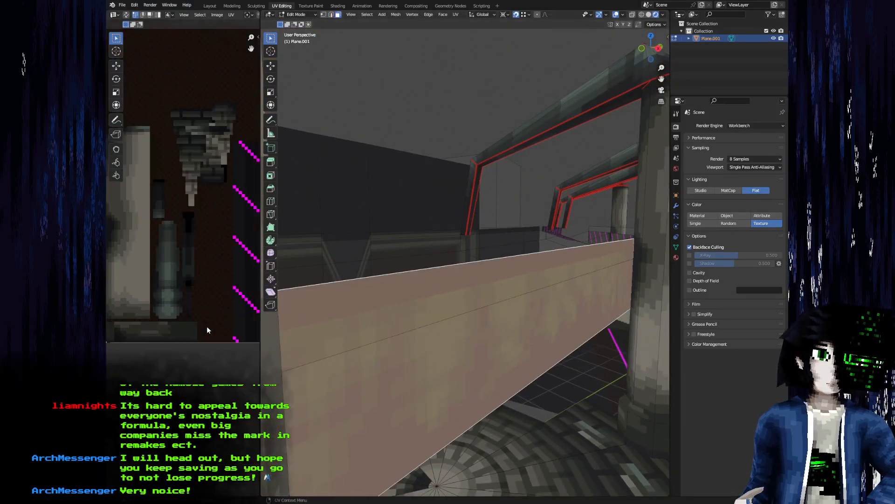
scroll(207, 329, up, 6)
drag(192, 305, 162, 348)
scroll(171, 333, up, 2)
scroll(163, 348, down, 1)
key(a)
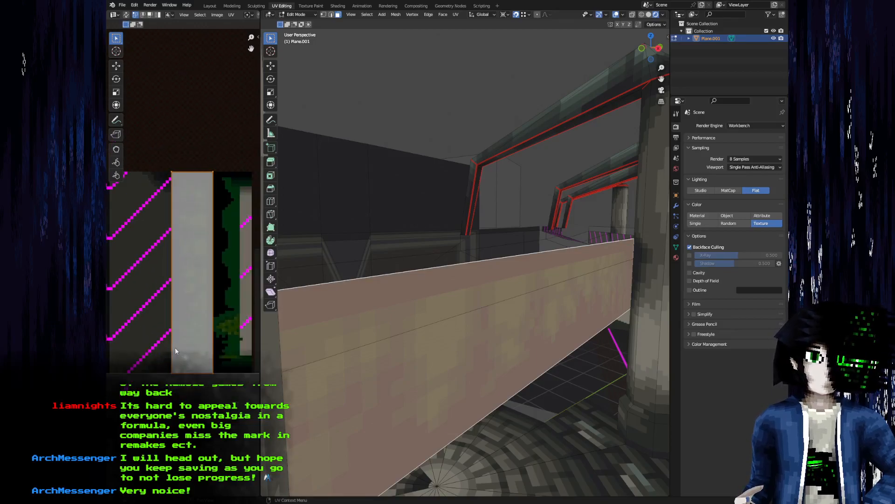
Nudge the wall face's UVs to line up with the moss strip, and return to Object Mode to inspect the wall
scroll(178, 356, up, 3)
key(g)
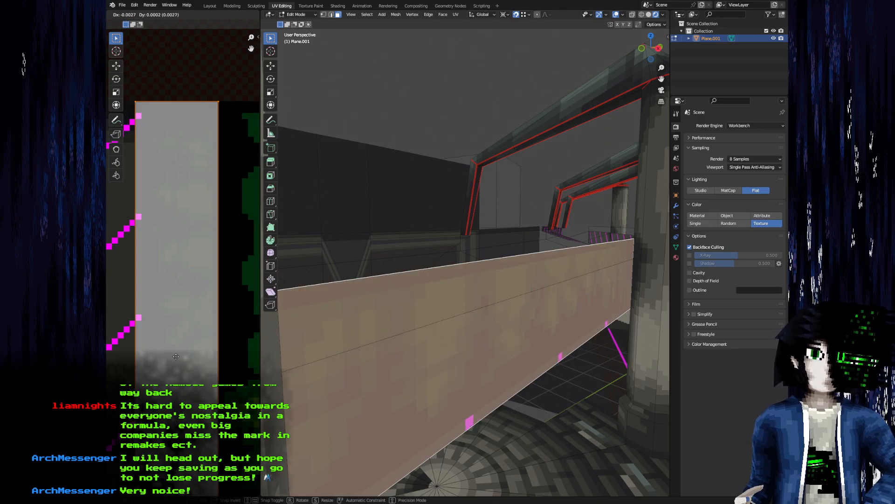
click(177, 356)
scroll(174, 351, down, 5)
drag(172, 347, 159, 353)
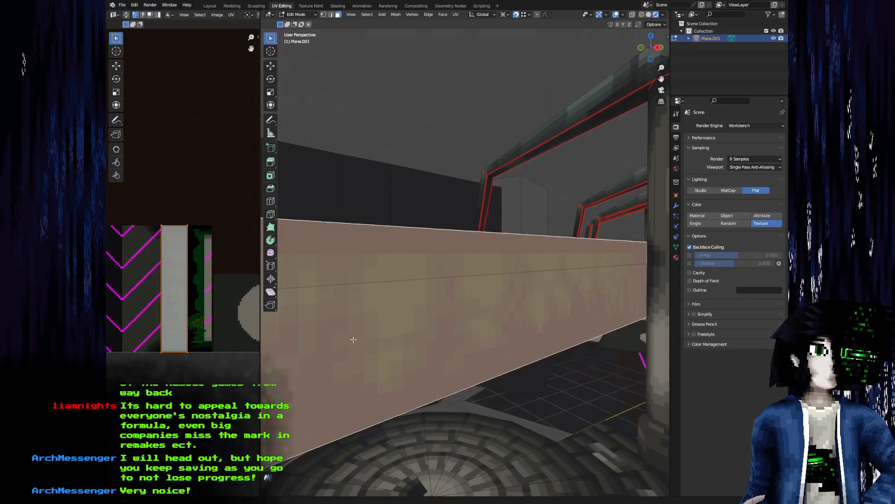
scroll(180, 345, up, 4)
key(Tab)
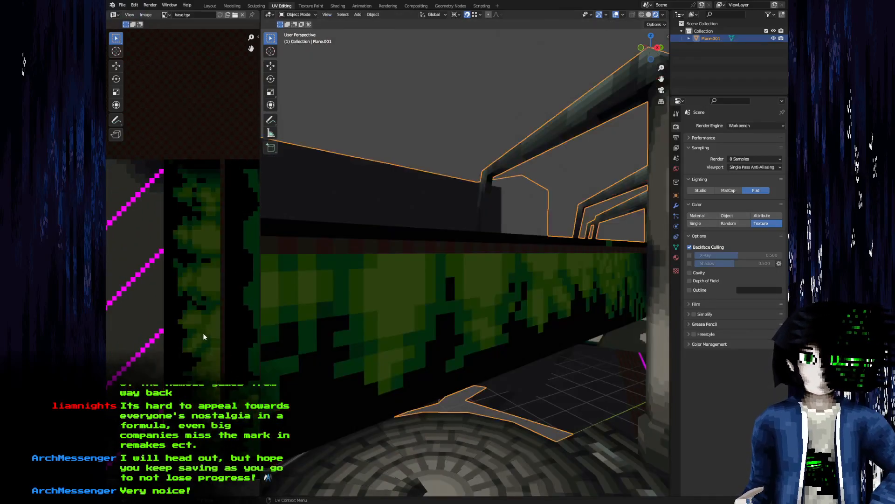
In Aseprite, shift the dark green and stone strips beside the ivy column slightly to the right in base.tga
drag(203, 334, 187, 307)
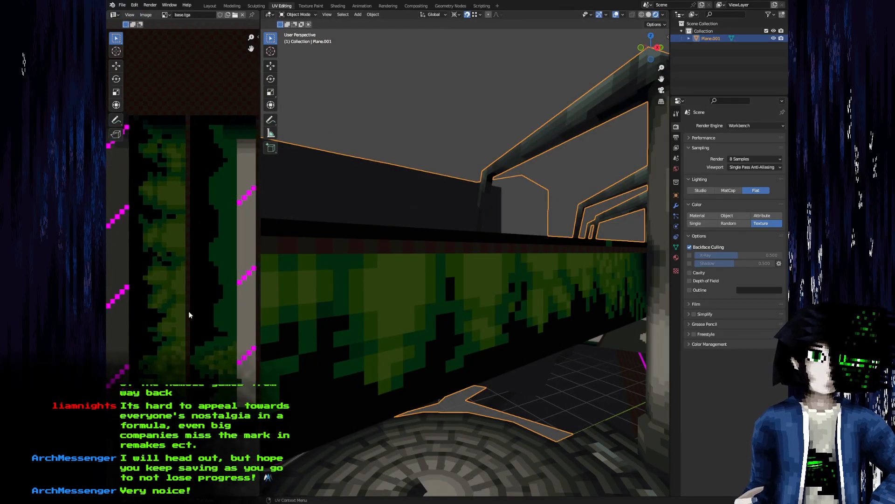
drag(411, 307, 376, 309)
key(alt+Tab)
drag(346, 279, 370, 119)
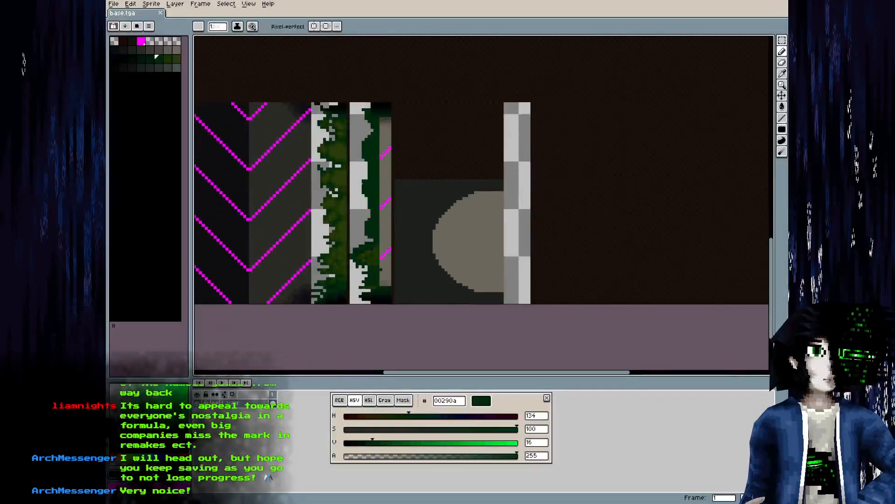
key(alt+Tab)
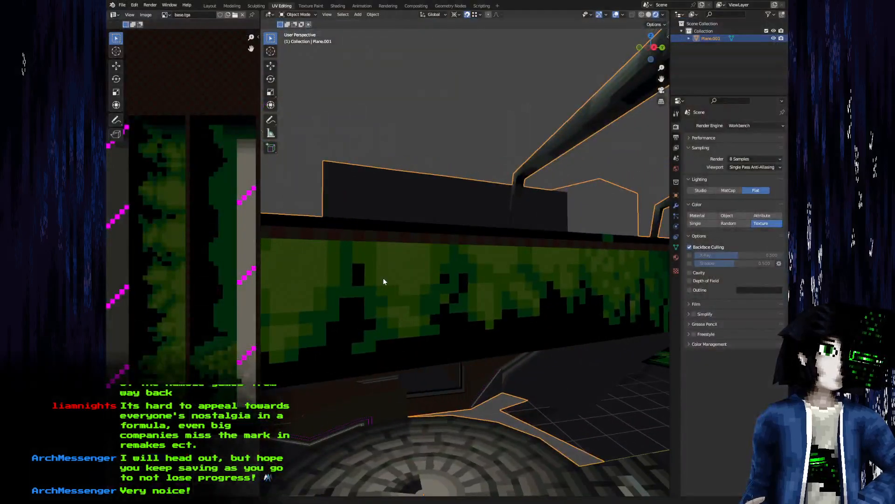
key(alt+Tab)
drag(351, 103, 505, 305)
drag(420, 263, 424, 262)
key(Return)
scroll(366, 220, up, 3)
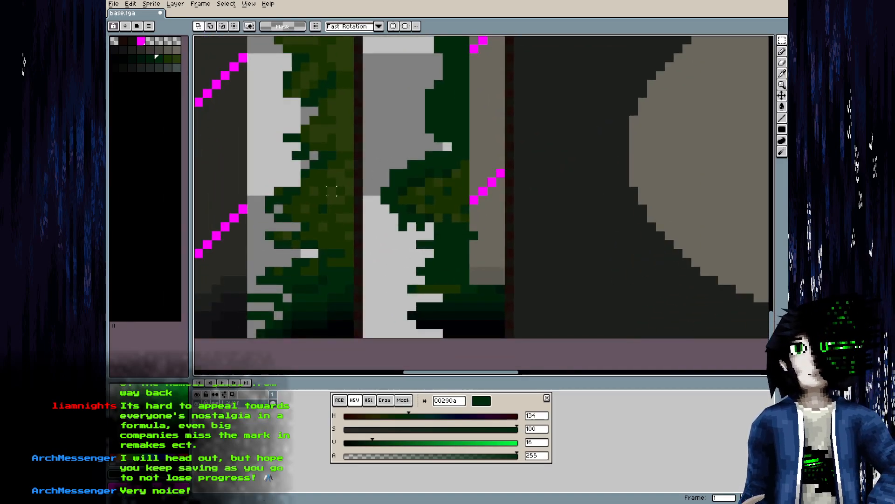
Paint ivy greens 2a3b0c, 193300 and 00290a over part of the brown border column, save base.tga, and inspect the beam in Blender
drag(323, 200, 347, 259)
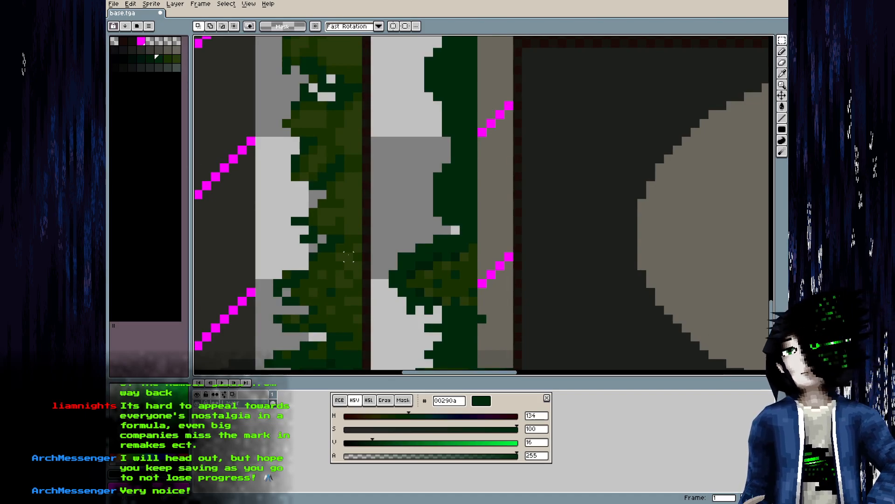
key(b)
alt+click(359, 189)
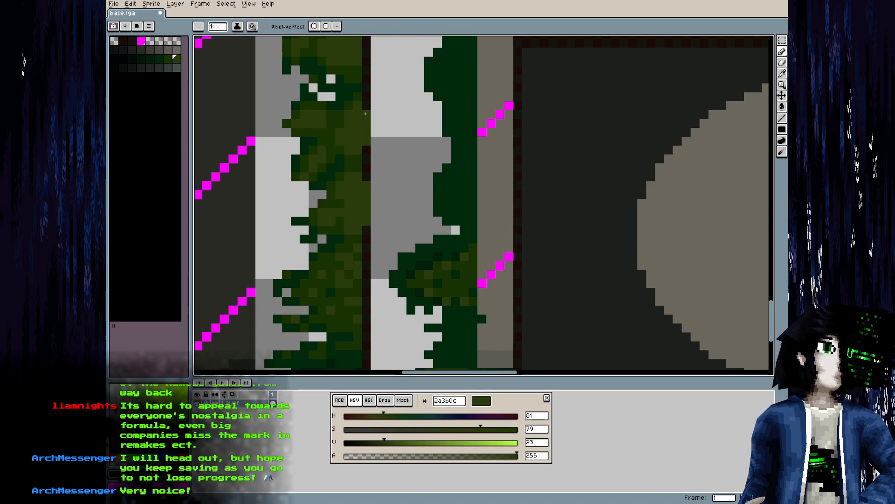
alt+click(369, 96)
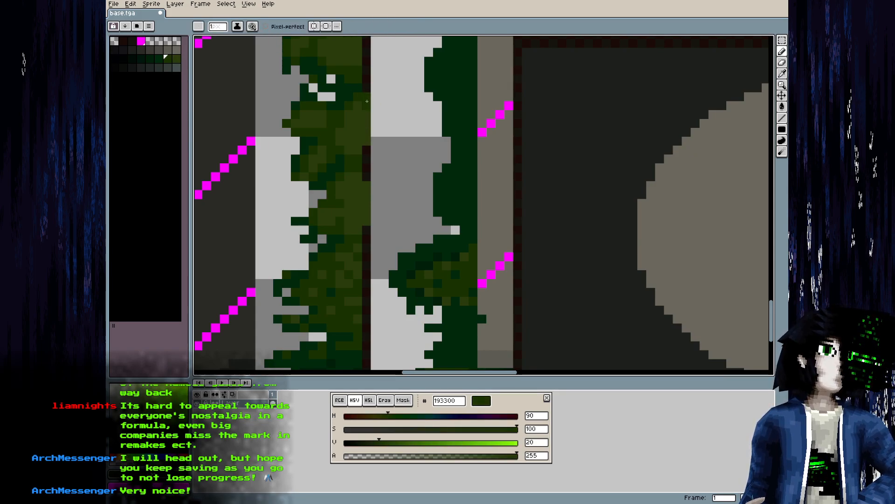
alt+click(360, 84)
click(363, 95)
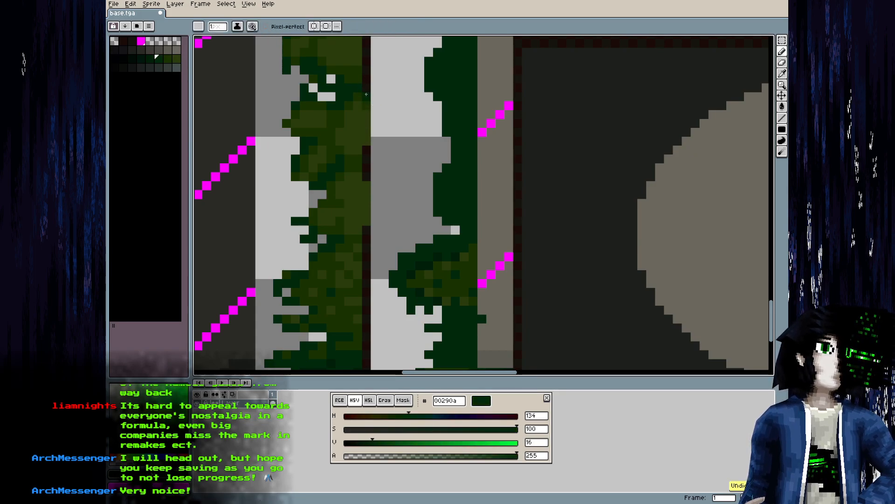
alt+click(370, 93)
key(ctrl+s)
drag(373, 407, 414, 343)
scroll(351, 362, down, 2)
scroll(408, 340, down, 3)
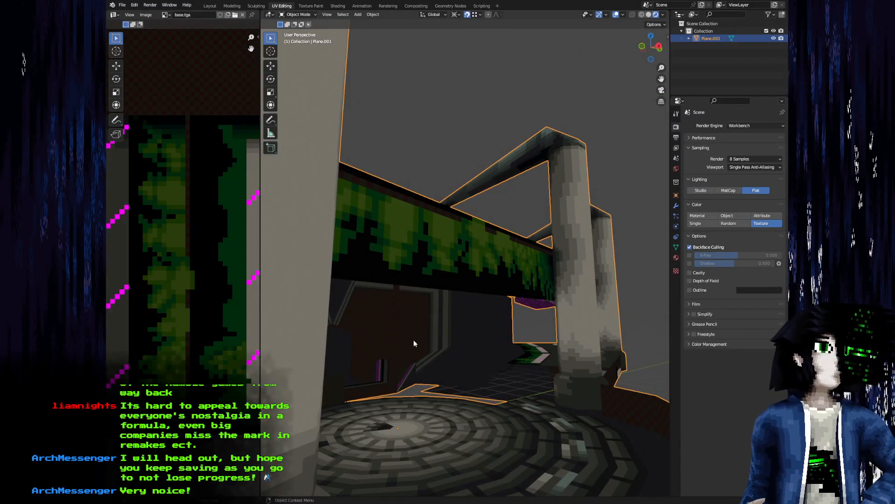
Back in Aseprite, extend the ivy down over the brown border with leaf greens and a dark 00290a edge
key(alt+Tab)
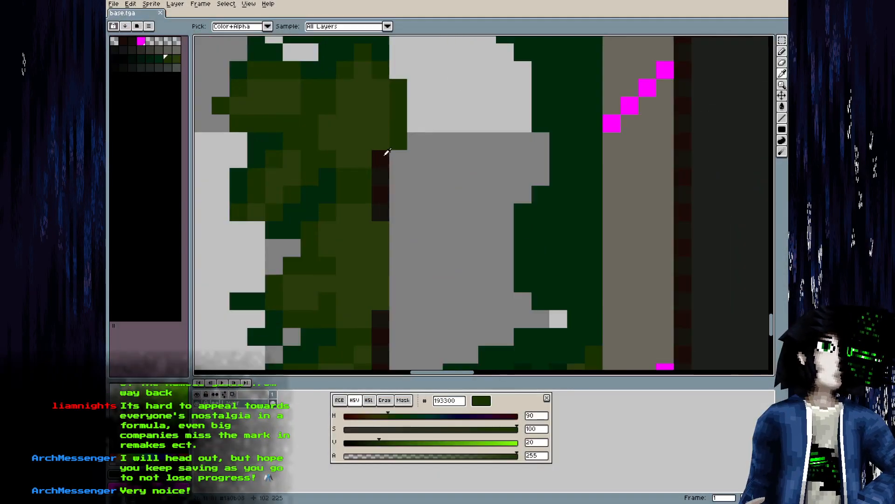
mouse_move(384, 156)
mouse_down()
mouse_move(379, 209)
mouse_move(398, 220)
mouse_move(398, 302)
mouse_up()
key(alt)
alt+click(328, 195)
drag(397, 212, 419, 39)
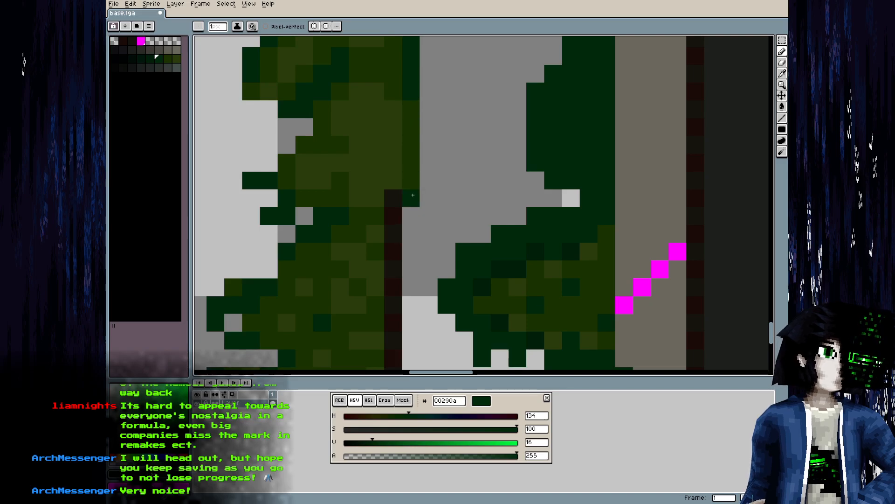
drag(413, 195, 410, 254)
Continue the ivy overhang further down the border with 193300 green and add a 2a3b0c highlight pixel
alt+click(418, 160)
mouse_move(393, 194)
mouse_down()
mouse_move(387, 227)
mouse_move(408, 105)
mouse_up()
key(alt)
drag(402, 165, 403, 218)
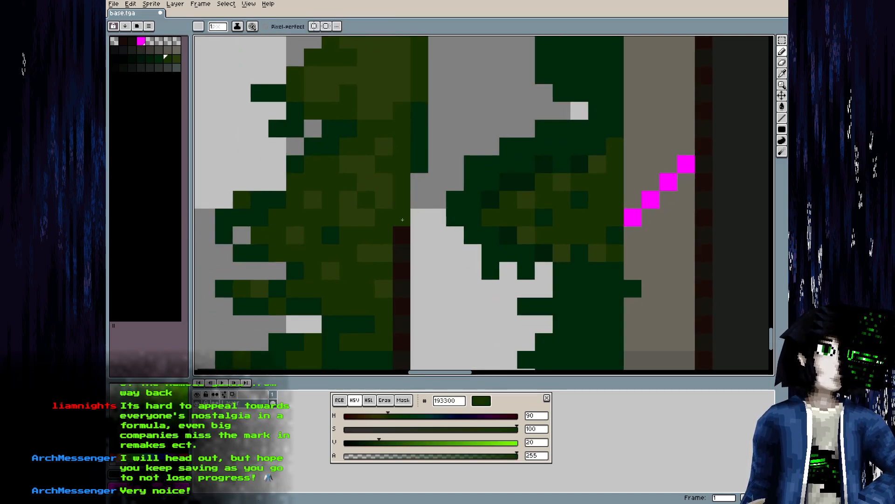
drag(420, 180, 419, 218)
alt+click(387, 187)
click(401, 188)
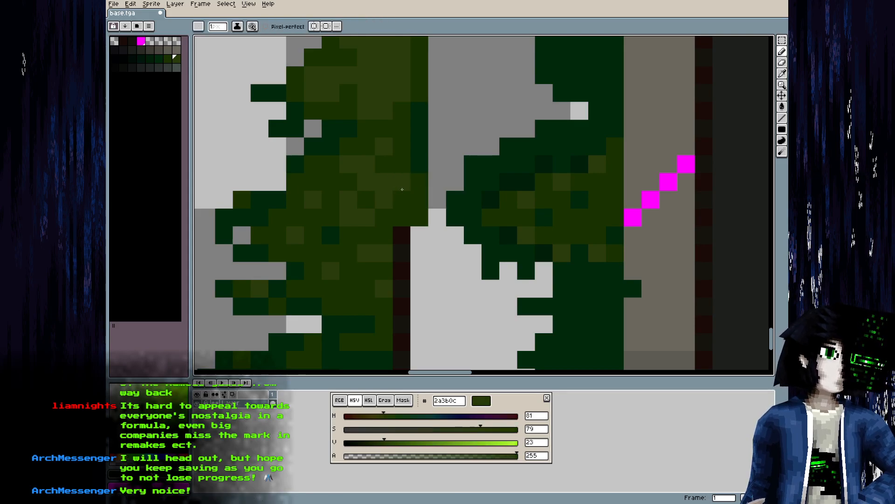
Cover the next stretch of brown border with ivy greens toward the lower end of the leaf column
alt+click(423, 164)
scroll(419, 159, down, 3)
mouse_move(415, 141)
mouse_down()
mouse_move(413, 222)
mouse_move(408, 169)
mouse_up()
alt+click(377, 149)
mouse_move(392, 92)
mouse_down()
mouse_move(396, 160)
mouse_move(396, 74)
mouse_move(377, 221)
mouse_move(390, 179)
mouse_move(406, 186)
mouse_move(400, 214)
mouse_up()
click(393, 77)
Fade the ivy's border pixels from 00290a green down to near-black 000203, matching the adjacent gradient at the texture's lower edge
alt+click(374, 215)
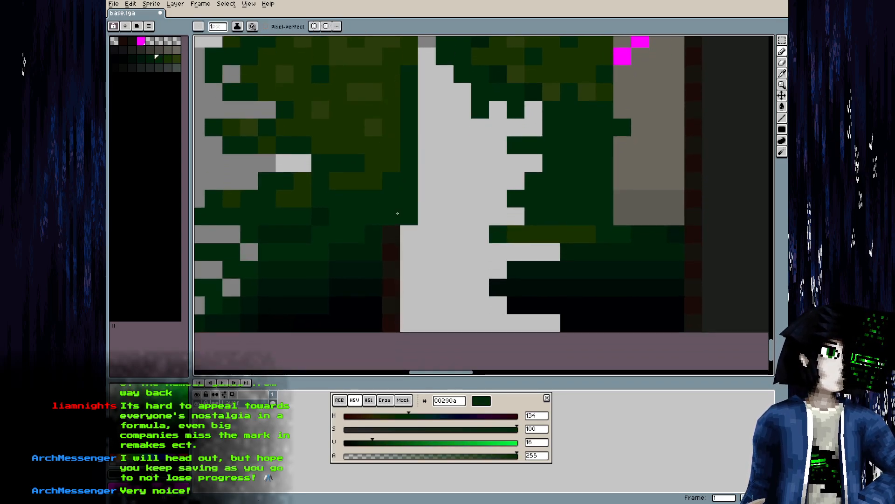
alt+click(382, 233)
click(397, 229)
alt+click(373, 252)
mouse_move(386, 254)
mouse_down()
mouse_move(412, 248)
mouse_move(388, 274)
mouse_move(408, 263)
mouse_move(390, 287)
mouse_move(409, 287)
mouse_up()
alt+click(372, 284)
alt+click(374, 304)
click(401, 309)
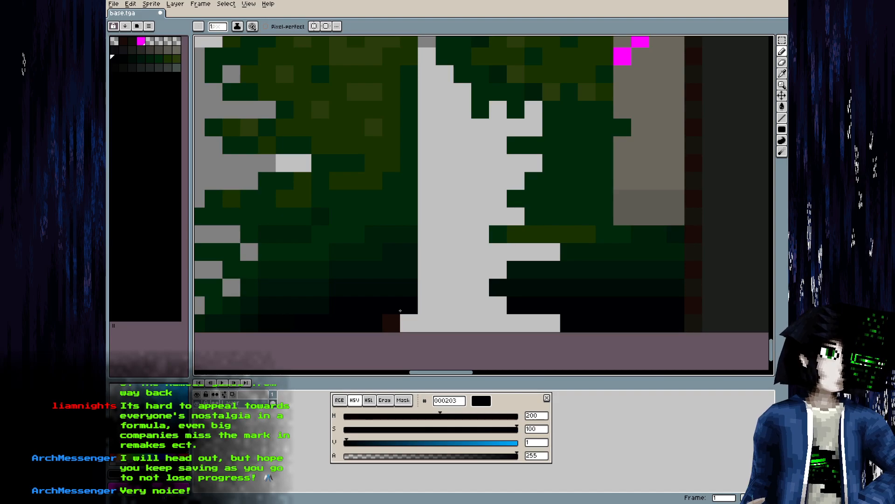
Save base.tga, reload the image in Blender, and inspect the ivy along the beam
key(ctrl+s)
key(alt+Tab)
key(alt+r)
drag(364, 306, 373, 257)
scroll(374, 256, down, 4)
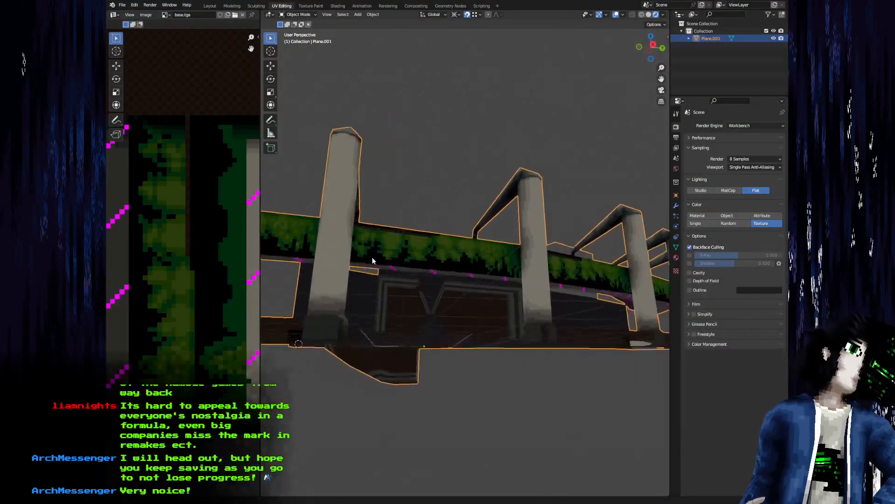
scroll(372, 260, up, 4)
In Aseprite, paint grey stone pixels in 2a2b26 on the ivy's outer edge column, then pick the 193300 leaf green
key(alt+Tab)
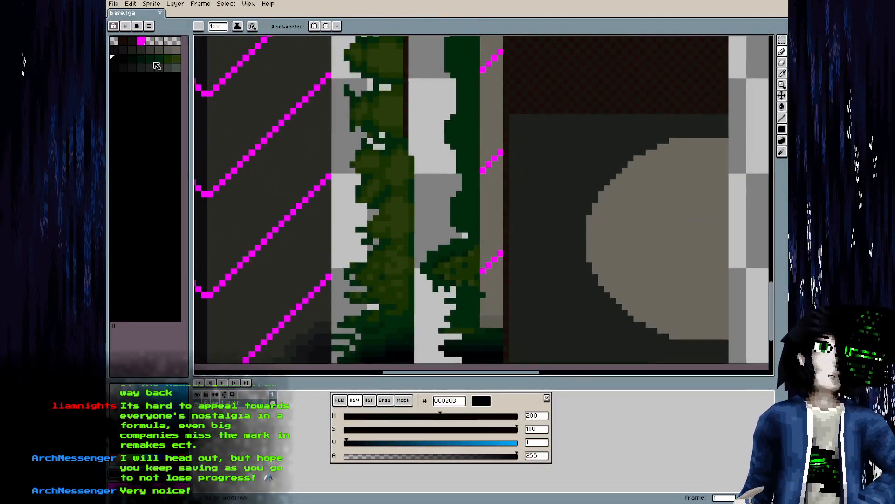
click(144, 53)
scroll(415, 207, up, 2)
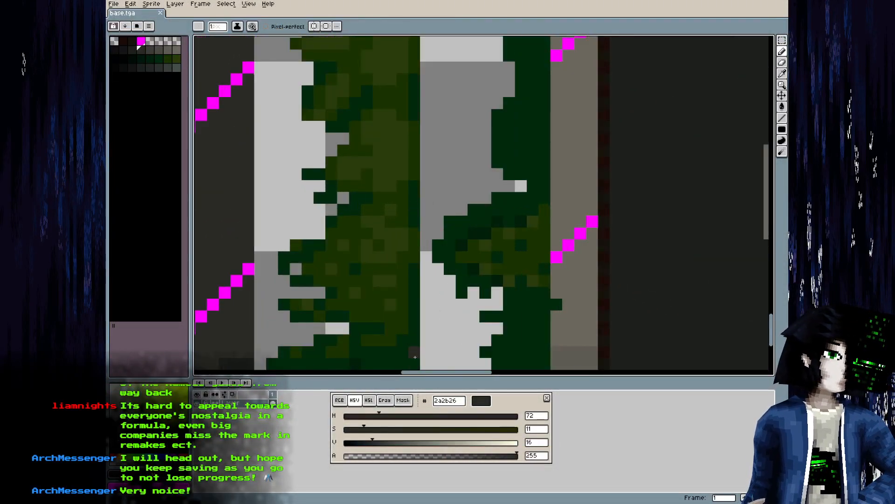
alt+click(410, 341)
drag(402, 317, 405, 289)
alt+click(401, 336)
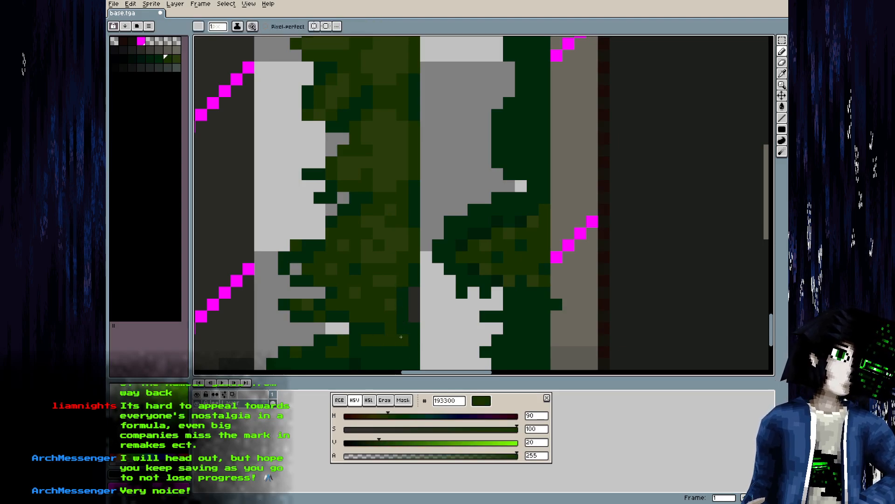
Darken the lower end of the grey stone patch with 1c1f1b and check the beam in Blender
scroll(415, 316, up, 1)
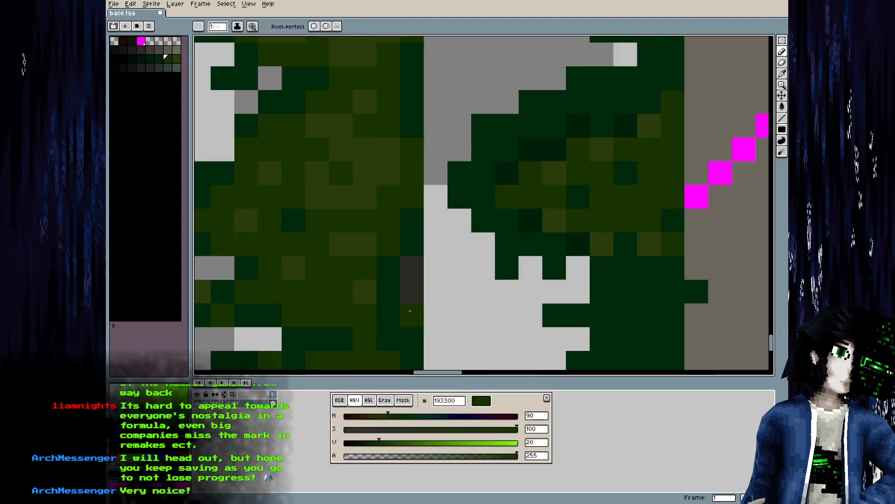
click(475, 311)
alt+click(410, 284)
key(bracketleft)
click(410, 316)
click(417, 266)
key(alt+Tab)
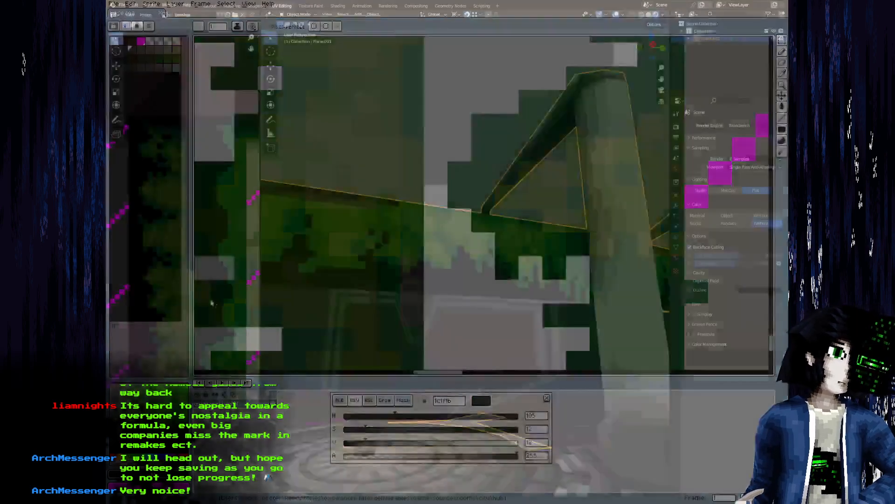
drag(511, 250, 490, 256)
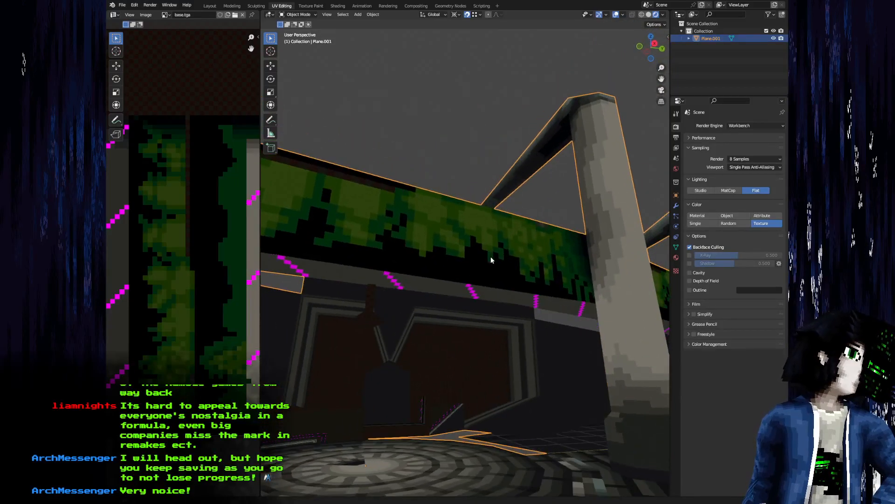
In Aseprite, add a second dark stone patch near the ivy's lower end, shading it with 0d0e0f and 141417
key(alt+Tab)
scroll(473, 289, down, 4)
drag(473, 289, 500, 152)
scroll(469, 192, up, 2)
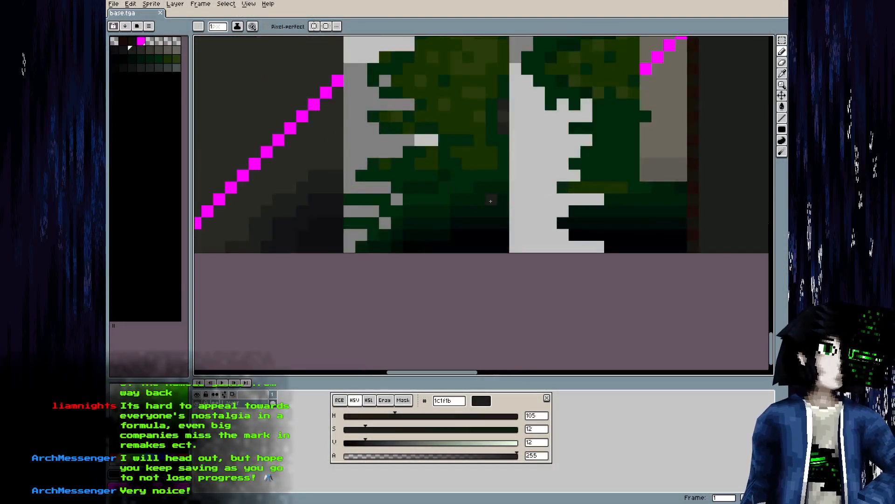
scroll(514, 222, up, 2)
alt+click(490, 263)
alt+click(489, 271)
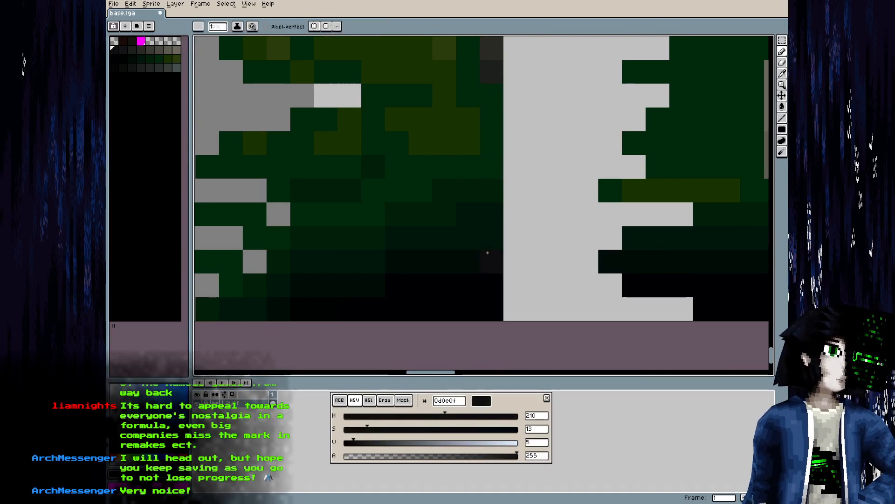
alt+click(488, 212)
alt+click(488, 187)
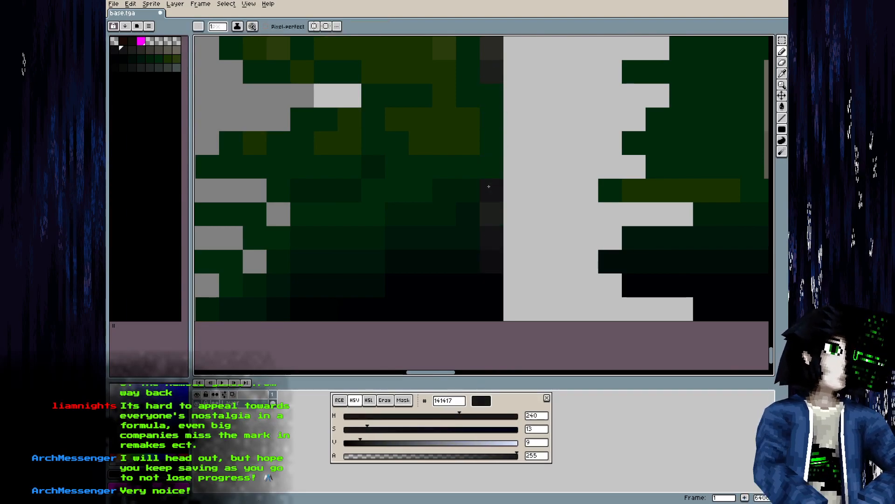
Retouch the ivy edge above the lower stone patch with dark greens sampled from the neighbouring leaves, including 00290a
key(alt)
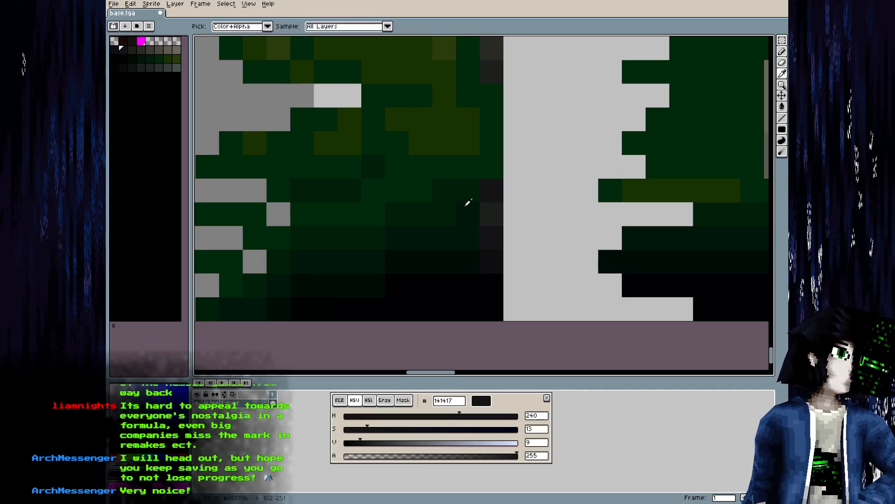
alt+click(477, 234)
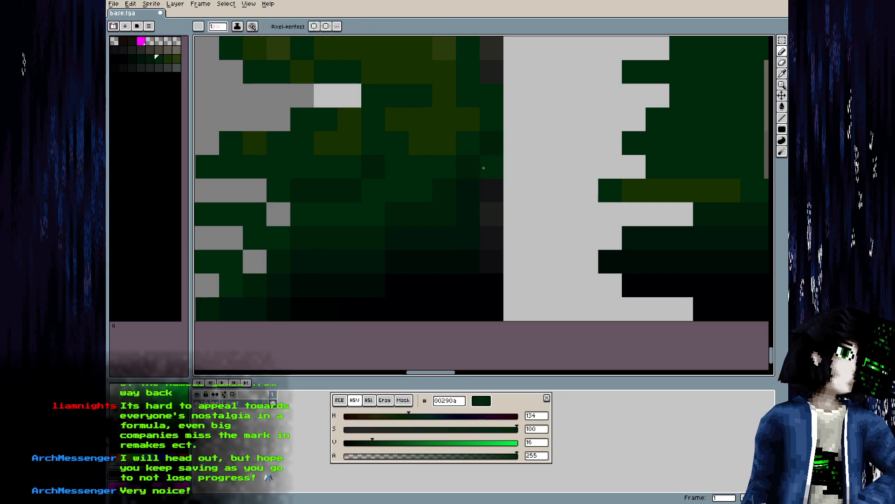
alt+click(470, 236)
Inspect the retextured ivy beam, pillars and striped overhead surfaces from several angles in Blender
key(alt+Tab)
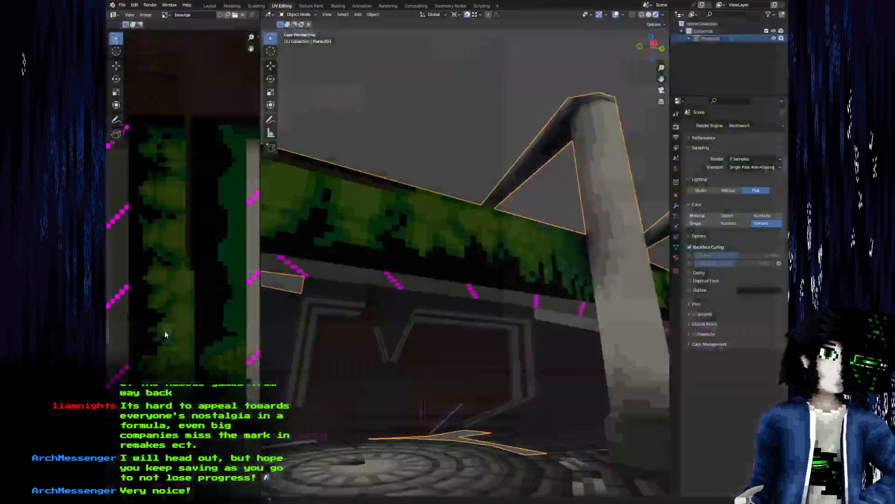
drag(426, 323, 509, 337)
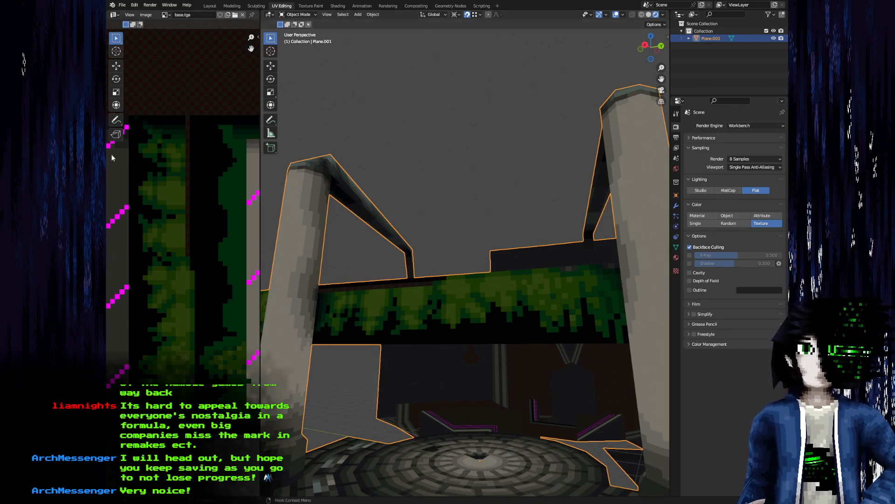
drag(339, 249, 422, 221)
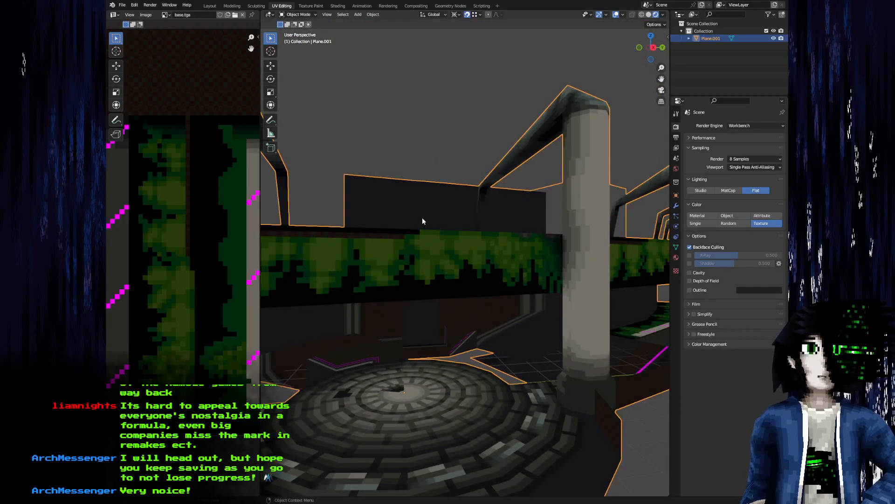
drag(369, 236, 560, 279)
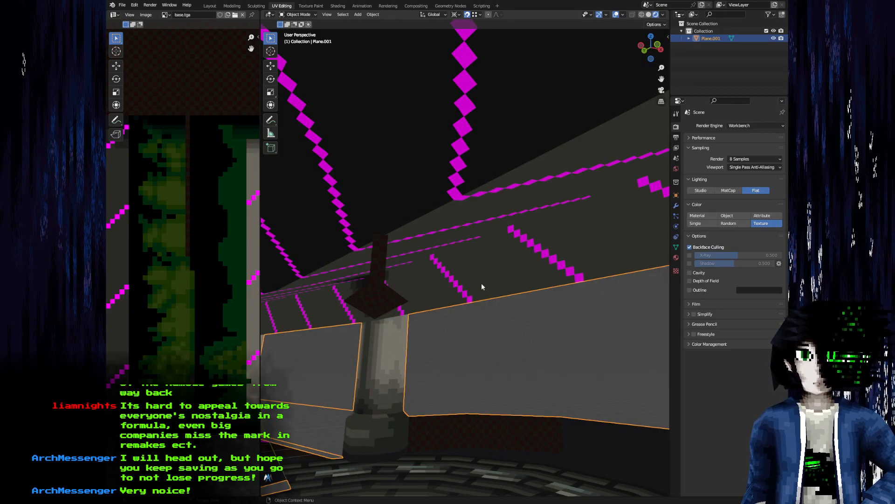
drag(563, 264, 382, 343)
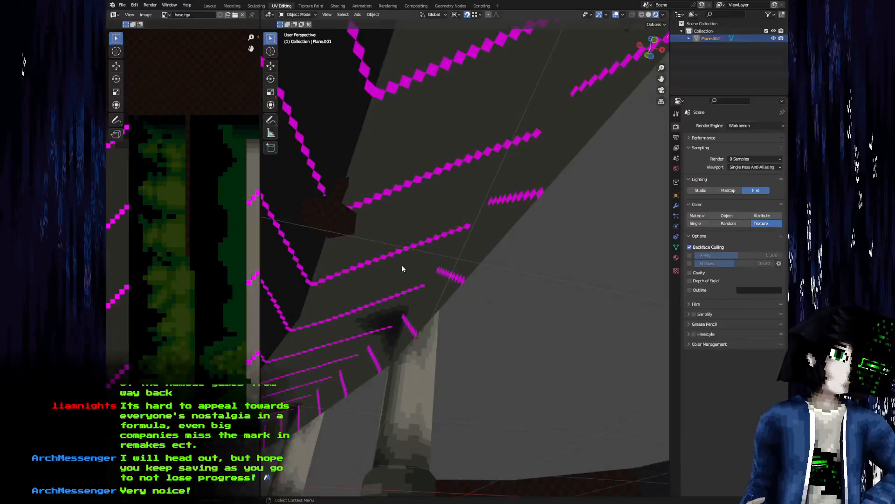
drag(459, 156, 409, 209)
scroll(440, 198, down, 3)
scroll(396, 178, down, 5)
scroll(427, 239, up, 8)
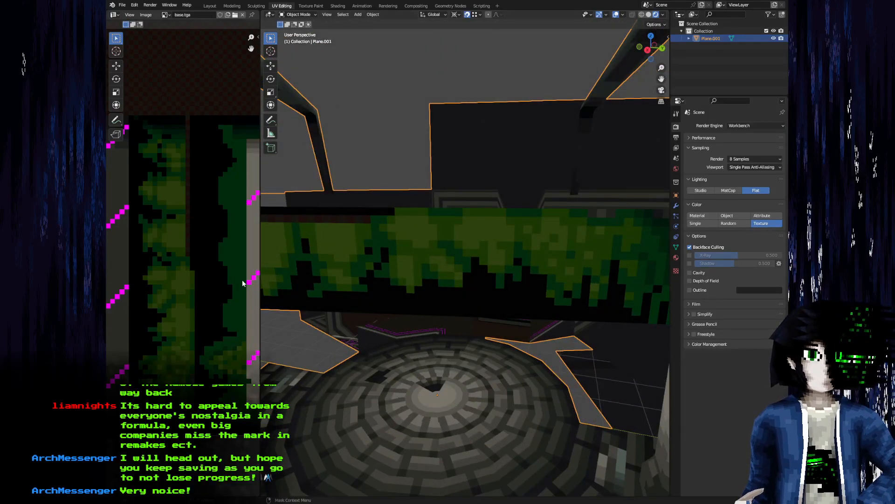
In Aseprite, sample 00290a from the ivy and paint it up the leaves' straight edge over the brown strip
key(alt+Tab)
drag(389, 221, 400, 253)
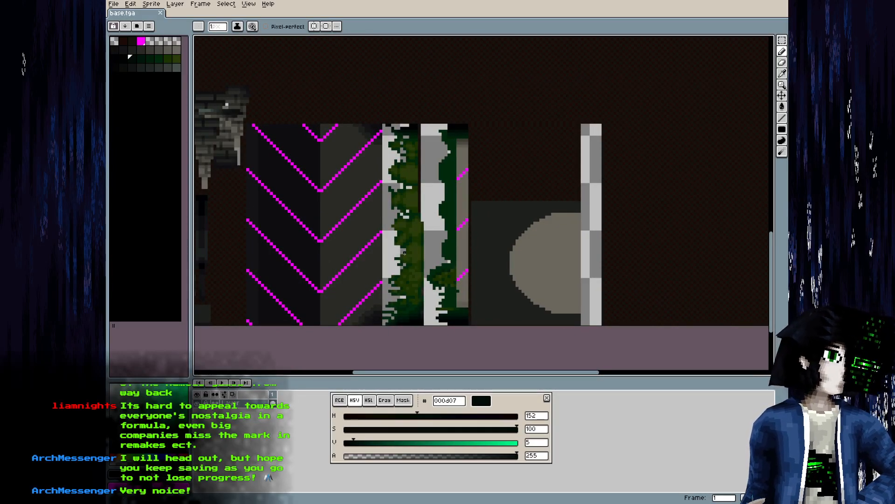
scroll(396, 252, up, 4)
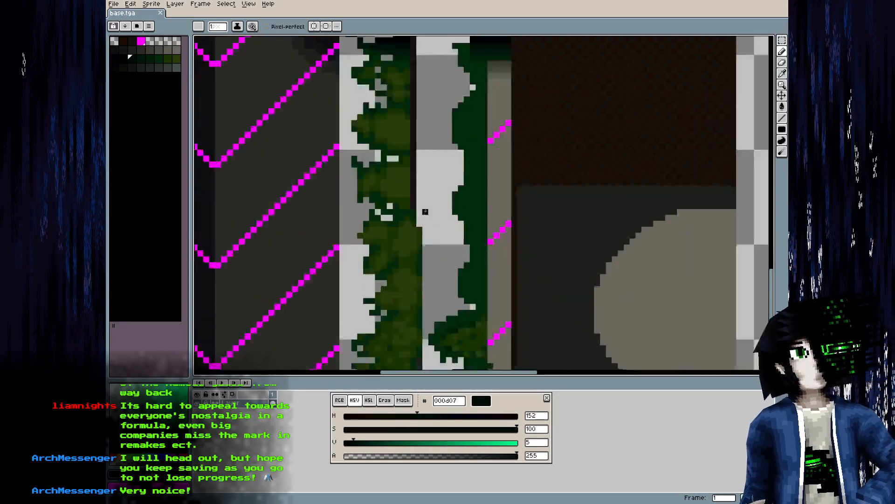
key(i)
click(416, 298)
key(b)
click(412, 214)
drag(411, 201, 412, 140)
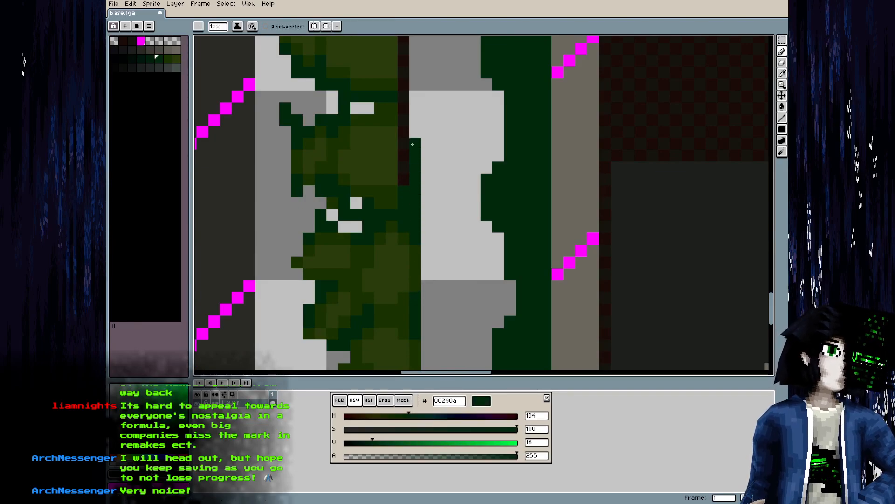
scroll(404, 171, down, 2)
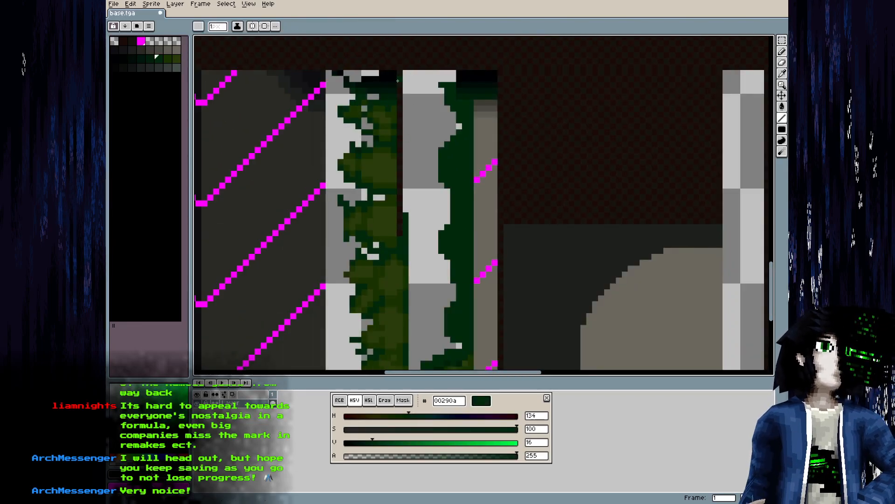
Cover the rest of the brown strip beside the upper leaves with a selected section of the dark green edge
key(m)
drag(400, 73, 410, 90)
click(417, 209)
mouse_move(400, 238)
mouse_down()
mouse_move(405, 245)
mouse_move(401, 103)
mouse_up()
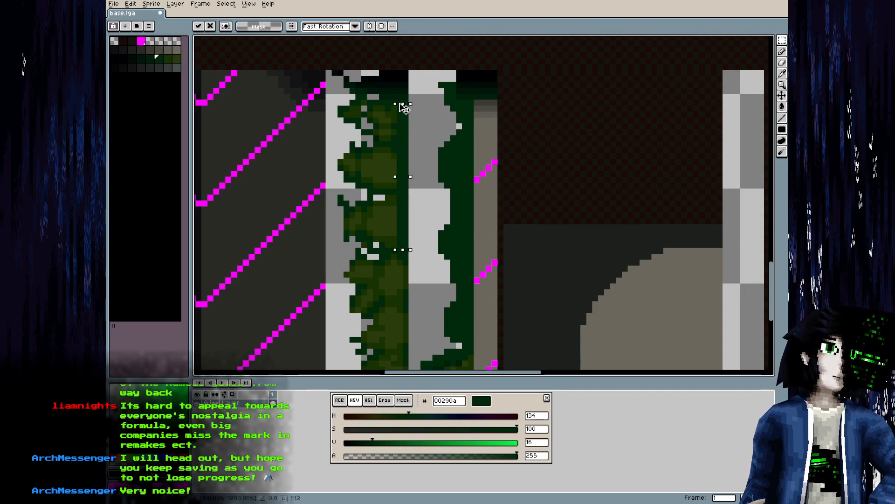
click(389, 114)
Sample 193300 and blend the upper and middle leaf clusters into the dark straight edge
scroll(388, 115, up, 3)
alt+click(412, 124)
mouse_move(432, 252)
mouse_down()
mouse_move(419, 182)
mouse_move(418, 236)
mouse_up()
key(b)
drag(415, 144, 408, 210)
drag(411, 107, 410, 92)
drag(410, 236, 422, 32)
scroll(416, 68, down, 1)
drag(421, 158, 423, 200)
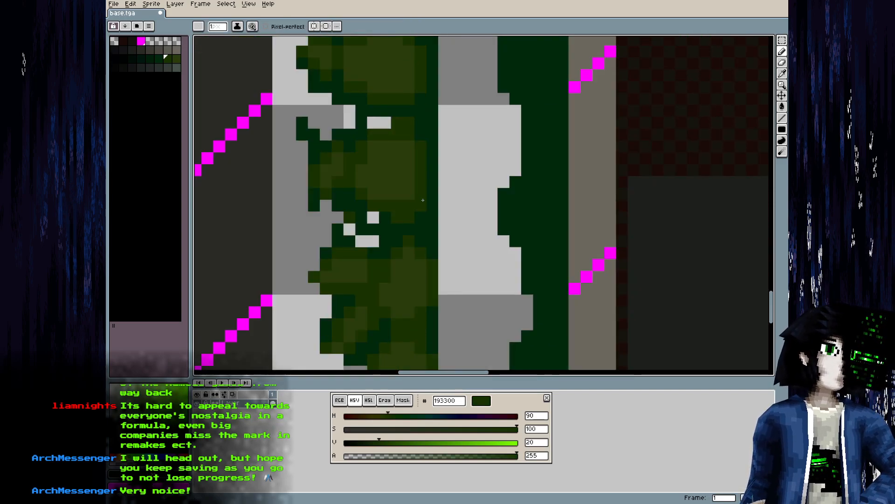
click(410, 142)
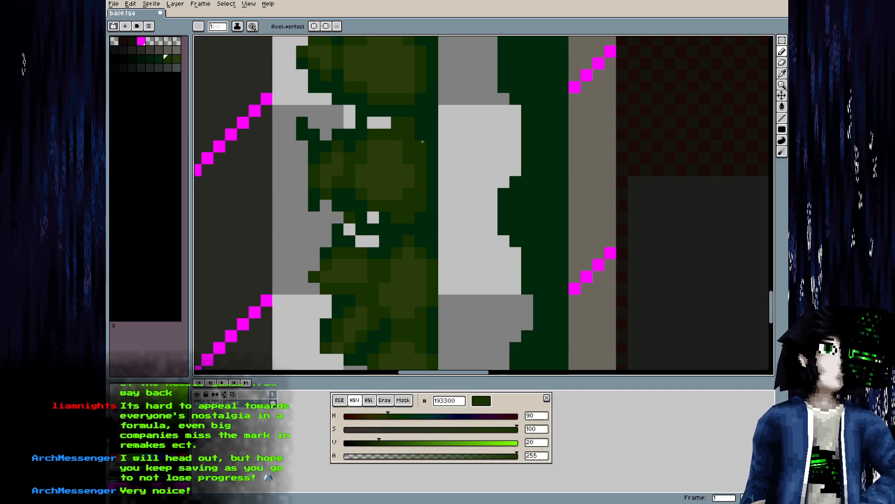
Continue the dark straight edge down the lower leaves with 00290a and touch up the adjoining leaf pixels with 193300
drag(422, 142, 418, 66)
alt+click(424, 255)
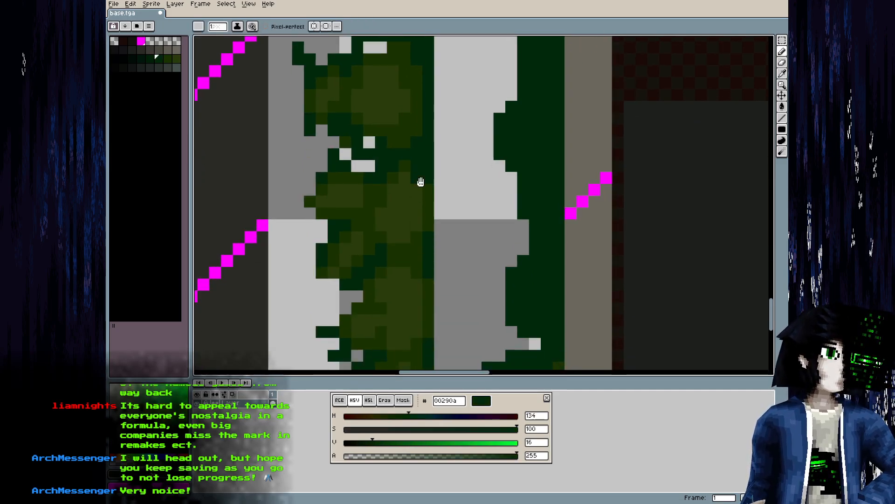
scroll(411, 221, down, 2)
scroll(411, 220, up, 3)
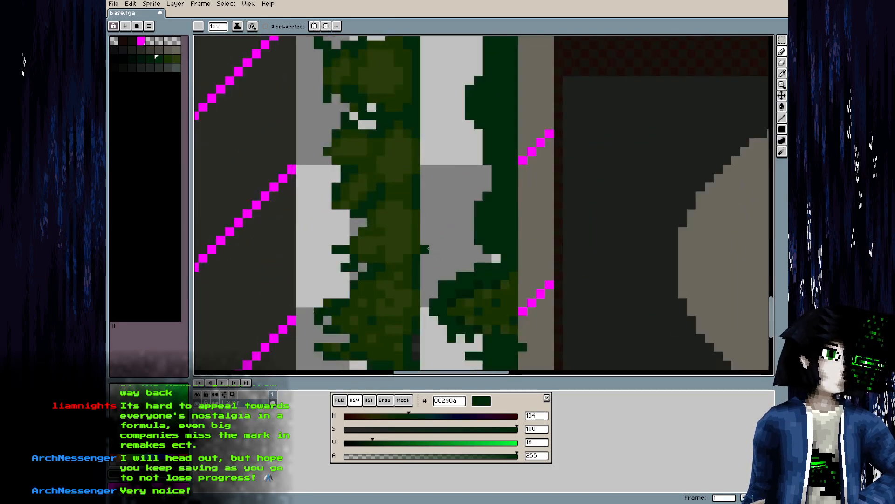
drag(414, 240, 421, 242)
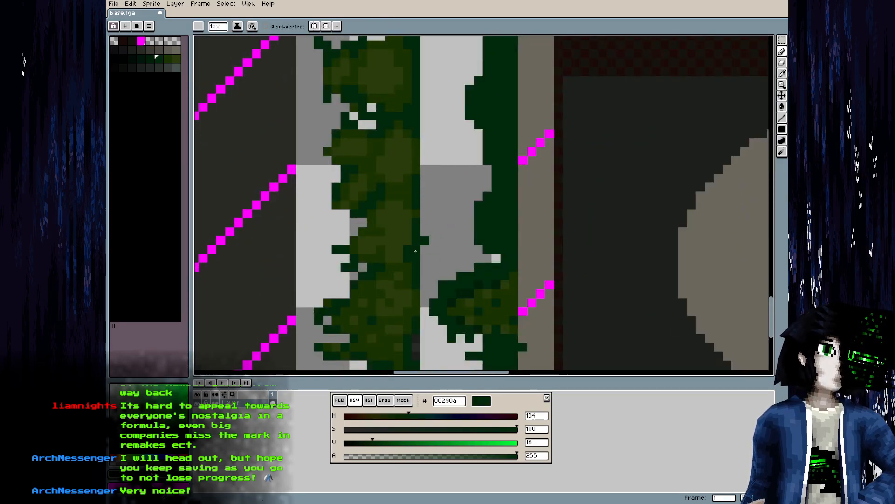
alt+click(409, 260)
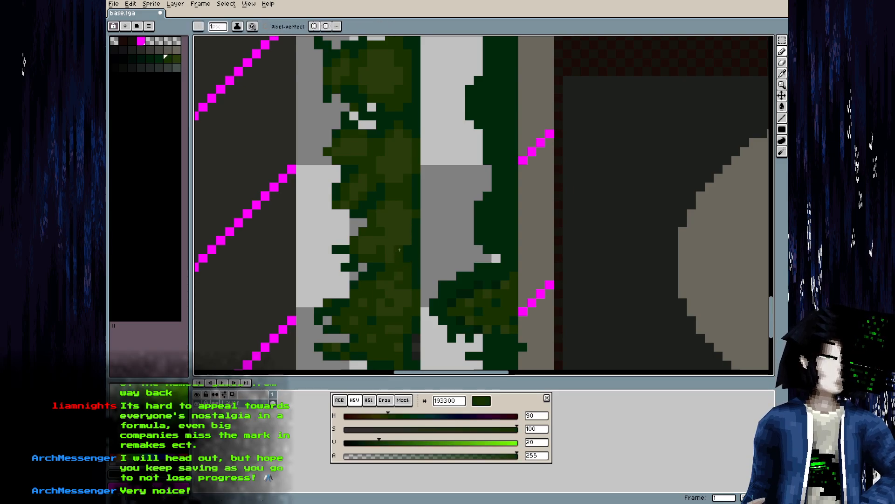
drag(422, 282, 403, 117)
Add small stone patches along the middle and lower parts of the ivy's straight edge using 1c1f1b and 2a2b26
alt+click(397, 175)
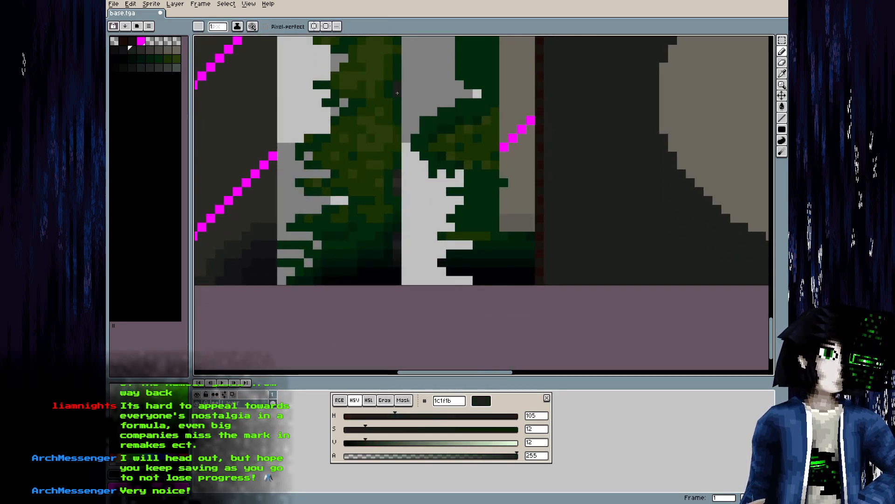
alt+click(398, 183)
drag(398, 106, 394, 189)
alt+click(400, 234)
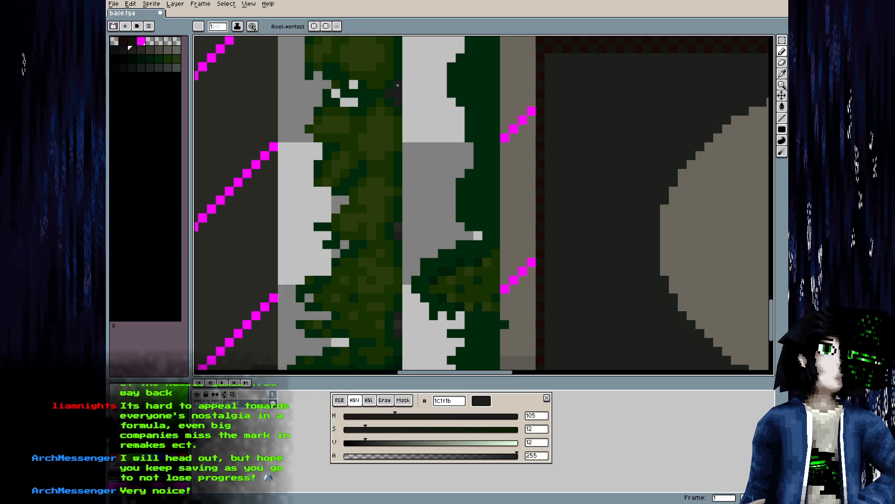
alt+click(400, 229)
scroll(399, 93, down, 3)
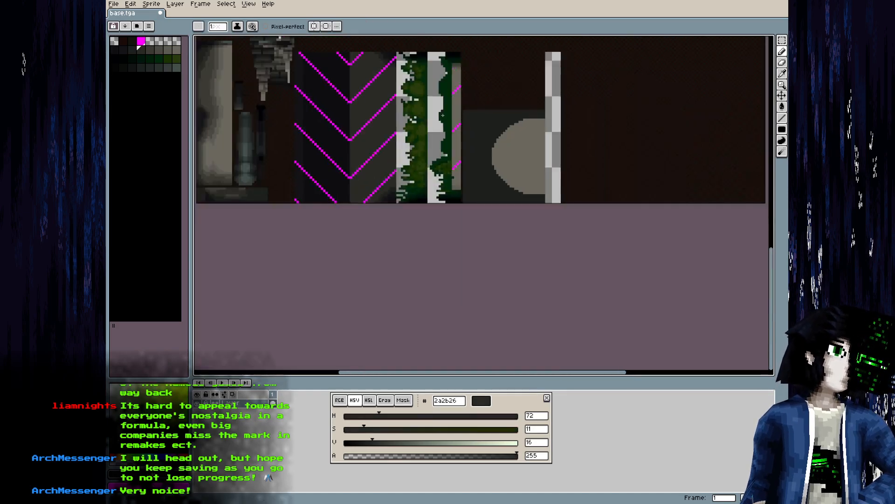
scroll(400, 92, up, 5)
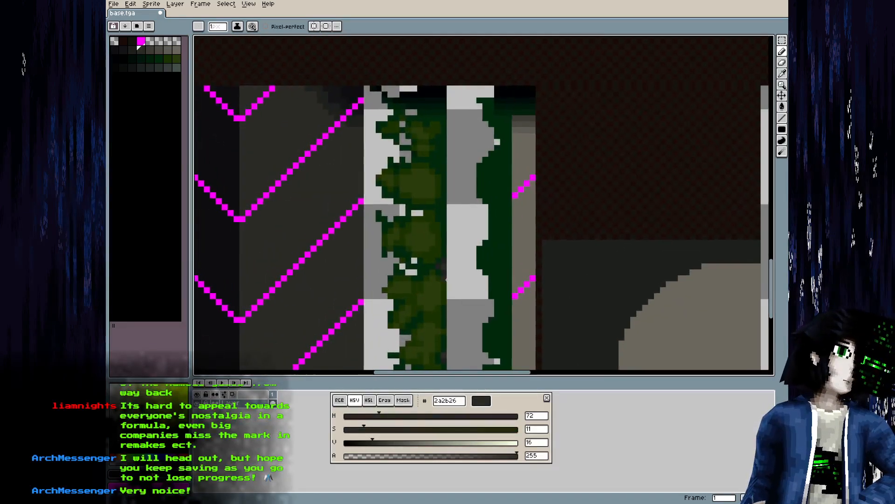
Add another small stone patch in the gap between the two upper leaf clusters, using 1c1f1b and 2a2b26
alt+click(443, 254)
drag(439, 141, 429, 195)
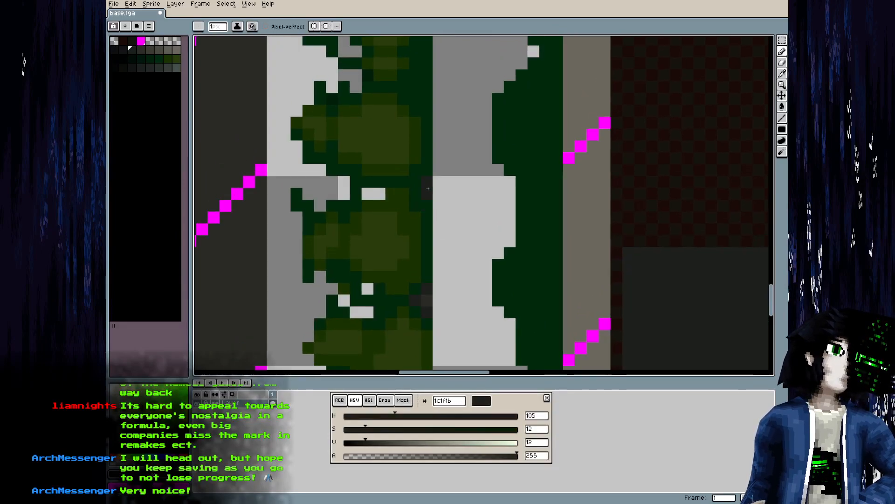
alt+click(428, 298)
click(427, 182)
drag(436, 148, 427, 255)
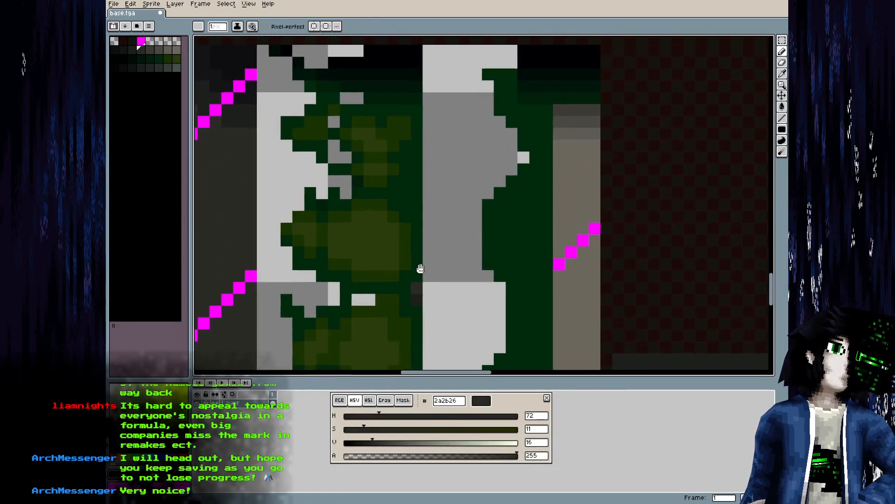
Paint a taller stone patch beside the topmost leaf cluster in 1c1f1b and shade it with lighter greys including 2a2b26
alt+click(418, 292)
click(412, 210)
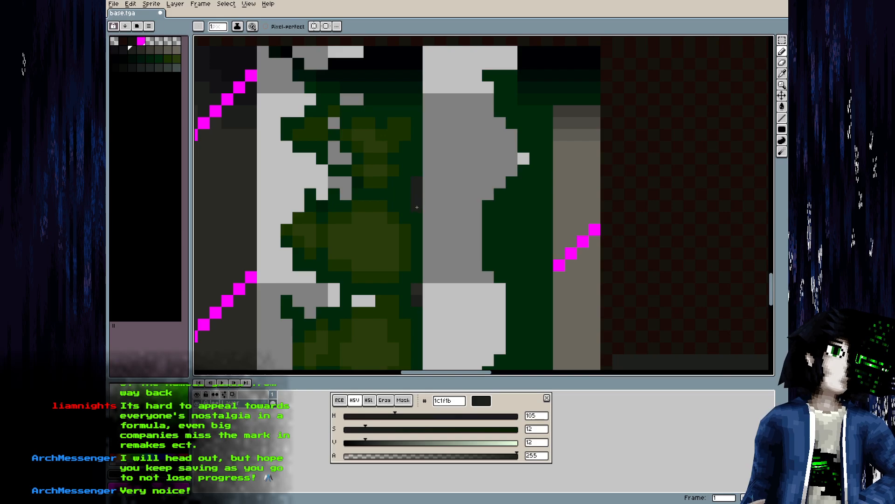
alt+click(420, 286)
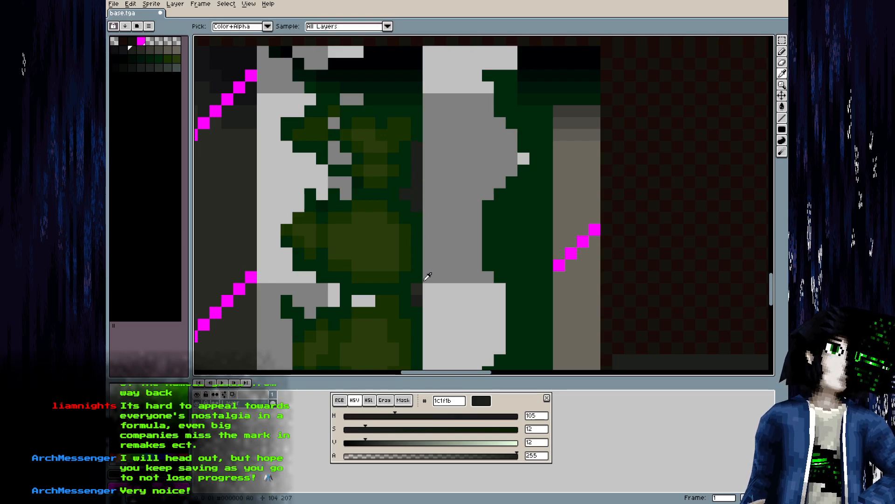
key(bracketleft)
key(bracketright)
key(bracketright)
click(415, 193)
key(bracketleft)
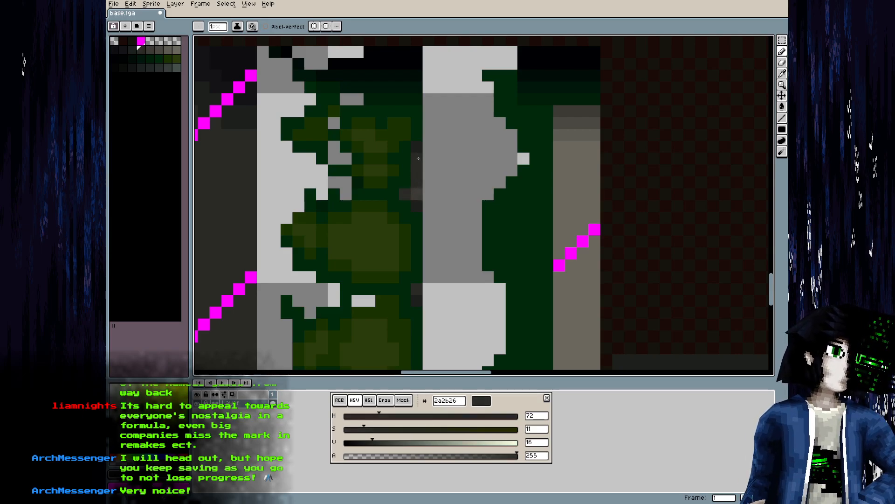
scroll(439, 129, down, 3)
scroll(437, 120, up, 3)
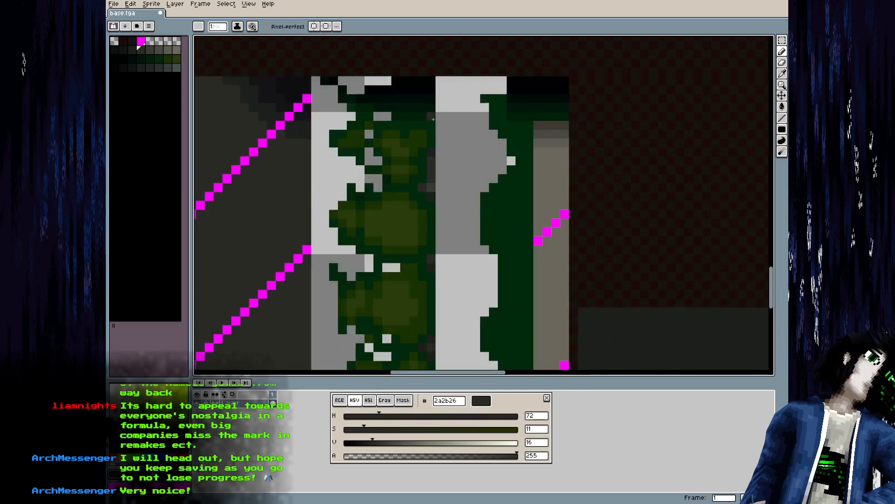
Dot 0d0e0f dark pixels along the ivy's straight edge between the stone patches
scroll(450, 267, up, 2)
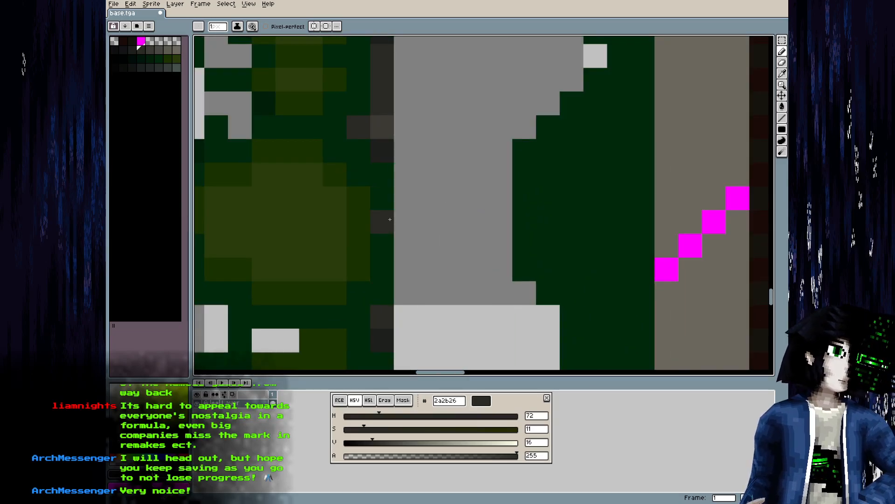
key(bracketleft)
key(bracketleft)
key(bracketleft)
click(381, 203)
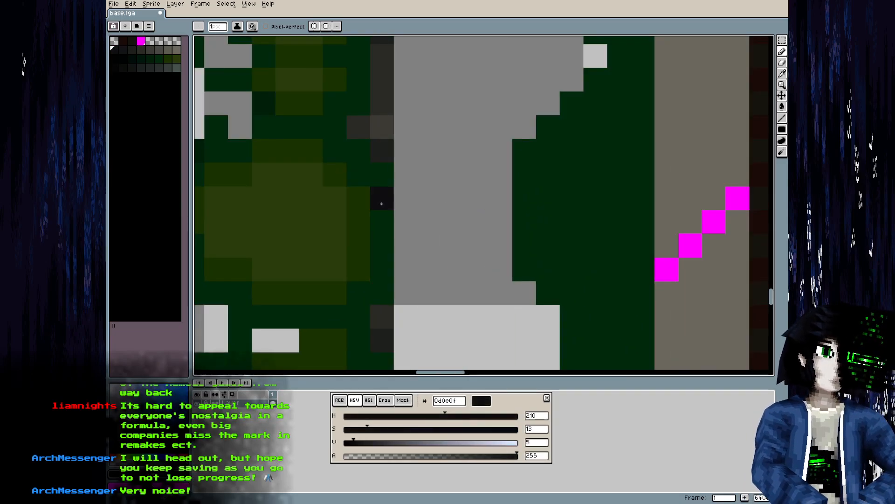
drag(359, 331, 366, 246)
drag(388, 278, 398, 98)
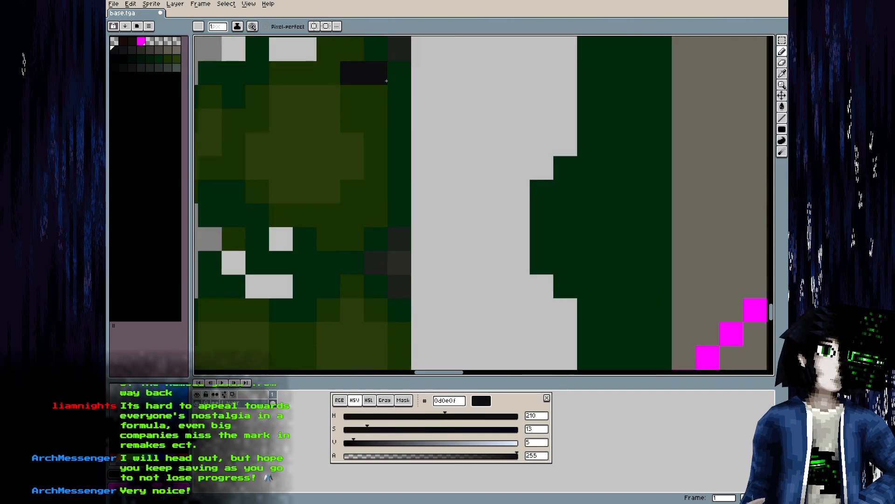
scroll(389, 109, down, 1)
click(392, 193)
click(393, 223)
click(399, 243)
Save base.tga and reload the texture in Blender to check the ivy beam
key(ctrl+s)
key(alt+Tab)
key(alt+r)
drag(354, 301, 452, 319)
Back in Aseprite, scatter 00290a speckles through the lower and middle leaf clusters
scroll(442, 256, down, 3)
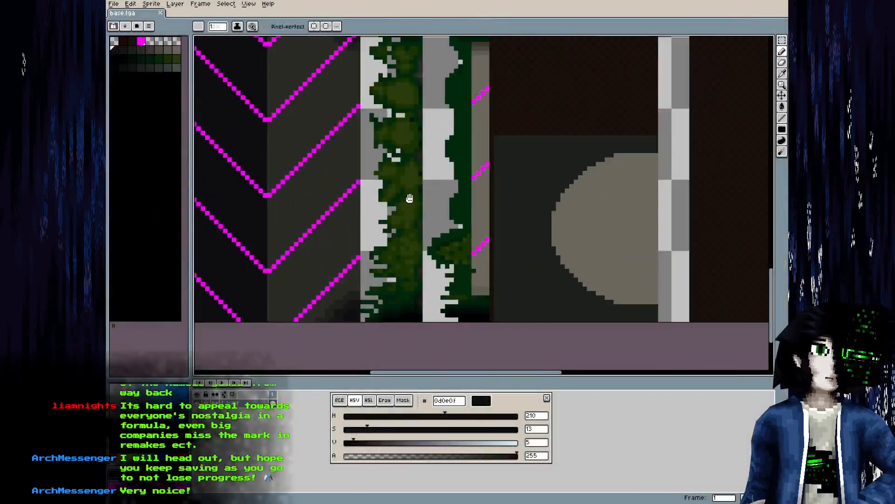
scroll(401, 182, up, 4)
alt+click(370, 259)
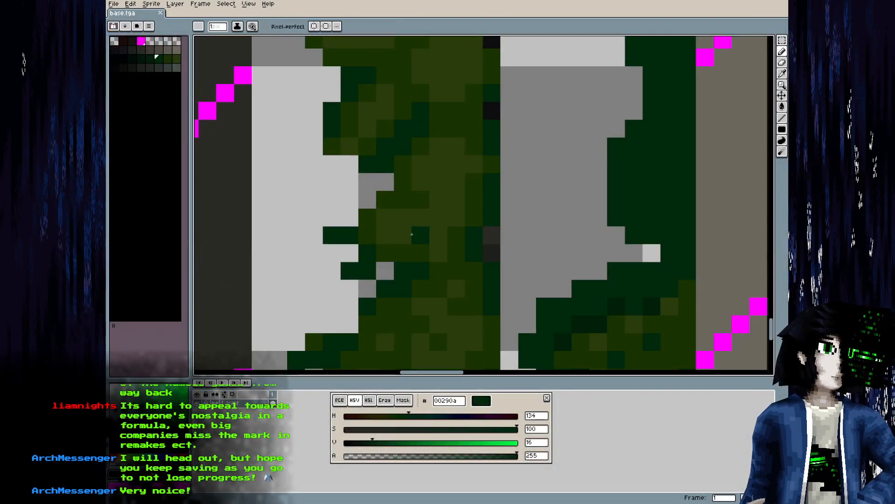
scroll(414, 266, down, 3)
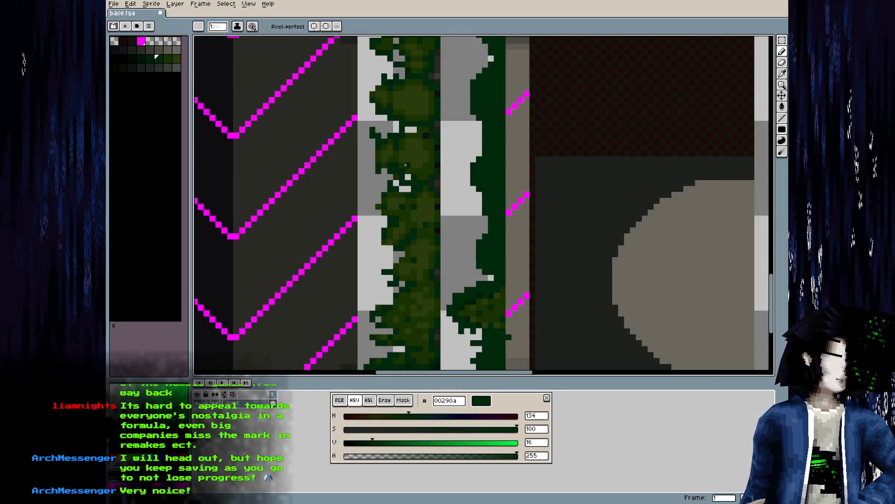
scroll(407, 144, up, 3)
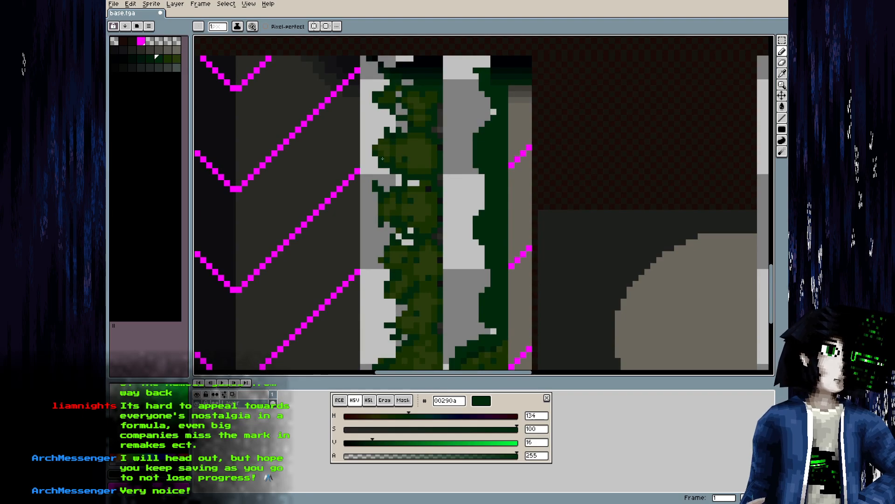
Break up the upper leaf clusters with 193300 speckles and add 00290a pixels around the topmost leaves
alt+click(406, 166)
scroll(414, 163, up, 2)
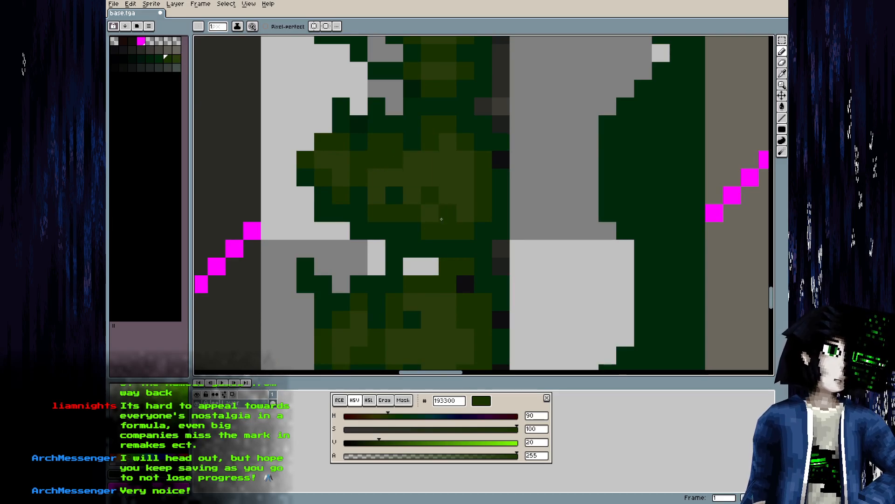
scroll(438, 212, up, 4)
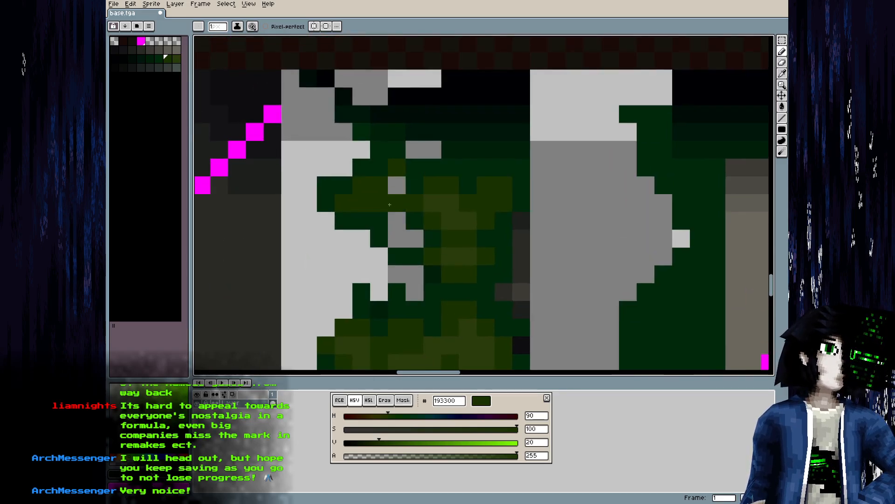
alt+click(366, 216)
click(360, 203)
scroll(380, 216, down, 6)
scroll(377, 270, up, 5)
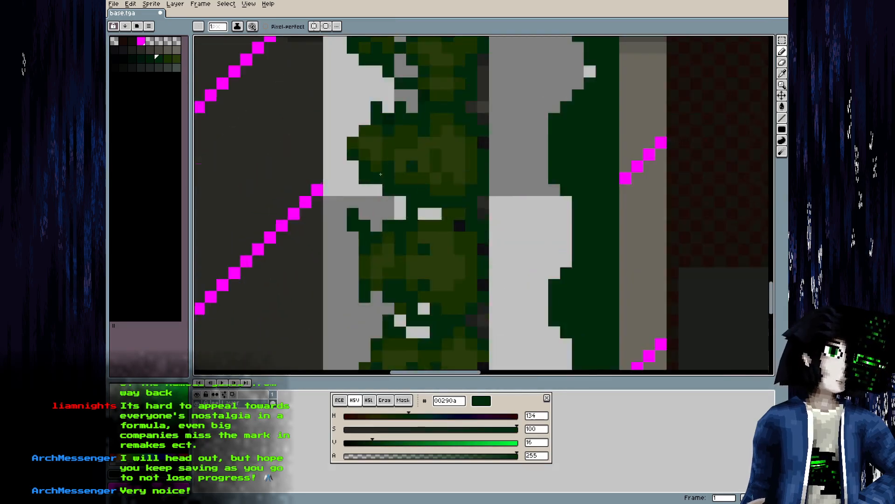
Vary the middle and lower leaves with more 00290a speckles and soften them with 193300 pixels
drag(411, 265, 406, 139)
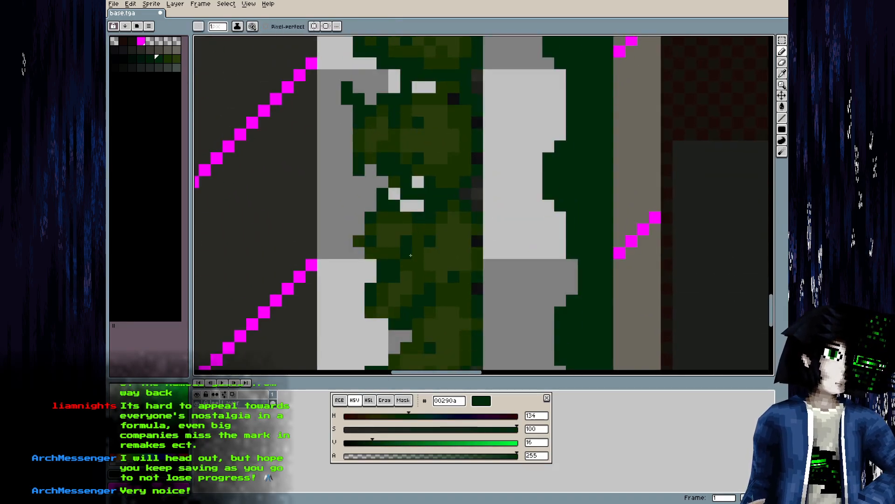
drag(421, 208, 414, 187)
scroll(384, 197, down, 3)
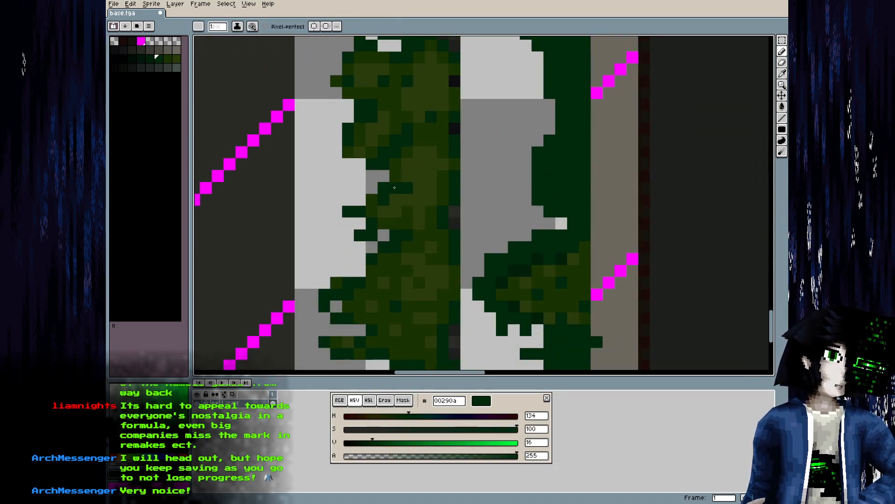
alt+click(392, 185)
click(387, 199)
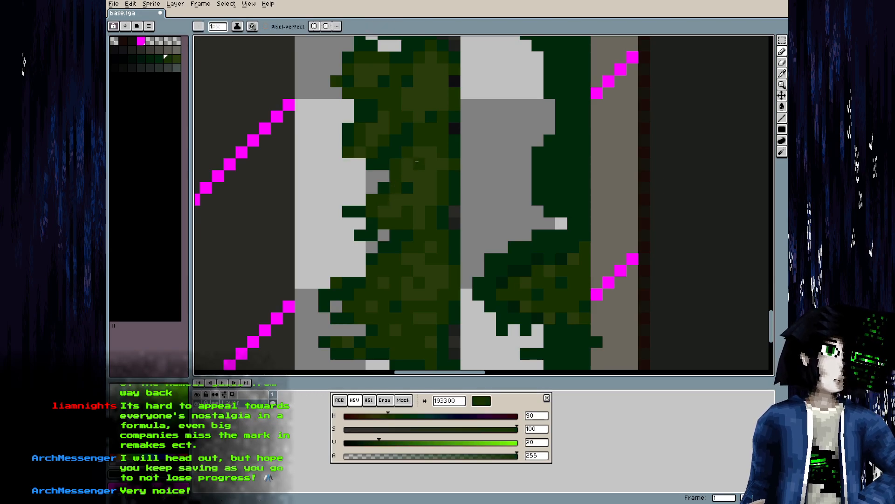
drag(430, 230, 418, 122)
Save base.tga and orbit around the ivy beam in Blender to check the speckled leaves
key(ctrl+s)
key(alt+Tab)
drag(385, 346, 396, 306)
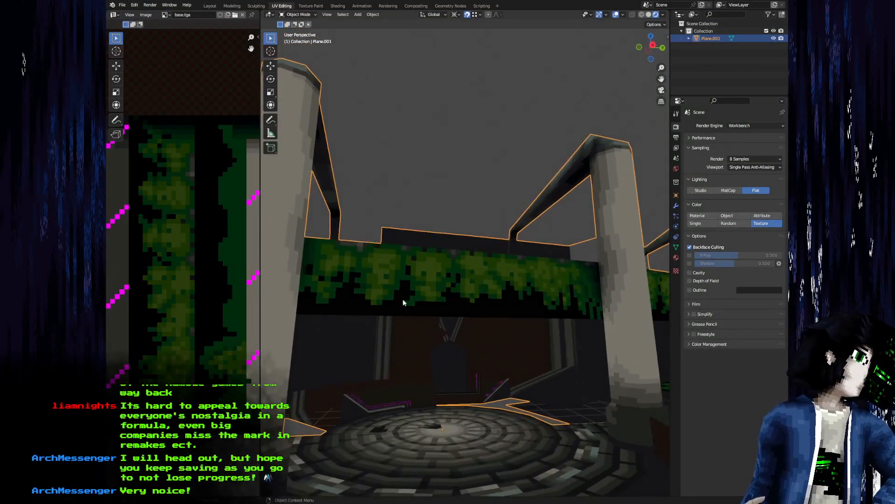
Touch up the middle leaf clusters in Aseprite with single pixels of 193300 and 00290a
key(alt+Tab)
scroll(455, 225, down, 4)
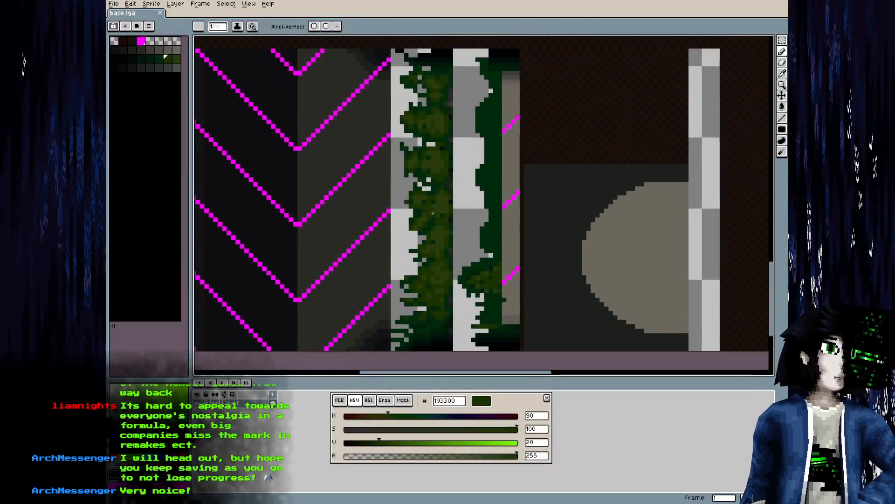
scroll(434, 143, up, 2)
drag(435, 144, 435, 232)
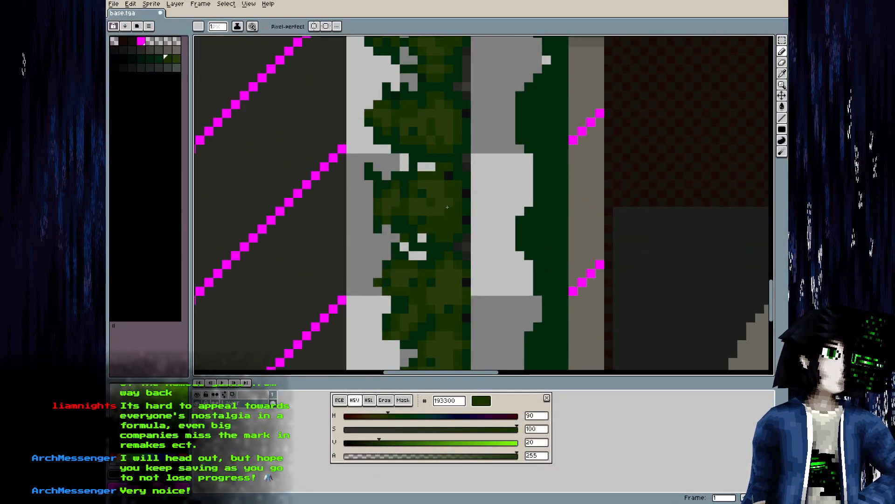
click(431, 211)
alt+click(436, 208)
click(457, 211)
click(449, 228)
alt+click(434, 241)
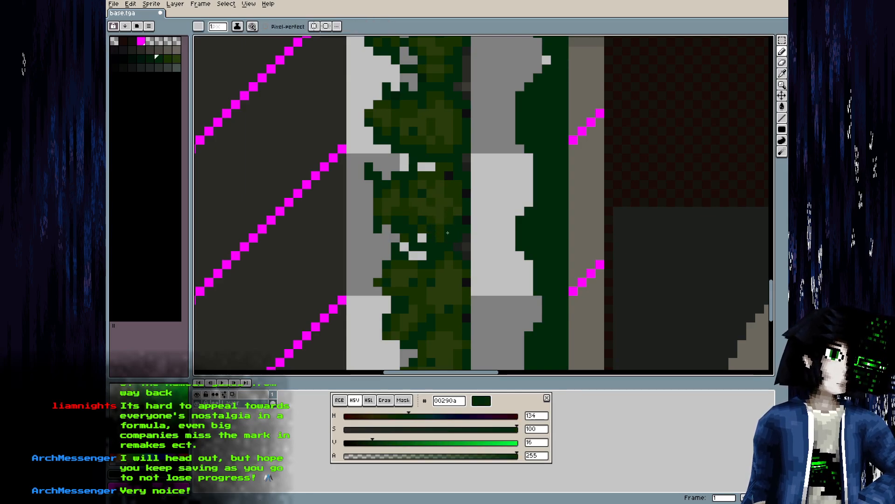
Save base.tga and check the ivy beam between the pillars in Blender from a distance
key(ctrl+s)
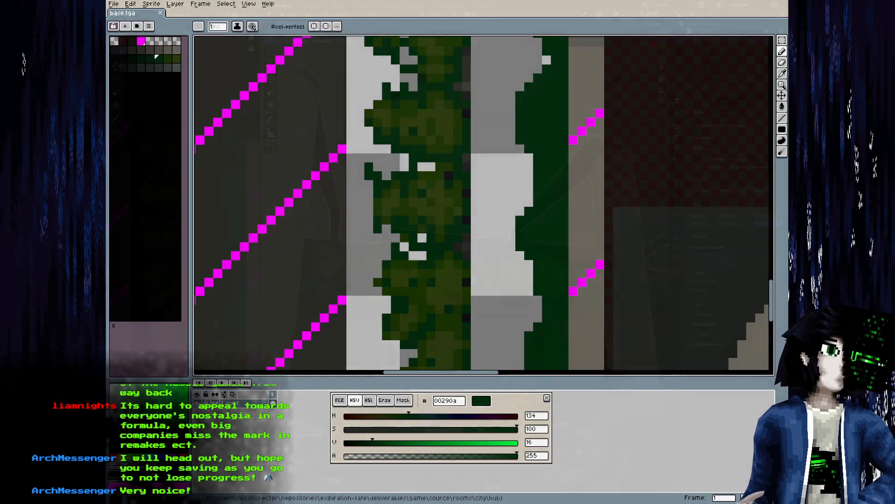
key(alt+Tab)
mouse_move(352, 297)
mouse_down()
mouse_move(348, 306)
mouse_move(367, 292)
mouse_move(362, 301)
mouse_up()
scroll(348, 306, down, 4)
scroll(361, 301, down, 4)
scroll(364, 294, up, 4)
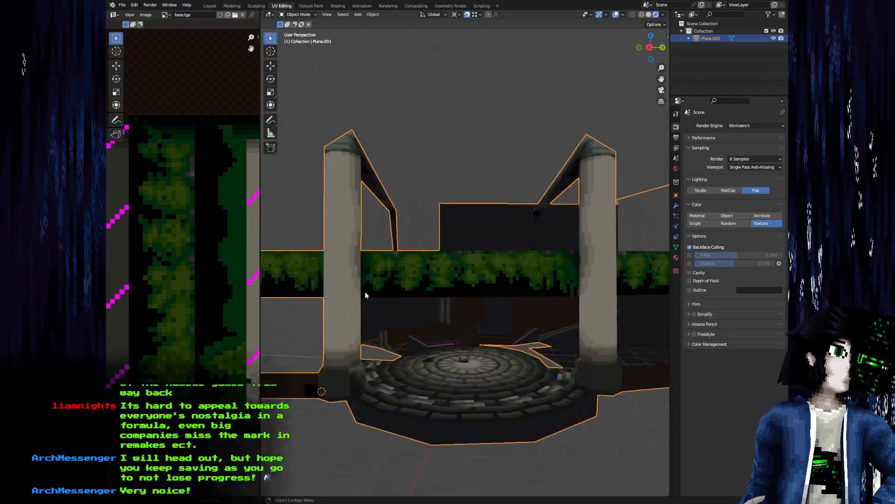
Back in Aseprite, soften the lower middle leaf cluster with 193300 pixels
key(alt+Tab)
scroll(424, 195, up, 2)
alt+click(425, 194)
click(419, 264)
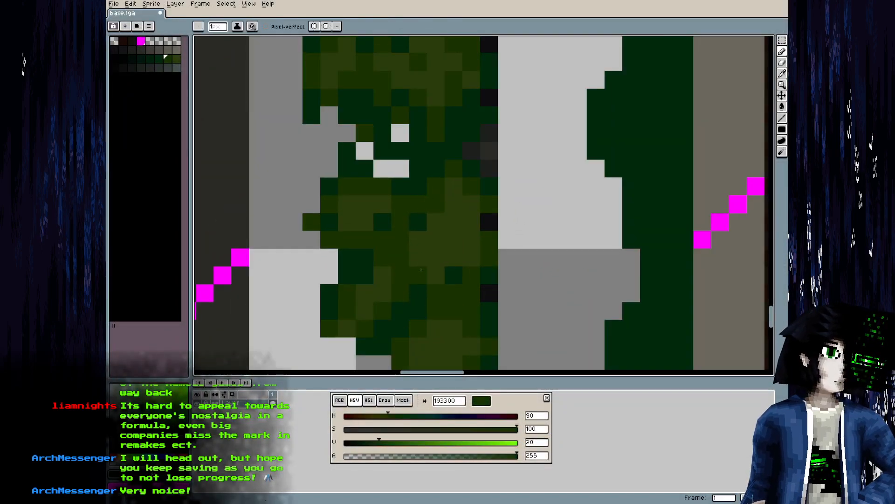
Erase scattered single pixels along the hanging edge of the ivy to fray the leaf clusters' outline
key(e)
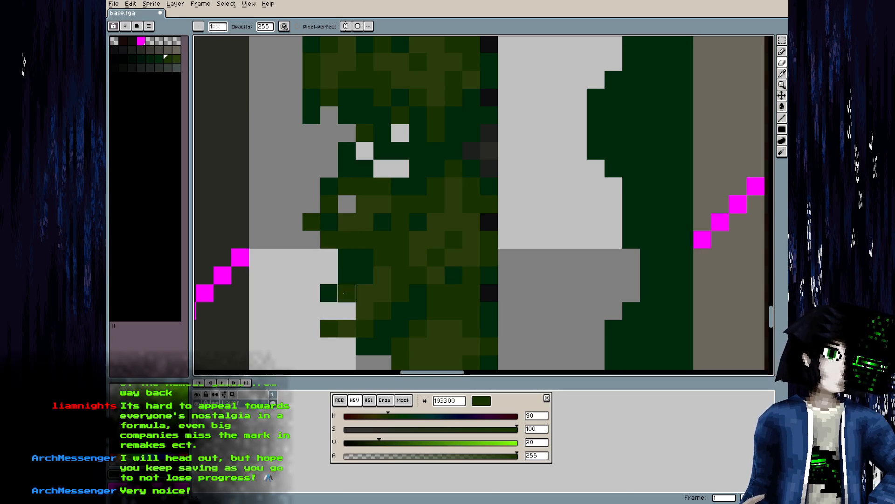
scroll(365, 239, down, 4)
scroll(349, 181, up, 4)
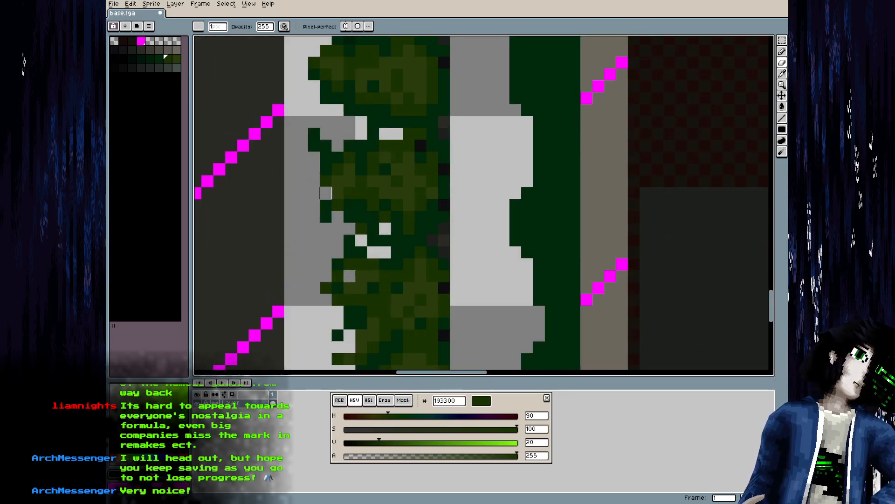
drag(358, 150, 366, 300)
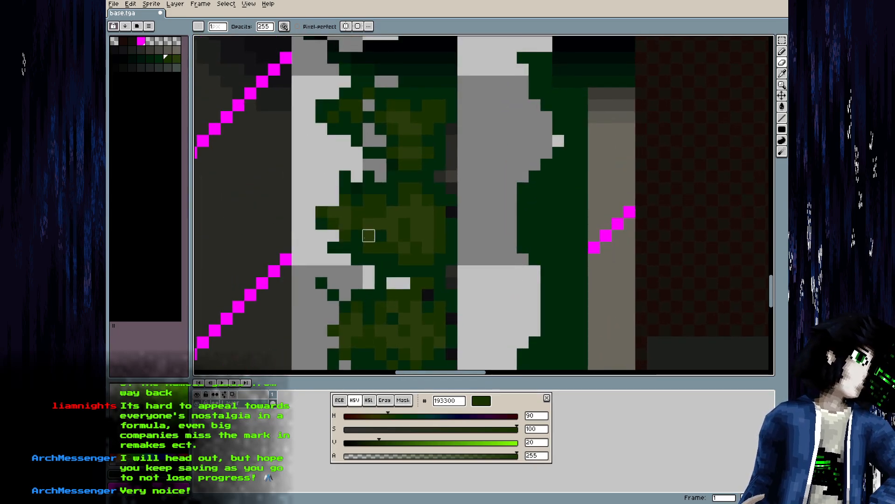
scroll(380, 211, down, 3)
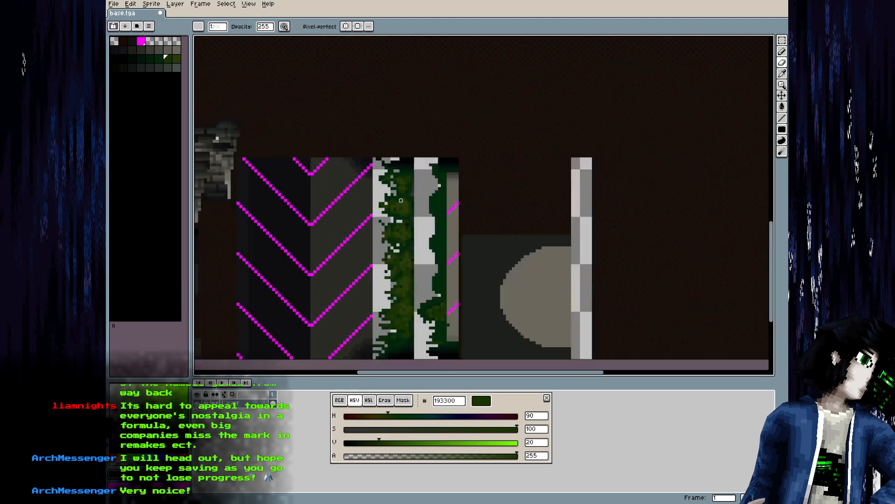
scroll(387, 186, up, 3)
scroll(367, 171, down, 3)
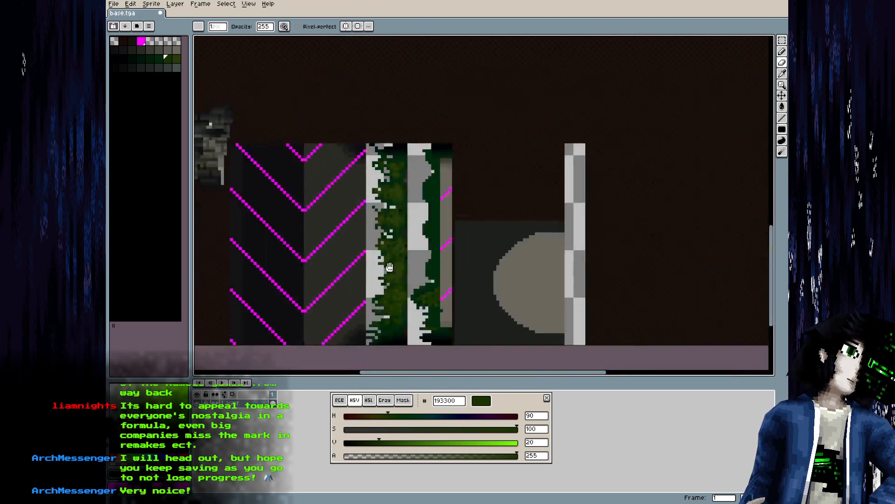
scroll(367, 172, up, 3)
Save base.tga and check the frayed leaf edge on the beam in Blender
key(ctrl+s)
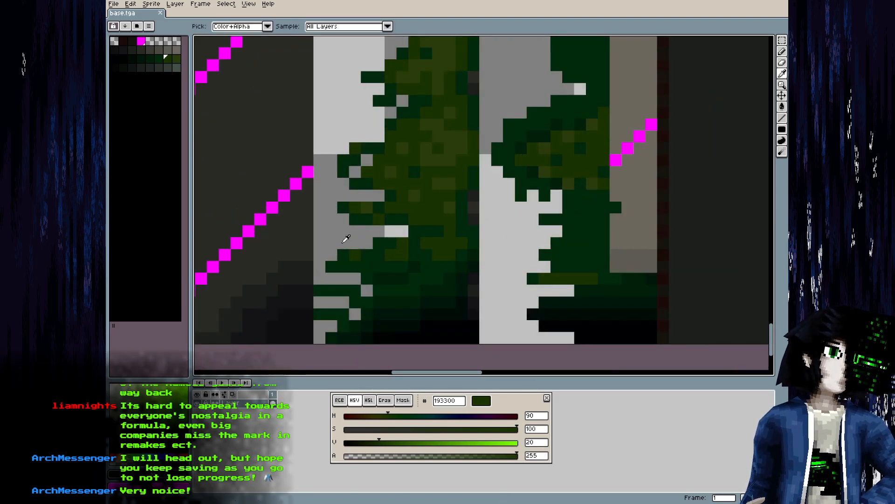
key(alt+Tab)
mouse_move(351, 369)
mouse_down()
mouse_move(385, 354)
mouse_move(351, 363)
mouse_up()
Erase more edge pixels around the upper leaf clusters in Aseprite and save base.tga to review the beam in Blender
key(alt+Tab)
scroll(363, 147, up, 2)
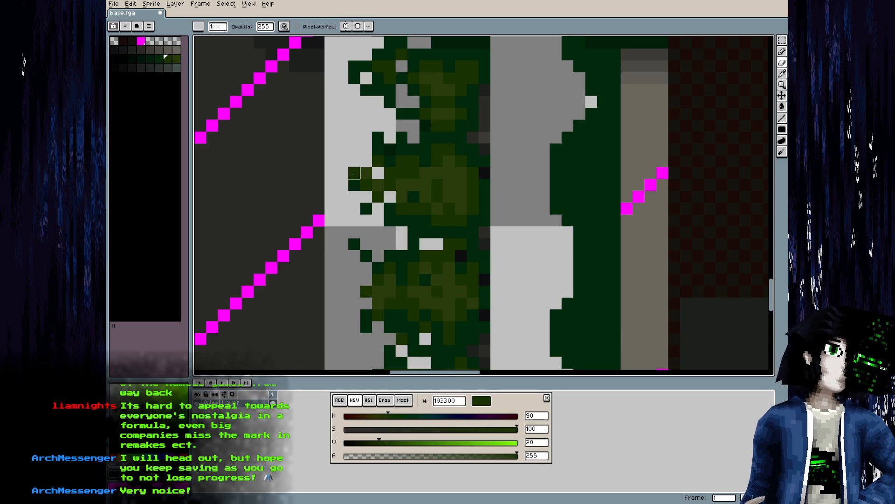
key(ctrl+s)
key(alt+Tab)
drag(303, 348, 397, 351)
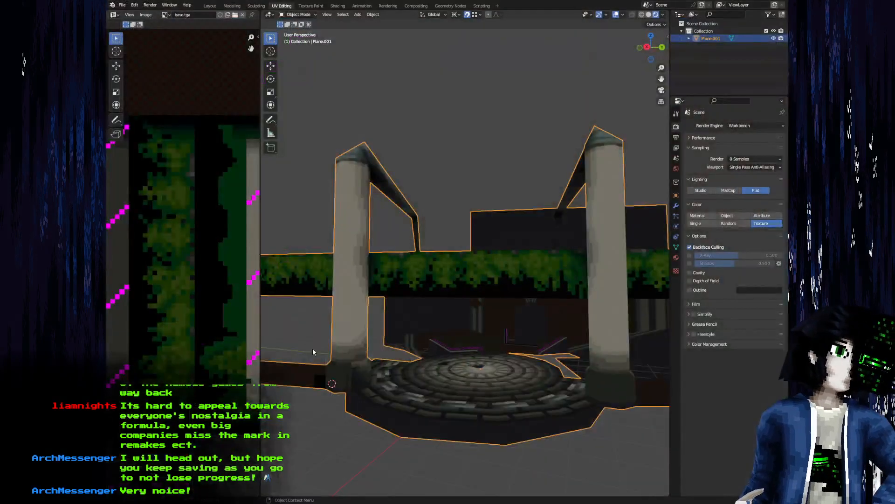
Erase a few edge pixels at the lower end of the ivy strip and save base.tga to view it in Blender
key(alt+Tab)
drag(411, 304, 414, 181)
scroll(414, 181, up, 3)
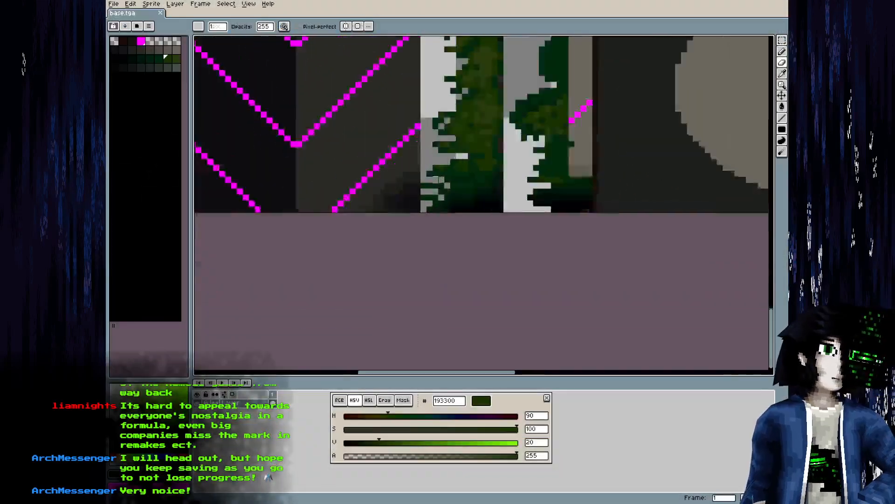
key(ctrl+s)
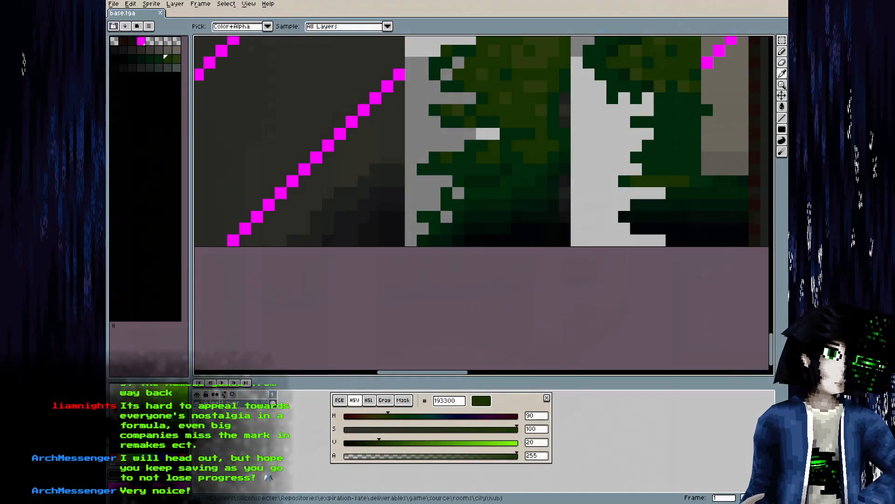
key(alt+Tab)
drag(427, 355, 463, 348)
Try converting the sprite's color mode to RGB Color, saving base.tga and reloading it in Blender to check the ivy's transparency
key(alt+Tab)
click(176, 4)
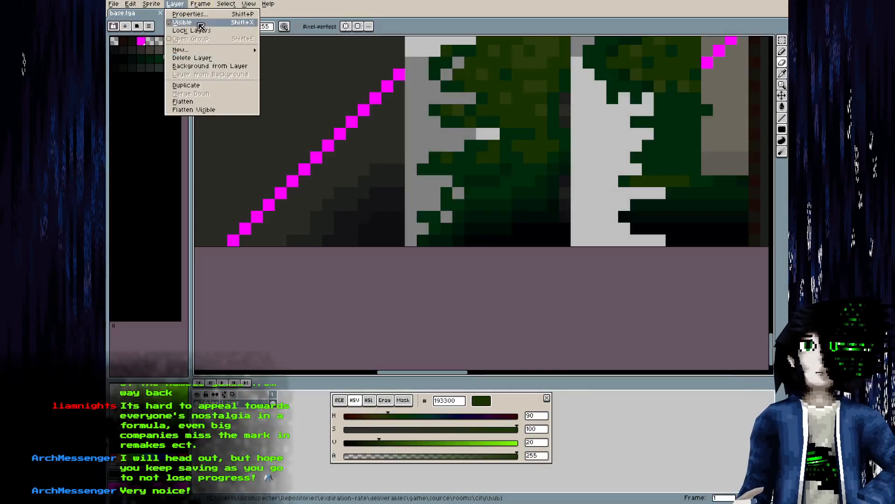
mouse_move(155, 5)
mouse_move(185, 25)
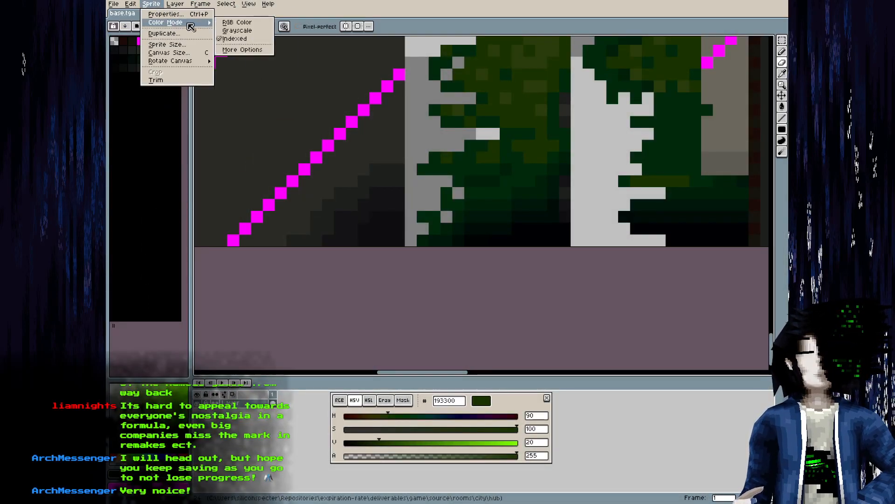
click(236, 24)
key(ctrl+s)
key(alt+Tab)
key(alt+r)
drag(401, 356, 433, 310)
key(alt+Tab)
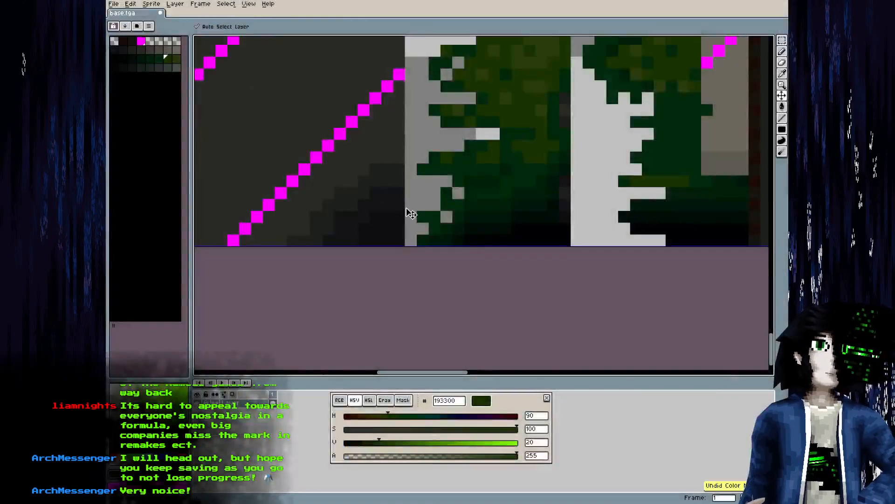
Switch to the rectangular marquee tool with both ivy strips in view
scroll(410, 191, down, 5)
scroll(363, 307, up, 3)
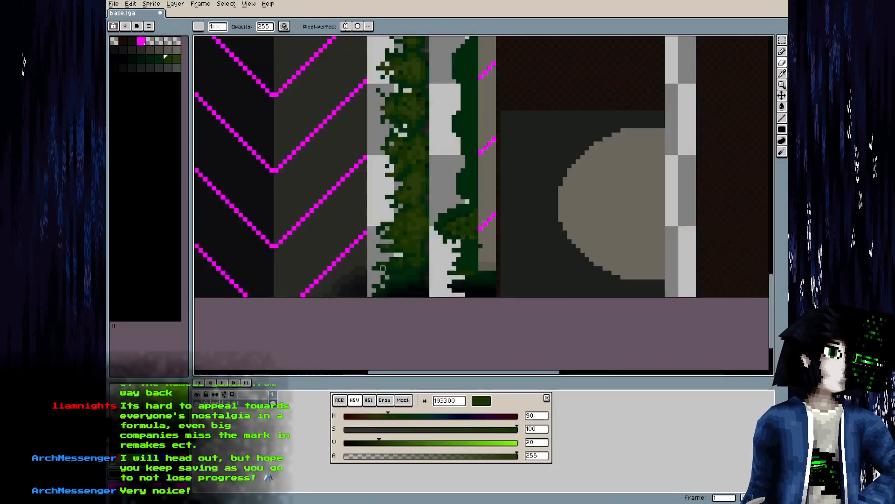
key(m)
scroll(367, 293, down, 1)
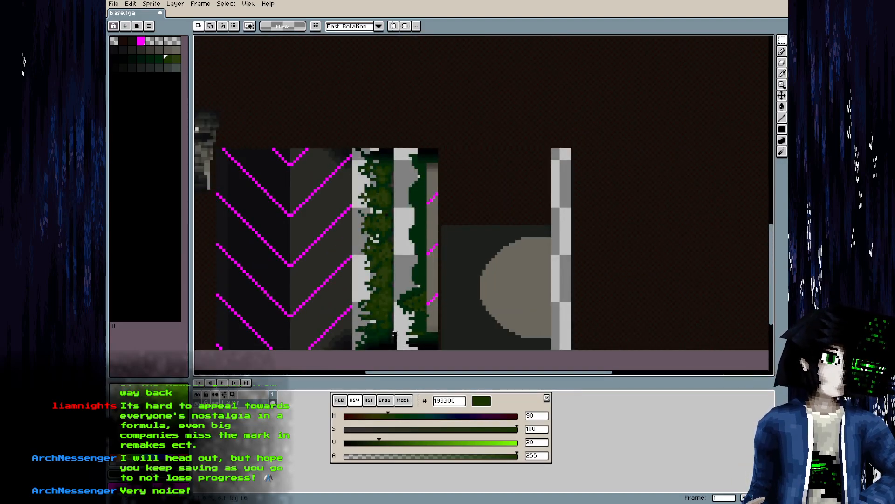
drag(425, 150, 425, 149)
In Blender, enter Edit Mode and select the face loop along the beam's magenta-striped outer side
key(alt+Tab)
drag(374, 282, 443, 267)
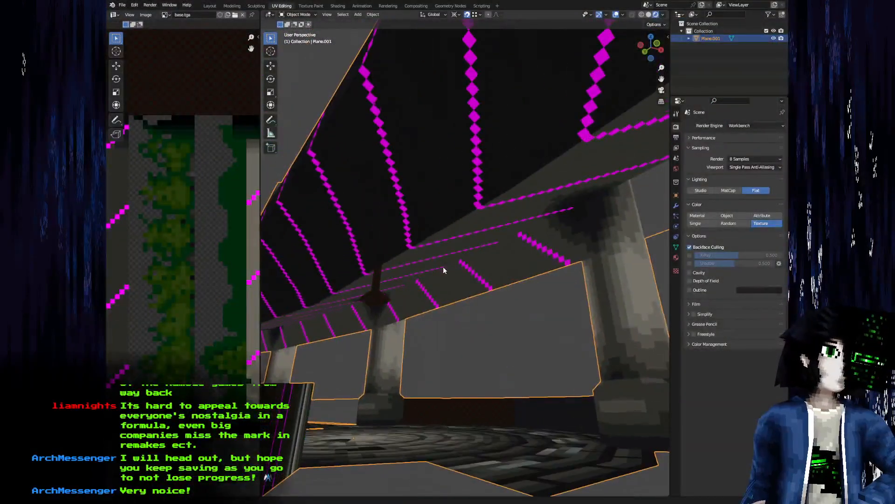
key(alt+Tab)
key(alt+Tab)
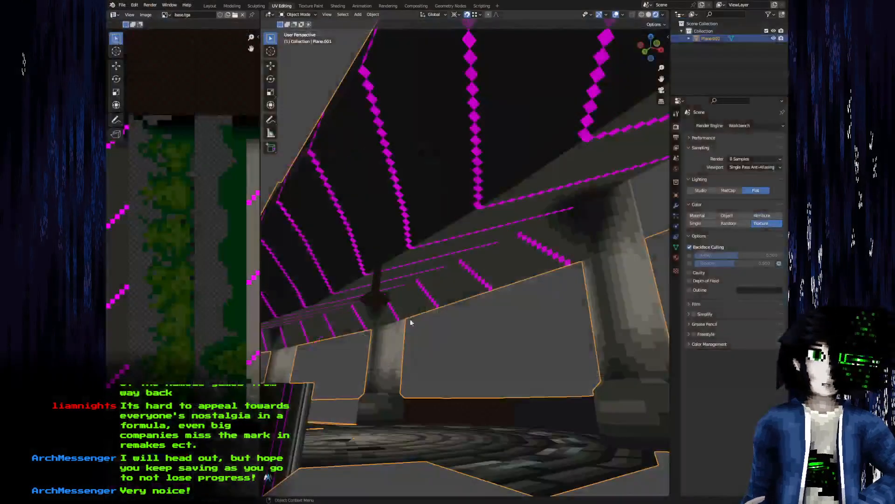
key(Tab)
alt+click(374, 317)
drag(374, 316, 424, 322)
scroll(205, 351, down, 4)
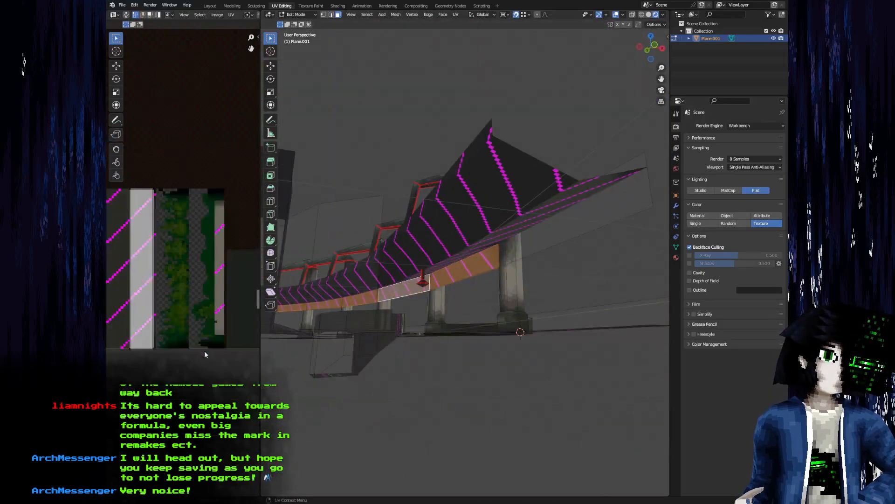
Move the selected faces' UVs along X onto the second ivy strip of the texture
drag(205, 350, 194, 347)
key(a)
key(g)
key(x)
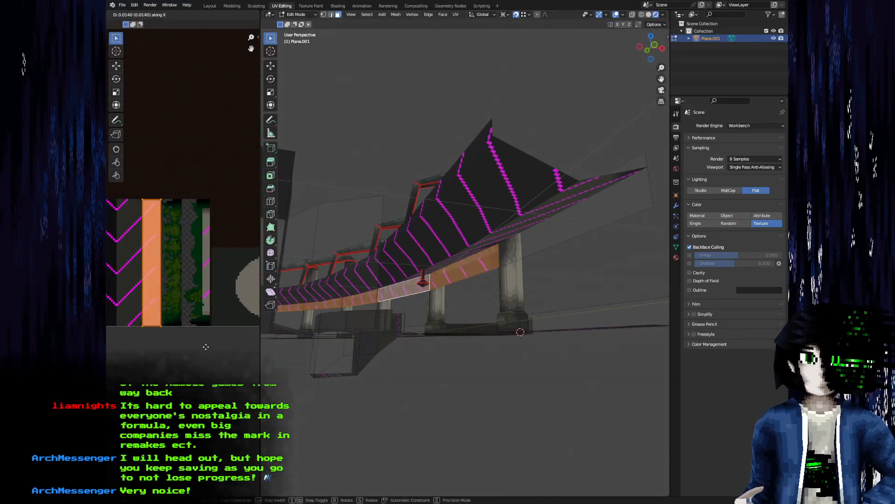
click(244, 351)
scroll(234, 357, up, 4)
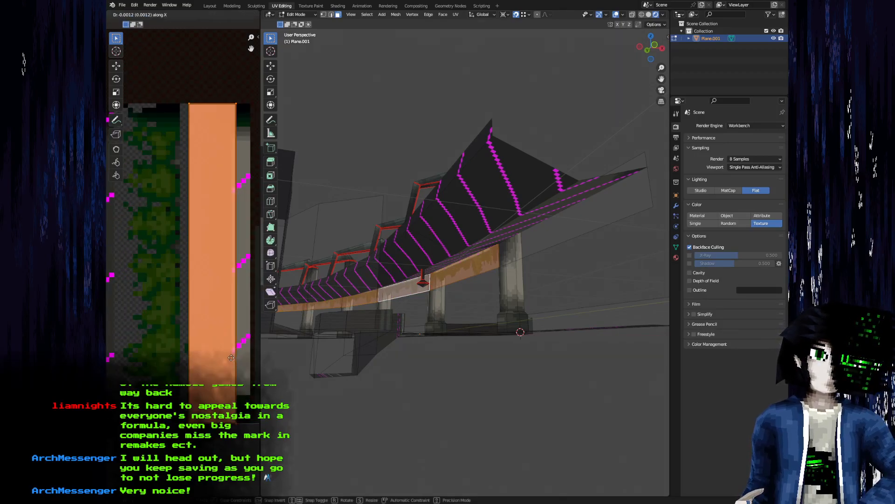
click(228, 359)
drag(227, 361, 208, 393)
Copy the finished ivy strip in Aseprite and try pasting it over the neighboring unfinished strip
key(alt+Tab)
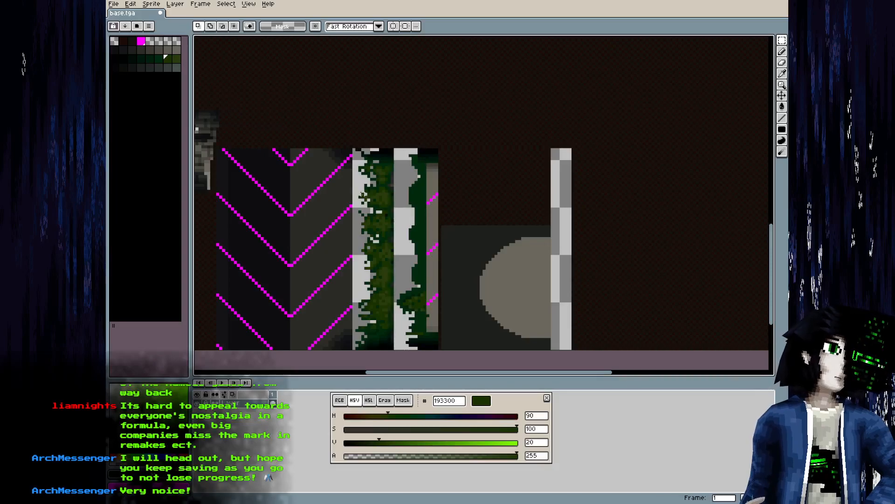
drag(353, 150, 417, 333)
key(ctrl+c)
key(ctrl+v)
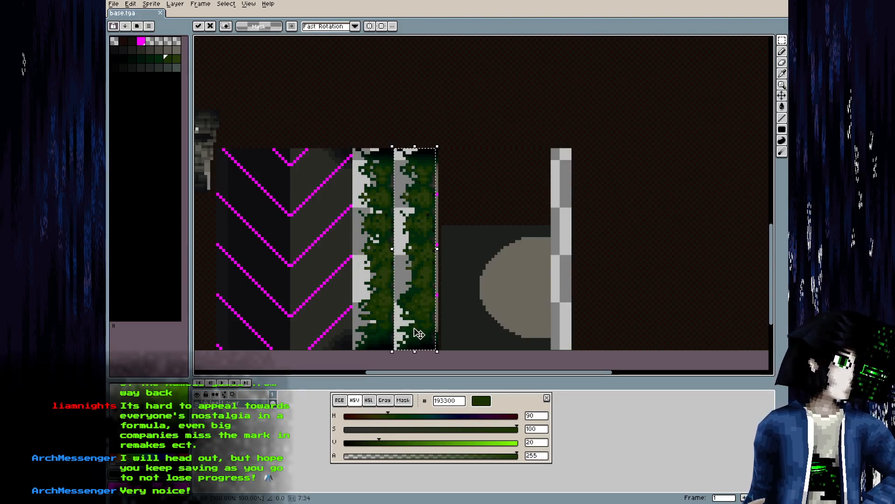
key(Escape)
Replace the unfinished ivy strip and its magenta-marked stone edge with the copied ivy and save base.tga
drag(398, 149, 455, 354)
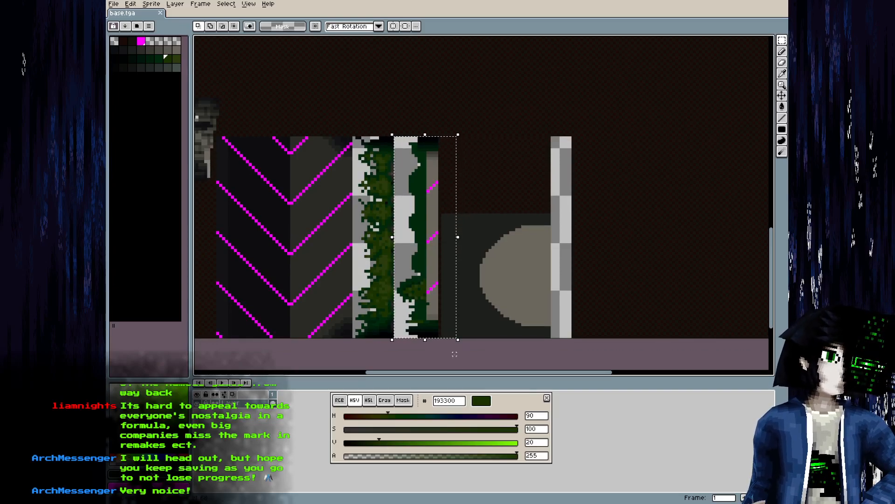
key(Delete)
key(ctrl+v)
drag(369, 195, 411, 194)
key(ctrl+s)
Reload base.tga in Blender and leave Edit Mode to inspect the ivy on the beam's outer side
key(alt+Tab)
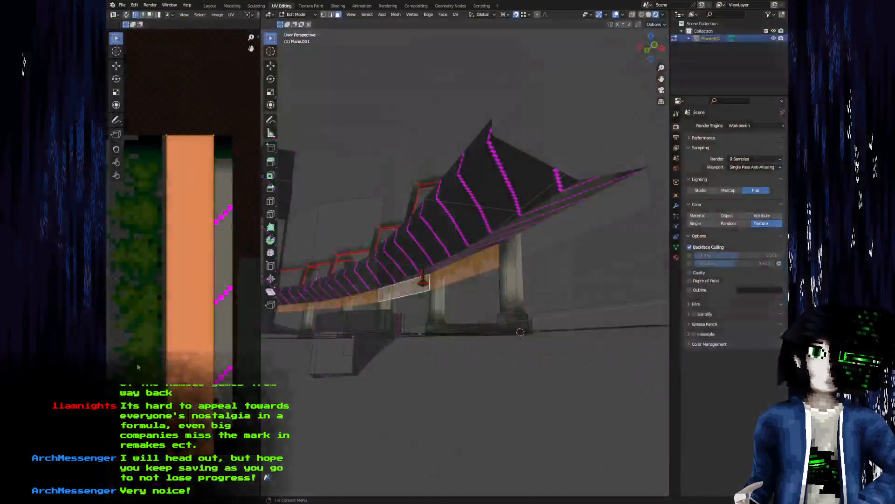
key(alt+r)
drag(379, 346, 422, 337)
scroll(422, 338, up, 7)
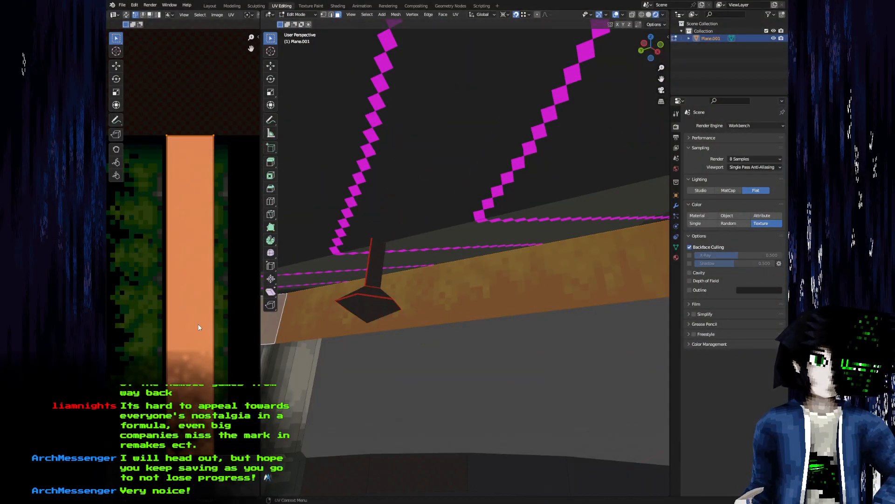
drag(463, 295, 300, 312)
key(alt+Tab)
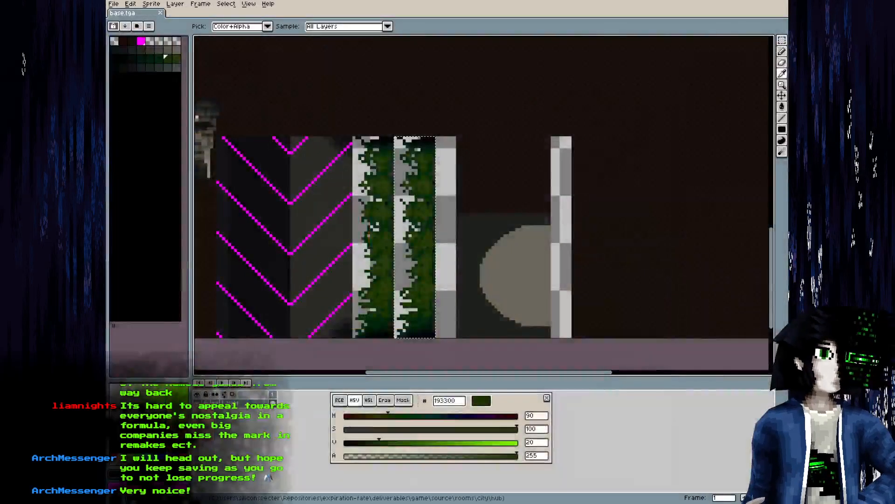
key(alt+Tab)
key(Tab)
drag(371, 317, 384, 305)
Try flipping the copied ivy strip vertically and shifting it slightly in Aseprite, and undo the change
key(alt+Tab)
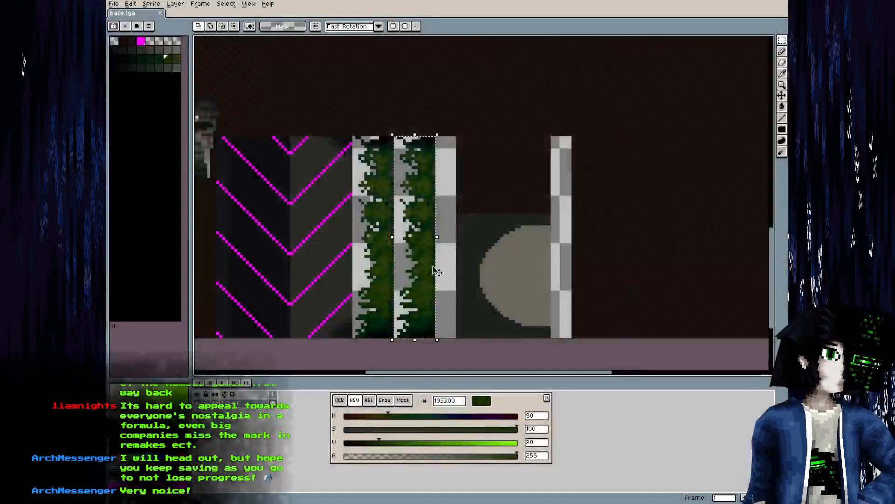
scroll(418, 272, up, 2)
drag(419, 272, 426, 252)
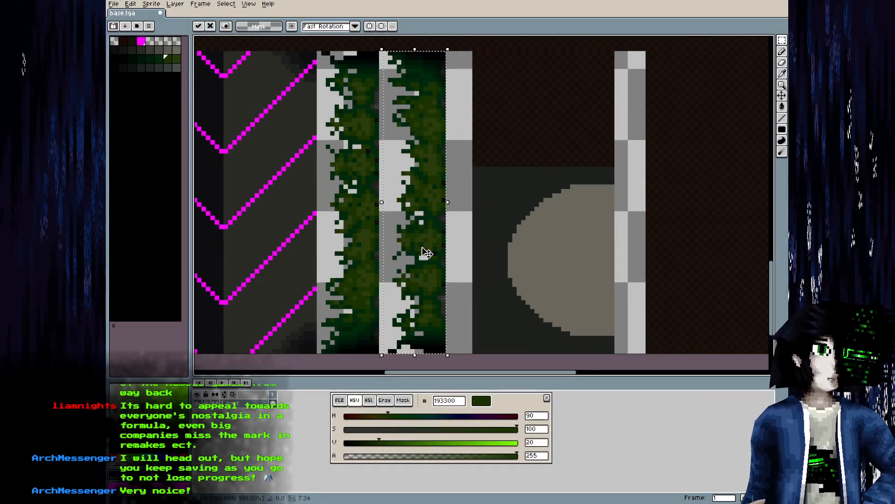
key(ctrl+z)
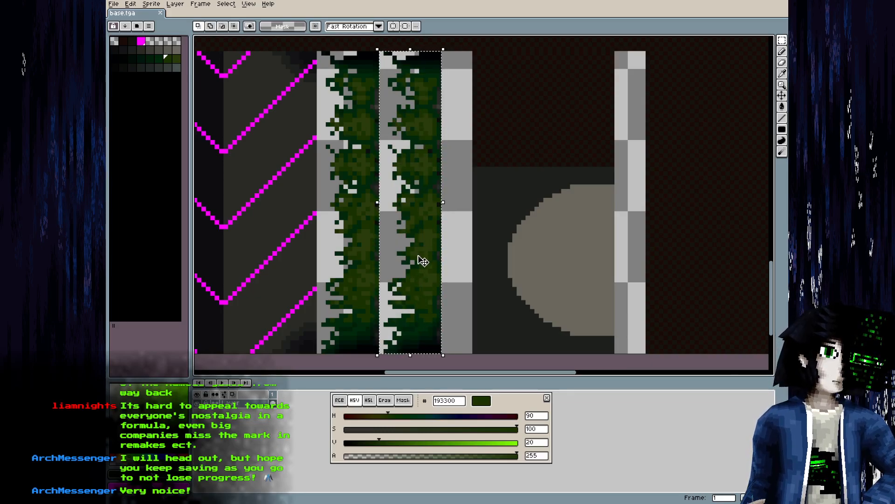
Save base.tga, then examine the ivy on the beam's outer side and its UV face in Blender
drag(418, 256, 422, 253)
key(ctrl+s)
key(alt+Tab)
drag(307, 343, 408, 324)
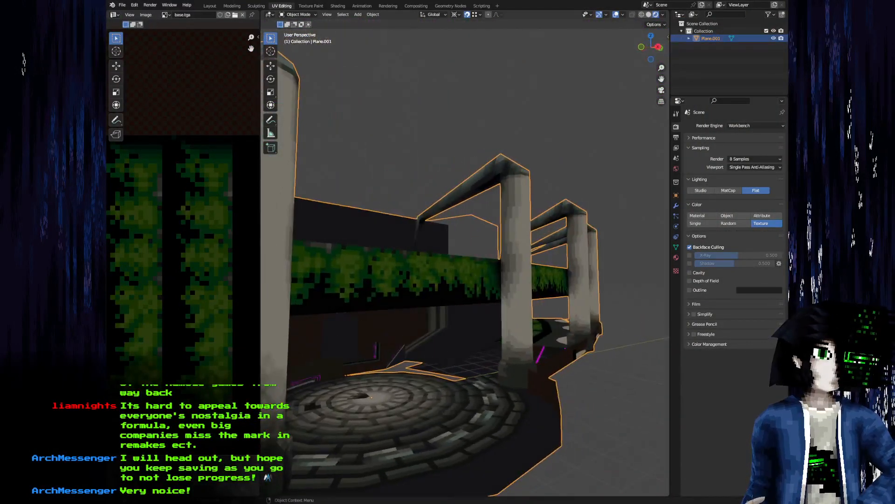
key(alt+Tab)
key(alt+Tab)
scroll(214, 323, up, 1)
key(Tab)
drag(208, 313, 203, 317)
click(202, 317)
key(alt+Tab)
In Aseprite, delete a full-height column along the stone-side edge of the second ivy strip
drag(384, 244, 367, 229)
key(ctrl+d)
scroll(368, 230, down, 1)
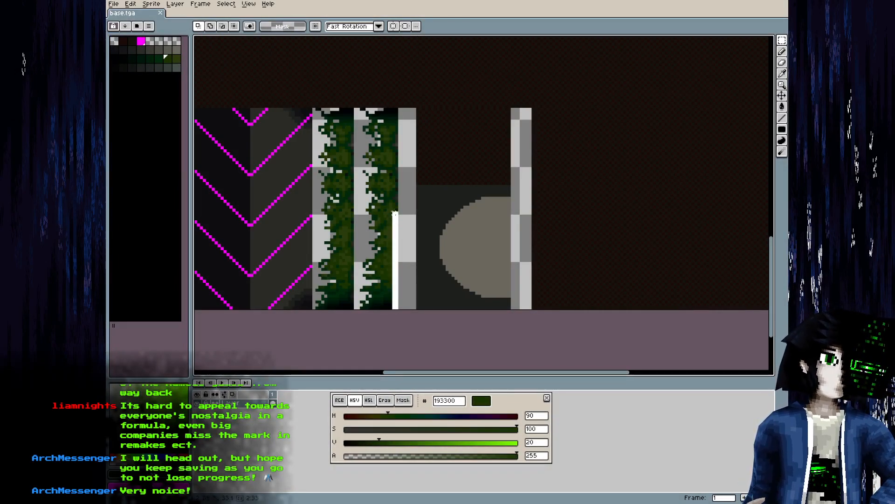
drag(385, 132, 387, 108)
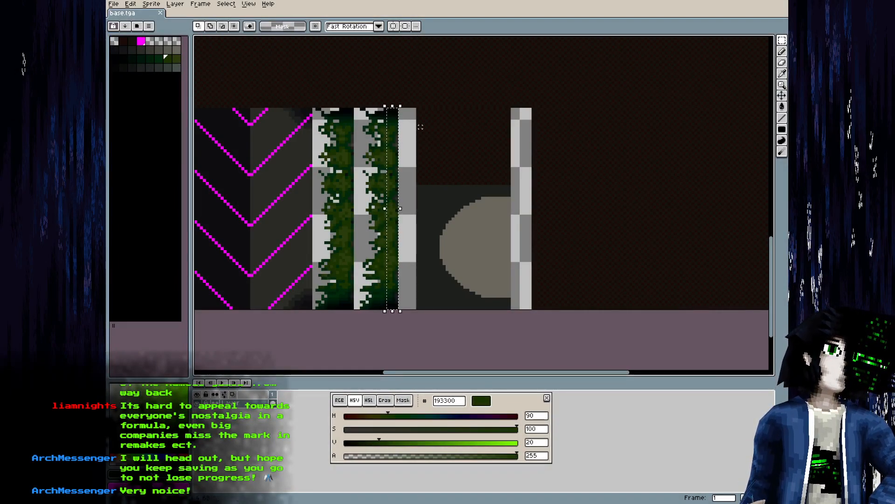
key(Delete)
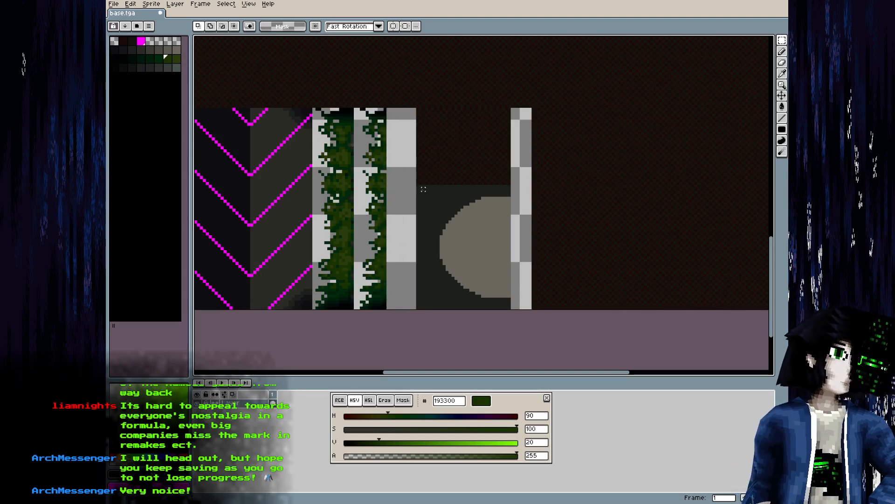
Shift the ivy-side part of the dark block into the gap beside the trimmed strip and save base.tga
drag(420, 290, 432, 310)
drag(417, 247, 393, 251)
key(ctrl+s)
Examine the trimmed ivy strip against the beam's outer UV faces in Blender, in and out of Edit Mode
key(alt+Tab)
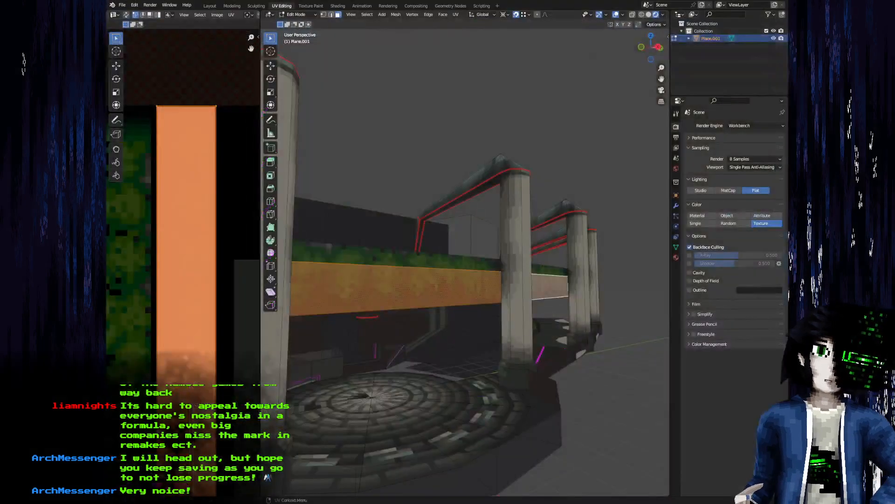
drag(439, 312, 436, 331)
scroll(177, 331, down, 5)
drag(189, 305, 194, 271)
scroll(180, 249, up, 4)
key(Tab)
key(Tab)
scroll(194, 272, down, 4)
key(Tab)
scroll(438, 296, up, 4)
drag(433, 299, 413, 325)
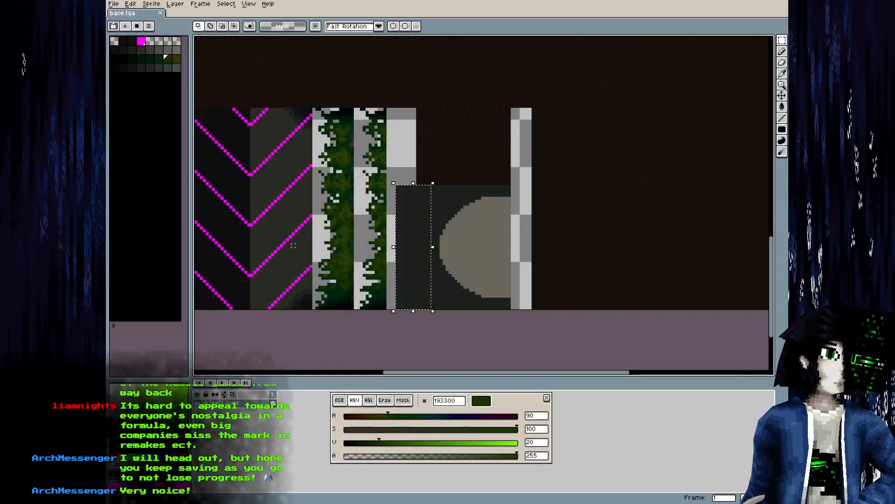
Deselect the shifted block in Aseprite and compare both ivy strips with the beam in Blender
click(296, 246)
drag(310, 231, 373, 265)
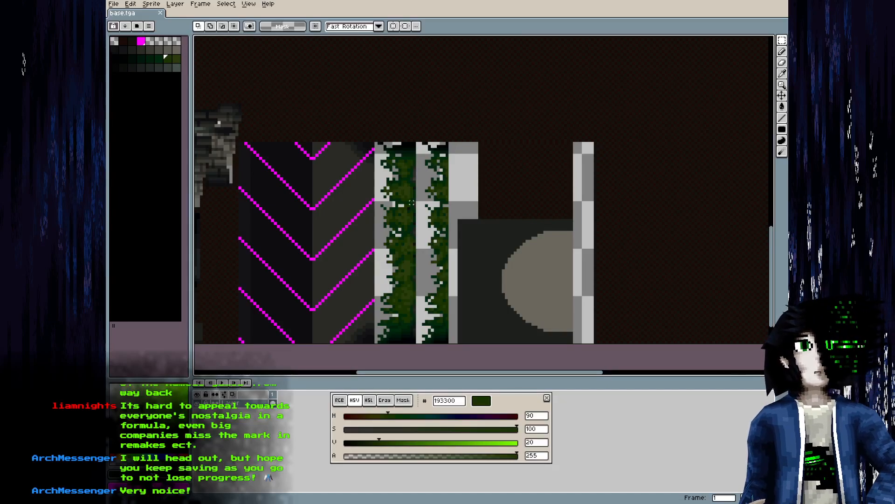
scroll(394, 191, up, 2)
drag(394, 190, 407, 198)
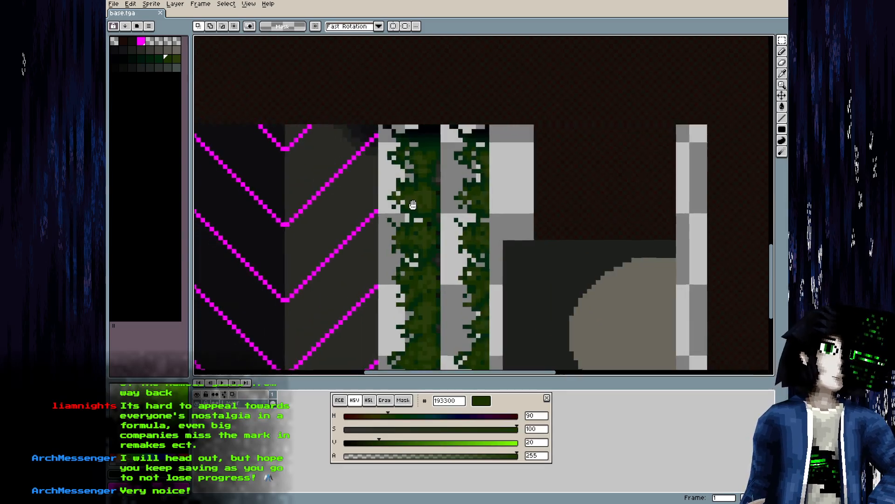
key(alt+Tab)
scroll(370, 242, down, 1)
scroll(369, 244, down, 1)
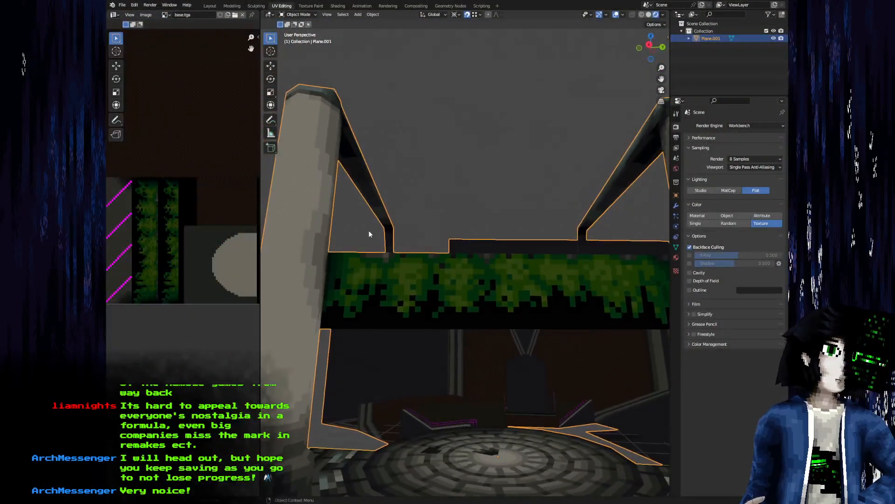
key(alt+Tab)
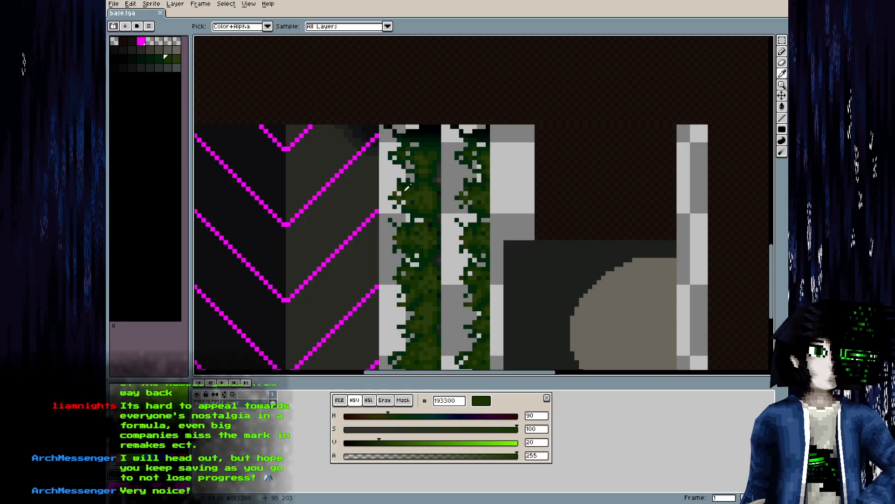
Draw a short #ff00ff marker on the chevron-lined stone beside the ivy, save, and reload the texture in Blender to locate it
alt+click(378, 209)
drag(353, 193, 366, 193)
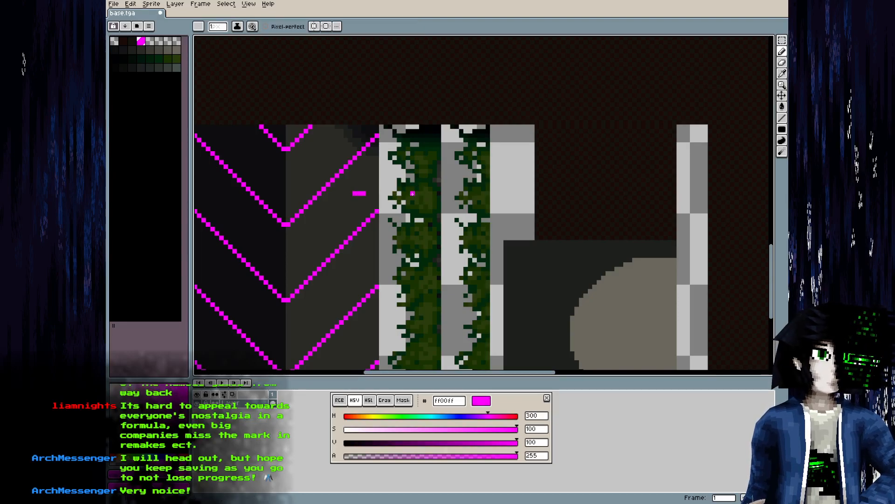
key(ctrl+s)
key(alt+Tab)
key(alt+r)
drag(327, 339, 329, 289)
scroll(330, 284, down, 2)
key(alt+Tab)
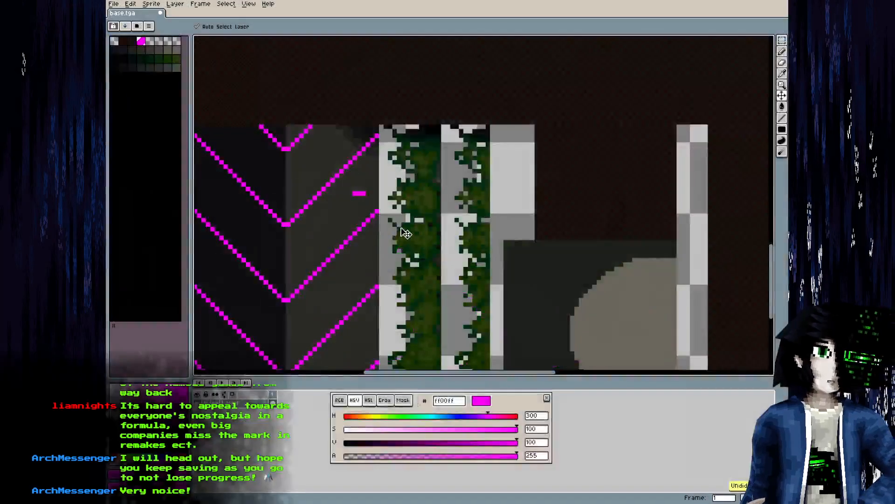
Remove the magenta marker and draw a wavy #1c1f1b shadow outline down the chevron-lined stone beside the ivy
drag(436, 205, 468, 166)
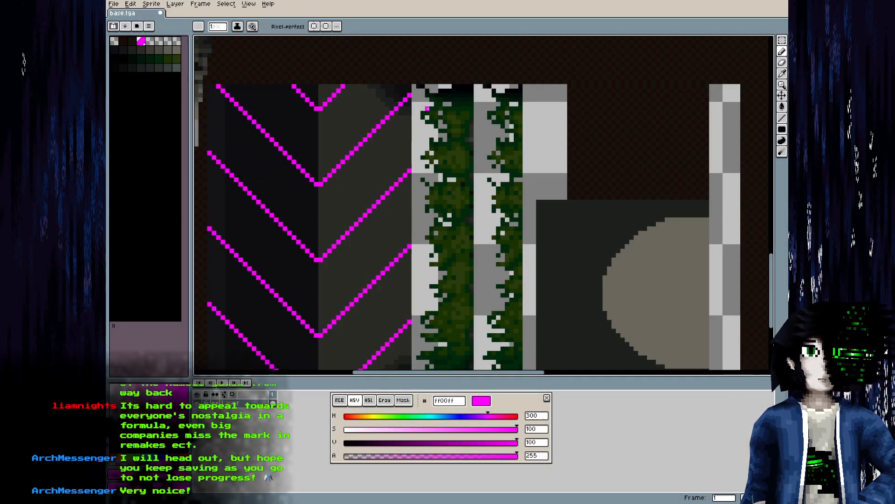
scroll(404, 108, up, 2)
alt+click(412, 118)
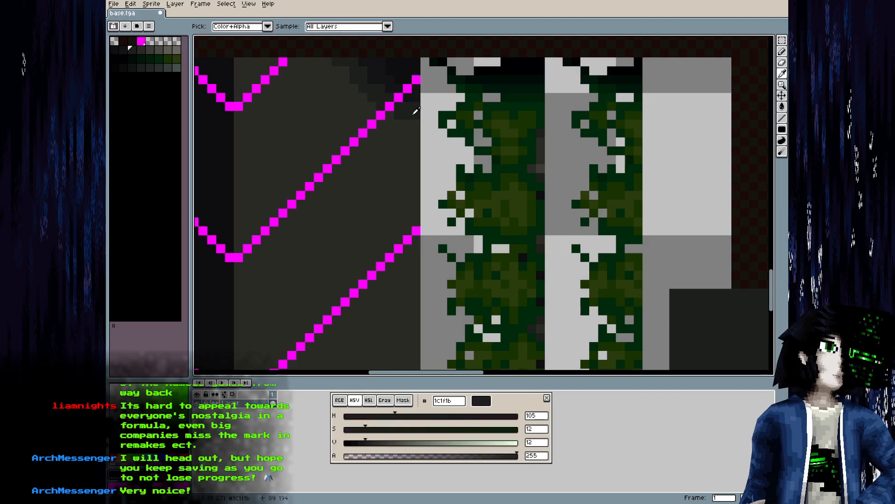
scroll(378, 94, down, 3)
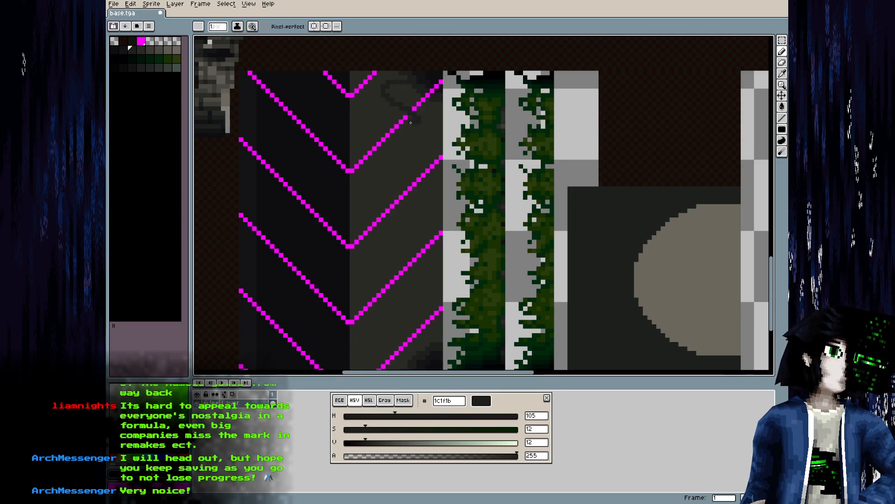
mouse_move(403, 152)
mouse_down()
mouse_move(395, 179)
mouse_move(409, 190)
mouse_up()
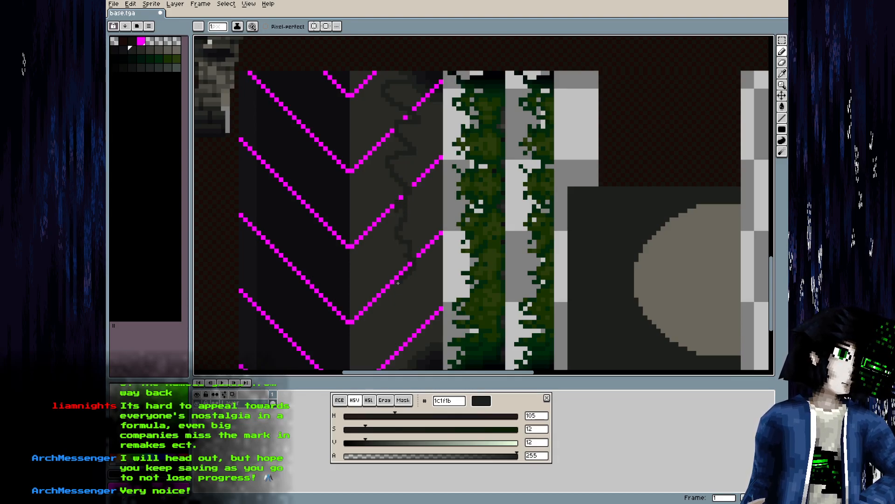
scroll(400, 281, down, 3)
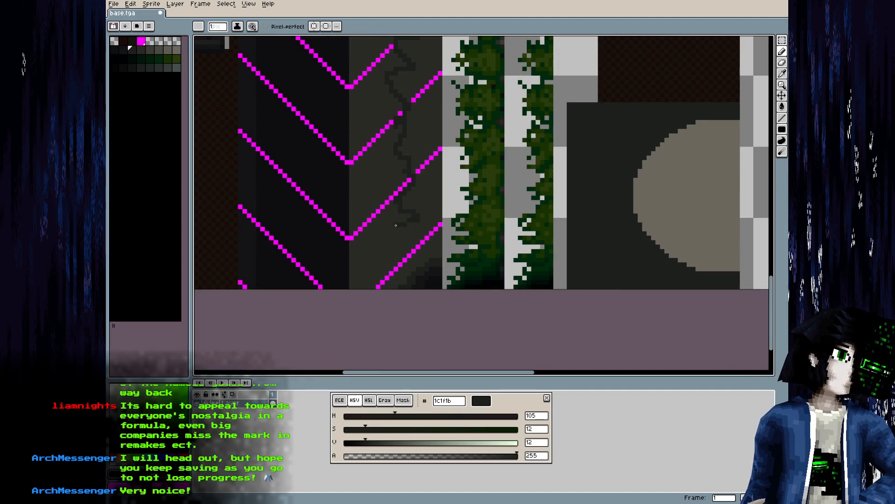
drag(404, 254, 389, 278)
drag(415, 209, 412, 276)
Save base.tga and reload it in Blender to inspect the shadow outline on the beam's underside
key(ctrl+s)
key(alt+Tab)
key(alt+r)
drag(359, 356, 446, 377)
Fill the stone between the wavy outline and the ivy with #1c1f1b and check the shading in Blender
key(alt+Tab)
click(410, 292)
click(406, 193)
click(403, 126)
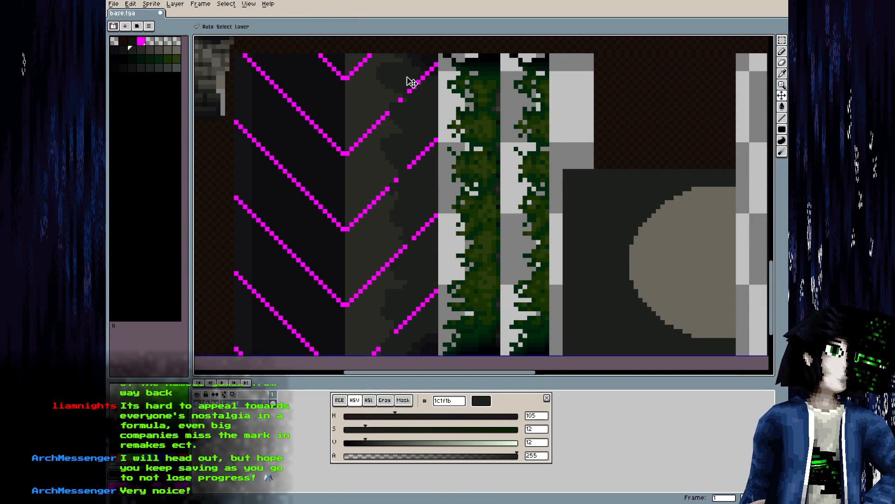
key(alt+Tab)
drag(401, 386, 361, 359)
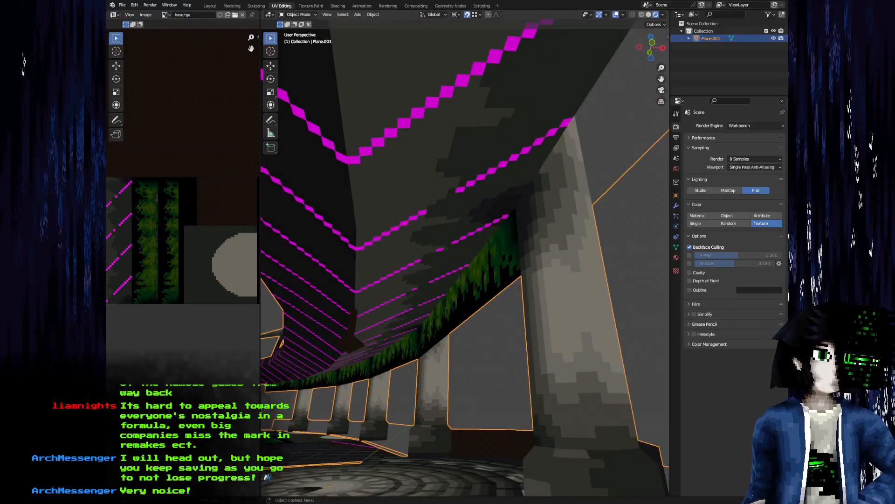
Add a second, darker wavy band in #141417 nearer the ivy, closing the outline's gap and filling its segments
key(alt+Tab)
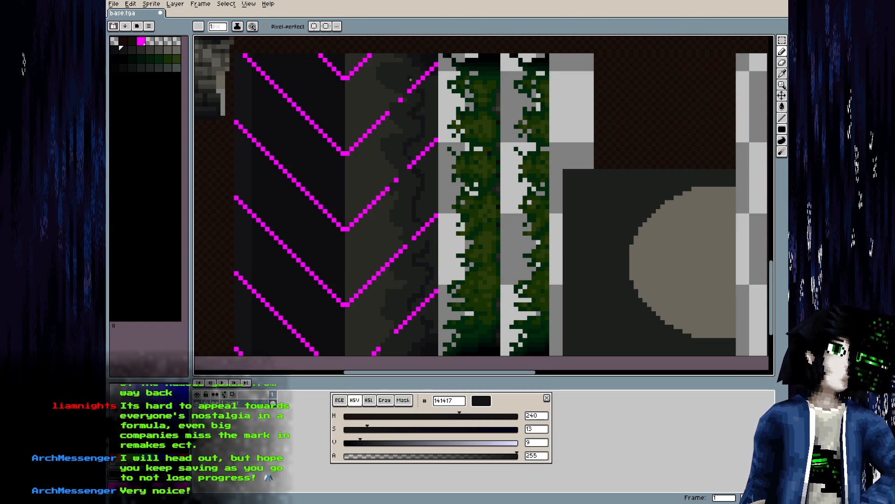
key(g)
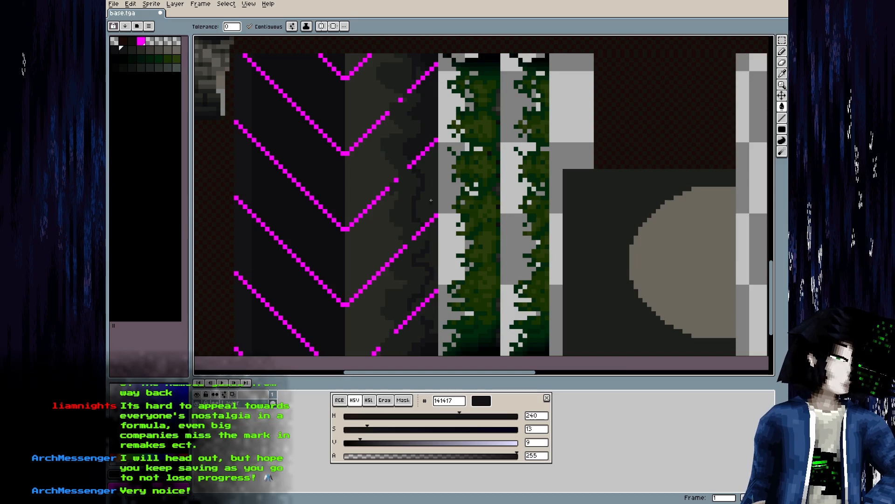
key(b)
key(g)
click(433, 239)
click(432, 314)
key(ctrl+z)
key(b)
click(424, 313)
key(g)
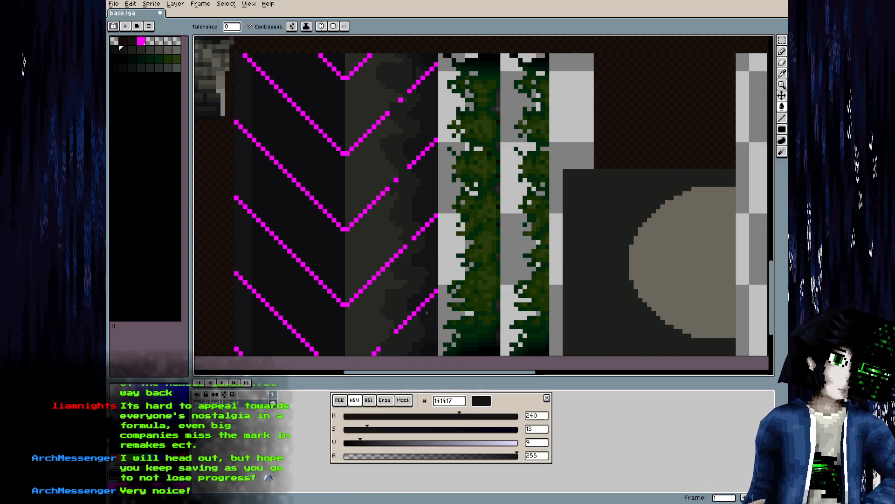
Examine the two-tone shadow on the beam's underside in Blender from several angles and distances
key(alt+Tab)
drag(326, 322, 363, 386)
scroll(373, 374, down, 3)
scroll(413, 349, down, 4)
drag(386, 357, 468, 268)
scroll(452, 301, up, 5)
scroll(485, 290, up, 2)
scroll(487, 293, up, 4)
Try duplicating the green palette row in Aseprite and adjusting a copied green's brightness, and undo the palette change
key(alt+Tab)
drag(116, 58, 177, 58)
key(ctrl+c)
click(114, 77)
key(ctrl+v)
click(177, 77)
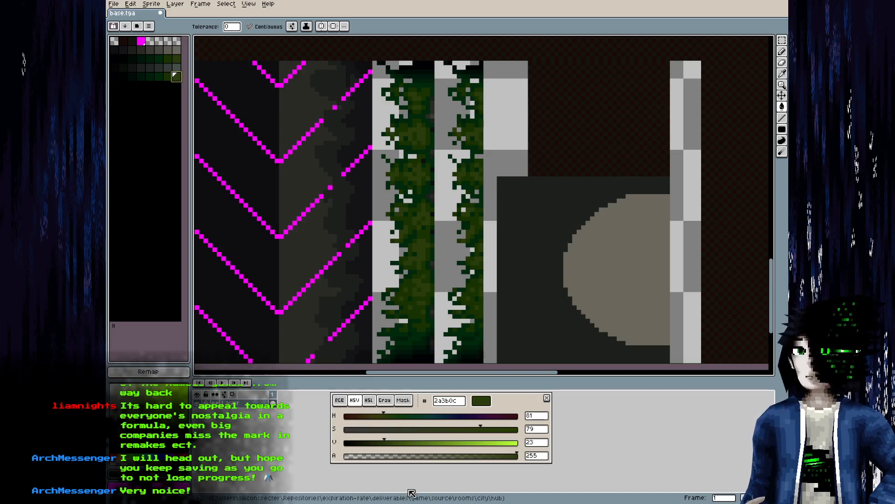
drag(392, 442, 379, 443)
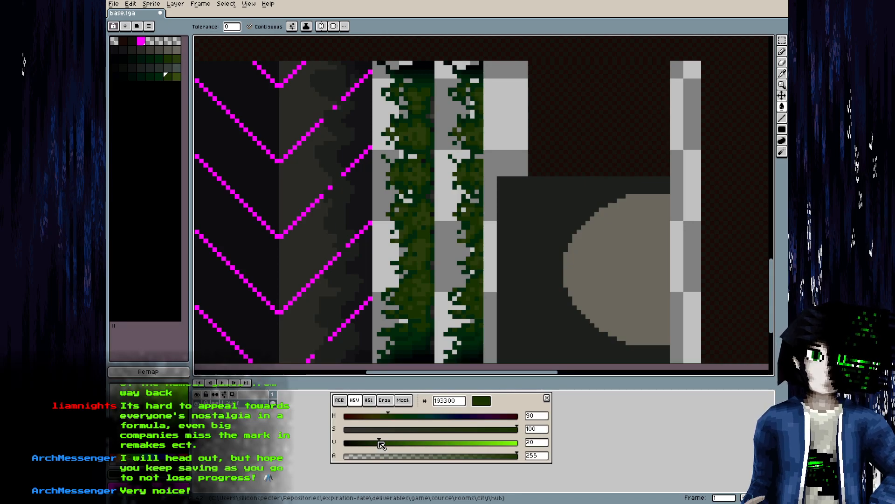
key(ctrl+z)
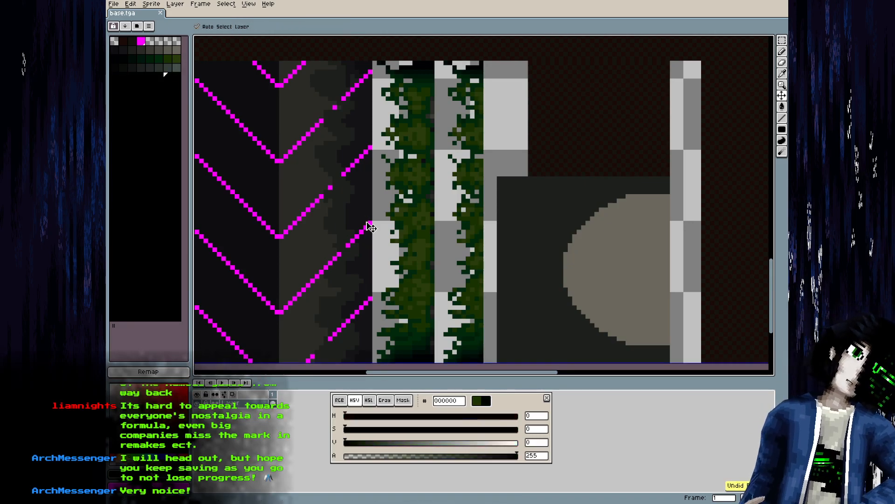
Recolor the dark frayed edge pixels at the lower end of the second ivy strip with #2a3b0c using the Pencil
scroll(384, 236, down, 3)
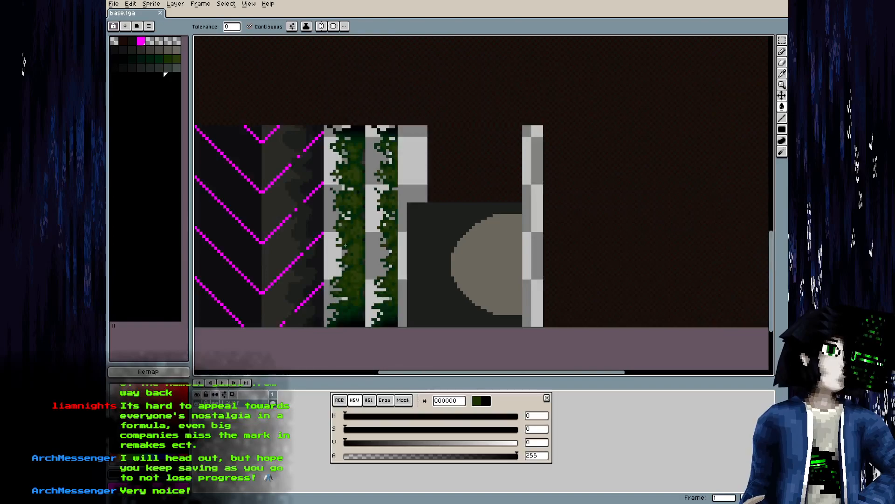
scroll(350, 265, up, 3)
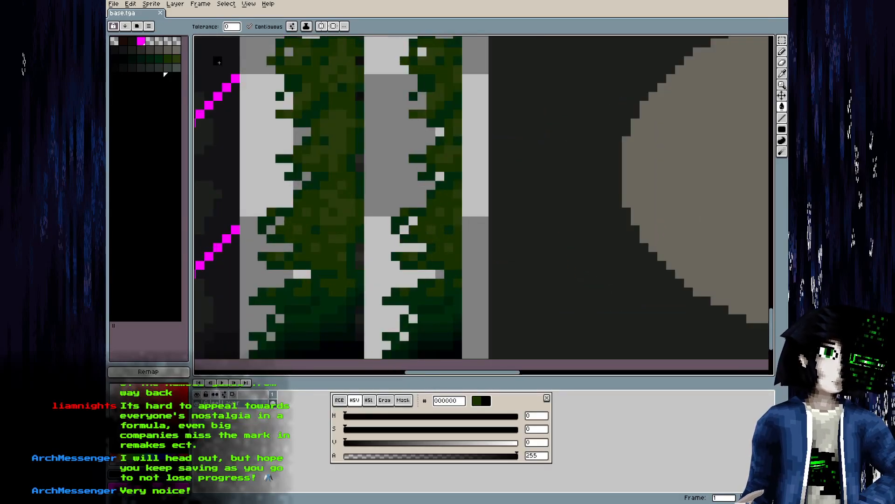
click(179, 61)
drag(395, 318, 397, 288)
key(b)
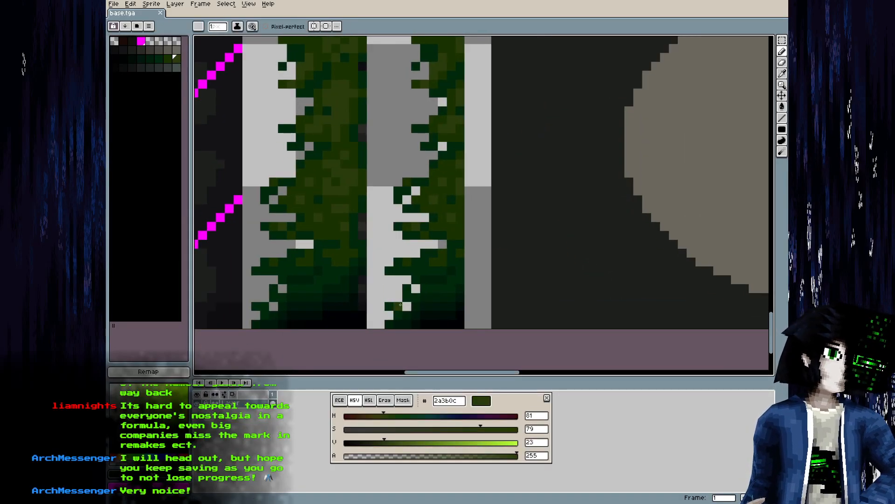
click(387, 271)
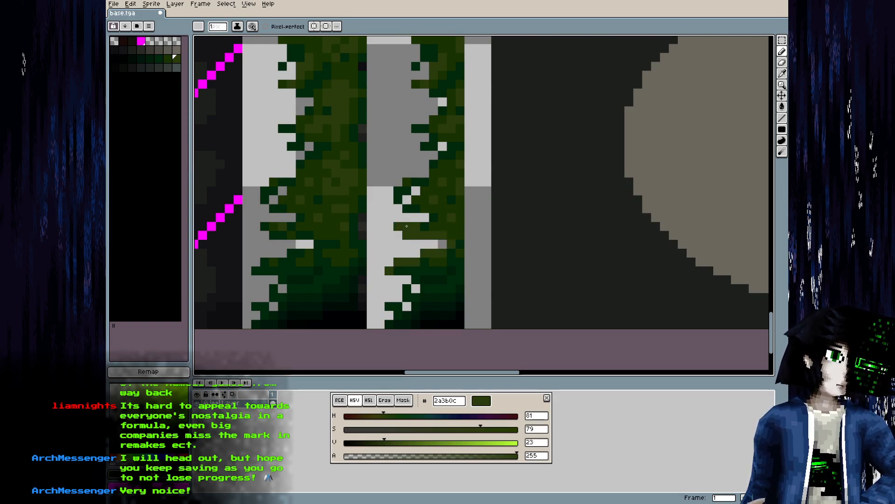
mouse_move(409, 207)
mouse_down()
mouse_move(408, 182)
mouse_move(427, 183)
mouse_move(451, 152)
mouse_move(425, 146)
mouse_up()
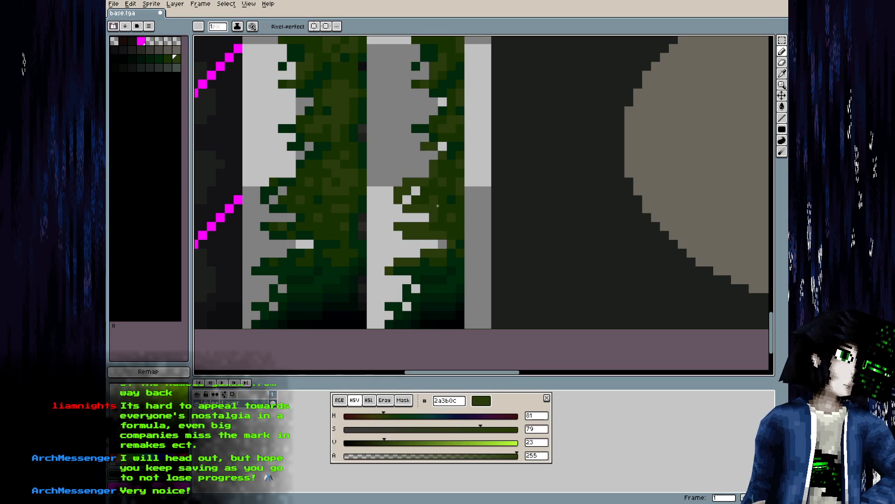
drag(409, 271, 400, 271)
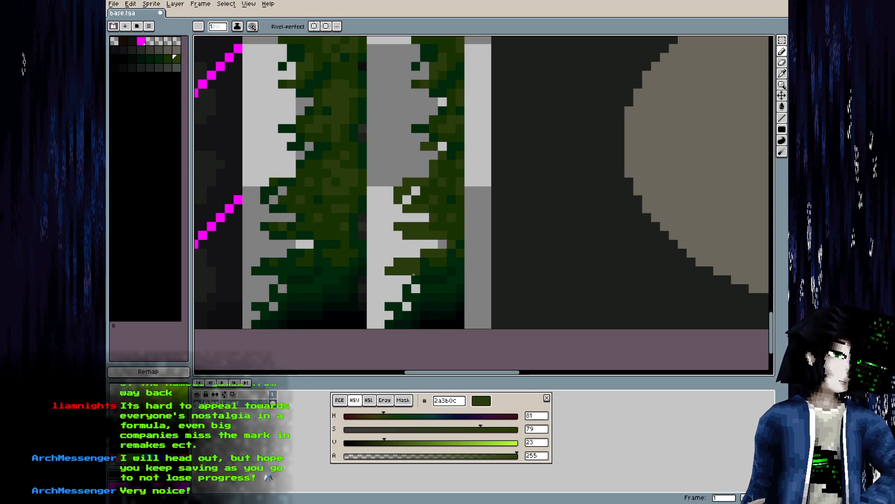
drag(389, 306, 395, 306)
Recolor the dark frayed edge pixels along the middle of the second ivy strip with #2a3b0c
scroll(397, 313, up, 5)
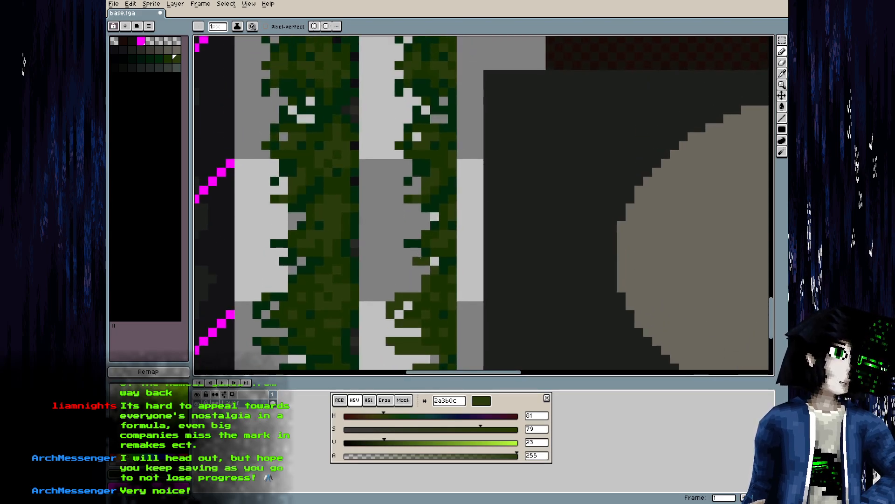
click(438, 223)
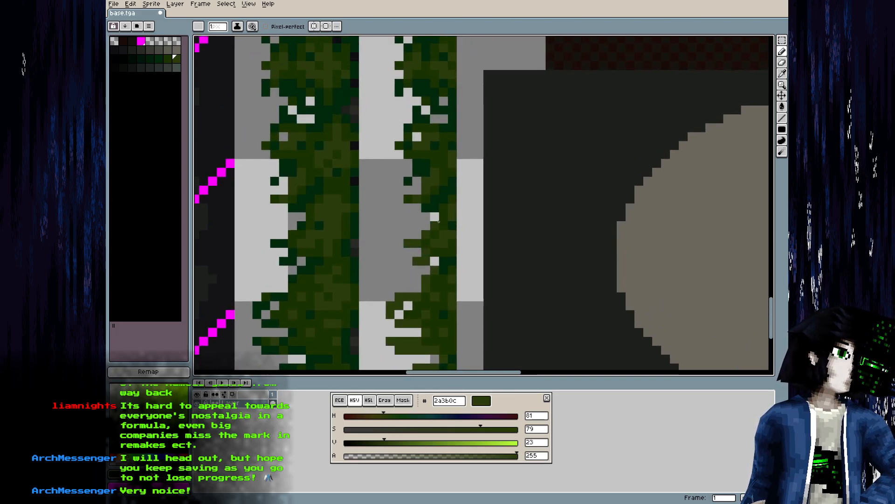
click(431, 207)
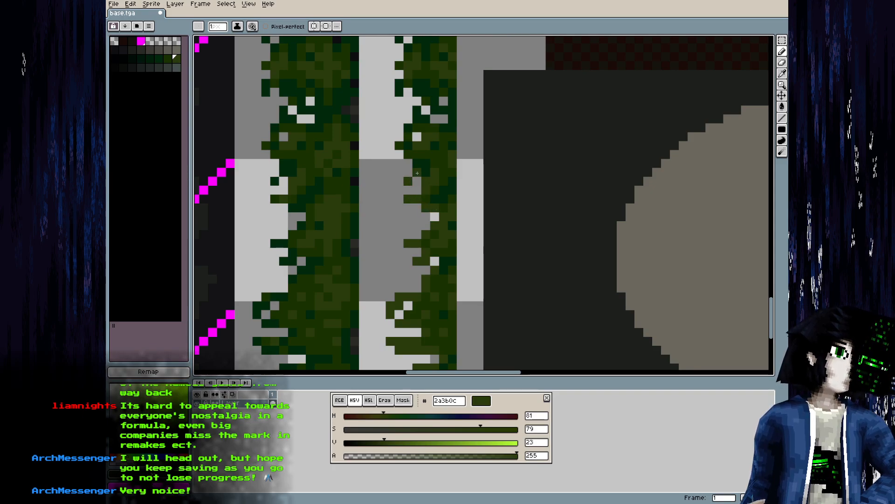
scroll(407, 179, up, 2)
drag(414, 165, 413, 157)
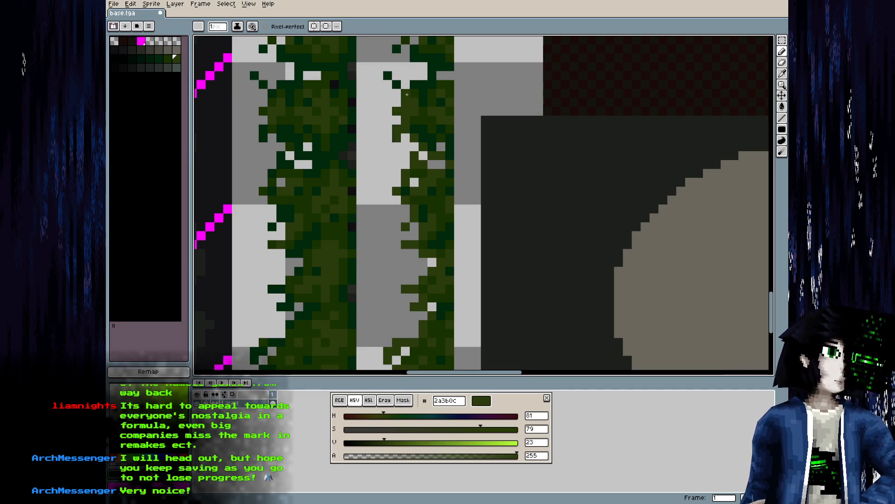
Recolor the remaining dark frayed edge pixels up to the second ivy strip's upper end with #2a3b0c, using the Line tool
scroll(401, 93, up, 3)
drag(387, 207, 403, 218)
key(ctrl+z)
key(l)
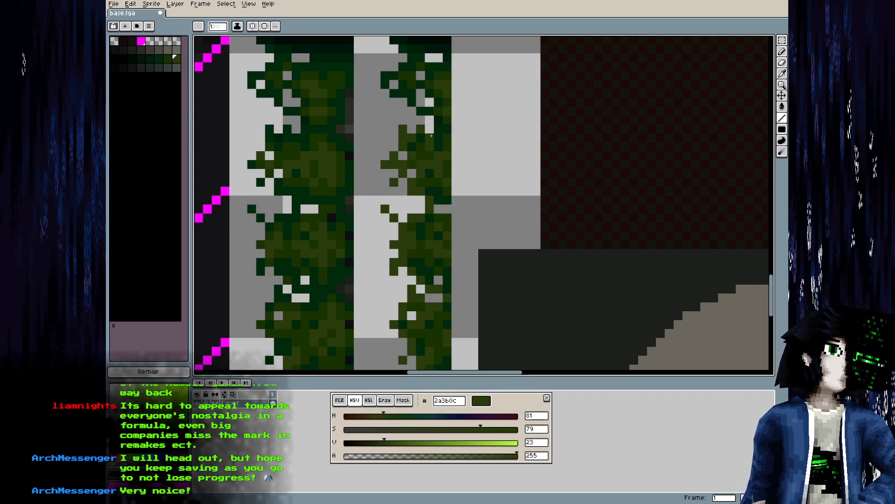
drag(439, 125, 399, 93)
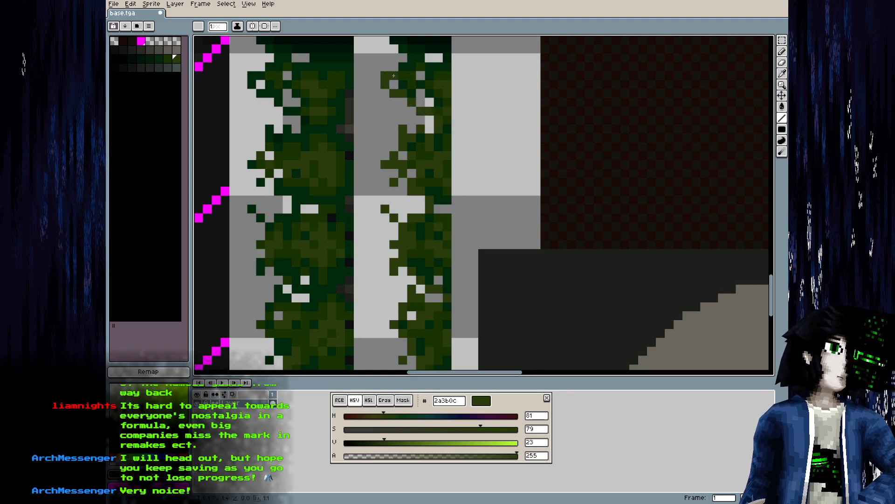
scroll(403, 70, up, 3)
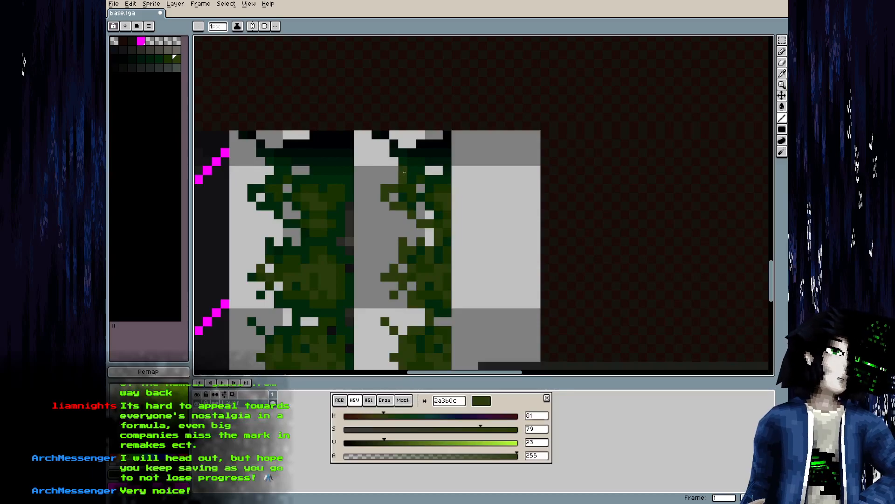
scroll(410, 171, down, 2)
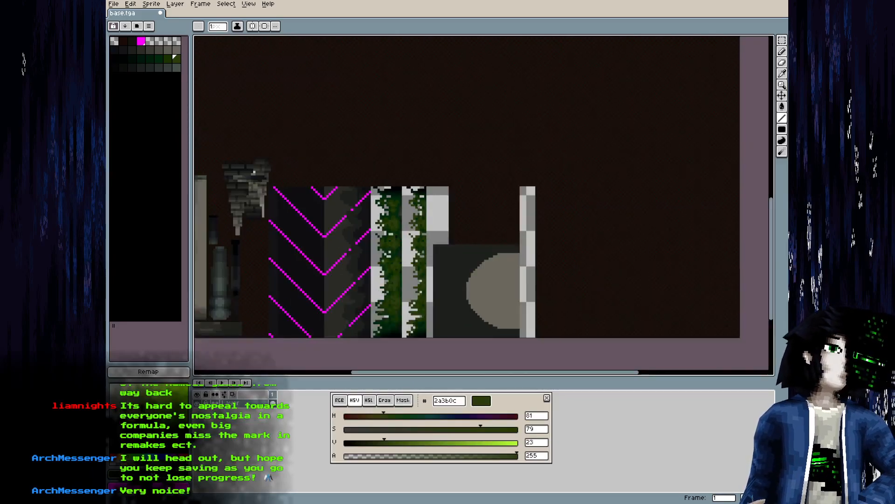
scroll(408, 169, up, 2)
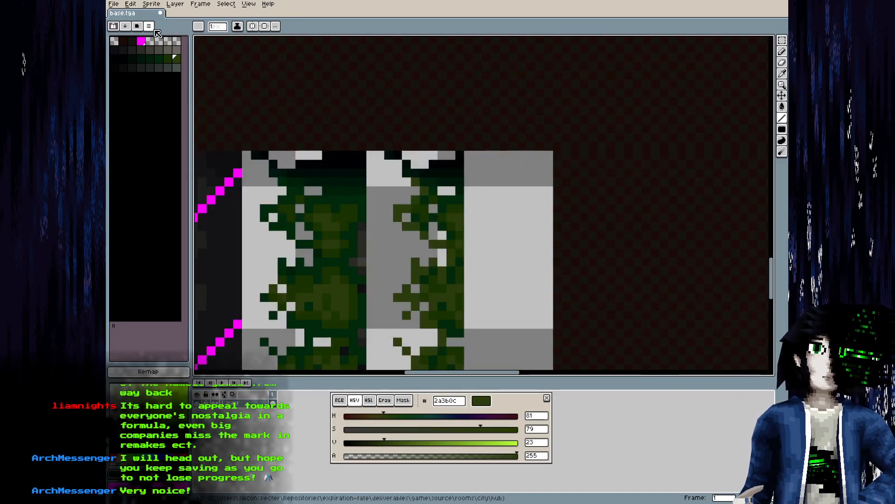
Set the Line tool's ink to Lock Alpha and choose the dark green #00170b from the palette
click(198, 27)
click(148, 26)
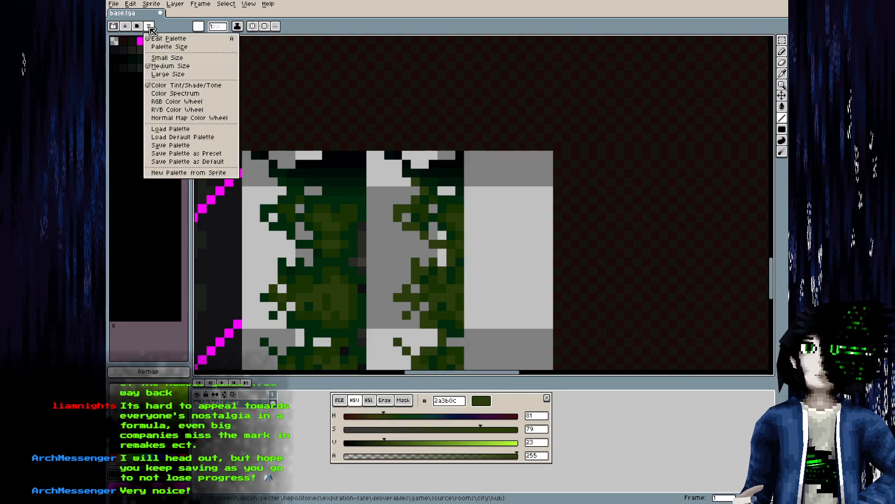
click(158, 85)
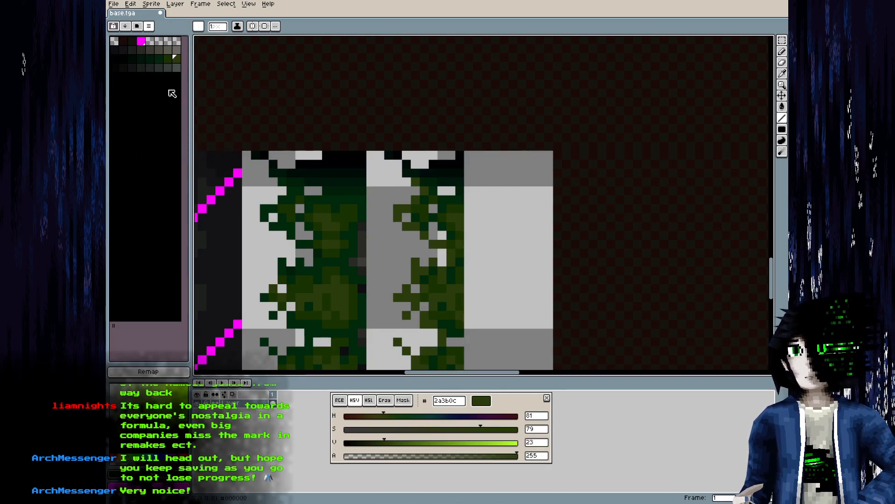
click(237, 27)
click(259, 63)
drag(366, 174, 346, 148)
click(141, 59)
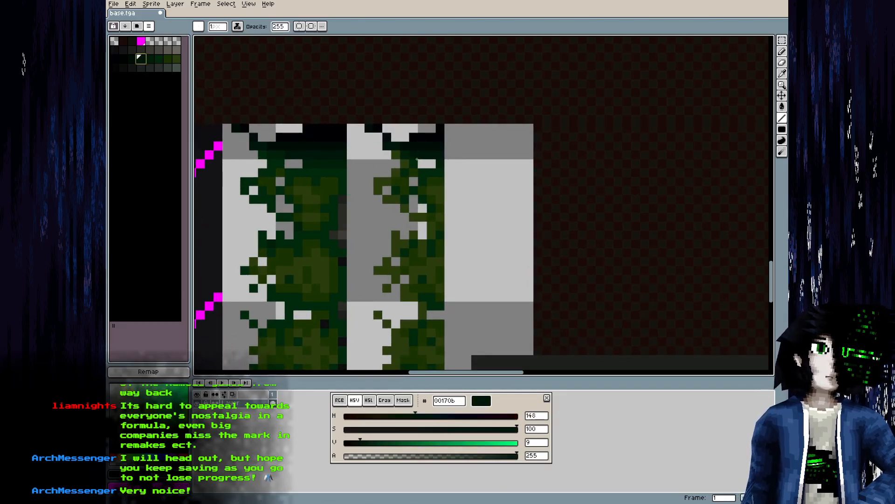
Darken the straight side of the second ivy strip near its upper end with #00170b using the Pencil
scroll(409, 150, up, 2)
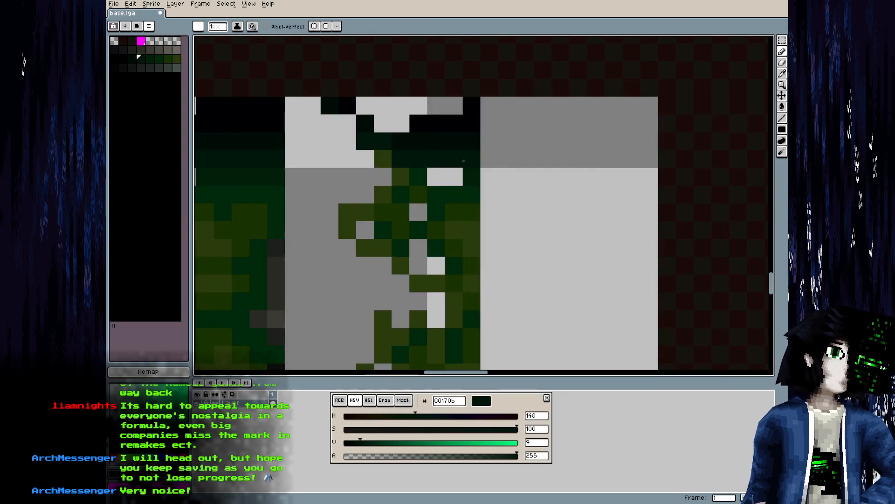
mouse_move(463, 206)
mouse_down()
mouse_move(418, 189)
mouse_move(398, 204)
mouse_move(401, 218)
mouse_move(389, 219)
mouse_move(398, 229)
mouse_move(389, 228)
mouse_move(403, 244)
mouse_move(447, 222)
mouse_move(436, 249)
mouse_move(464, 236)
mouse_move(469, 277)
mouse_move(454, 285)
mouse_move(473, 298)
mouse_move(473, 337)
mouse_up()
drag(475, 293, 494, 152)
Set the Pencil's ink to Lock Alpha and undo the last stroke on the ivy
click(237, 26)
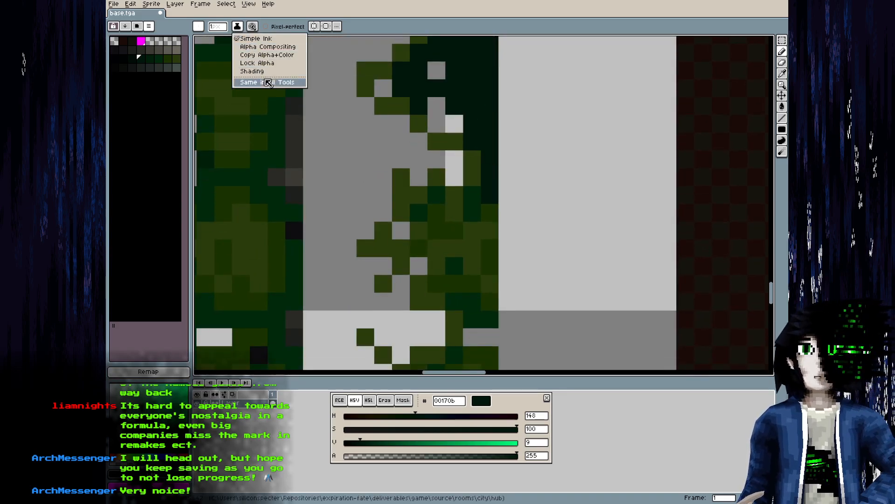
click(267, 65)
mouse_move(490, 249)
mouse_down()
mouse_move(472, 248)
mouse_move(487, 230)
mouse_move(195, 245)
mouse_move(440, 214)
mouse_up()
key(ctrl+z)
drag(592, 205, 536, 115)
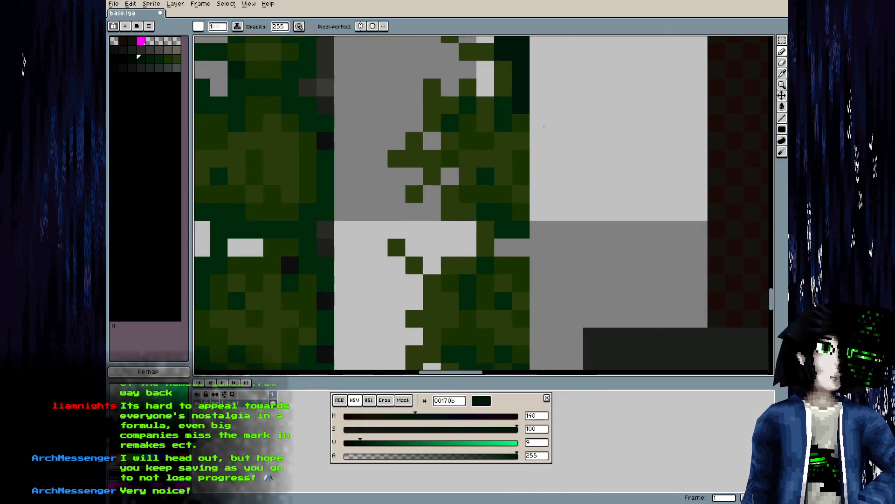
Paint #00170b shadow pixels inside the leaf clusters below the second ivy strip's darkened upper end
click(503, 122)
click(520, 122)
click(467, 105)
drag(462, 127, 485, 141)
click(520, 177)
mouse_move(467, 194)
mouse_down()
mouse_move(485, 202)
mouse_move(486, 181)
mouse_move(524, 221)
mouse_move(506, 120)
mouse_move(489, 204)
mouse_move(498, 166)
mouse_move(476, 180)
mouse_move(465, 159)
mouse_move(419, 162)
mouse_move(481, 162)
mouse_move(467, 154)
mouse_move(503, 147)
mouse_move(505, 161)
mouse_move(451, 224)
mouse_move(471, 169)
mouse_up()
key(ctrl+z)
mouse_move(445, 226)
mouse_down()
mouse_move(474, 256)
mouse_move(456, 245)
mouse_move(483, 246)
mouse_move(499, 195)
mouse_move(508, 281)
mouse_up()
Continue the #00170b shading down the straight side to the middle of the second ivy strip
scroll(508, 281, down, 3)
mouse_move(505, 189)
mouse_down()
mouse_move(497, 222)
mouse_move(488, 213)
mouse_move(475, 229)
mouse_move(453, 184)
mouse_up()
click(434, 189)
click(415, 225)
click(451, 243)
click(432, 243)
scroll(485, 234, down, 2)
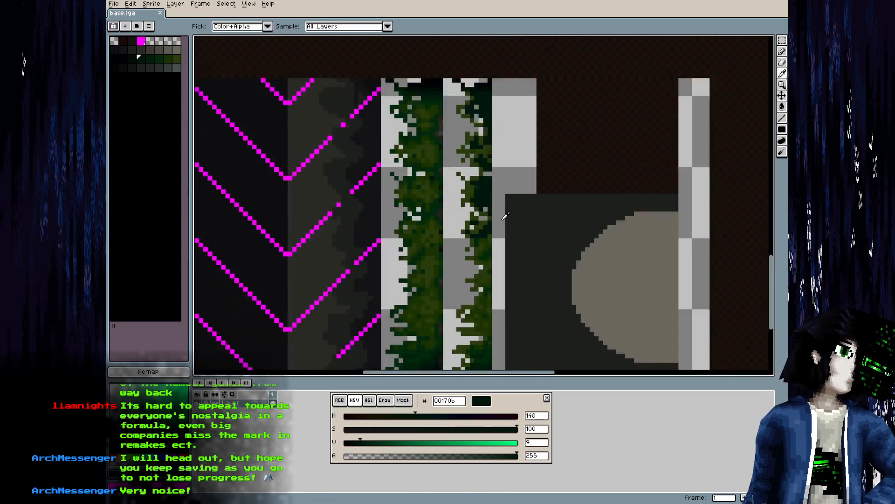
Save base.tga, reload the texture in Blender and examine the darkened ivy under the beam
key(ctrl+s)
key(alt+Tab)
key(alt+r)
drag(464, 373, 495, 350)
scroll(396, 385, down, 4)
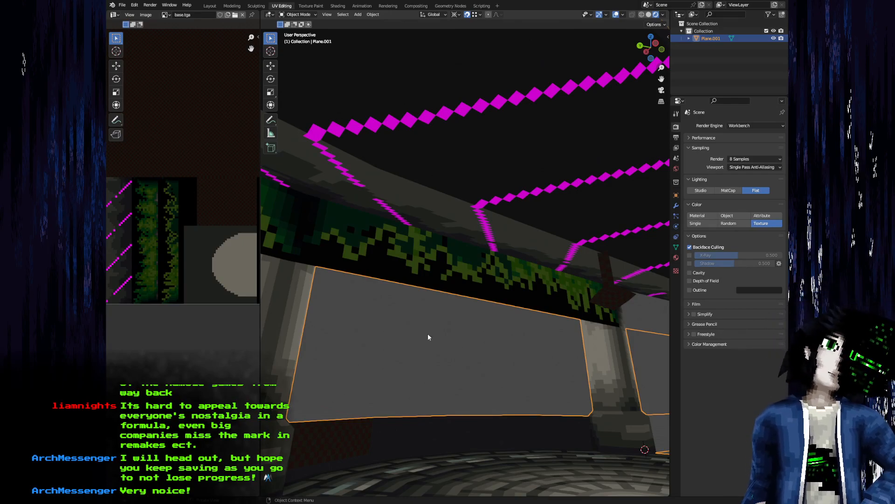
Back in Aseprite, extend the #00170b shading through the lower half of the second ivy strip
key(alt+Tab)
mouse_move(459, 269)
mouse_down()
mouse_move(440, 124)
mouse_move(419, 170)
mouse_move(435, 150)
mouse_move(459, 188)
mouse_move(455, 214)
mouse_up()
scroll(439, 124, down, 1)
scroll(418, 169, up, 2)
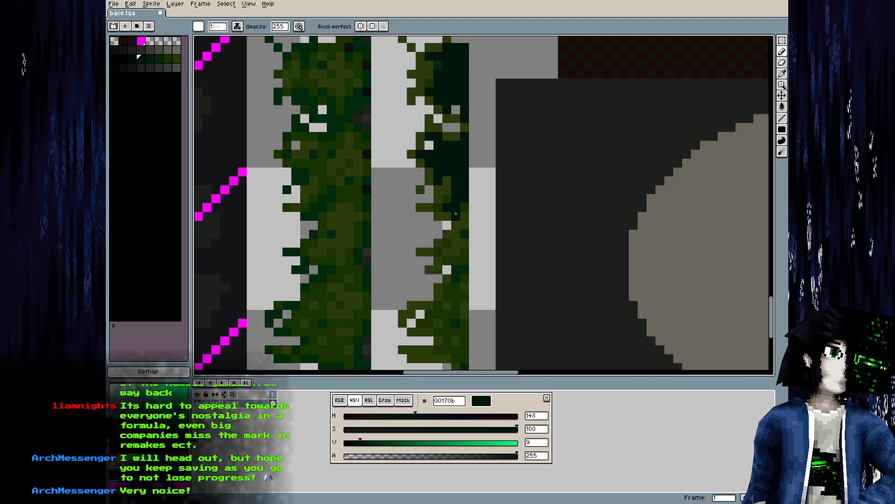
drag(449, 264, 466, 254)
scroll(457, 283, down, 2)
click(454, 263)
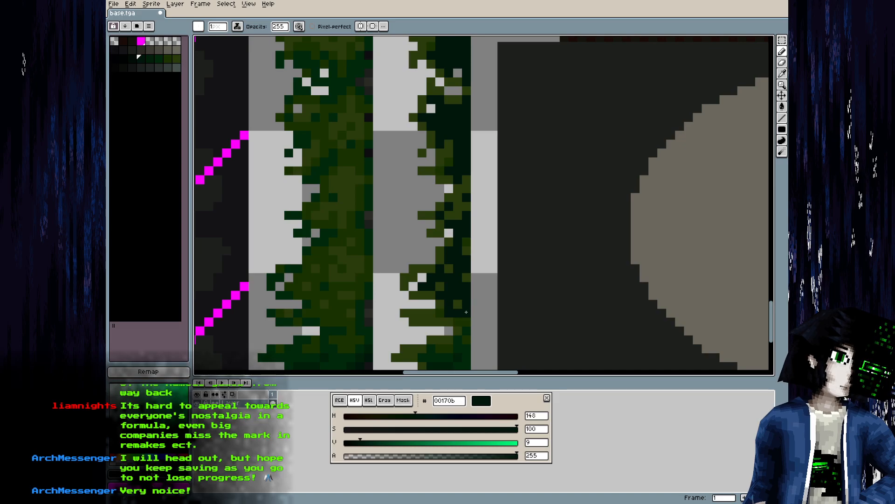
scroll(447, 298, down, 4)
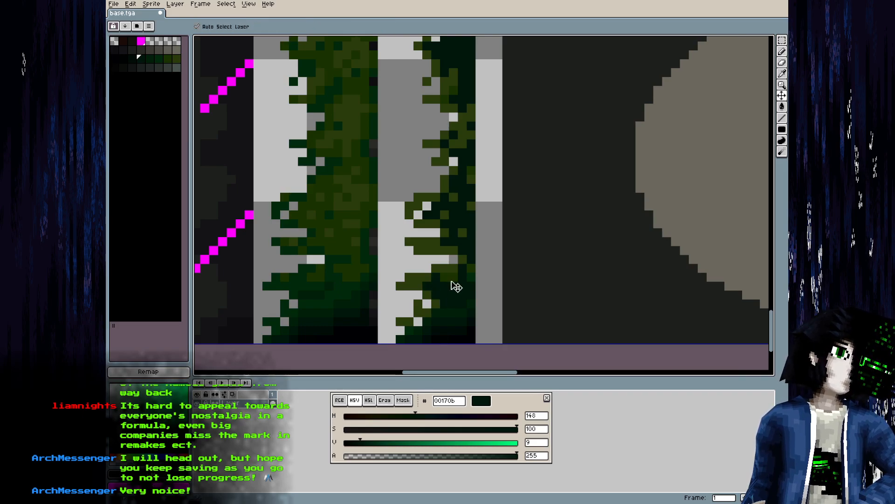
Save base.tga, reload it in Blender and inspect the fully shaded ivy strip from several angles
key(ctrl+s)
key(alt+Tab)
key(alt+r)
drag(468, 301, 278, 317)
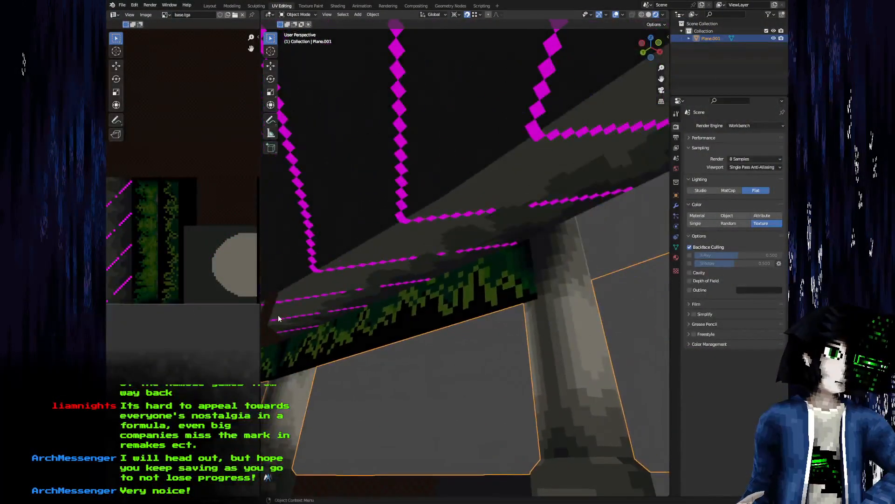
drag(349, 316, 472, 316)
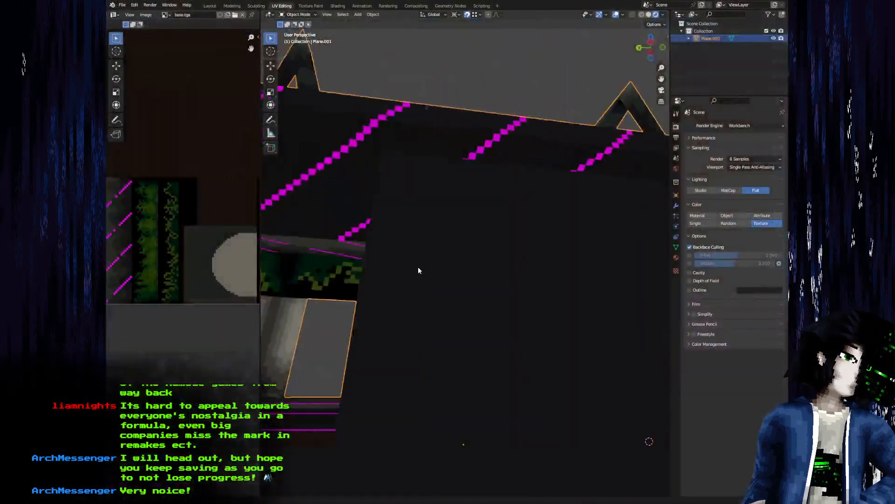
drag(418, 267, 518, 256)
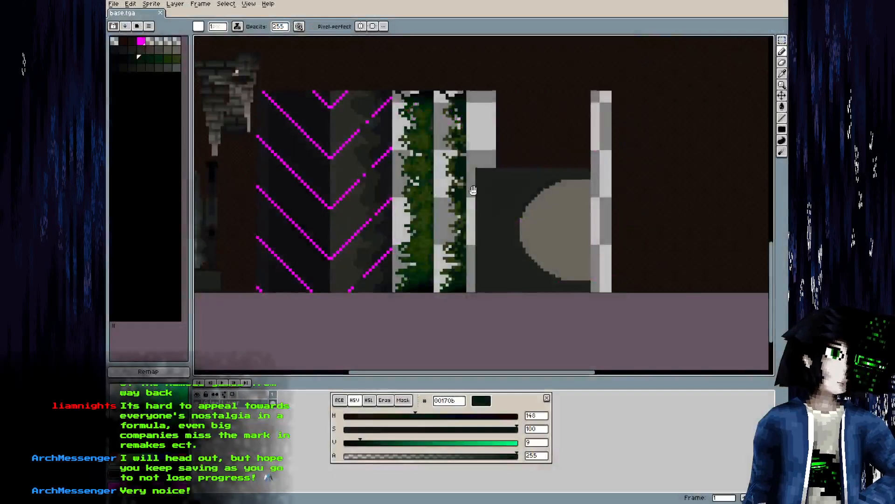
Deepen the shadow on the second ivy strip's straight side near mid-height with #000d07 and a #000302 core
drag(473, 190, 531, 81)
scroll(531, 81, up, 4)
drag(490, 120, 429, 239)
scroll(429, 243, up, 2)
key(bracketleft)
click(437, 203)
click(408, 198)
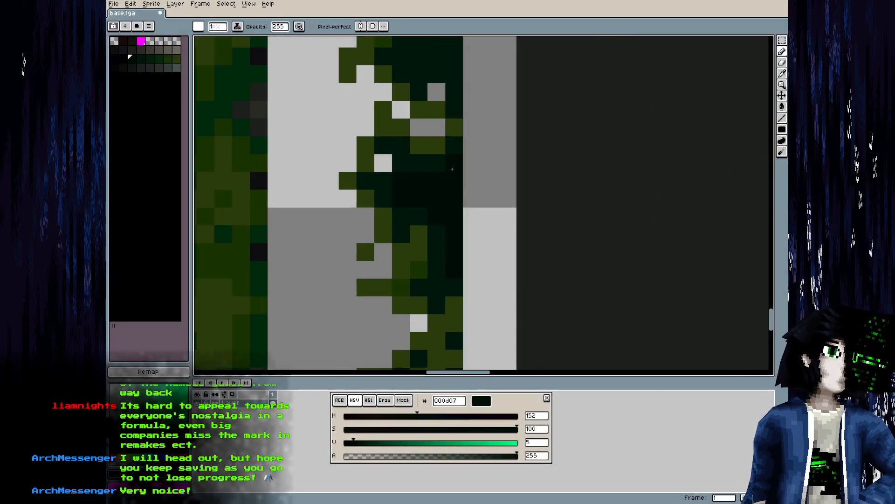
key(bracketleft)
mouse_move(450, 182)
mouse_down()
mouse_move(450, 161)
mouse_move(453, 217)
mouse_up()
click(416, 183)
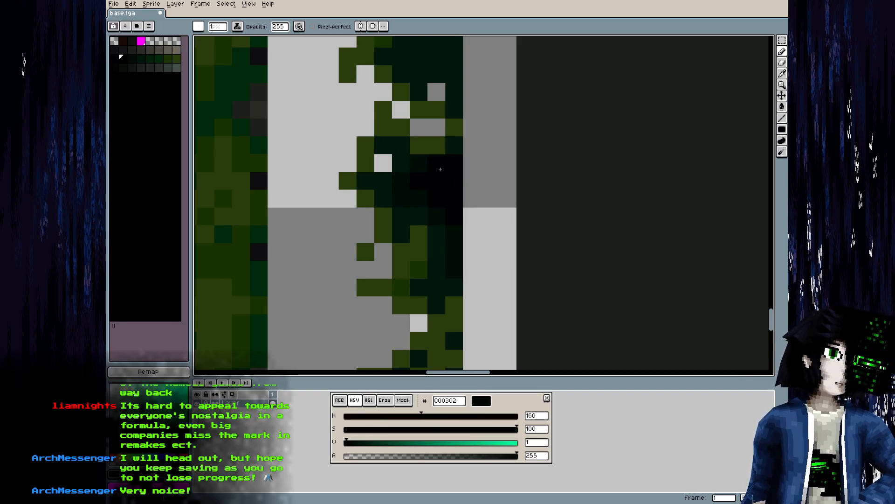
Extend the #000d07 and #000302 shadow along the straight side up to the second ivy strip's upper end
key(bracketright)
drag(432, 163, 406, 269)
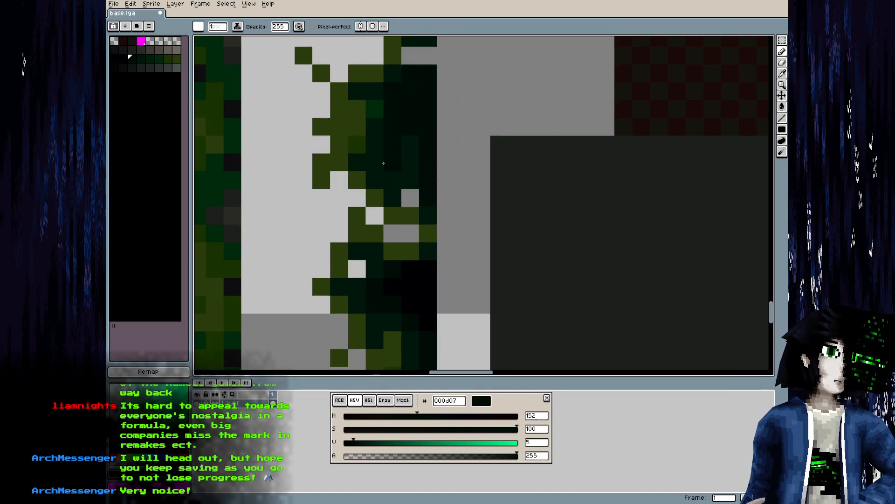
key(bracketleft)
click(405, 154)
mouse_move(417, 128)
mouse_down()
mouse_move(395, 96)
mouse_move(429, 116)
mouse_move(419, 75)
mouse_move(390, 300)
mouse_up()
mouse_move(408, 225)
mouse_down()
mouse_move(409, 205)
mouse_move(396, 223)
mouse_move(382, 201)
mouse_move(388, 178)
mouse_move(389, 226)
mouse_up()
key(bracketright)
key(bracketleft)
drag(411, 168, 408, 80)
drag(405, 122, 407, 226)
mouse_move(411, 169)
mouse_down()
mouse_move(400, 132)
mouse_move(410, 59)
mouse_up()
drag(410, 111, 410, 133)
Blend the near-black edge into the upper ivy with #000d07 and check the shading in Blender
key(bracketright)
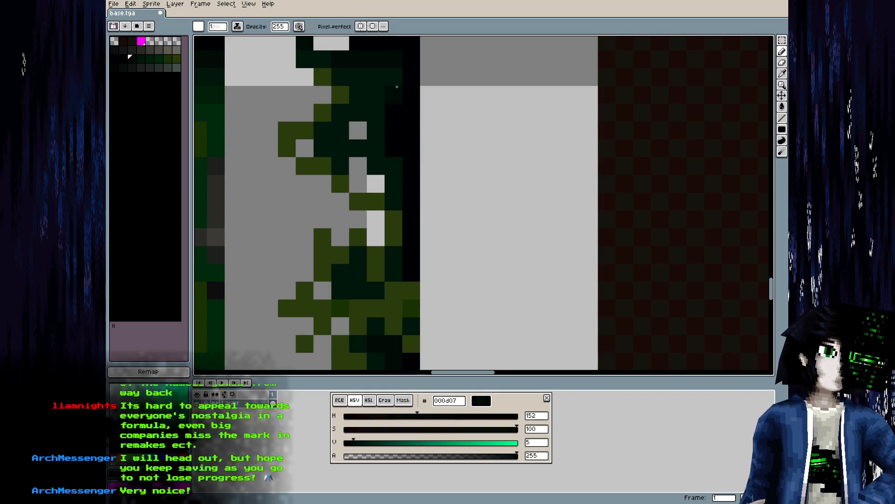
drag(393, 94, 394, 160)
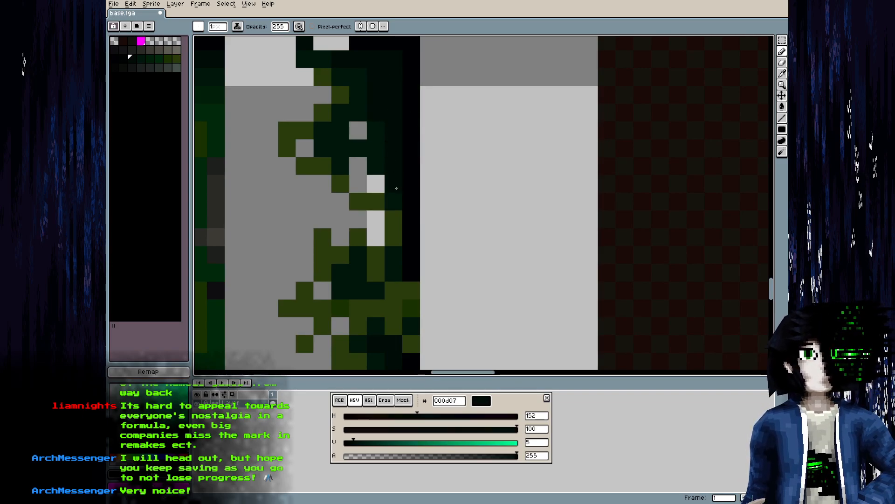
click(395, 271)
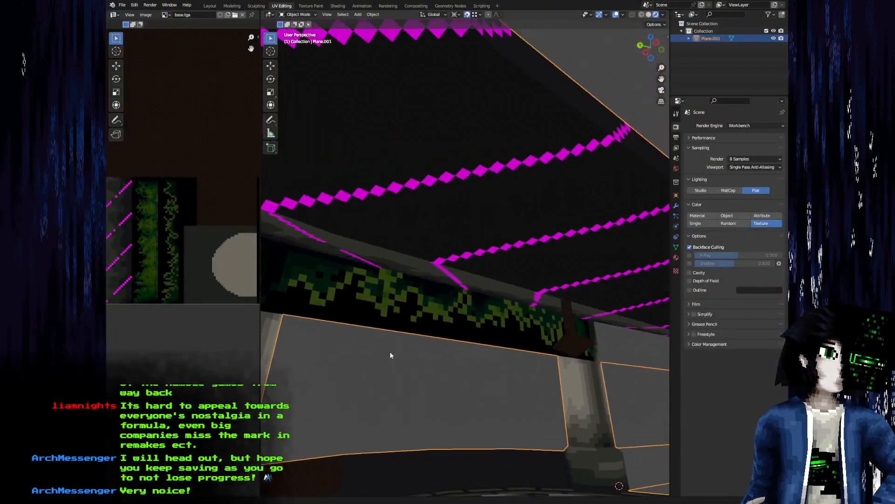
drag(390, 352, 460, 321)
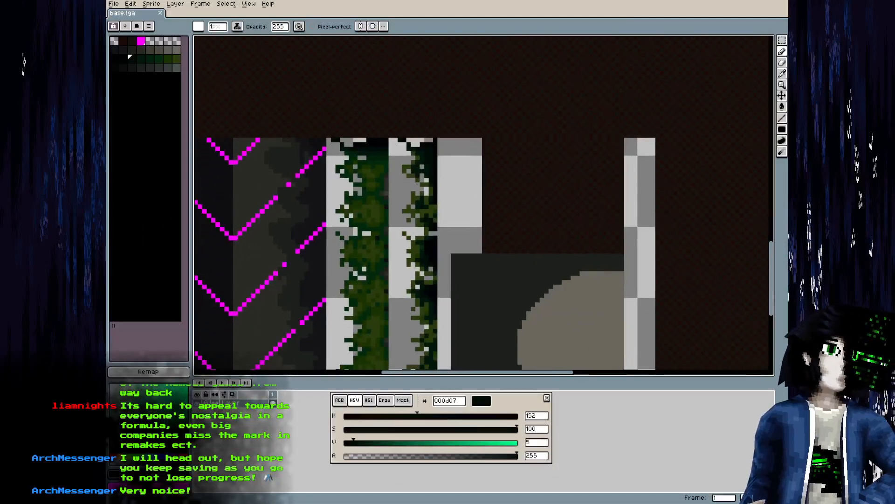
In Aseprite, recolor inner light-green pixels around the gaps near the second ivy strip's upper end with #193300
scroll(414, 189, up, 4)
alt+click(416, 217)
key(bracketleft)
click(483, 185)
click(483, 201)
click(465, 167)
click(448, 166)
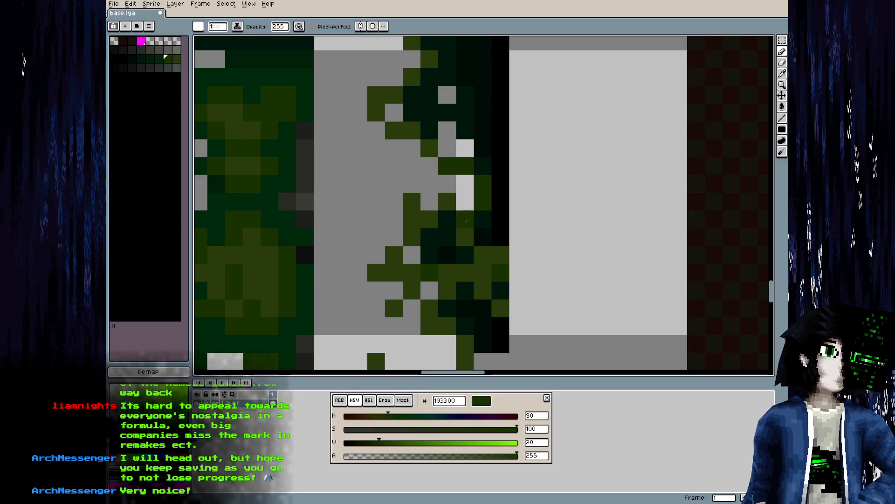
Recolor the inner light-green leaf pixels in the next clusters down the second ivy strip with #193300
drag(462, 255, 435, 175)
click(440, 265)
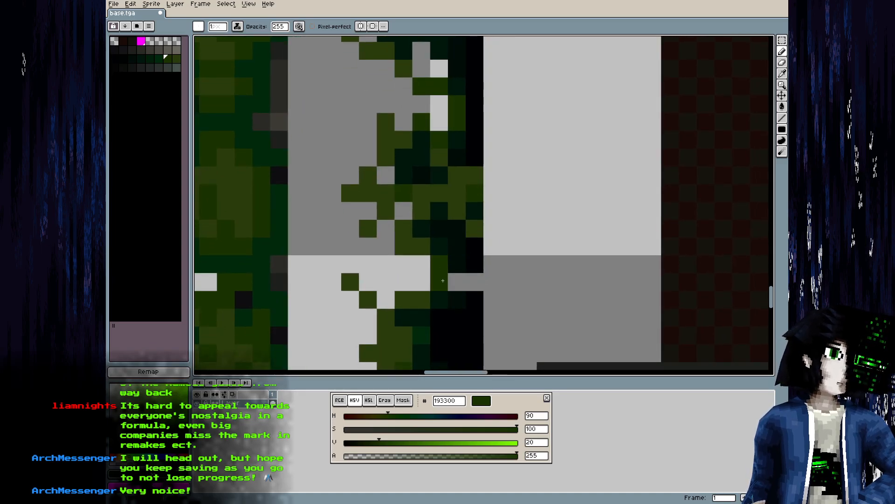
click(421, 300)
drag(420, 302, 415, 208)
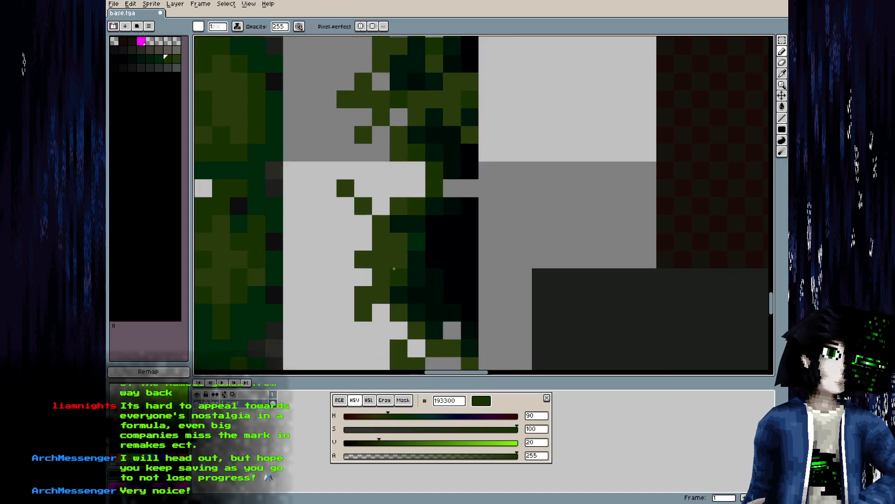
drag(395, 262, 377, 184)
click(416, 268)
click(431, 270)
click(434, 304)
click(420, 307)
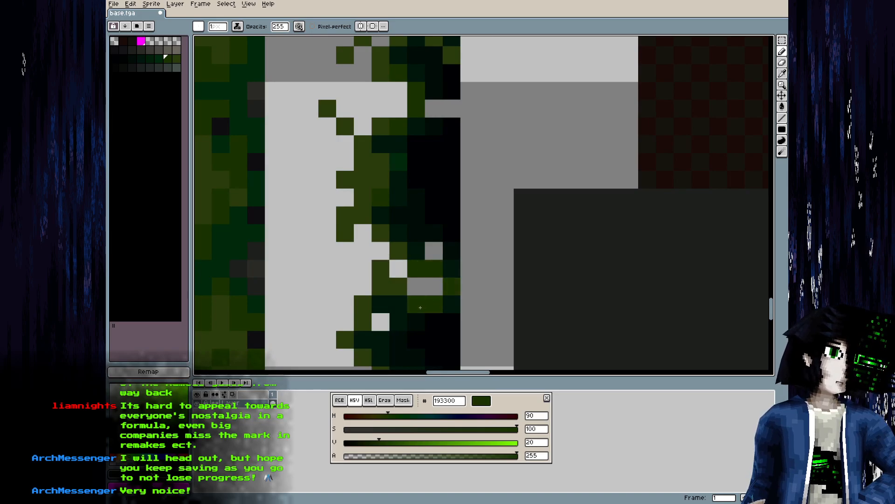
Recolor the inner light-green pixels beside the darkest shadow at the second ivy strip's mid-height with #193300
click(399, 252)
drag(400, 255, 397, 92)
click(414, 230)
click(399, 248)
click(399, 262)
click(448, 304)
click(446, 314)
Recolor the inner light-green pixels around the small gaps below the second ivy strip's mid-height with #193300
mouse_move(440, 304)
mouse_down()
mouse_move(439, 236)
mouse_move(431, 290)
mouse_move(445, 288)
mouse_move(424, 306)
mouse_move(426, 284)
mouse_move(414, 273)
mouse_move(434, 258)
mouse_move(431, 186)
mouse_up()
click(437, 234)
click(431, 269)
click(431, 286)
click(449, 286)
click(431, 304)
click(413, 268)
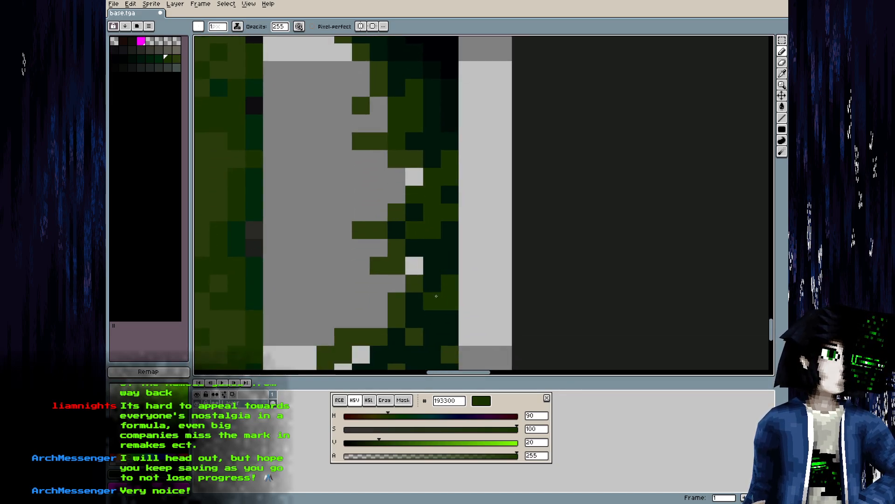
Recolor the scattered inner light-green pixels through the second ivy strip's lower half with #193300
click(416, 284)
drag(416, 284, 413, 225)
click(413, 278)
click(446, 295)
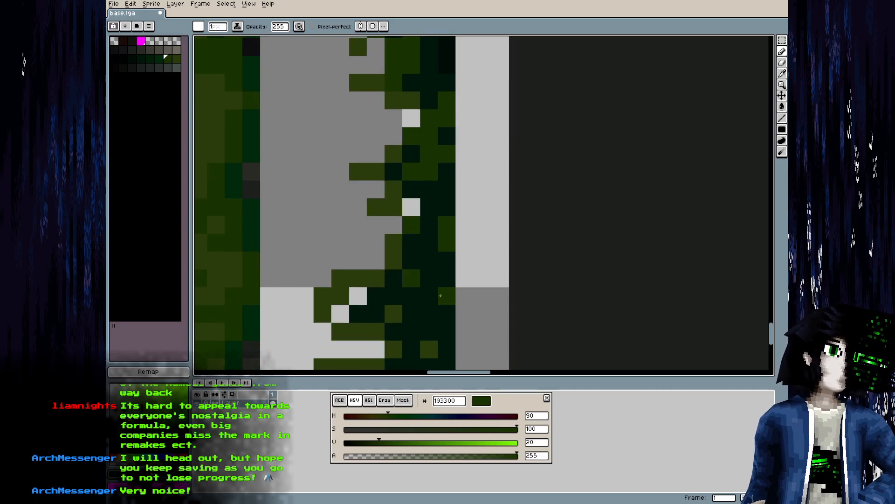
click(395, 314)
click(428, 349)
drag(427, 349, 427, 204)
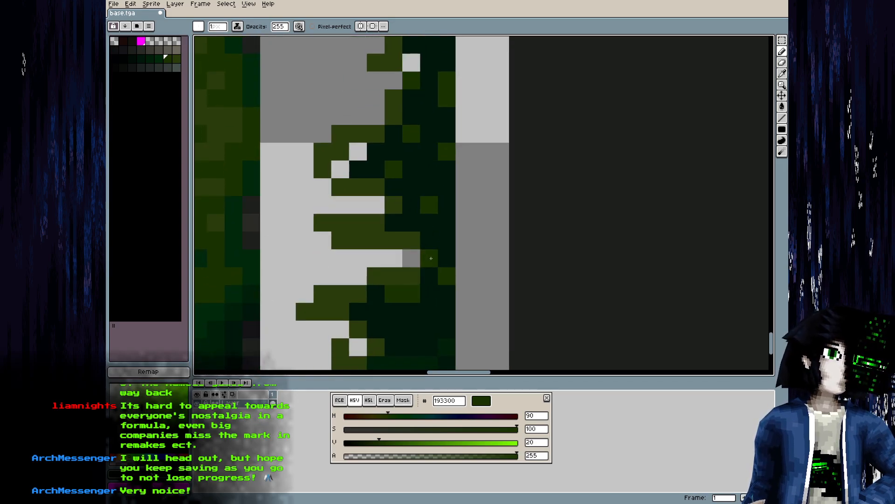
Recolor the inner ends of the long leaf tips near the second ivy strip's lower end with #193300
click(410, 239)
click(428, 276)
click(428, 259)
drag(394, 239, 379, 238)
click(412, 277)
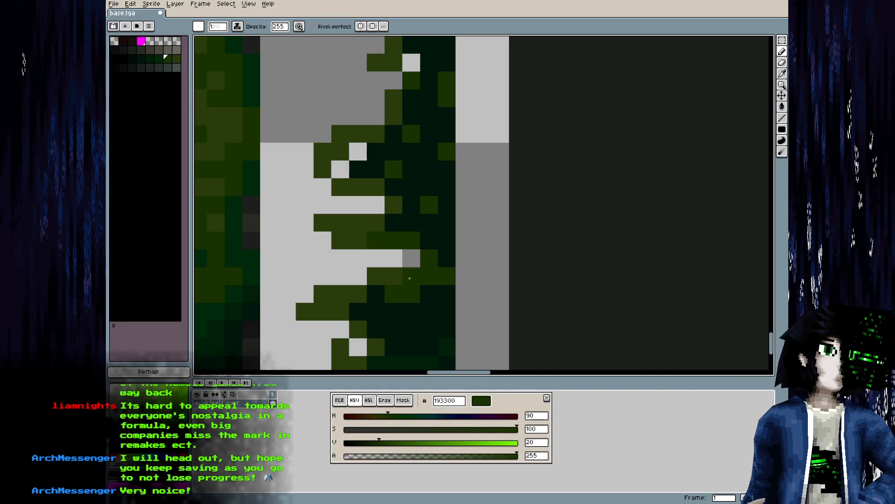
drag(431, 274, 422, 139)
Save base.tga and check the recolored ivy strip on the model in Blender
key(ctrl+s)
key(alt+Tab)
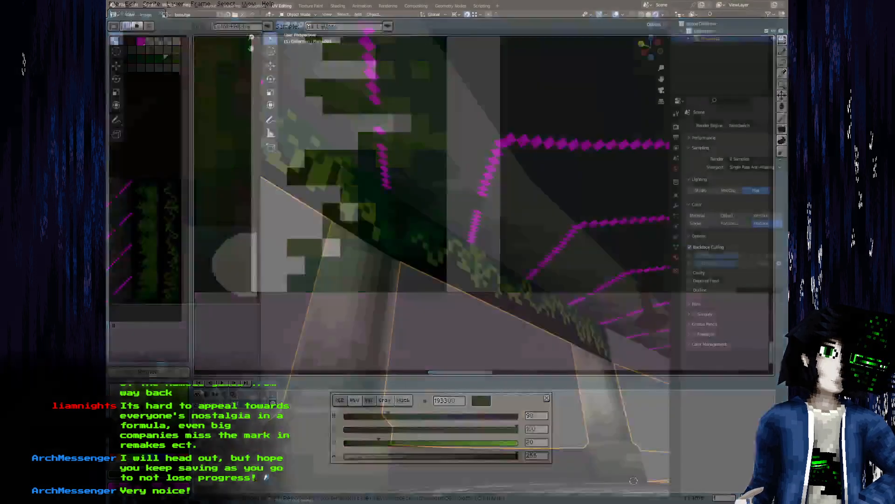
mouse_move(448, 277)
mouse_down()
mouse_move(387, 281)
mouse_move(449, 279)
mouse_up()
key(alt+Tab)
drag(420, 186, 400, 258)
scroll(394, 243, up, 2)
drag(394, 201, 395, 306)
drag(392, 158, 390, 251)
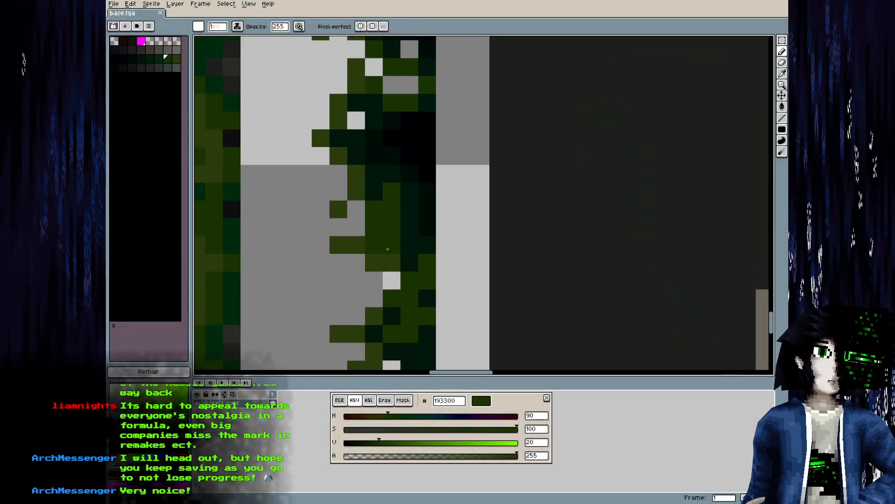
key(alt+Tab)
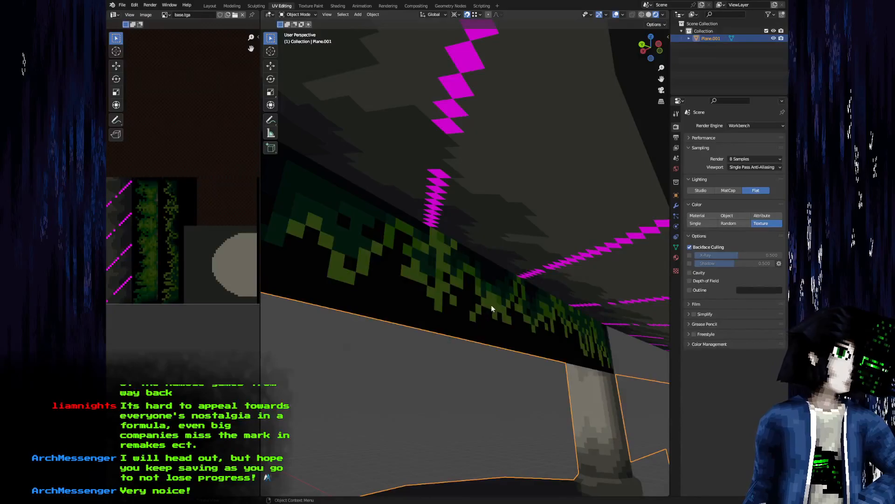
key(alt+Tab)
In Aseprite, work #00290a pixels into the second ivy strip's dark inner side from mid-height downward
scroll(346, 221, down, 2)
scroll(349, 201, up, 4)
drag(345, 203, 343, 223)
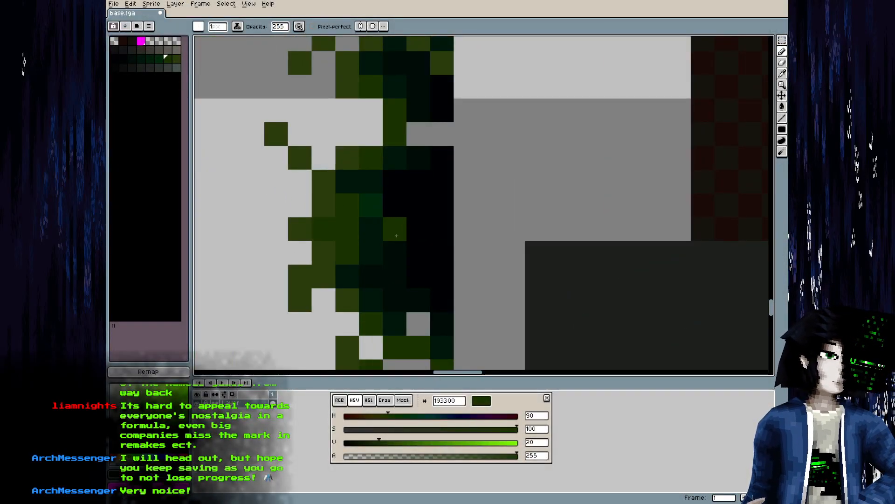
drag(396, 235, 368, 184)
key(bracketleft)
scroll(380, 214, down, 4)
scroll(379, 254, up, 2)
drag(379, 255, 374, 177)
mouse_move(374, 225)
mouse_down()
mouse_move(398, 286)
mouse_move(397, 307)
mouse_move(386, 311)
mouse_up()
scroll(386, 294, down, 3)
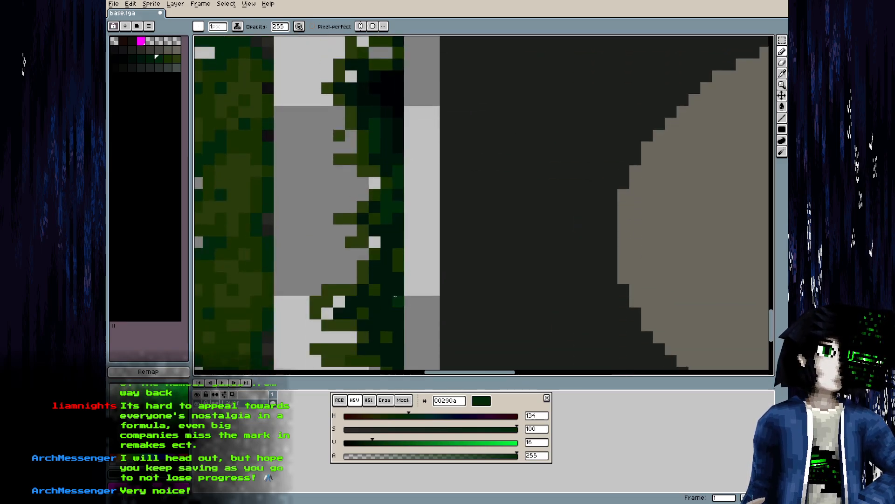
Shade the inner leaf pixels around the long tips near the second ivy strip's lower end with #00290a and #193300
scroll(387, 84, down, 2)
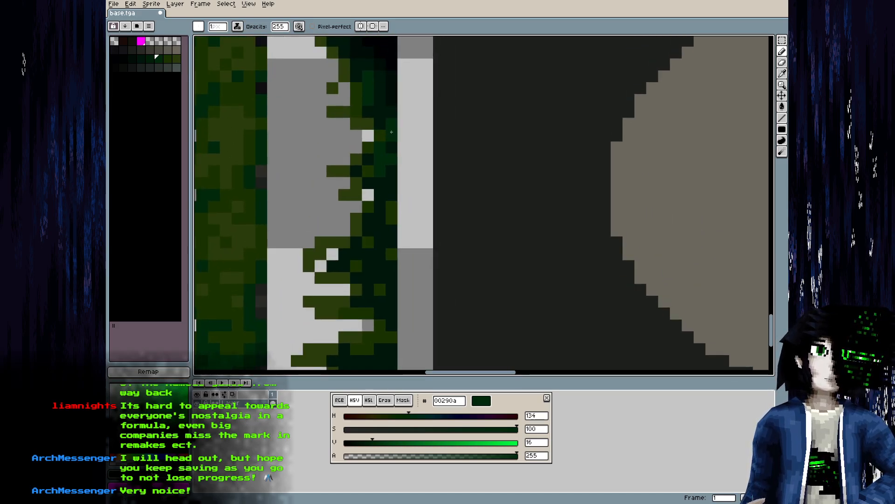
scroll(397, 149, down, 3)
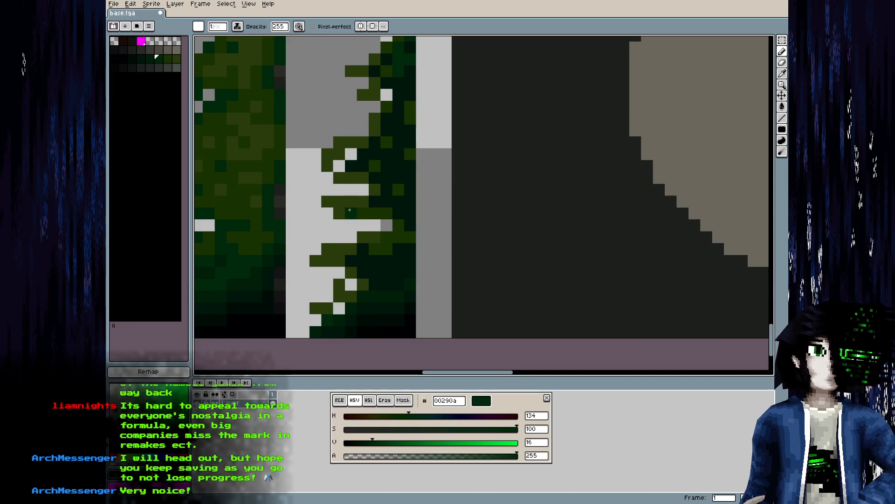
click(390, 217)
drag(402, 226, 411, 238)
key(bracketright)
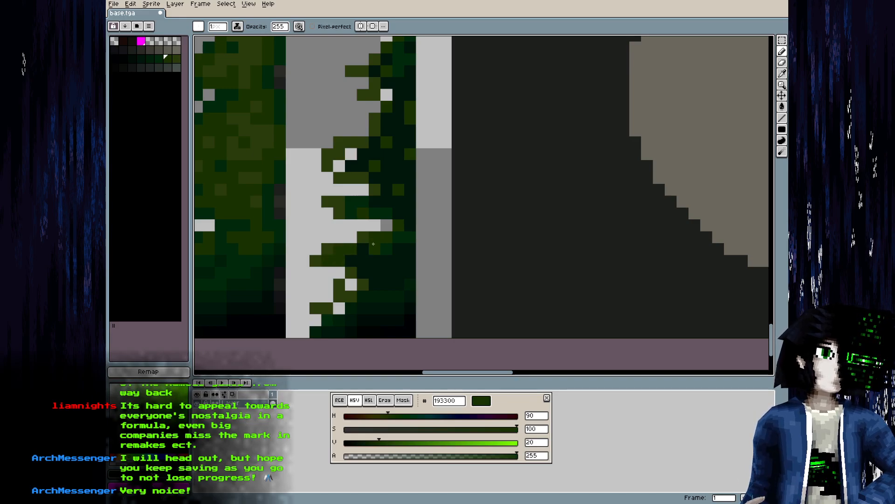
click(364, 284)
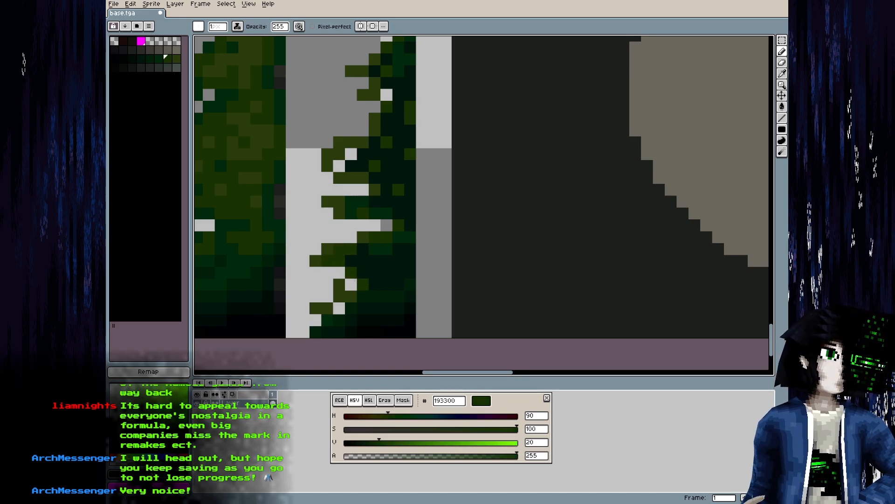
Tone down the isolated inner green pixels in the second ivy strip's lower half with #001f08
key(bracketleft)
drag(391, 152, 372, 205)
key(bracketleft)
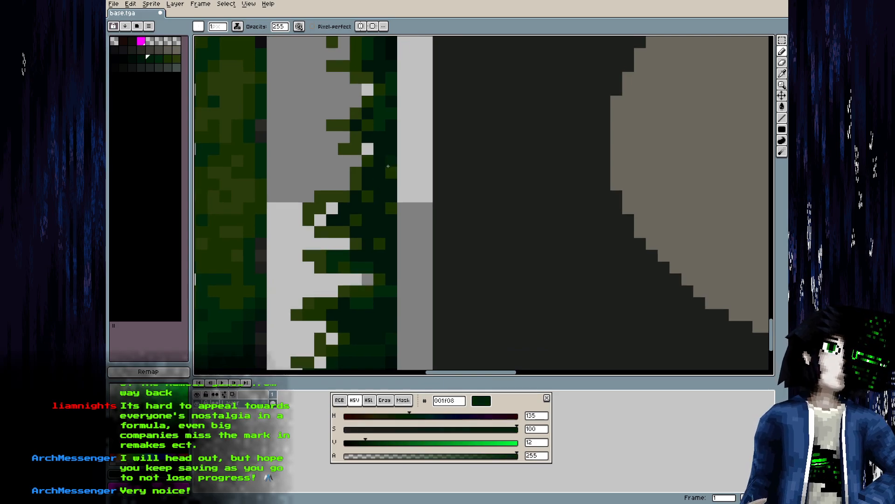
click(390, 163)
key(bracketleft)
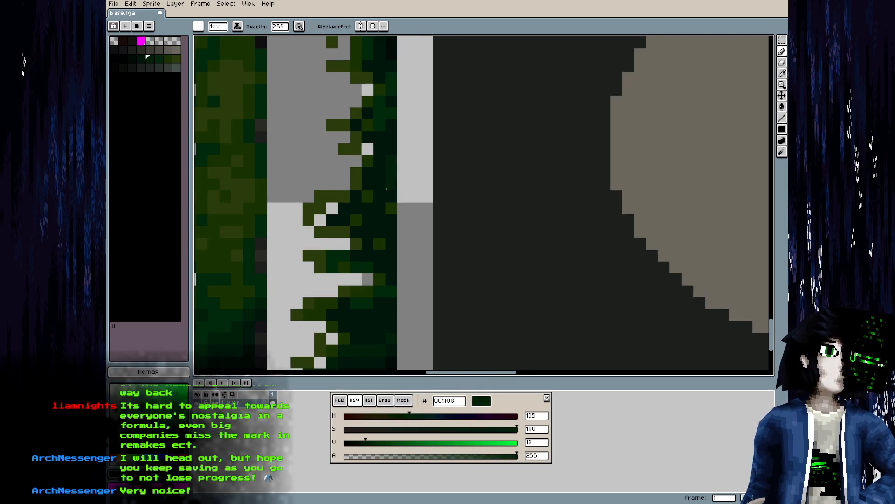
click(354, 221)
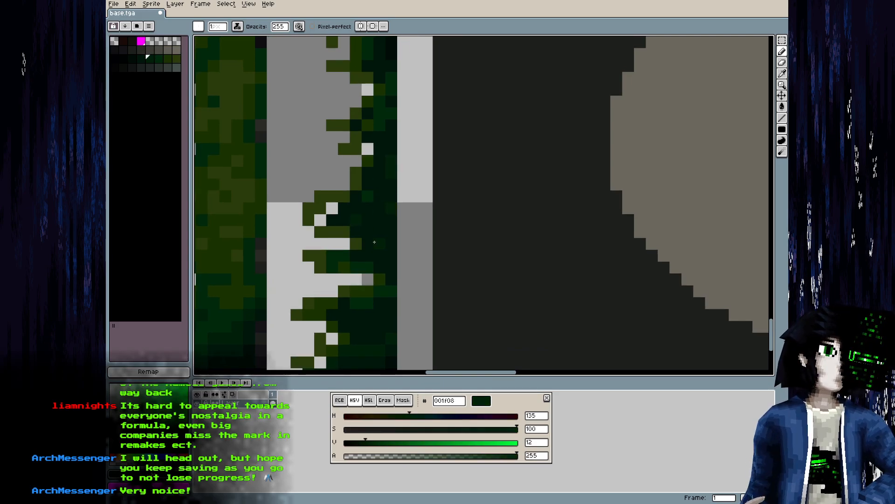
drag(379, 246, 368, 318)
key(bracketright)
key(bracketleft)
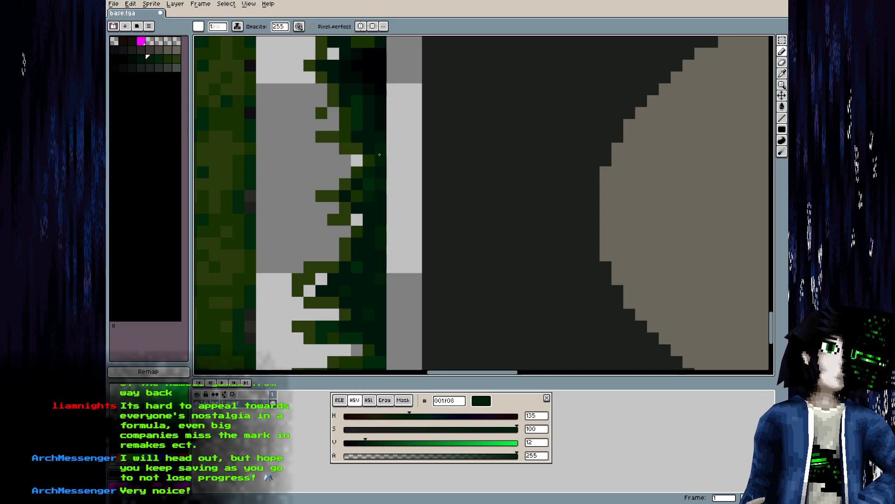
Touch up the mid-height inner leaves with #00290a, save base.tga and check the shading in Blender
scroll(379, 155, up, 3)
key(bracketright)
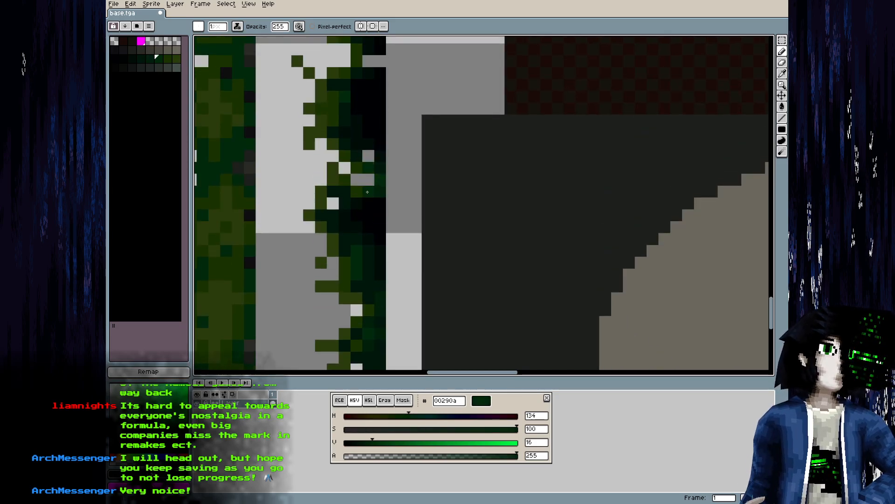
scroll(394, 163, down, 5)
key(ctrl+s)
key(alt+Tab)
key(alt+r)
drag(397, 315, 437, 300)
key(alt+Tab)
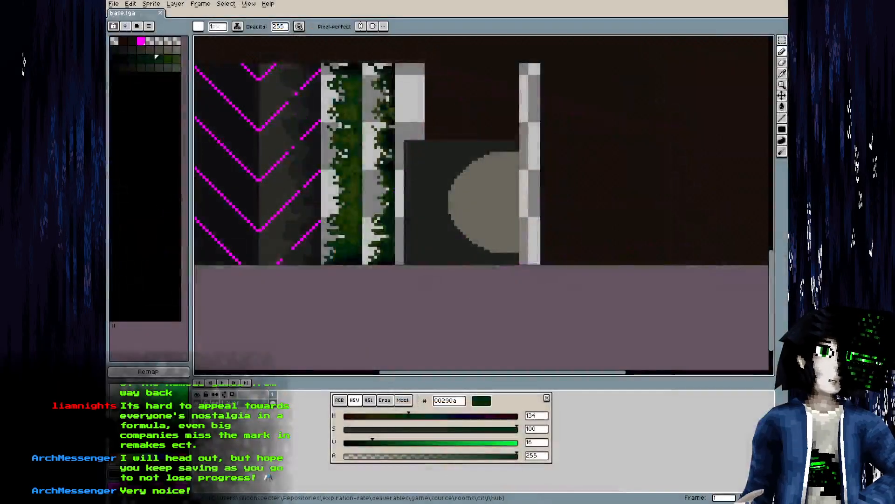
Try another sprite color mode to preview the ivy's transparency in Blender, and undo the conversion in Aseprite
click(201, 4)
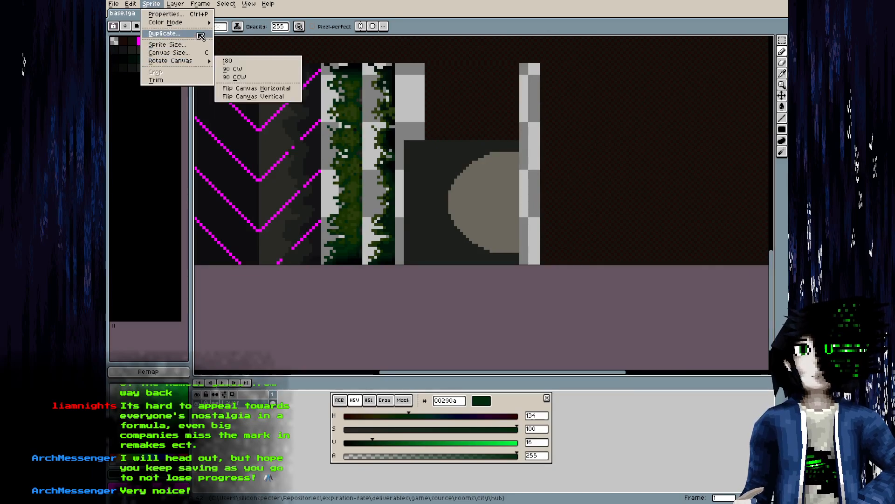
mouse_move(205, 23)
click(248, 23)
key(ctrl+s)
key(alt+Tab)
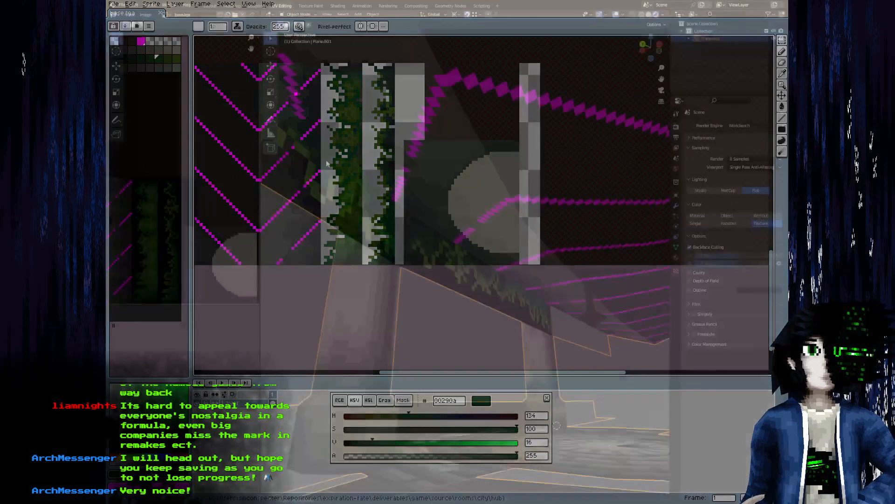
key(alt+r)
drag(506, 314, 555, 280)
scroll(525, 285, up, 2)
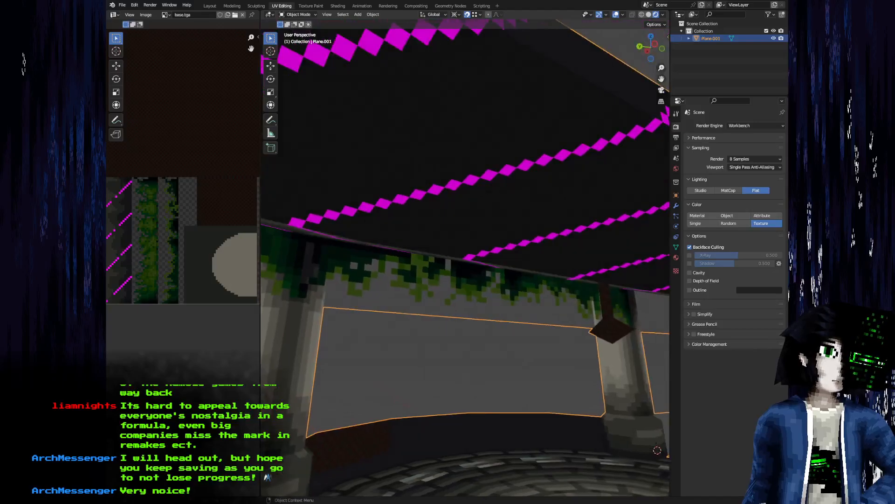
key(alt+Tab)
key(ctrl+z)
Pick near-black #000203 from the ivy and paint a shadow band down the second strip's straight edge
drag(357, 117, 299, 40)
scroll(365, 160, up, 5)
alt+click(433, 128)
drag(431, 127, 414, 74)
mouse_move(429, 229)
mouse_down()
mouse_move(429, 260)
mouse_move(418, 226)
mouse_move(421, 145)
mouse_up()
drag(422, 224, 423, 290)
mouse_move(420, 250)
mouse_down()
mouse_move(426, 298)
mouse_move(412, 238)
mouse_up()
drag(411, 253, 421, 146)
mouse_move(426, 230)
mouse_down()
mouse_move(417, 300)
mouse_move(424, 278)
mouse_up()
mouse_move(432, 237)
mouse_down()
mouse_move(426, 333)
mouse_move(430, 247)
mouse_move(411, 257)
mouse_move(419, 248)
mouse_up()
drag(433, 42, 413, 233)
drag(407, 87, 406, 268)
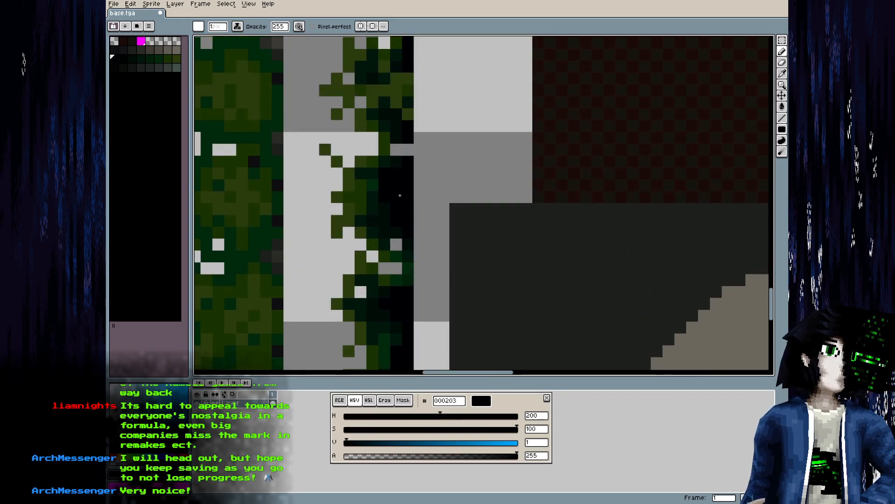
Extend the #000203 shadow band along the straight edge to the strip's upper end, undoing a stray stroke
drag(386, 187, 372, 220)
mouse_move(394, 105)
mouse_down()
mouse_move(388, 242)
mouse_move(390, 218)
mouse_move(301, 191)
mouse_up()
key(ctrl+z)
mouse_move(390, 215)
mouse_down()
mouse_move(392, 254)
mouse_move(398, 216)
mouse_move(399, 252)
mouse_move(377, 204)
mouse_move(382, 224)
mouse_up()
drag(393, 60, 410, 182)
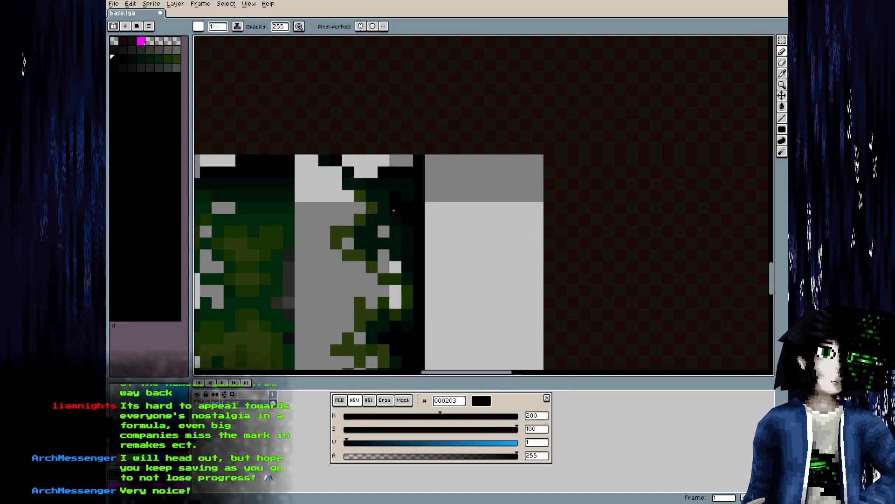
Blend the shadow band into the ivy with #000d07 from the strip's upper end down to mid-height
key(bracketright)
key(bracketleft)
key(bracketleft)
key(bracketright)
key(bracketright)
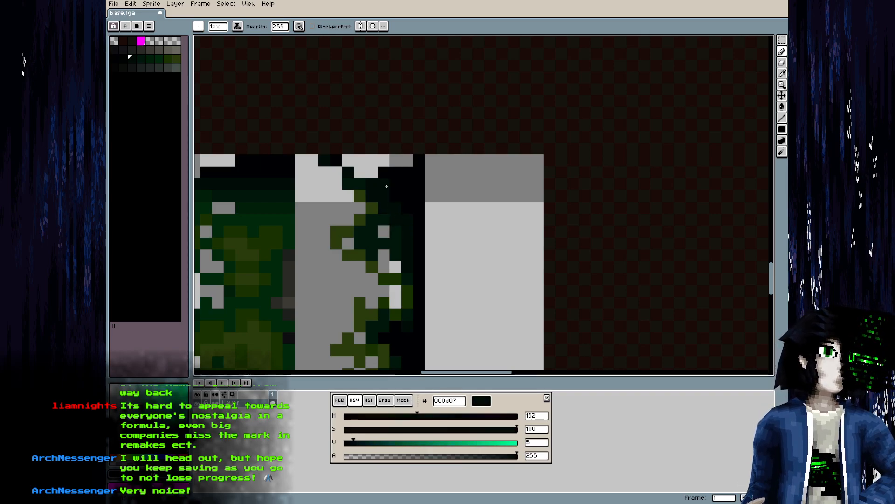
scroll(401, 240, down, 3)
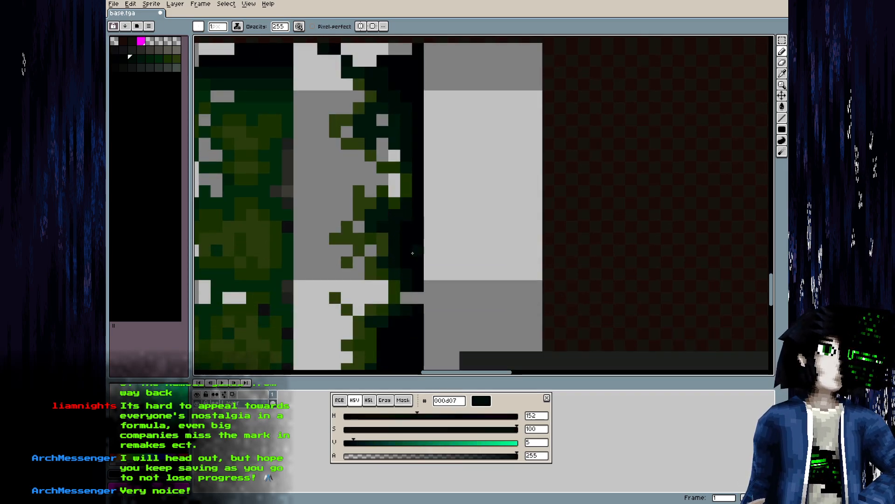
scroll(398, 214, down, 5)
scroll(398, 215, down, 1)
scroll(397, 204, down, 2)
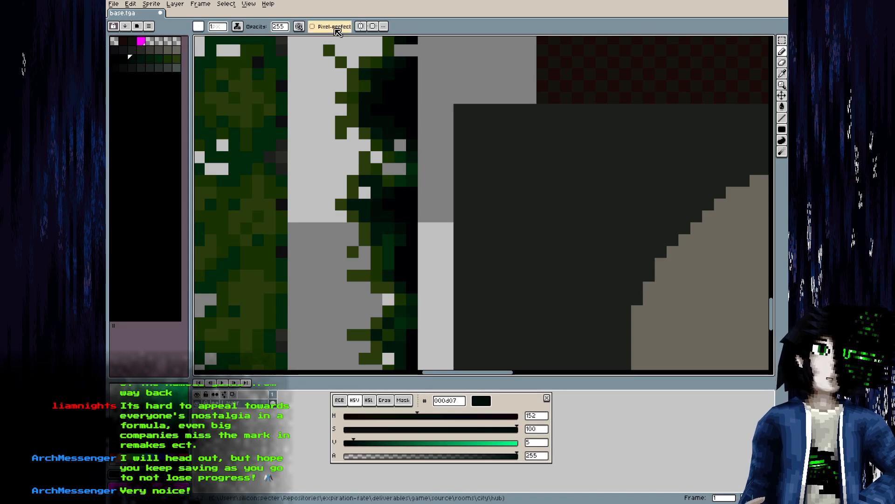
Compare freehand test strokes beside the ivy with Pixel-perfect off and on, undo them and leave Pixel-perfect enabled
click(313, 26)
scroll(420, 199, down, 2)
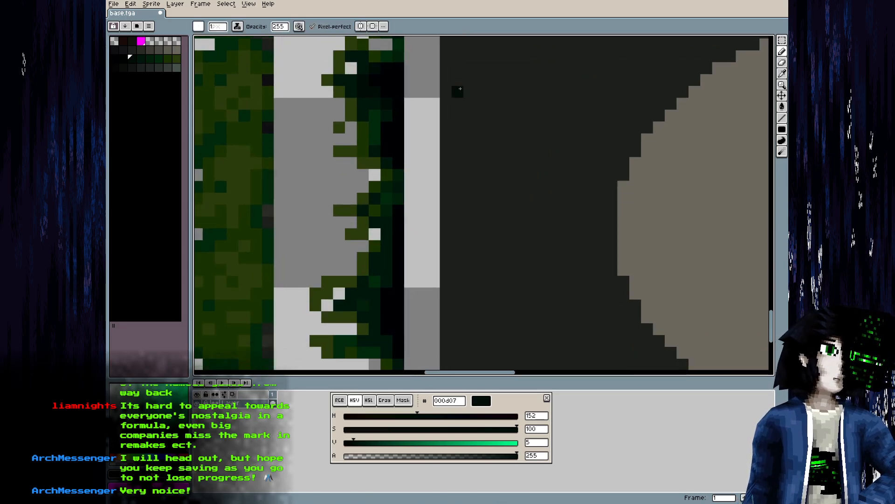
click(312, 27)
mouse_move(604, 68)
mouse_down()
mouse_move(582, 68)
mouse_move(583, 157)
mouse_move(502, 236)
mouse_move(555, 258)
mouse_up()
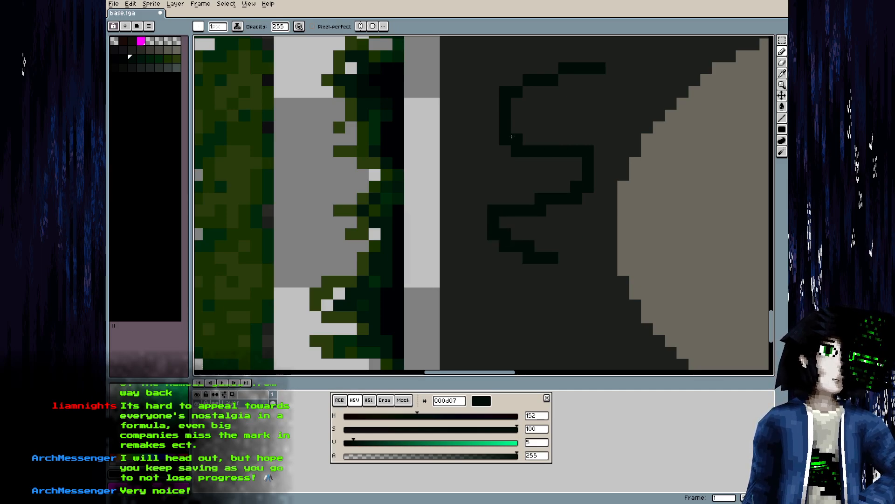
click(313, 26)
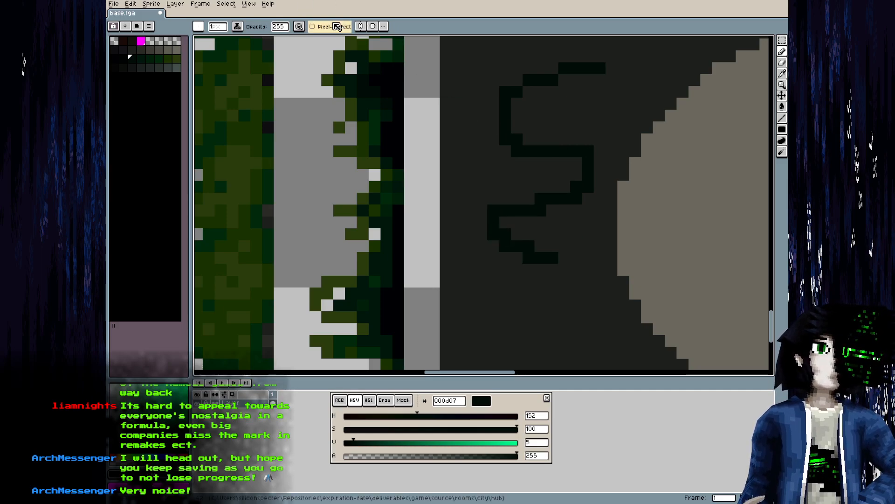
key(ctrl+z)
mouse_move(605, 67)
mouse_down()
mouse_move(537, 72)
mouse_move(557, 222)
mouse_move(464, 235)
mouse_up()
click(561, 122)
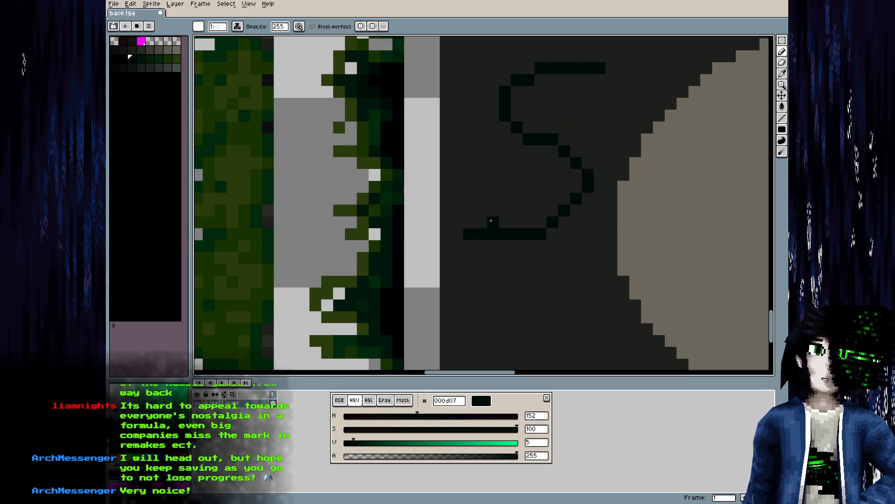
key(ctrl+z)
Blend the shadow band into the lower ivy with #000d07, save base.tga and check it in Blender
drag(391, 220, 382, 208)
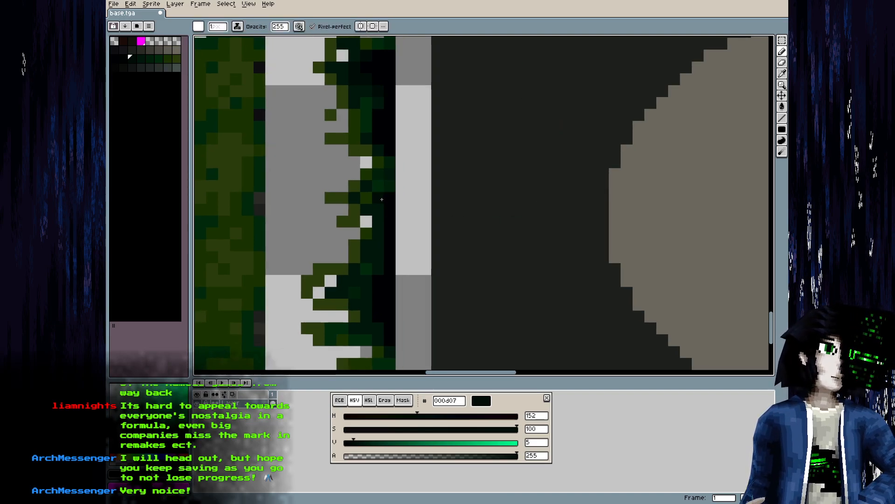
scroll(381, 199, down, 3)
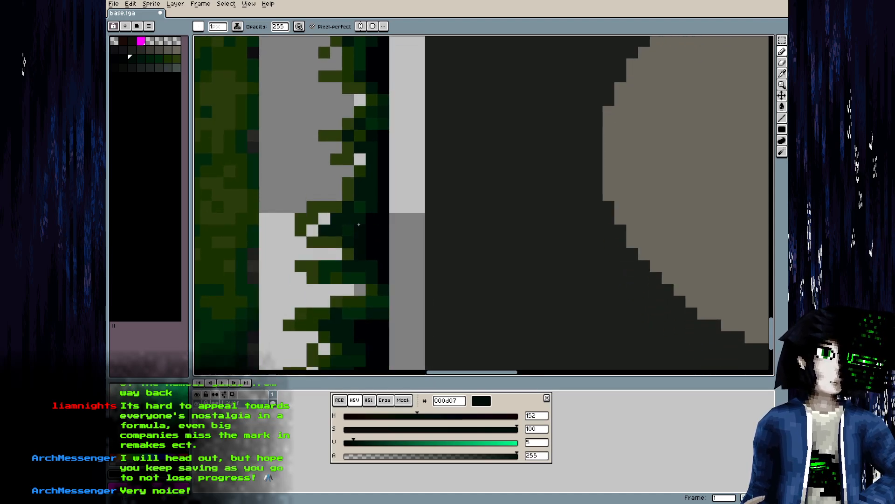
scroll(375, 262, down, 3)
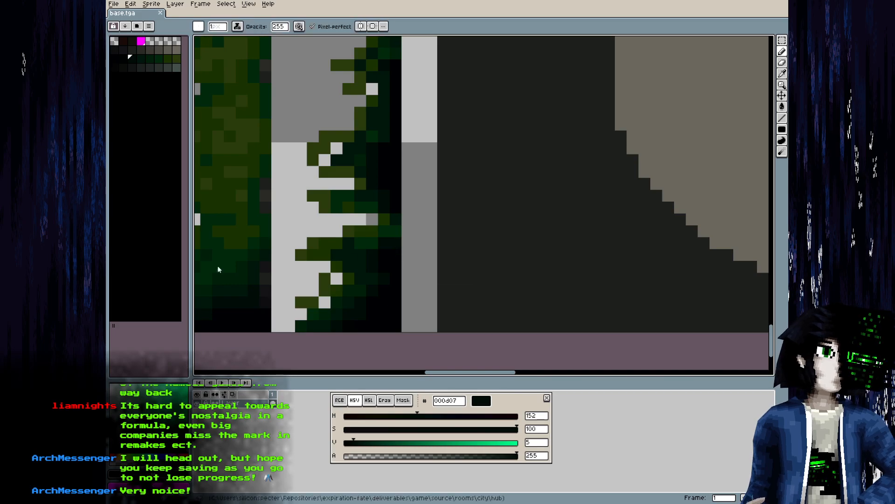
key(alt+Tab)
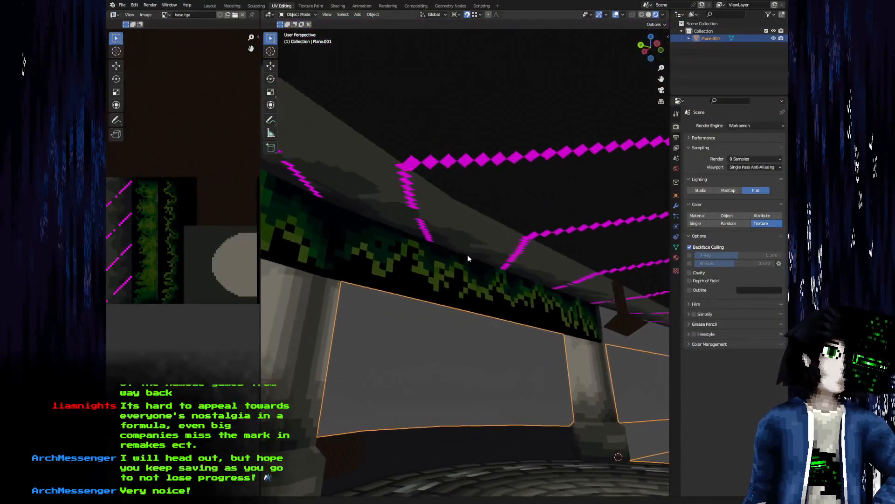
Recolour the stray green pixels around the second ivy strip's transparent gaps near the straight edge with darker ivy shades
key(alt+Tab)
scroll(443, 245, up, 4)
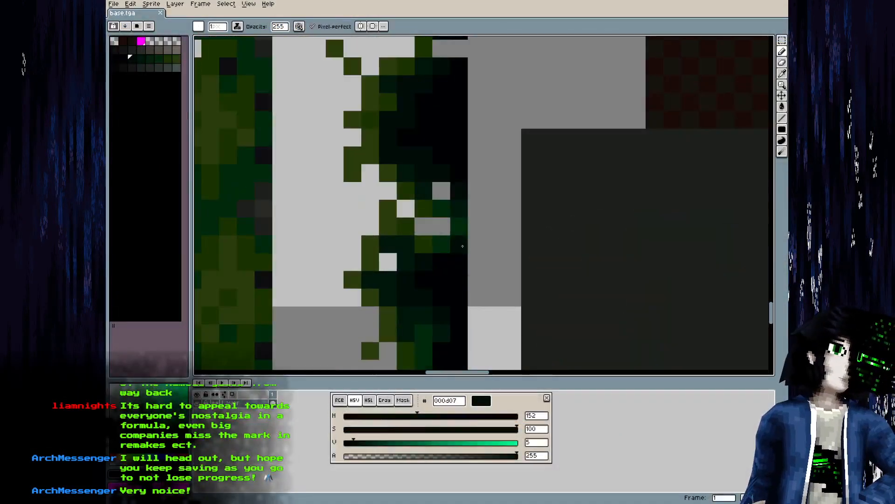
alt+click(452, 248)
key(])
click(460, 206)
key(])
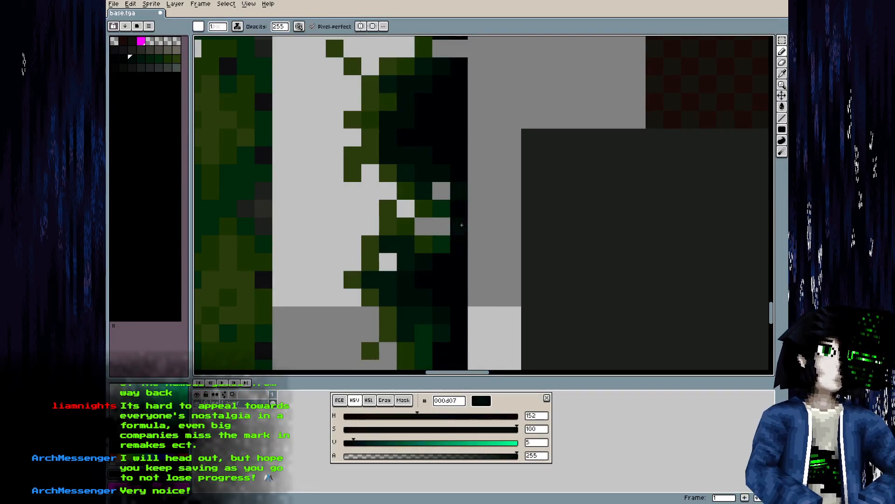
click(441, 244)
click(423, 243)
key(])
click(424, 208)
key(])
Touch up the lower ivy beside the straight edge with #00170b and #000d07, save base.tga and check it in Blender
scroll(441, 174, down, 3)
scroll(441, 115, up, 2)
drag(440, 114, 419, 190)
scroll(420, 190, up, 1)
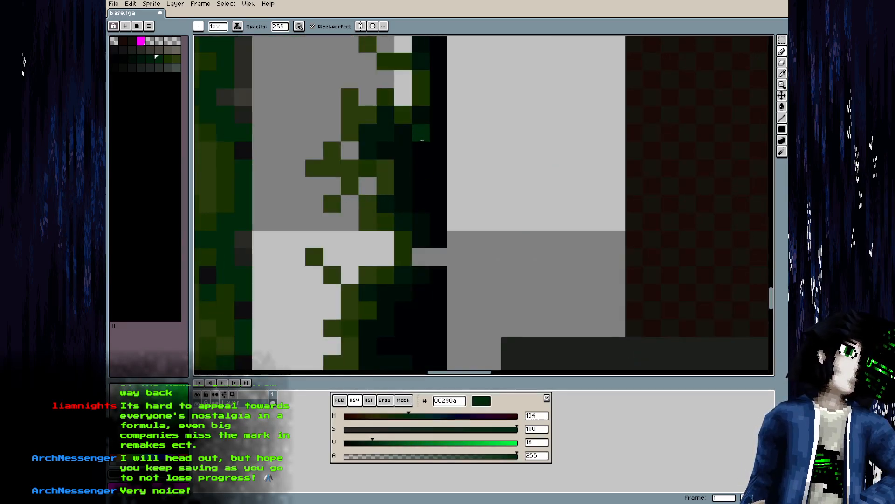
scroll(494, 151, down, 3)
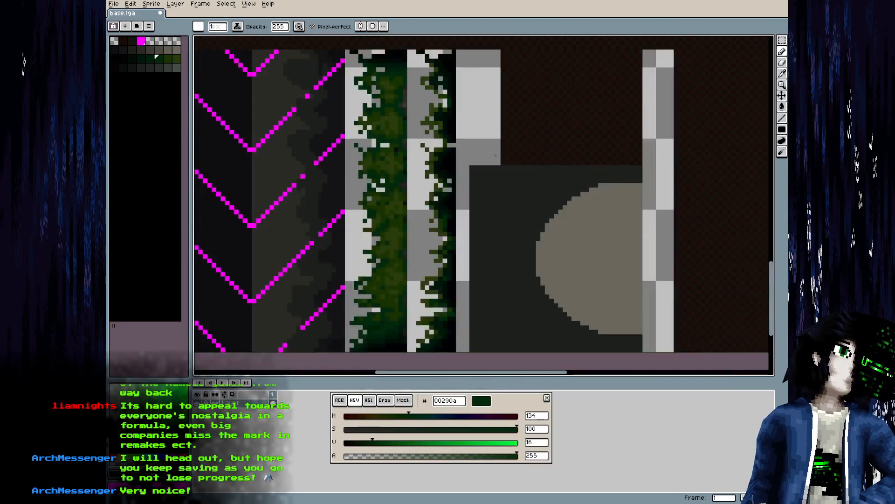
drag(480, 238, 476, 175)
scroll(442, 203, up, 3)
drag(441, 202, 446, 161)
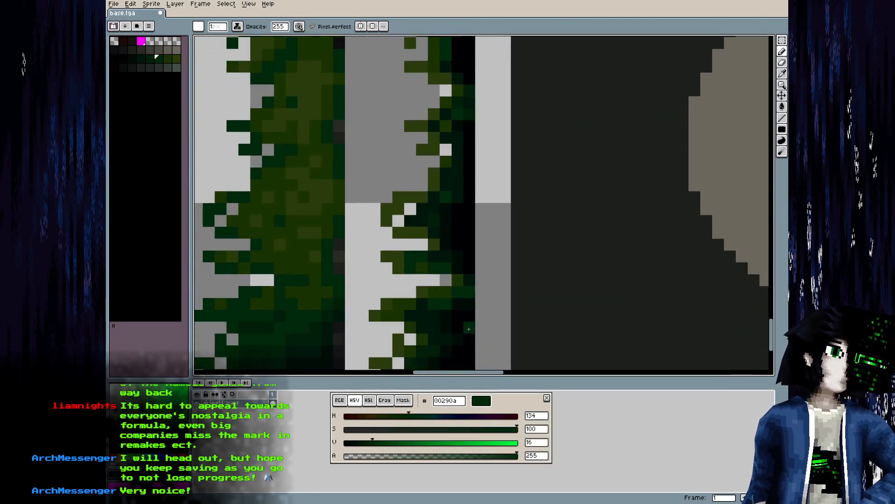
click(138, 57)
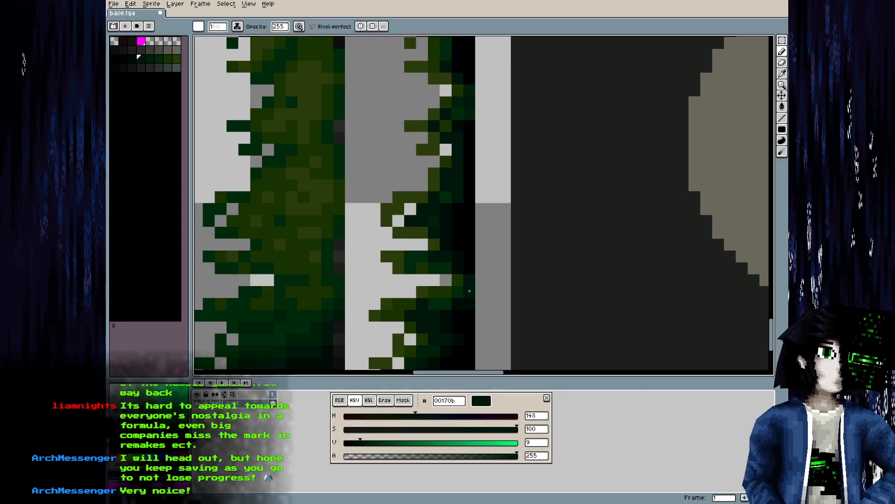
click(130, 56)
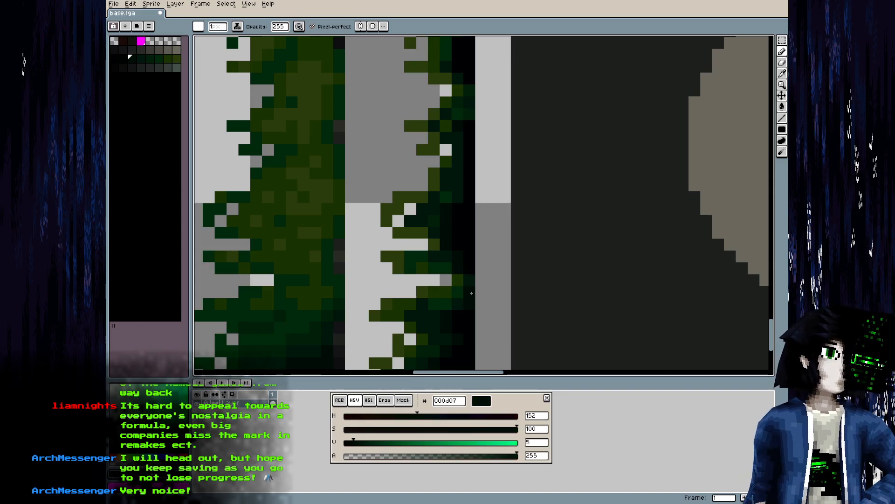
scroll(470, 222, down, 3)
key(ctrl+s)
key(alt+Tab)
drag(321, 370, 408, 354)
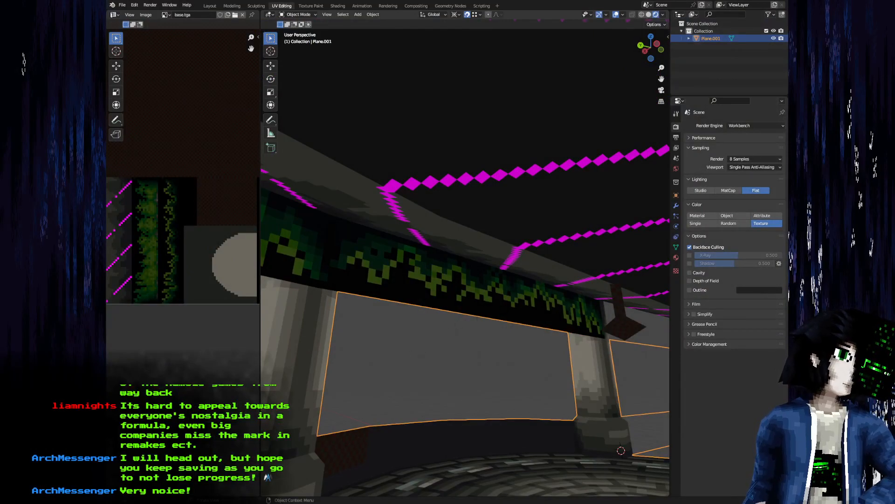
Paint #00170b pixels into the shadow beside the lower-middle leaf tips, save base.tga and check it in Blender
key(alt+Tab)
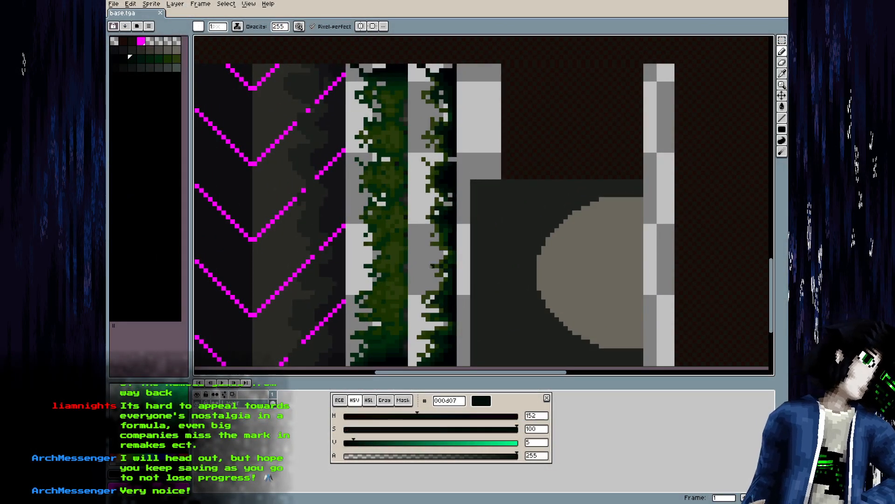
scroll(431, 270, up, 4)
click(443, 220)
key([)
click(442, 259)
click(441, 241)
key(])
click(439, 240)
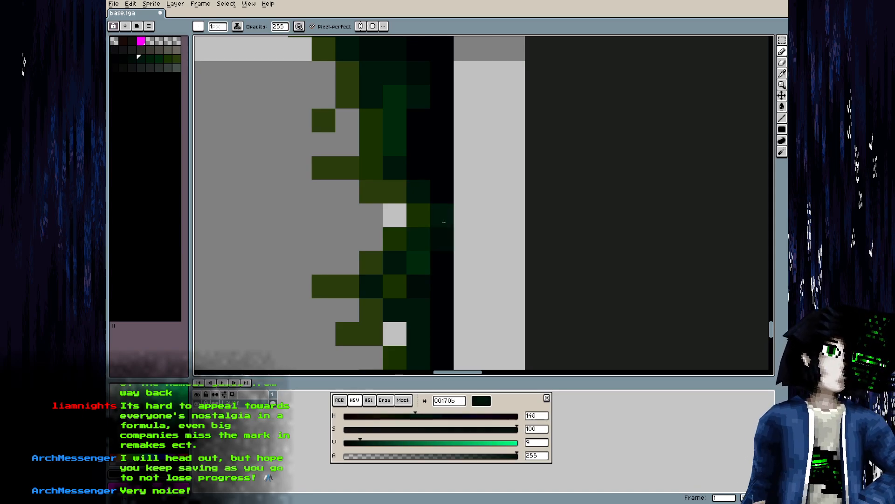
scroll(449, 223, down, 3)
key(ctrl+s)
key(alt+Tab)
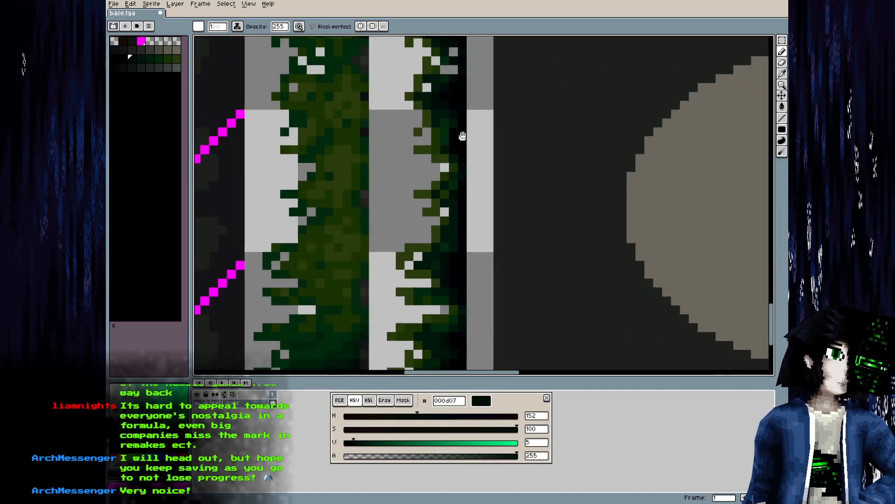
Refine the shadow at the second ivy strip's lower end with #000d07 and #000302, and save base.tga
drag(470, 285, 470, 238)
scroll(461, 243, up, 1)
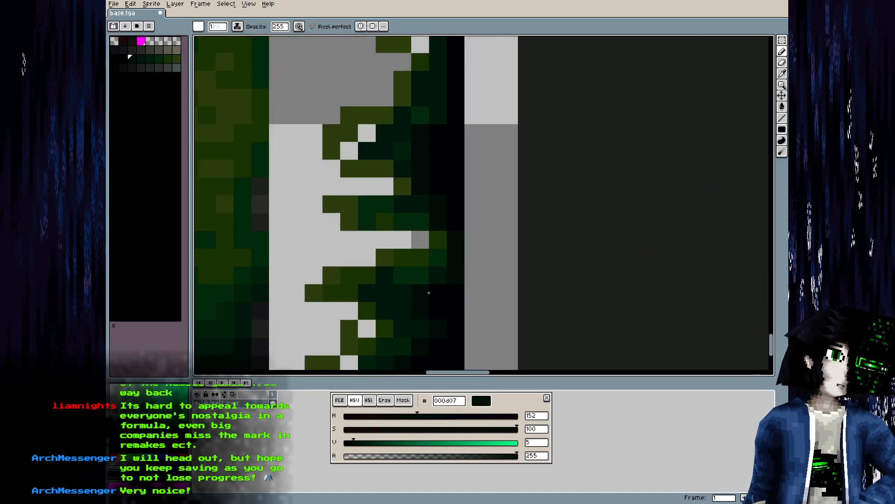
key(ctrl+s)
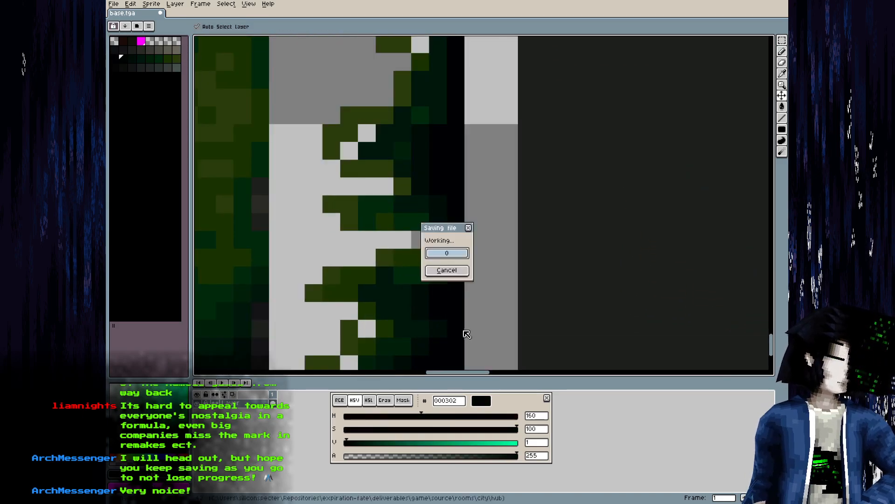
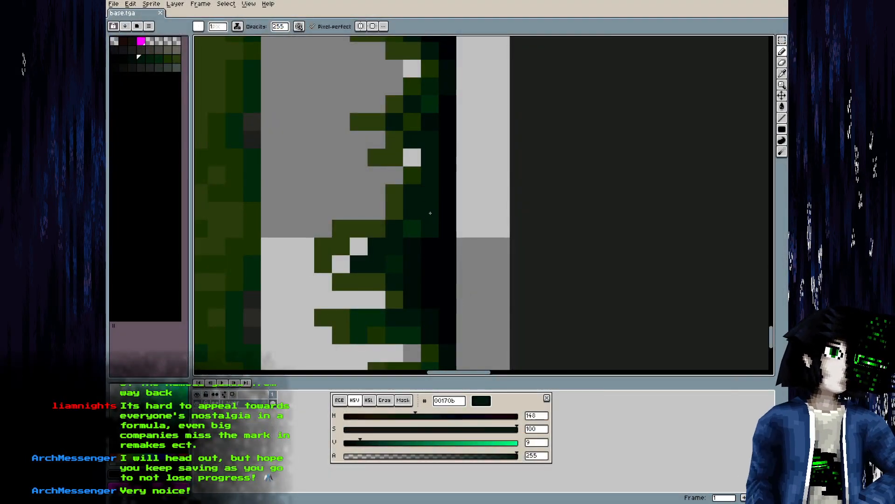
Darken the inner ivy column above the lower leaf clusters with #000d07, save base.tga and check it in Blender
click(430, 231)
alt+click(431, 239)
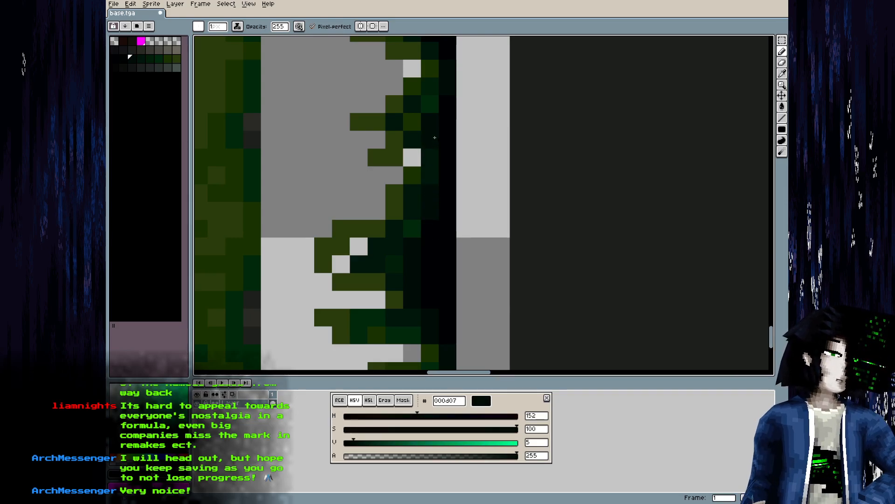
scroll(474, 138, down, 3)
key(ctrl+s)
key(alt+Tab)
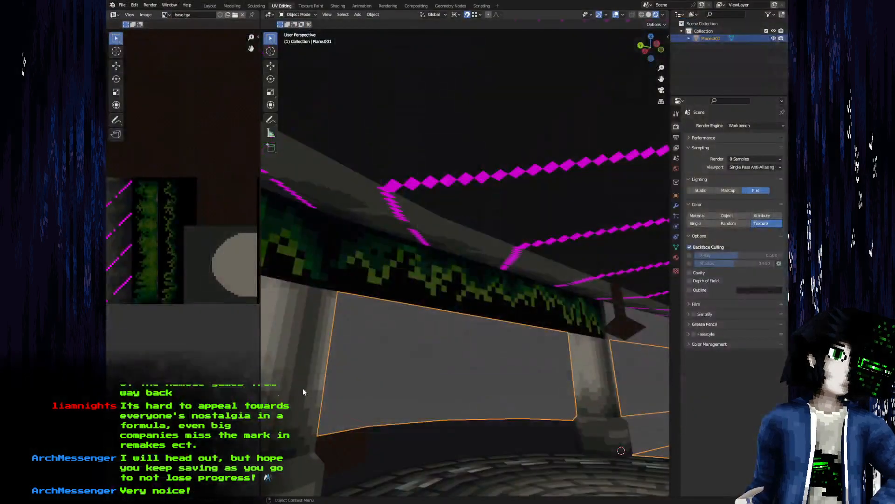
key(alt+Tab)
Tone down the bright green inner column at mid-height with #00170b, save base.tga and check it in Blender
scroll(453, 260, up, 3)
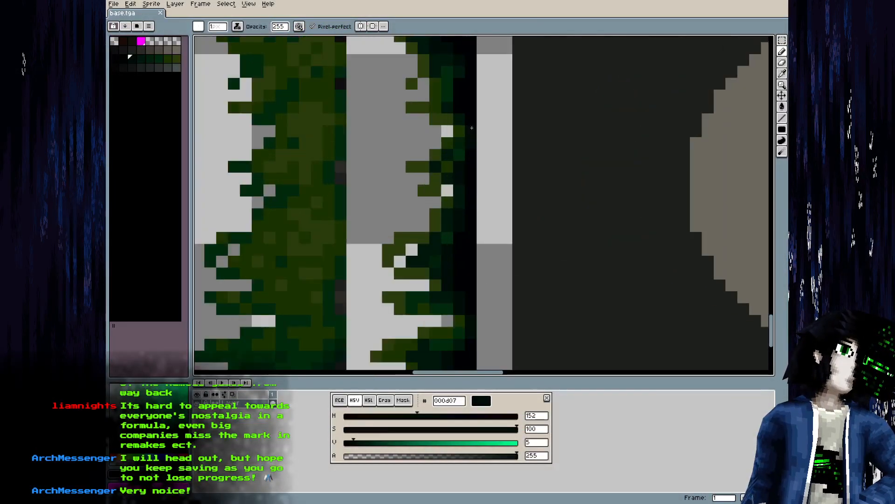
alt+click(427, 182)
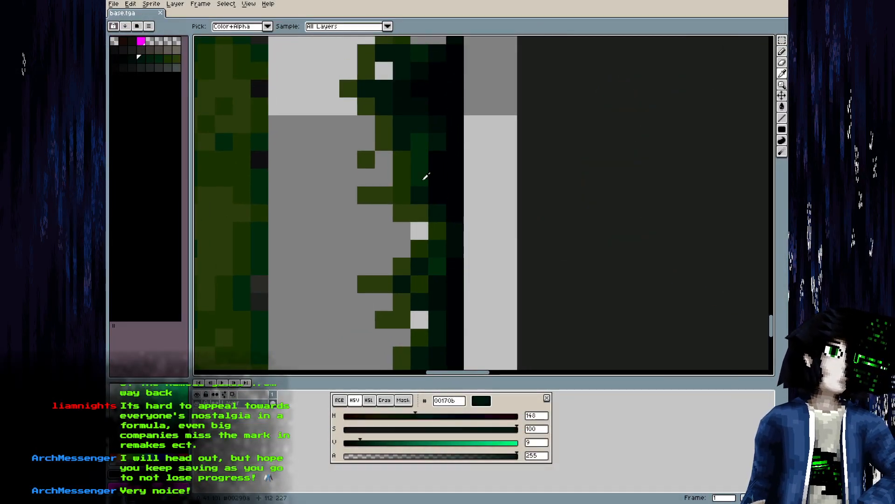
key(ctrl+s)
key(alt+Tab)
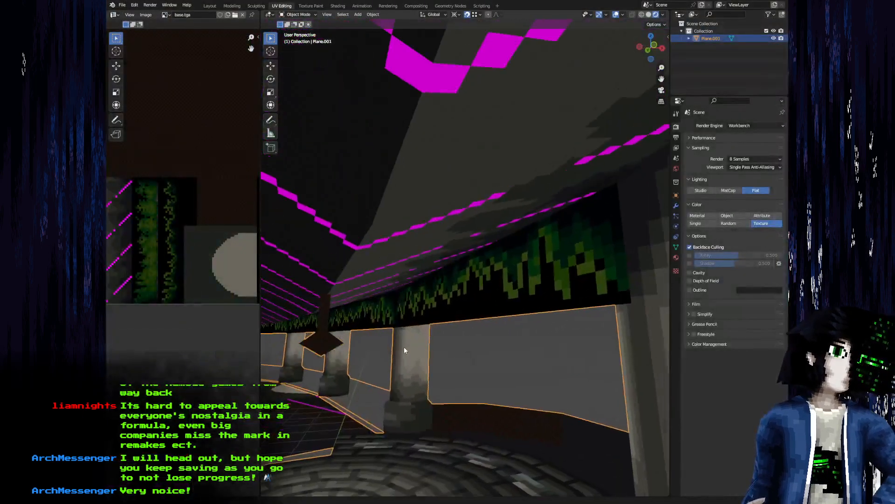
key(alt+Tab)
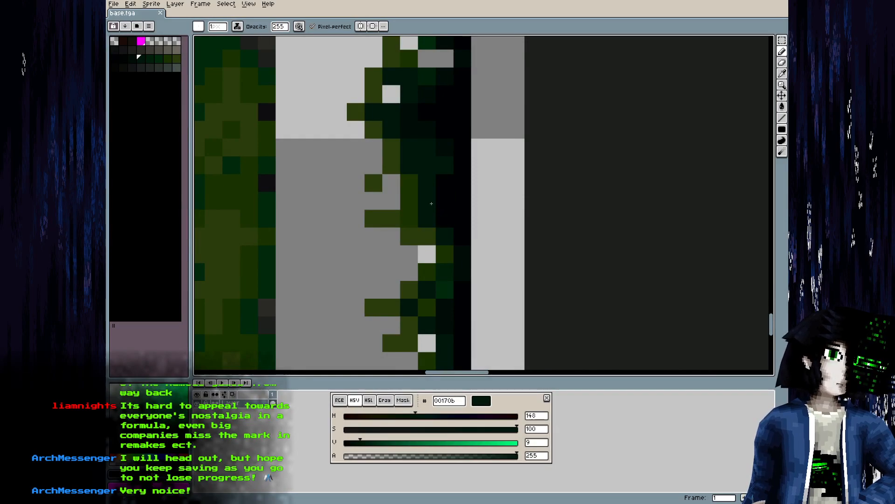
Add #001f08 pixels to the mid-height inner ivy, save base.tga and inspect the strip in Blender
alt+click(408, 156)
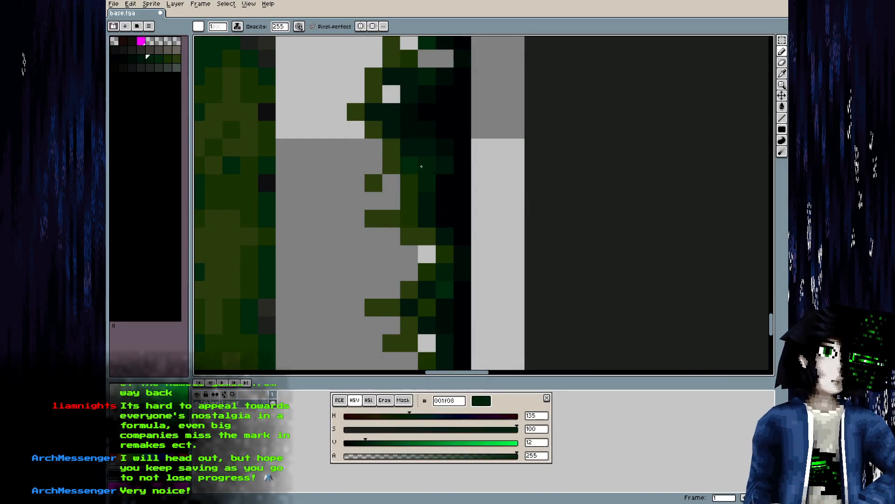
scroll(455, 165, down, 3)
key(ctrl+s)
key(alt+Tab)
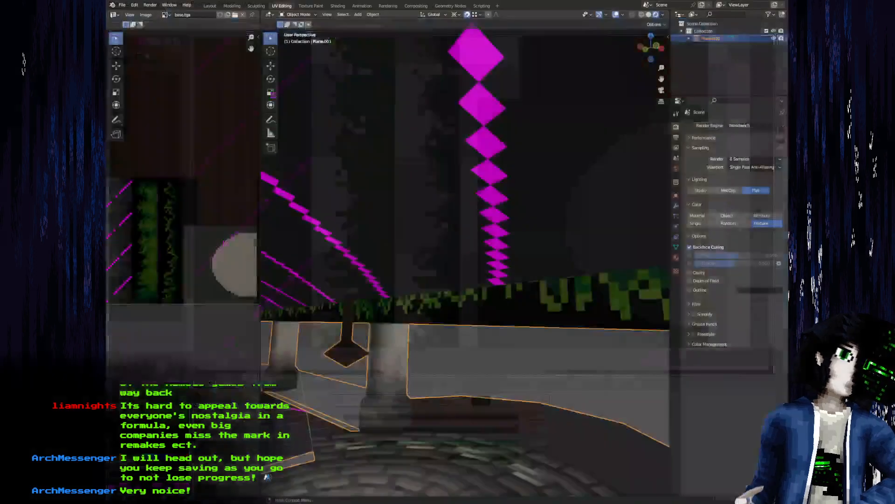
drag(355, 301, 516, 345)
Try the sprite in RGB Color mode, check the ivy's transparency in Blender, and undo the mode change
key(alt+Tab)
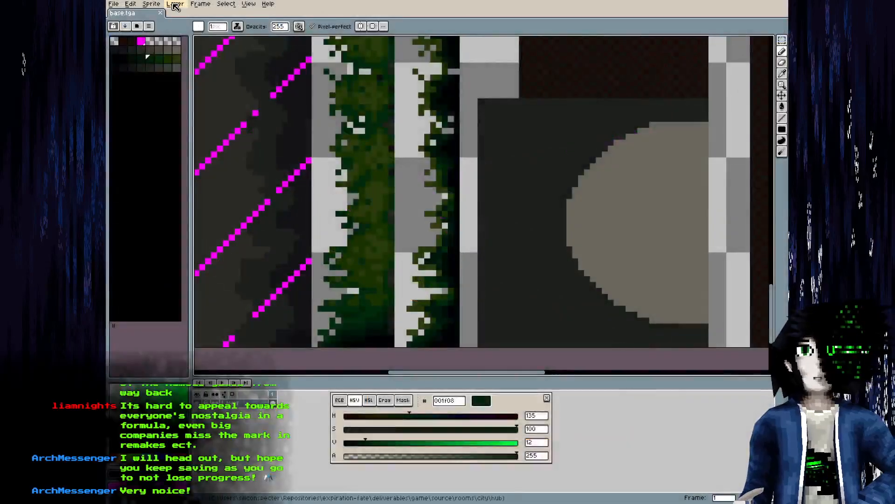
click(157, 7)
mouse_move(168, 23)
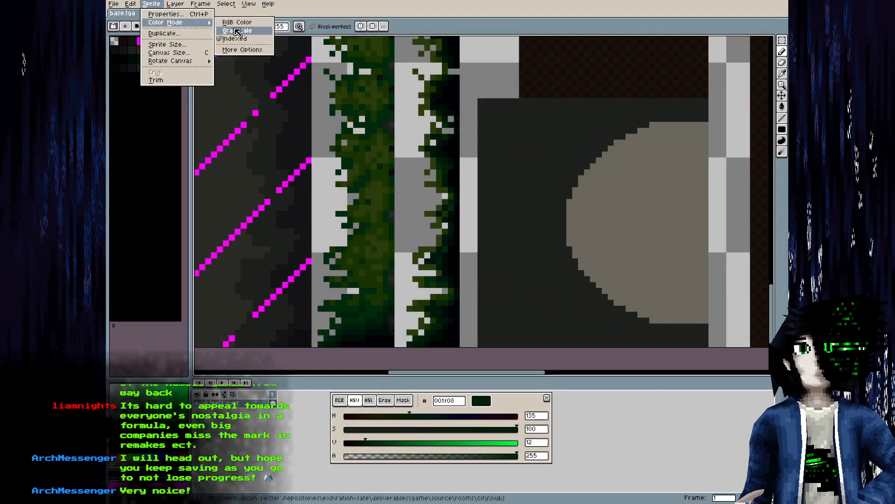
click(238, 23)
key(alt)
key(alt+Tab)
mouse_move(463, 373)
mouse_down()
mouse_move(471, 380)
mouse_move(455, 374)
mouse_up()
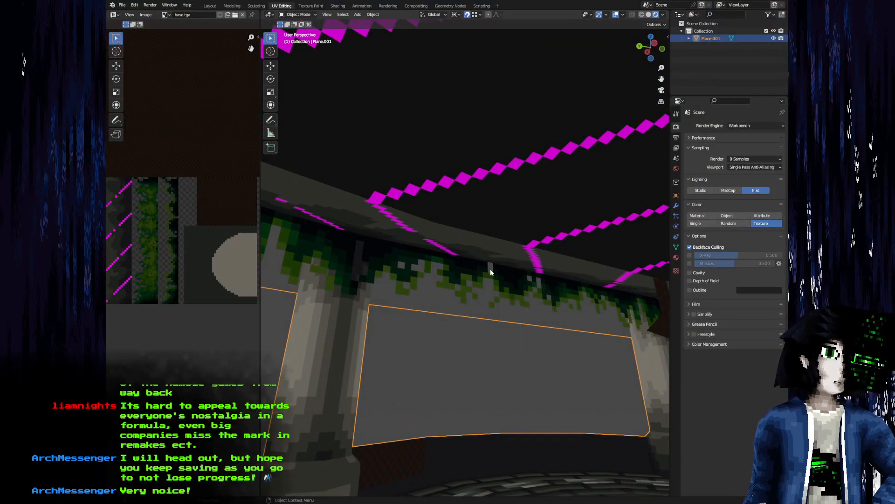
drag(496, 268, 430, 248)
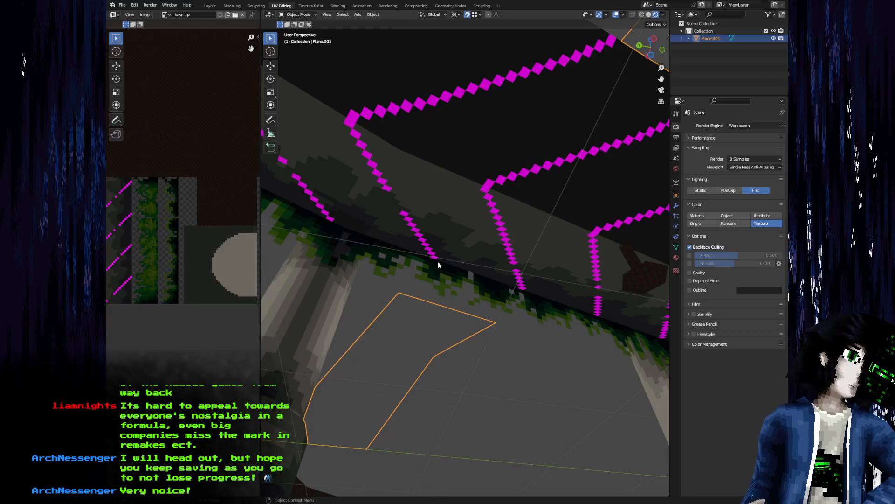
key(alt+Tab)
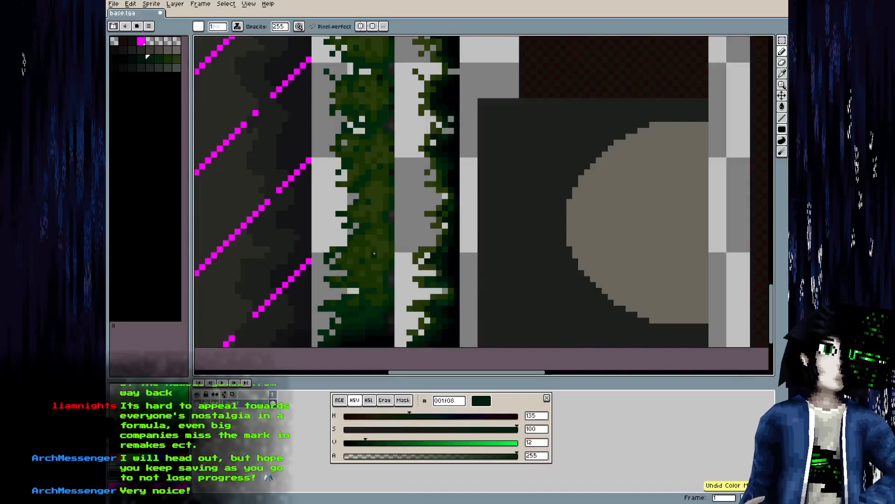
Paint a #0d0e0f shadow along the lower part of the dark grey strip's edge beside the first ivy strip
scroll(383, 239, down, 1)
key(b)
scroll(354, 107, up, 4)
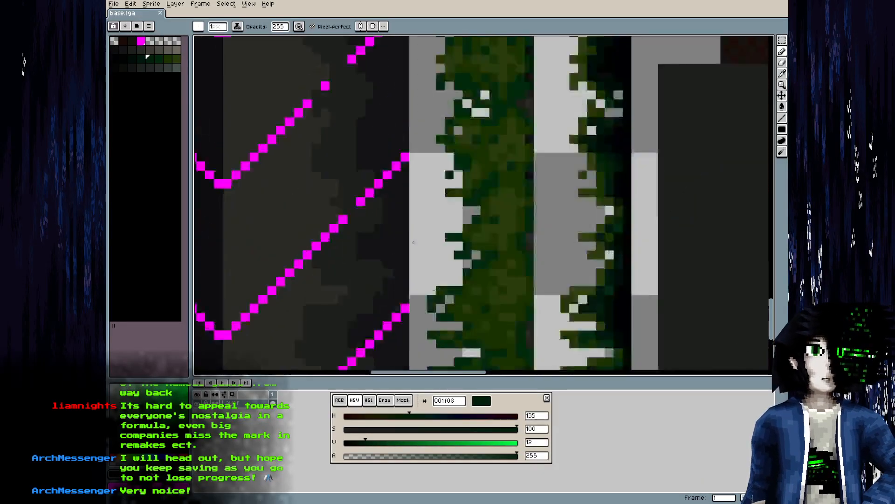
alt+click(374, 101)
click(114, 49)
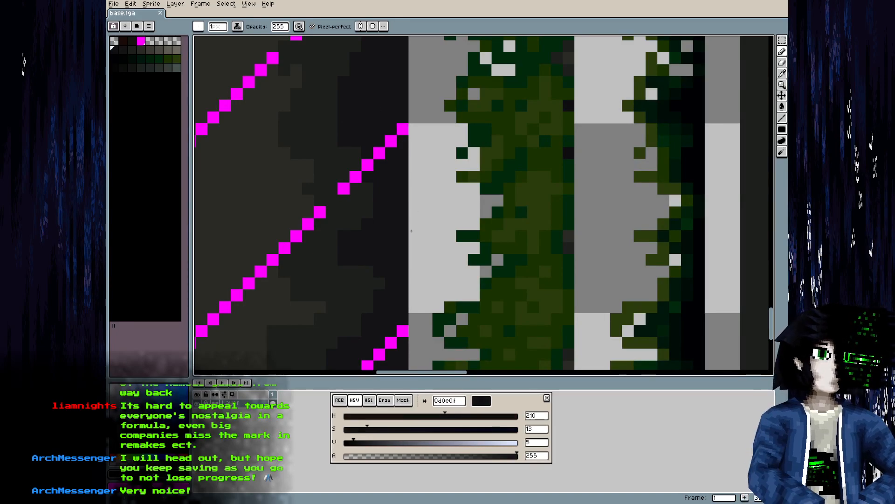
drag(403, 206, 399, 190)
drag(396, 155, 395, 177)
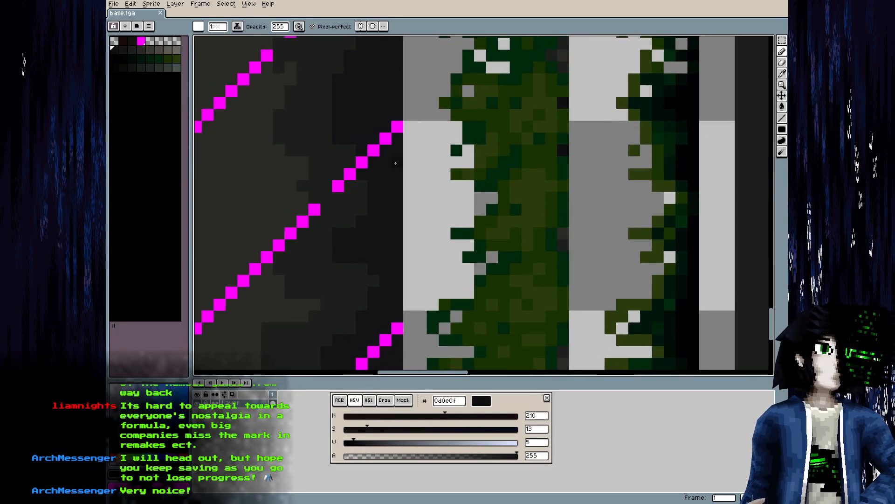
drag(394, 261, 397, 191)
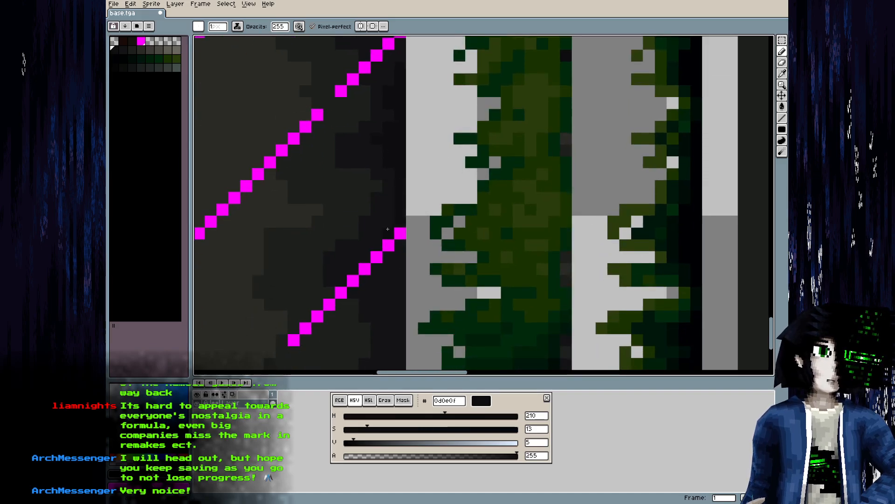
drag(401, 263, 404, 201)
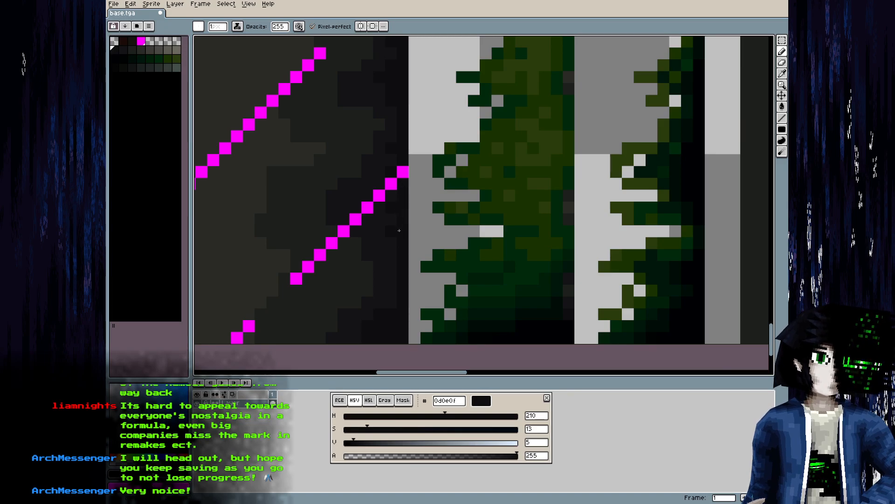
Continue the #0d0e0f shadow up the rest of the dark grey strip's edge beside the first ivy strip and save base.tga
drag(396, 189, 394, 239)
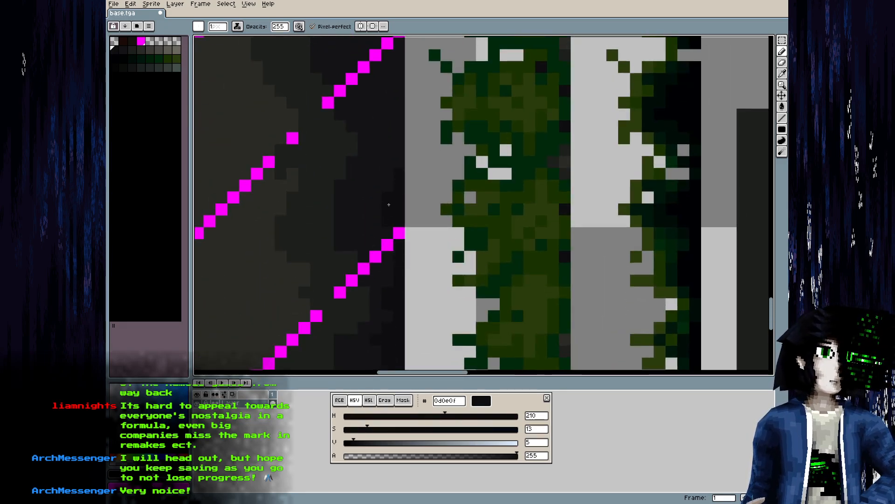
drag(387, 212, 399, 247)
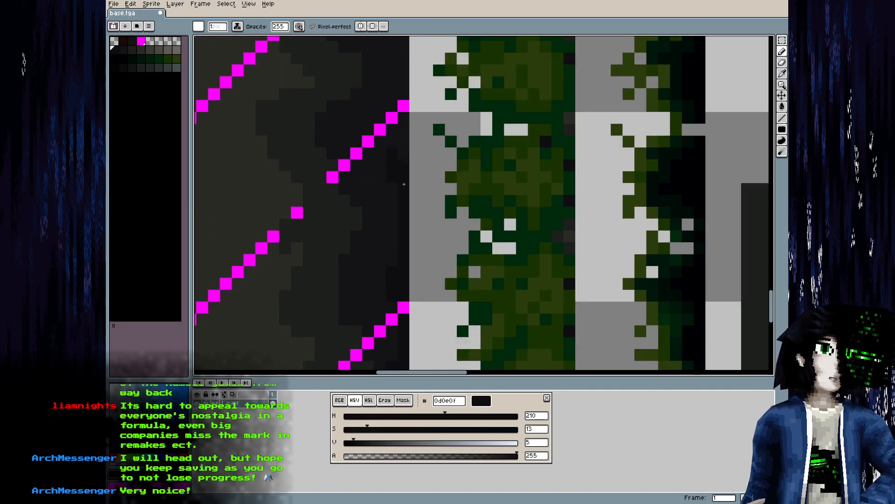
drag(404, 184, 396, 246)
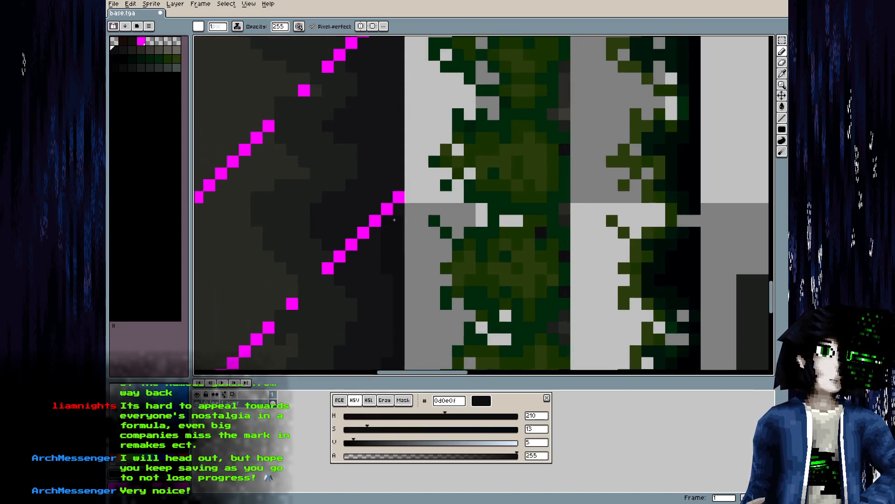
drag(398, 207, 403, 258)
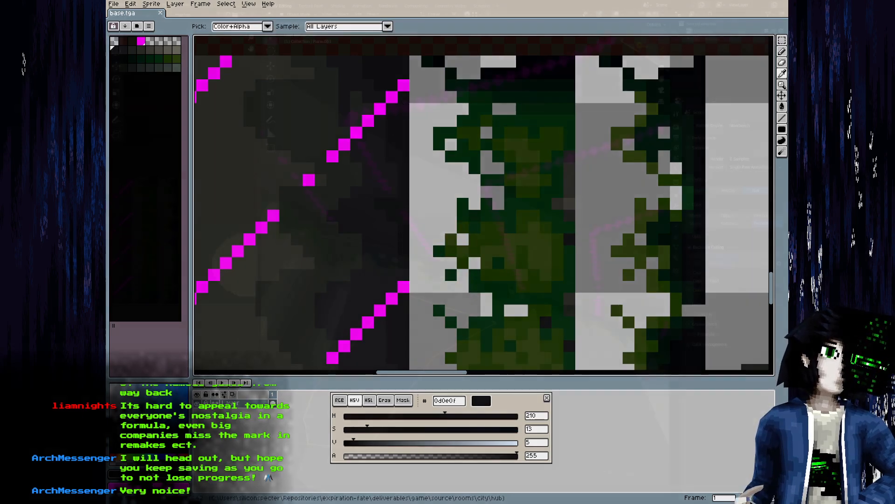
Switch to Blender and inspect the edge shadow along the striped underside beside the ivy
key(alt+Tab)
drag(368, 377, 429, 366)
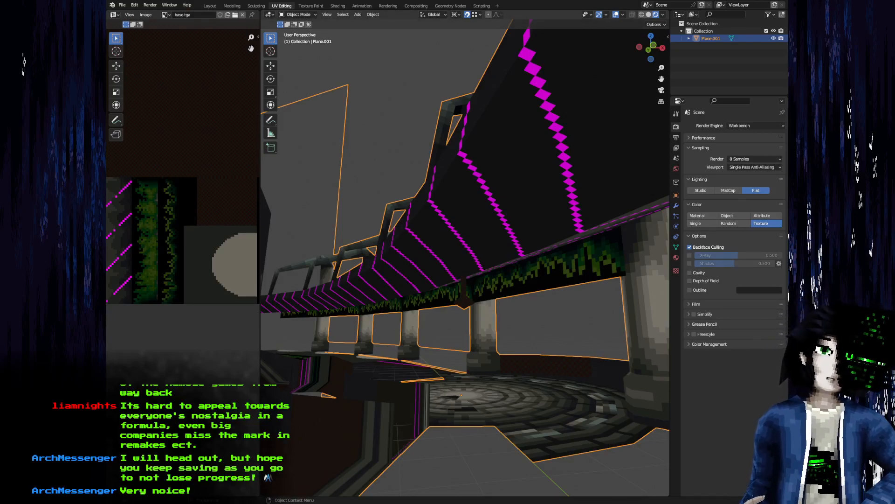
drag(513, 275, 480, 235)
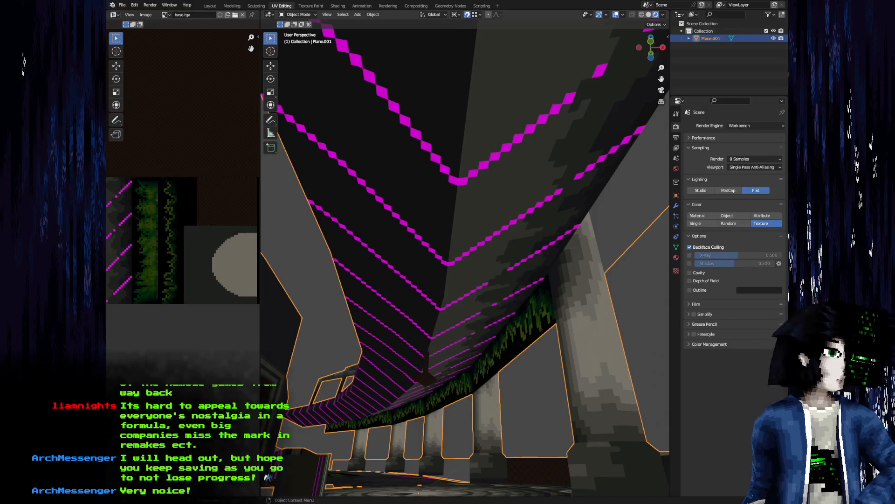
Darken the dark grey strip's top end in base.tga with graded #0d0e0f, #141417, #1c1f1b and #2a2b26 pixels, and save
key(alt+Tab)
drag(356, 191, 405, 262)
scroll(405, 262, up, 1)
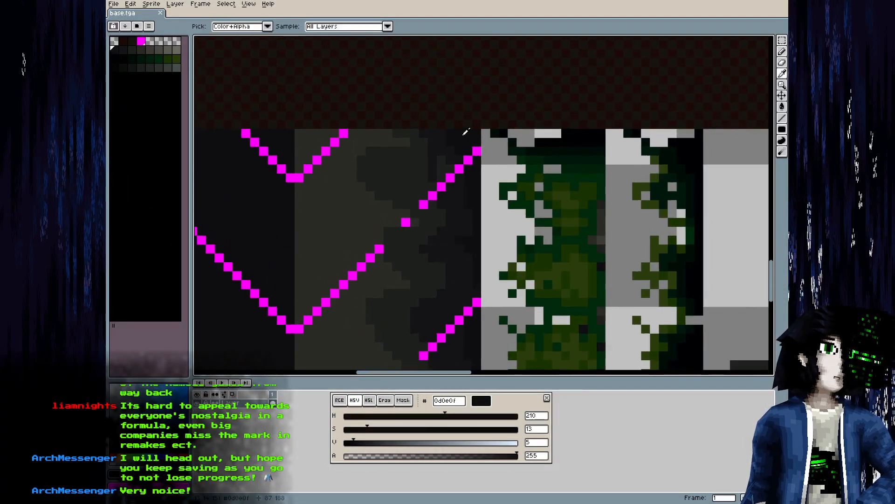
mouse_move(424, 141)
mouse_down()
mouse_move(378, 155)
mouse_move(369, 131)
mouse_move(380, 135)
mouse_move(375, 142)
mouse_move(409, 134)
mouse_up()
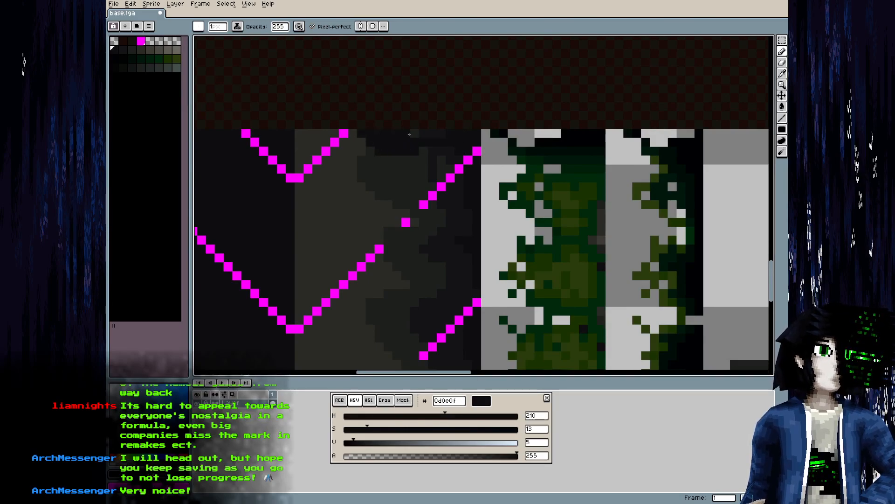
alt+click(437, 152)
mouse_move(396, 157)
mouse_down()
mouse_move(363, 166)
mouse_move(355, 154)
mouse_move(366, 155)
mouse_move(349, 154)
mouse_move(357, 141)
mouse_move(338, 153)
mouse_up()
alt+click(368, 150)
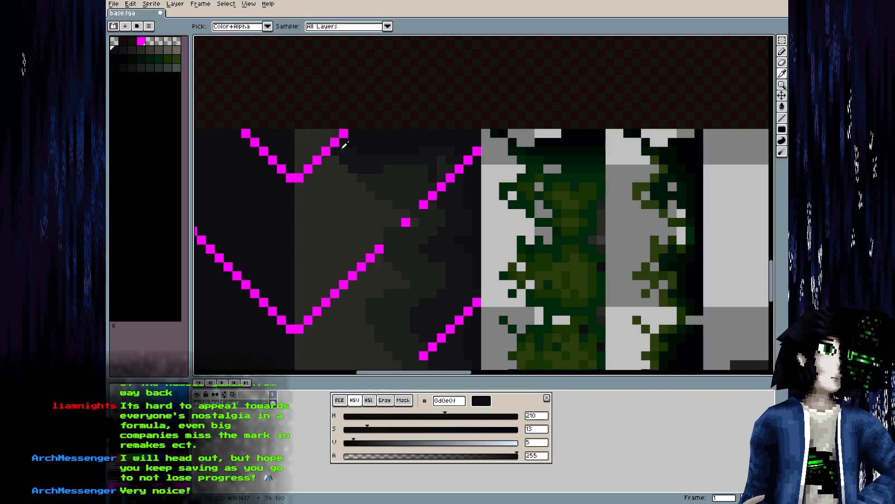
alt+click(326, 139)
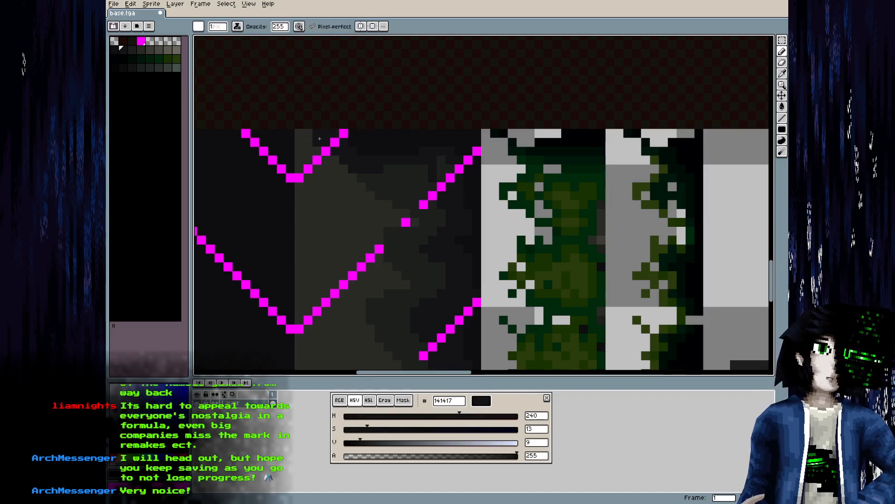
alt+click(385, 174)
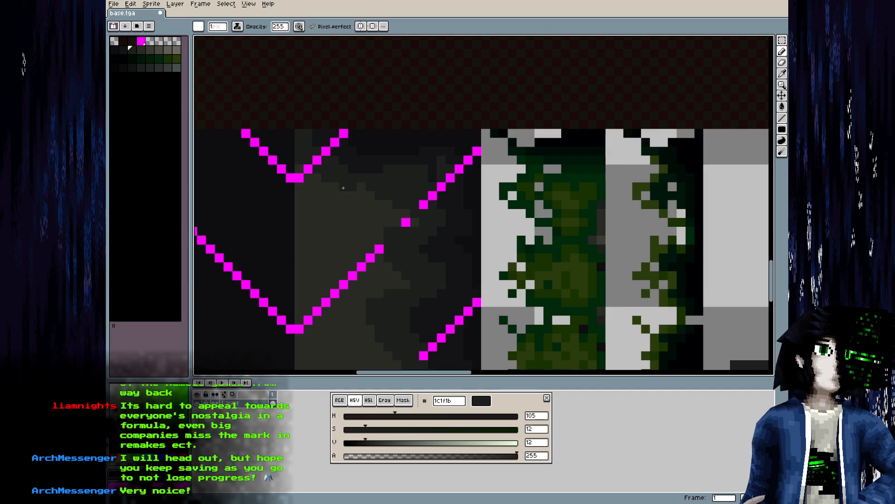
alt+click(392, 191)
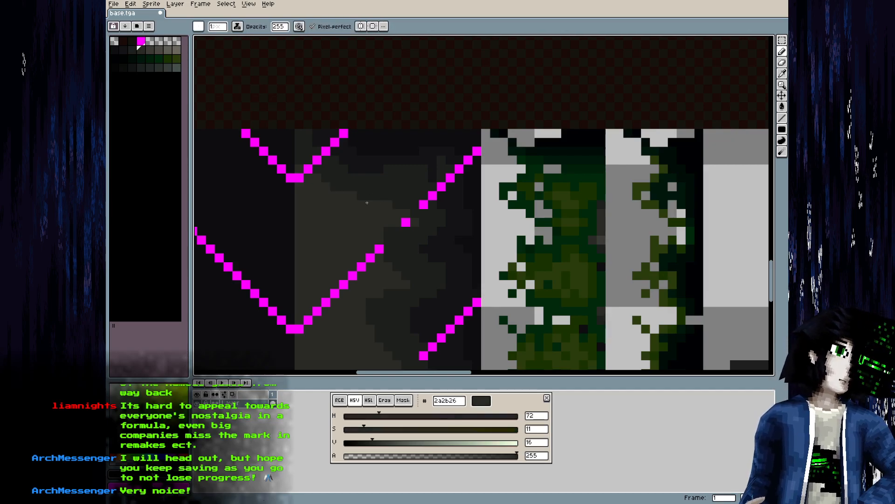
key(ctrl+s)
Check the strip's darkened end in the Blender scene
key(alt+Tab)
drag(358, 361, 421, 294)
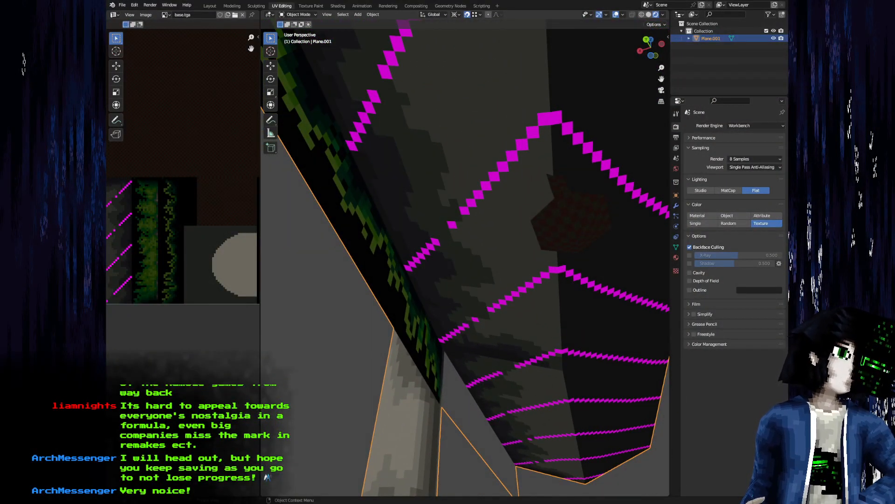
Extend the top-end shading to the chevrons' centre seam with #1c1f1b and #141417, and save base.tga
key(alt+Tab)
drag(300, 202, 329, 188)
click(303, 188)
click(324, 194)
click(317, 180)
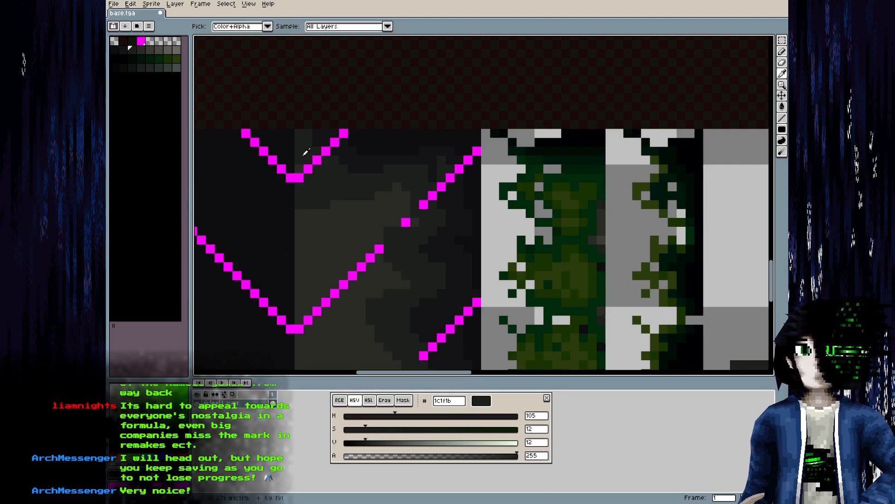
alt+click(360, 162)
drag(344, 178, 317, 177)
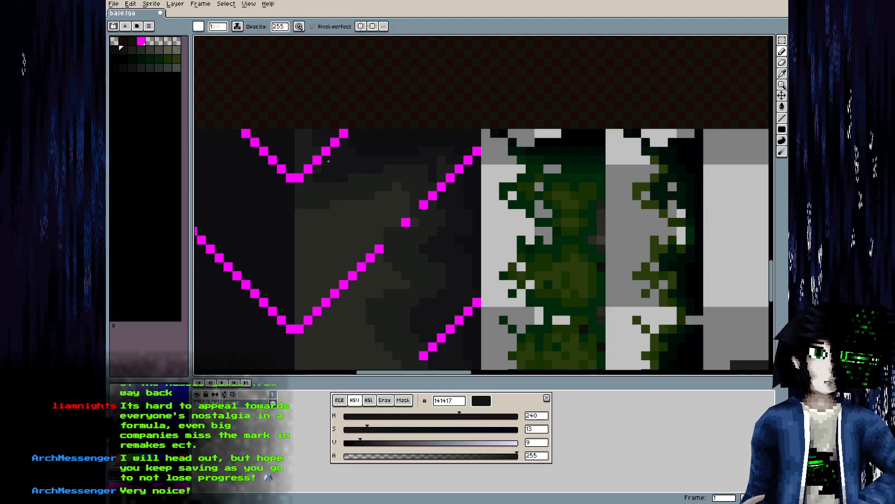
drag(300, 159, 301, 140)
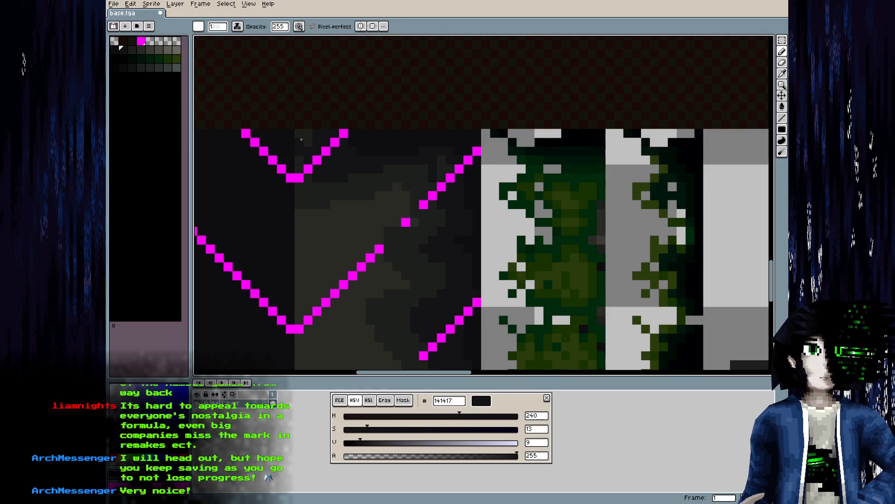
key(ctrl+s)
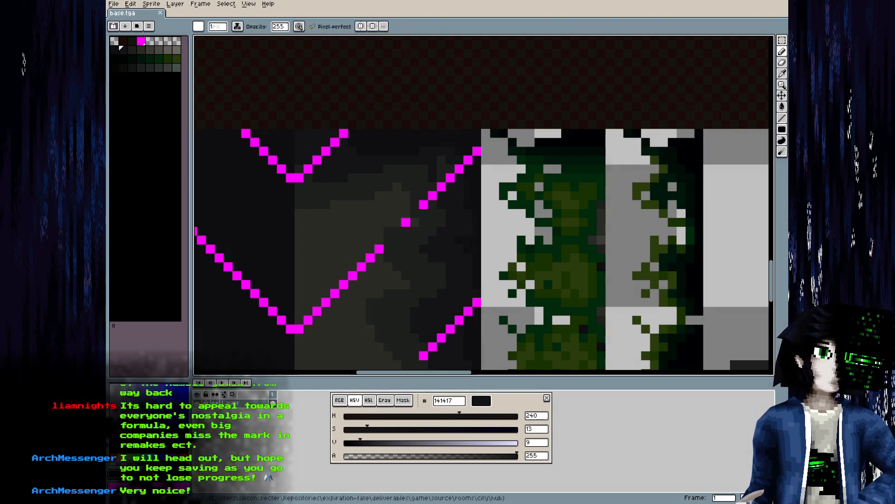
Inspect the shaded underside in Blender from several angles, including the joint between repeating texture sections
key(alt+Tab)
drag(444, 307, 609, 205)
drag(505, 273, 379, 356)
drag(438, 319, 421, 246)
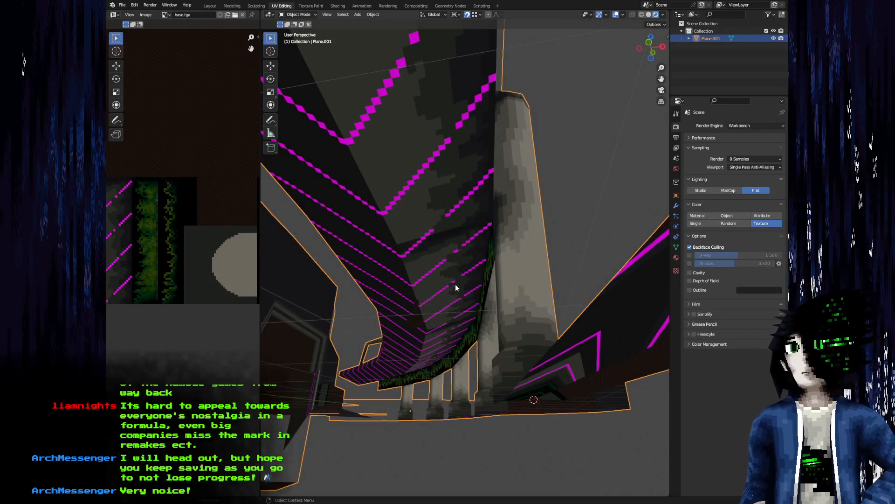
drag(476, 260, 472, 261)
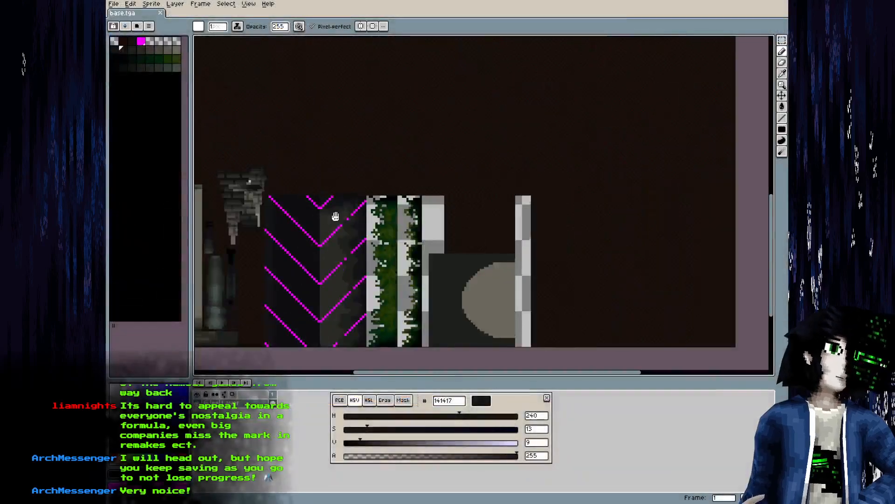
Copy the grey strip's shaded top section, paste it at the strip's bottom end and flip it vertically
scroll(321, 226, up, 3)
drag(367, 231, 347, 217)
scroll(421, 279, up, 2)
scroll(443, 233, down, 5)
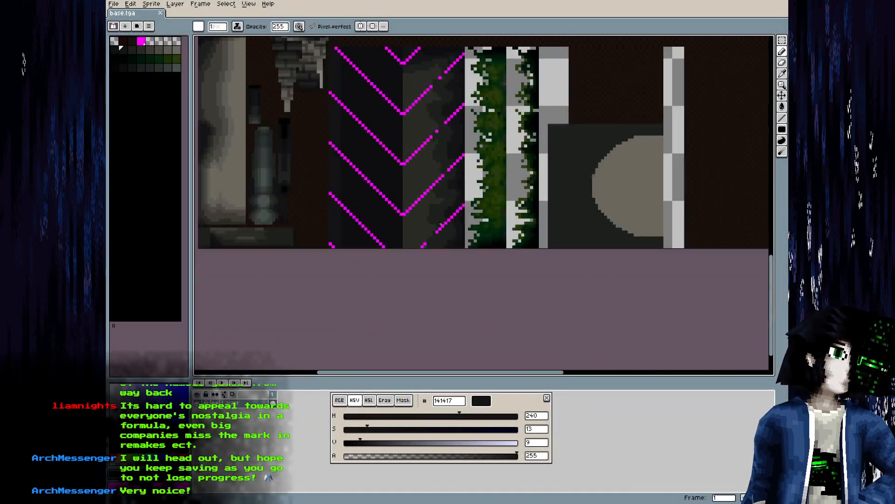
drag(413, 176, 401, 258)
scroll(390, 131, up, 3)
key(m)
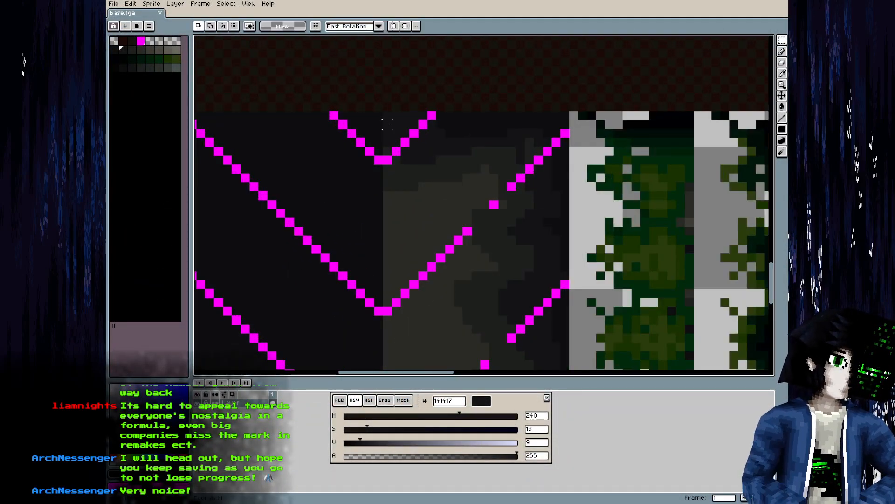
drag(387, 116, 569, 190)
key(ctrl+c)
scroll(522, 220, down, 4)
drag(476, 245, 477, 127)
scroll(496, 160, up, 2)
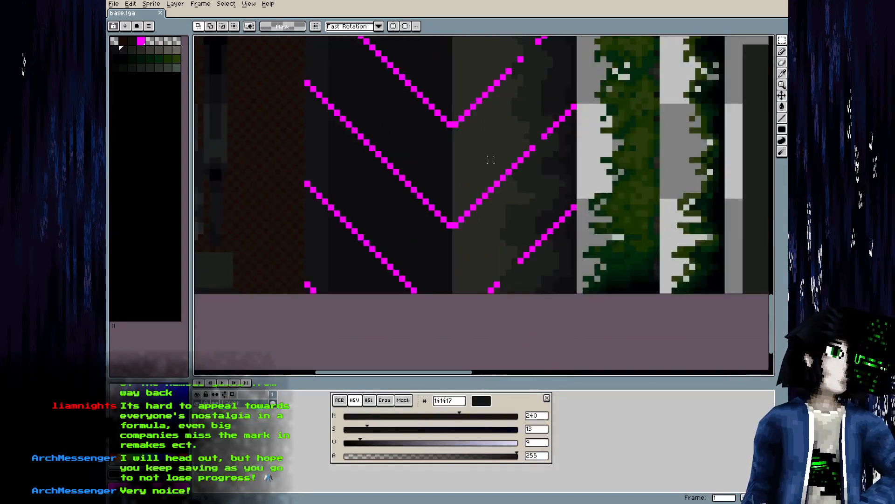
key(ctrl+v)
drag(504, 192, 505, 256)
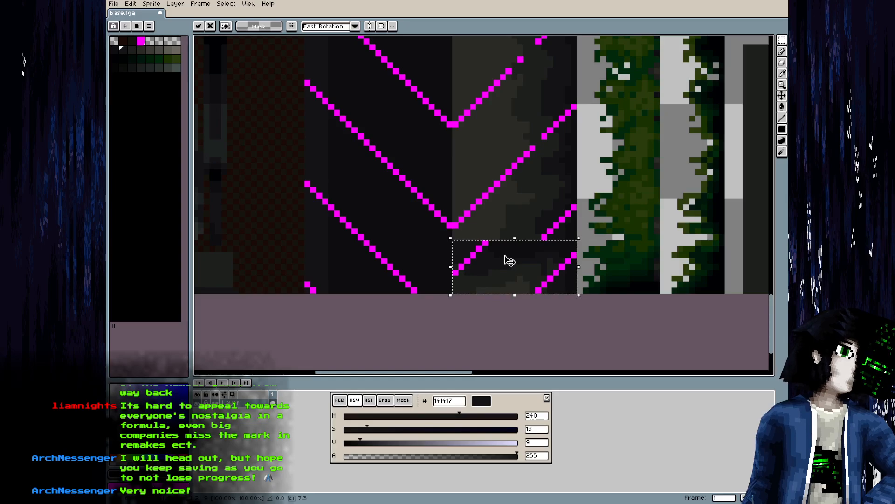
key(shift+v)
key(ctrl+d)
Paint out the flipped magenta pixels in the pasted section with the surrounding #1c1f1b, #141417 and #0d0e0f greys
key(b)
alt+click(480, 271)
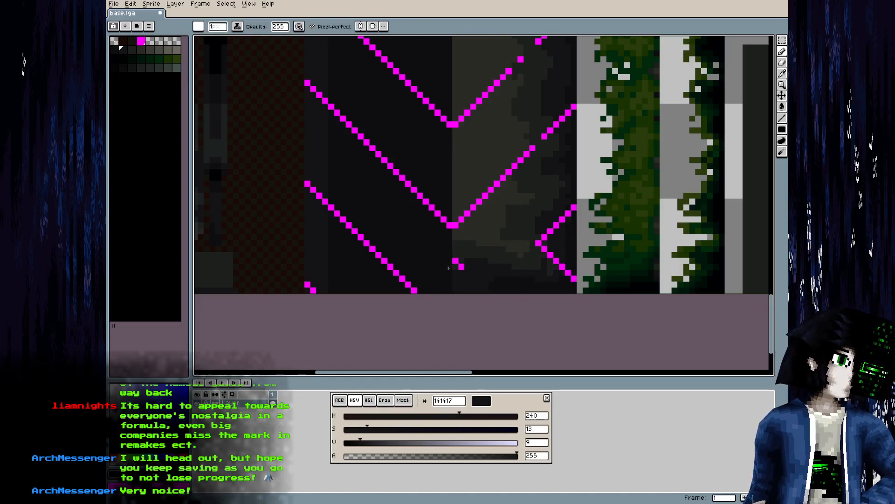
alt+click(462, 256)
click(456, 261)
click(544, 248)
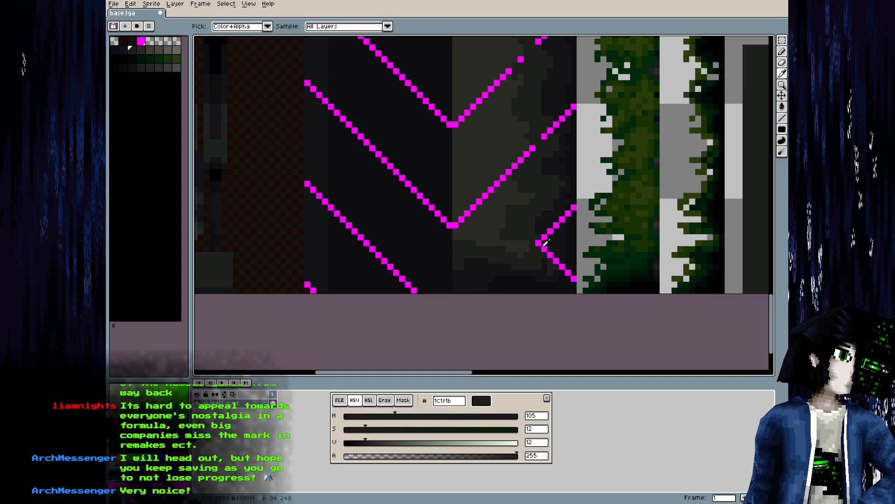
alt+click(558, 250)
click(556, 261)
click(562, 267)
alt+click(573, 264)
click(567, 272)
click(573, 279)
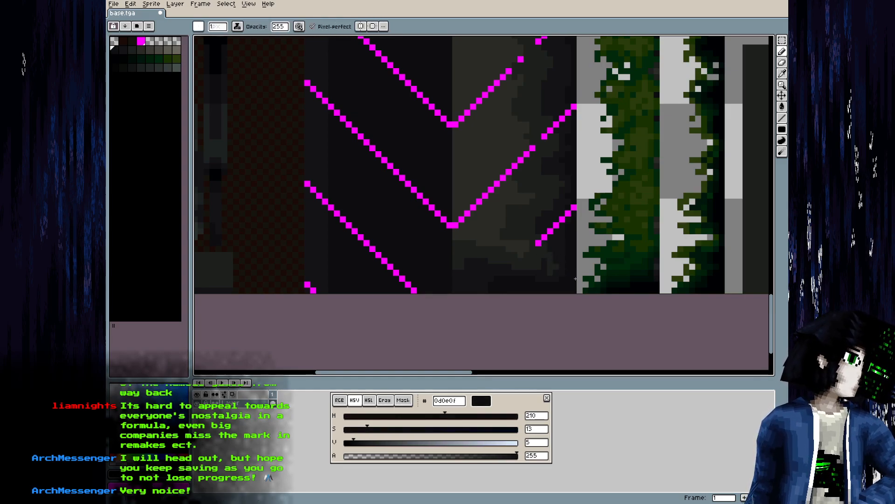
Redraw the missing magenta diagonal down to the strip's bottom edge and check the reloaded texture in Blender
alt+click(538, 242)
drag(539, 243, 489, 292)
key(alt+Tab)
key(alt+r)
drag(361, 281, 378, 275)
Round off the grey strip's shading near the centre seam at both its top and bottom ends with #1c1f1b and #141417
key(alt+Tab)
mouse_move(437, 215)
mouse_down()
mouse_move(416, 258)
mouse_move(430, 235)
mouse_move(420, 191)
mouse_up()
scroll(424, 245, up, 1)
alt+click(408, 117)
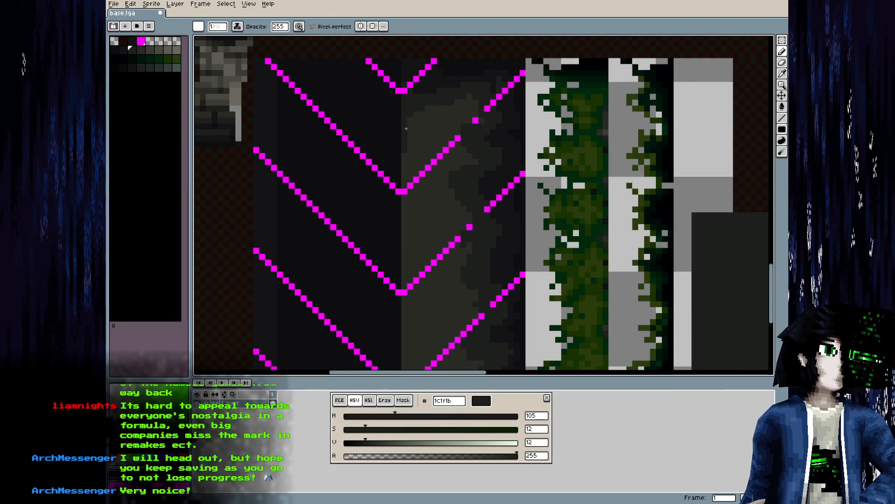
alt+click(424, 90)
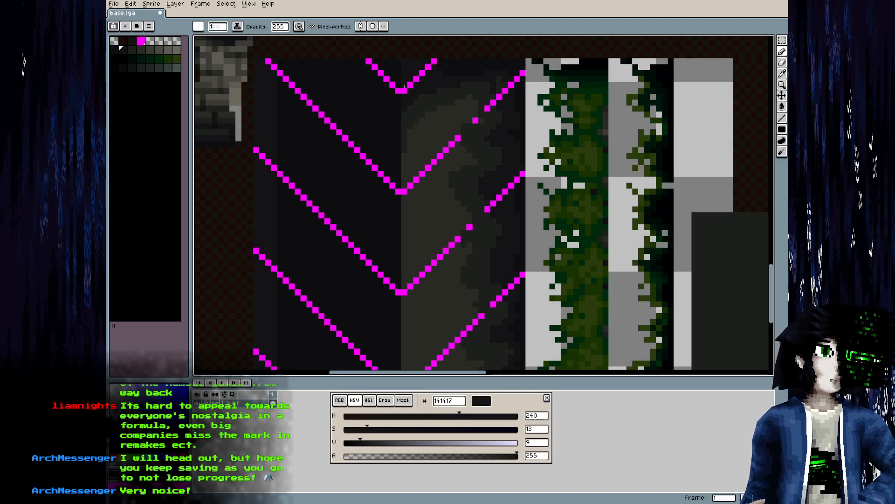
scroll(404, 148, down, 2)
alt+click(405, 311)
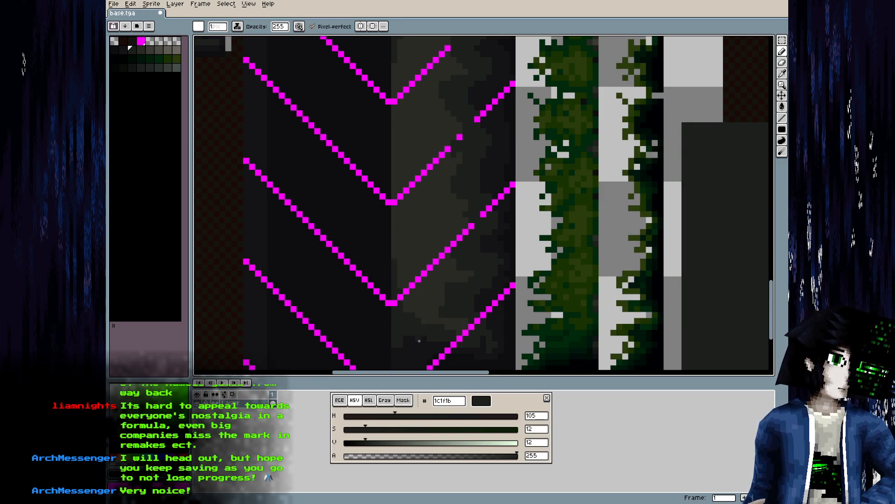
alt+click(400, 343)
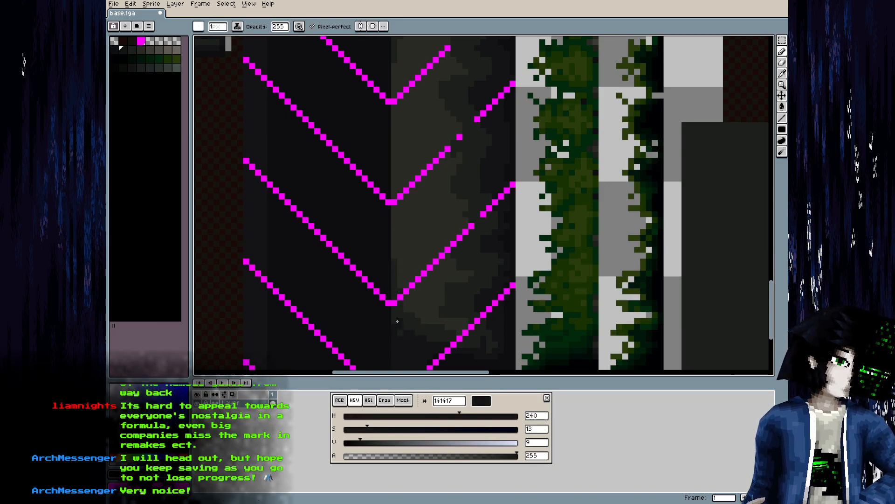
Inspect the rounded shading on the underside in Blender
key(alt+Tab)
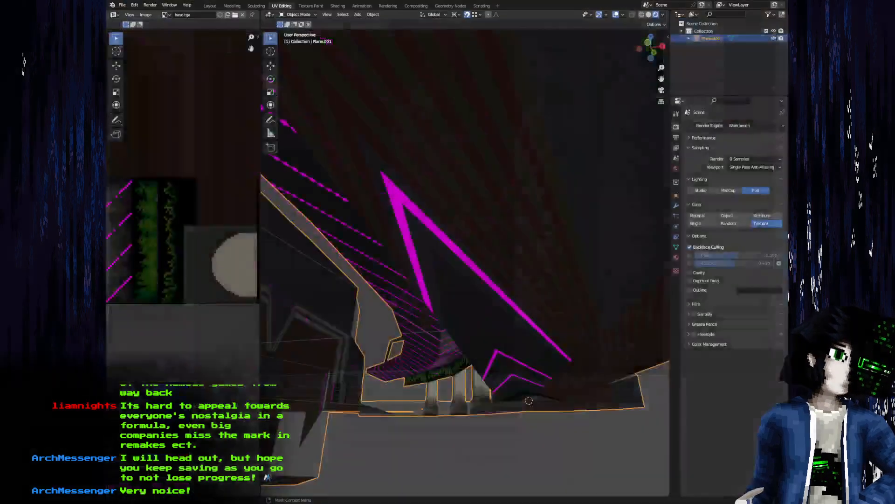
drag(363, 358, 393, 365)
scroll(393, 365, down, 3)
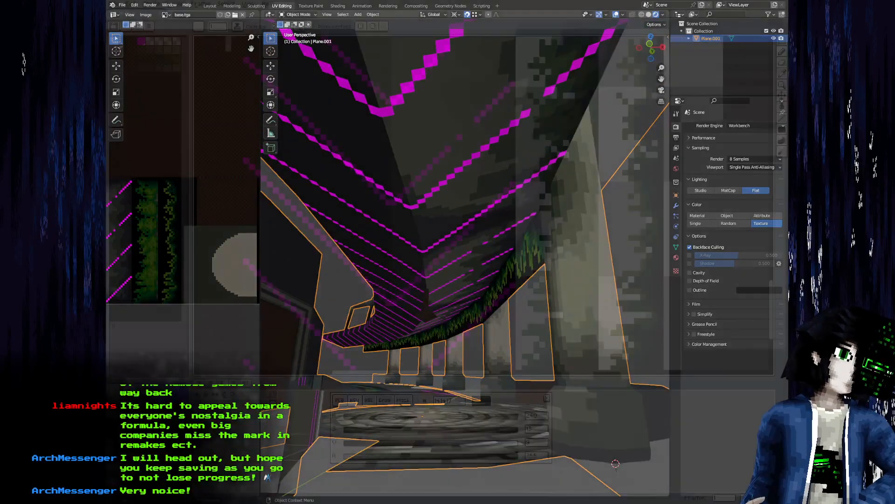
Add #141417 shading on the black half of the chevron panel along its centre seam, and save base.tga
key(alt+Tab)
alt+click(381, 250)
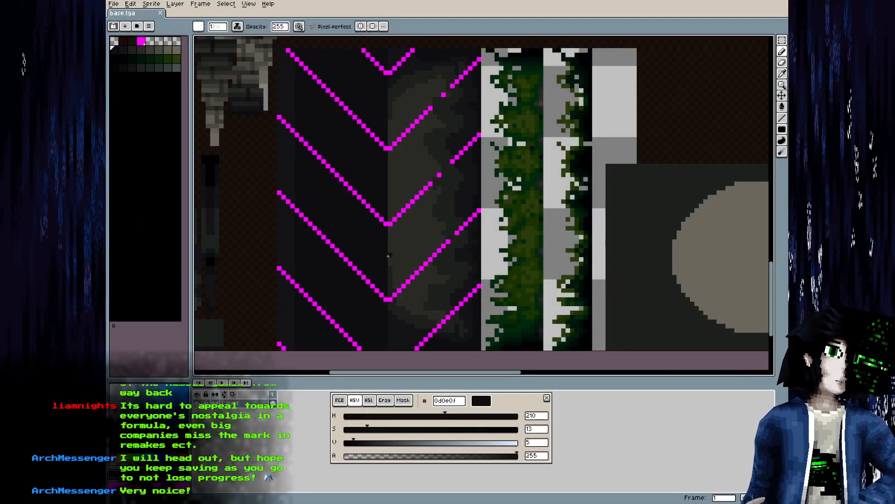
alt+click(384, 243)
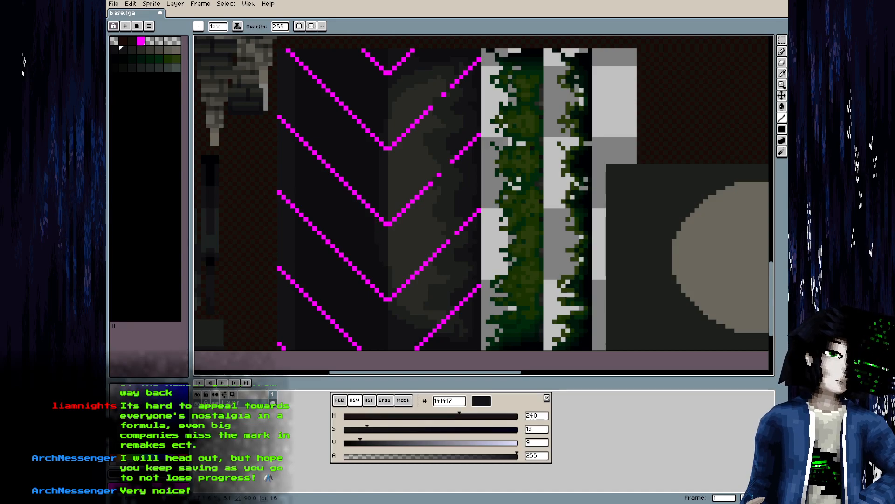
key(ctrl+s)
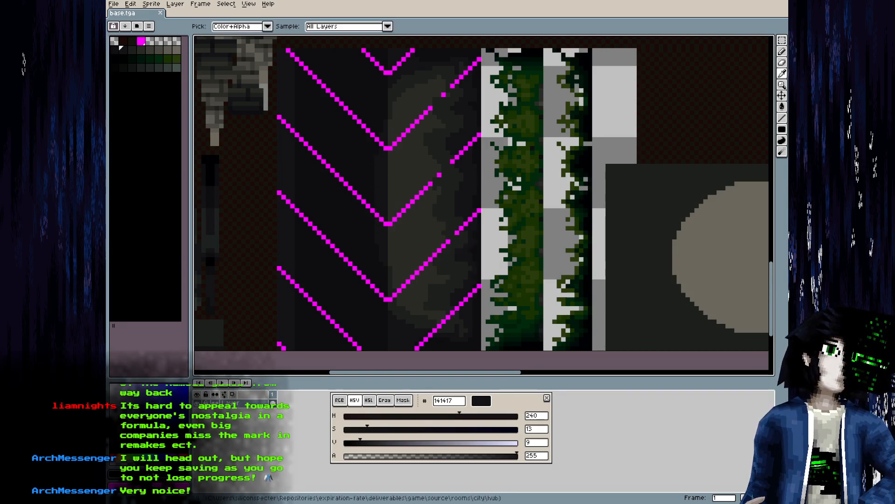
Check the underside in Blender and extend the #2a2b26 highlight across the chevron panel's centre seam onto the black half
key(alt+Tab)
drag(298, 396, 405, 289)
key(alt+Tab)
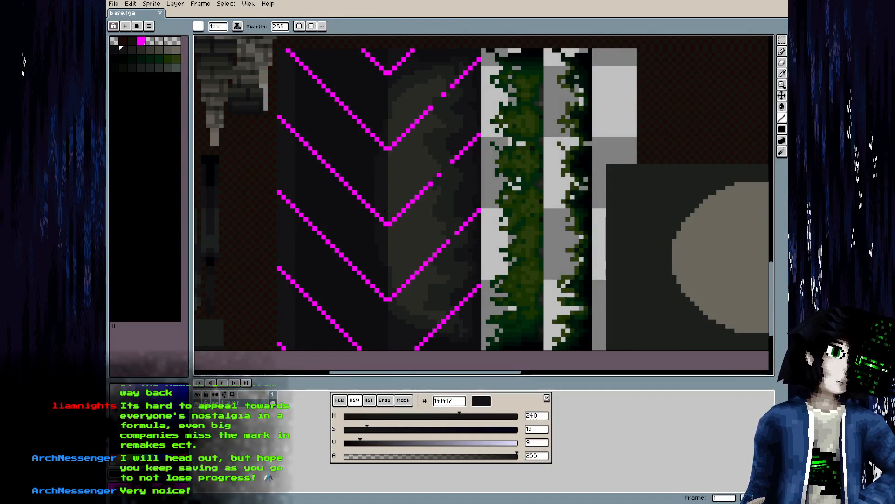
alt+click(387, 204)
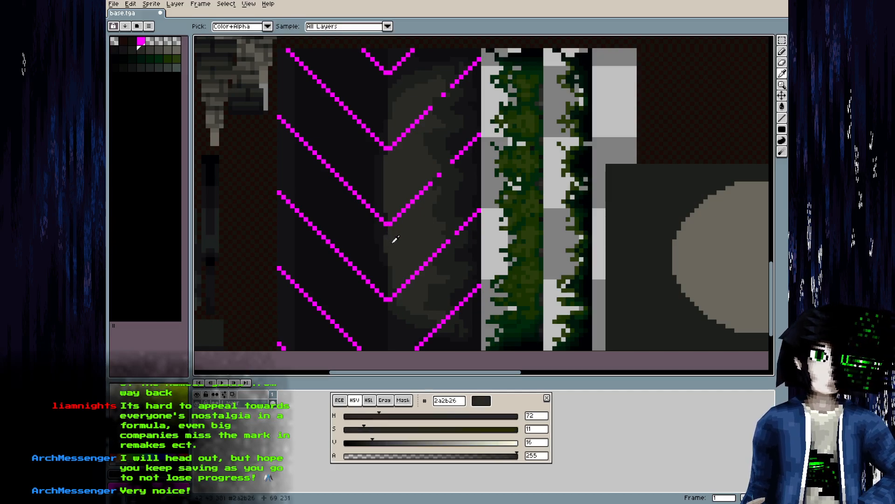
Blend the extended highlight into the black half along the seam with #1c1f1b and #141417, save base.tga and check it in Blender
click(131, 50)
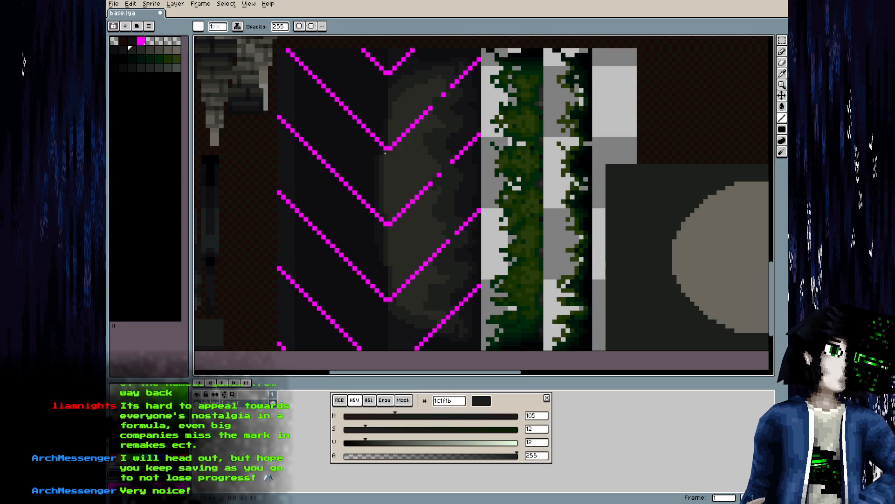
scroll(396, 280, up, 1)
alt+click(372, 189)
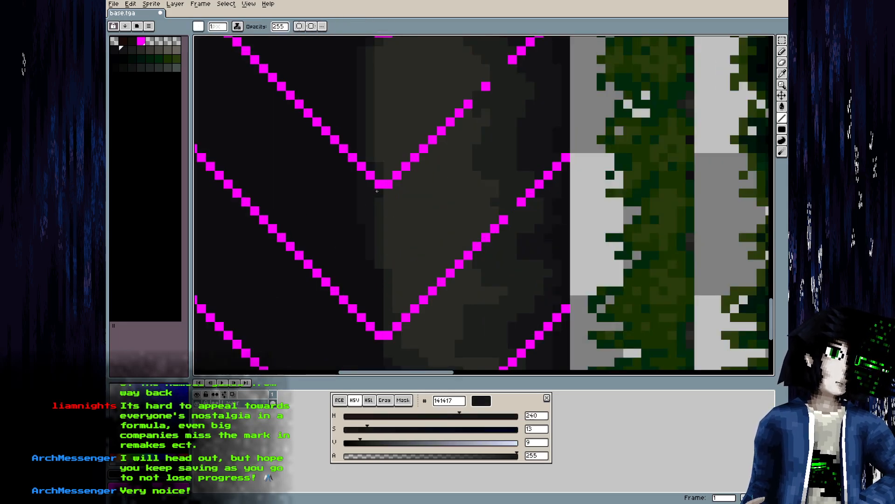
alt+click(380, 204)
click(380, 193)
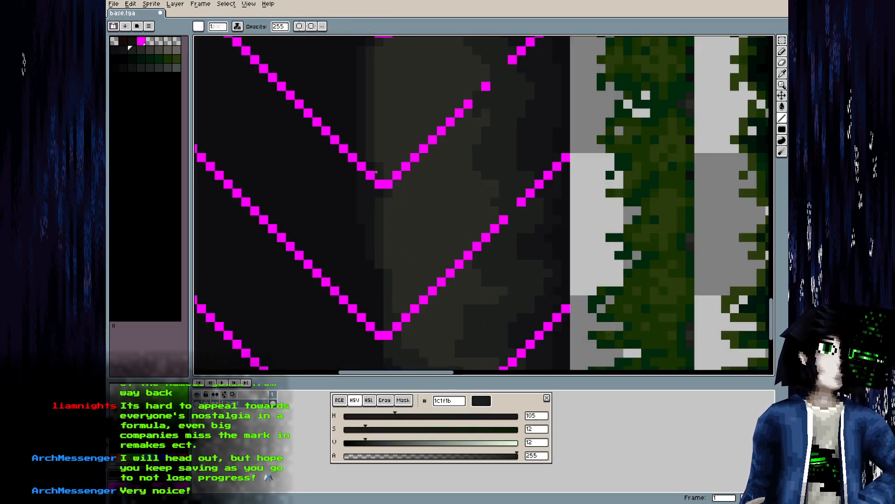
mouse_move(379, 269)
mouse_down()
mouse_move(379, 312)
mouse_move(388, 272)
mouse_up()
alt+click(396, 305)
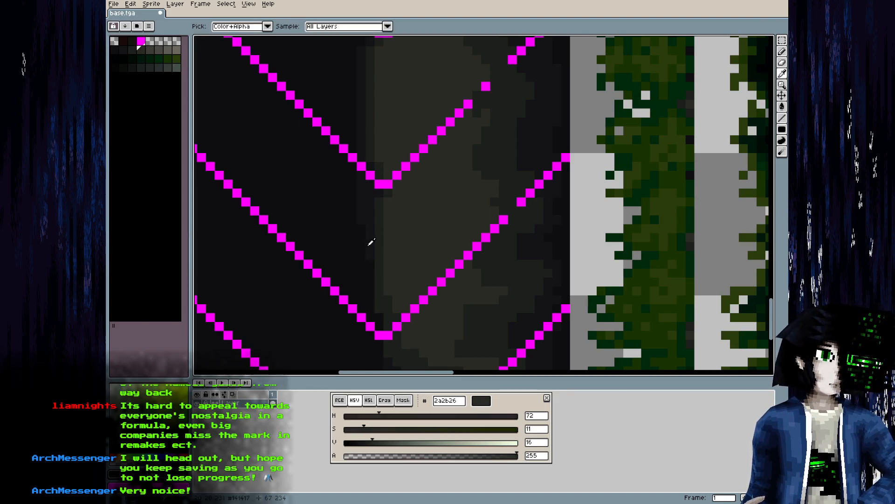
alt+click(369, 247)
key(ctrl+s)
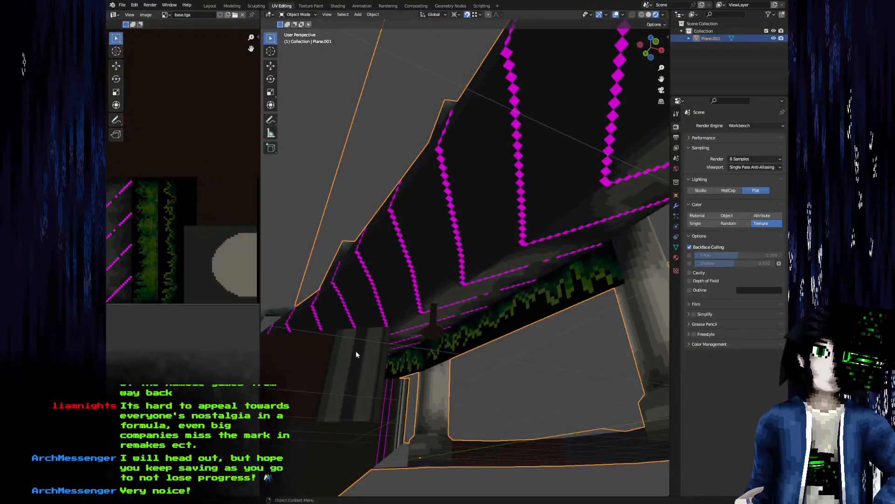
mouse_move(356, 352)
mouse_down()
mouse_move(400, 335)
mouse_move(347, 362)
mouse_move(368, 354)
mouse_up()
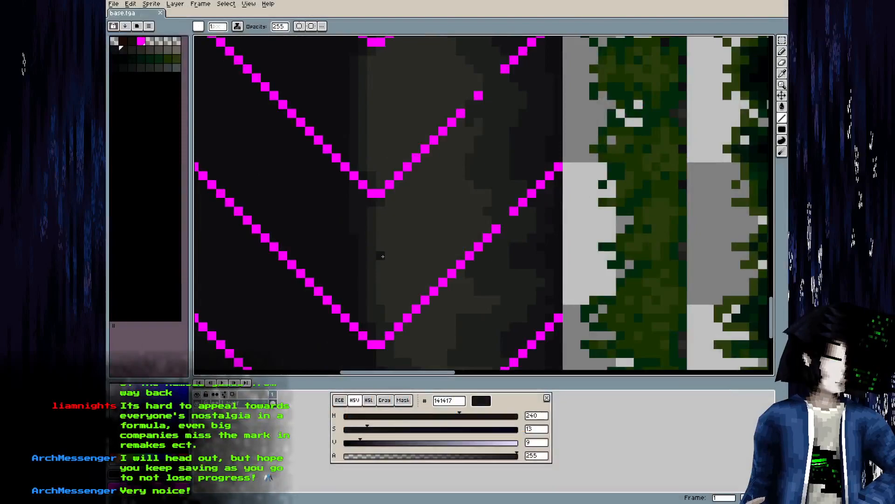
Adjust the seam shading sections between the chevron points, fill the leftover dark gaps with #0d0e0f, and save base.tga
key(m)
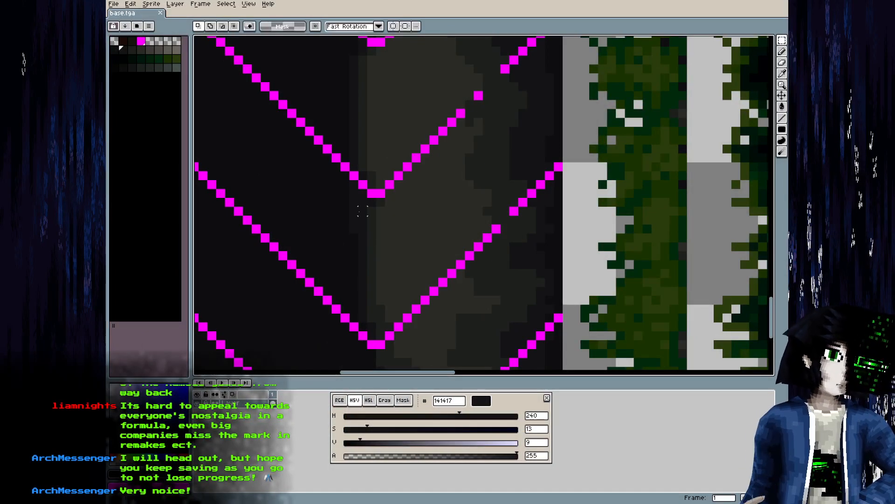
mouse_move(354, 202)
mouse_down()
mouse_move(381, 309)
mouse_move(372, 318)
mouse_move(380, 317)
mouse_move(372, 295)
mouse_up()
key(ctrl+d)
key(g)
alt+click(345, 274)
click(353, 274)
drag(351, 253, 344, 354)
key(m)
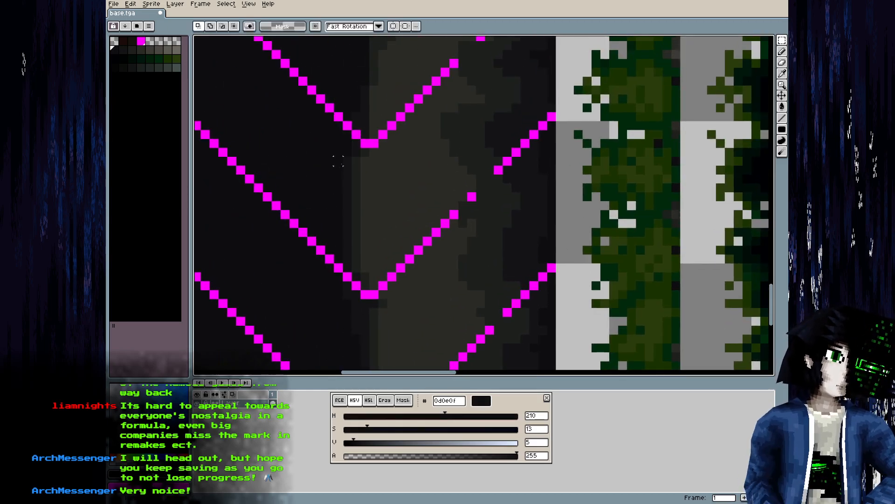
drag(347, 151, 353, 271)
alt+click(356, 250)
key(g)
click(348, 235)
key(ctrl+s)
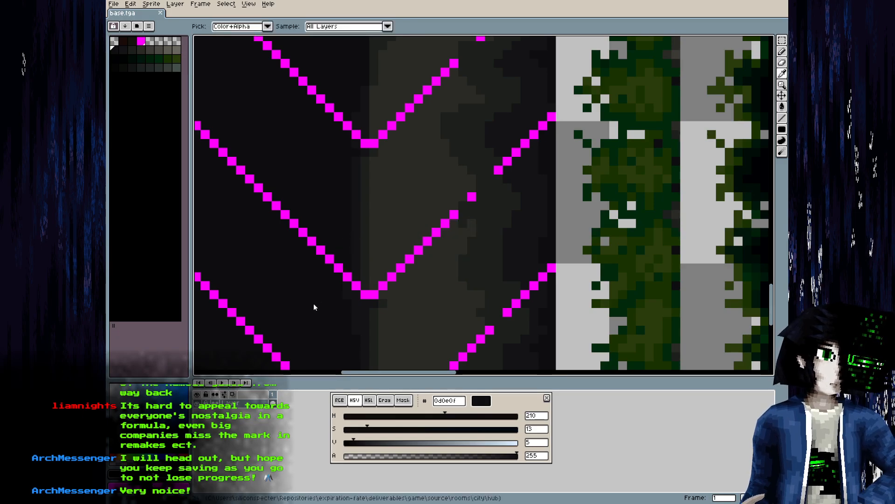
key(alt+Tab)
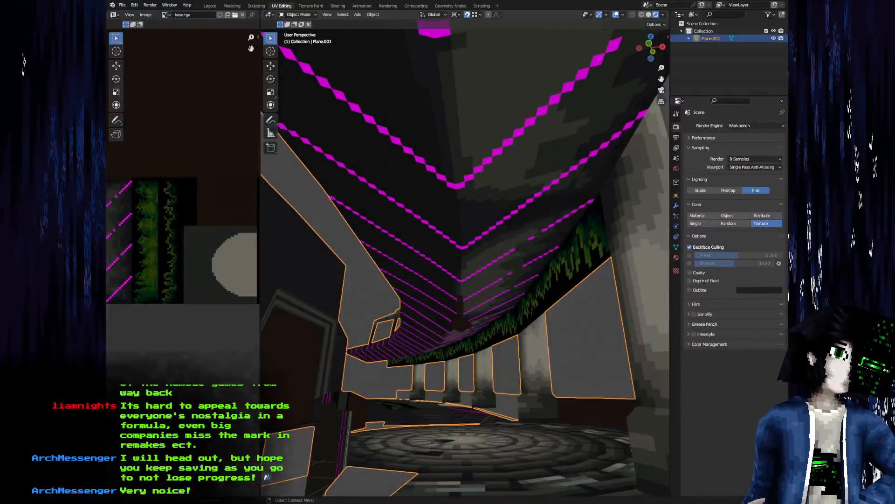
Shift the next seam shading sections one pixel right and fill the remaining strips on the black side with #0d0e0f
key(alt+Tab)
drag(399, 179, 396, 238)
key(m)
drag(360, 112, 383, 241)
key(Right)
scroll(373, 202, down, 3)
drag(378, 133, 384, 274)
key(ctrl+d)
alt+click(355, 274)
key(g)
click(367, 276)
drag(356, 231, 346, 280)
click(349, 175)
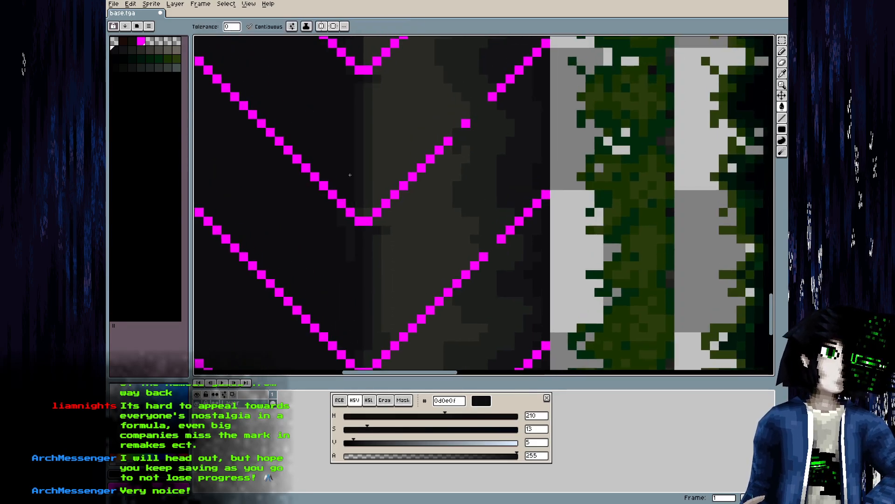
Touch up the seam shading beneath the chevron point with #141417 and #0d0e0f, then inspect the panel in Blender
key(alt)
alt+click(356, 243)
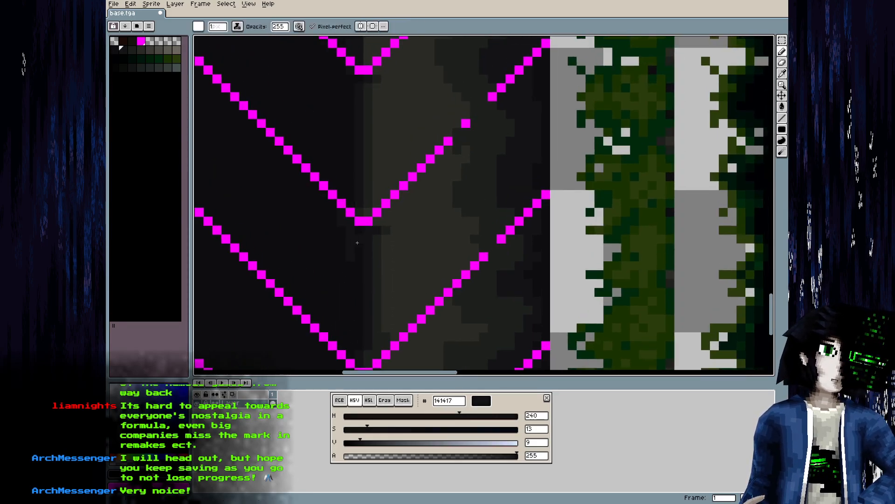
alt+click(349, 256)
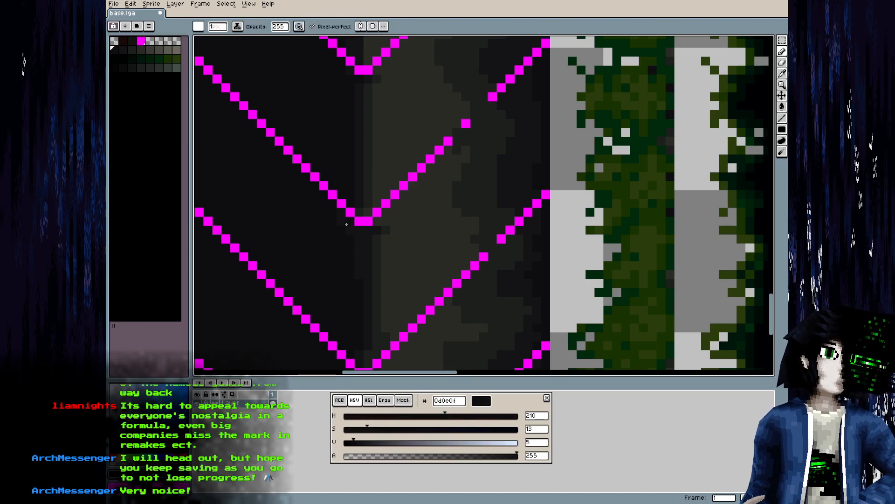
drag(345, 206, 346, 245)
key(alt+Tab)
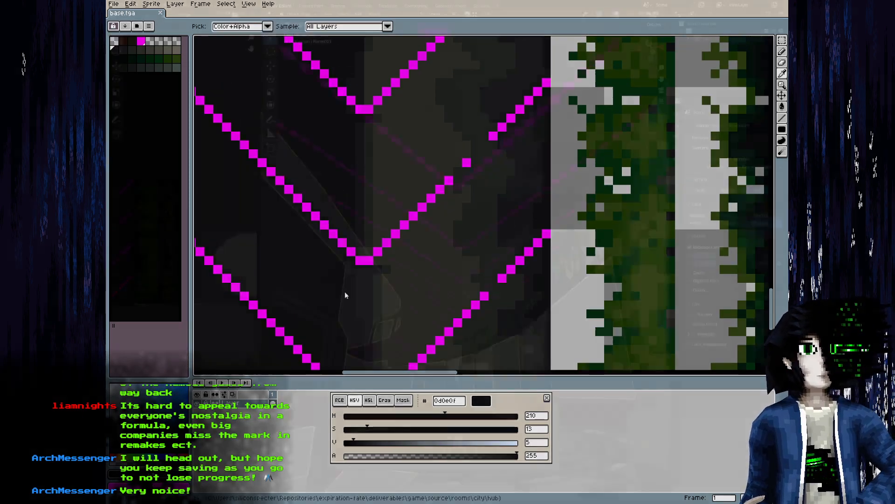
drag(379, 319, 399, 313)
Select the whole chevron panel, replace its magenta #ff00ff with #0d0e0f, save base.tga and inspect the dark lines in Blender
key(alt+Tab)
scroll(408, 255, down, 3)
drag(408, 250, 411, 233)
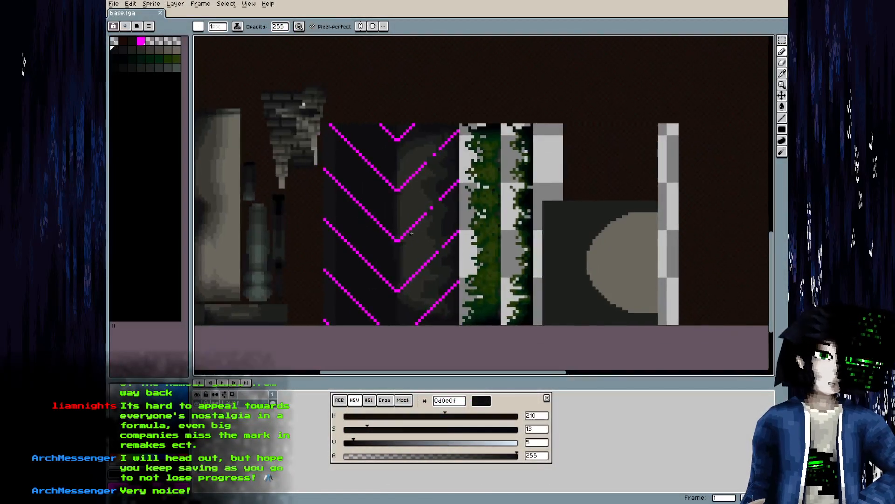
key(m)
drag(324, 125, 460, 325)
scroll(452, 322, up, 4)
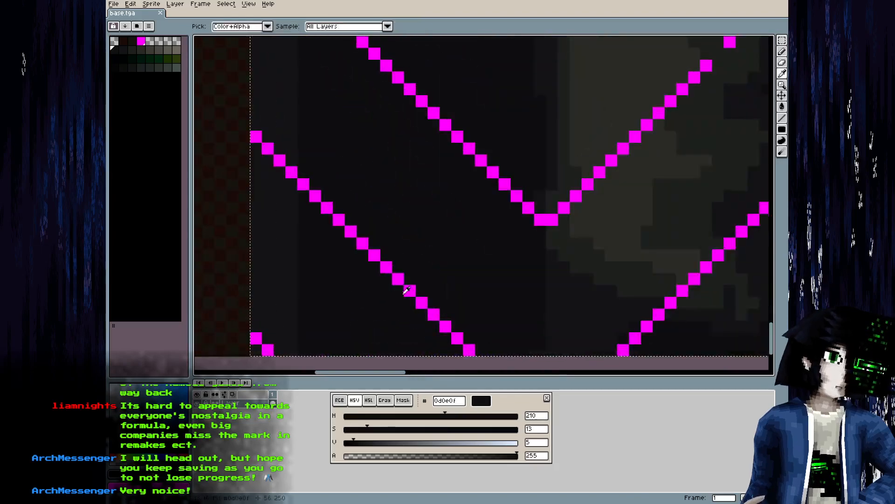
alt+click(410, 289)
right_click(116, 51)
drag(491, 183, 435, 208)
key(shift+r)
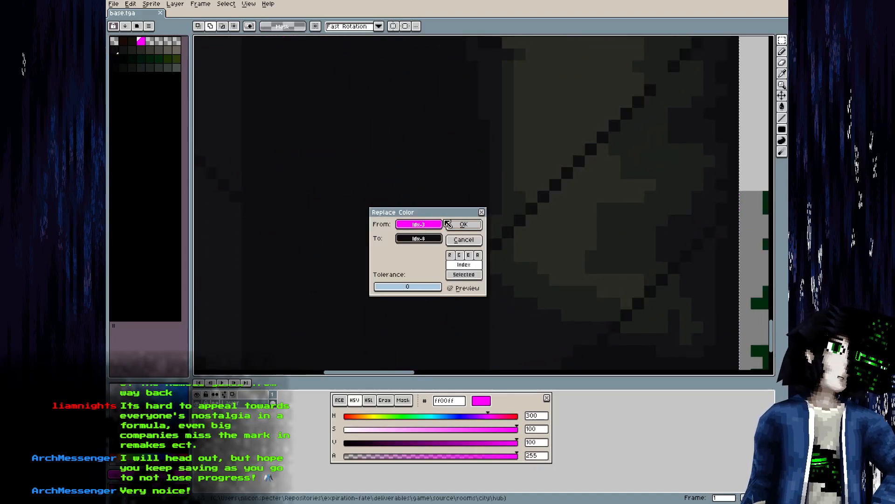
click(450, 224)
key(ctrl+s)
key(alt+Tab)
drag(373, 375, 503, 360)
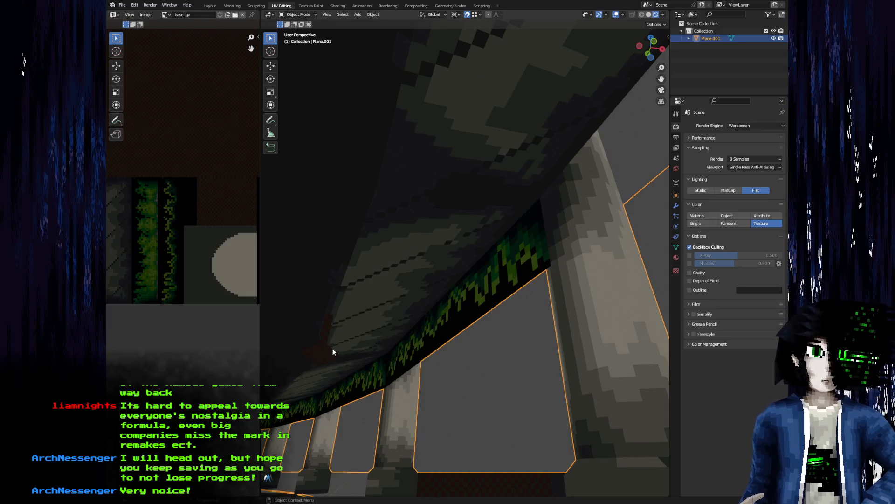
mouse_move(385, 362)
mouse_down()
mouse_move(373, 368)
mouse_move(401, 362)
mouse_move(410, 348)
mouse_move(387, 368)
mouse_up()
Deselect the panel and round the light pillar texture's left-side shading with a #5e5c53 outline and fill
key(alt+Tab)
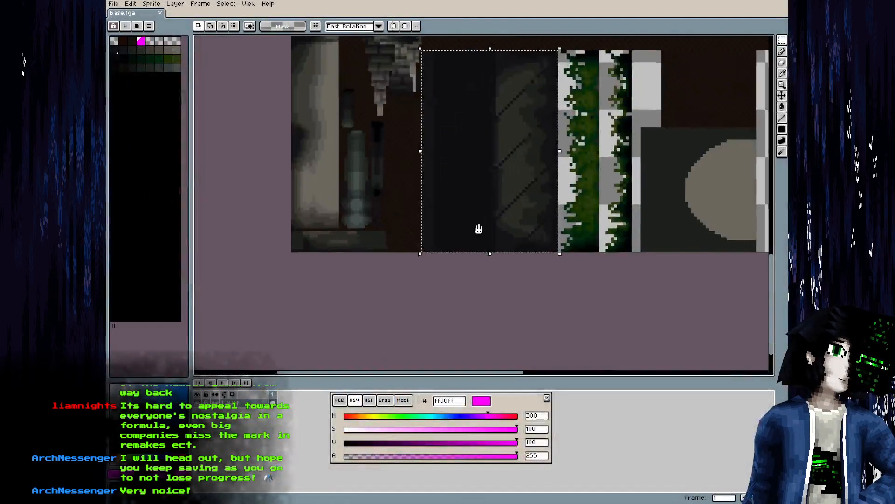
drag(490, 226, 419, 322)
key(ctrl+d)
drag(301, 297, 437, 253)
scroll(390, 253, up, 4)
alt+click(367, 246)
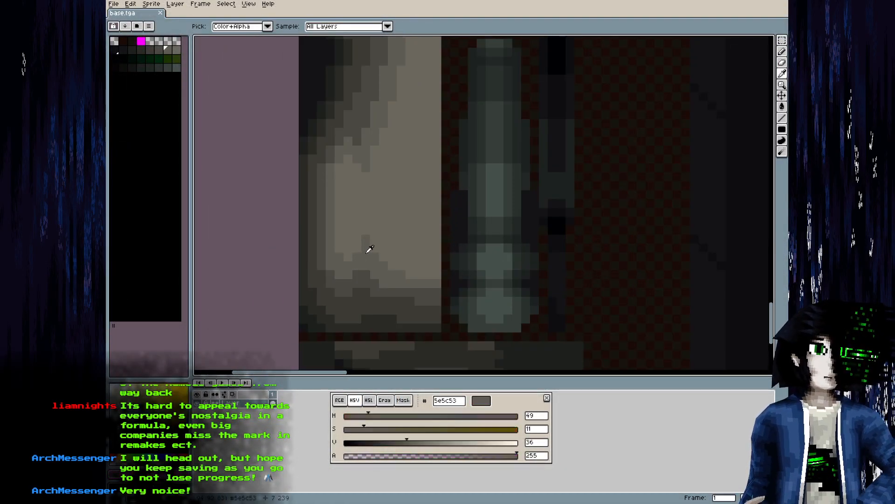
key(b)
click(359, 173)
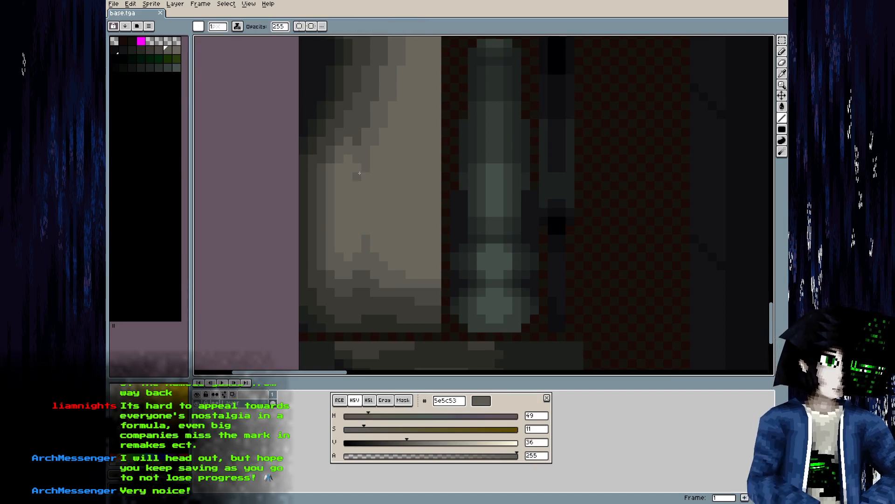
shift+click(358, 230)
key(alt+Tab)
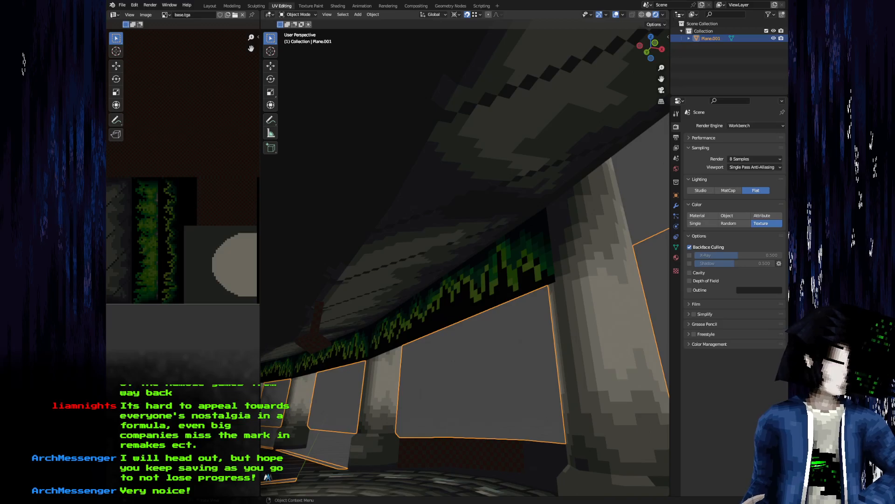
key(alt+Tab)
key(g)
click(344, 247)
Add a curved #4a4841 shading band outside the pillar's mid-grey band and fill it in
alt+click(361, 282)
key(b)
mouse_move(357, 256)
mouse_down()
mouse_move(339, 231)
mouse_move(340, 183)
mouse_up()
key(l)
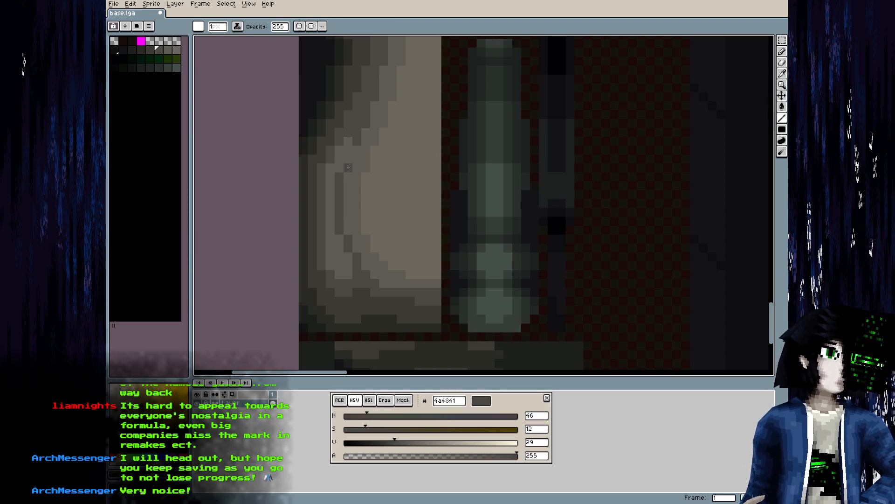
key(g)
click(339, 158)
Curve the pillar's #3b3a34 shading band around its lower-left side, save base.tga and check the pillars in Blender
alt+click(338, 302)
key(b)
drag(327, 248, 322, 193)
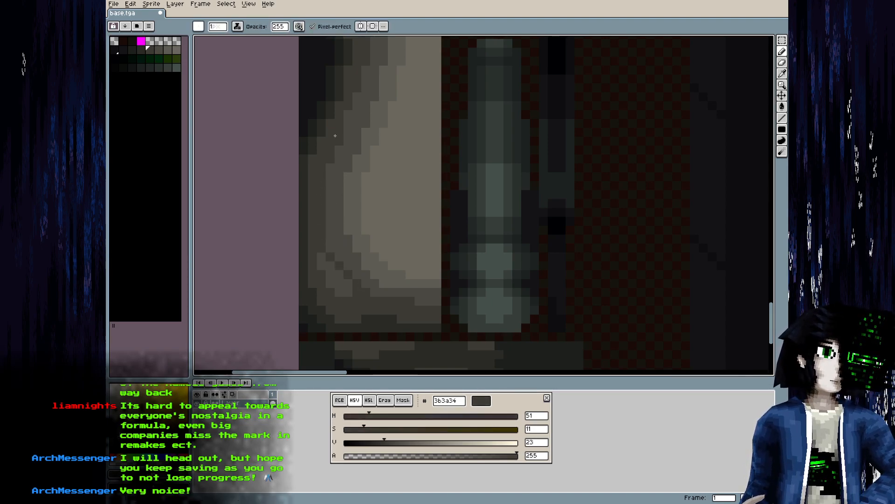
drag(328, 226, 333, 252)
drag(348, 300, 342, 283)
alt+click(342, 208)
click(331, 230)
key(ctrl+s)
key(alt+Tab)
drag(389, 358, 365, 362)
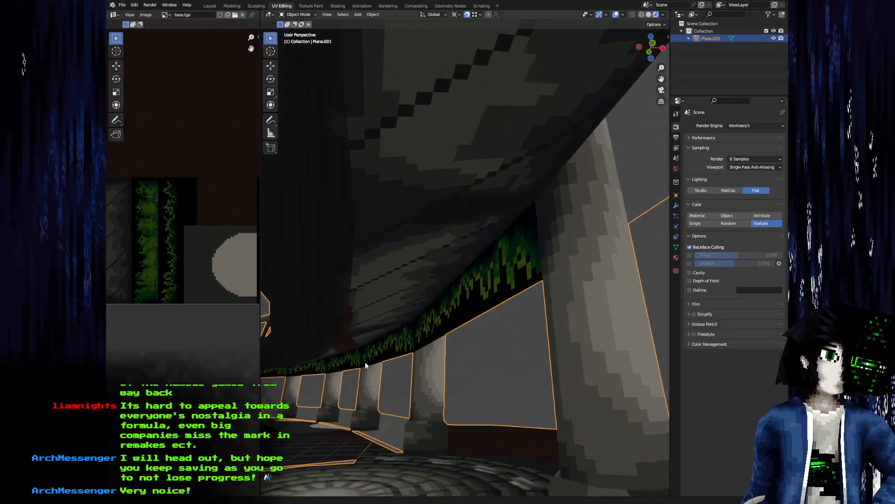
scroll(365, 364, down, 3)
Round the darker outer shading along the pillar's left edge and bottom corner, fill it, save base.tga and review it in Blender
key(alt+Tab)
alt+click(382, 316)
mouse_move(366, 310)
mouse_down()
mouse_move(340, 300)
mouse_move(314, 264)
mouse_up()
drag(316, 154, 310, 177)
key(g)
click(336, 308)
key(ctrl+s)
key(alt+Tab)
drag(400, 382, 461, 376)
Darken the pillar's lower-left corner with #1c1f1b and #141417, save base.tga and inspect the pillars in Blender
key(alt+Tab)
alt+click(344, 305)
key(b)
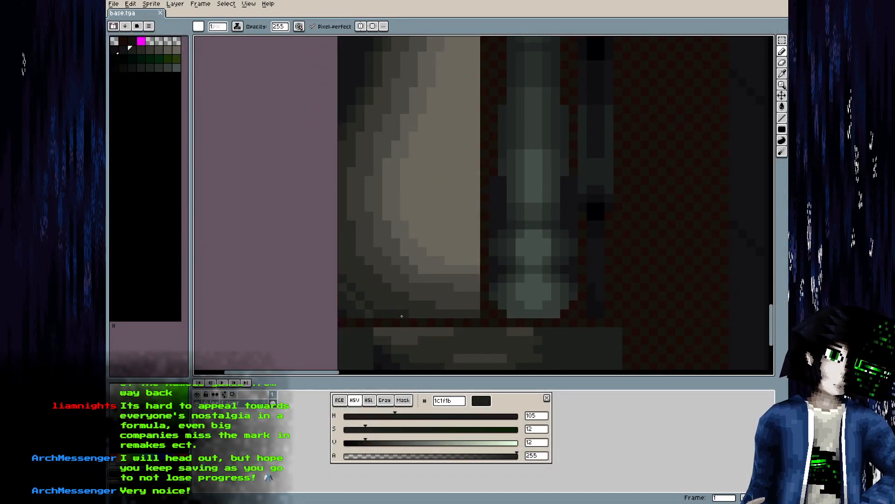
alt+click(343, 299)
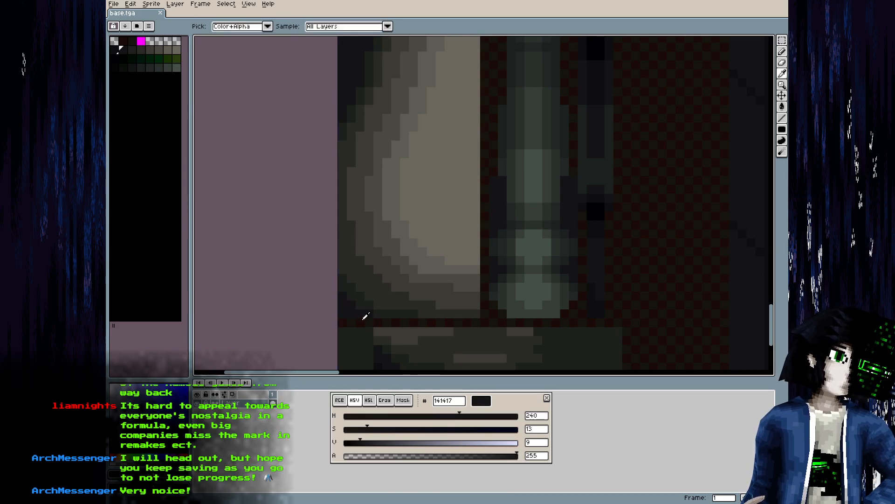
key(alt+Tab)
mouse_move(412, 346)
mouse_down()
mouse_move(391, 340)
mouse_move(483, 329)
mouse_move(470, 288)
mouse_up()
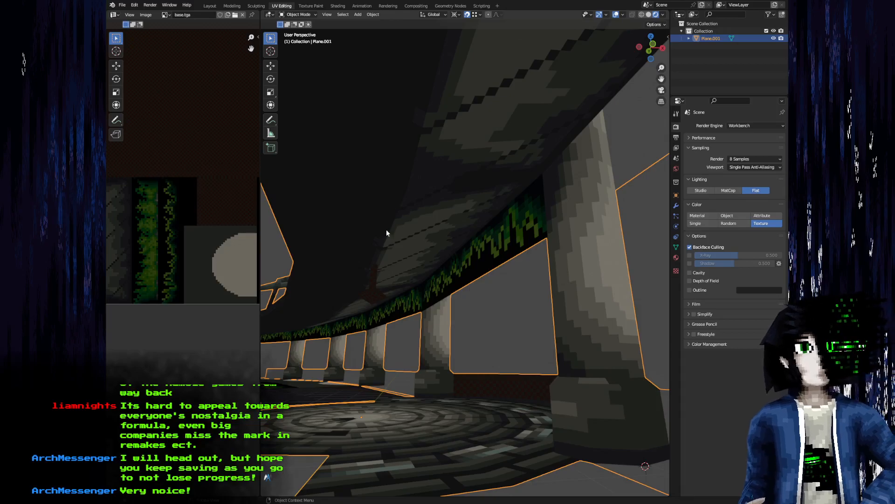
Switch to Aseprite and draw a diagonal #141417 groove line across the dark panel from the chevron's upper tip to the left strip
key(alt+Tab)
scroll(379, 227, down, 4)
drag(429, 205, 393, 212)
scroll(474, 220, up, 4)
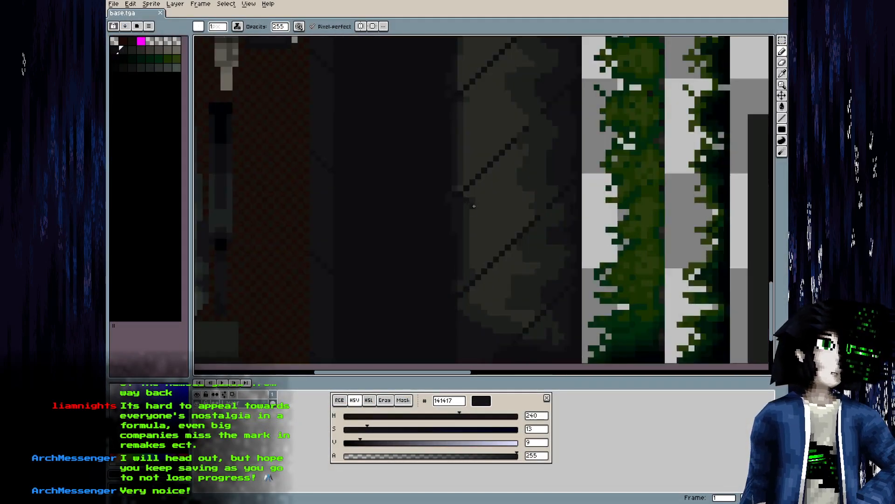
drag(473, 210, 454, 290)
drag(454, 195, 450, 238)
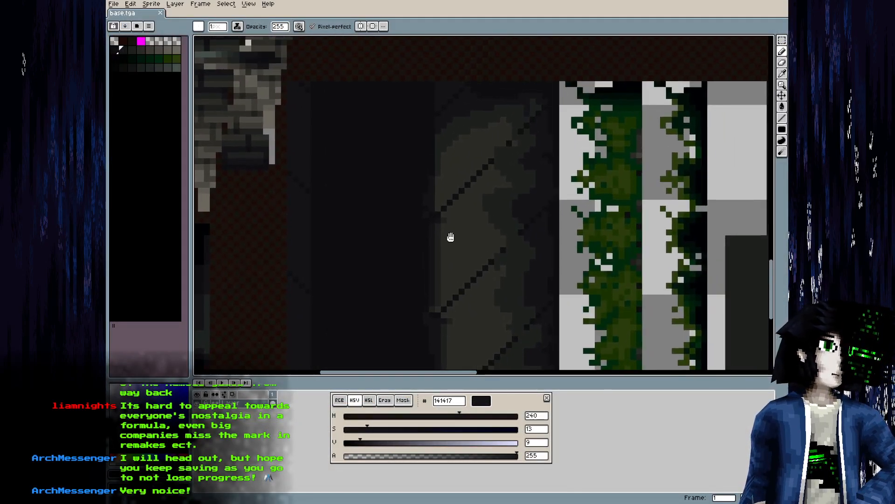
scroll(437, 202, up, 3)
alt+click(444, 208)
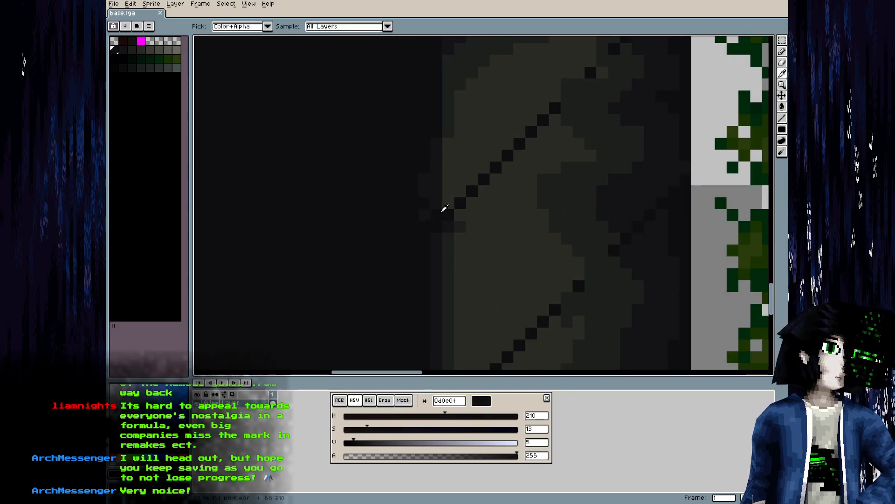
alt+click(427, 186)
key(l)
drag(413, 188, 348, 129)
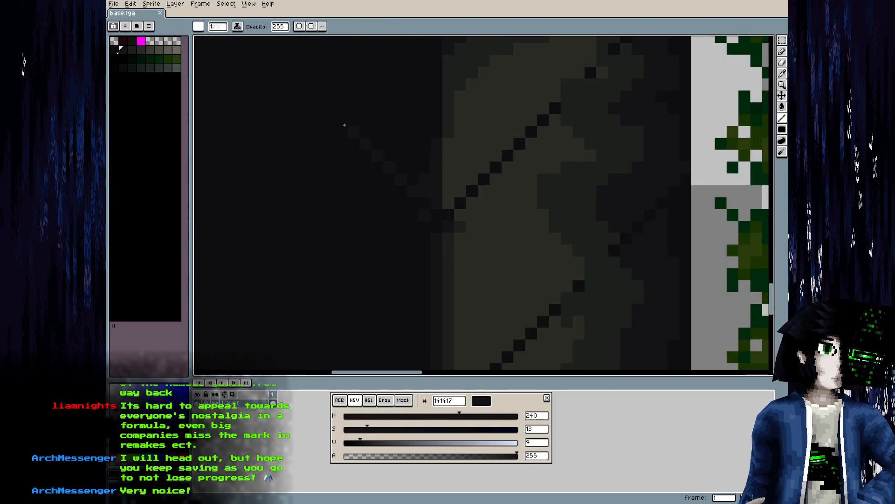
drag(282, 57, 370, 228)
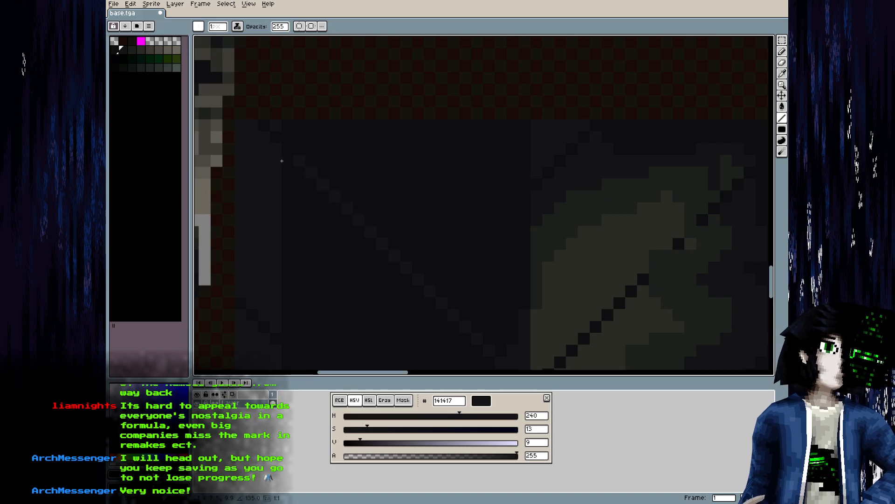
Add a second #141417 diagonal parallel to the first on the dark panel and save base.tga
drag(331, 206, 317, 114)
scroll(317, 114, down, 1)
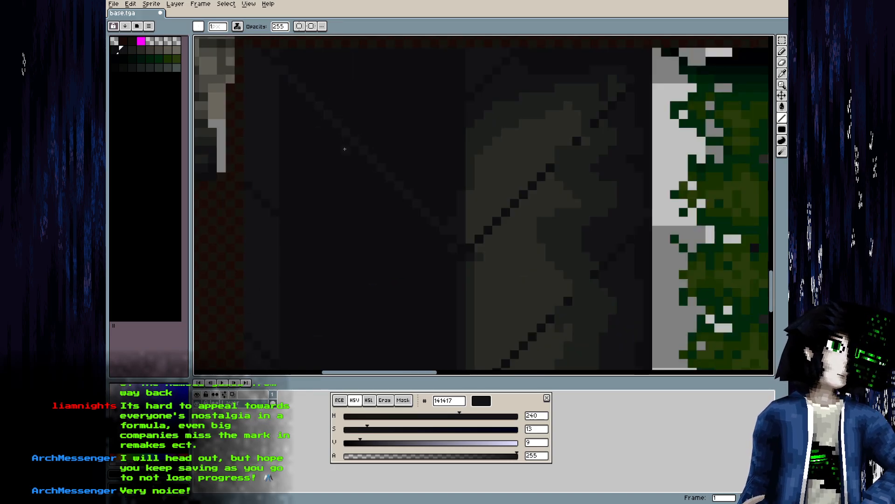
key(v)
key(b)
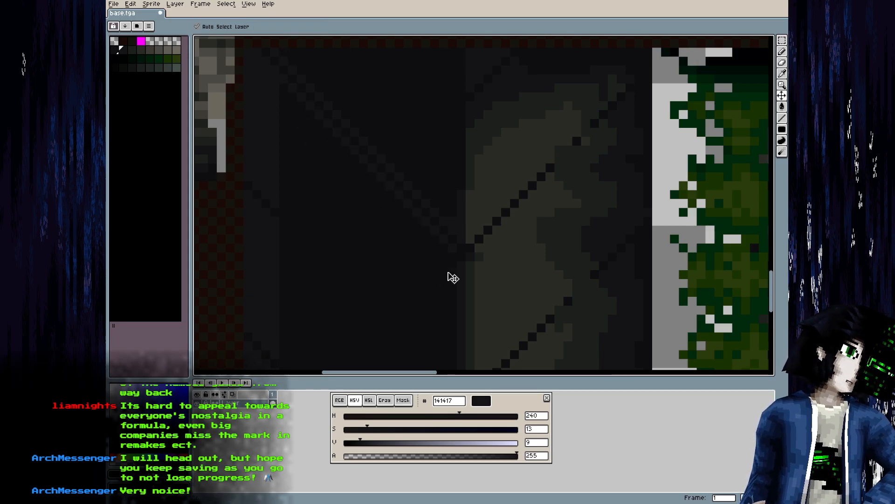
Switch to Blender and examine how the new diagonal grooves look on the dark ceiling underside above the pillars
key(alt+Tab)
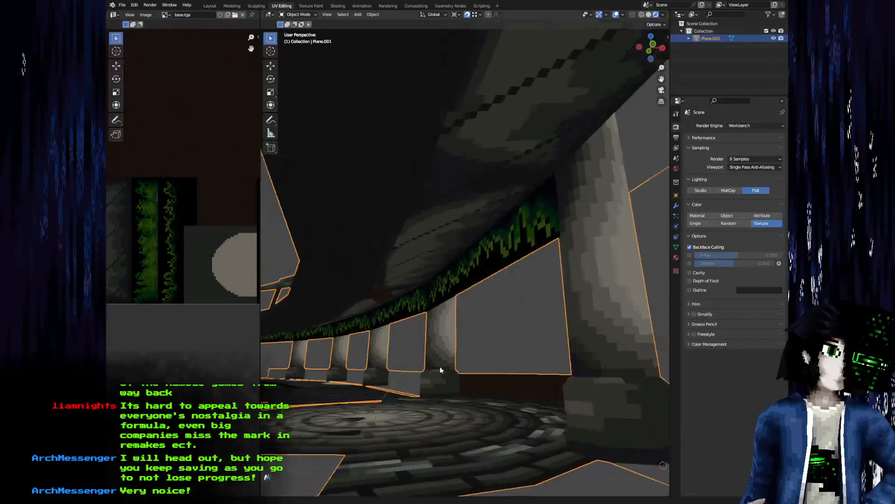
drag(441, 370, 477, 365)
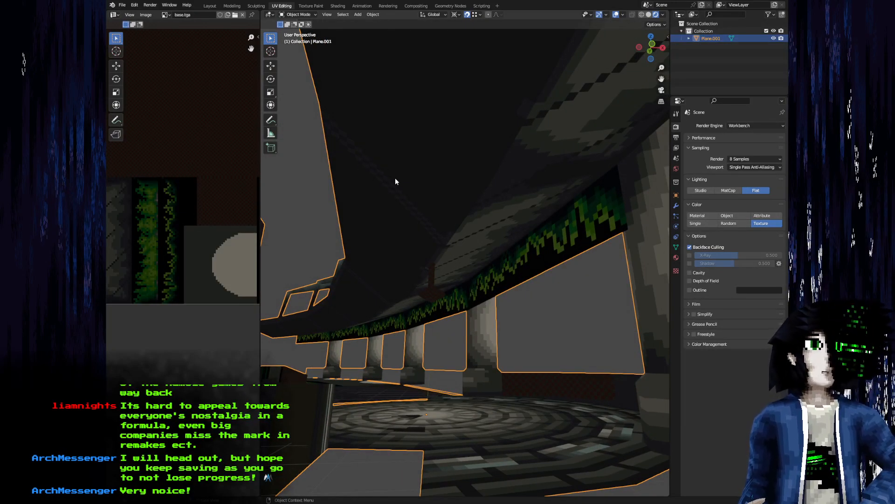
drag(432, 213, 439, 272)
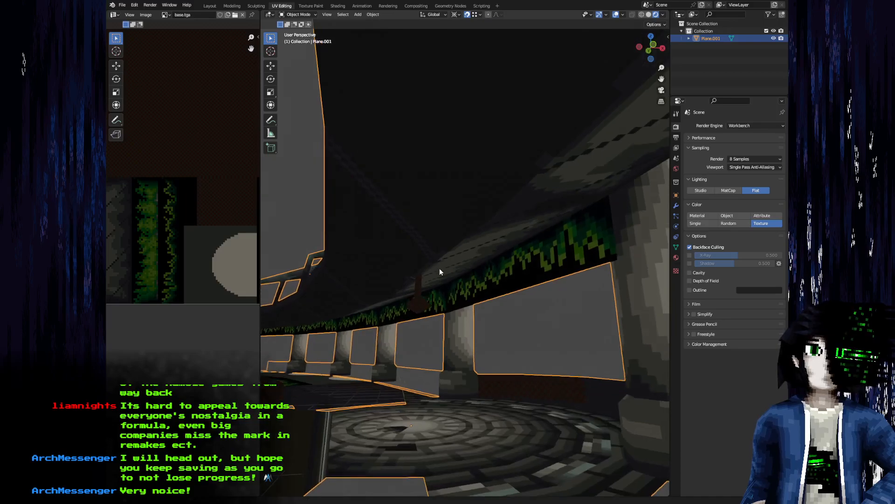
click(522, 327)
drag(522, 327, 466, 294)
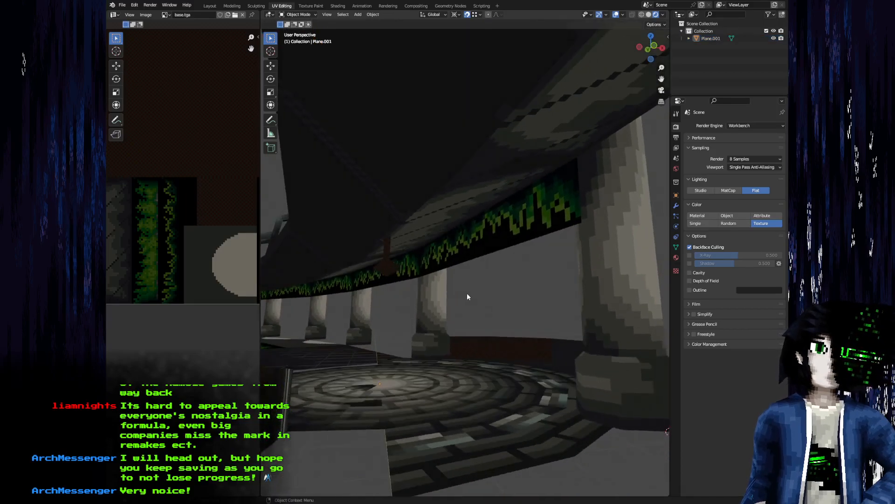
scroll(467, 296, down, 2)
scroll(468, 300, up, 3)
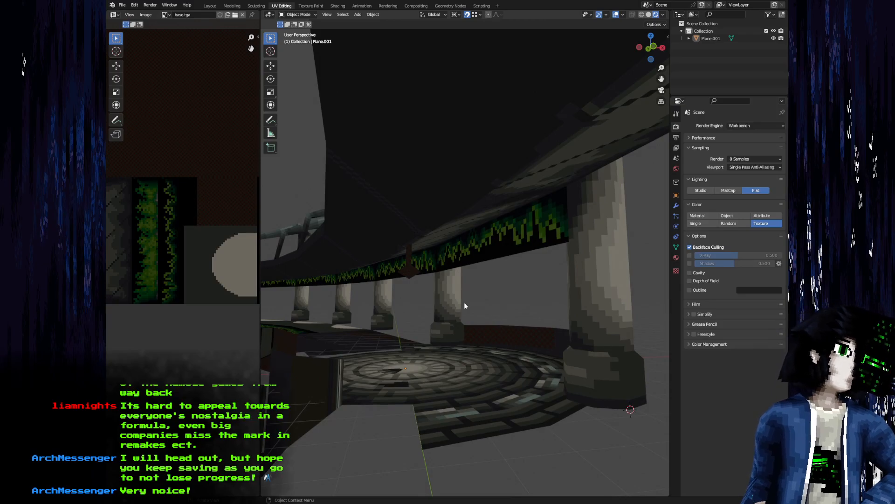
drag(463, 301, 414, 304)
Switch to Aseprite and draw the next pair of parallel #141417 diagonals across the dark panel, meeting the following chevron tip
key(alt+Tab)
scroll(405, 171, up, 1)
mouse_move(410, 172)
mouse_down()
mouse_move(395, 74)
mouse_move(411, 170)
mouse_up()
scroll(412, 170, down, 2)
scroll(428, 196, up, 2)
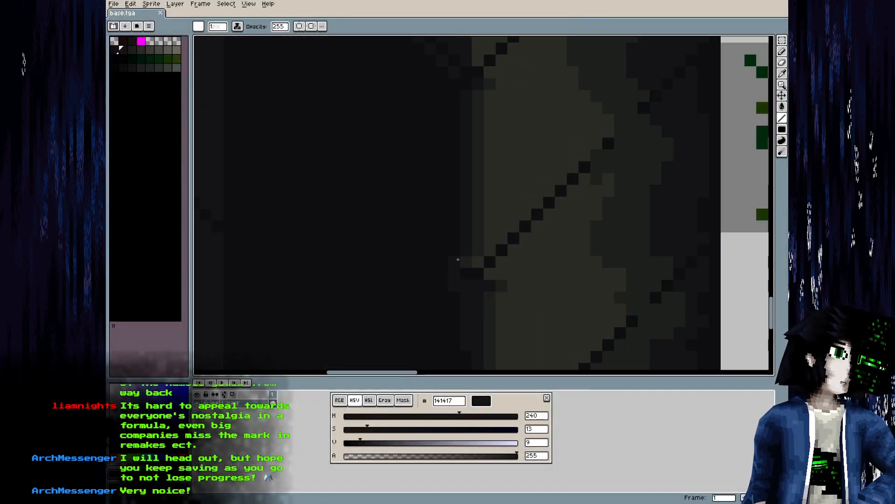
drag(344, 114, 230, 45)
mouse_move(253, 88)
mouse_down()
mouse_move(276, 196)
mouse_move(271, 69)
mouse_move(258, 82)
mouse_up()
scroll(276, 193, down, 1)
drag(315, 316, 354, 219)
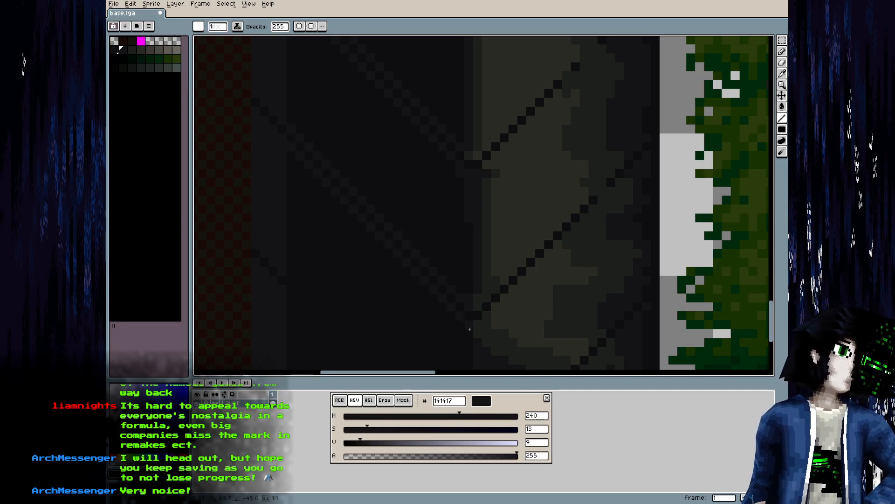
Draw the last pair of #141417 diagonals down to the panel's bottom edge, save base.tga and check the ceiling in Blender
drag(469, 329, 443, 189)
drag(394, 229, 476, 296)
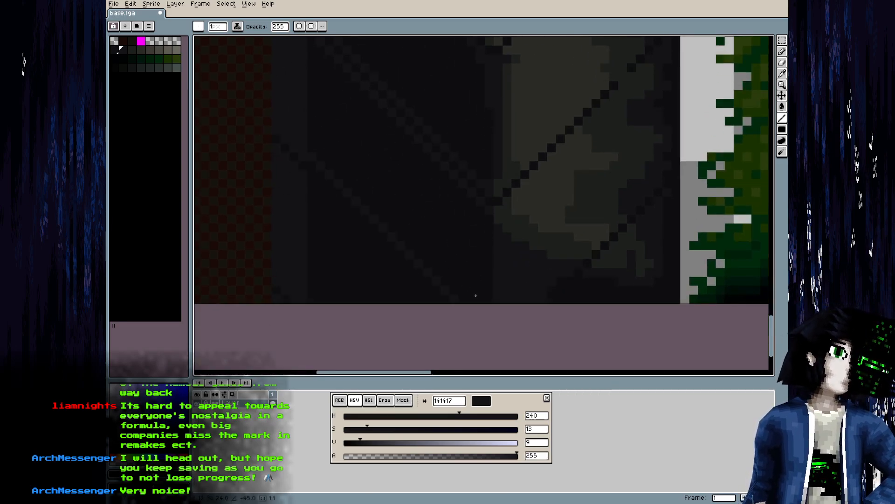
key(ctrl+z)
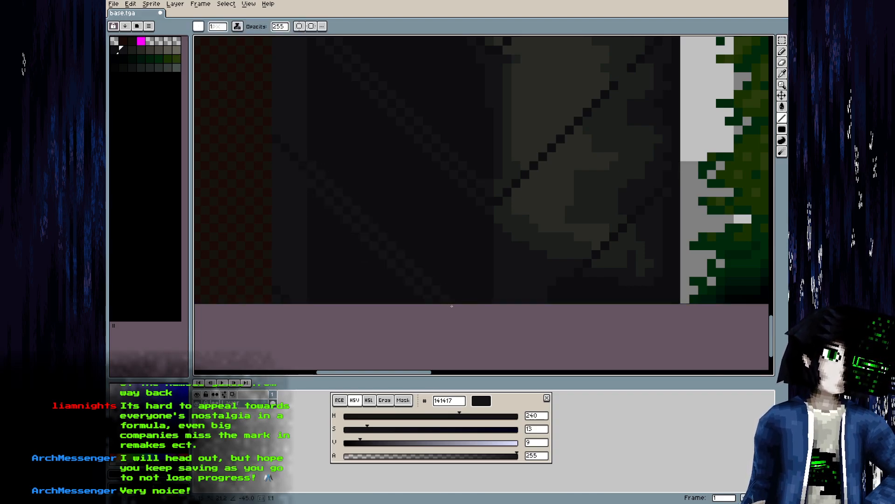
scroll(452, 305, up, 6)
key(ctrl+s)
key(alt+Tab)
drag(409, 320, 496, 345)
drag(542, 368, 436, 351)
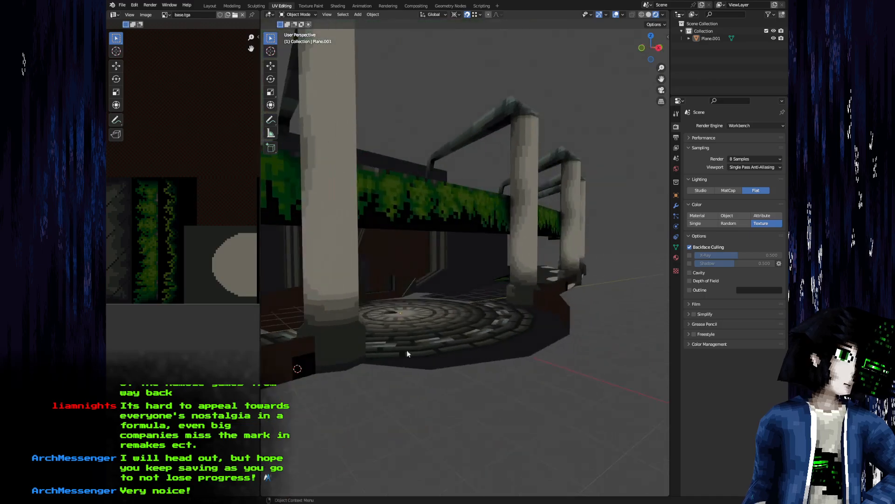
drag(327, 337, 399, 316)
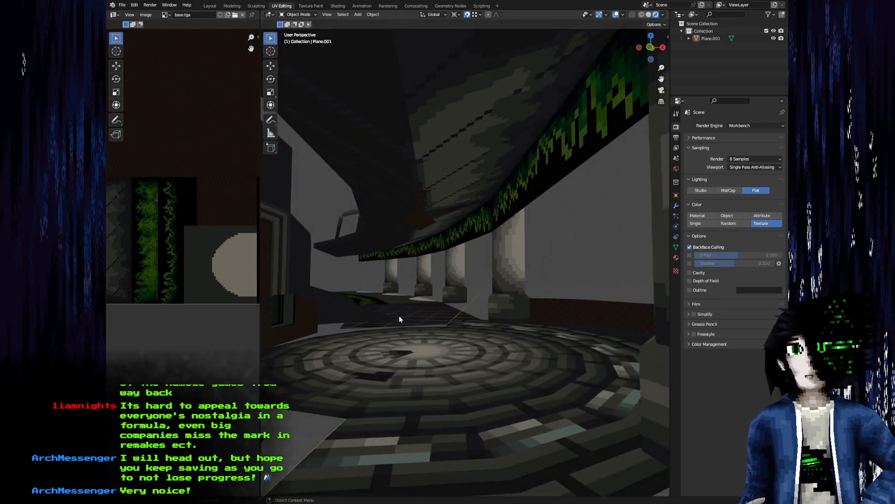
Select a triangular wedge face of the circular brick floor in Edit Mode and locate its UV area on base.tga
drag(421, 298, 351, 332)
drag(402, 300, 422, 262)
key(Tab)
click(421, 273)
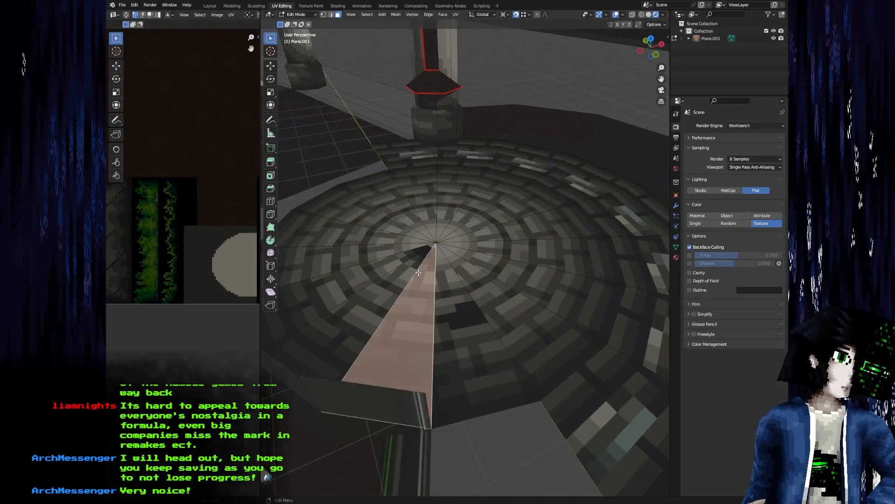
shift+click(402, 272)
shift+click(386, 266)
click(483, 346)
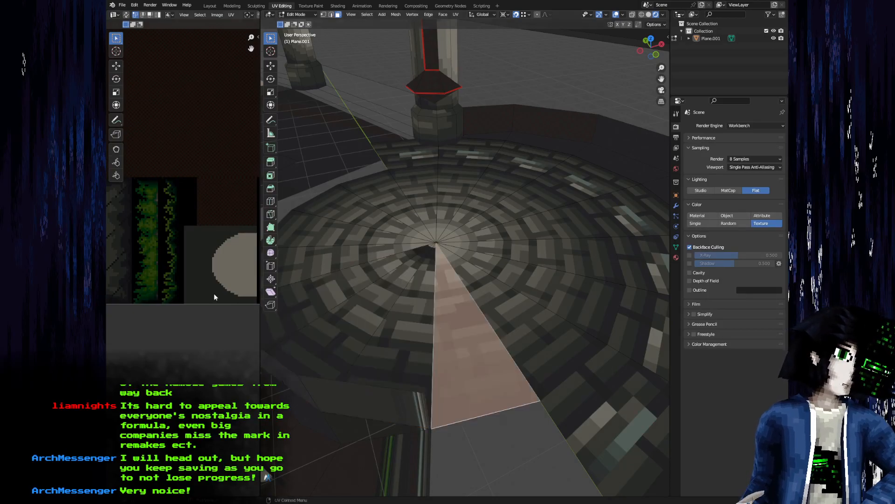
scroll(161, 298, down, 6)
drag(161, 297, 192, 275)
scroll(192, 275, up, 10)
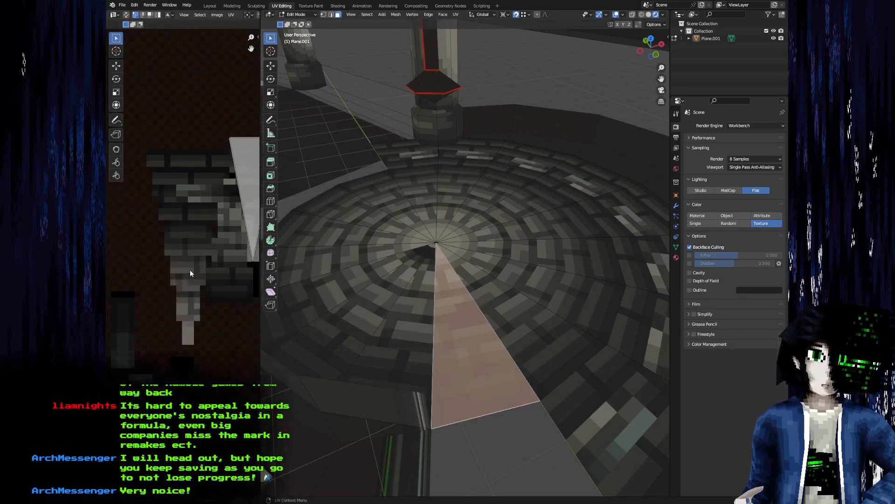
Leave Edit Mode in Blender and examine the circular brick floor's texture alignment and outer edge
drag(195, 273, 177, 292)
key(Tab)
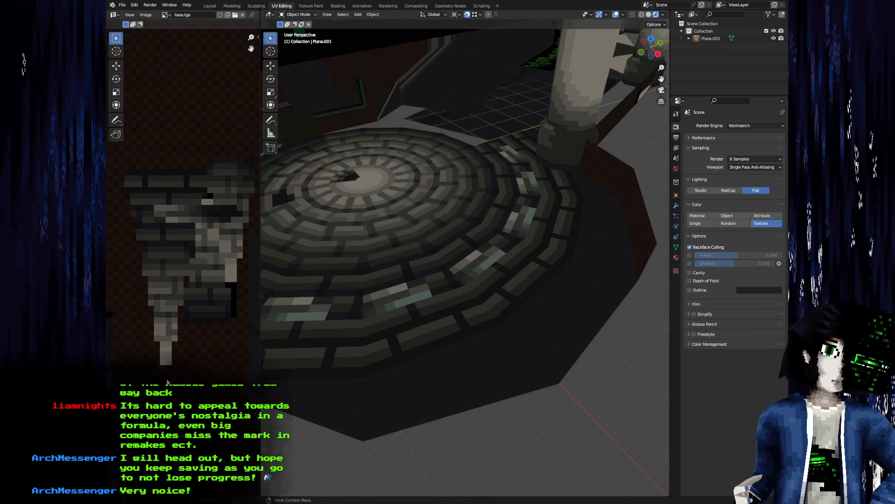
scroll(419, 219, down, 2)
drag(422, 213, 493, 205)
Switch to Aseprite and open a duplicate view of base.tga showing its brick textures
key(alt+Tab)
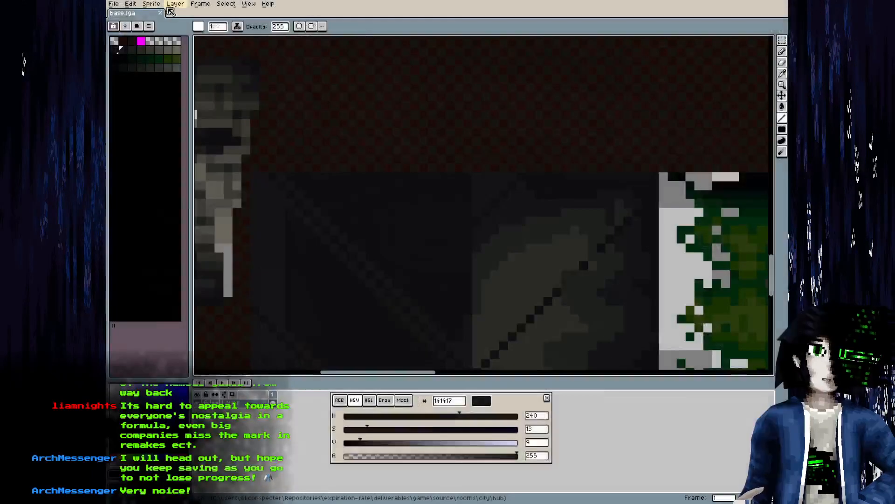
right_click(133, 14)
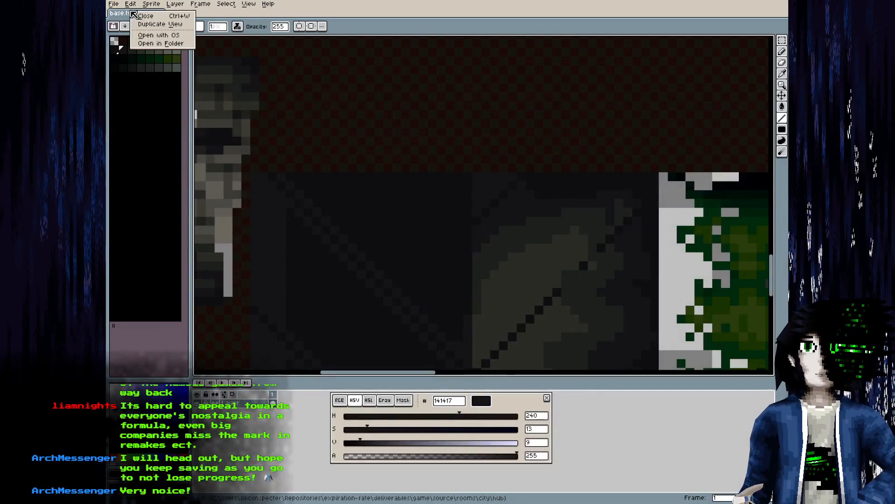
click(172, 29)
scroll(354, 94, down, 3)
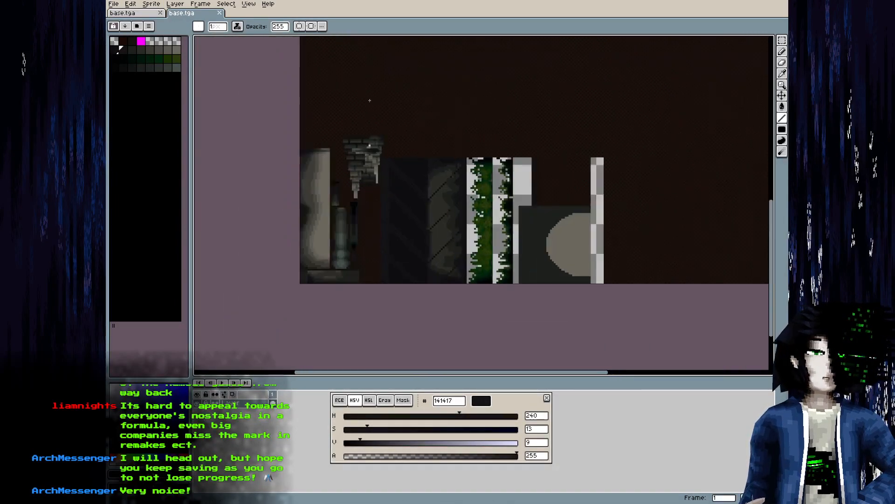
scroll(374, 91, up, 3)
Draw a magenta ff00ff test stroke on the brick texture in the duplicate view and check it in the original view
click(141, 41)
mouse_move(403, 154)
mouse_down()
mouse_move(397, 169)
mouse_move(438, 221)
mouse_up()
click(133, 13)
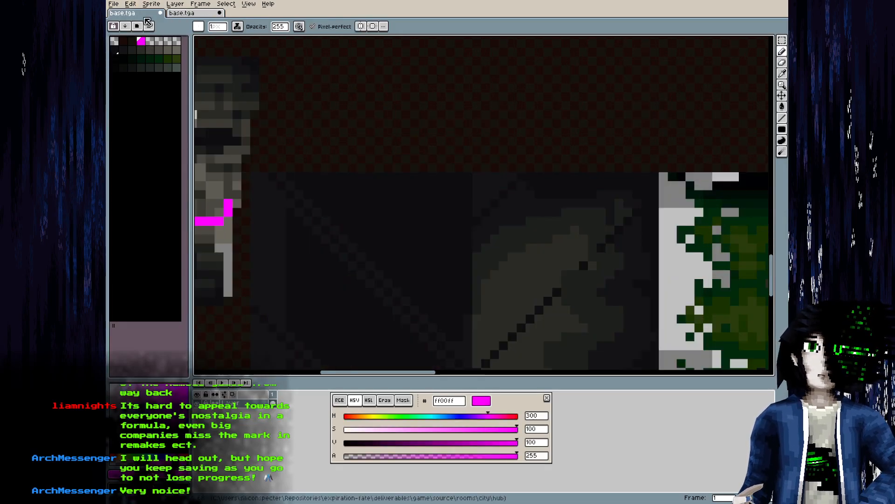
click(177, 14)
Reopen base.tga from the recent files, draw a magenta test circle on its column texture, and close the duplicate view
click(114, 4)
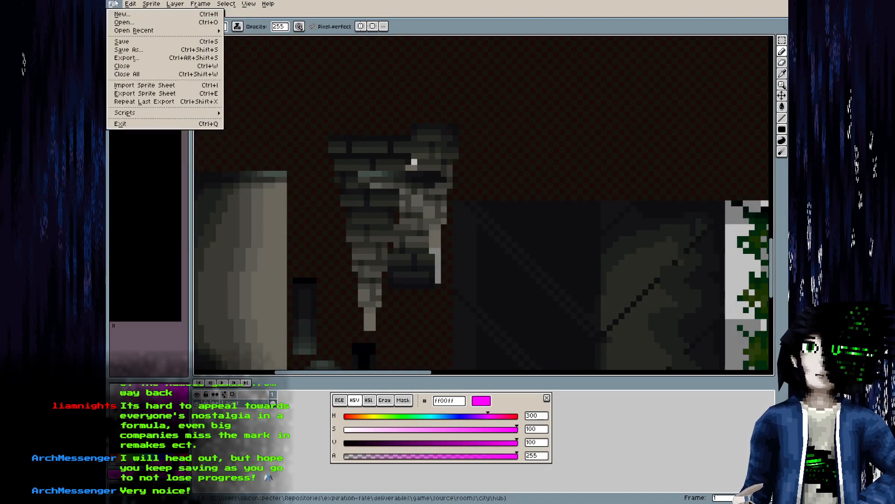
mouse_move(146, 31)
click(248, 42)
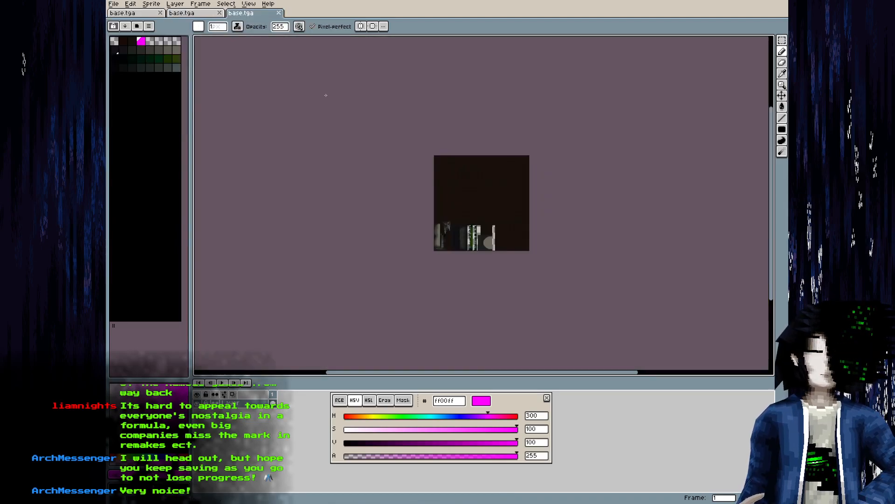
scroll(440, 244, up, 5)
drag(412, 145, 419, 140)
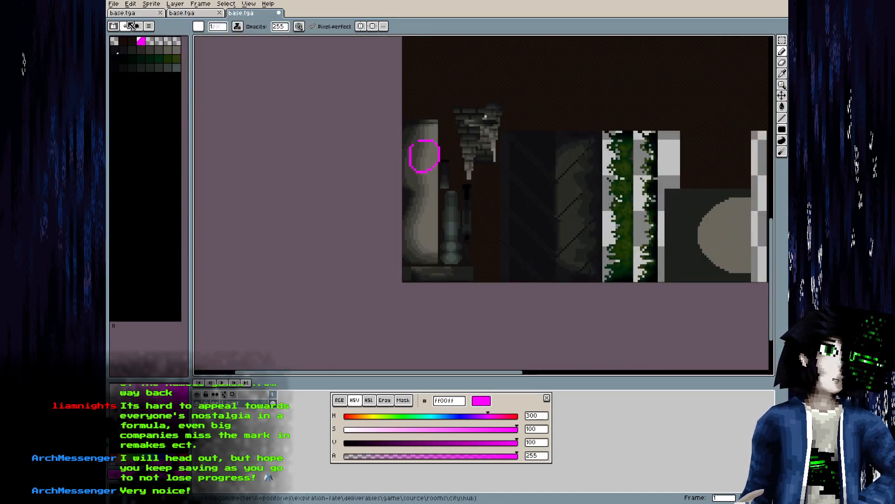
click(205, 13)
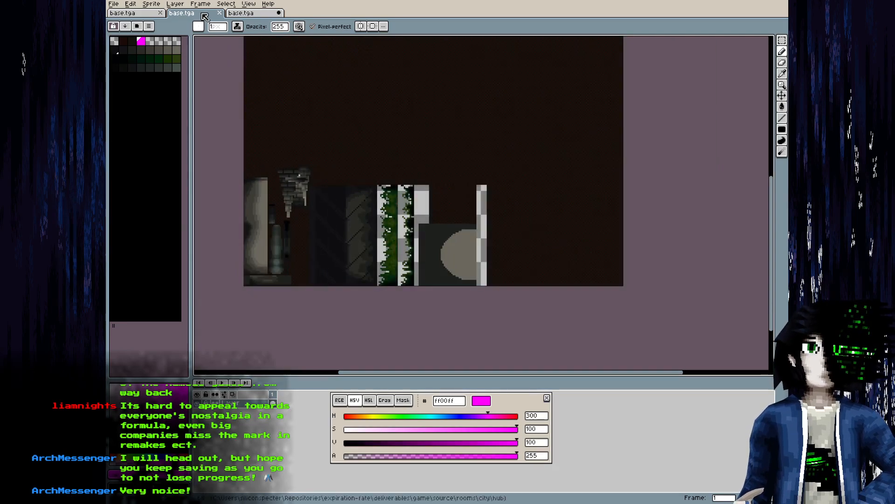
click(219, 13)
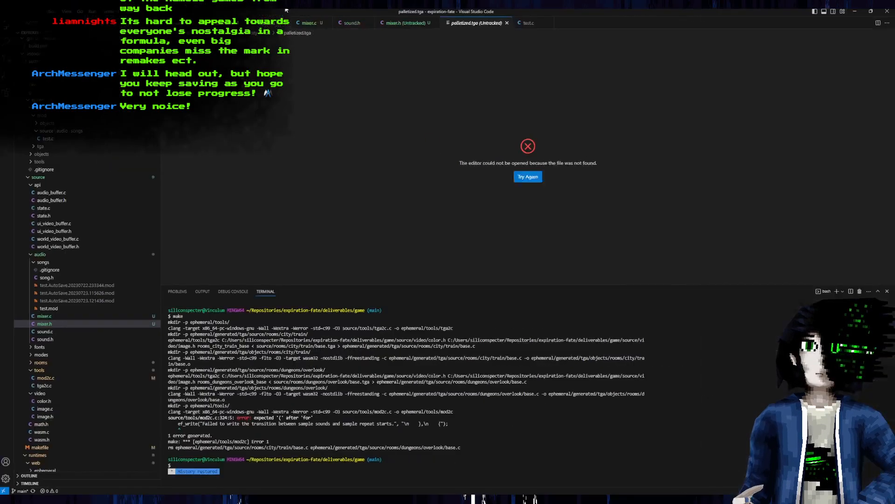
Check the project in Visual Studio Code, and open base.tga again in Aseprite from the recent files
click(6, 58)
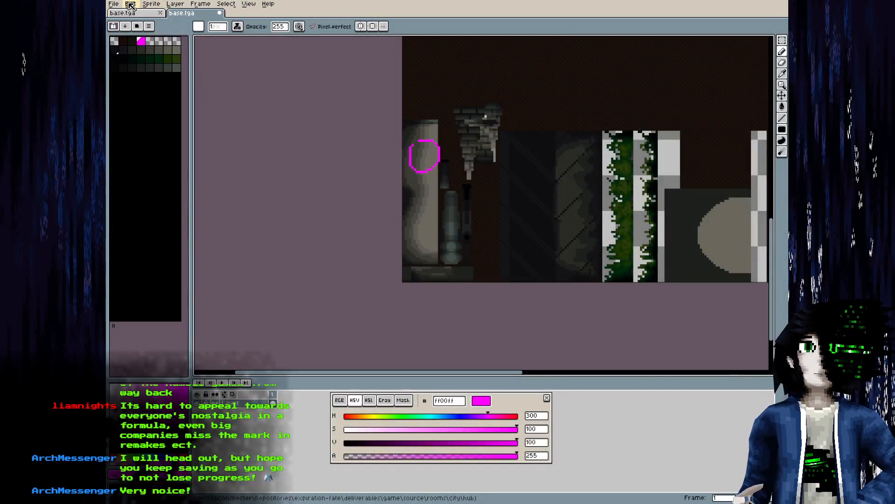
click(114, 5)
mouse_move(140, 32)
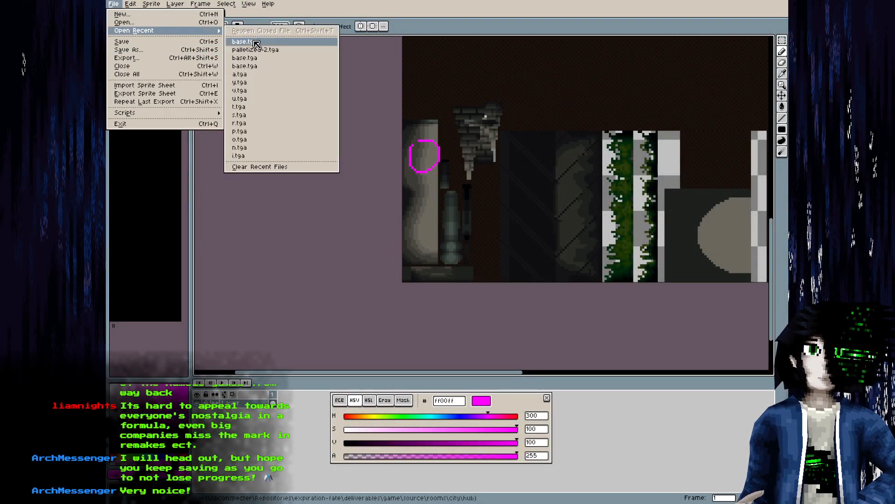
click(229, 41)
scroll(396, 217, up, 5)
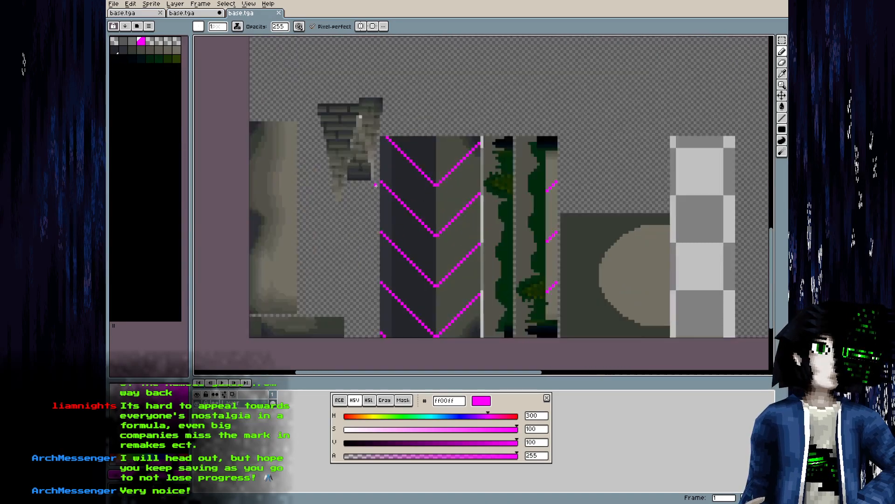
Select the whole wedge-shaped brick texture in the lighter base.tga for copying
scroll(378, 154, up, 1)
key(m)
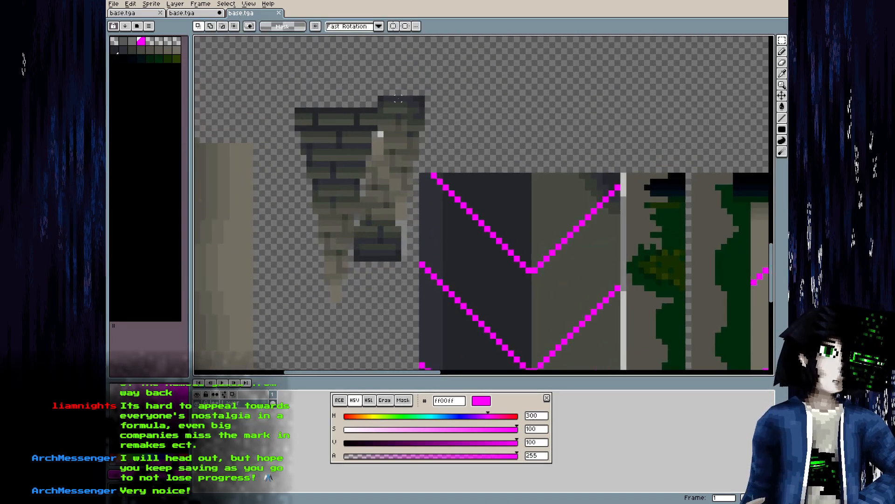
drag(421, 98, 293, 174)
drag(285, 305, 420, 155)
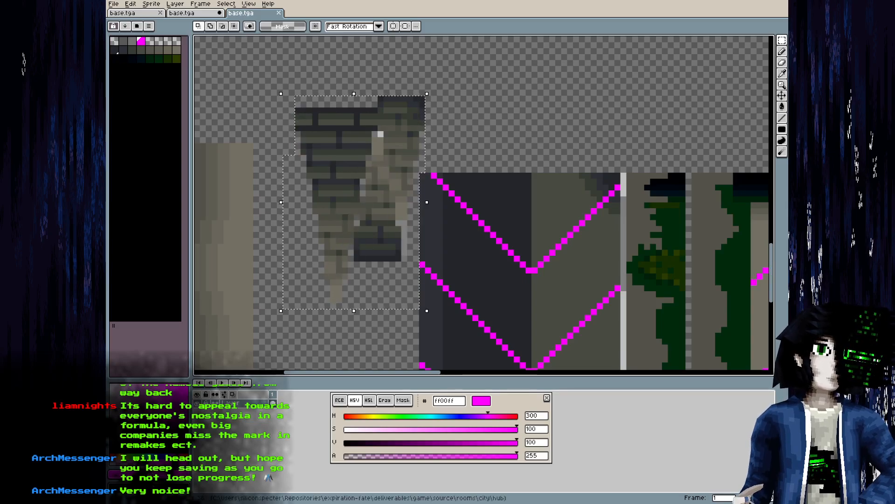
Try to paste the copied lighter brick texture over the dark brick wedge in the first base.tga
click(128, 14)
drag(338, 217, 521, 225)
scroll(546, 261, down, 2)
key(ctrl+v)
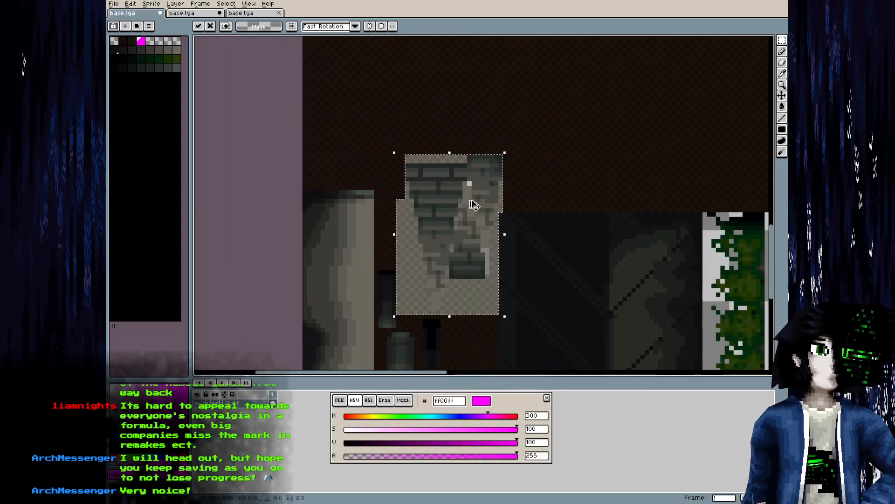
drag(462, 192, 468, 161)
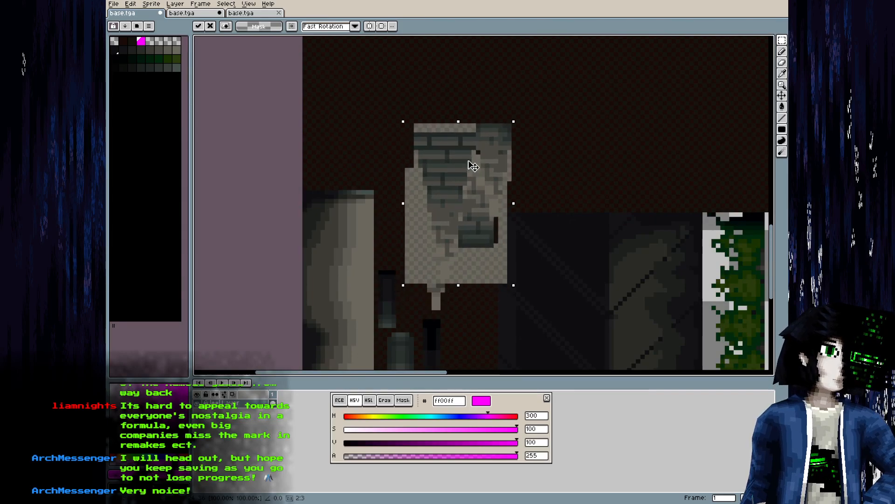
key(ctrl+z)
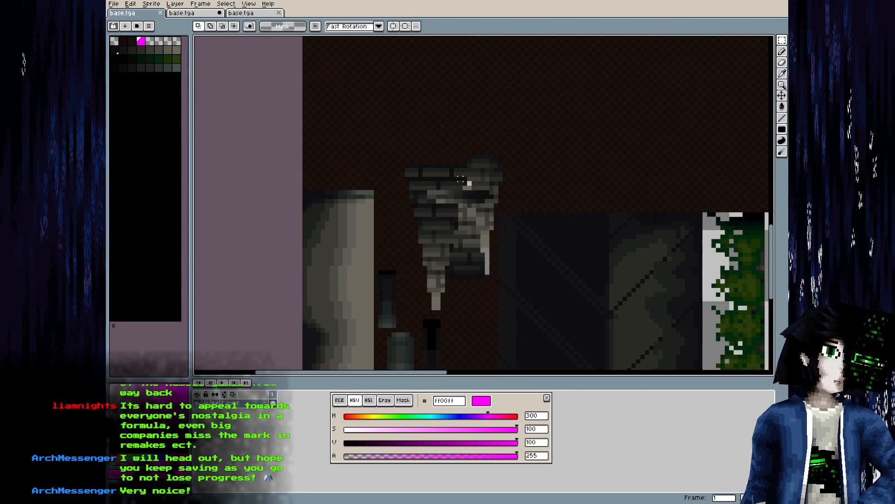
Convert the first base.tga to RGB color mode
click(158, 6)
mouse_move(196, 22)
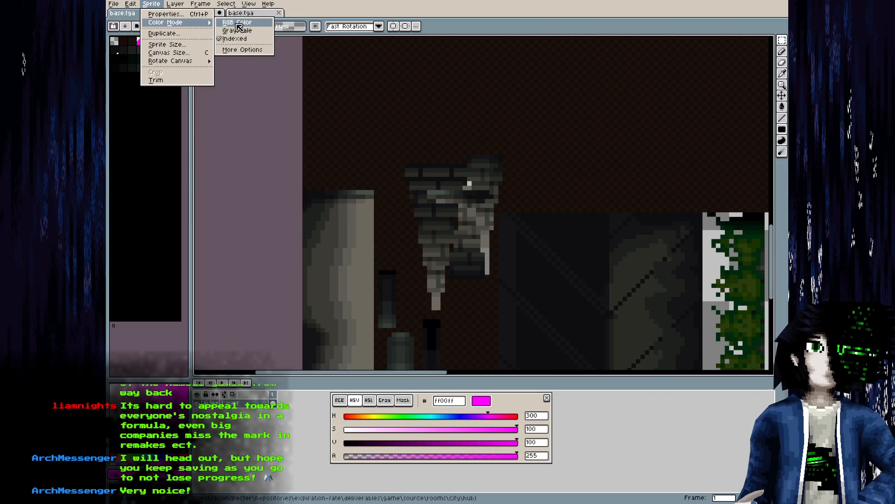
click(238, 24)
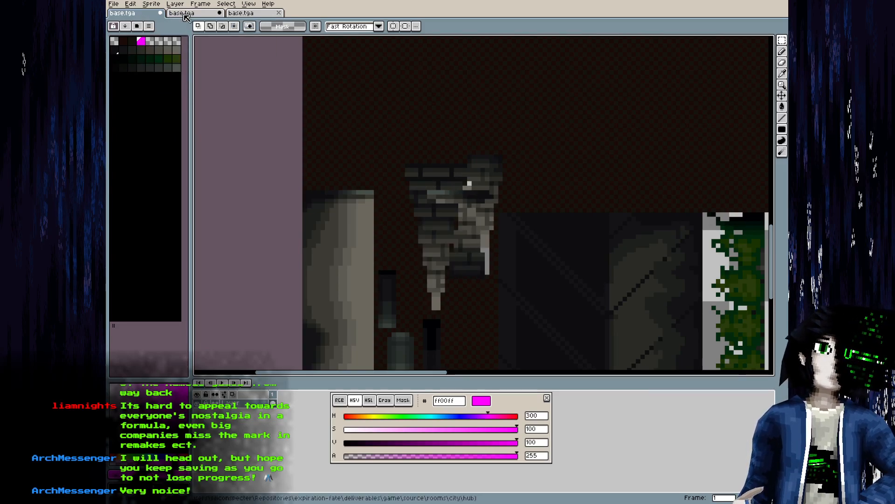
Sample grey 737373 from the lighter file's checkerboard and enter it as the colour value in the dark base.tga
click(245, 12)
key(i)
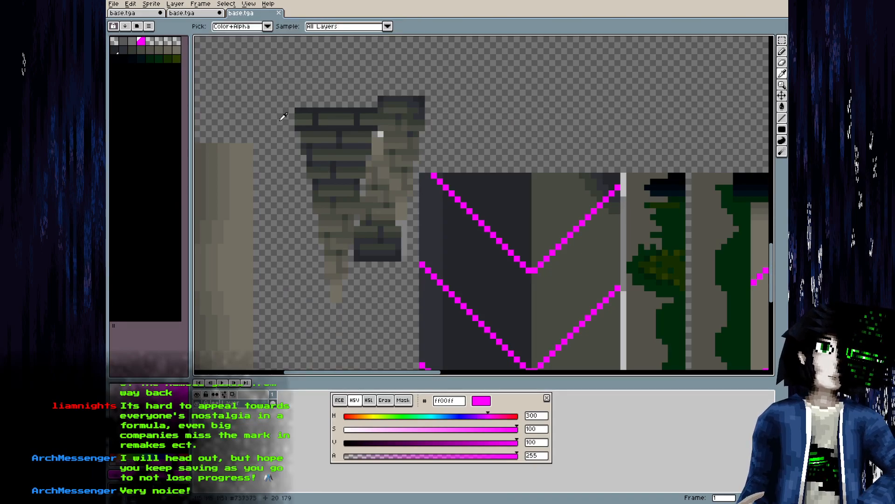
click(283, 116)
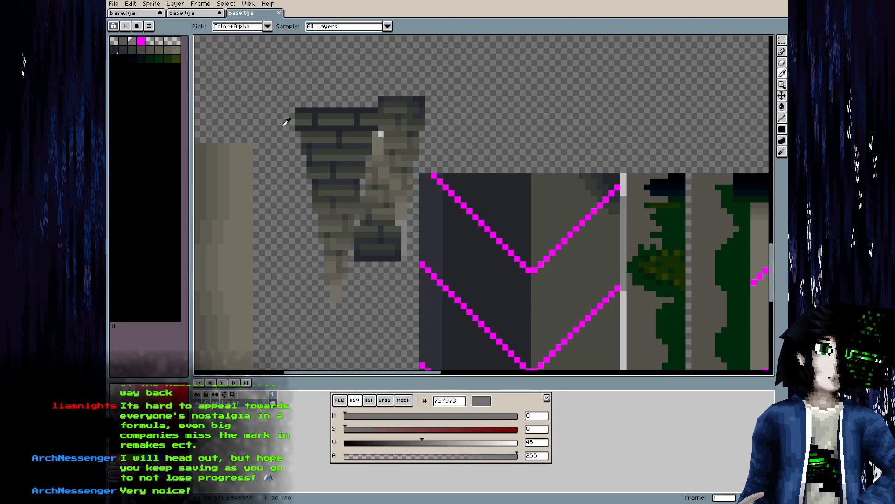
click(141, 16)
key(alt)
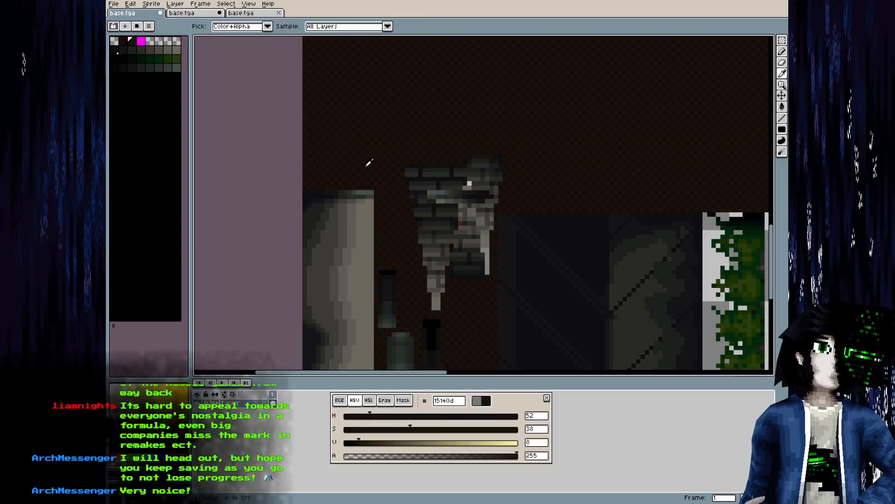
click(458, 399)
text(737373)
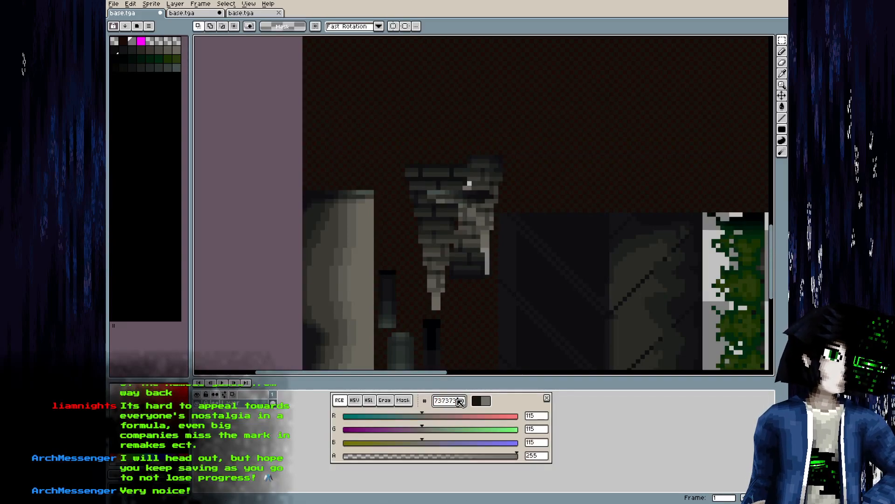
Close the base.tga document containing the magenta test circle without saving it
key(ctrl+Tab)
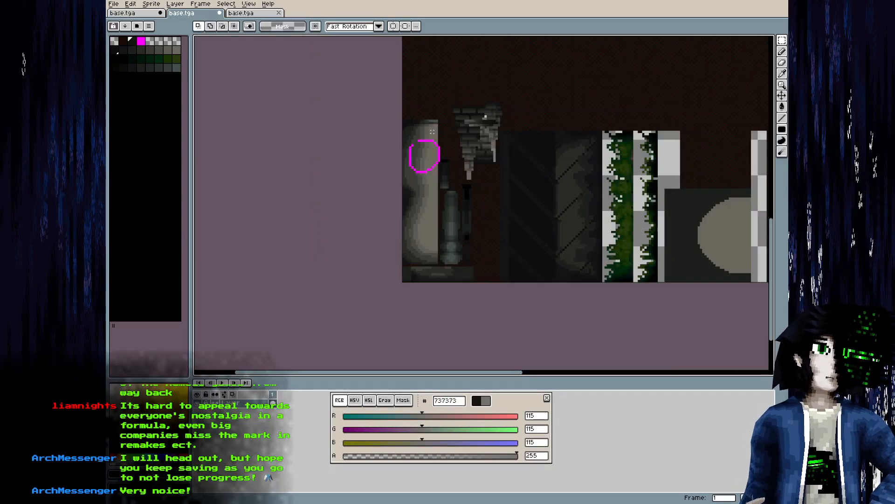
click(220, 13)
click(446, 268)
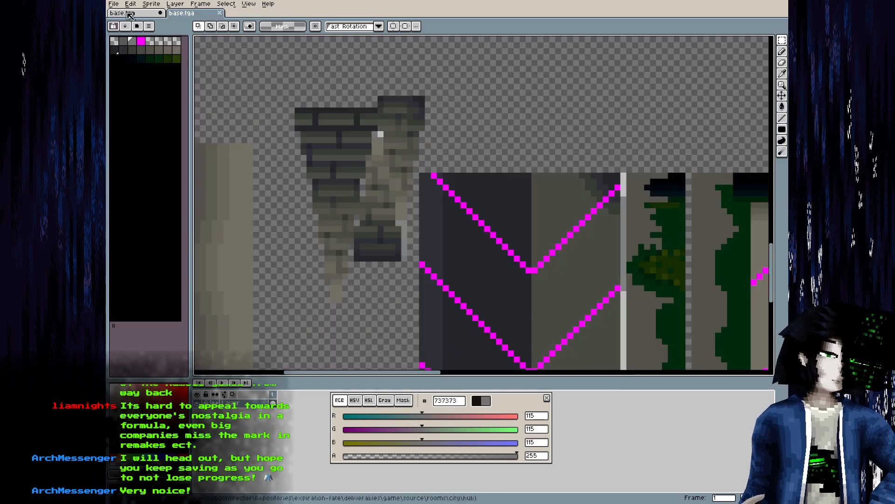
Copy grey 595959 from the lighter file's checkerboard and enter it in place of the sampled dark checker colour 1a0b08
scroll(270, 109, up, 2)
alt+click(287, 101)
double_click(451, 402)
key(ctrl+c)
click(142, 14)
scroll(376, 184, up, 2)
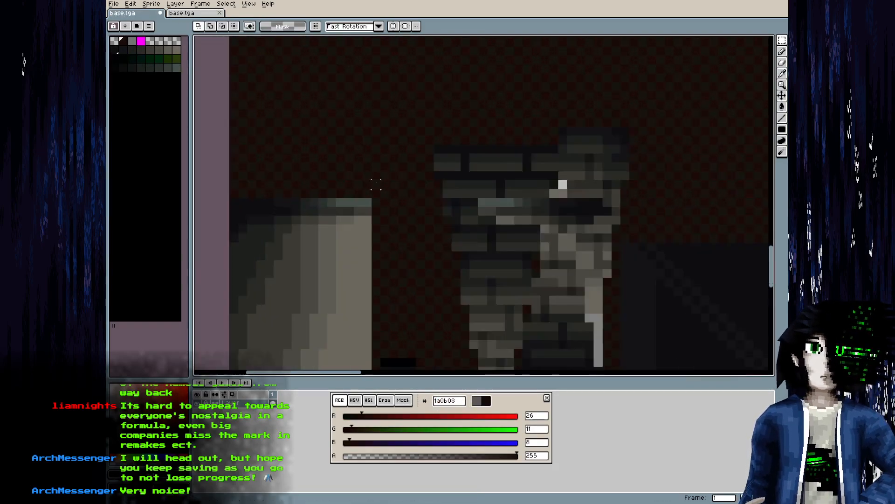
scroll(376, 179, up, 1)
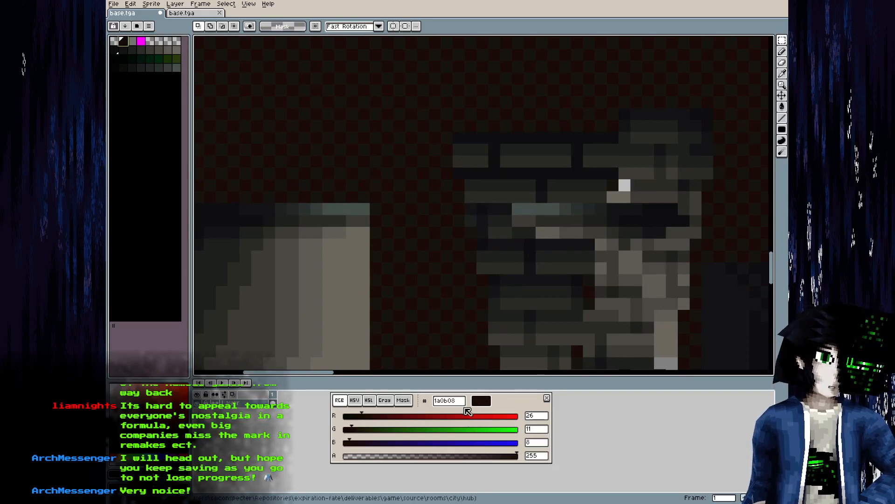
double_click(448, 400)
key(ctrl+v)
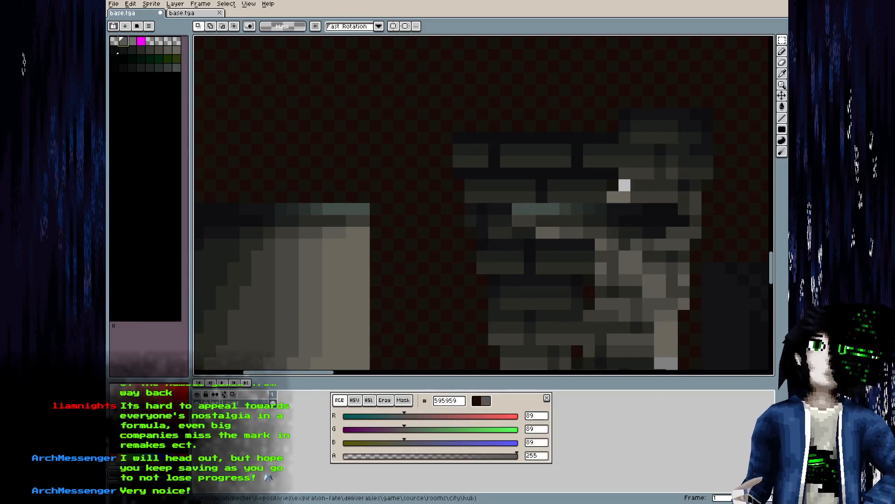
Set the dark base.tga's color mode to Indexed
scroll(366, 183, down, 2)
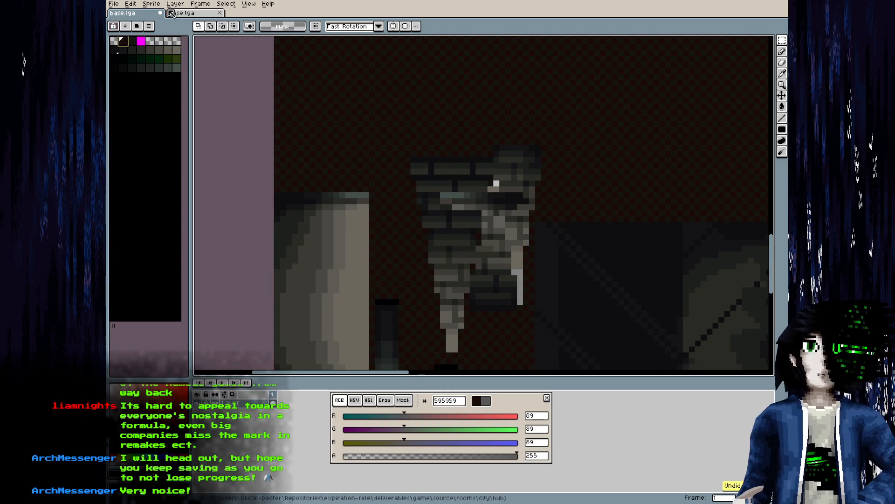
click(151, 4)
mouse_move(182, 23)
click(243, 39)
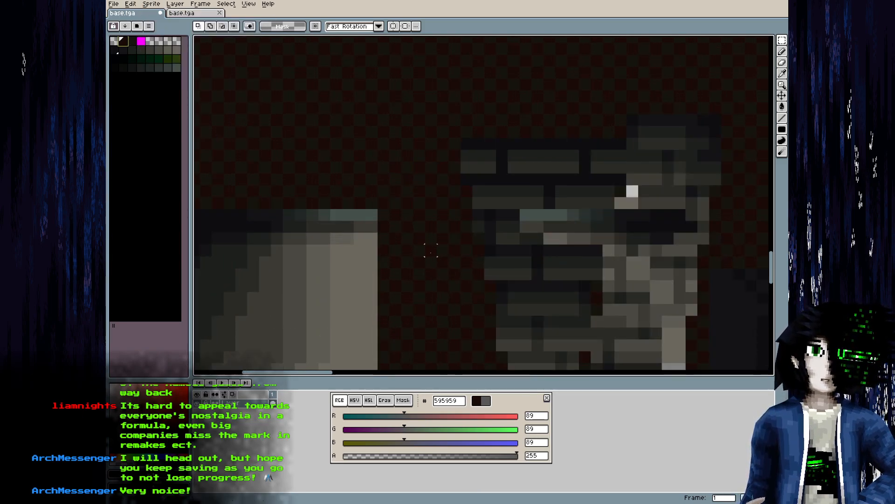
Replace the dark base.tga's palette colour 1a0b08 with grey 595959 from the lighter file's checkerboard
click(462, 400)
key(ctrl+c)
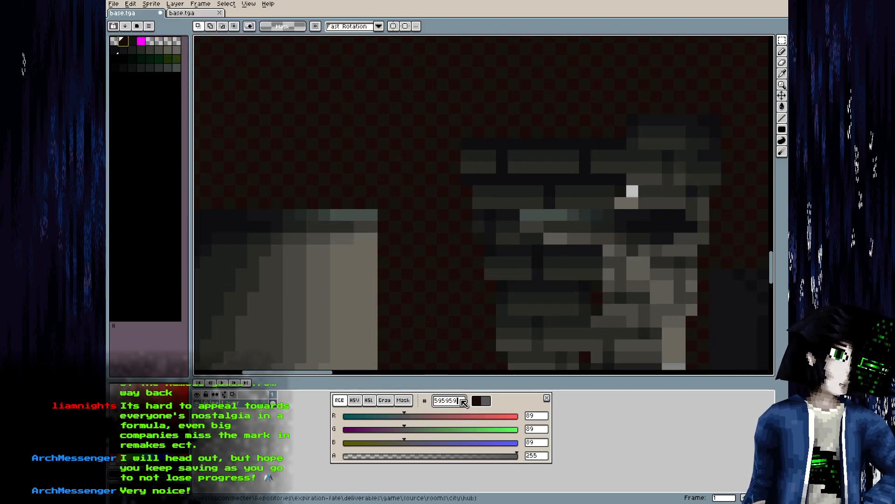
click(181, 14)
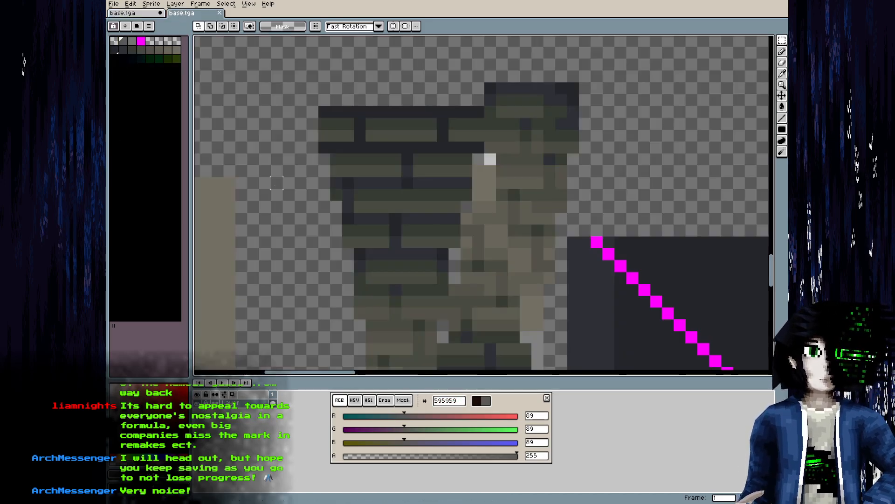
scroll(280, 193, up, 2)
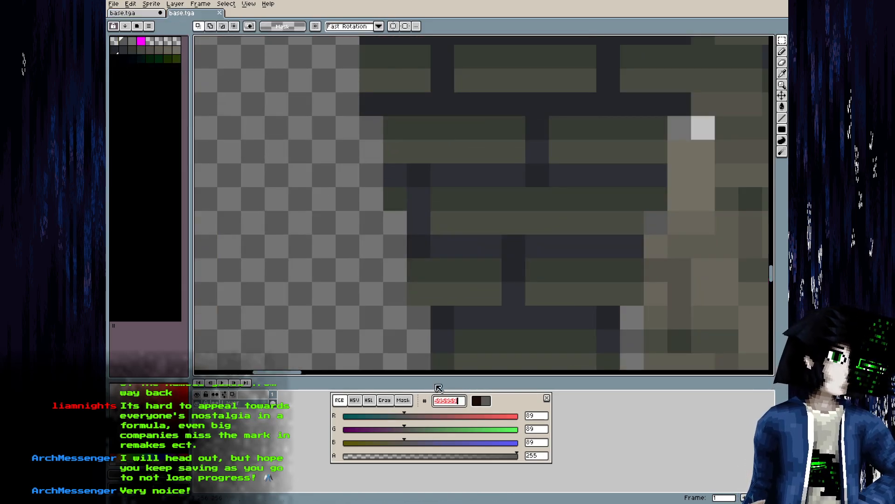
click(148, 13)
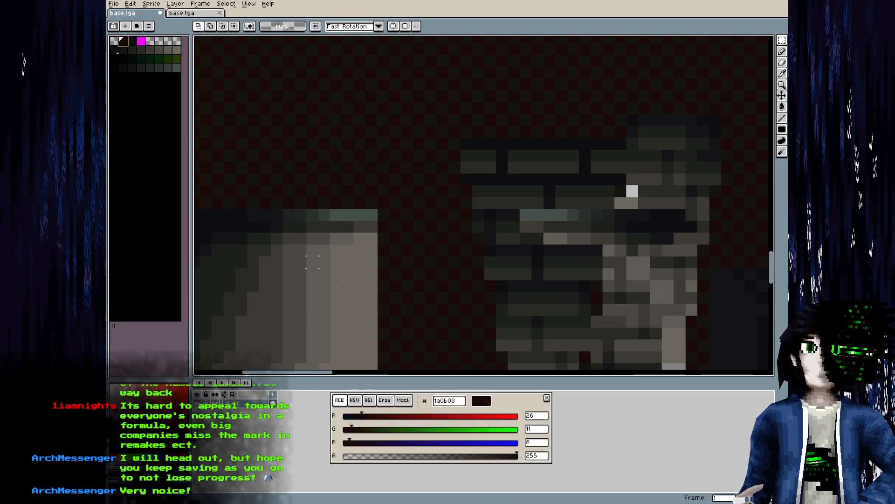
click(453, 402)
key(ctrl+v)
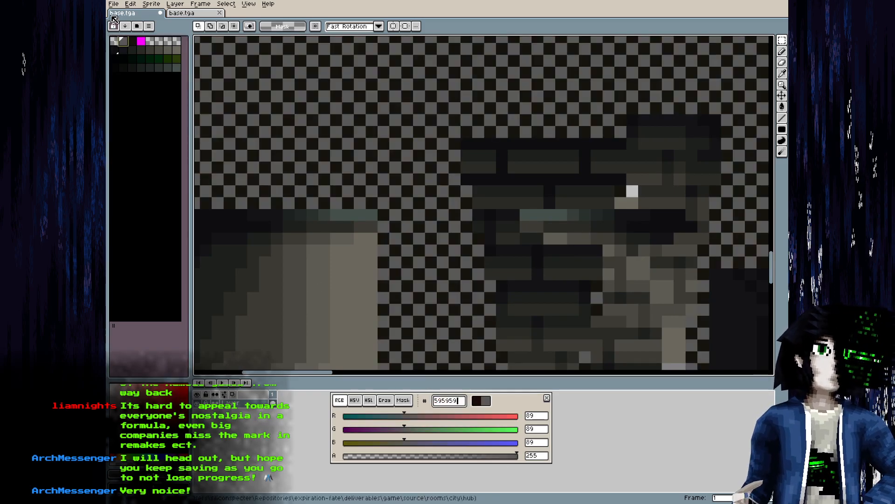
Sample grey 737373 from the lighter file's checkerboard and assign it to the dark base.tga's other checkerboard palette entry
click(182, 14)
key(alt)
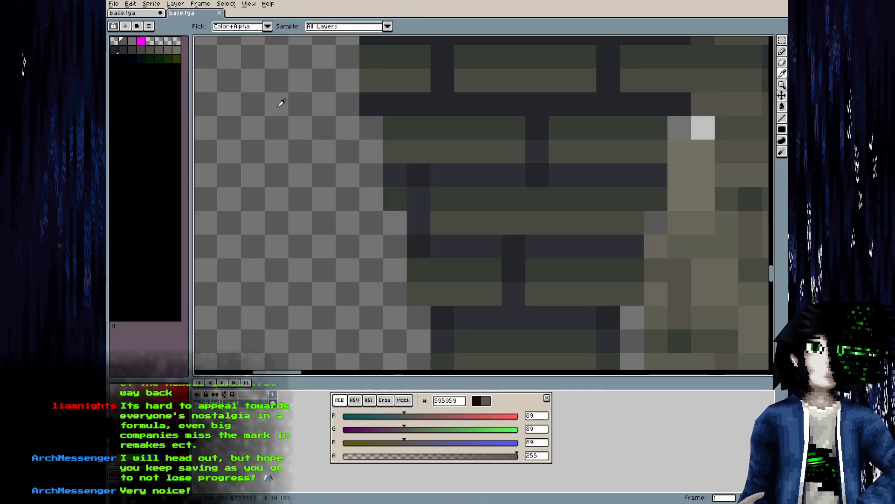
click(282, 103)
click(138, 14)
click(135, 43)
click(196, 14)
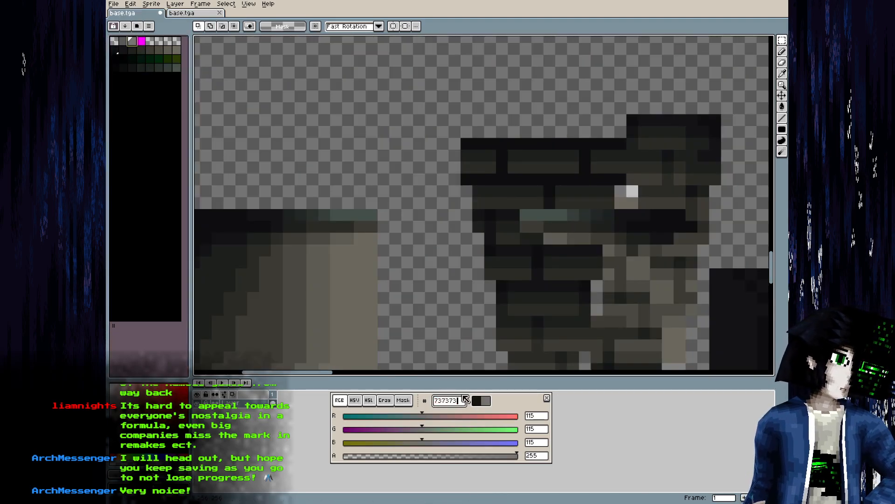
Copy the brick wedges from the lighter file, paste them over the dark base.tga's brick wedges and save
click(196, 15)
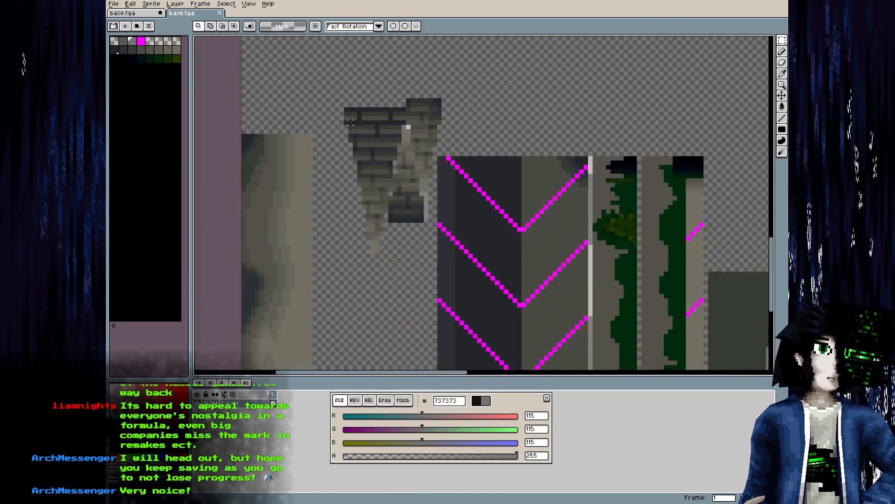
drag(442, 97, 437, 254)
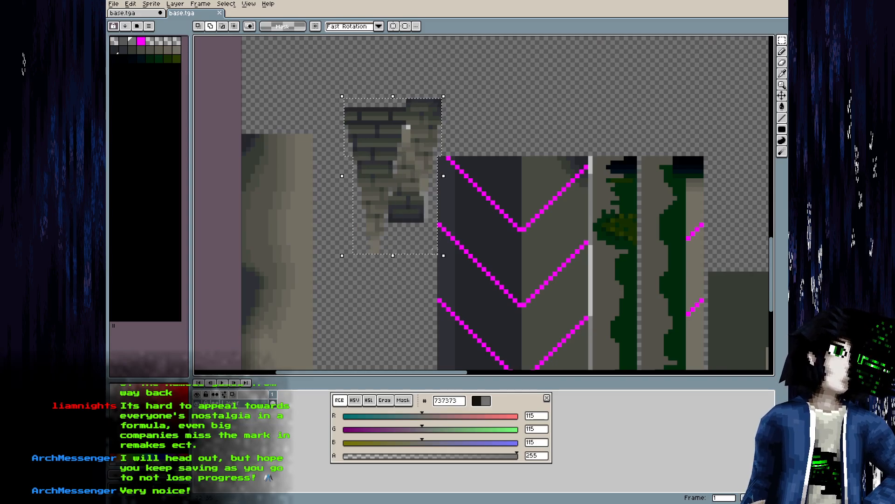
click(158, 15)
scroll(550, 202, down, 2)
drag(550, 202, 324, 106)
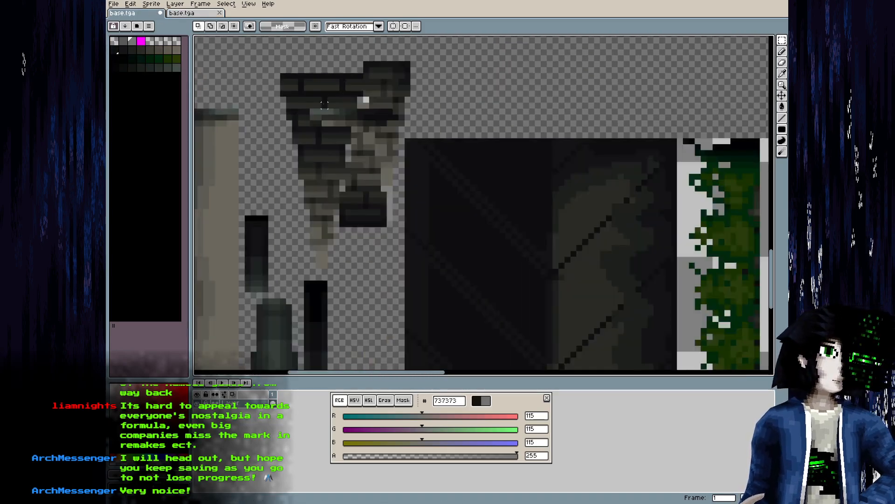
key(ctrl+v)
key(ctrl+s)
click(230, 94)
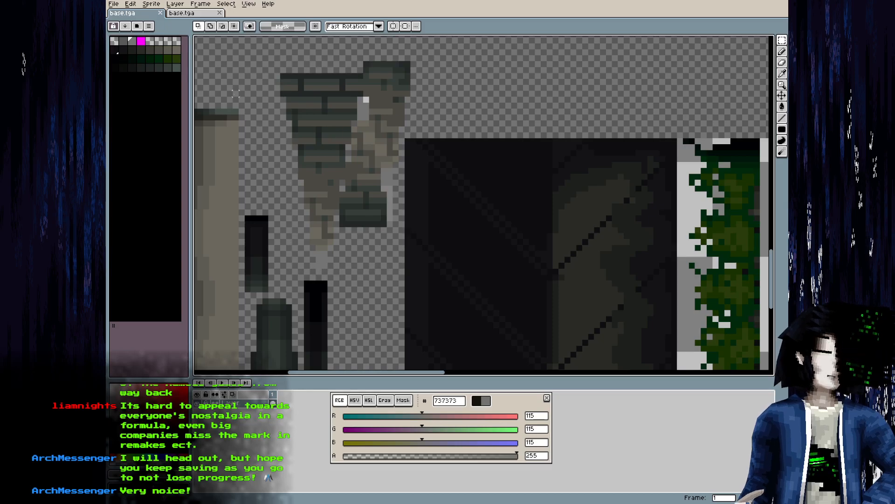
Undo the pasted lighter bricks, retry the paste over the dark wedges and undo it as well
scroll(230, 93, down, 2)
key(ctrl+z)
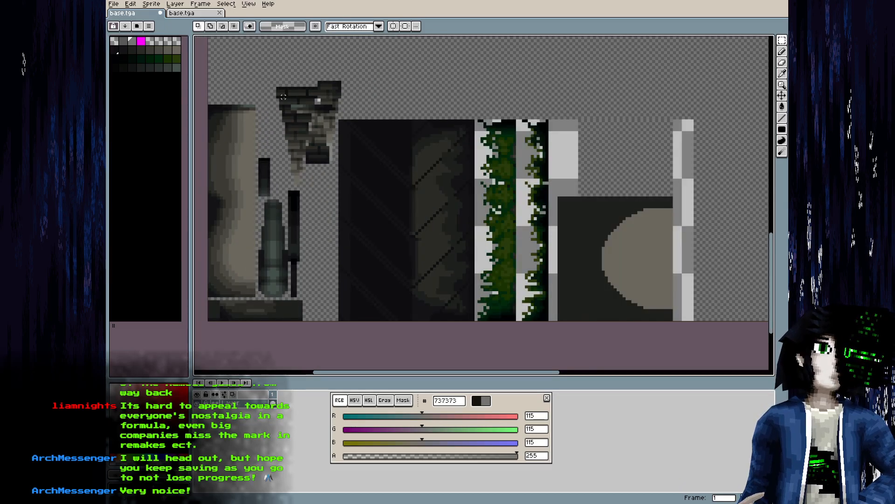
key(ctrl+v)
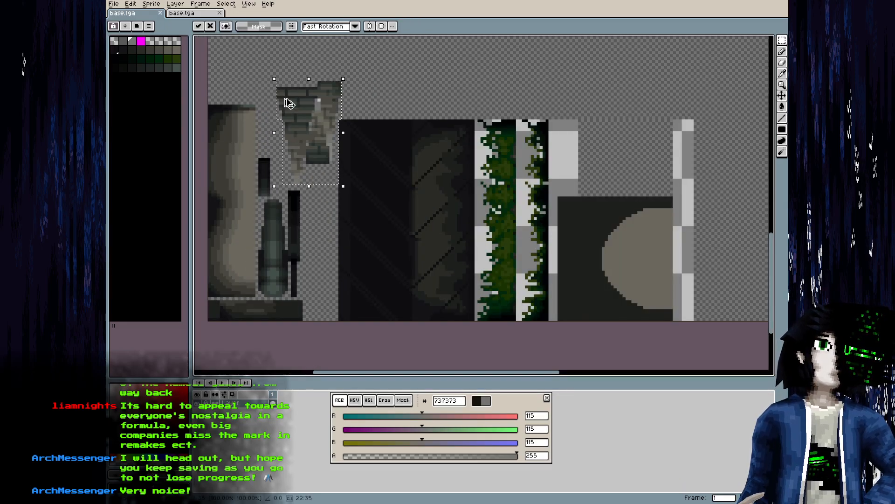
key(ctrl+z)
Save the dark base.tga, switch to Blender and reload the texture image
scroll(301, 120, up, 1)
scroll(308, 130, down, 3)
scroll(316, 152, up, 1)
key(ctrl+s)
key(alt+Tab)
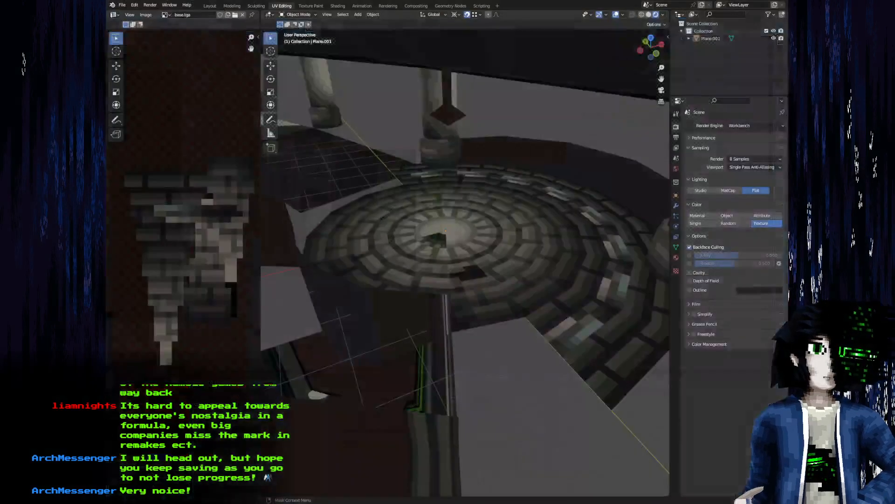
key(alt+r)
drag(439, 284, 463, 332)
Inspect in Edit Mode which texture areas the floor wedges with dark patches are mapped to
key(Tab)
click(487, 325)
click(418, 319)
drag(227, 274, 206, 294)
scroll(205, 293, up, 1)
key(Tab)
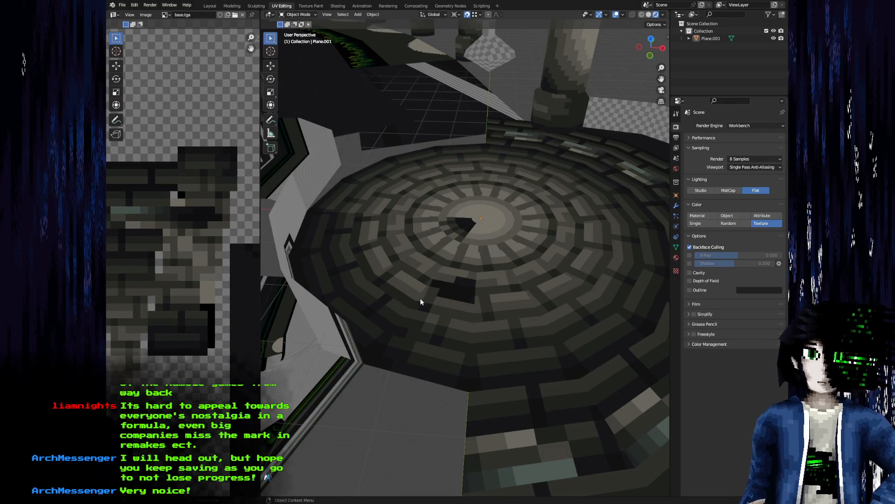
Switch to Aseprite, replace the dark strip crossing the second brick wedge with lighter brick pixels and save base.tga
key(alt+Tab)
drag(299, 159, 339, 193)
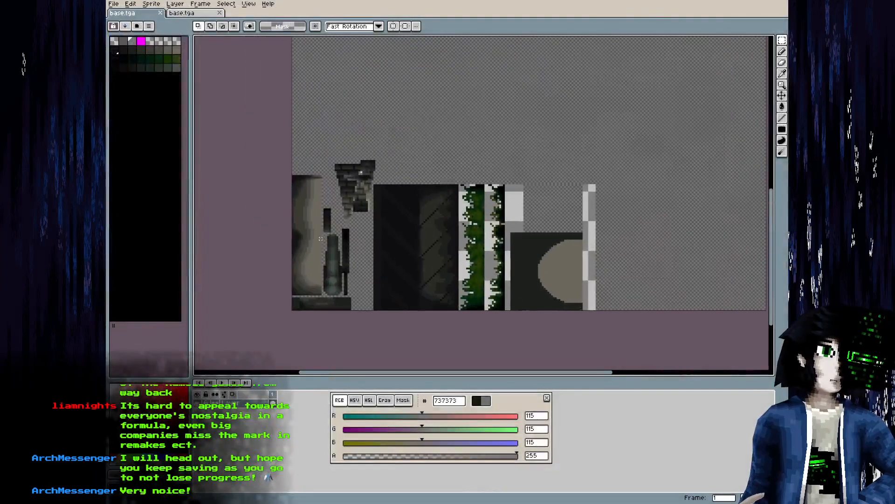
scroll(339, 193, up, 4)
drag(370, 111, 375, 135)
scroll(374, 137, up, 1)
drag(365, 205, 316, 156)
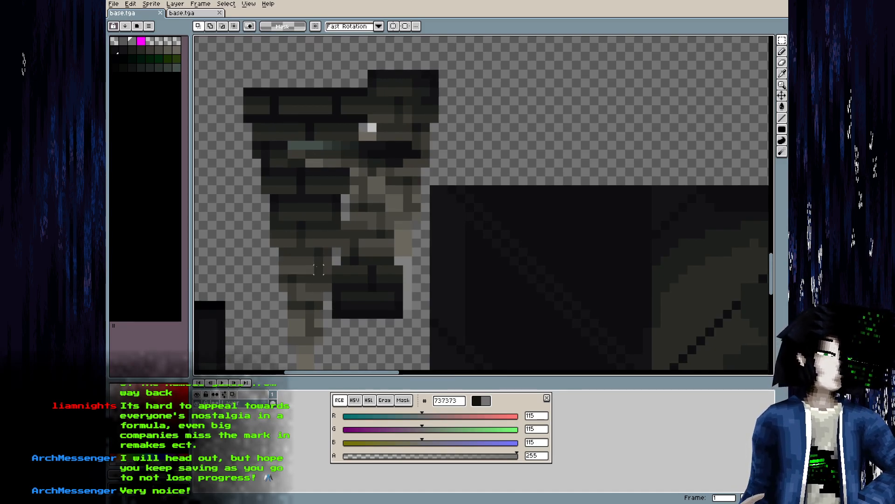
drag(310, 269, 396, 154)
key(ctrl+s)
Switch to Blender and check the UV placement of the floor wedge with the dark gap near the circle's centre
key(alt+Tab)
mouse_move(459, 329)
mouse_down()
mouse_move(455, 309)
mouse_move(464, 313)
mouse_move(463, 326)
mouse_up()
key(Tab)
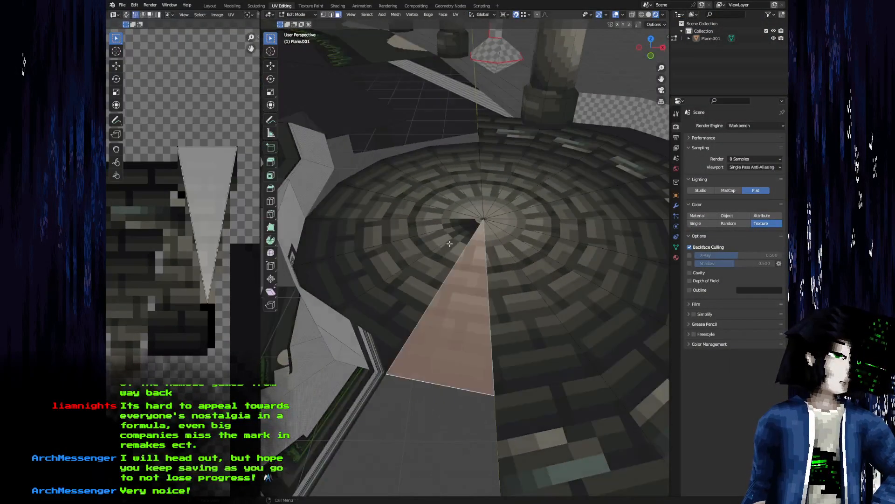
click(450, 231)
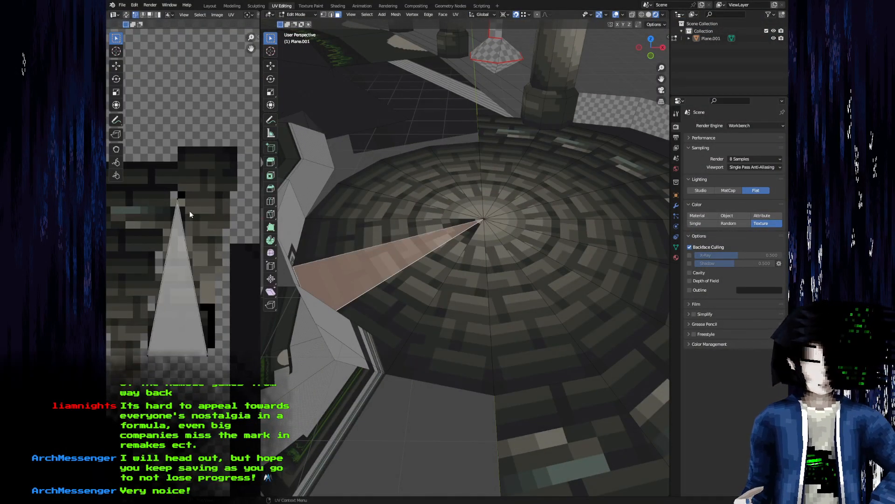
mouse_move(478, 226)
mouse_down()
mouse_move(478, 237)
mouse_move(480, 228)
mouse_up()
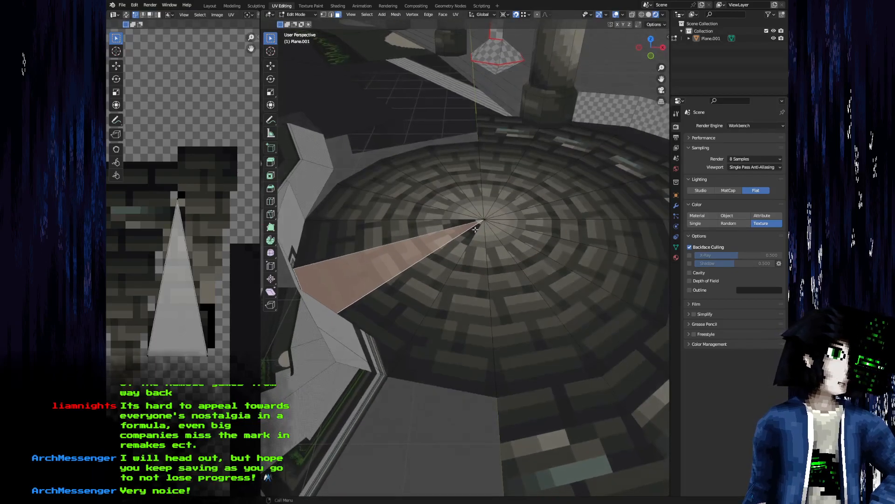
In Aseprite, cover the dark pixels at the second brick wedge's narrow tip with light stone pixels, save base.tga and deselect
key(alt+Tab)
drag(258, 241, 247, 208)
drag(290, 344, 307, 309)
click(300, 311)
drag(319, 259, 243, 360)
drag(286, 307, 357, 139)
key(ctrl+s)
drag(344, 146, 364, 207)
key(i)
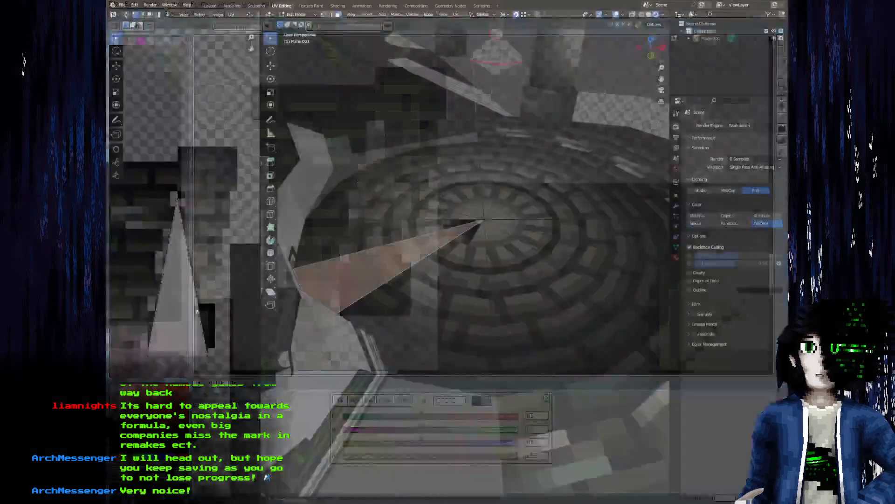
scroll(364, 302, down, 5)
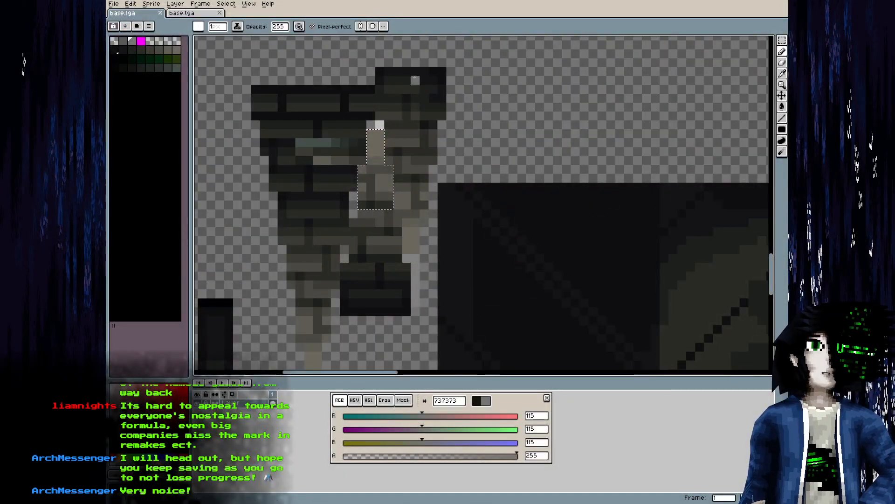
key(ctrl+d)
Try pencil strokes on the pillar texture with symmetry enabled, undo them and turn symmetry off
scroll(457, 172, down, 5)
drag(457, 172, 405, 122)
click(362, 27)
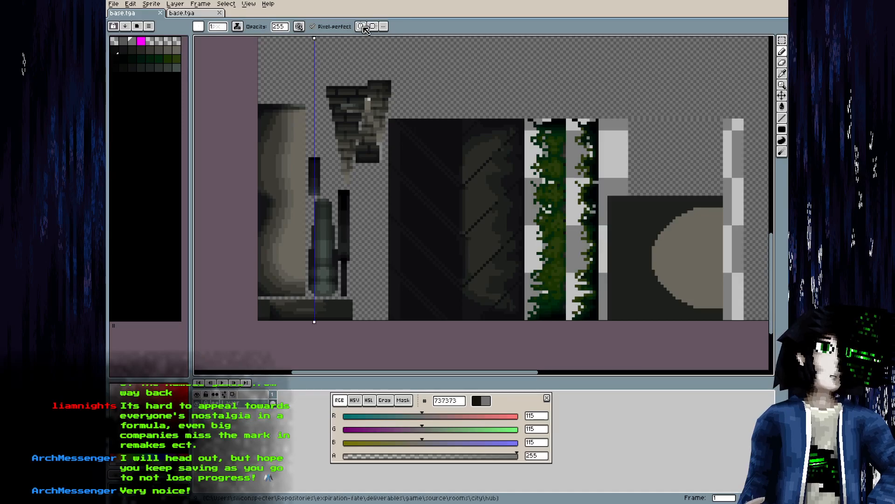
drag(432, 187, 438, 239)
scroll(293, 159, up, 2)
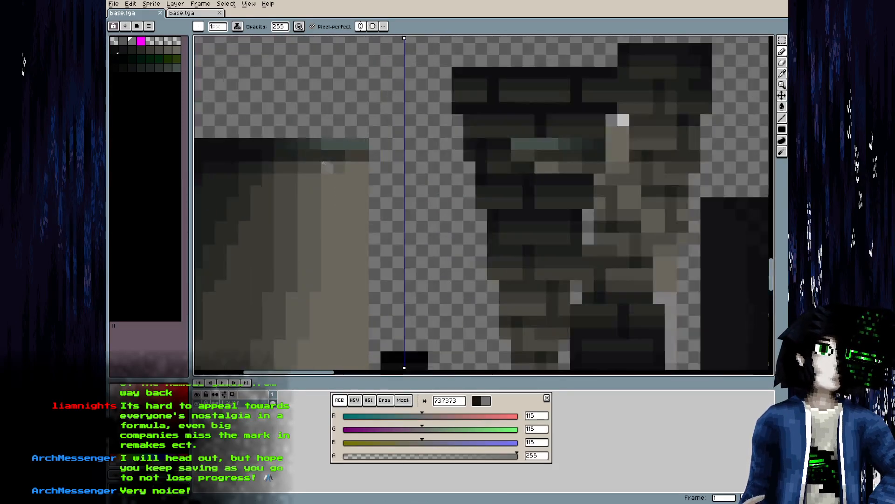
mouse_move(268, 144)
mouse_down()
mouse_move(283, 185)
mouse_move(256, 179)
mouse_up()
click(280, 167)
key(ctrl+z)
key(ctrl+z)
scroll(427, 261, down, 3)
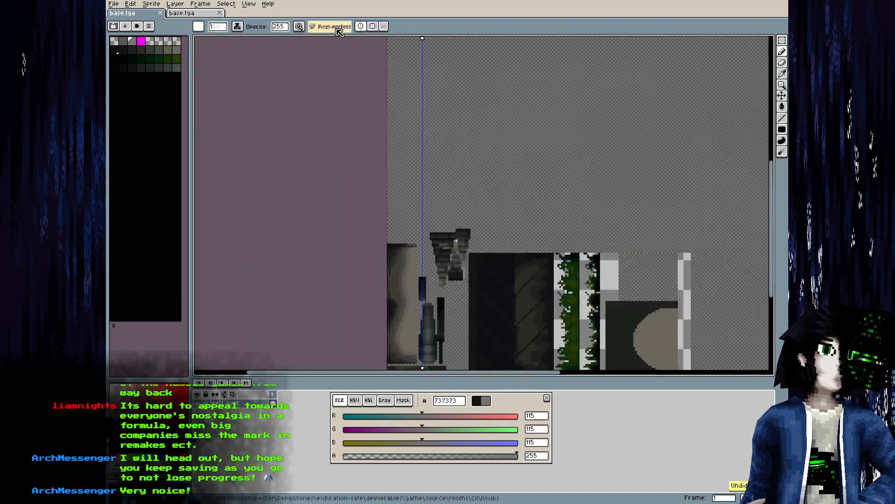
click(371, 27)
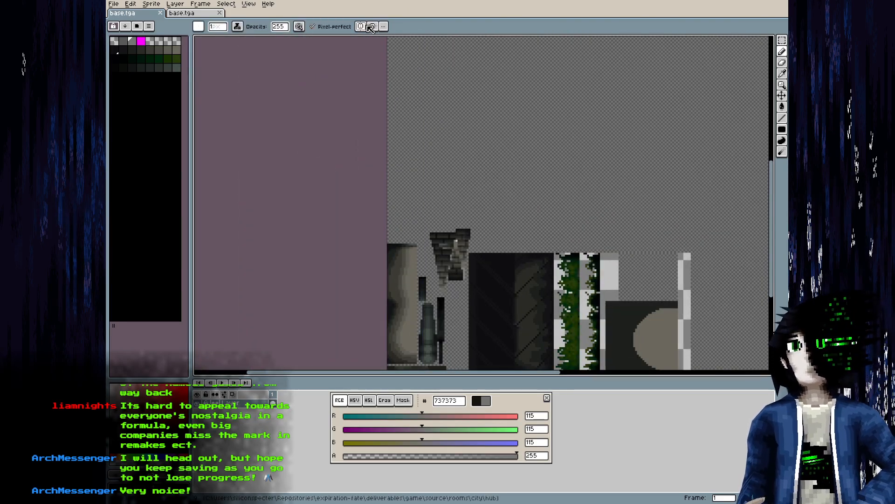
Switch to Blender and examine the dark striped panels and pillars of the model from below
drag(481, 247, 332, 129)
scroll(399, 210, up, 3)
scroll(482, 272, down, 1)
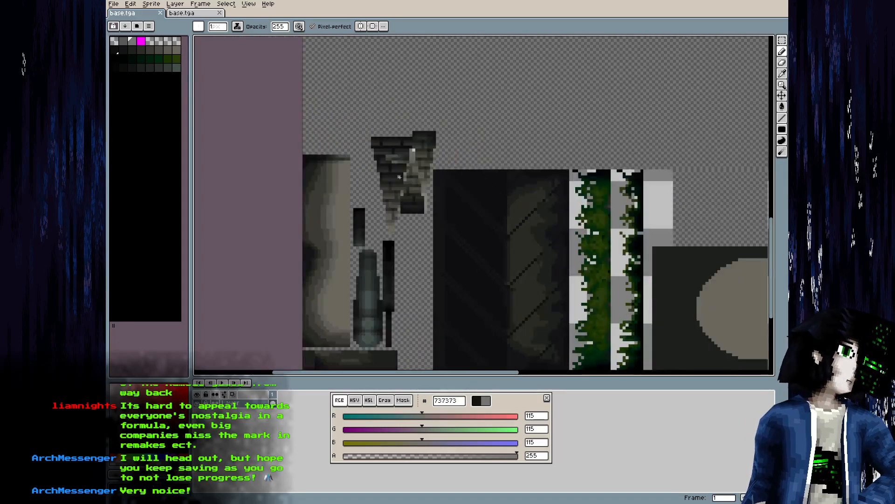
drag(391, 169, 353, 139)
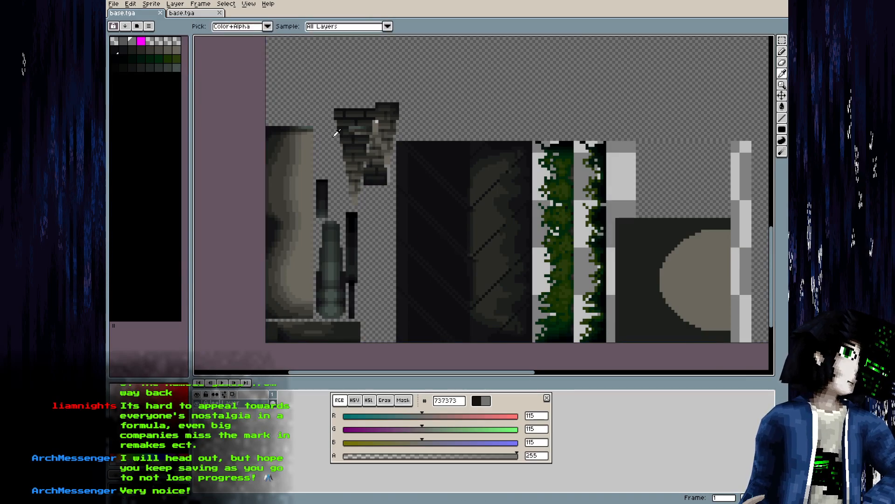
key(alt+Tab)
drag(307, 323, 418, 293)
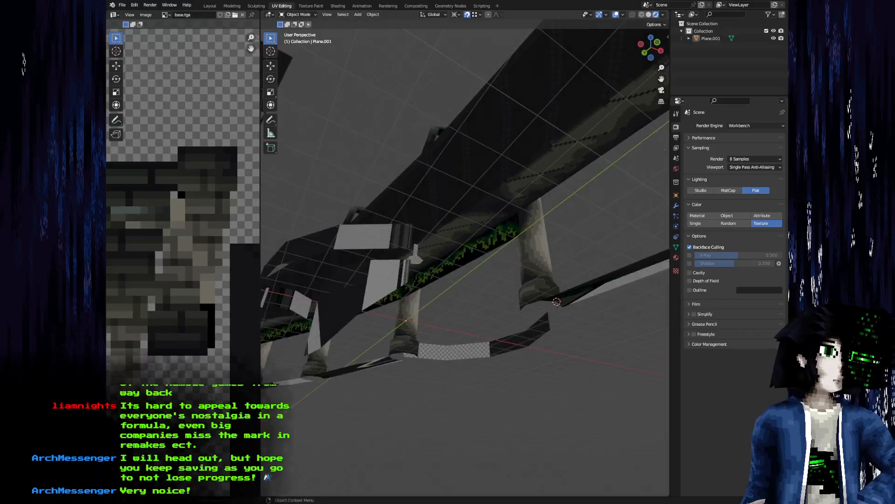
Sample colour 141417 in Aseprite, draw a short line with the Line tool near the dark panel's upper edge and save
key(alt+Tab)
scroll(445, 328, up, 1)
alt+click(437, 319)
drag(443, 224, 438, 387)
scroll(452, 92, up, 4)
key(l)
drag(464, 143, 438, 115)
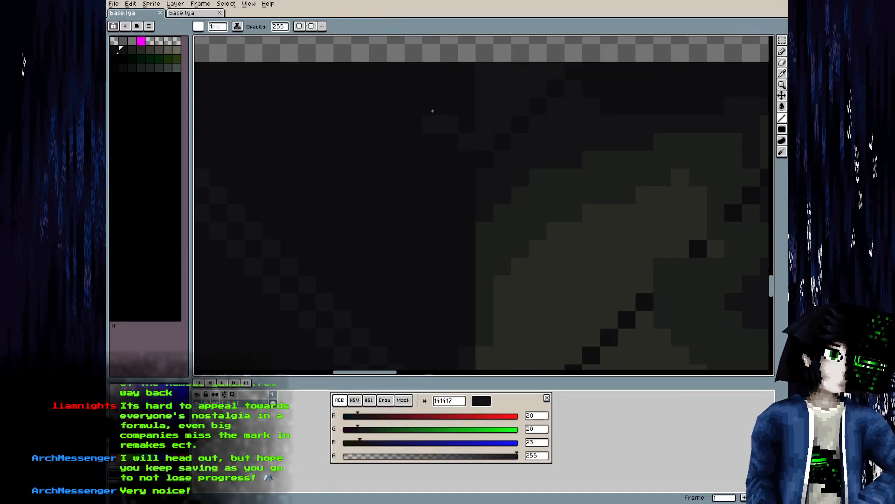
key(ctrl+s)
Switch to Blender and inspect the striped panel and the circular brick floor with the updated texture
key(alt+Tab)
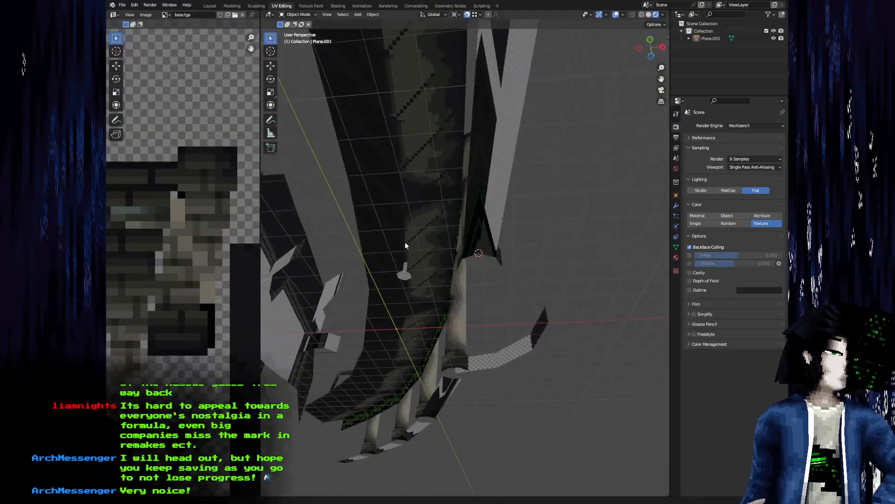
scroll(402, 241, up, 4)
drag(401, 240, 465, 290)
drag(461, 321, 472, 282)
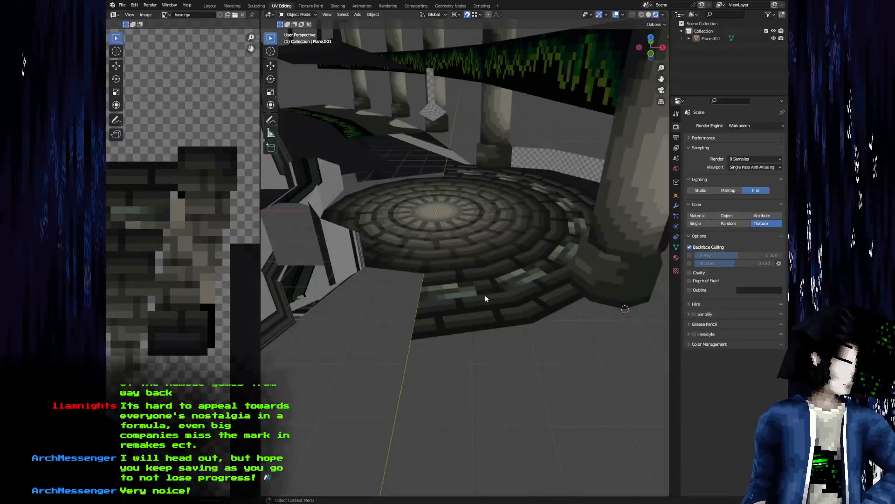
Switch to Aseprite and cover the teal-tinted, lighter bricks in the brick texture's third row with copies of the neighbouring plain dark bricks
key(alt+Tab)
drag(420, 259, 509, 203)
scroll(385, 102, up, 4)
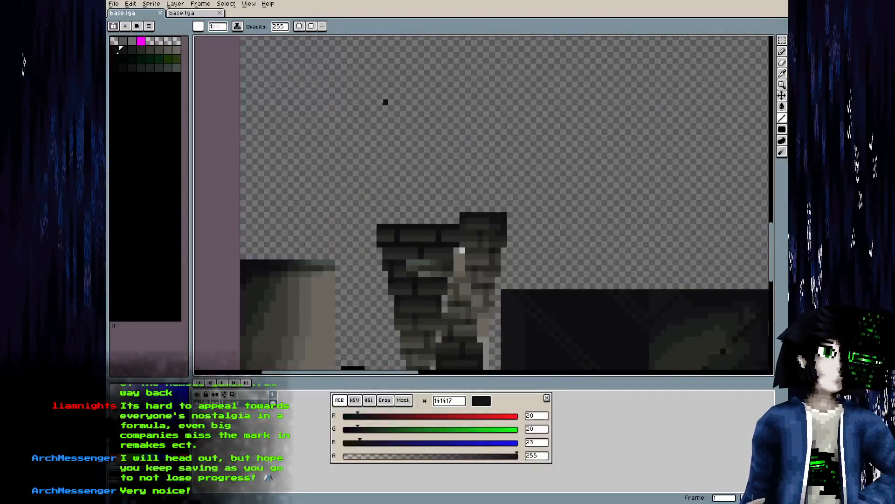
drag(393, 205, 374, 145)
scroll(374, 144, up, 3)
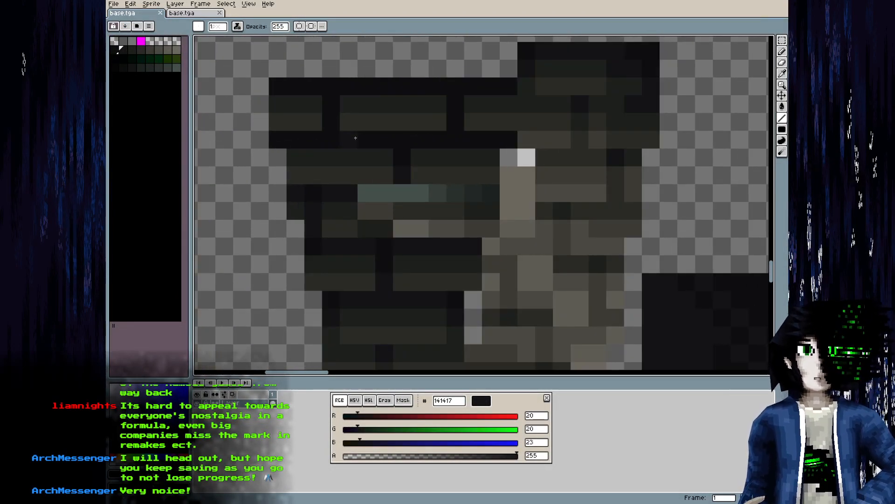
drag(401, 279, 376, 276)
key(alt)
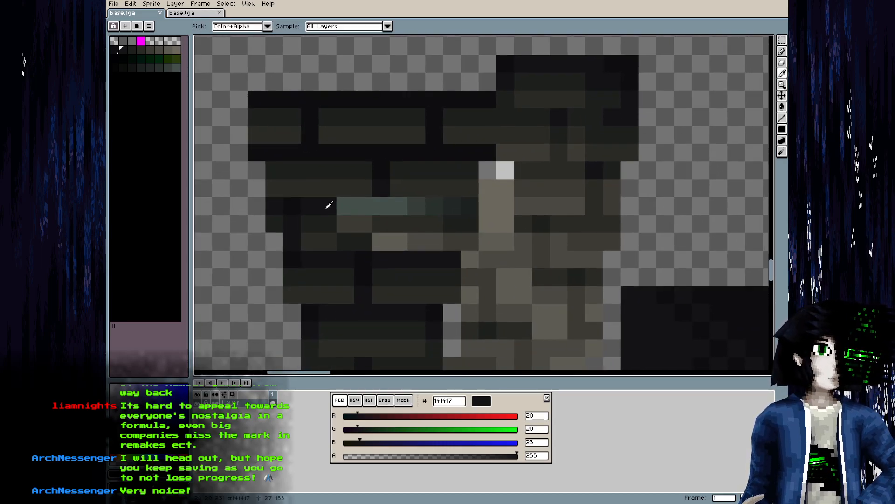
drag(268, 199, 437, 237)
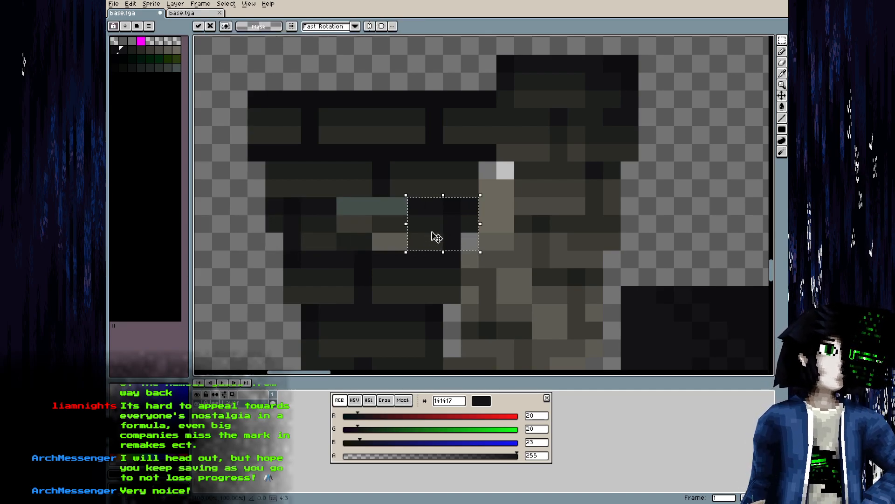
click(363, 295)
mouse_move(310, 206)
mouse_down()
mouse_move(329, 242)
mouse_move(413, 226)
mouse_up()
Deselect, save base.tga, then switch to Blender and check the brick floor and the overhead striped panel
key(ctrl+d)
key(ctrl+s)
key(Return)
key(alt+Tab)
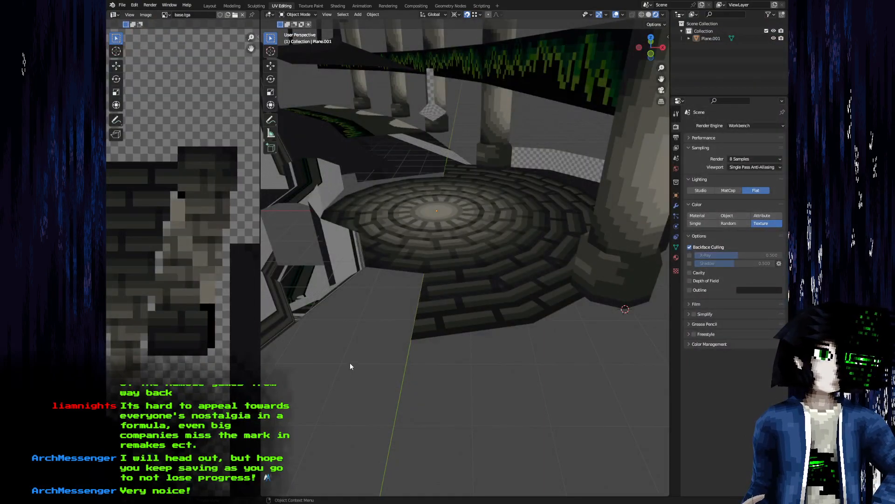
mouse_move(379, 340)
mouse_down()
mouse_move(318, 359)
mouse_move(307, 352)
mouse_move(323, 325)
mouse_move(385, 309)
mouse_move(338, 347)
mouse_move(366, 328)
mouse_move(347, 344)
mouse_move(349, 326)
mouse_move(474, 309)
mouse_move(454, 321)
mouse_move(374, 317)
mouse_move(413, 318)
mouse_up()
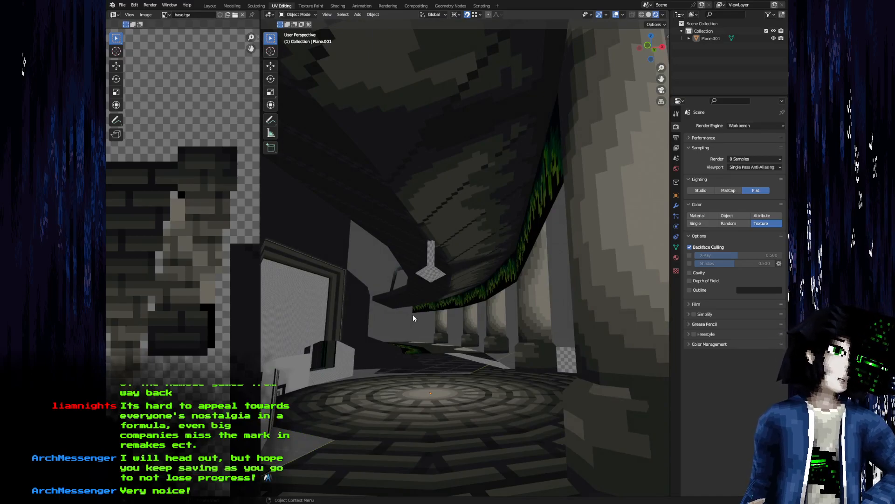
Switch to Aseprite, sample colour 0d0e0f and draw over a diagonal seam on the dark striped panel with the Line tool
key(alt+Tab)
scroll(420, 200, down, 1)
drag(750, 295, 650, 204)
scroll(650, 204, up, 1)
key(alt)
alt+click(405, 210)
key(l)
drag(395, 219, 421, 189)
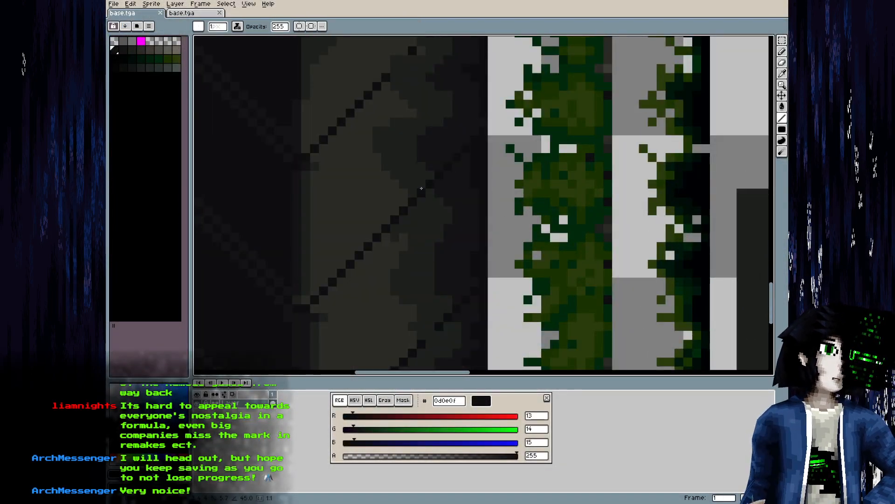
Pencil shading pixels beside the diagonal seam with sampled colours 2a2b26 and 1c1f1b, then check the panel in Blender
scroll(367, 265, up, 1)
alt+click(393, 248)
key(b)
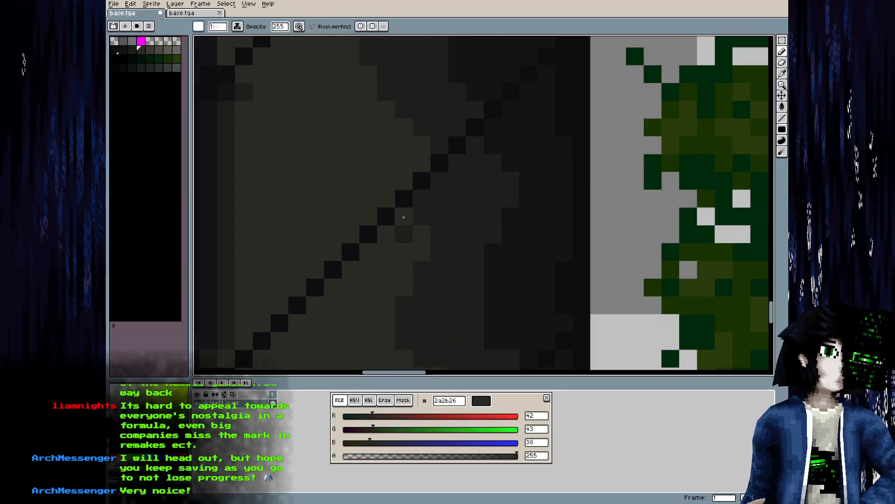
click(417, 202)
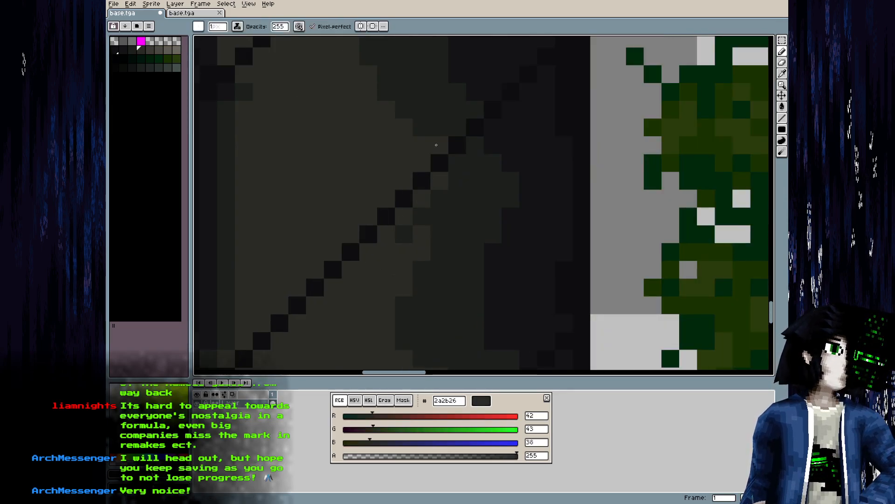
alt+click(493, 124)
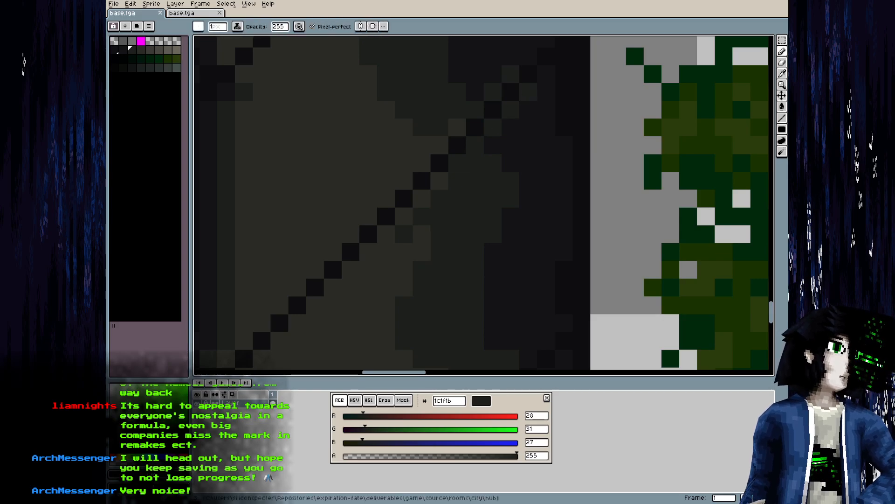
key(alt+Tab)
drag(398, 278, 377, 308)
Return to Aseprite and pencil pixels along the next diagonal seam, using 0d0e0f for the seam and 2a2b26 beside it
key(alt+Tab)
scroll(390, 251, up, 4)
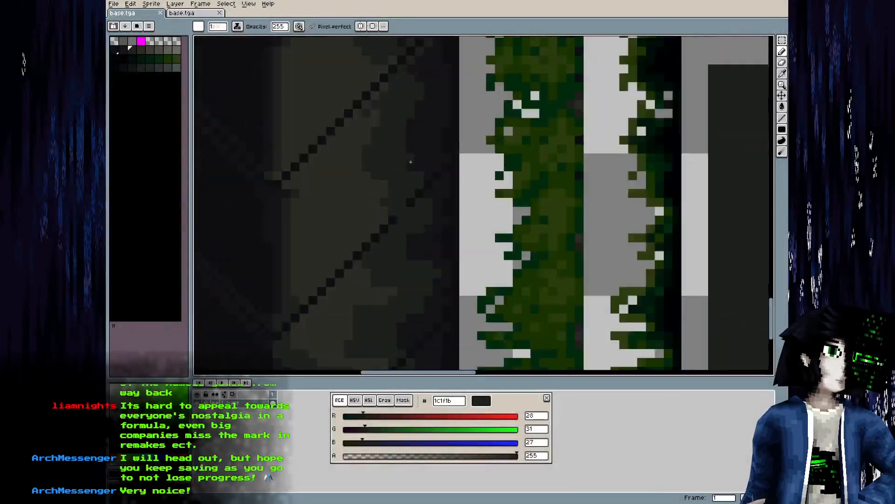
alt+click(387, 239)
click(399, 225)
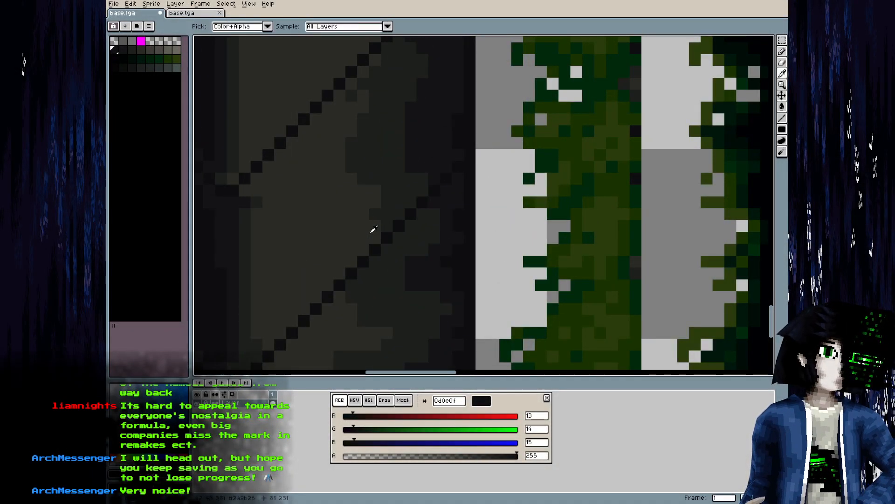
alt+click(372, 232)
key(alt)
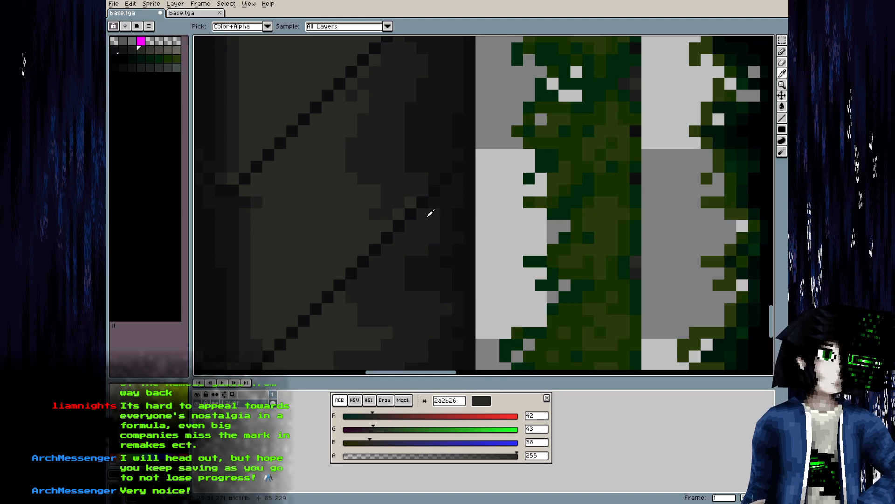
click(433, 190)
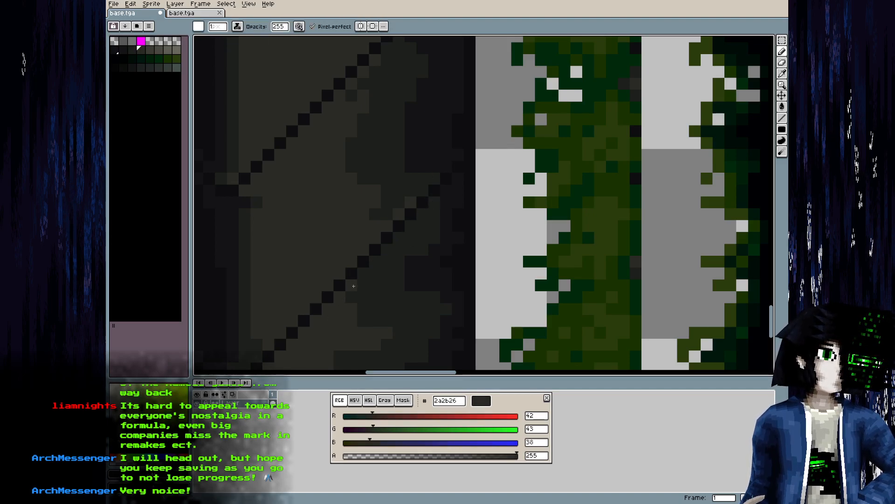
drag(375, 263, 441, 183)
click(416, 217)
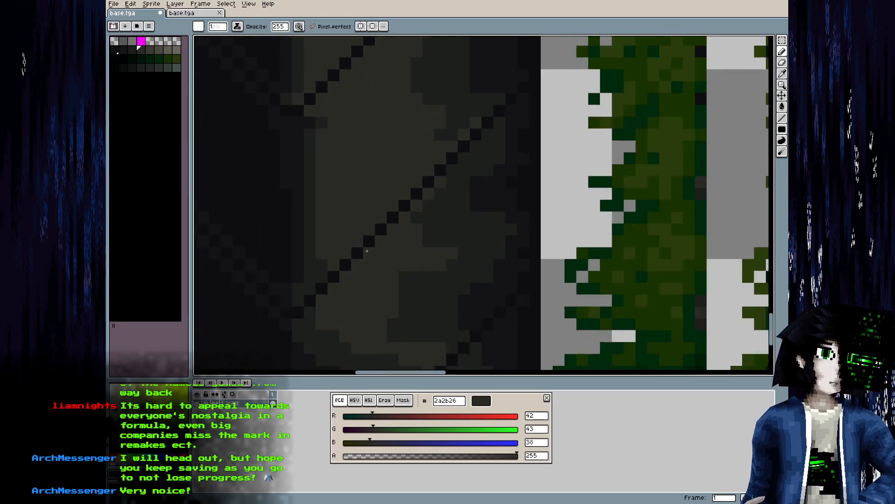
Soften the diagonal seam with sampled colours 141417 and 1c1f1b using the Line tool, then save base.tga
alt+click(382, 230)
key(])
click(360, 264)
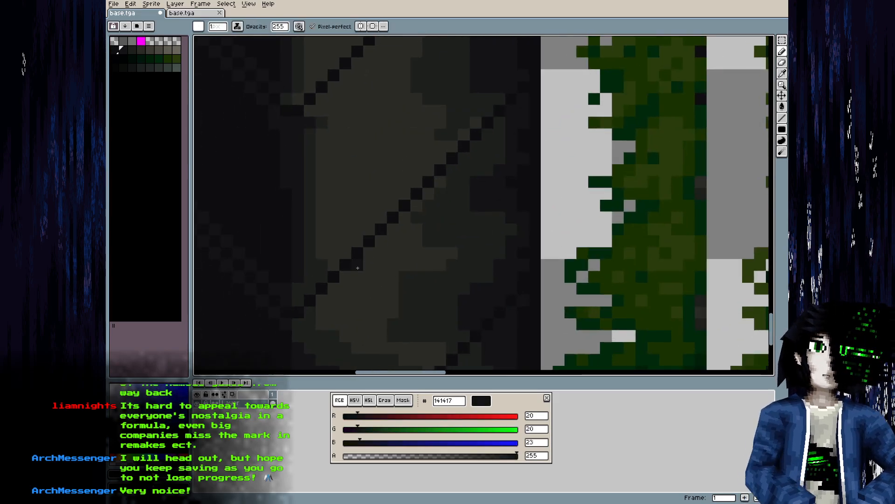
key(l)
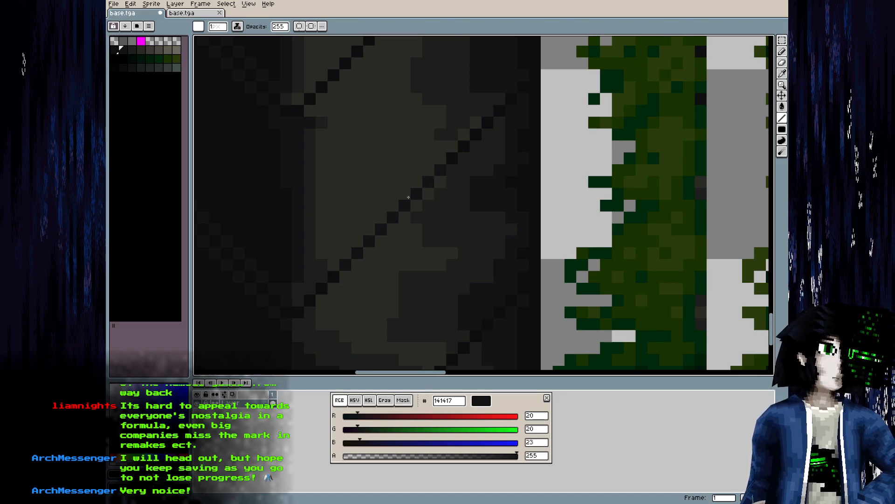
alt+click(356, 262)
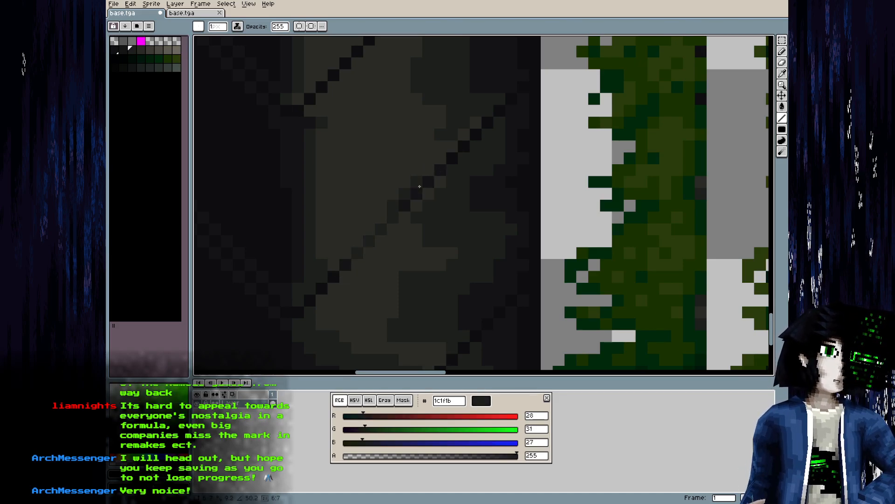
scroll(441, 197, down, 3)
key(ctrl+s)
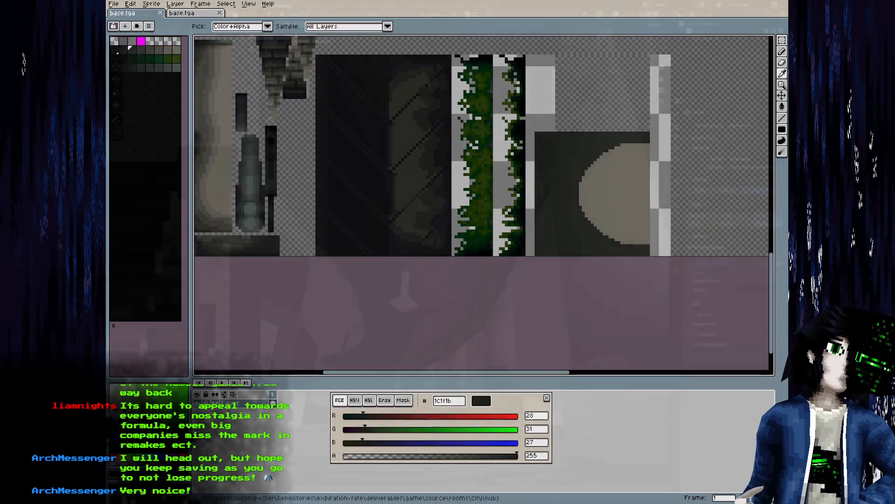
Switch to Blender and inspect the softened seams on the overhead striped panel
key(alt+Tab)
scroll(356, 326, up, 4)
mouse_move(362, 323)
mouse_down()
mouse_move(347, 314)
mouse_move(374, 326)
mouse_move(352, 335)
mouse_up()
scroll(374, 326, down, 3)
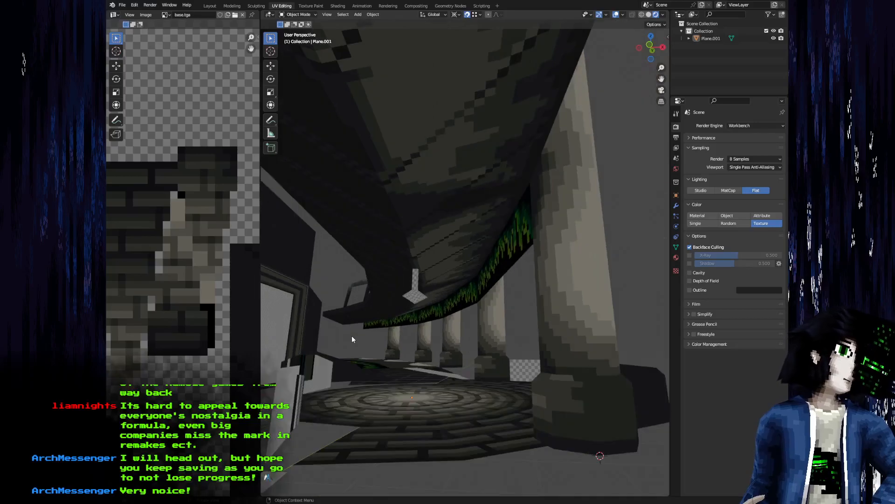
Switch to Aseprite and recolour the diagonal seam above with the Line tool, using 1c1f1b for its middle section
key(alt+Tab)
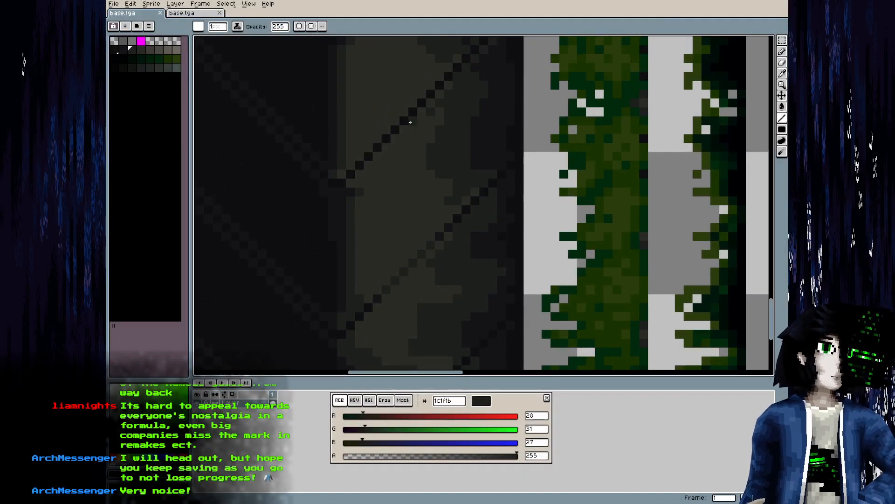
alt+click(378, 295)
drag(360, 166, 447, 77)
alt+click(440, 72)
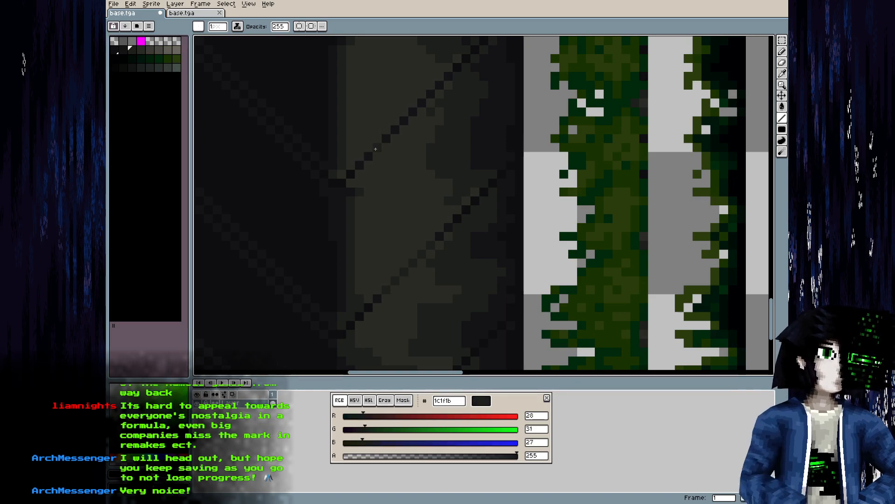
drag(385, 138, 431, 94)
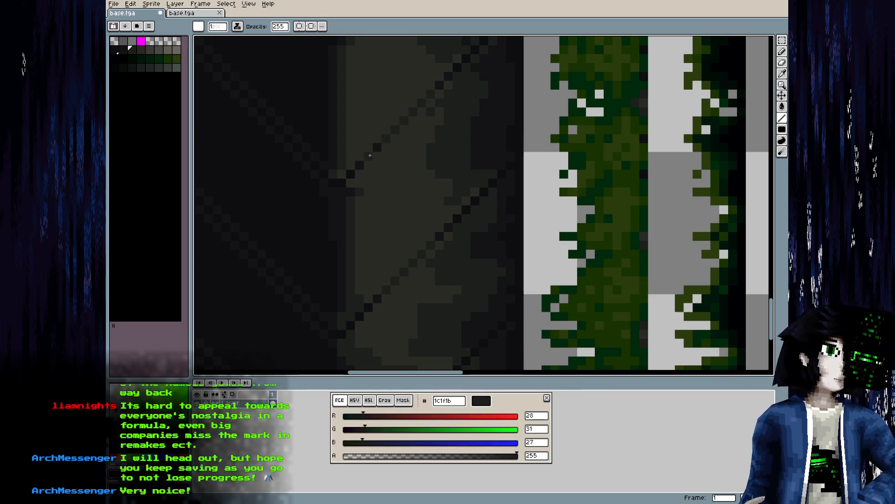
Fade the panel's uppermost long diagonal seam with sampled greys 141417 and 1c1f1b, filling the gap near its upper end
scroll(377, 146, right, 2)
alt+click(325, 164)
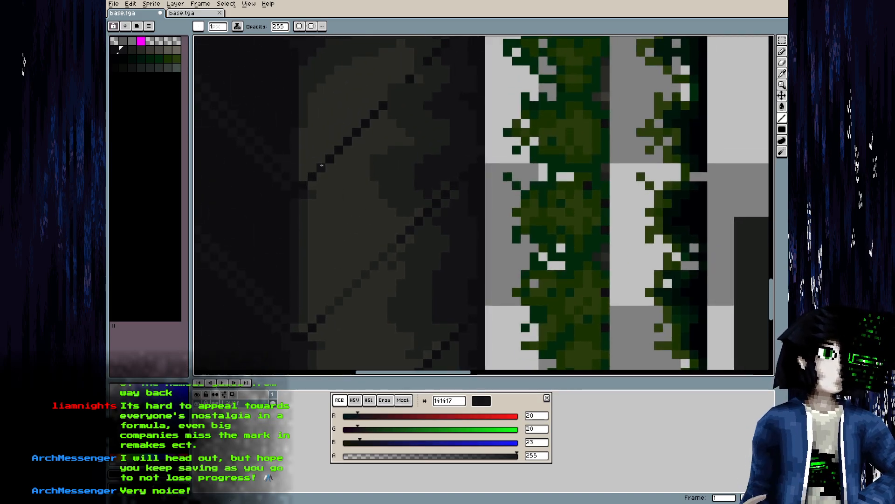
alt+click(341, 152)
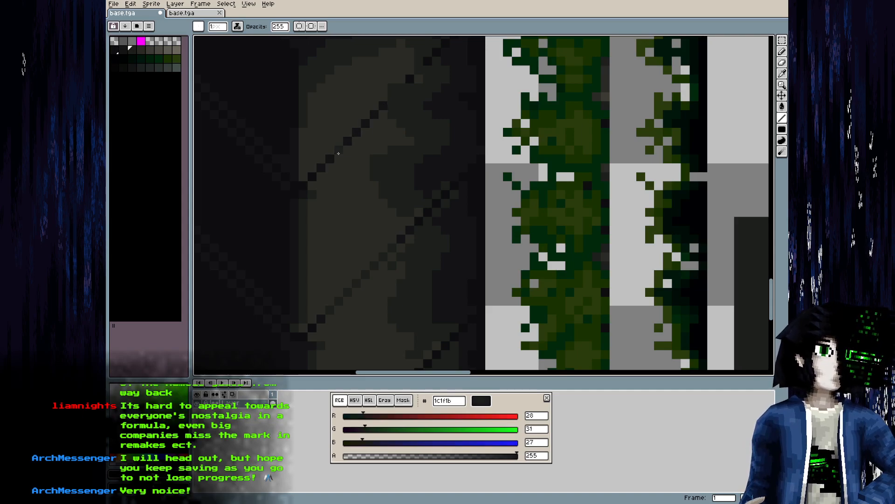
alt+click(409, 79)
drag(393, 96, 399, 90)
alt+click(391, 97)
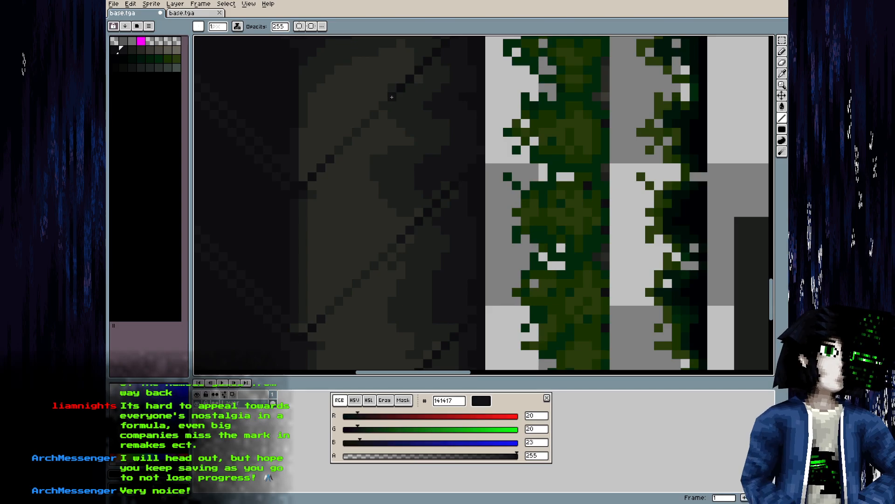
Draw over the lowest diagonal seam in 141417, save base.tga and check the striped panel in Blender
scroll(417, 76, down, 5)
scroll(412, 213, up, 5)
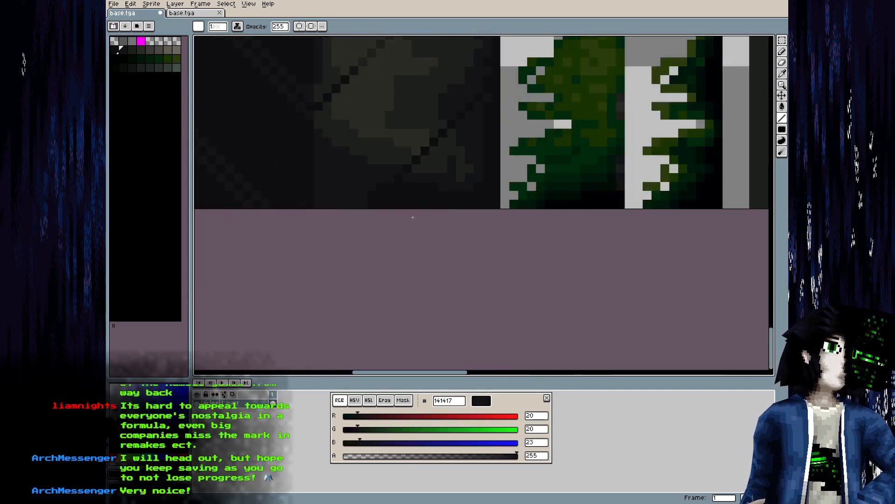
drag(412, 153, 409, 190)
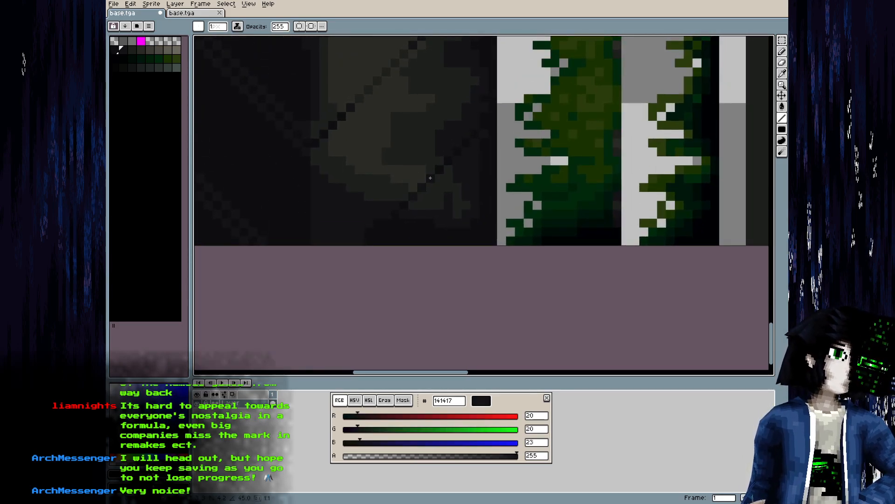
scroll(428, 182, down, 1)
key(ctrl+s)
key(alt+Tab)
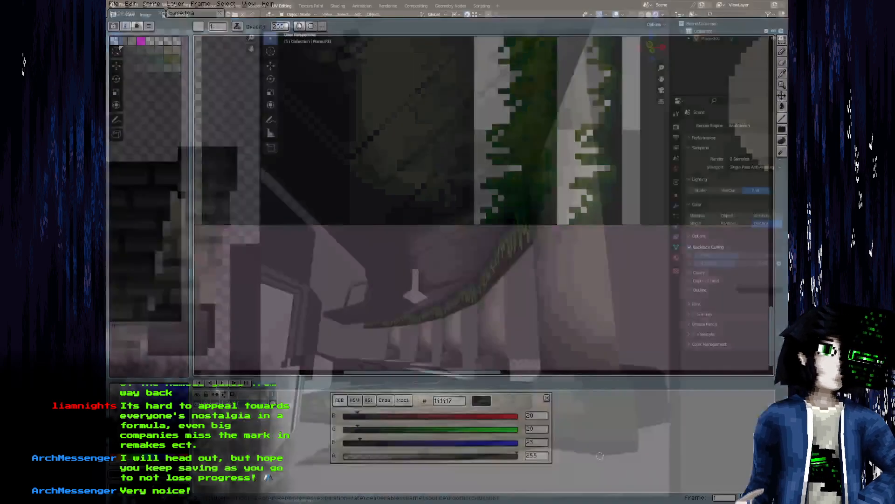
drag(399, 353, 417, 356)
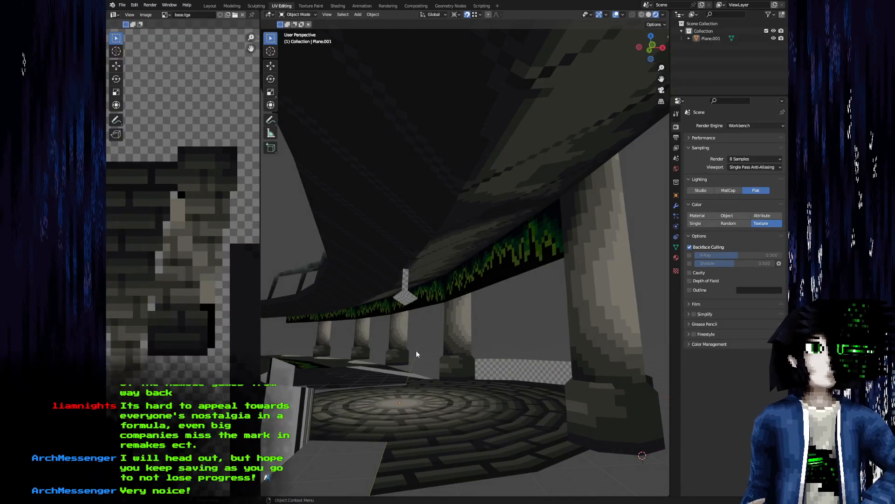
Switch to Aseprite, sample colour 0d0e0f and pencil dark pixels into the shaded edge of the panel beside the foliage
key(alt+Tab)
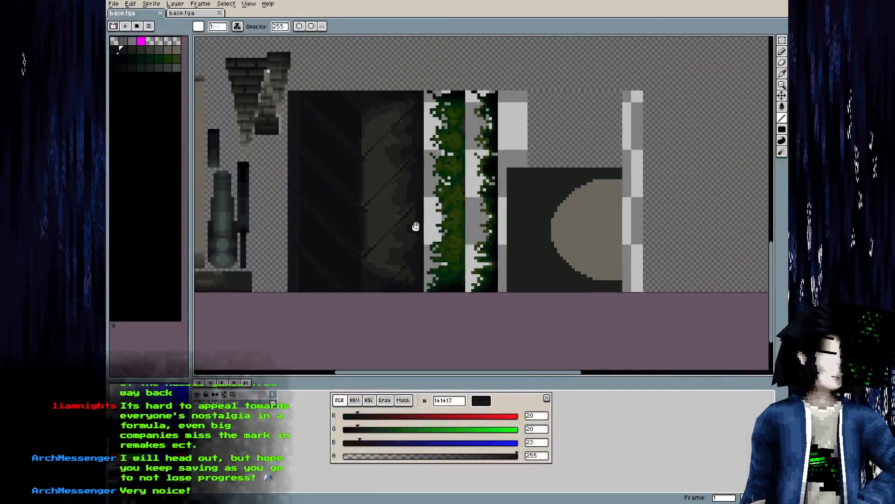
scroll(408, 196, up, 2)
alt+click(440, 162)
key(b)
drag(416, 180, 421, 172)
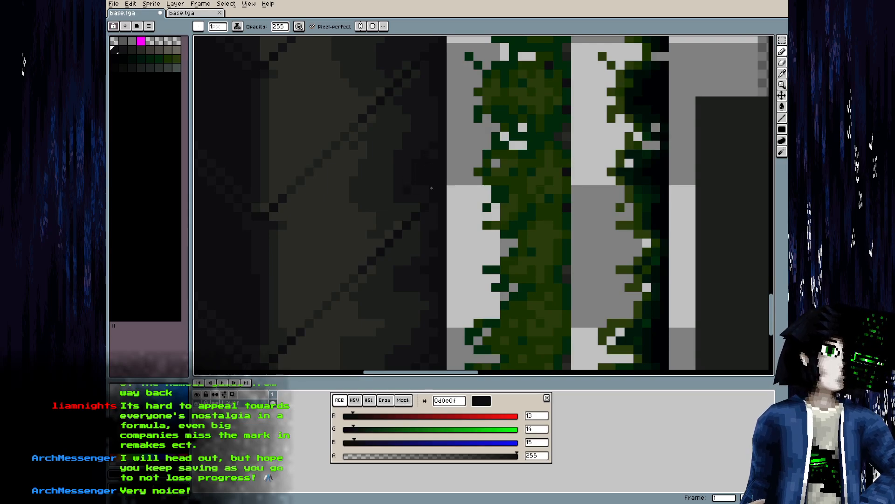
Sample colour 141417 and pencil it along the panel's shaded edge beside the foliage, softening the shadow outline
scroll(408, 177, up, 1)
alt+click(387, 193)
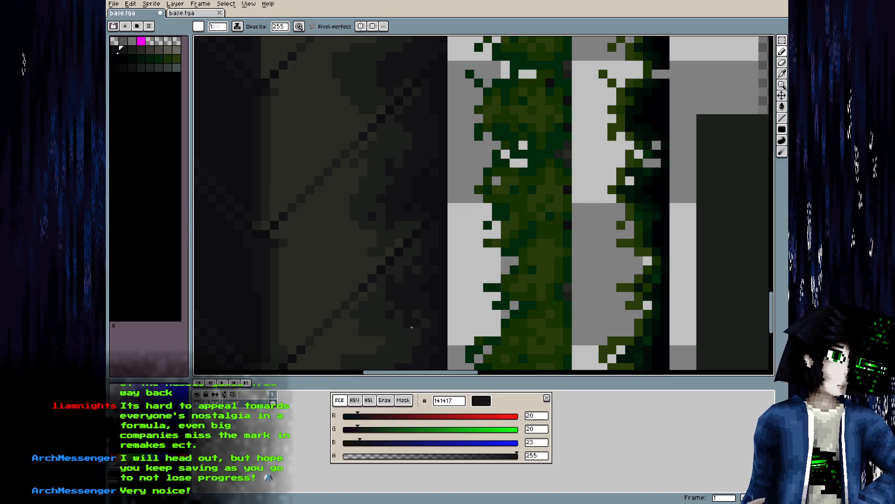
drag(415, 333, 410, 262)
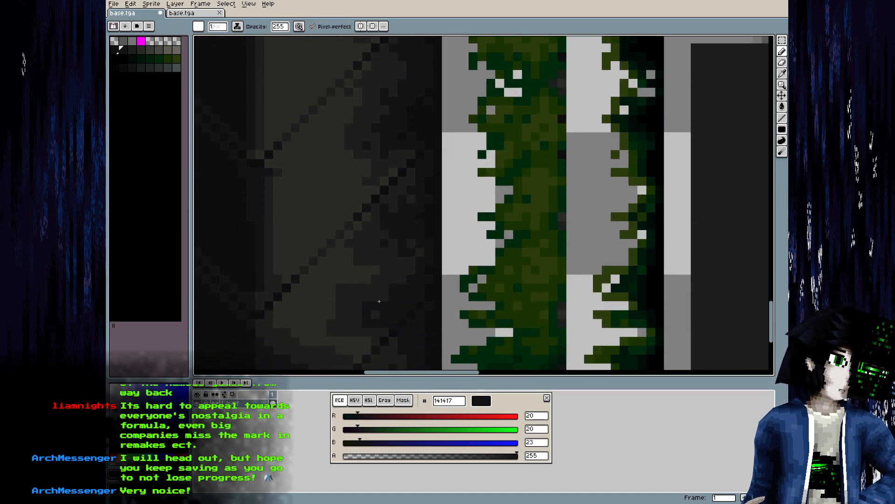
scroll(398, 345, down, 1)
drag(398, 349, 396, 314)
drag(400, 231, 383, 372)
drag(386, 232, 401, 307)
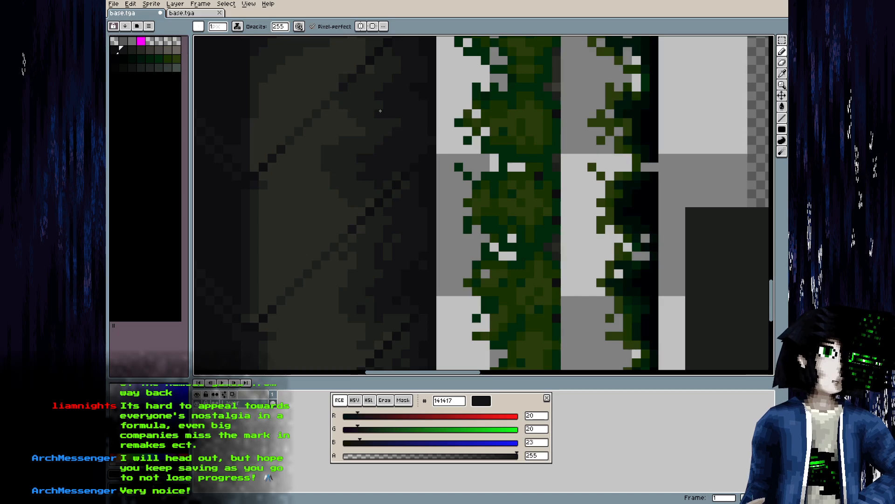
drag(363, 96, 379, 235)
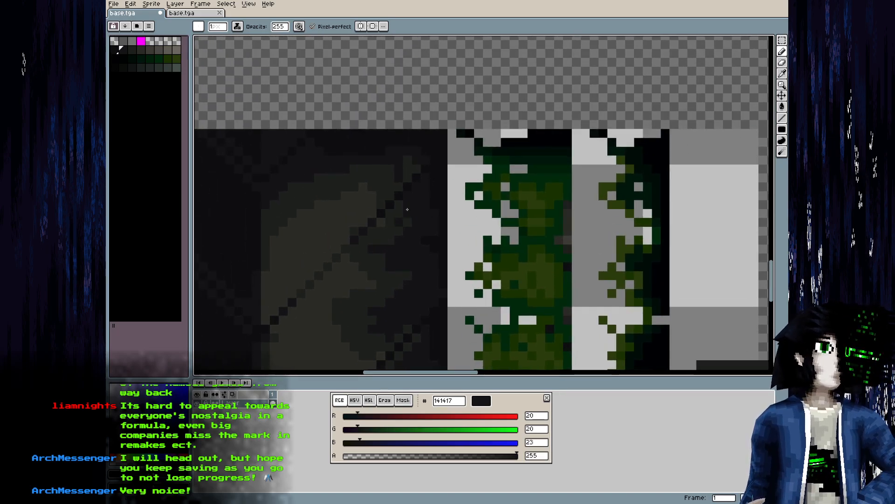
Sample 0d0e0f and pencil it into the darkest outer edge of the striped panel beside the foliage
alt+click(436, 248)
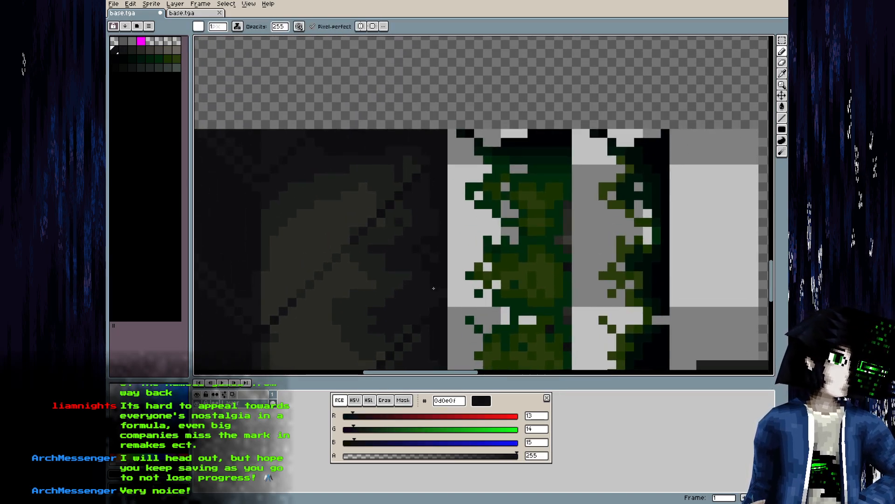
drag(428, 310, 420, 158)
drag(415, 276, 411, 153)
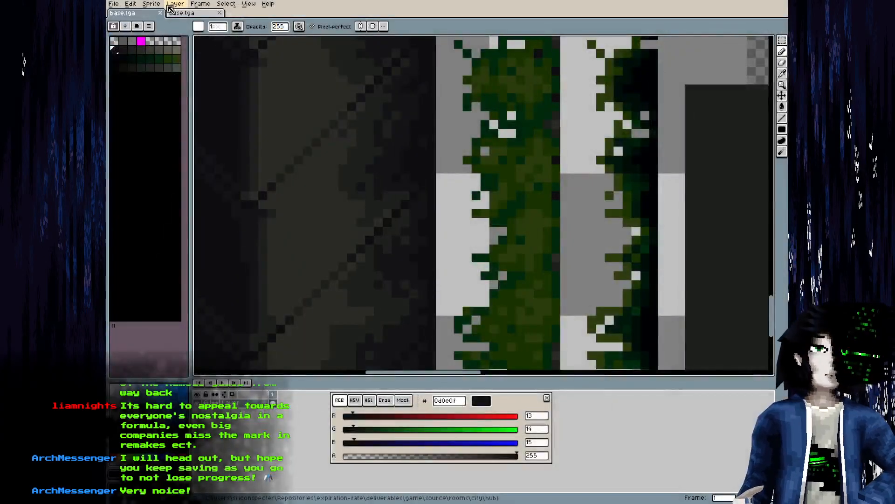
Convert the sprite from indexed to RGB colour mode, then switch to Blender to view the ceiling and foliage
click(152, 3)
mouse_move(171, 24)
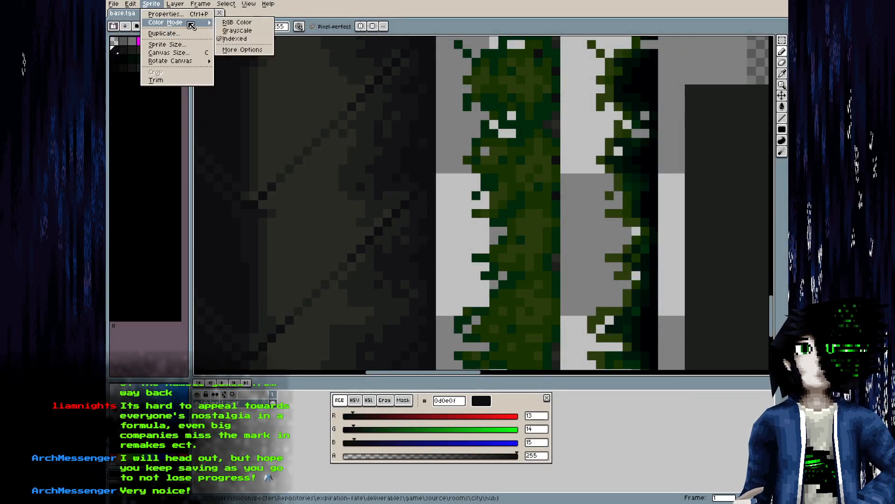
click(237, 22)
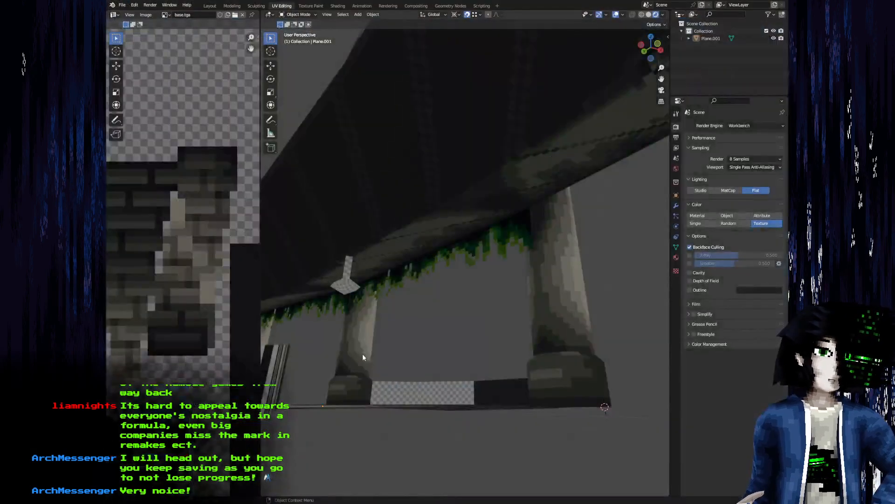
drag(363, 353, 409, 341)
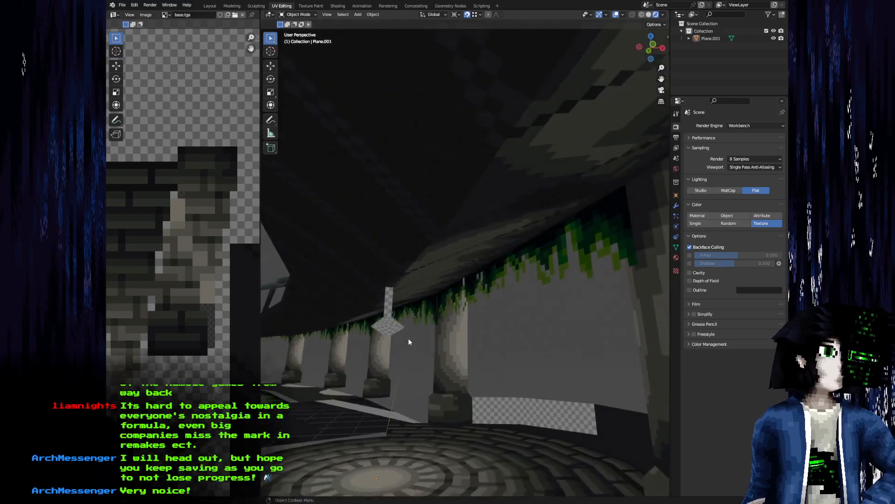
Examine the view layer, output, render, modifier, object and world properties in Blender
click(676, 159)
click(676, 169)
click(676, 148)
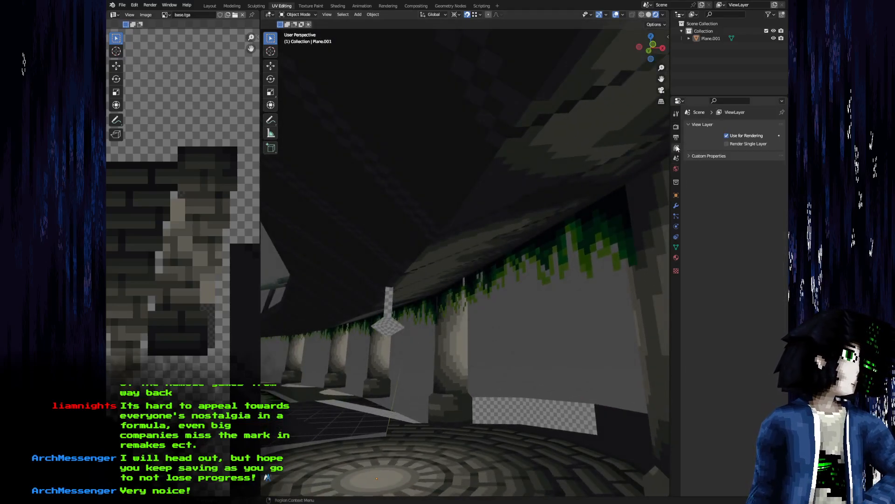
click(677, 138)
click(676, 127)
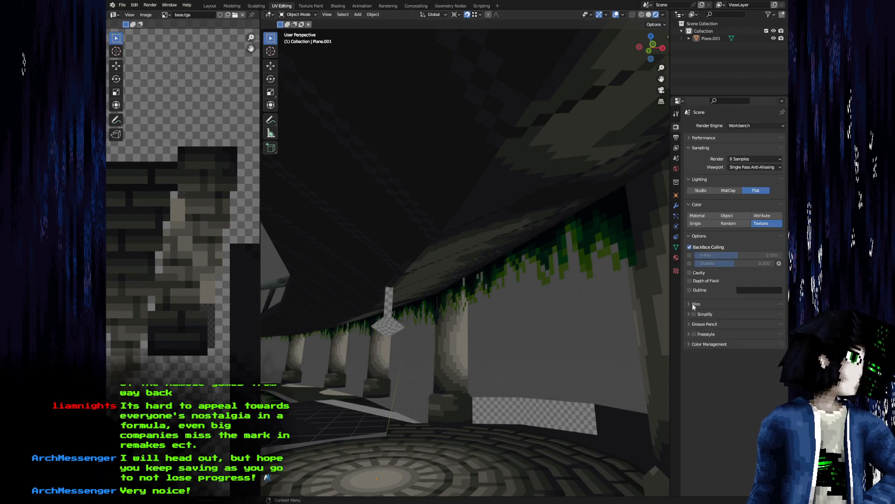
click(677, 236)
click(676, 217)
click(677, 207)
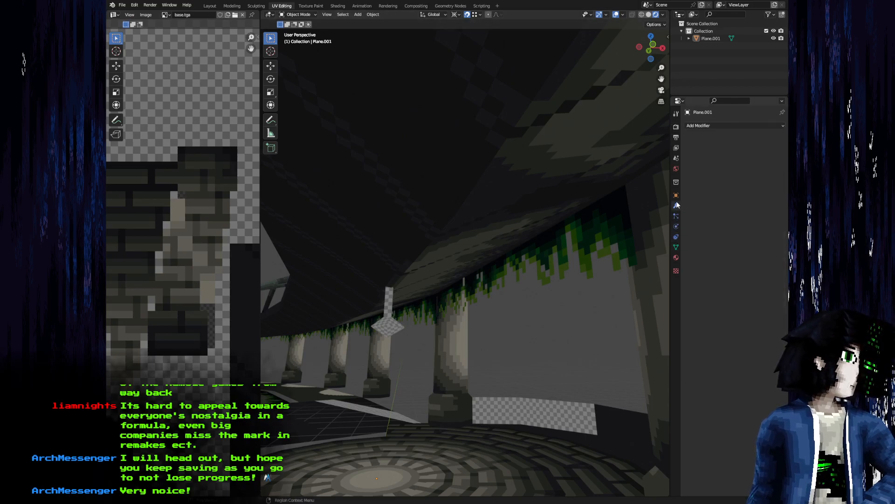
click(677, 196)
click(676, 182)
click(677, 168)
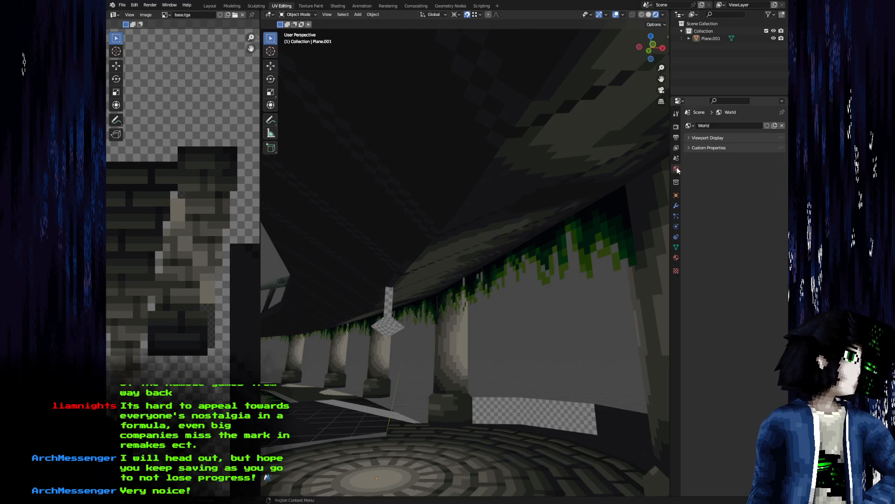
Open the preferences and try a light interface theme, then return to the dark theme
click(122, 4)
mouse_move(135, 5)
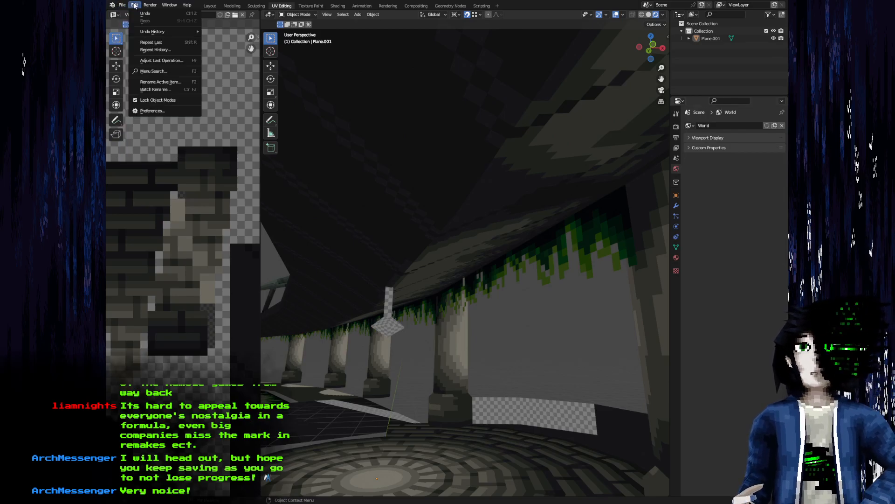
click(150, 111)
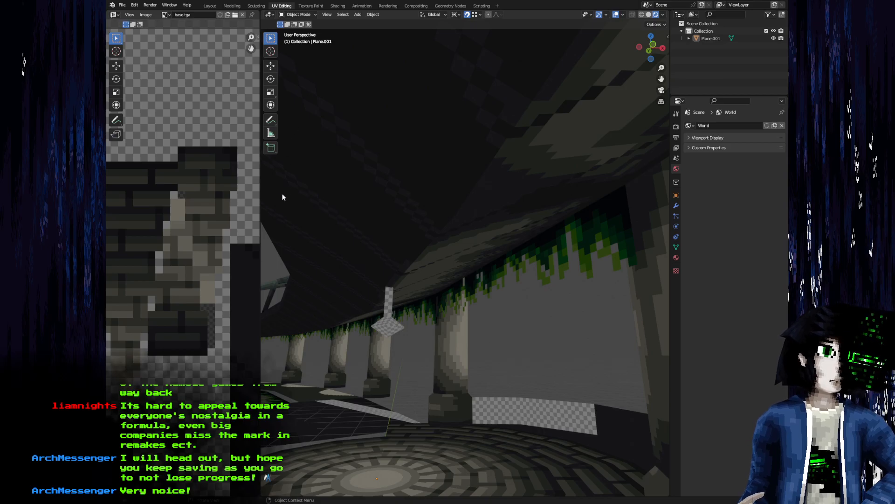
click(261, 196)
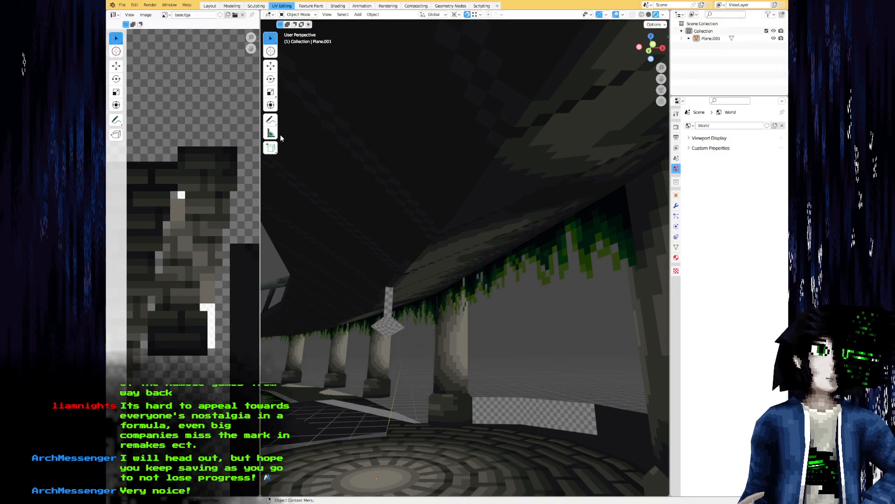
click(267, 139)
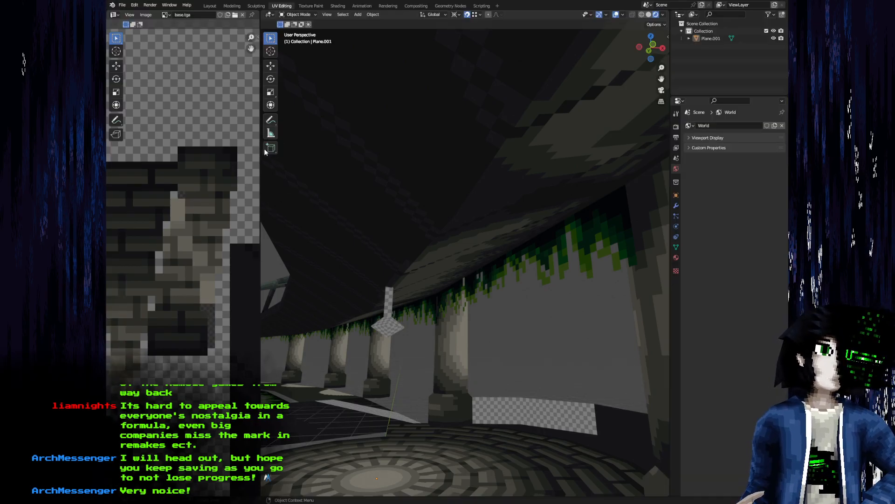
click(264, 148)
click(268, 183)
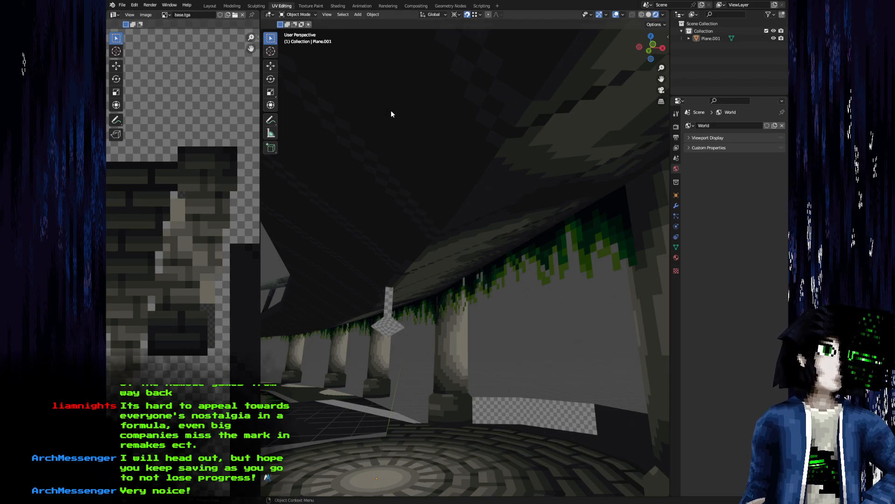
In Edit Mode, duplicate a flat face of the mesh and place the copy outside the colonnade, cancelling the X-axis rotation
drag(400, 125, 420, 294)
scroll(428, 216, down, 5)
key(Tab)
click(410, 262)
scroll(420, 294, down, 2)
key(shift+d)
click(595, 259)
key(r)
key(x)
right_click(588, 294)
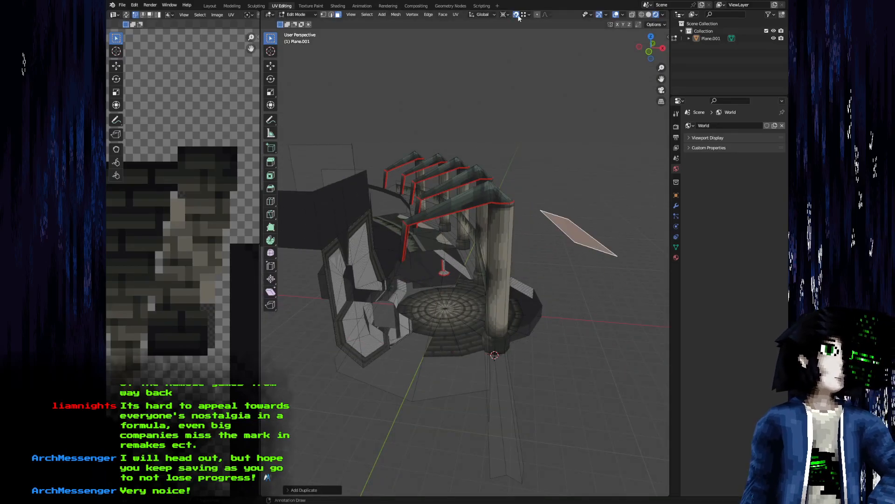
Set the transform pivot to Median Point and rotate the duplicated face towards an upright position behind the pillars
click(503, 15)
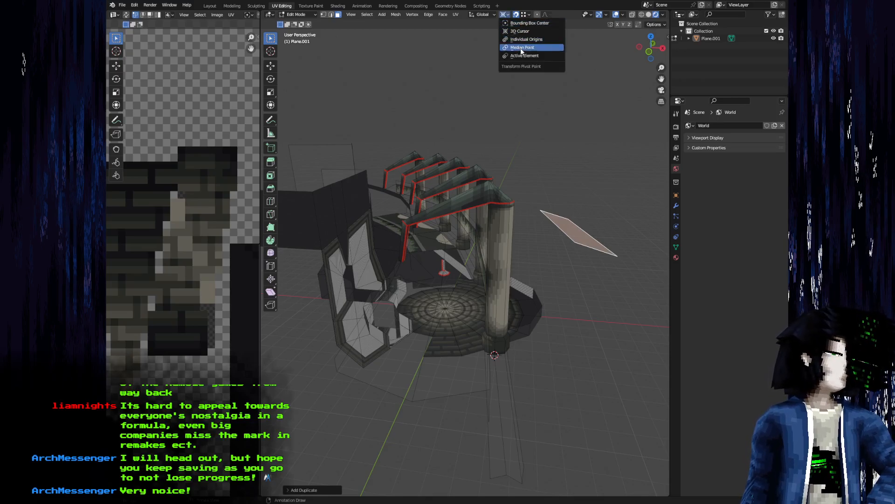
click(520, 46)
drag(438, 171, 499, 266)
key(r)
click(470, 317)
drag(415, 126, 413, 261)
drag(443, 322, 451, 280)
key(r)
click(468, 302)
Finish rotating the duplicated face, scale it up as a dark backdrop behind the pillars and return to Object Mode
drag(381, 226, 354, 129)
drag(490, 149, 421, 125)
key(r)
click(400, 86)
key(s)
click(538, 106)
key(Tab)
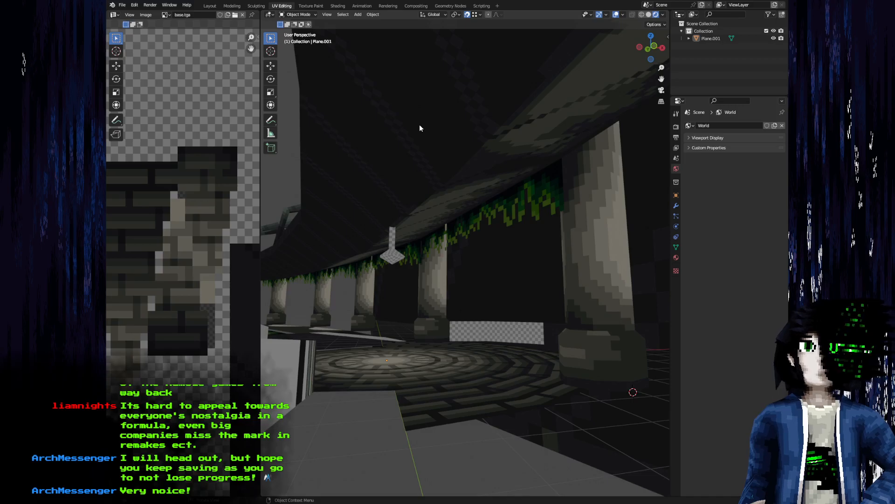
drag(416, 144, 393, 181)
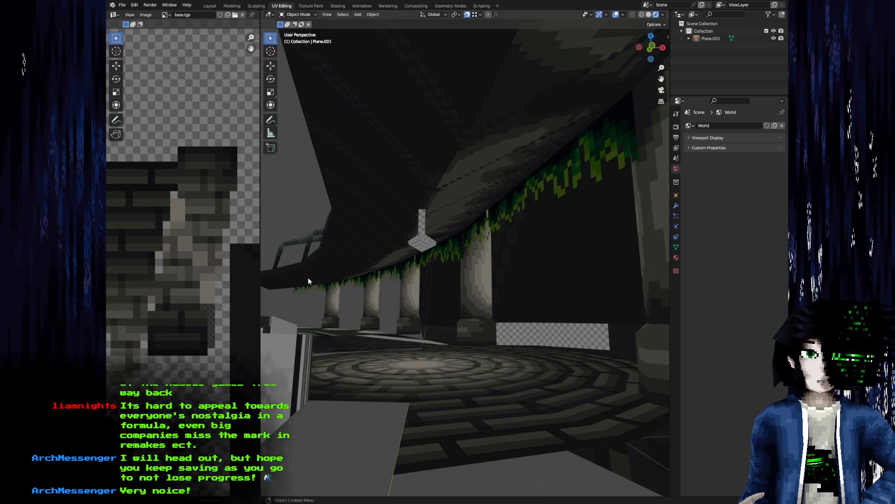
Switch to Aseprite, sample 141417, try a pencil stroke across the panel's dark half and undo it
key(alt+Tab)
scroll(337, 181, down, 3)
drag(338, 180, 425, 171)
key(i)
alt+click(446, 154)
drag(357, 178, 380, 217)
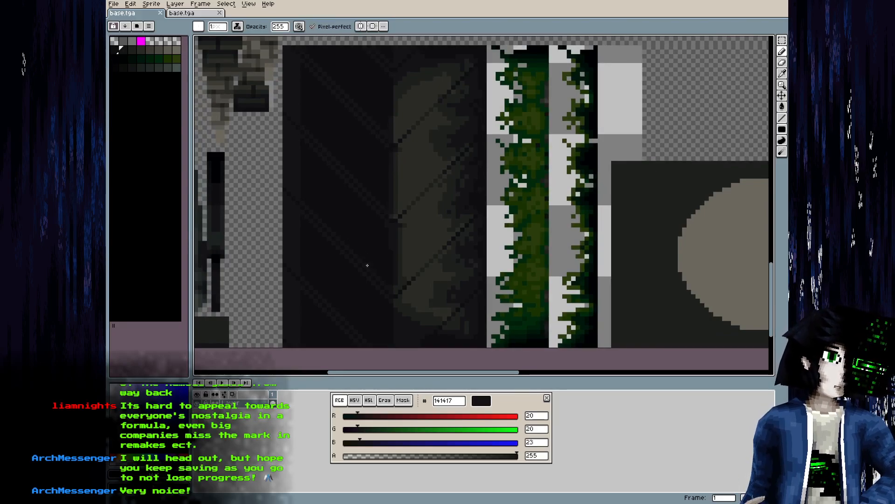
key(ctrl+z)
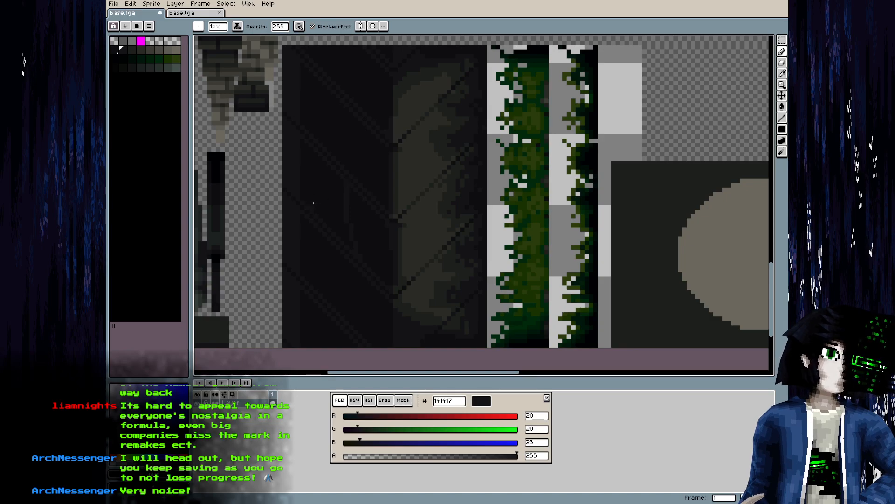
Try filling part of the panel's dark half with 141417, save base.tga, check it in Blender, and undo the fill
key(g)
click(330, 190)
key(ctrl+s)
key(alt+Tab)
drag(343, 275, 371, 267)
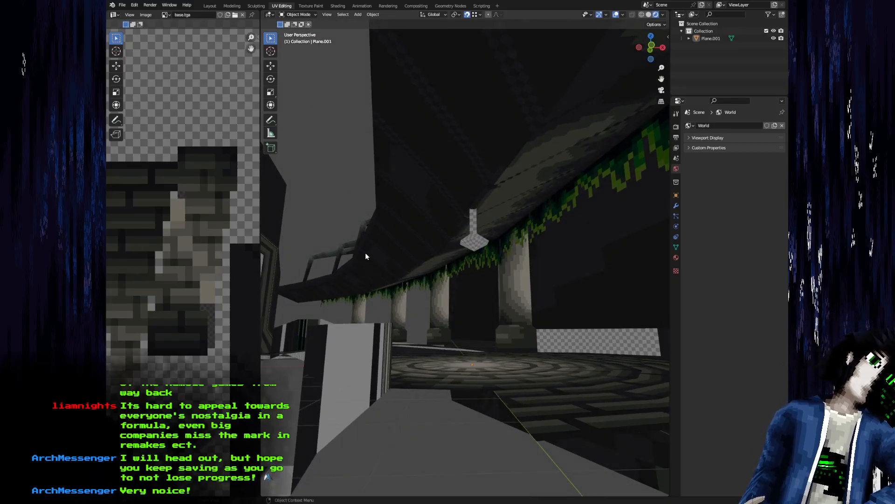
key(alt+Tab)
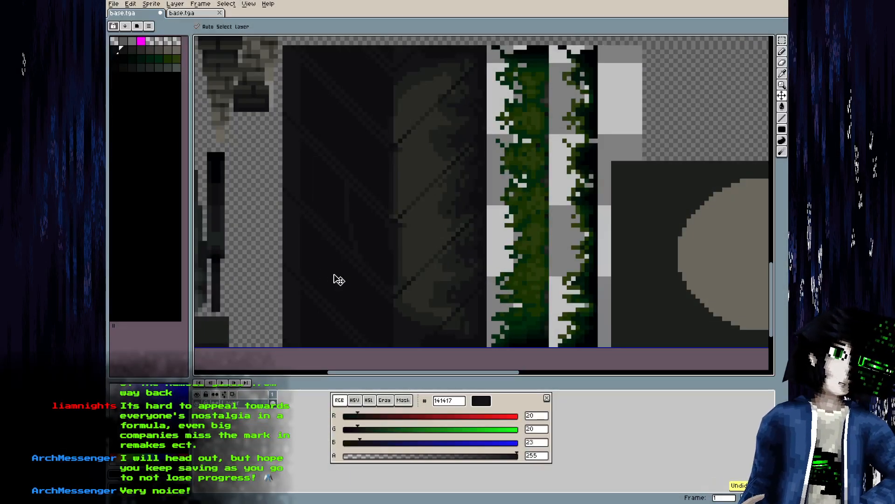
key(alt+Tab)
Examine the ceiling panel, foliage, pillars and circular brick floor from several angles in Blender
drag(331, 336, 547, 134)
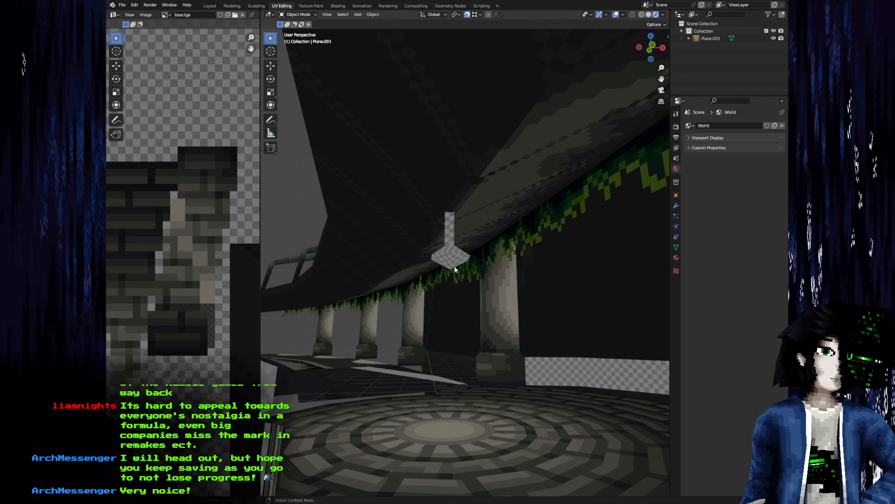
drag(496, 216, 453, 247)
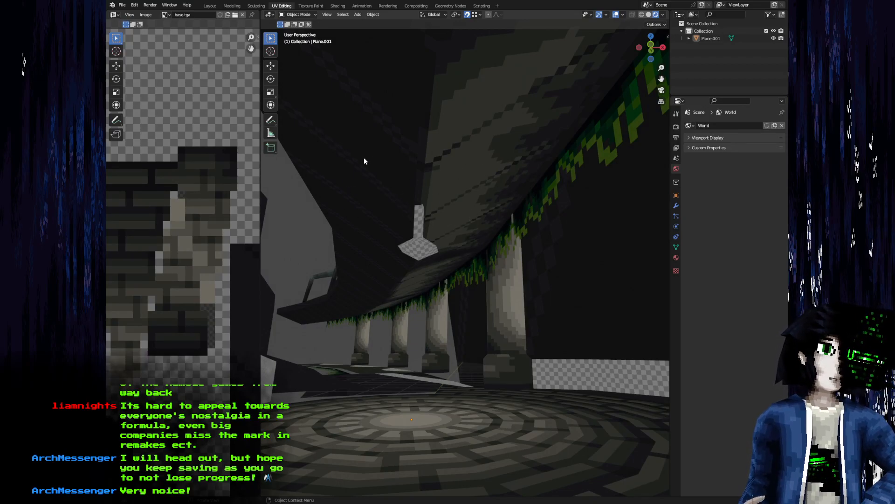
drag(325, 220, 354, 201)
scroll(397, 234, down, 3)
scroll(362, 201, up, 2)
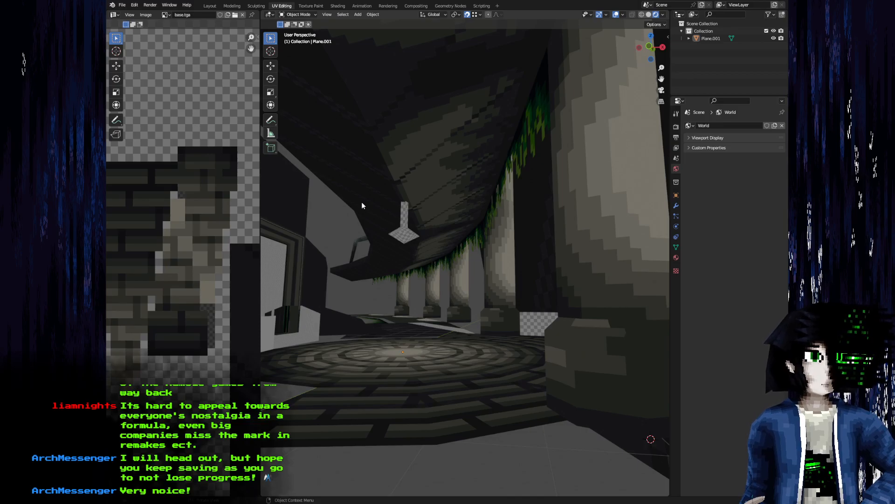
drag(395, 214, 481, 303)
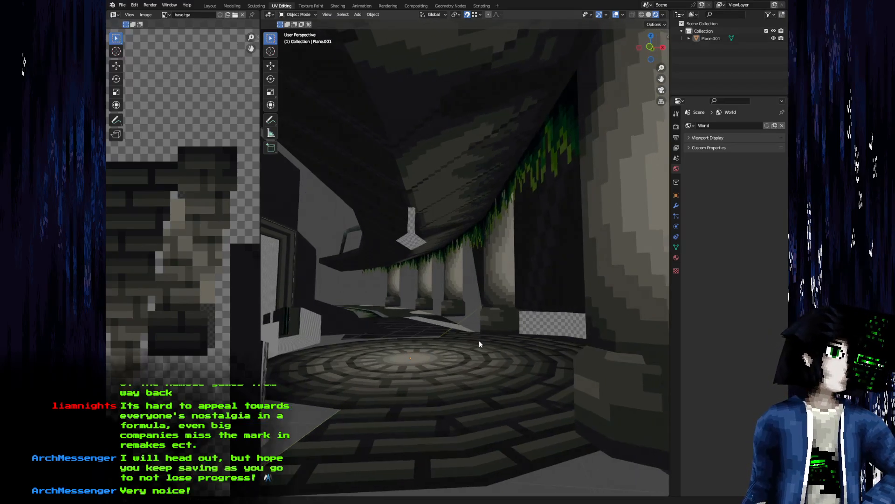
drag(477, 342, 460, 339)
scroll(460, 340, up, 1)
Enter Edit Mode and select all linked faces of the hanging lamp in front of the pillars
key(Tab)
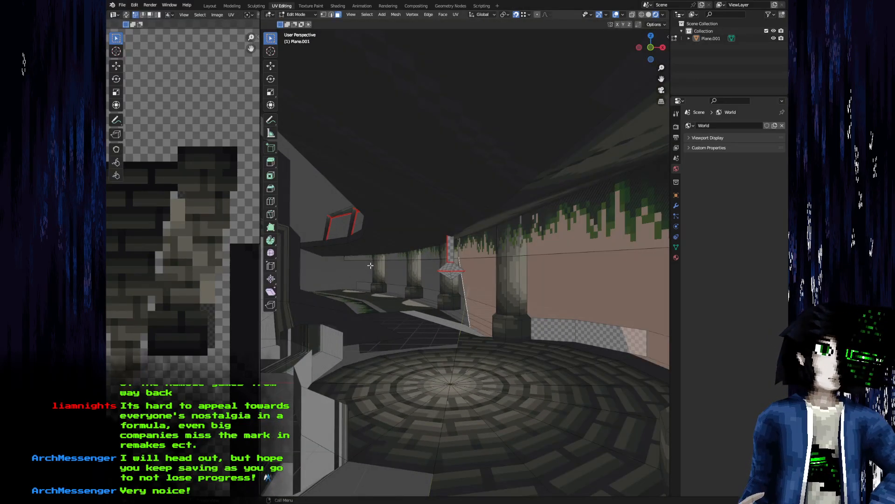
click(446, 266)
key(l)
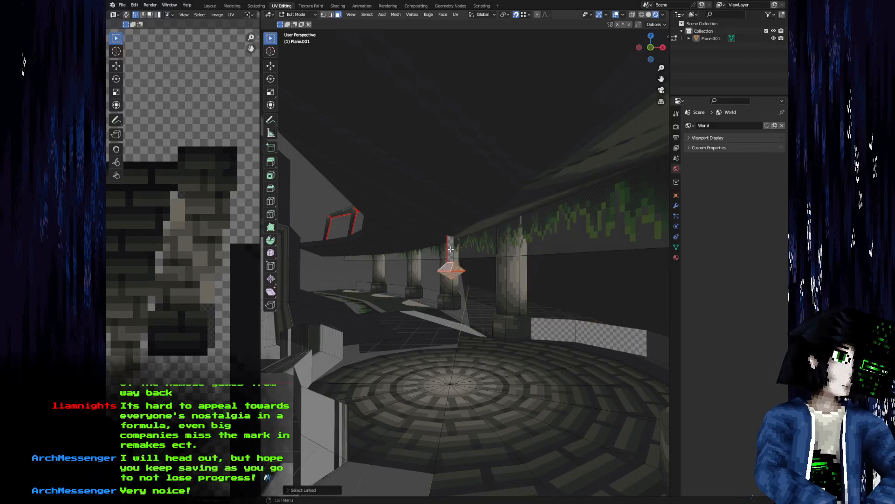
Select the lamp's UV islands in island mode and move them to the texture's lower area, beneath the brick pieces
scroll(182, 264, down, 3)
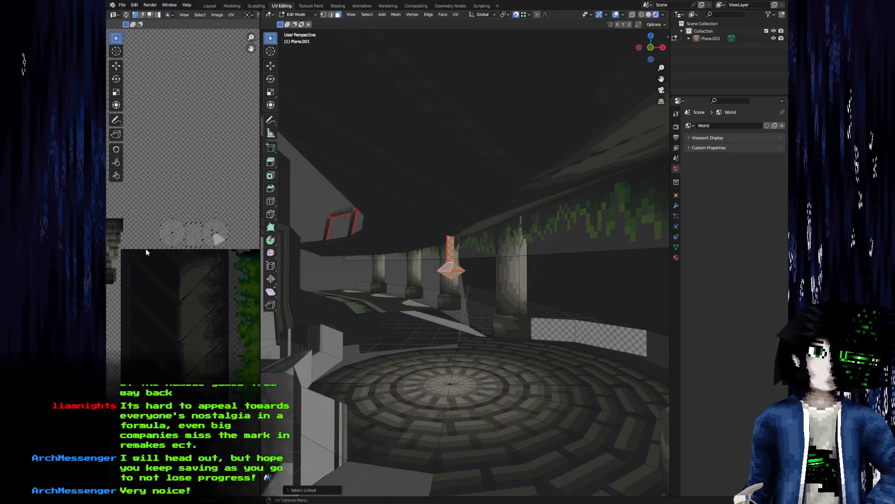
click(177, 238)
key(4)
click(181, 240)
shift+click(192, 240)
shift+click(210, 242)
scroll(188, 246, down, 3)
drag(188, 245, 221, 253)
scroll(230, 230, up, 3)
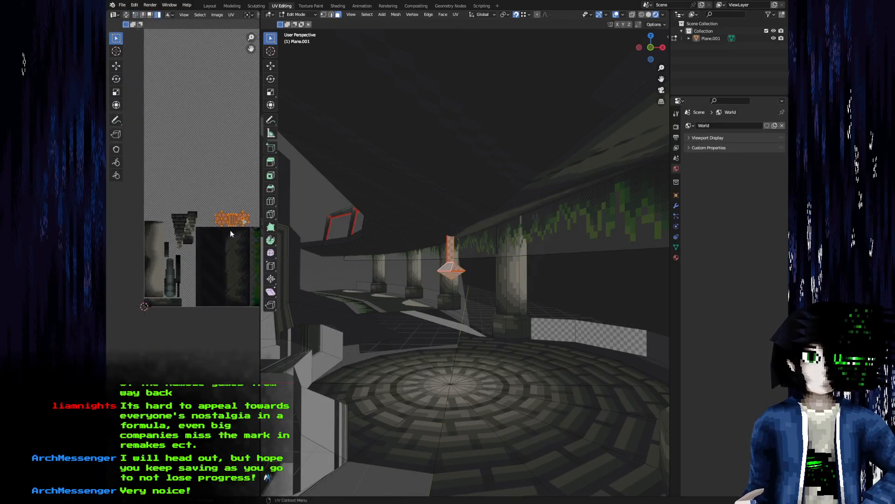
key(g)
click(143, 366)
scroll(228, 357, up, 3)
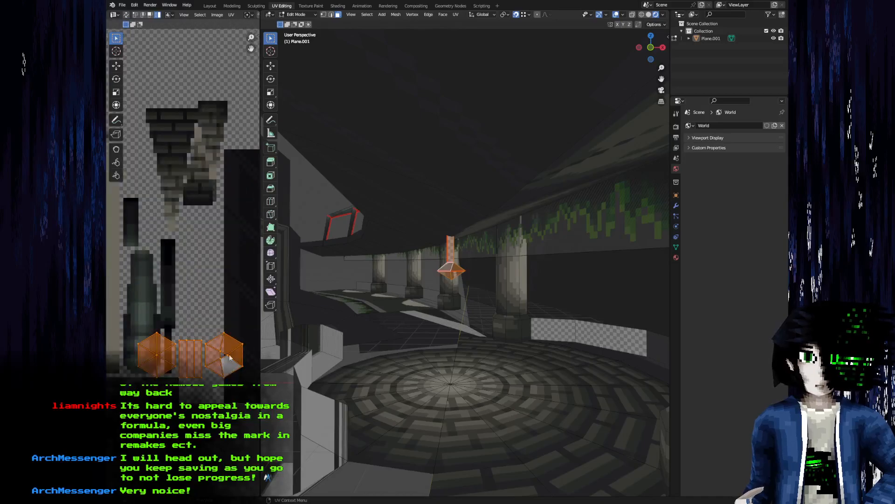
Try rotating all of the lamp's UV islands by 90 degrees and moving them, and undo both changes
text(r90)
key(Return)
key(g)
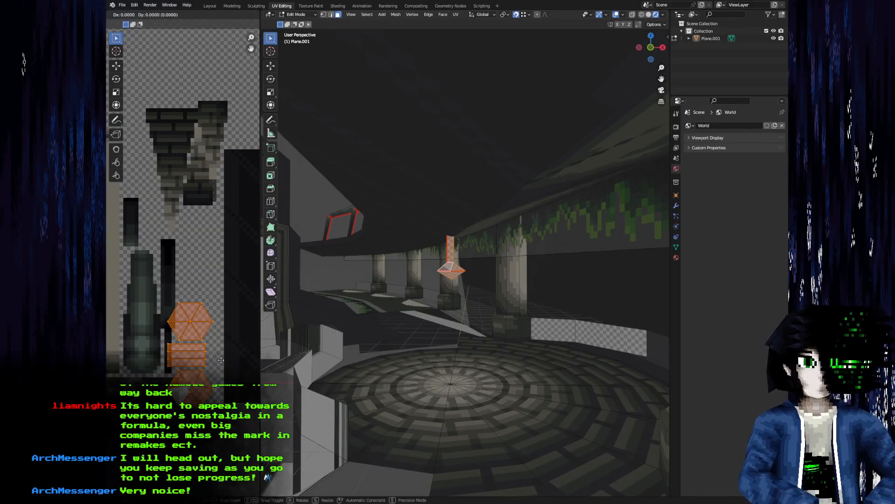
click(233, 356)
key(ctrl+z)
key(ctrl+z)
Move the lamp's hexagonal UV islands one above the other in the empty texture column and the stem's striped island above them
drag(215, 334, 210, 303)
click(215, 323)
key(g)
click(193, 350)
click(196, 318)
key(g)
click(196, 220)
click(161, 305)
key(g)
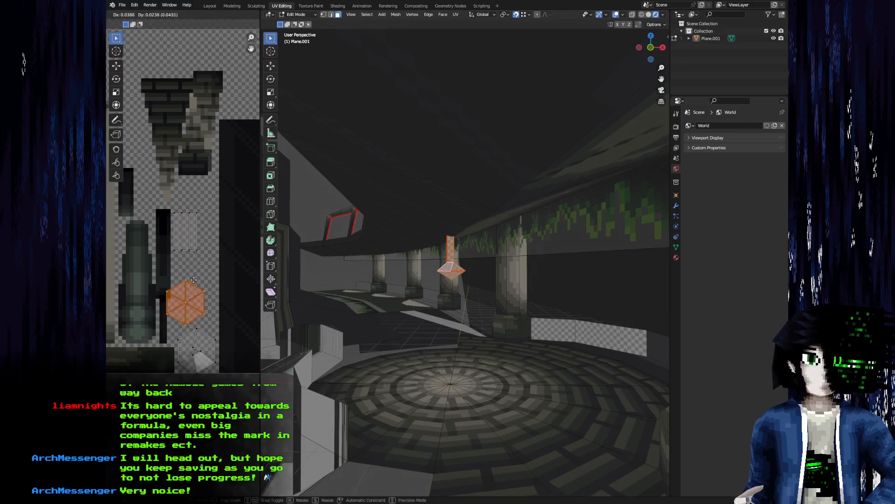
click(202, 280)
Rotate the stem's striped UV island by 90 degrees and place it just above the hexagonal islands
click(189, 238)
text(r90)
key(Return)
key(g)
click(208, 276)
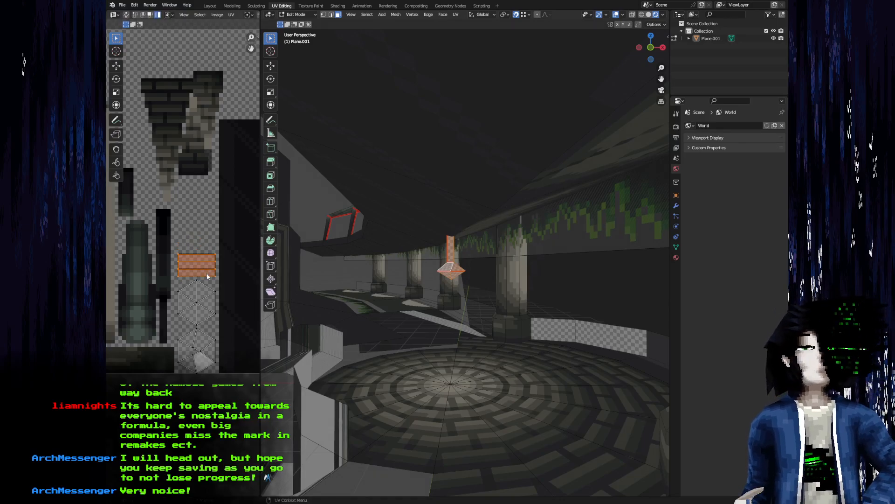
Examine the lamp's UV layout, leave Edit Mode, and look over the pillars and ledge from other angles
scroll(208, 276, up, 2)
drag(202, 254, 201, 238)
drag(421, 269, 416, 266)
scroll(413, 266, up, 4)
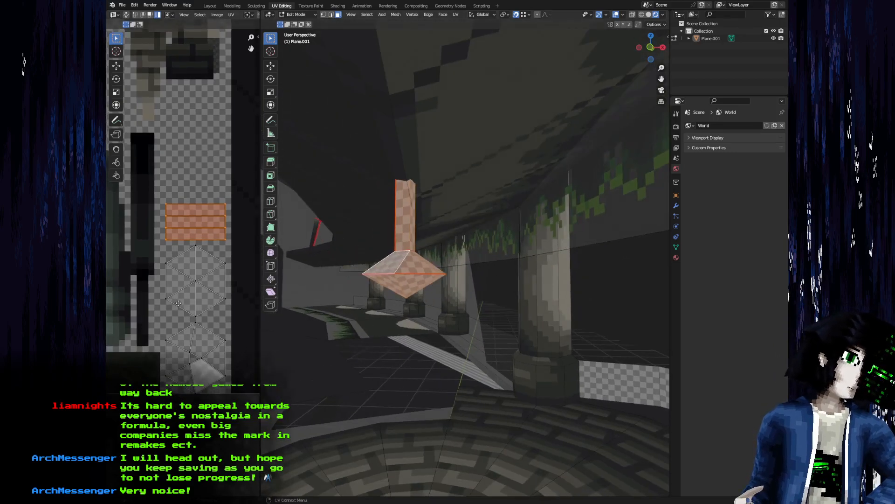
drag(179, 302, 180, 342)
drag(360, 304, 488, 269)
key(Tab)
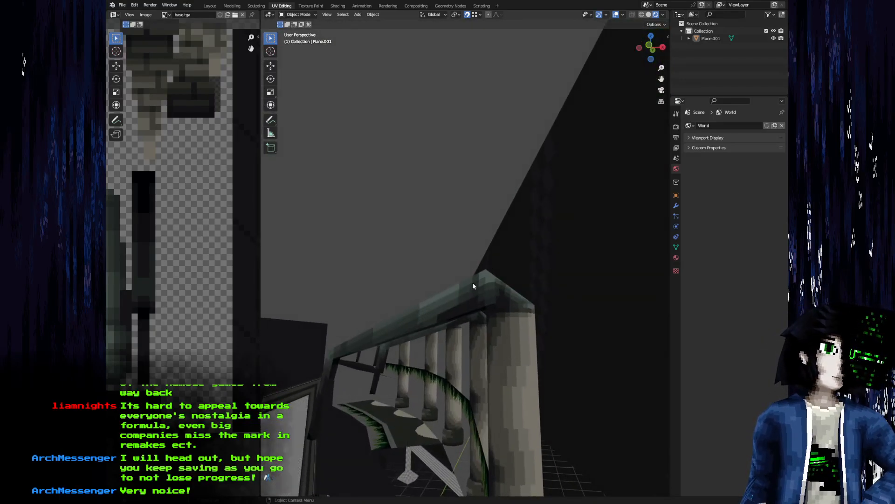
drag(447, 289, 448, 266)
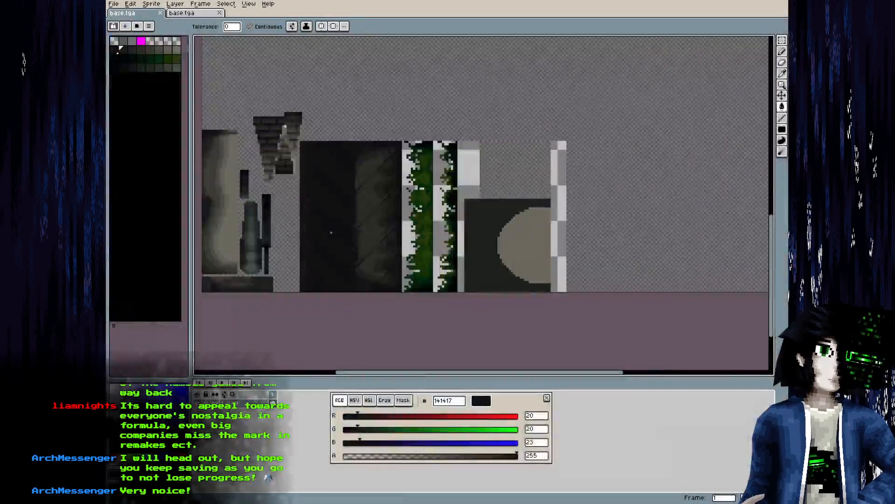
Switch to Aseprite, change the color mode of base.tga, and choose dark green 00290a from the palette
click(154, 5)
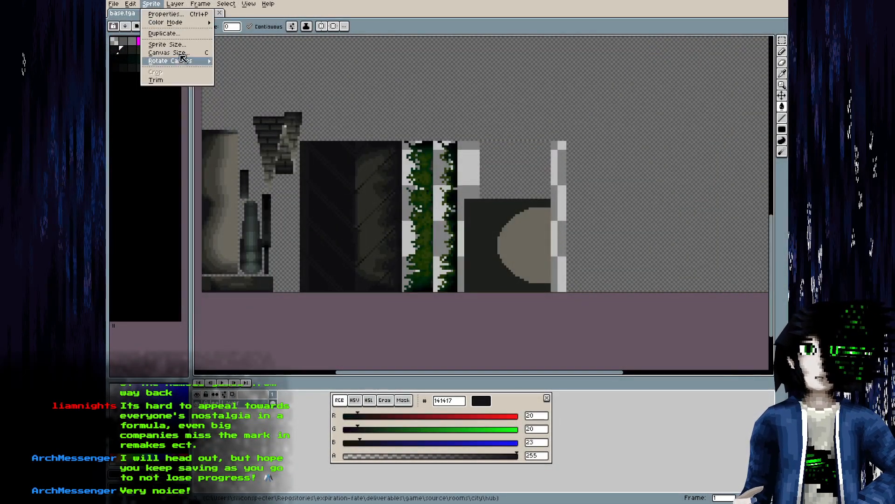
mouse_move(191, 24)
click(236, 38)
scroll(421, 246, up, 4)
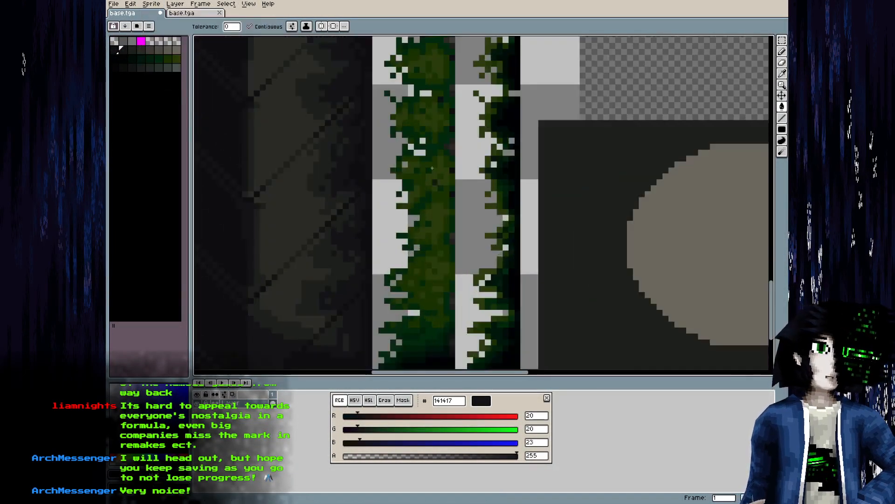
drag(422, 64, 388, 288)
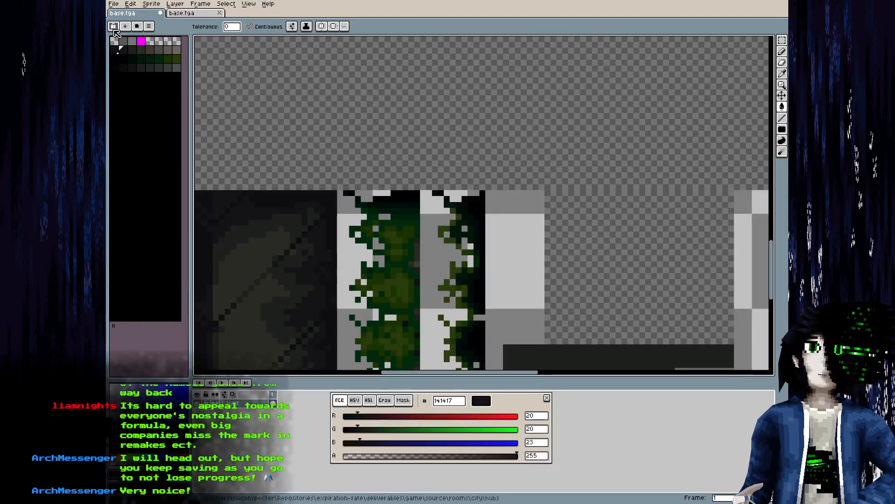
click(150, 58)
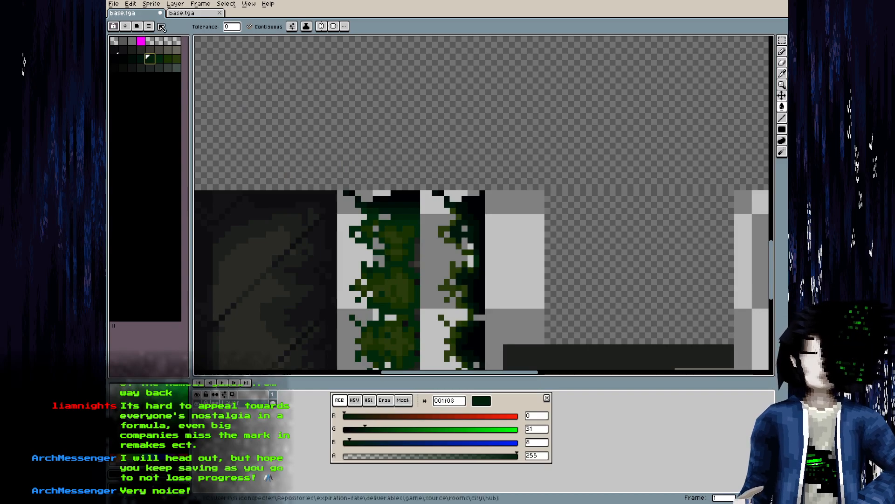
click(159, 59)
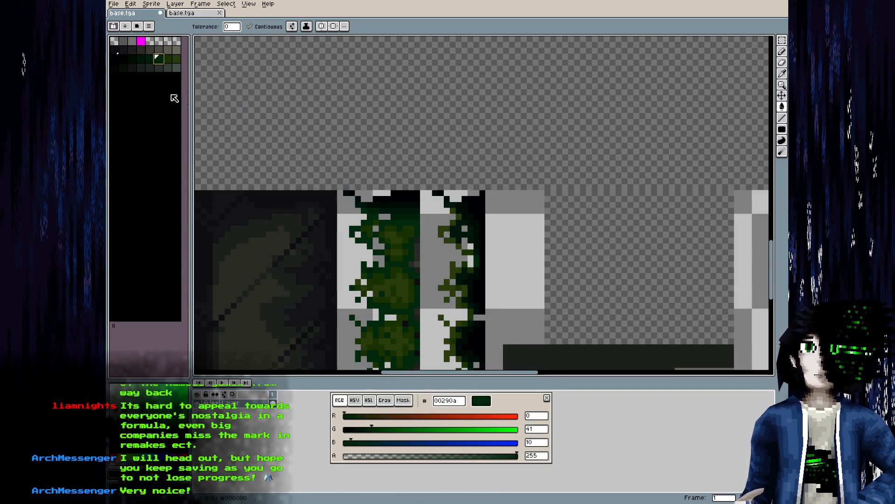
scroll(374, 205, up, 3)
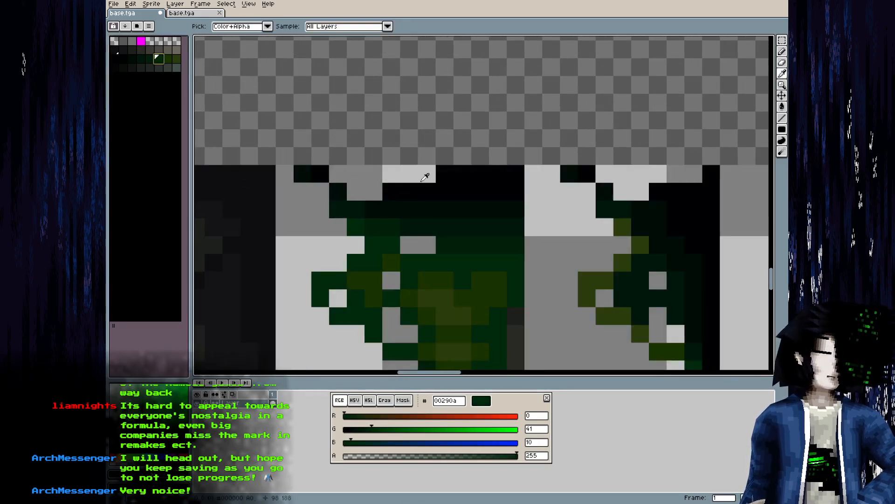
Set the Pencil to Simple Ink and fill the gap along the narrower foliage strip's top edge with near-black 000203
alt+click(707, 184)
key(b)
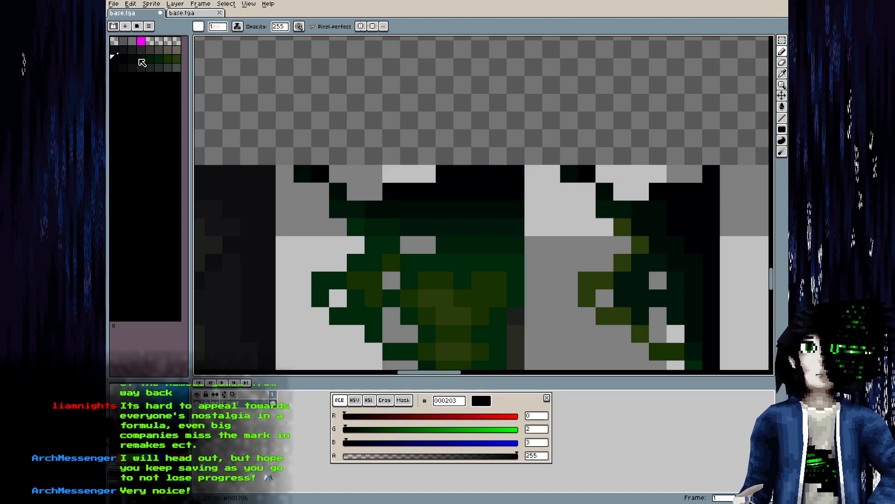
click(200, 26)
click(238, 26)
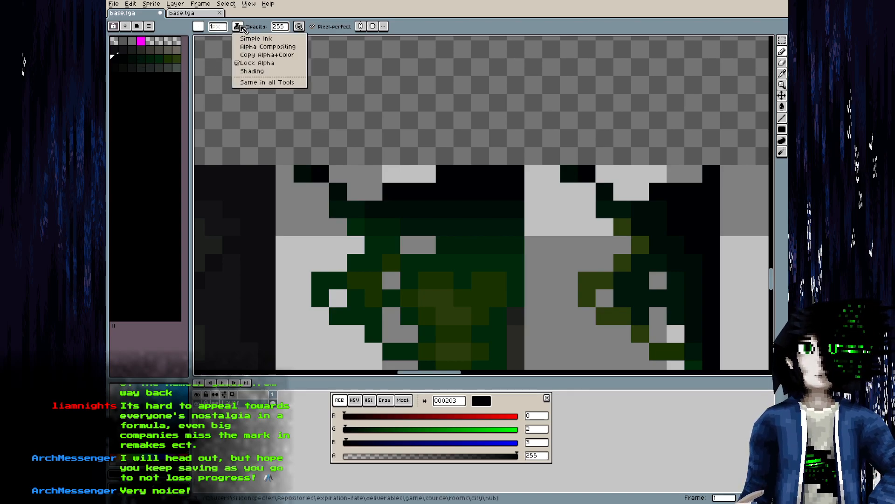
click(255, 39)
mouse_move(694, 173)
mouse_down()
mouse_move(630, 177)
mouse_move(651, 197)
mouse_move(606, 179)
mouse_up()
Fill the gap at the wider foliage strip's top edge with sampled dark colours and save base.tga
alt+click(449, 175)
mouse_move(446, 174)
mouse_down()
mouse_move(336, 180)
mouse_move(377, 186)
mouse_move(383, 203)
mouse_move(359, 194)
mouse_up()
click(375, 189)
key(ctrl+z)
alt+click(384, 203)
scroll(360, 194, down, 4)
mouse_move(423, 235)
mouse_down()
mouse_move(421, 89)
mouse_move(434, 31)
mouse_up()
drag(422, 180, 424, 298)
key(ctrl+s)
Switch to Blender and inspect the foliage trim above the pillars from several angles
key(alt+Tab)
mouse_move(461, 298)
mouse_down()
mouse_move(495, 318)
mouse_move(368, 301)
mouse_move(340, 307)
mouse_move(466, 306)
mouse_up()
scroll(379, 307, down, 4)
mouse_move(340, 309)
mouse_down()
mouse_move(442, 309)
mouse_move(424, 329)
mouse_move(460, 328)
mouse_up()
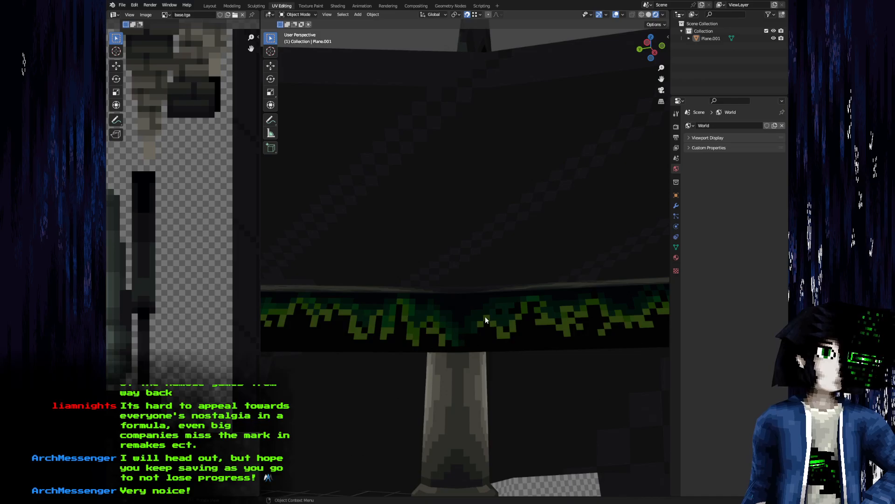
Return to Aseprite and repaint the olive edge pixels near the top of the narrower foliage strip in darker colours
key(alt+Tab)
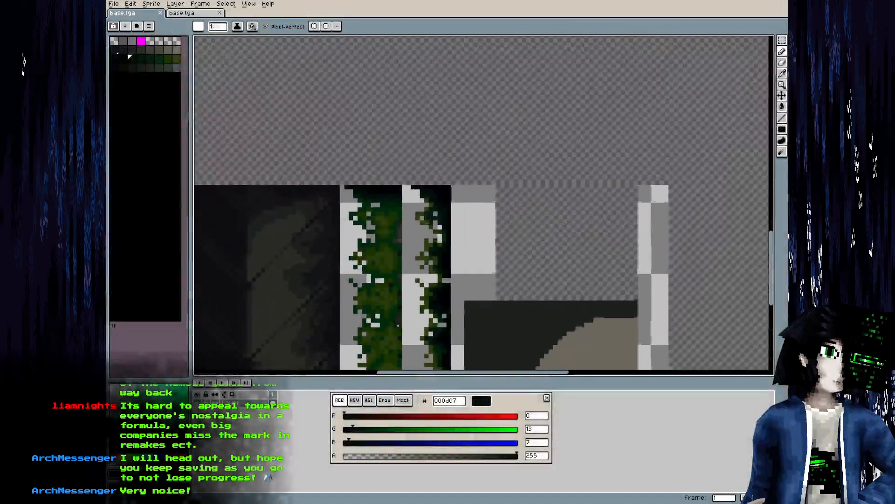
scroll(419, 184, up, 3)
scroll(440, 262, up, 1)
key(alt)
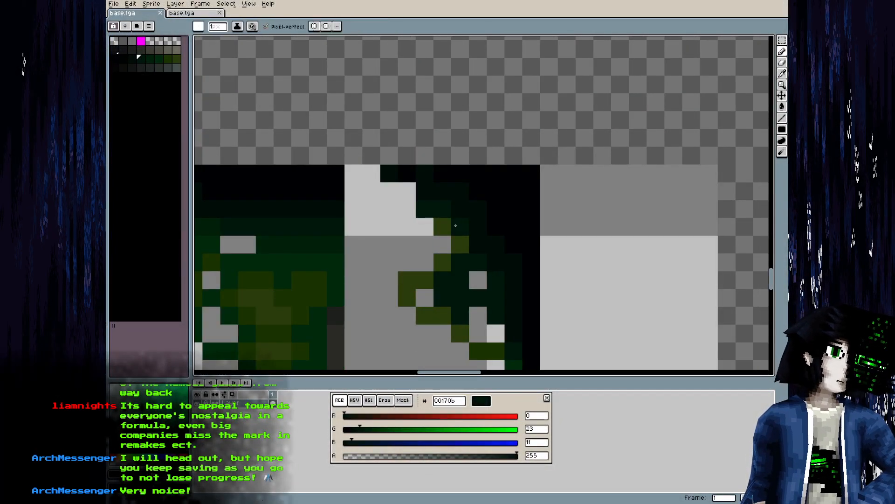
click(444, 227)
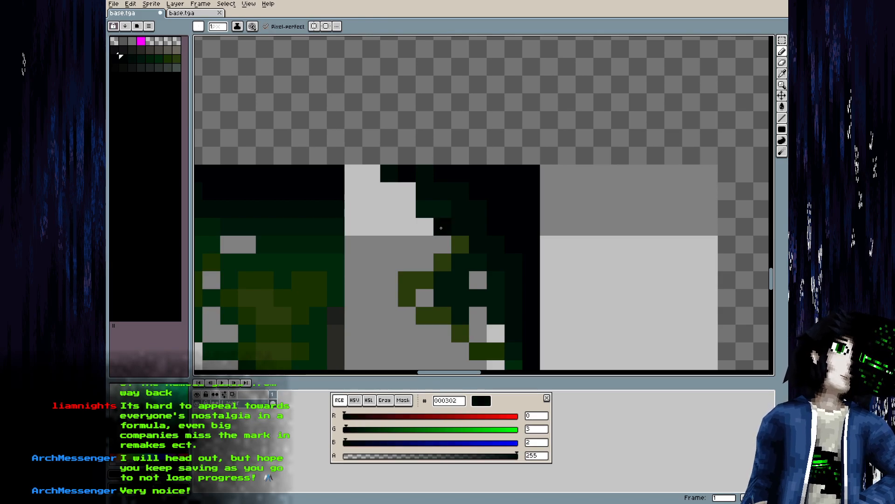
alt+click(439, 228)
click(457, 239)
key(bracketright)
Repaint edge pixels at the bottom of the narrower foliage strip with dark greens 001f08 and 00290a, and save base.tga
scroll(459, 245, down, 4)
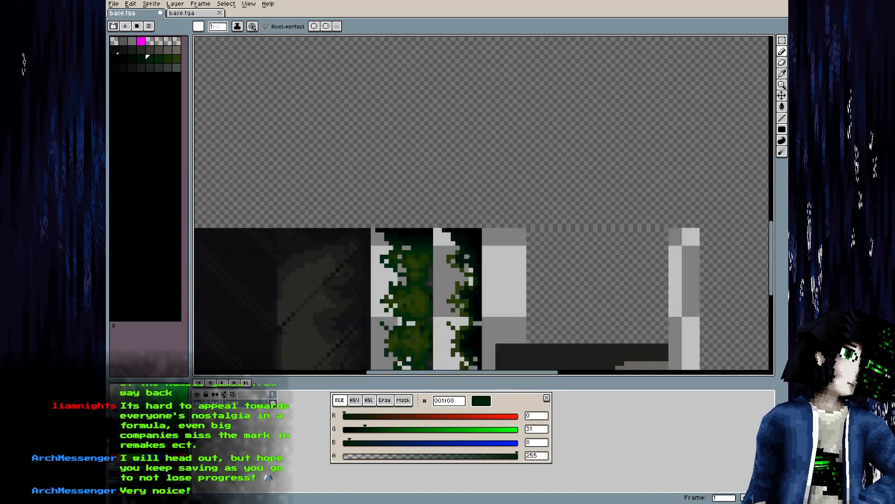
drag(471, 336, 451, 152)
drag(461, 280, 471, 190)
scroll(471, 190, up, 3)
click(431, 259)
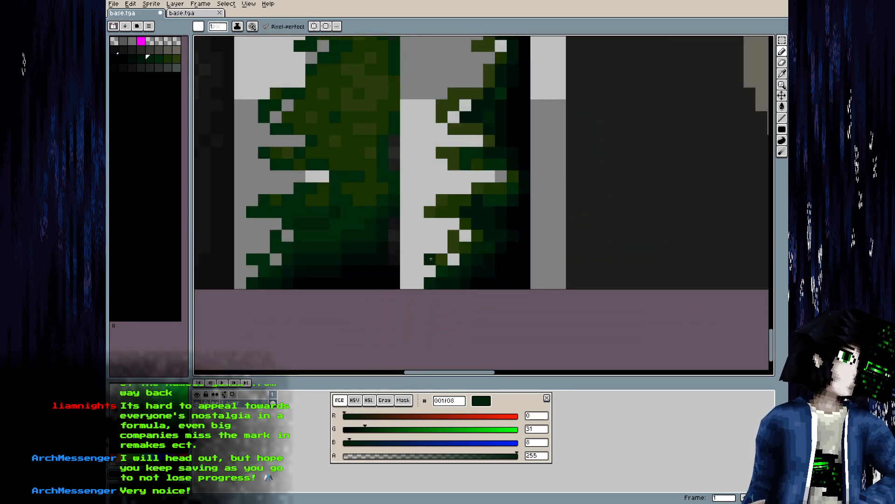
key(bracketright)
click(455, 246)
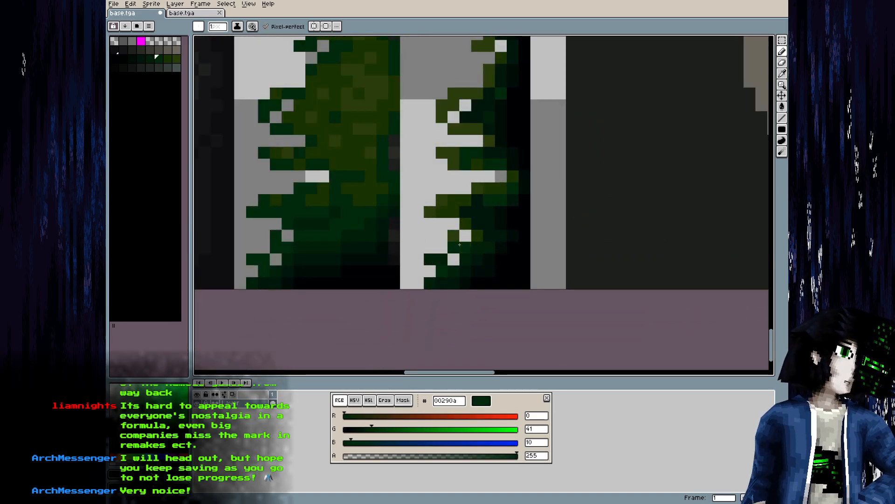
key(ctrl+s)
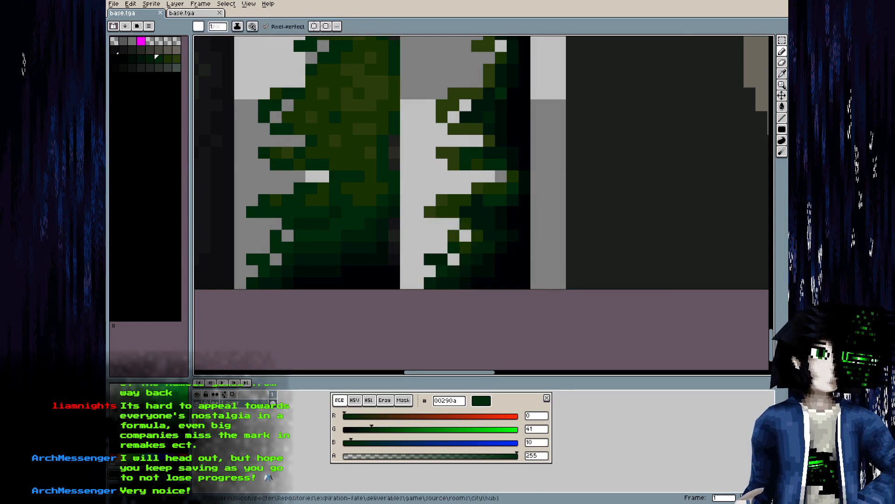
Check the updated foliage on the model in Blender and re-enter Edit Mode with the hanging lamp in view
key(alt+Tab)
drag(418, 307, 377, 312)
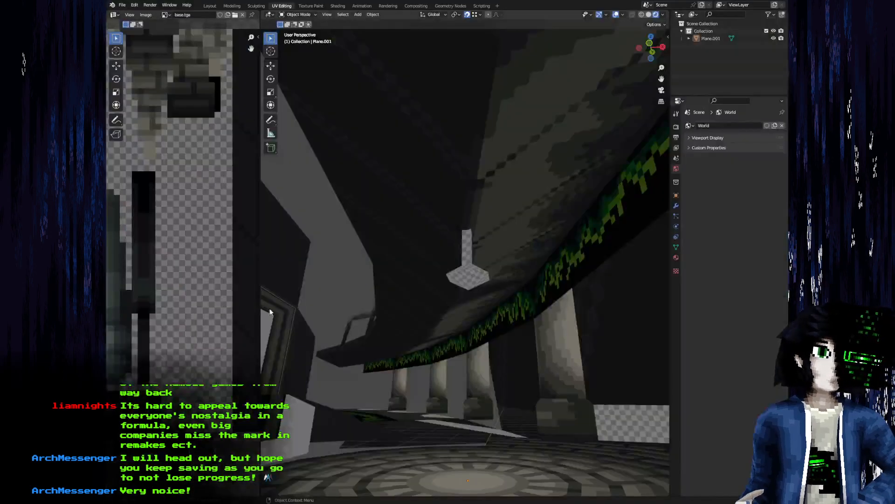
key(Tab)
drag(128, 345, 130, 293)
scroll(360, 269, up, 5)
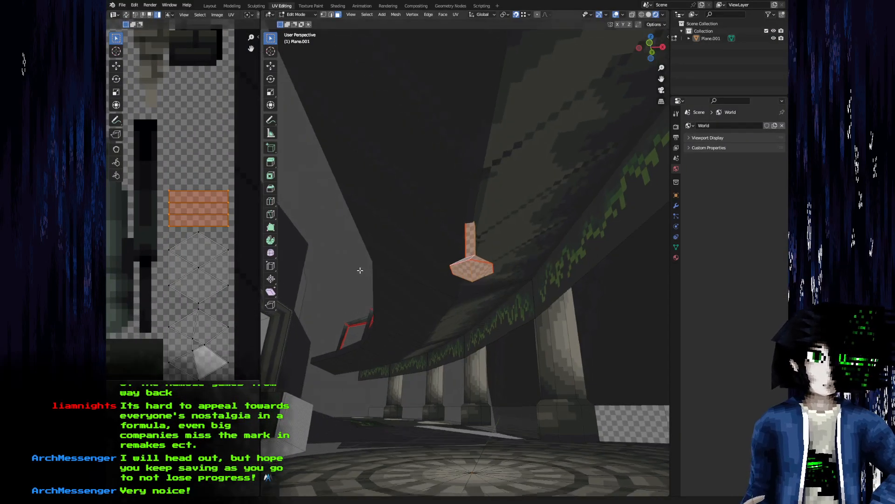
Locate the empty area beside the dark panel in Aseprite and select the linked faces of the lamp's underside in Blender
key(alt+Tab)
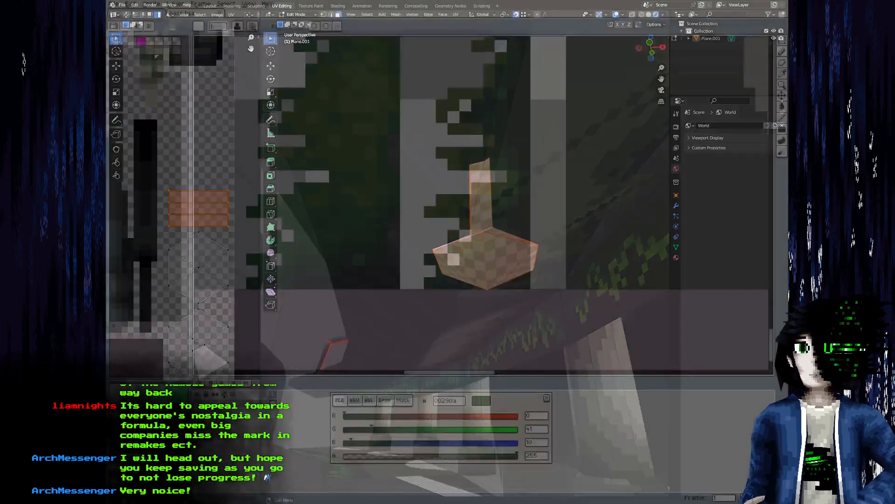
scroll(353, 260, down, 3)
drag(337, 243, 553, 226)
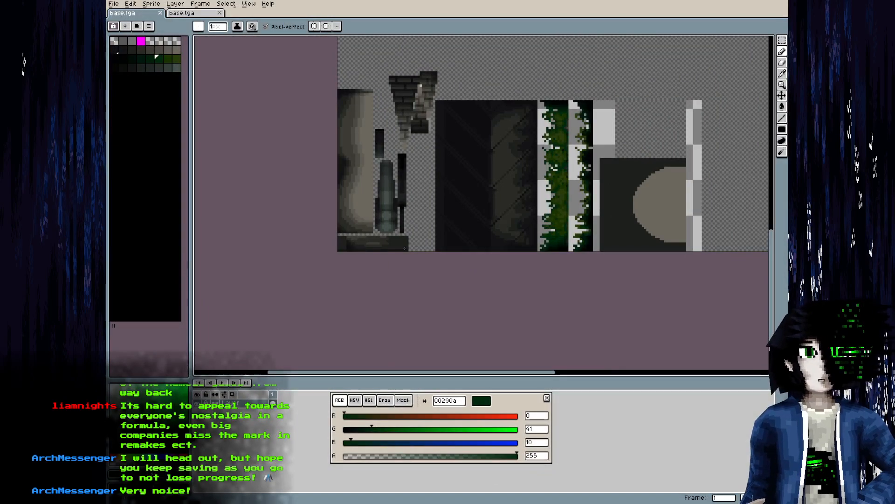
scroll(405, 249, up, 4)
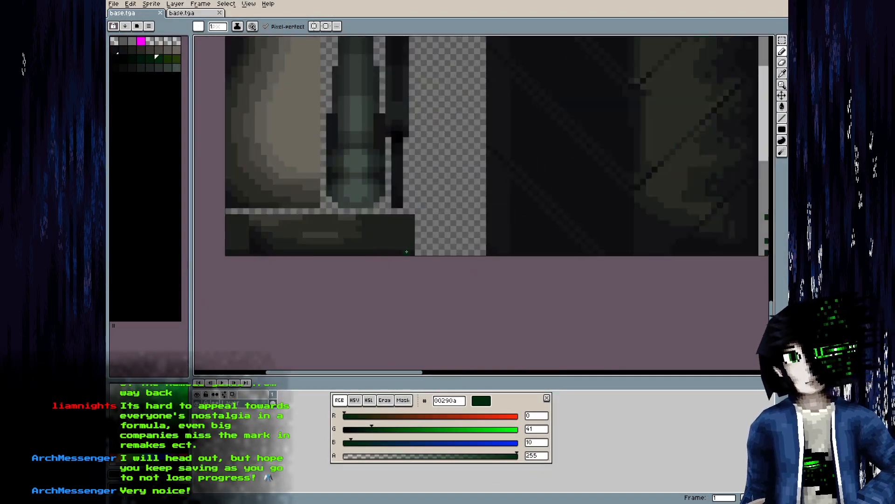
key(alt+Tab)
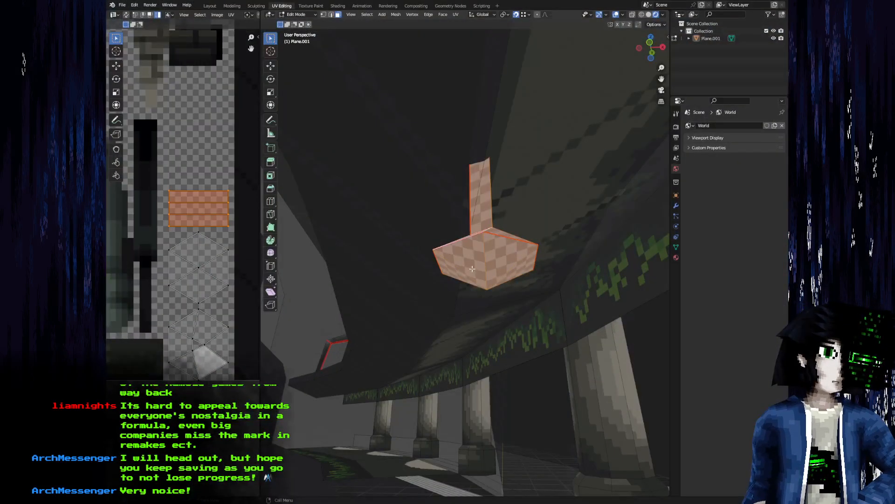
click(473, 265)
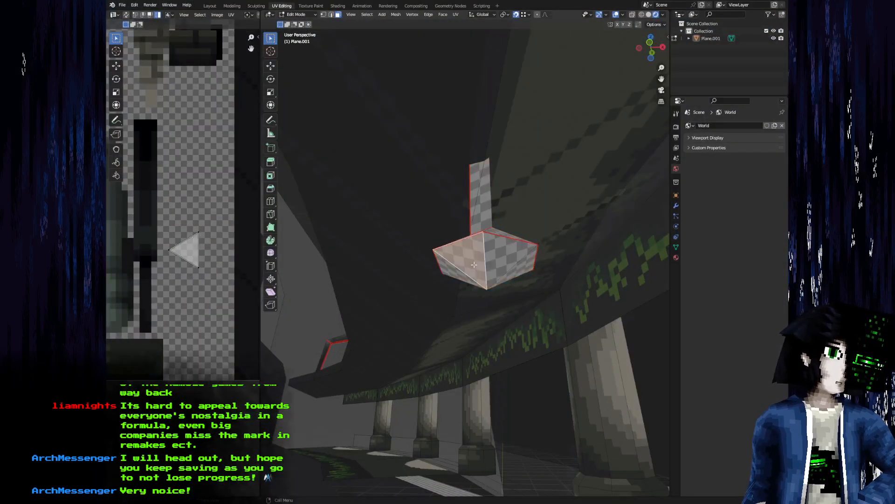
key(l)
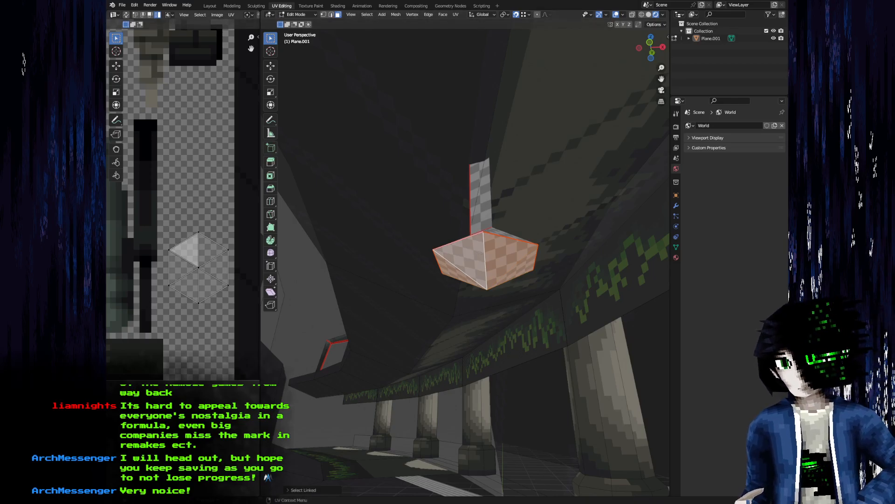
Outline a hexagon in dark green 00290a over the underside's UV area in Aseprite, save base.tga, and check its alignment in Blender
key(alt+Tab)
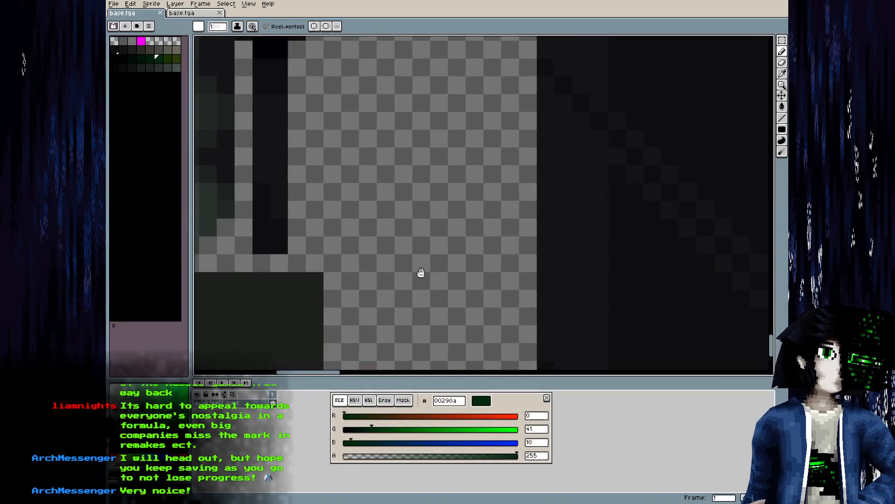
key(alt+Tab)
key(alt+Tab)
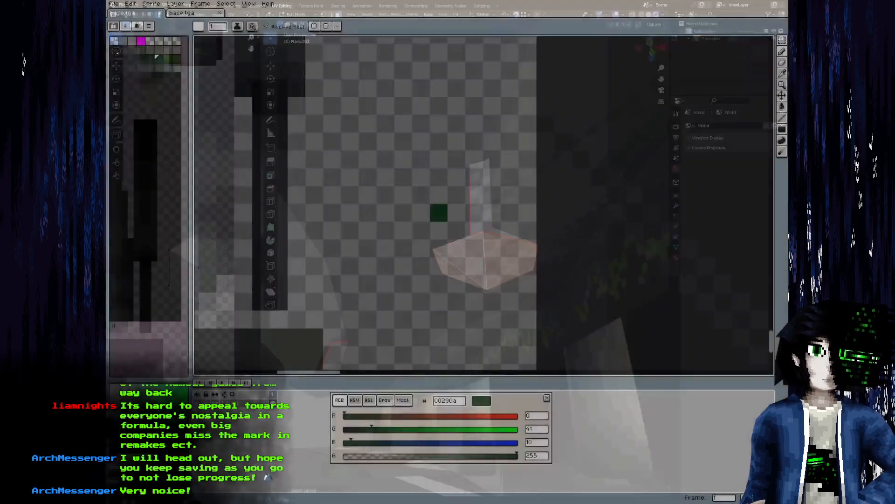
mouse_move(420, 194)
mouse_down()
mouse_move(516, 108)
mouse_move(498, 59)
mouse_move(393, 46)
mouse_move(413, 187)
mouse_up()
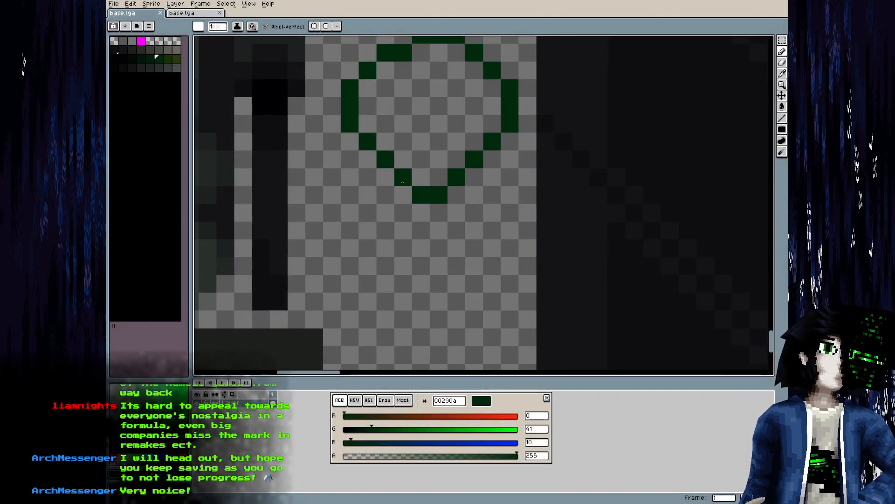
key(g)
click(421, 141)
key(ctrl+s)
key(alt+Tab)
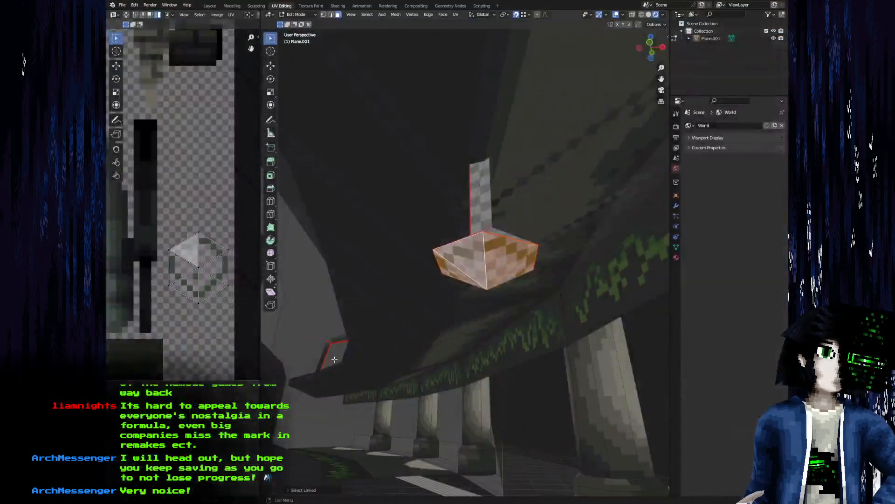
scroll(223, 340, up, 3)
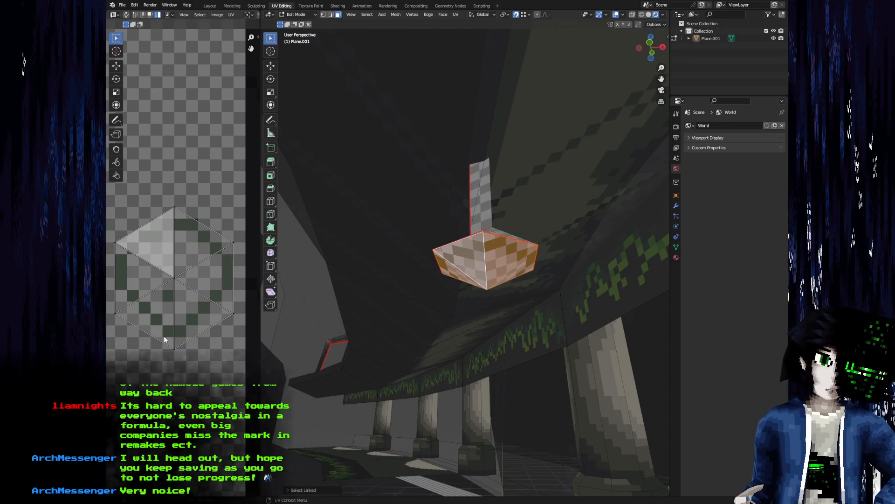
Switch to Aseprite and extend the top and upper-left edge of the hexagon outline outward with dark green 00290a pixels
key(alt+Tab)
key(b)
drag(425, 245, 443, 245)
drag(443, 192, 436, 230)
key(alt+Tab)
key(alt+Tab)
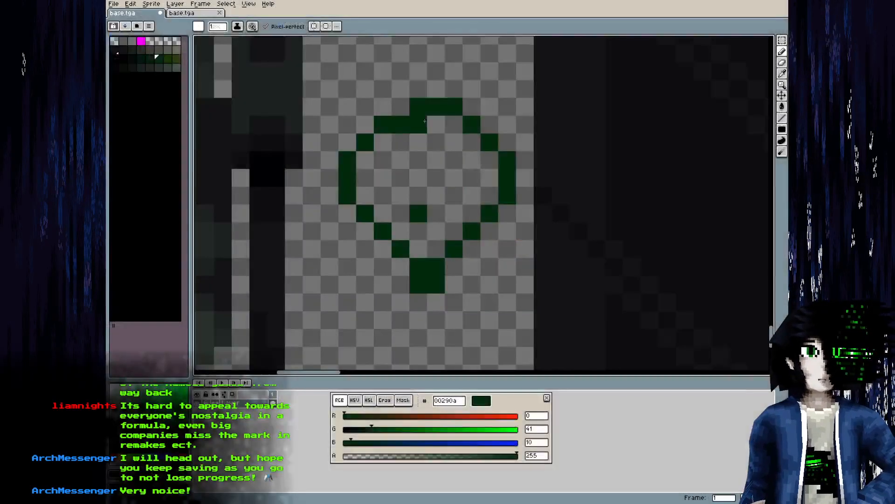
drag(402, 88, 451, 86)
click(401, 107)
click(383, 107)
click(365, 124)
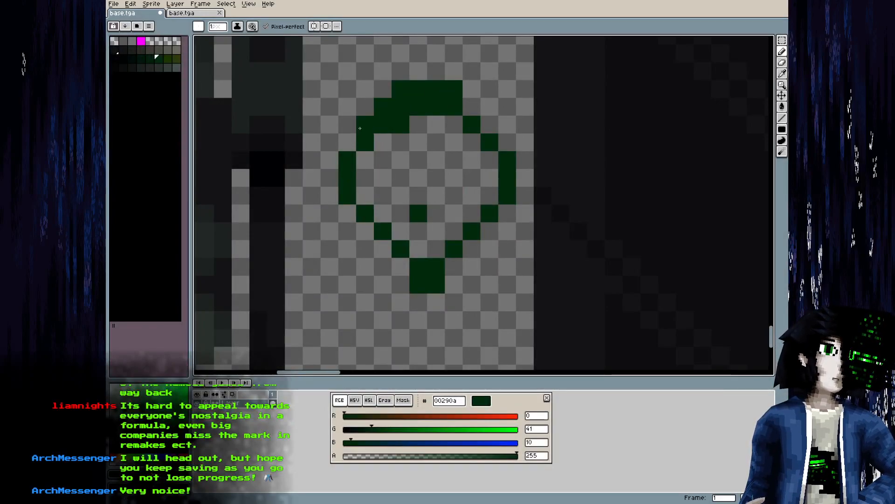
click(347, 142)
Thicken the hexagon's right and lower edges, paint its interior solid dark green 00290a, and save base.tga
click(471, 107)
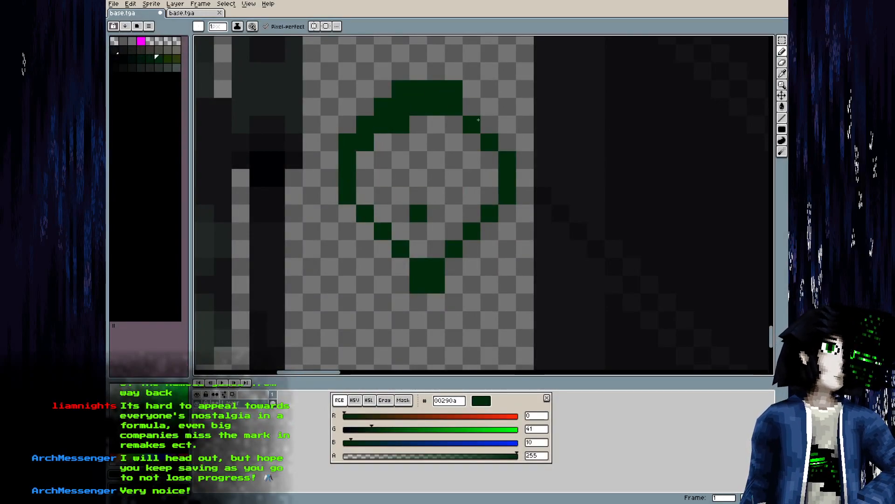
click(489, 124)
click(507, 142)
click(507, 212)
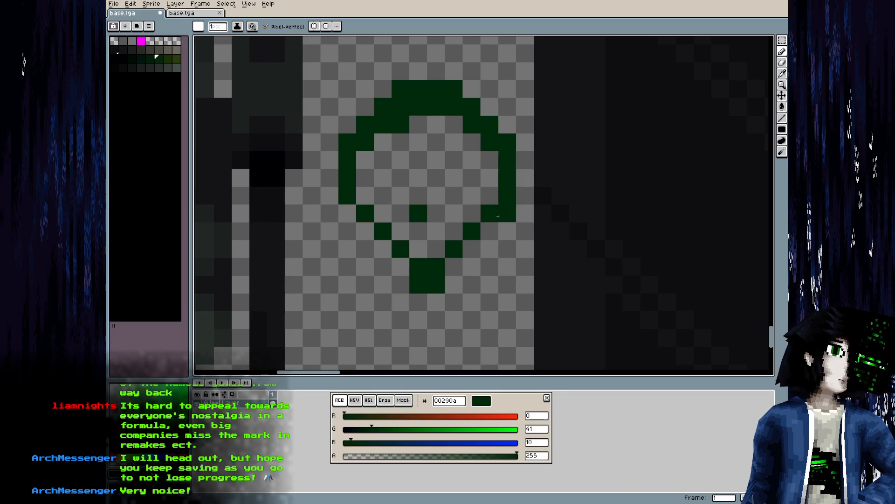
click(490, 230)
click(471, 248)
click(465, 265)
mouse_move(464, 265)
mouse_down()
mouse_move(394, 276)
mouse_move(401, 266)
mouse_move(355, 225)
mouse_move(377, 212)
mouse_up()
mouse_move(418, 245)
mouse_down()
mouse_move(412, 225)
mouse_move(382, 214)
mouse_move(397, 222)
mouse_move(480, 212)
mouse_move(397, 232)
mouse_move(365, 201)
mouse_move(494, 192)
mouse_move(463, 178)
mouse_move(357, 178)
mouse_move(483, 163)
mouse_move(498, 148)
mouse_move(373, 138)
mouse_move(466, 123)
mouse_up()
key(ctrl+s)
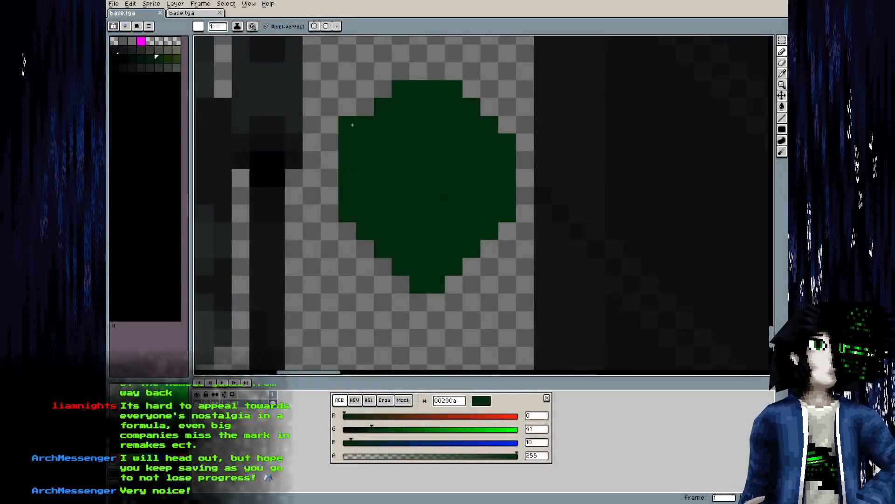
Add dark green pixels to the hexagon's upper corners, save base.tga, and reload the texture in Blender to check UV coverage
click(365, 108)
click(507, 125)
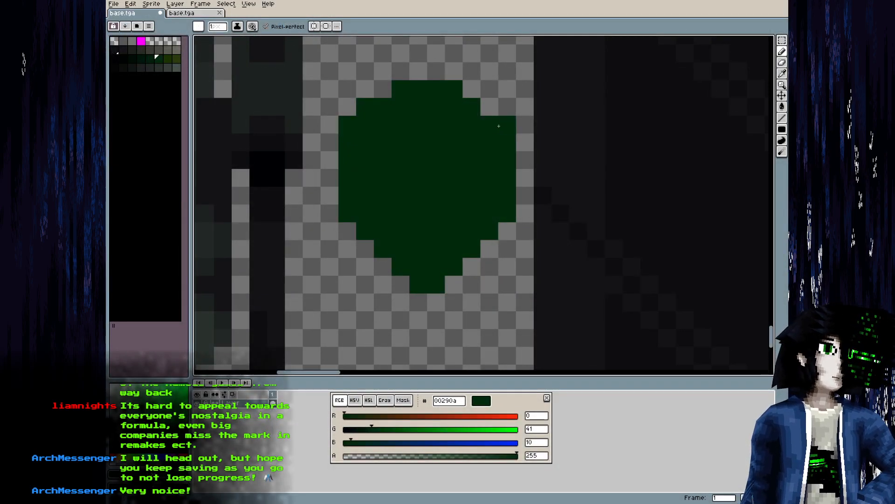
click(489, 107)
key(ctrl+s)
key(Return)
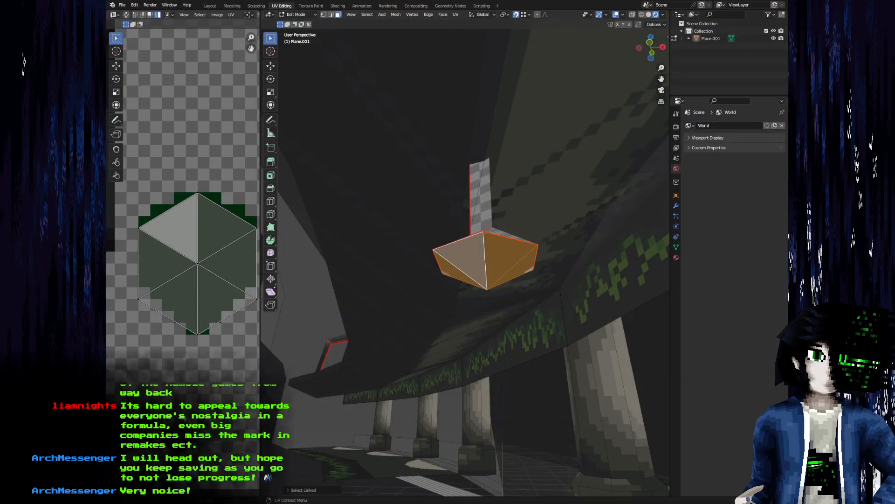
key(alt+r)
drag(198, 358, 188, 345)
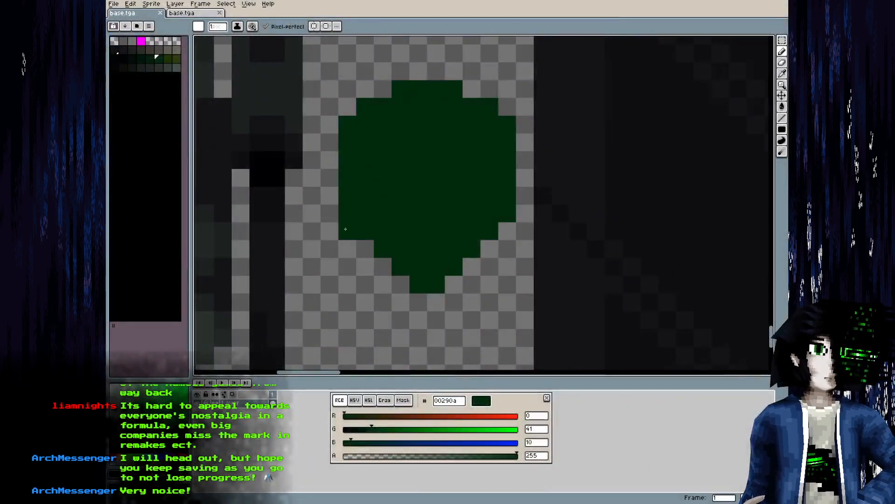
Widen the hexagon's lower corners with dark green pixels, save base.tga, and check in Blender that the underside's UVs are covered
click(366, 249)
click(382, 266)
click(471, 266)
click(454, 284)
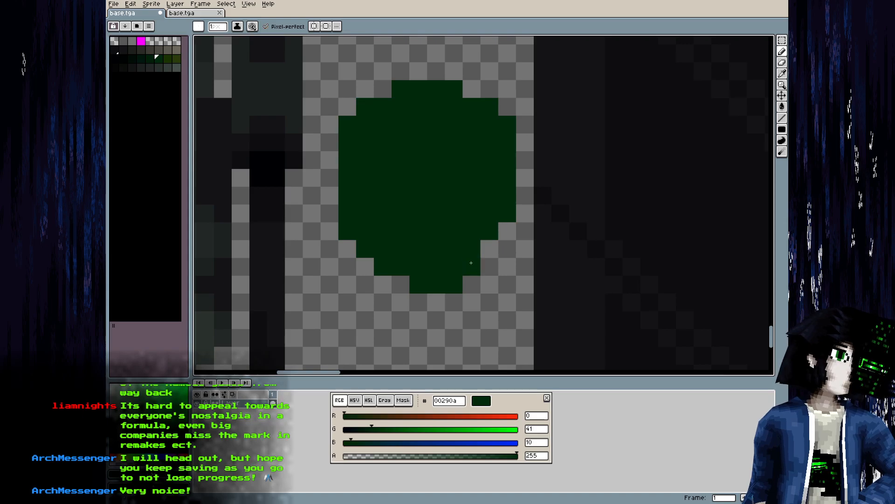
click(489, 248)
click(507, 231)
key(alt)
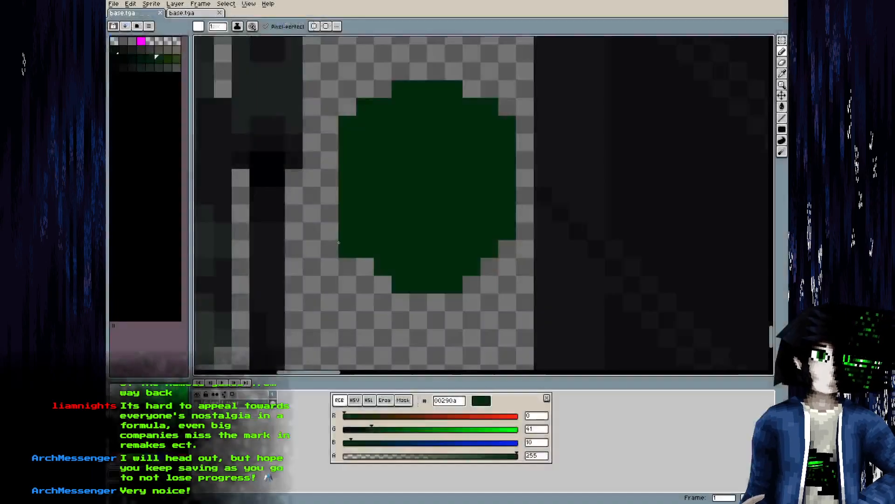
key(ctrl+s)
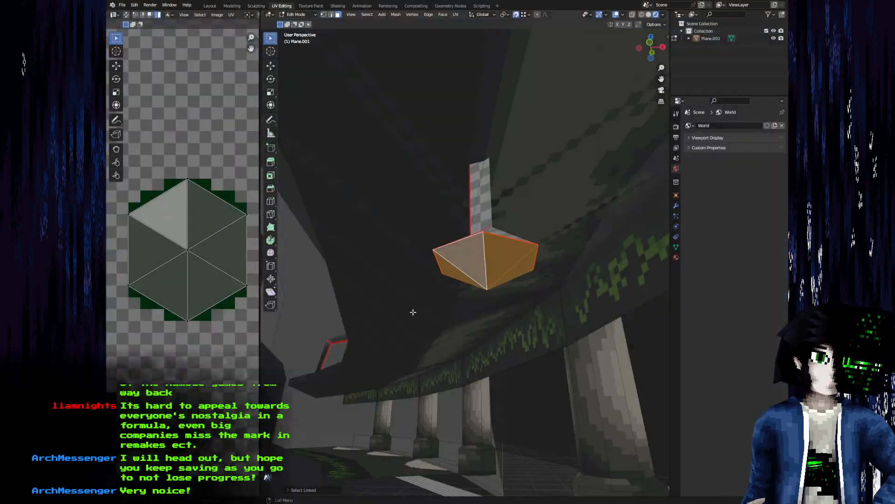
mouse_move(413, 312)
mouse_down()
mouse_move(390, 319)
mouse_move(412, 316)
mouse_up()
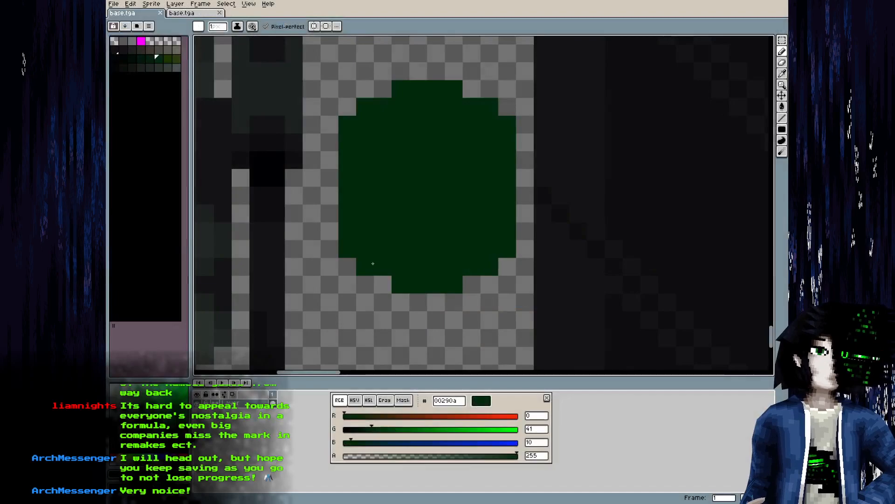
Fill the dark green hexagon in Aseprite with the grey-green 444f4a
scroll(434, 141, down, 5)
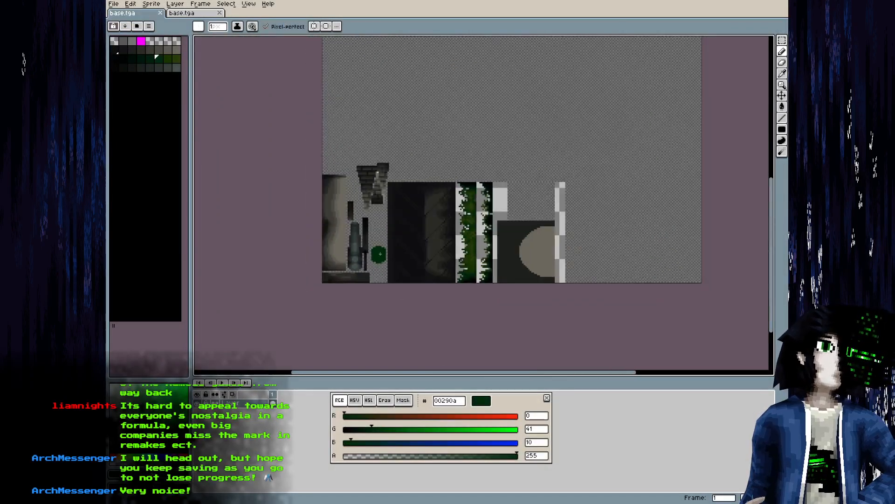
scroll(402, 237, up, 3)
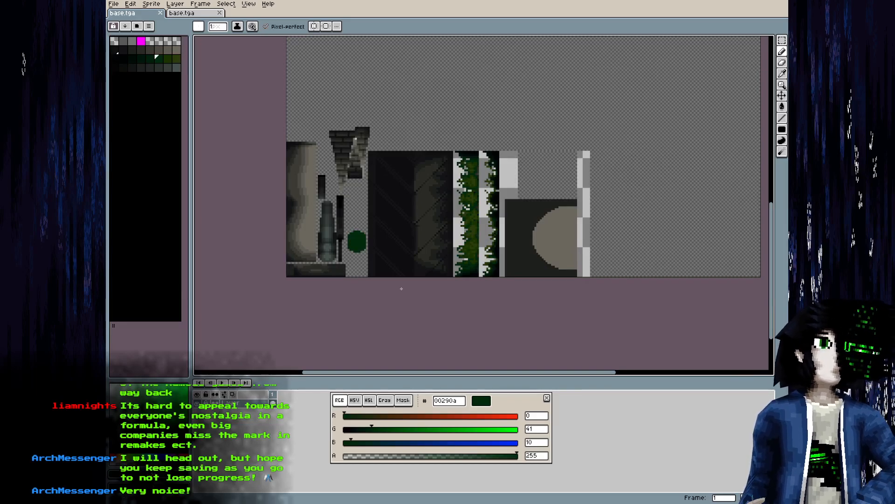
scroll(361, 256, up, 5)
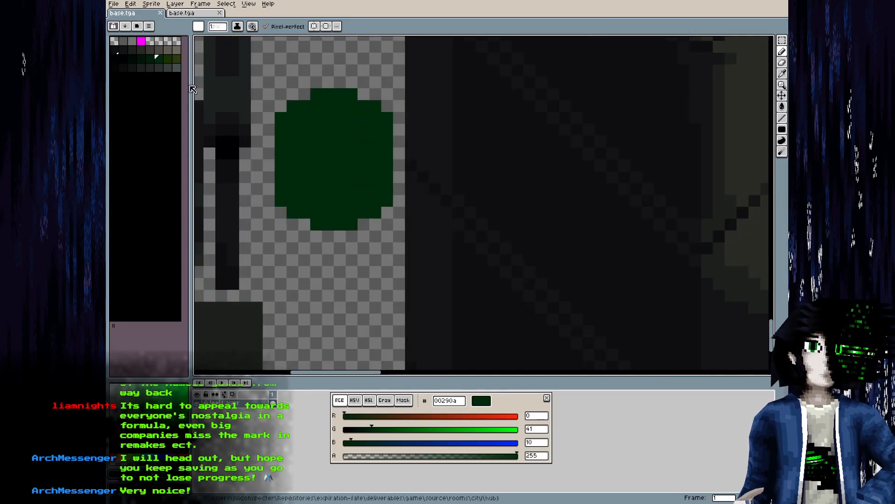
click(176, 68)
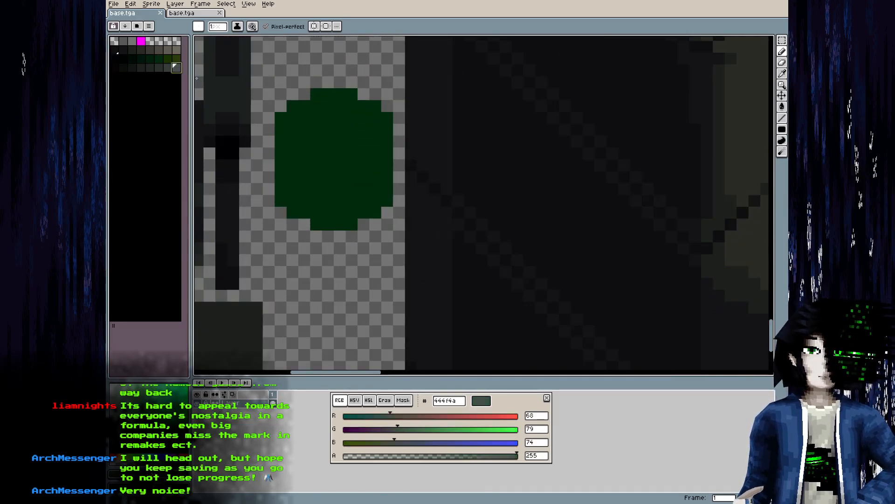
key(g)
click(330, 142)
drag(381, 194, 461, 272)
scroll(416, 236, up, 1)
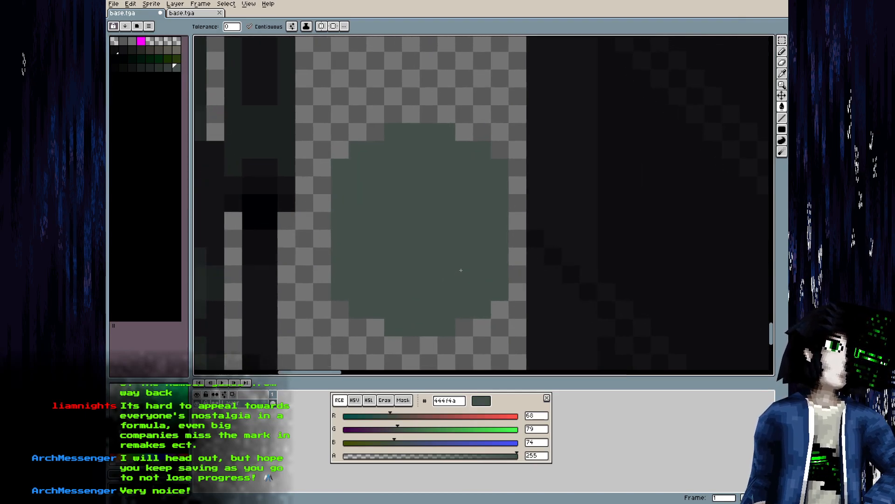
Set the last swatch of the first empty palette row to cream ded8ca using hue 42, saturation 9 and value 87
click(176, 76)
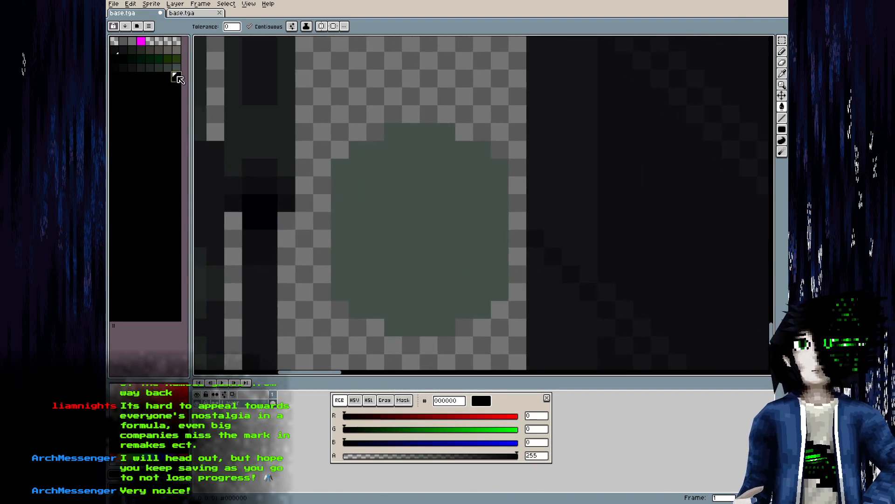
click(358, 402)
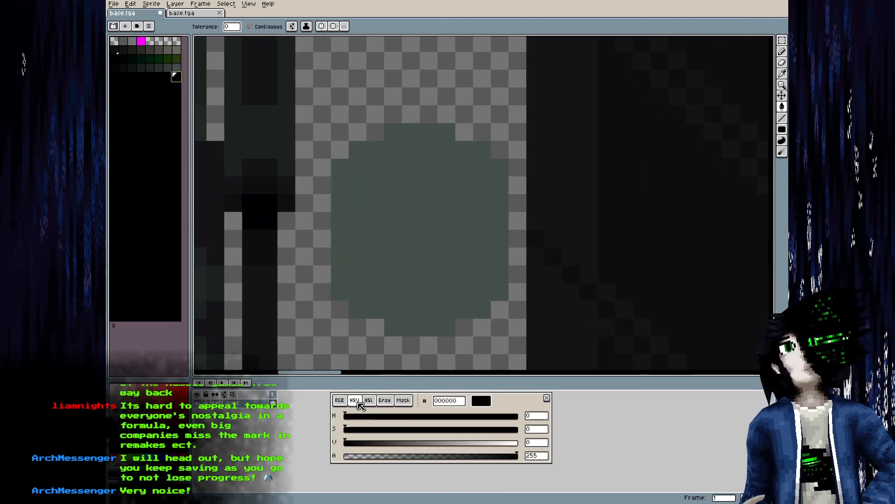
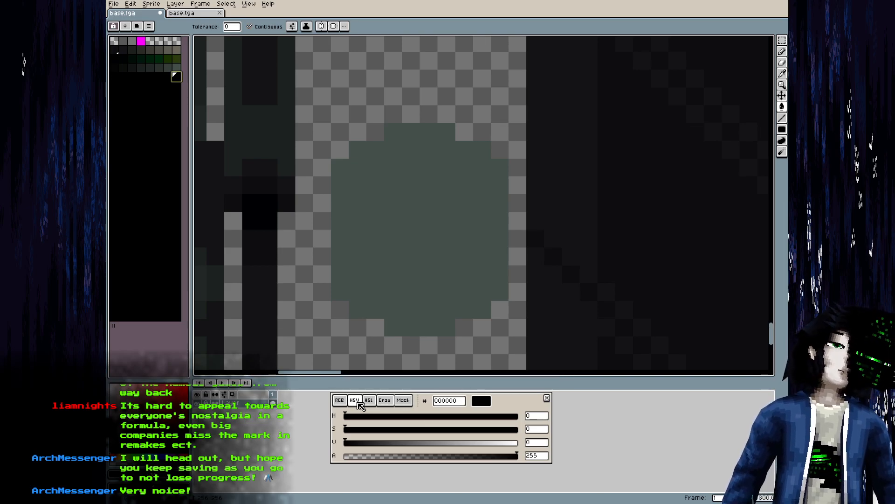
drag(423, 442, 494, 443)
drag(367, 430, 367, 417)
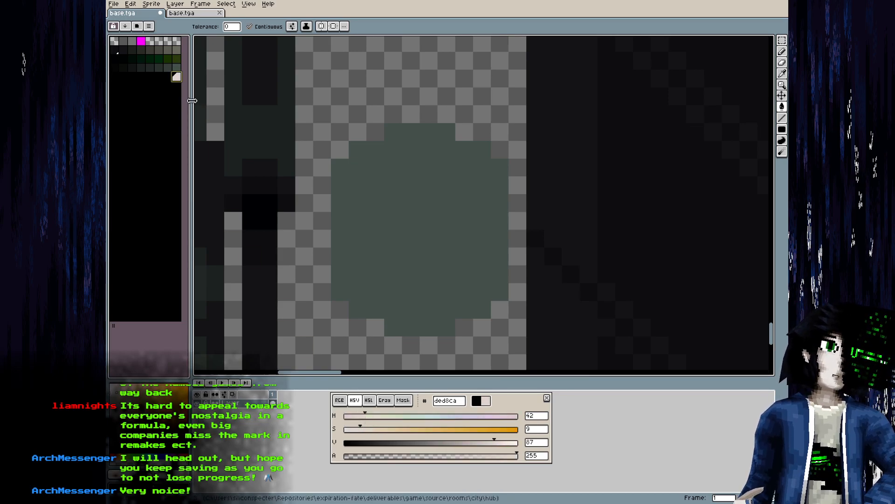
Copy the cream ded8ca swatch into all the remaining entries of its palette row
click(166, 76)
key(ctrl+v)
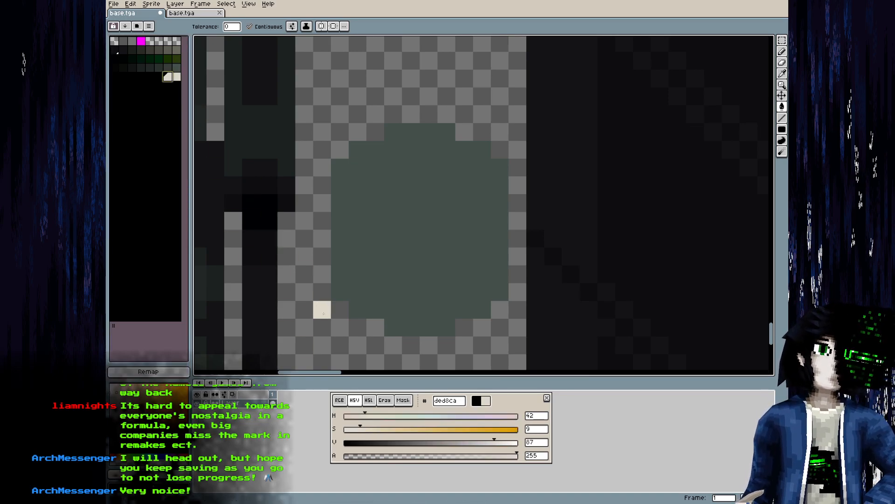
drag(123, 79, 157, 78)
key(ctrl+v)
click(135, 77)
key(ctrl+v)
key(ctrl+v)
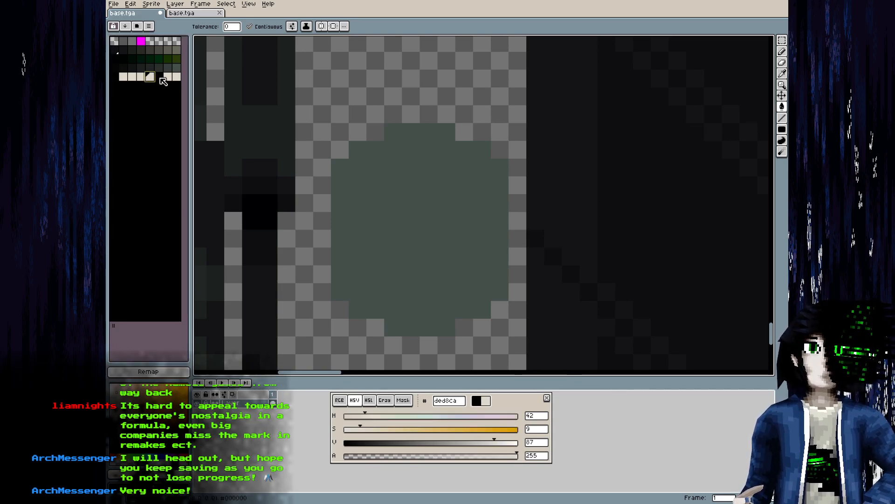
click(116, 76)
key(ctrl+v)
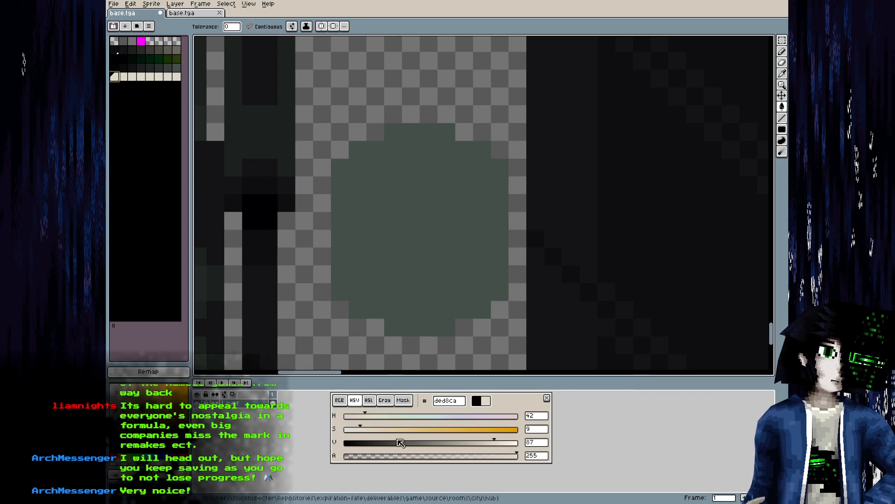
Turn the cream palette row into a dark-to-light ramp by adjusting swatch values, starting with value 27 for the first
click(392, 443)
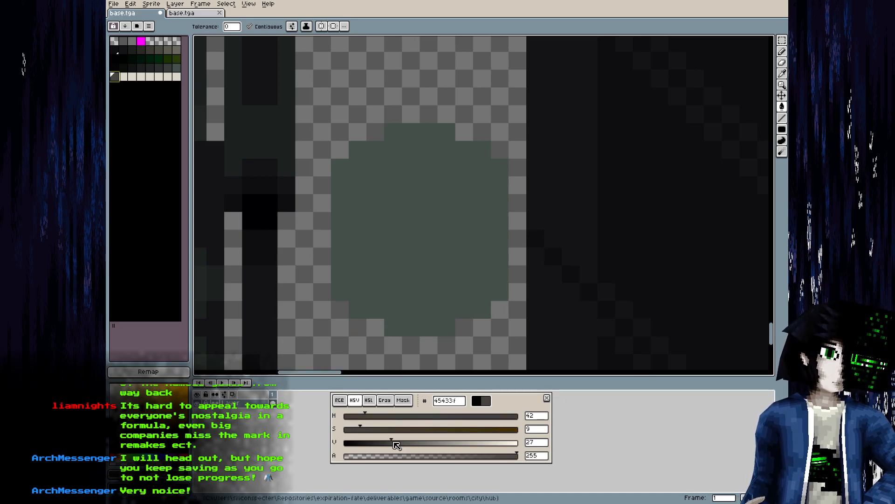
drag(398, 447, 488, 443)
key(])
key(])
key(ctrl+z)
key(])
key(])
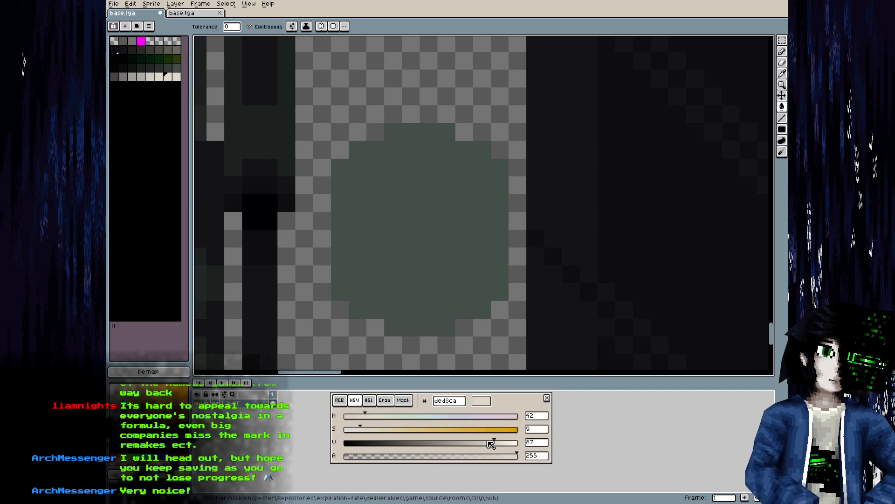
Brighten the lightest swatches at the end of the cream ramp, raising the second-to-last one's value to about 93
key(])
key(])
key([)
mouse_move(507, 445)
mouse_down()
mouse_move(521, 446)
mouse_move(502, 443)
mouse_up()
key([)
key(])
key([)
key([)
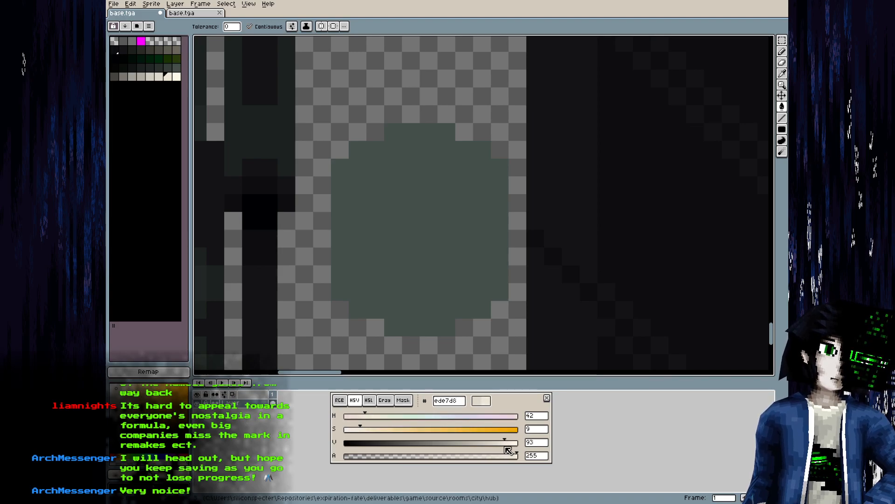
Shift the ramp's hues from reddish darks to yellowish lights, setting hue 10 for the first swatch and 28 for the fourth
key([)
key([)
key([)
key([)
key([)
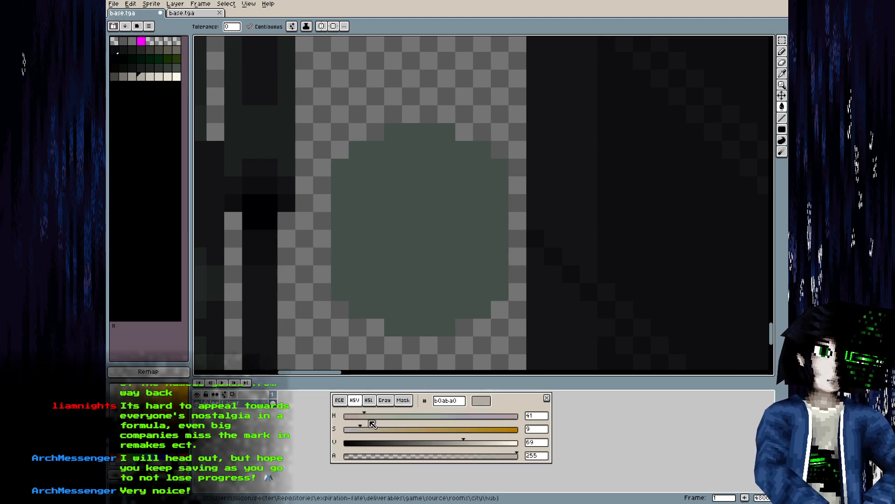
drag(353, 416, 352, 418)
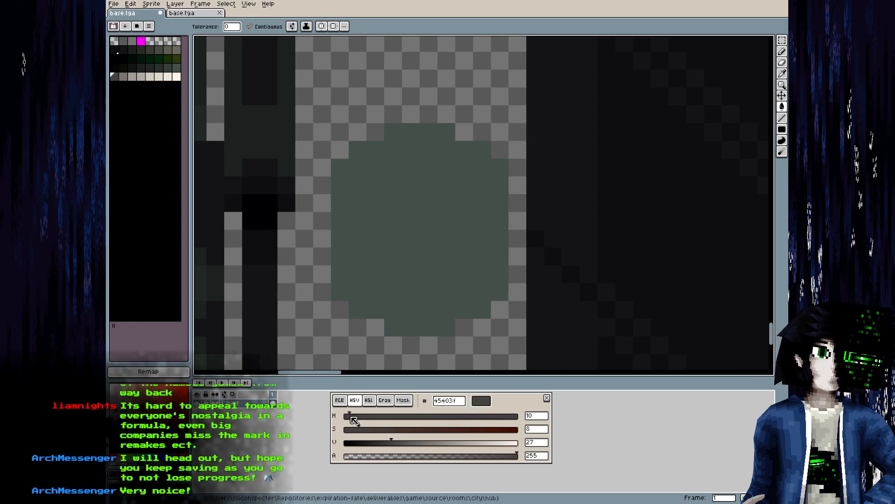
key(])
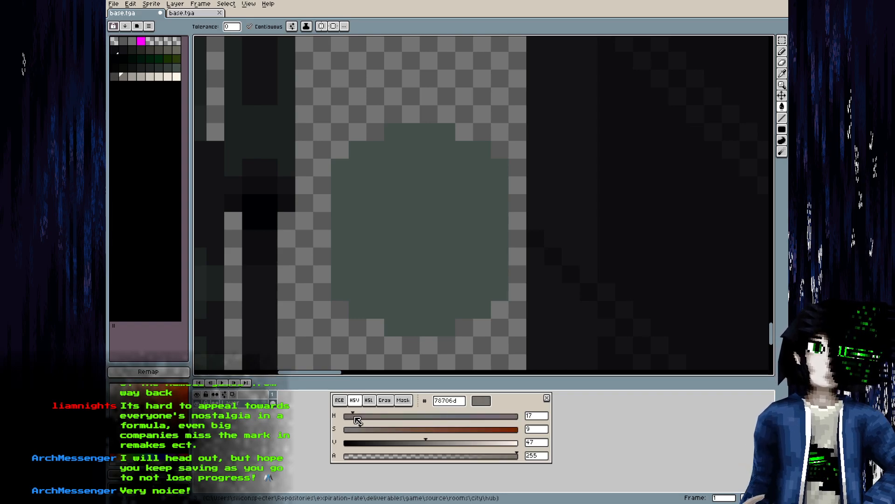
key(])
key(])
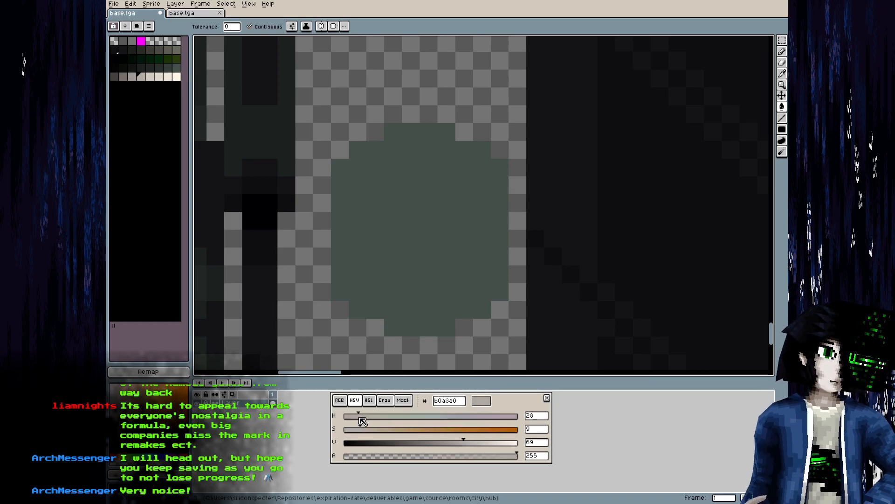
key(])
key(])
key(])
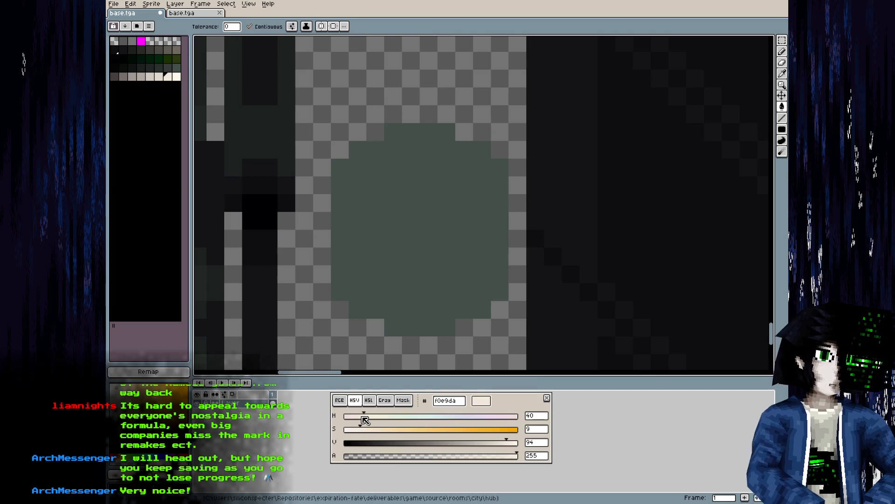
Lower the hues of the ramp's middle swatches further toward red, using hue 10 for the second swatch
key(bracketleft)
key([)
click(353, 418)
key([)
click(352, 418)
key(bracketleft)
click(350, 419)
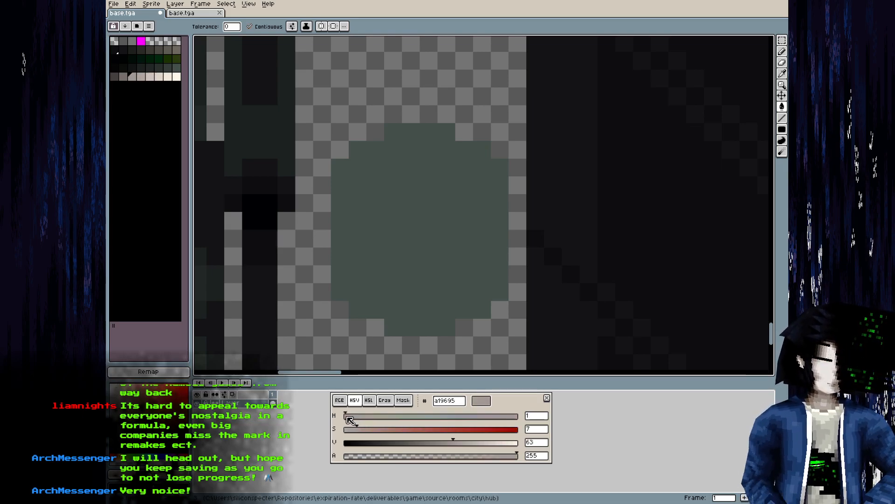
key(bracketleft)
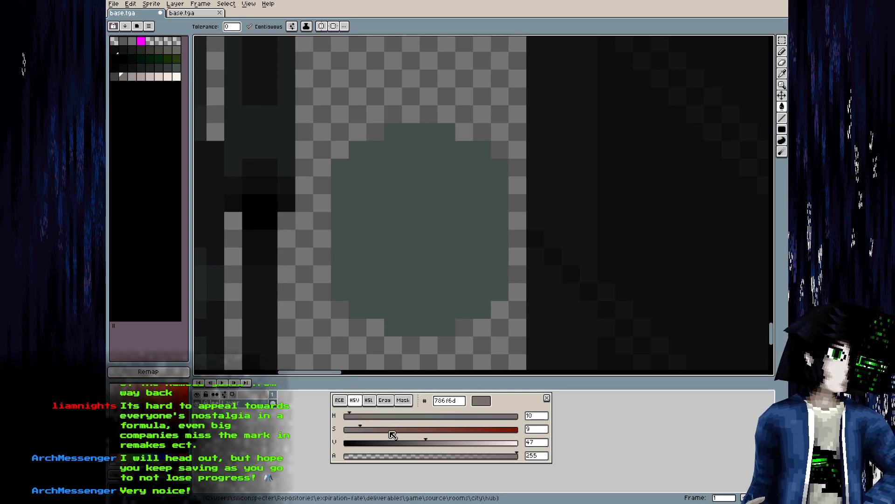
Raise the saturation of the ramp's swatches, using about 32 for the first, 19 for the fifth and 13 for the sixth, and save
key(bracketleft)
drag(379, 431, 389, 428)
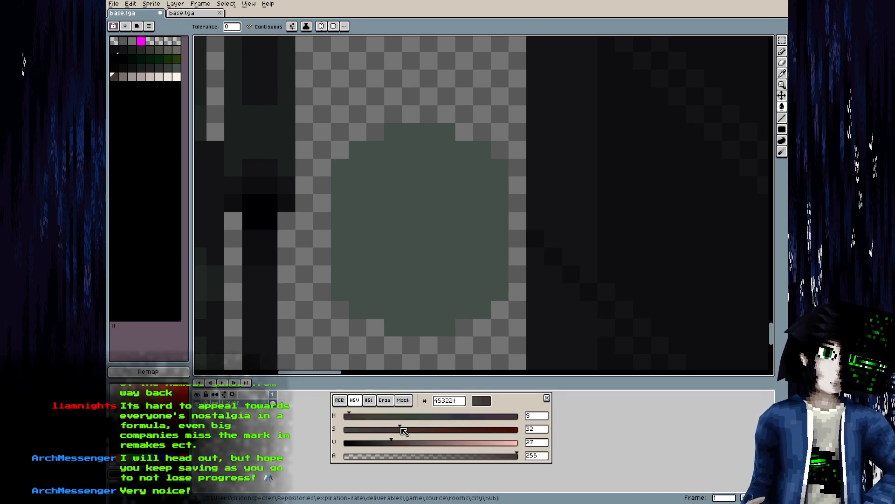
key(bracketleft)
key(ctrl+z)
key(bracketright)
click(400, 430)
key(bracketright)
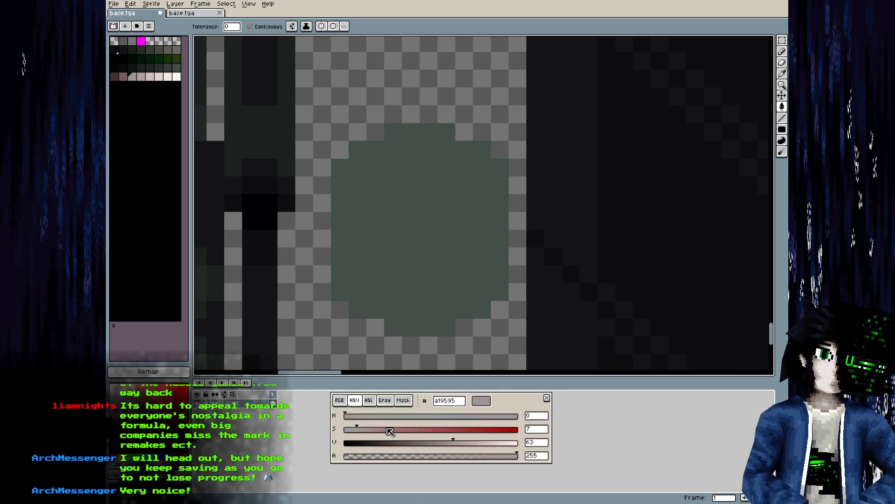
key(bracketright)
key(bracketright)
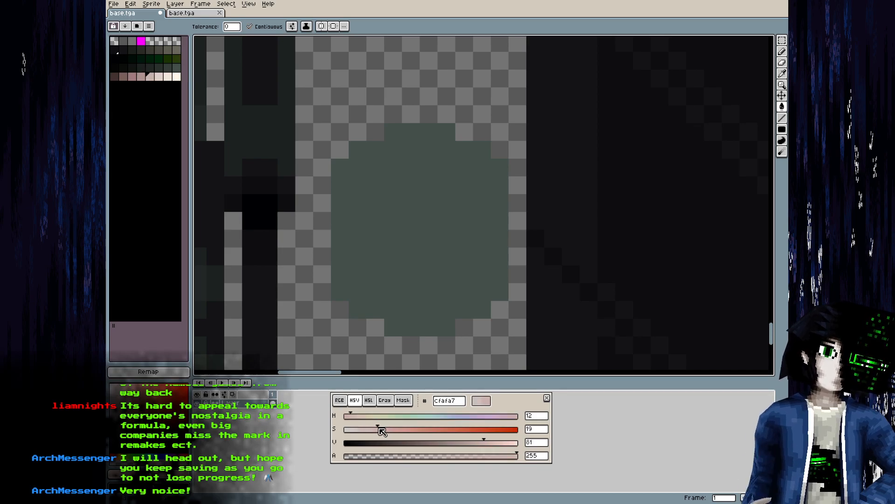
key(bracketright)
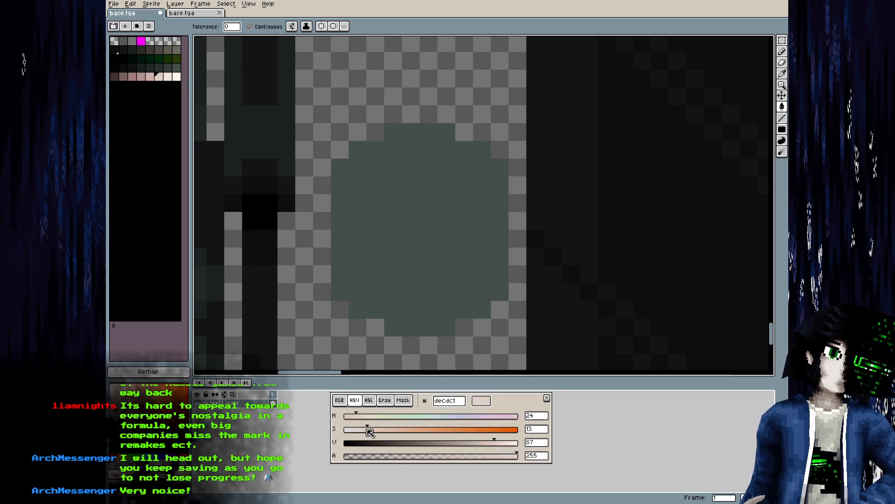
key(ctrl+s)
key(alt+Tab)
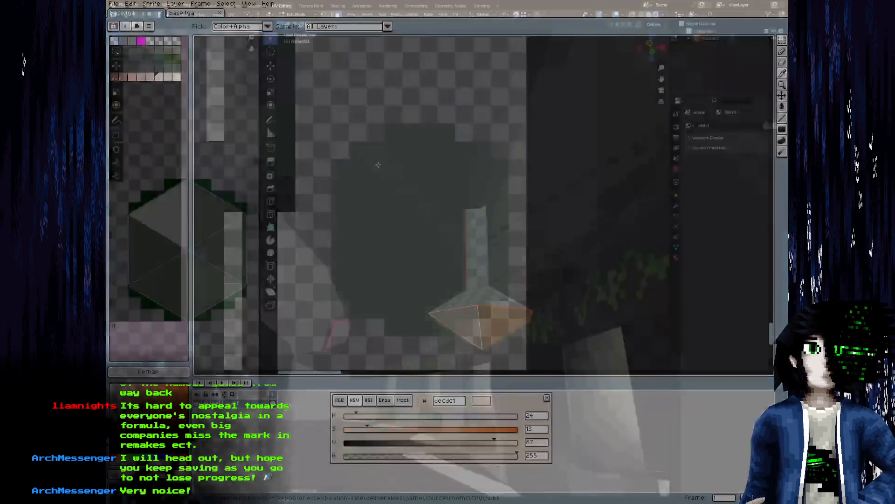
key(alt+Tab)
Paint a small diamond-shaped glow in the middle of the gray-green lamp area, with a fff8e8 core and two progressively darker cream bands
click(178, 77)
key(b)
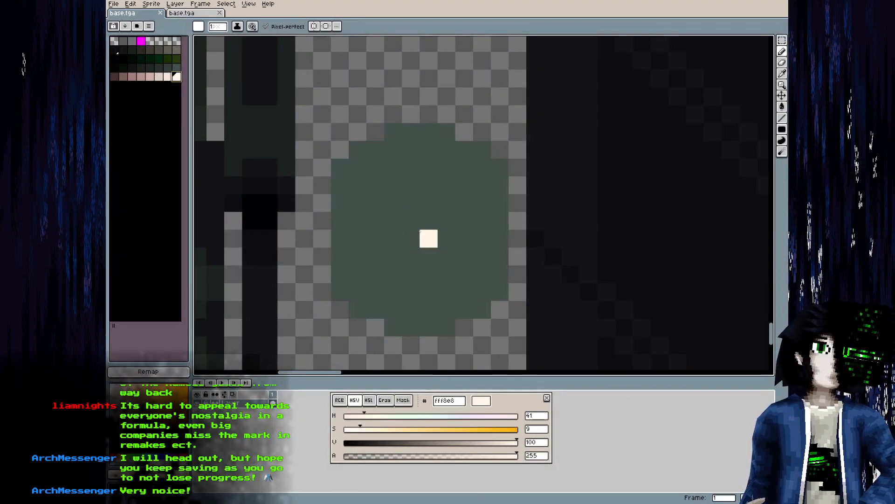
mouse_move(411, 238)
mouse_down()
mouse_move(421, 222)
mouse_move(425, 236)
mouse_move(415, 224)
mouse_move(389, 221)
mouse_move(391, 238)
mouse_move(414, 256)
mouse_move(446, 241)
mouse_move(446, 220)
mouse_move(411, 203)
mouse_up()
key([)
key([)
click(376, 221)
mouse_move(376, 228)
mouse_down()
mouse_move(409, 277)
mouse_move(429, 278)
mouse_move(439, 262)
mouse_up()
mouse_move(459, 225)
mouse_down()
mouse_move(429, 188)
mouse_move(410, 190)
mouse_up()
key(bracketleft)
Surround the glow with an outer ring of pinkish cfafa7 pixels, rounding the diamond into a circle
click(358, 215)
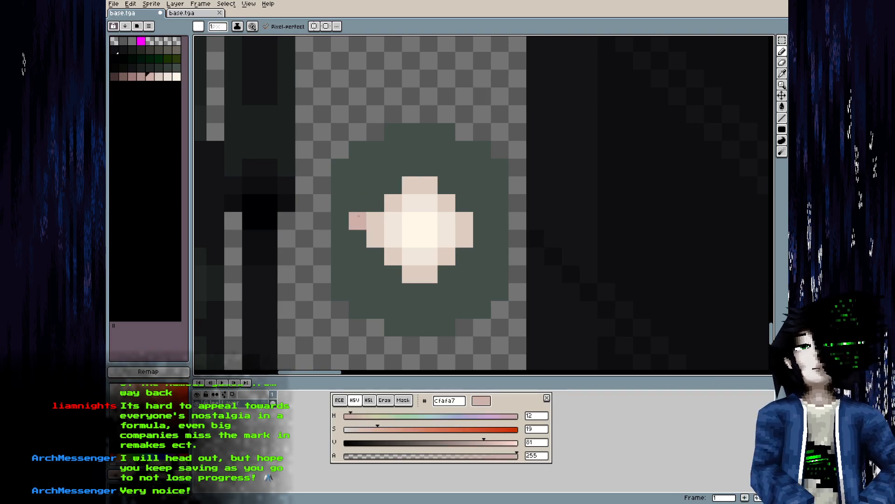
drag(359, 237, 368, 208)
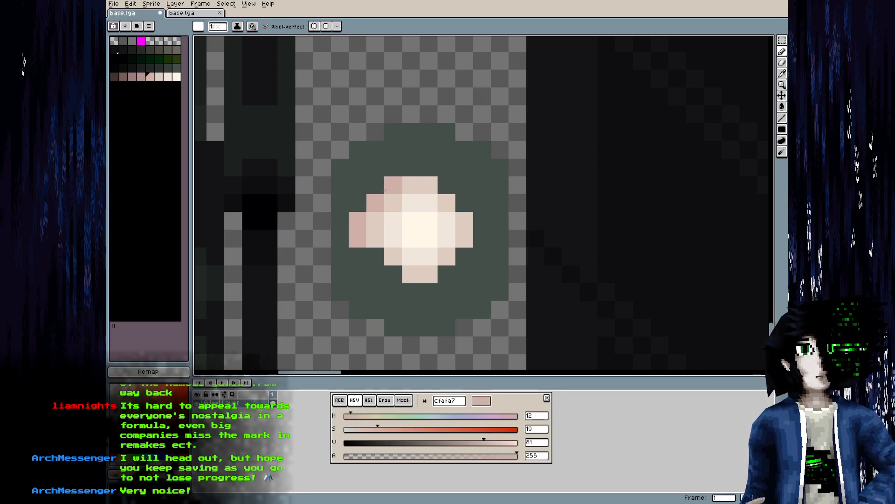
drag(446, 185, 465, 203)
click(428, 291)
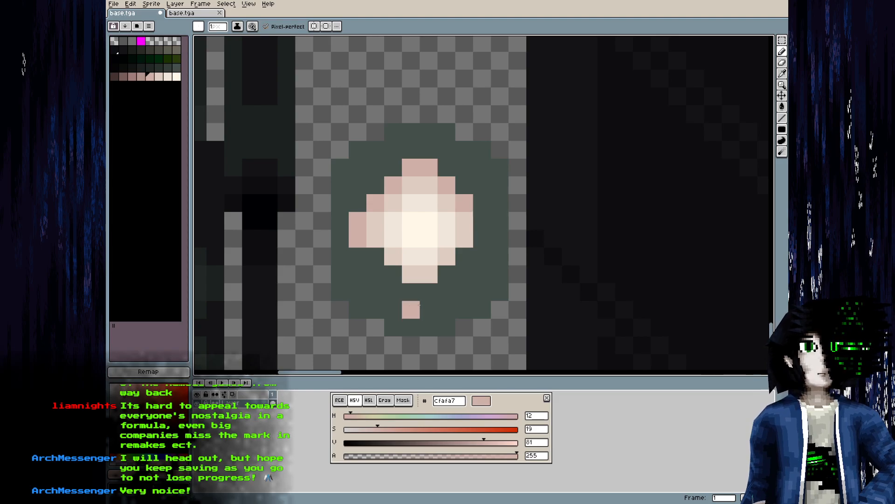
click(375, 256)
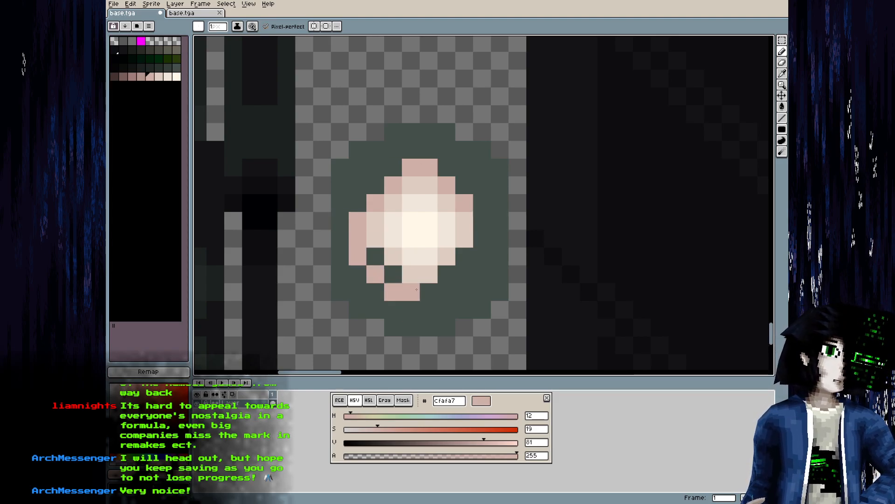
drag(413, 289, 439, 291)
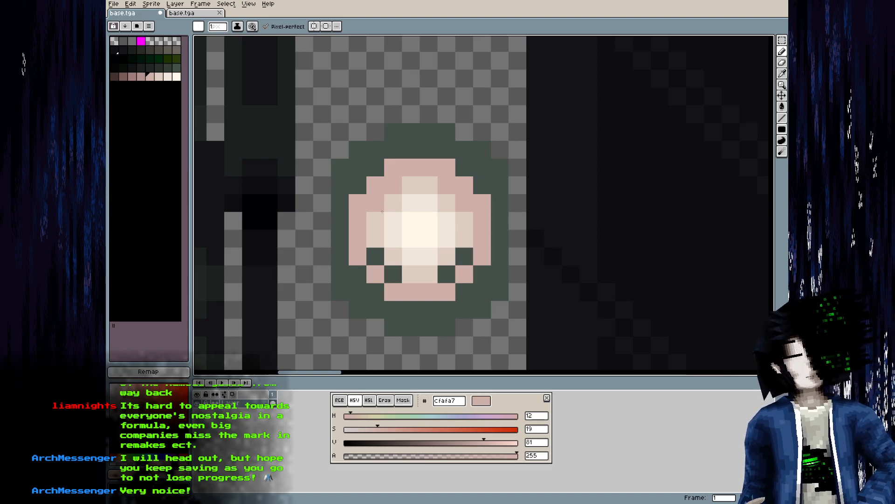
Recolor the glow's outermost ring with b0938d, fill the gaps inside its lower edge with cfafa7, and save
key(bracketleft)
drag(357, 218, 353, 257)
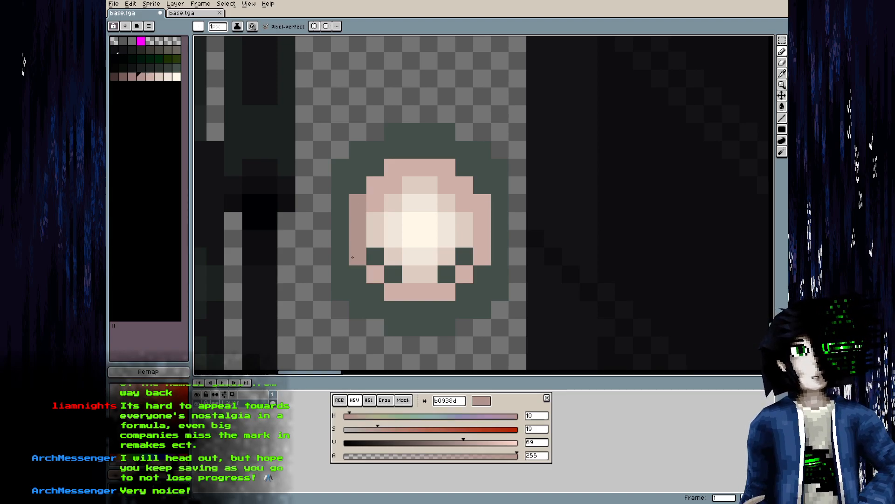
mouse_move(392, 293)
mouse_down()
mouse_move(447, 292)
mouse_move(466, 275)
mouse_move(482, 233)
mouse_move(489, 251)
mouse_up()
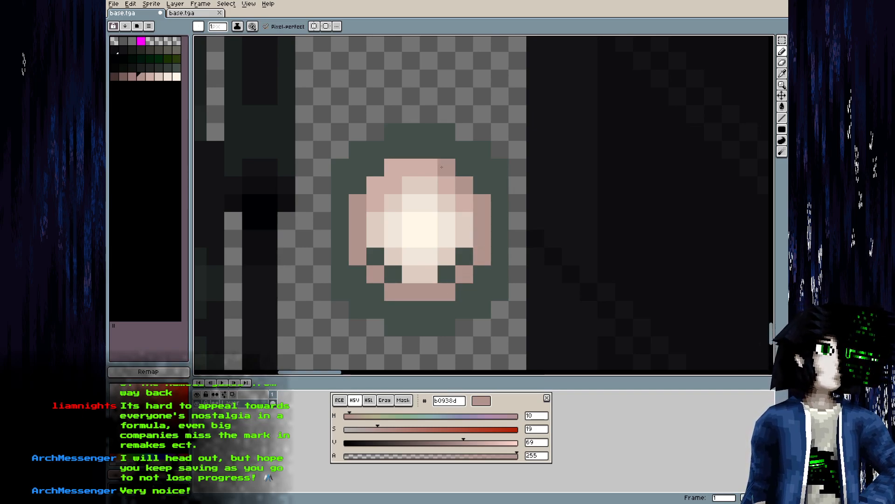
mouse_move(446, 167)
mouse_down()
mouse_move(395, 169)
mouse_move(376, 185)
mouse_up()
key(bracketright)
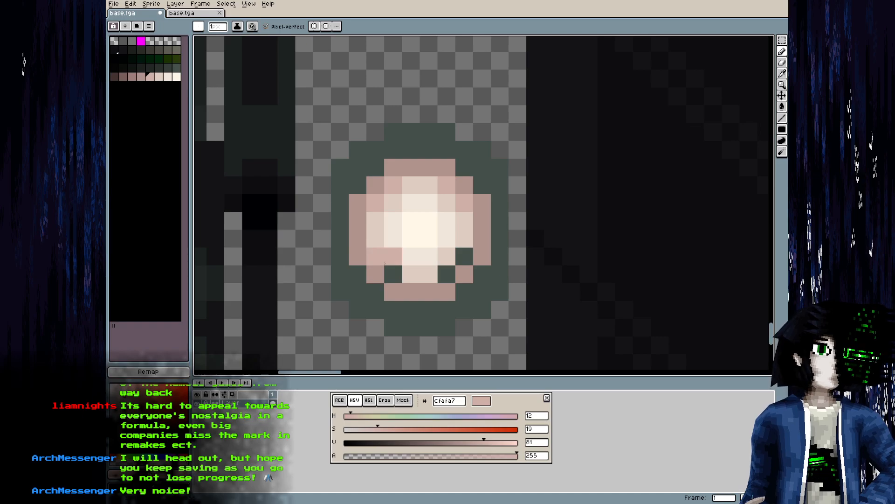
mouse_move(426, 275)
mouse_down()
mouse_move(446, 275)
mouse_move(464, 256)
mouse_up()
scroll(464, 255, down, 3)
key(ctrl+s)
Shift the hues of the ramp's first five swatches toward yellow, using about 40 for the fourth and 35 for the fifth
click(116, 77)
key(Tab)
key(Tab)
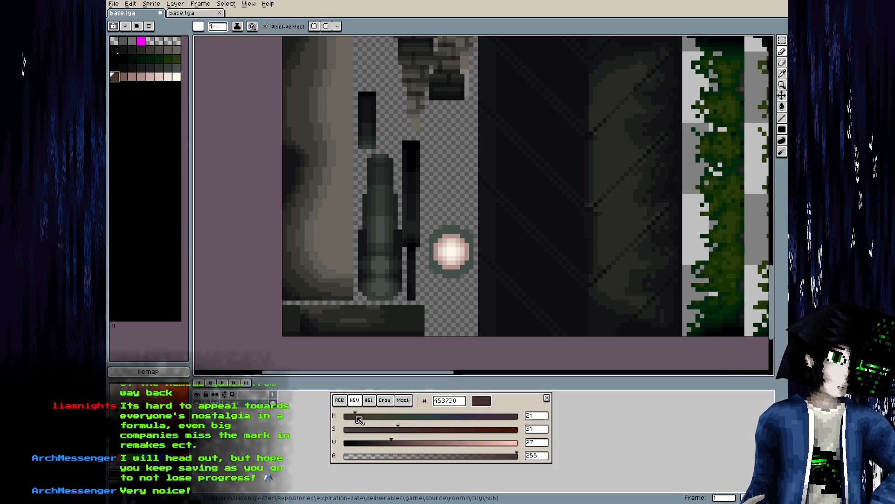
key(0)
drag(358, 417, 366, 417)
key(0)
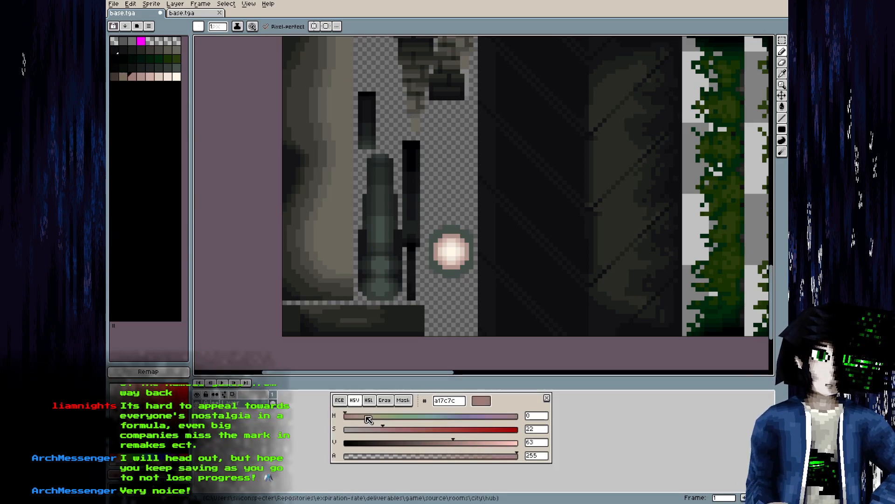
click(370, 414)
key(0)
click(365, 415)
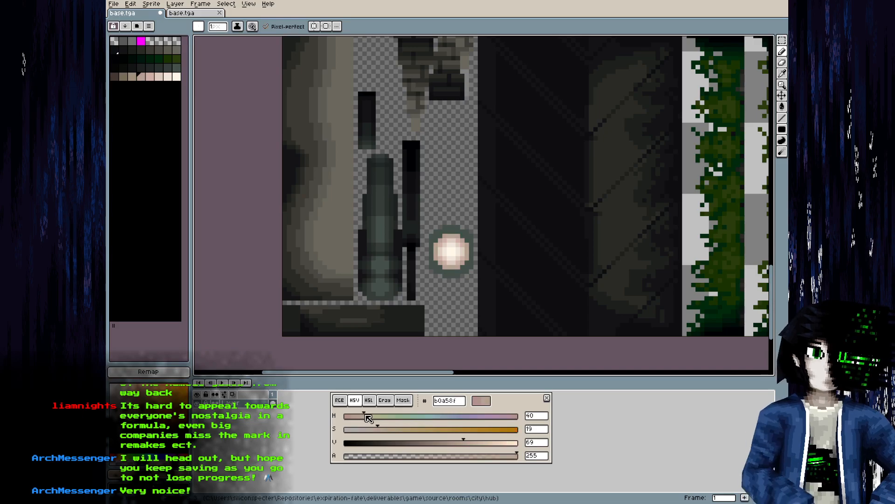
key(0)
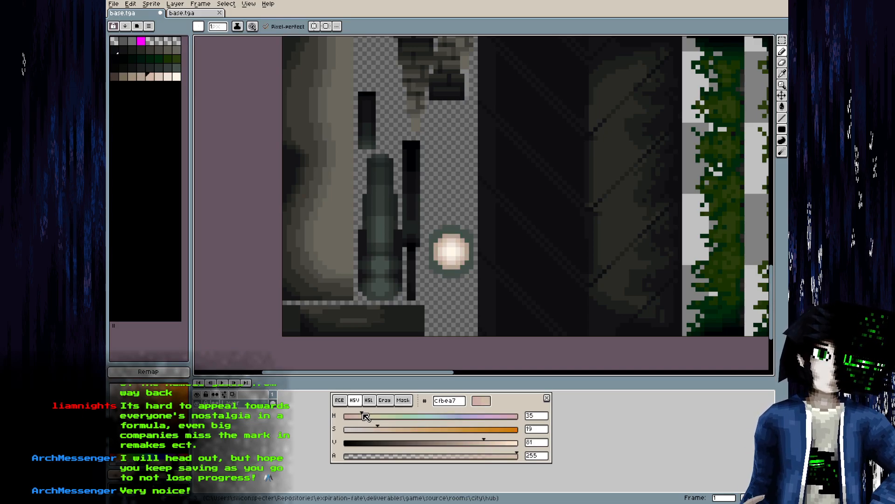
Raise the saturation of the ramp's sixth swatch to about 35
key(9)
key(9)
key(9)
scroll(448, 247, up, 3)
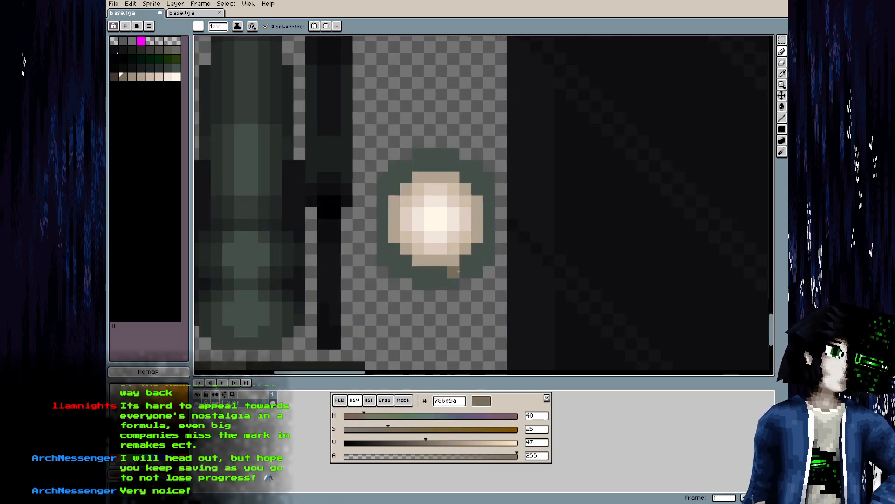
key(0)
key(0)
key(0)
key(0)
click(406, 429)
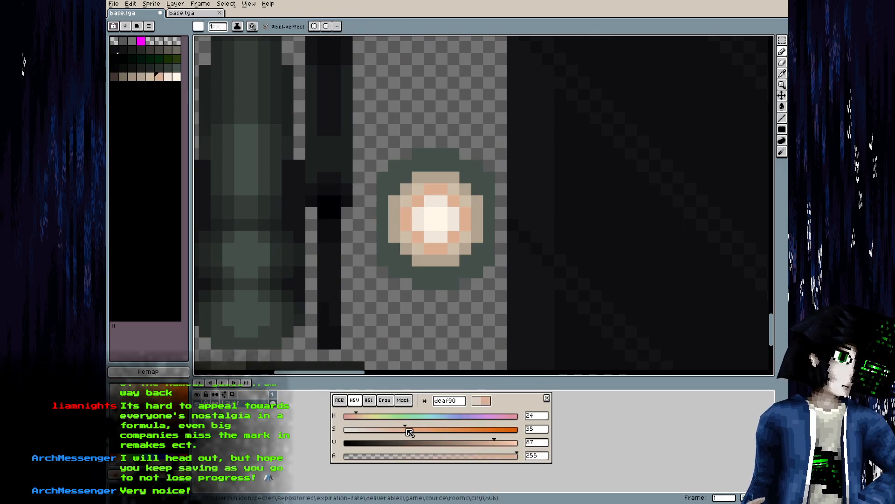
key(0)
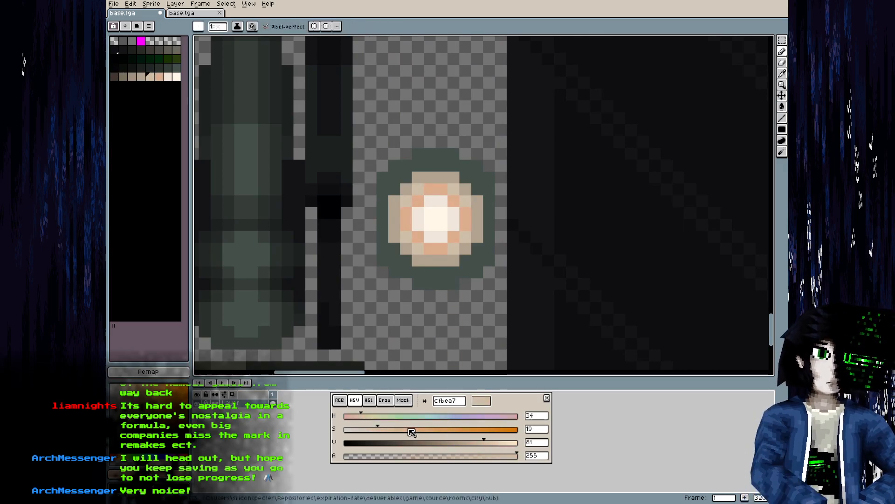
Increase the saturation of the ramp's fifth to second swatches, using 47 for the fourth and third and 55 for the second
click(383, 429)
key(9)
key(9)
drag(407, 429, 418, 427)
key(9)
click(424, 427)
key(9)
click(427, 428)
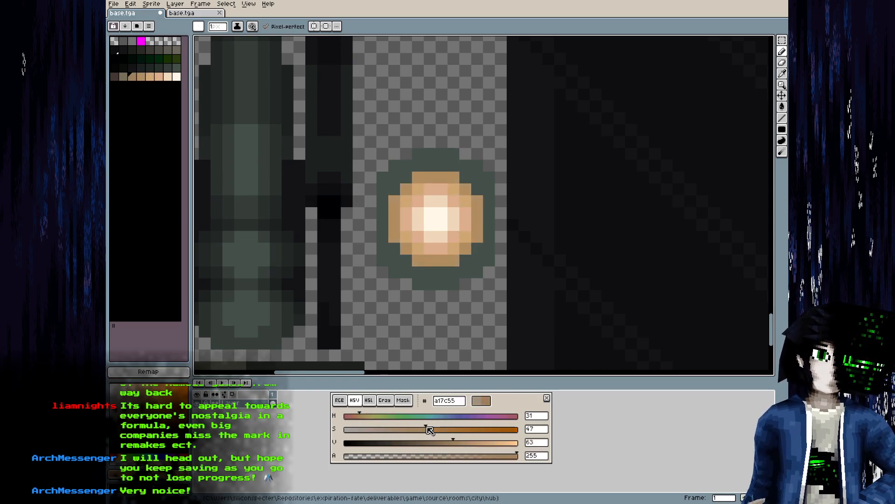
key(9)
click(441, 429)
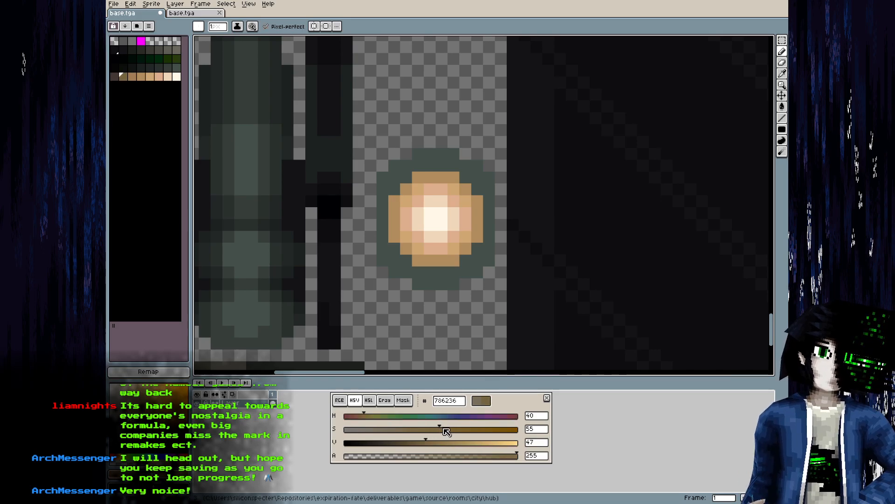
Set the sixth swatch's hue to 40 and save the texture
key(0)
key(0)
key(0)
key(0)
drag(360, 414, 366, 417)
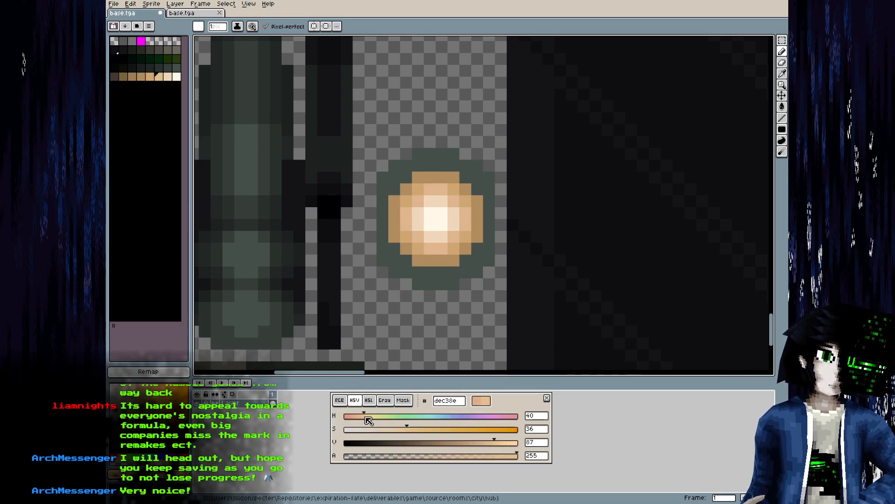
scroll(433, 314, down, 2)
key(ctrl+s)
Switch to Blender, reload the texture, and inspect the glow on the lamp's underside in Object Mode
key(alt+Tab)
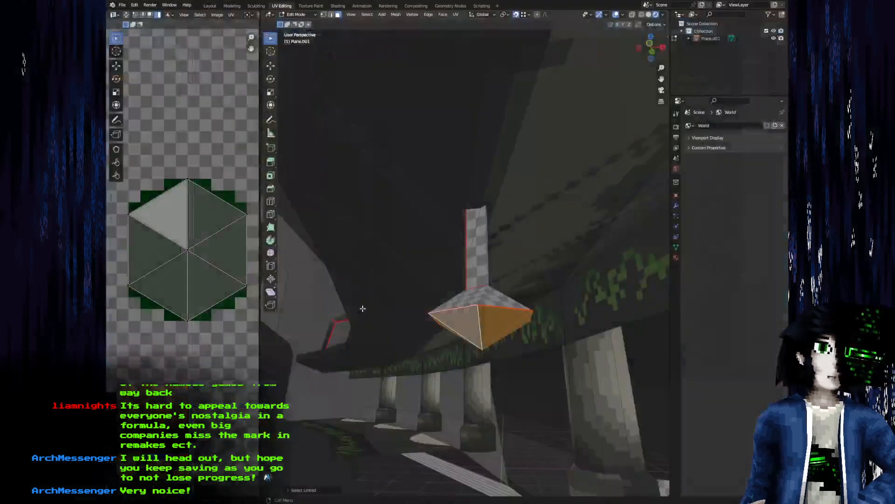
key(alt+r)
drag(431, 347, 458, 325)
key(Tab)
scroll(432, 340, down, 5)
scroll(428, 323, up, 5)
scroll(458, 325, up, 4)
scroll(431, 311, down, 3)
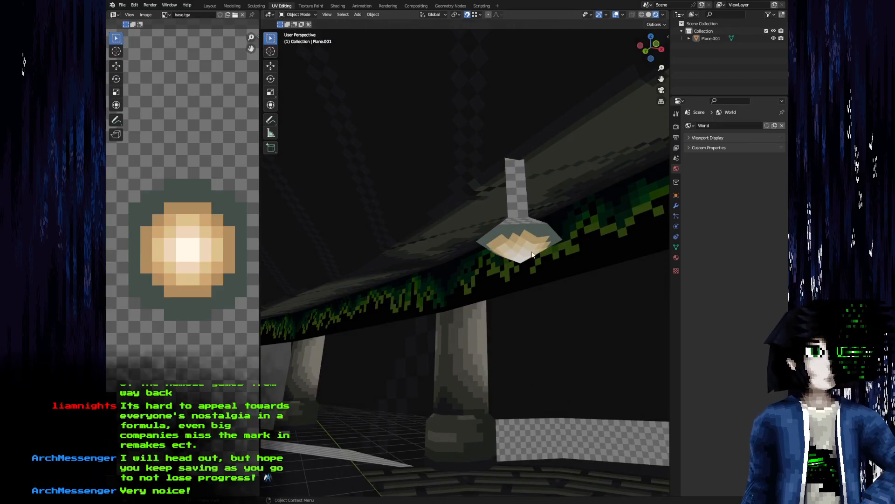
drag(531, 254, 494, 245)
scroll(395, 229, up, 4)
drag(394, 229, 402, 230)
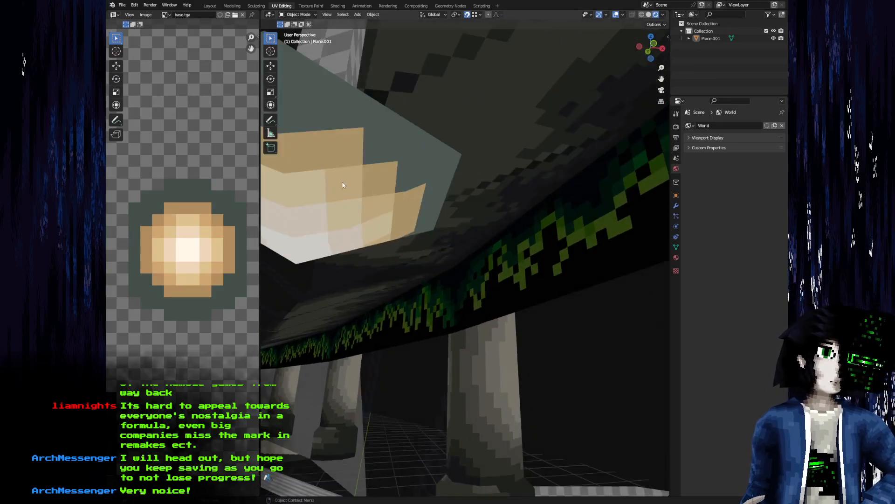
drag(340, 185, 356, 183)
Switch back to Aseprite, extend the glow with a17c55 tips on all four sides, and save
key(alt+Tab)
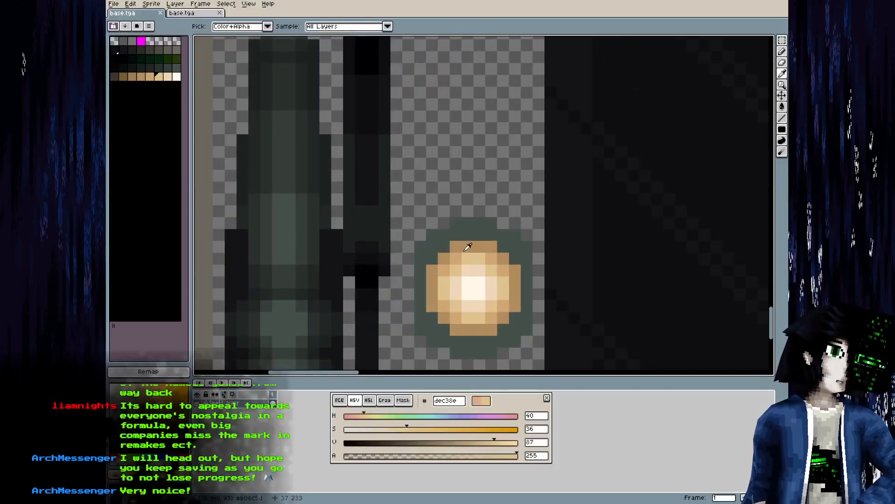
alt+click(469, 242)
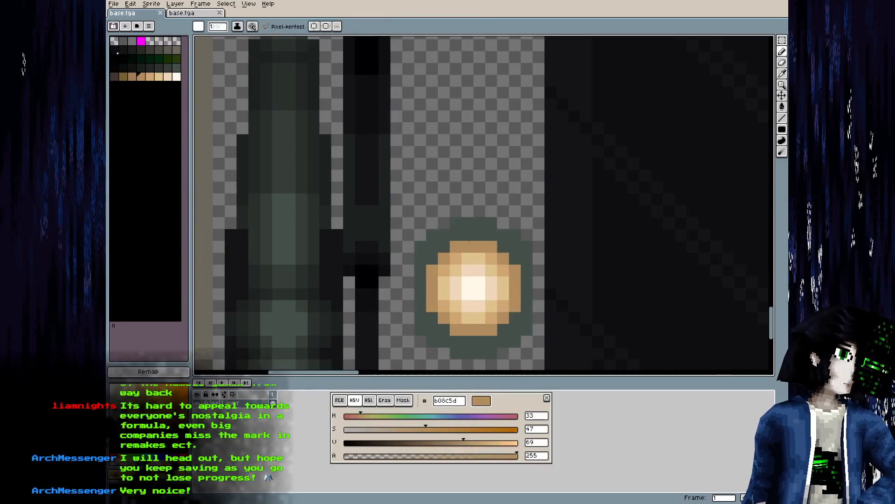
alt+click(467, 236)
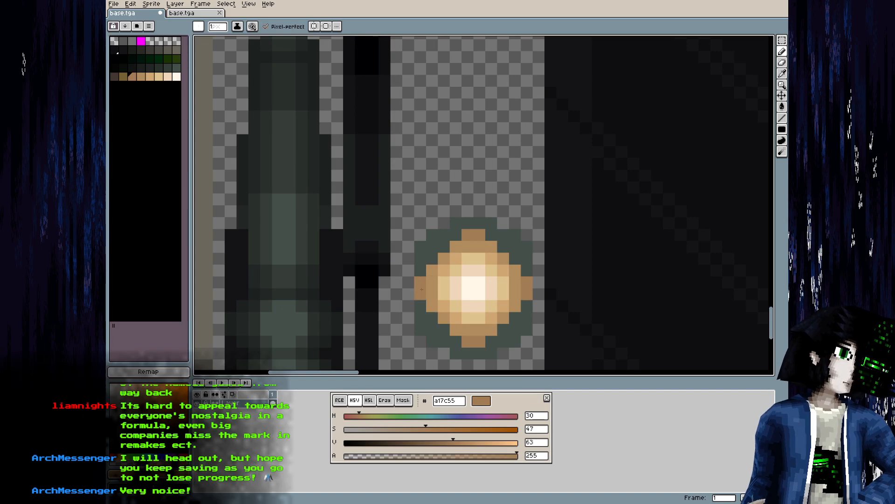
key(ctrl+s)
Switch to Blender and examine the extended glow on the lamp from below, comparing it with the underside's UV layout
key(alt+Tab)
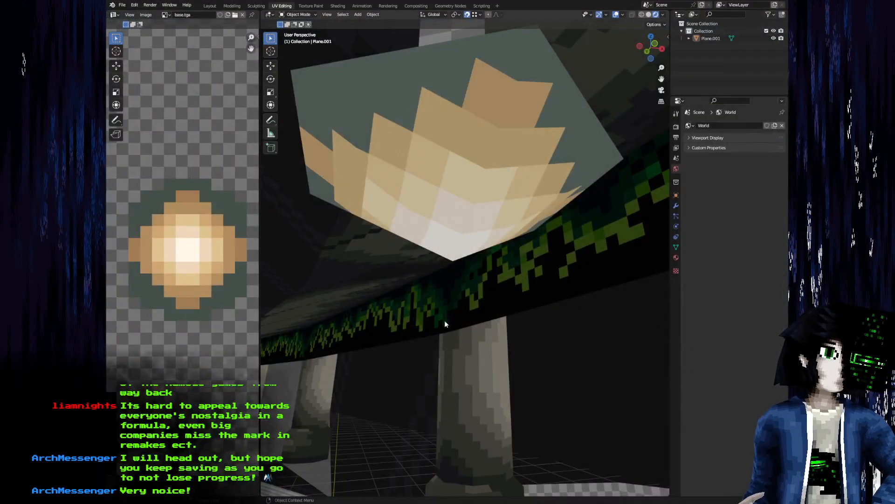
scroll(450, 292, down, 5)
scroll(449, 292, down, 3)
mouse_move(439, 268)
mouse_down()
mouse_move(432, 275)
mouse_move(439, 267)
mouse_up()
key(Tab)
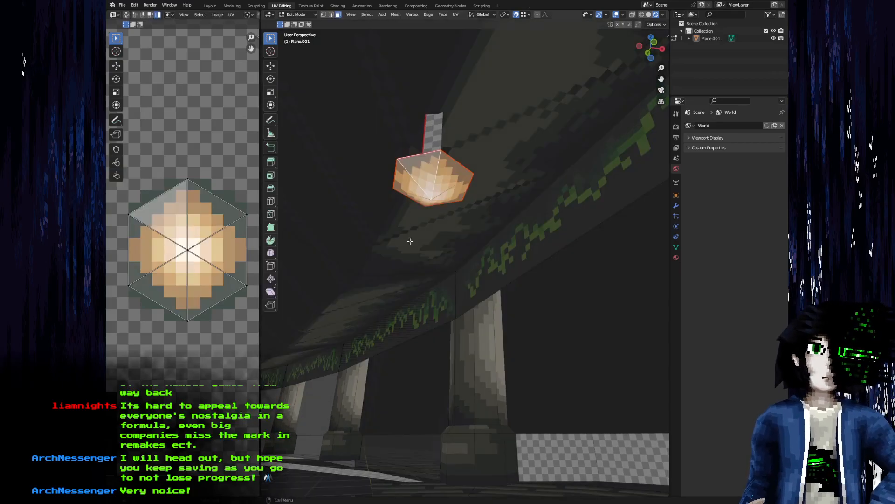
key(Tab)
Return to Aseprite, shade the glow's diagonal corners with a17c55, and check the lamp again in Blender
key(alt+Tab)
scroll(433, 261, up, 1)
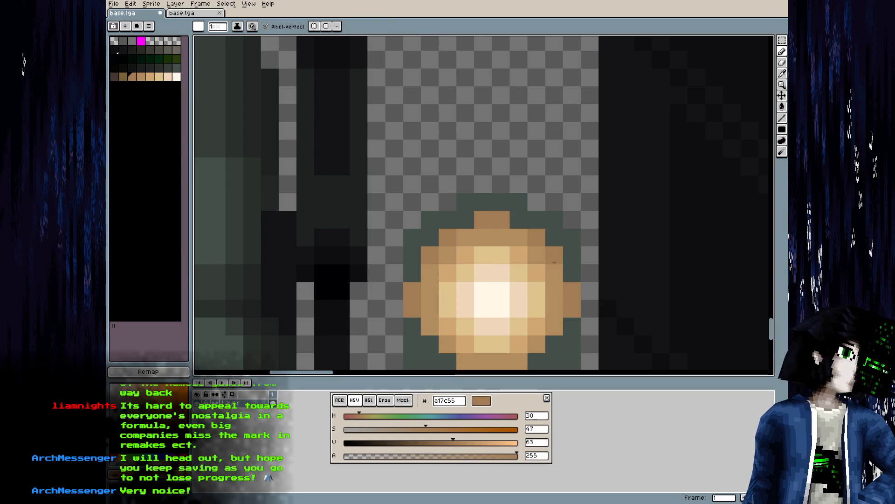
scroll(554, 263, down, 1)
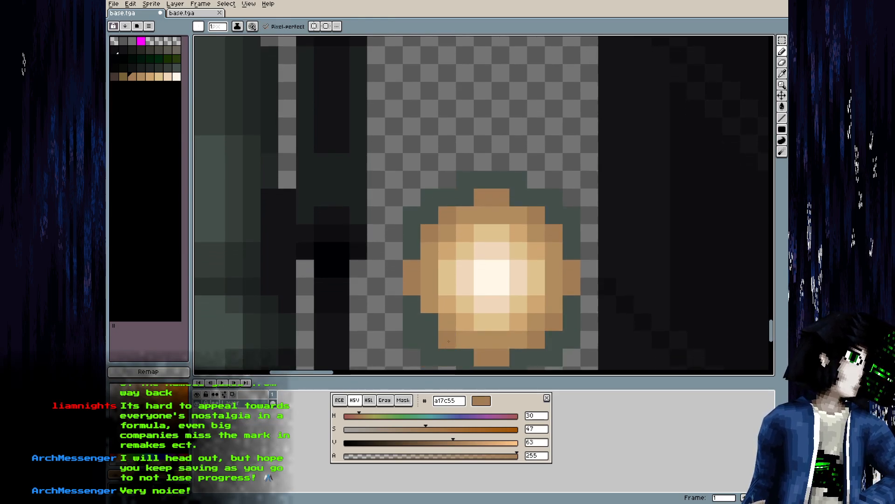
key(alt+Tab)
drag(401, 288, 437, 248)
Back in Aseprite, paint over the glow's left and right tips with the surrounding gray-green 444f4a
key(alt+Tab)
alt+click(411, 303)
drag(411, 286, 411, 268)
click(571, 269)
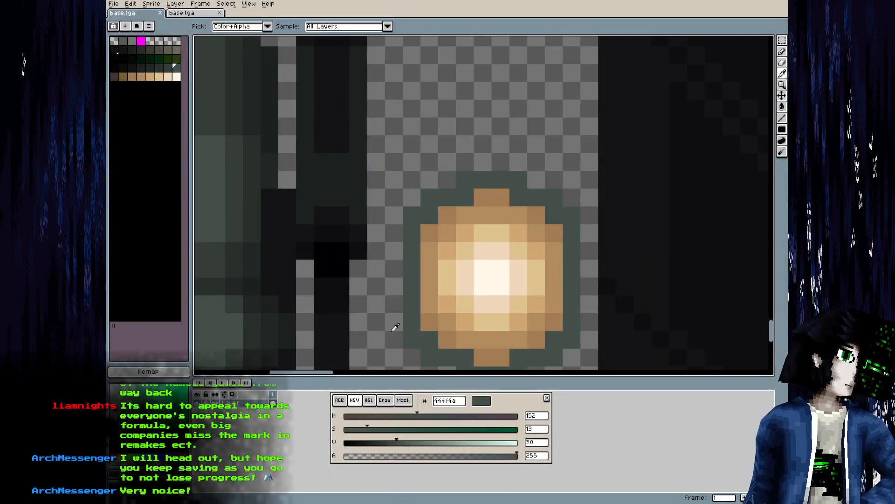
Check the lamp in Blender, return to Aseprite, and brighten the middle of the glow's left and right edges with cfa672
key(alt+Tab)
drag(342, 304, 392, 290)
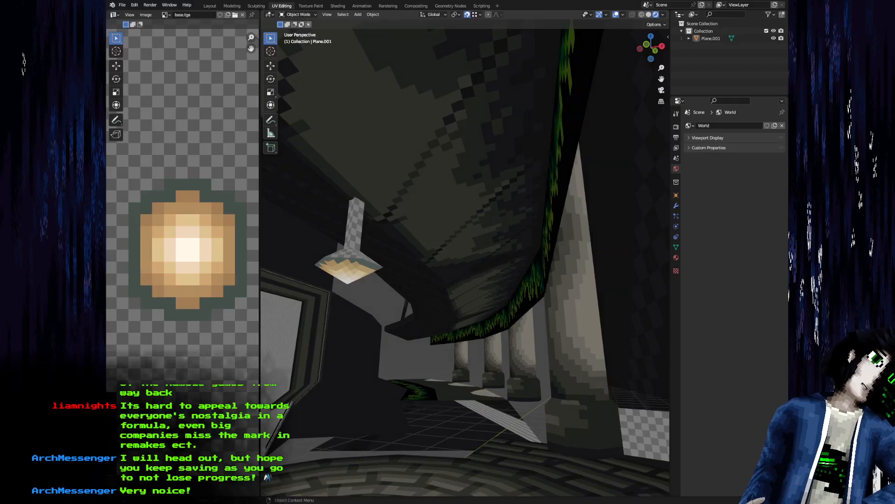
key(alt+Tab)
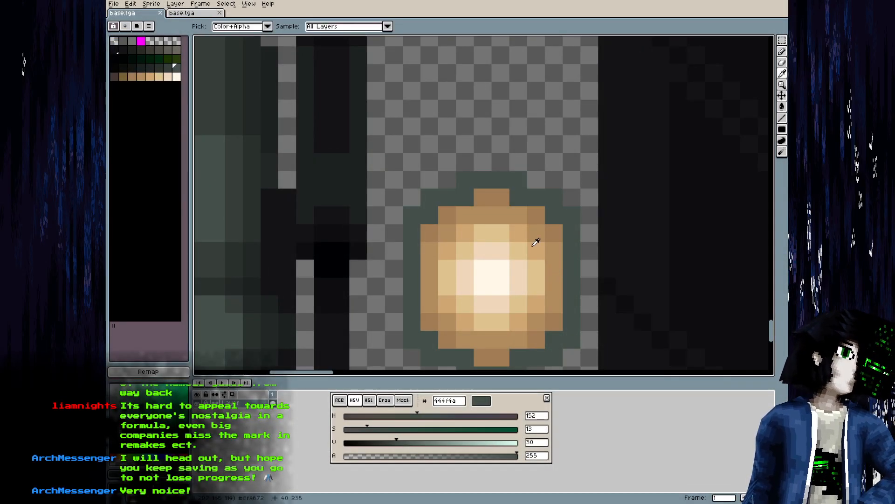
alt+click(551, 267)
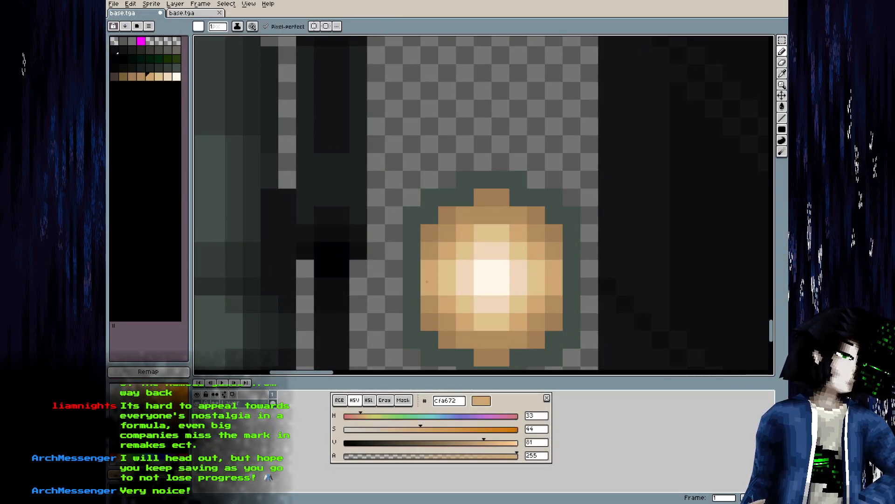
Switch to Blender and examine the brightened glow edges on the lamp
key(alt+Tab)
mouse_move(390, 289)
mouse_down()
mouse_move(432, 292)
mouse_move(381, 265)
mouse_move(382, 274)
mouse_up()
scroll(415, 280, down, 1)
scroll(424, 284, up, 3)
Back in Aseprite, try shading the glow's gray-green rim with 353d3a along its diagonals and sides, and save
key(alt+Tab)
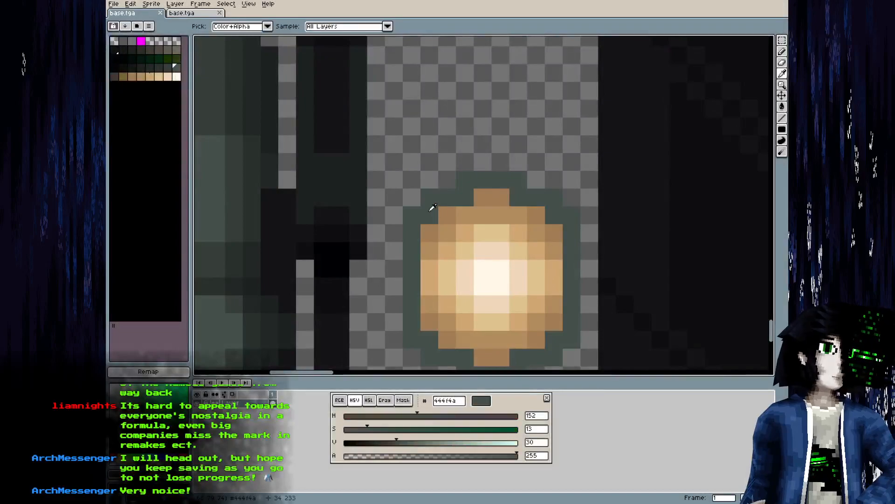
key(bracketleft)
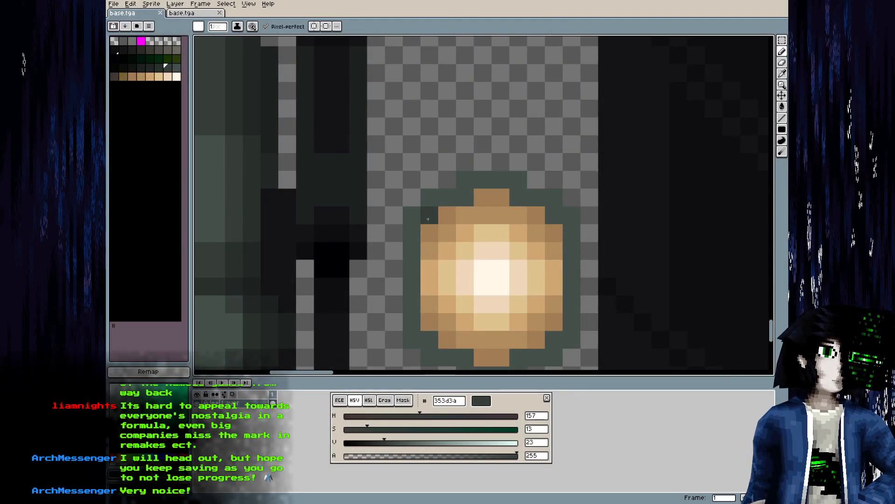
drag(465, 198, 447, 198)
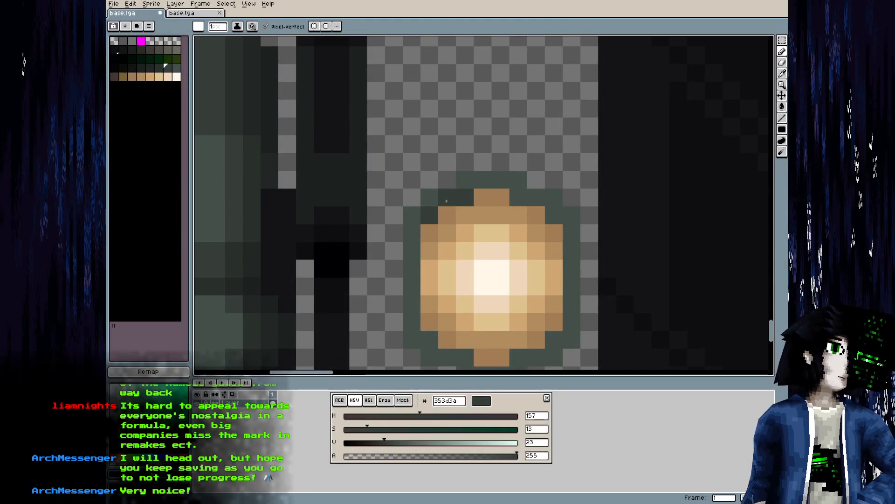
drag(519, 197, 536, 198)
click(554, 215)
drag(572, 238, 572, 285)
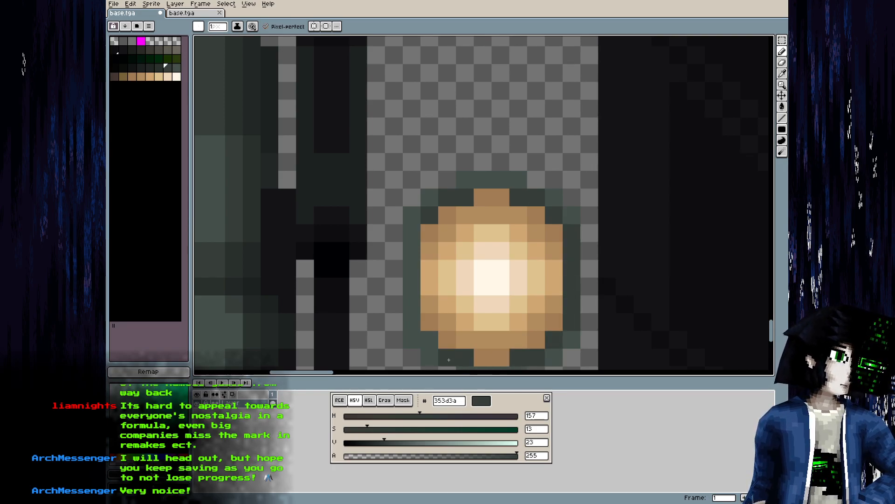
drag(408, 304, 410, 239)
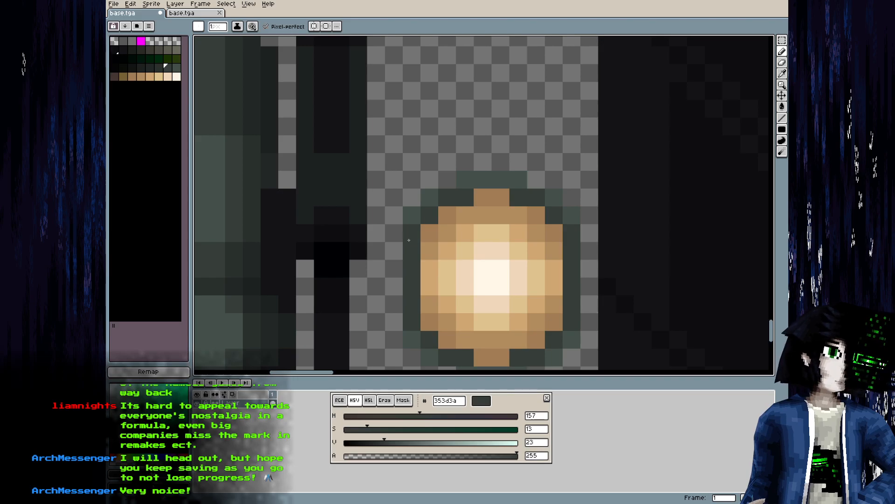
key(ctrl+s)
Check the darkened rim on the lamp in Blender, return to Aseprite, and undo the rim shading
key(alt+Tab)
drag(305, 320, 390, 255)
key(alt+Tab)
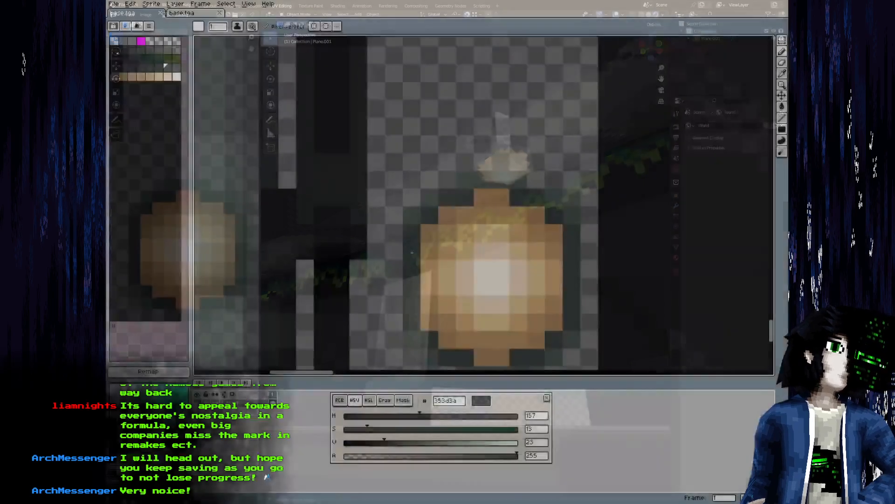
key(ctrl+z)
key(ctrl+z)
key(ctrl+z)
key(ctrl+z)
key(ctrl+z)
key(ctrl+z)
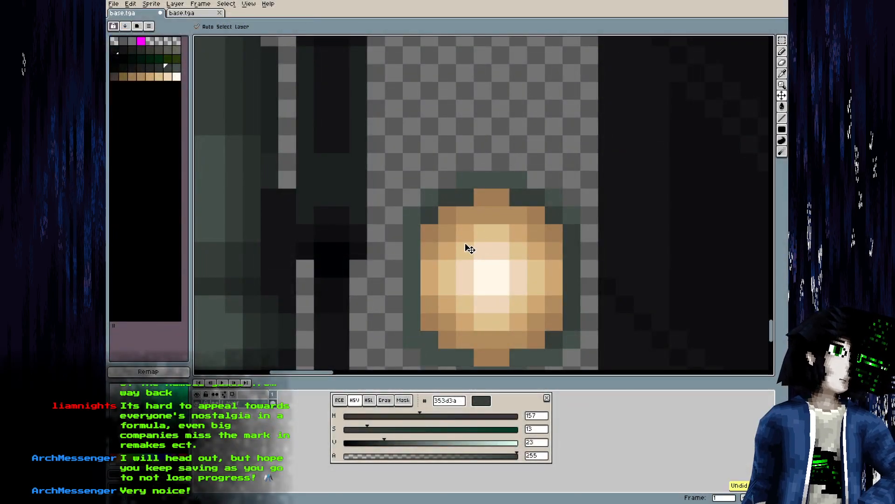
Paint only the outer corner pixels of the glow's rim with 353d3a and save the texture
key(b)
click(460, 181)
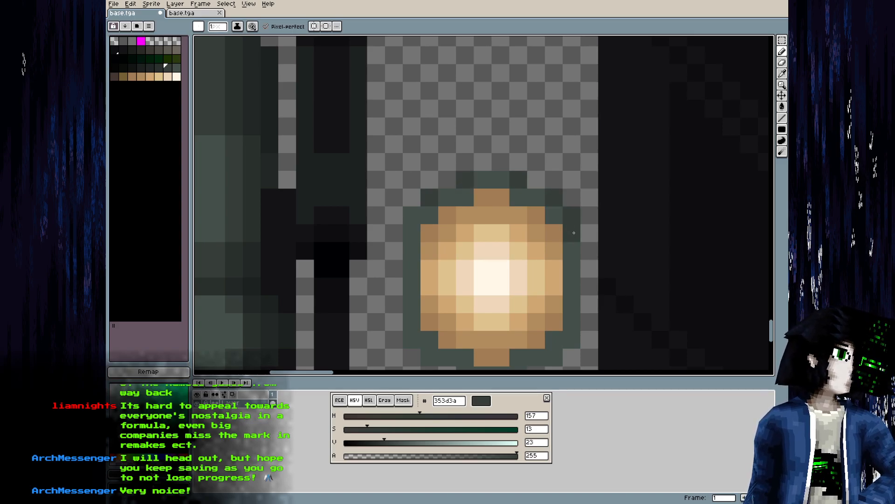
scroll(574, 233, down, 3)
mouse_move(563, 296)
mouse_down()
mouse_move(530, 312)
mouse_move(467, 315)
mouse_move(436, 301)
mouse_move(417, 280)
mouse_move(423, 159)
mouse_move(389, 279)
mouse_move(394, 291)
mouse_move(360, 290)
mouse_move(430, 279)
mouse_move(361, 275)
mouse_move(440, 285)
mouse_up()
click(423, 156)
key(ctrl+s)
Examine the lamp's stem and shade in Blender and compare the underside with its UV layout, keeping Aseprite's canvas on the glow
key(alt+Tab)
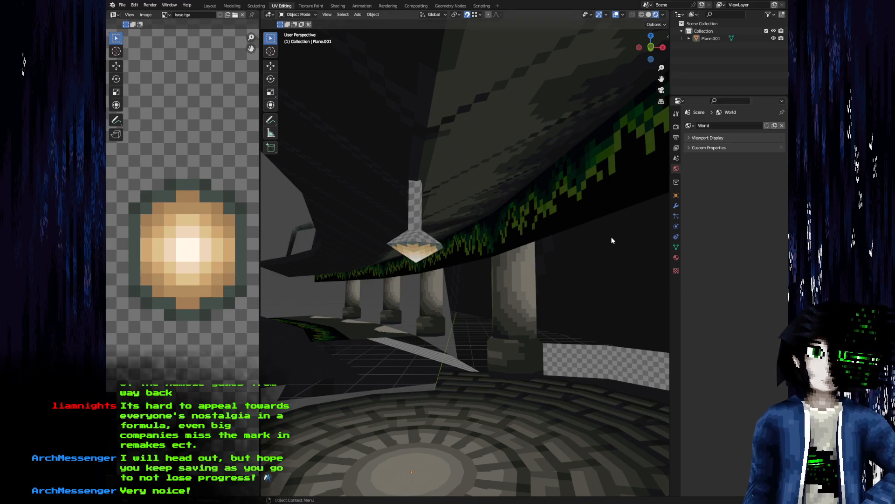
scroll(424, 187, up, 3)
drag(426, 186, 379, 222)
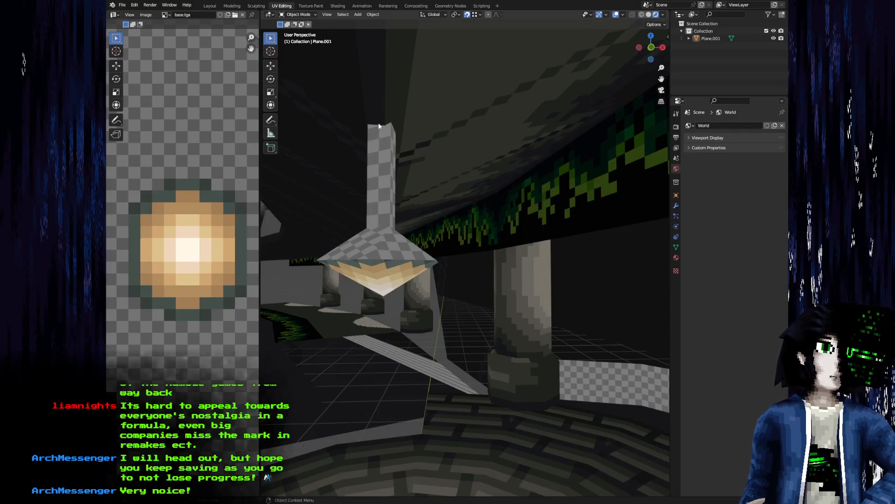
drag(391, 146, 397, 141)
key(alt+Tab)
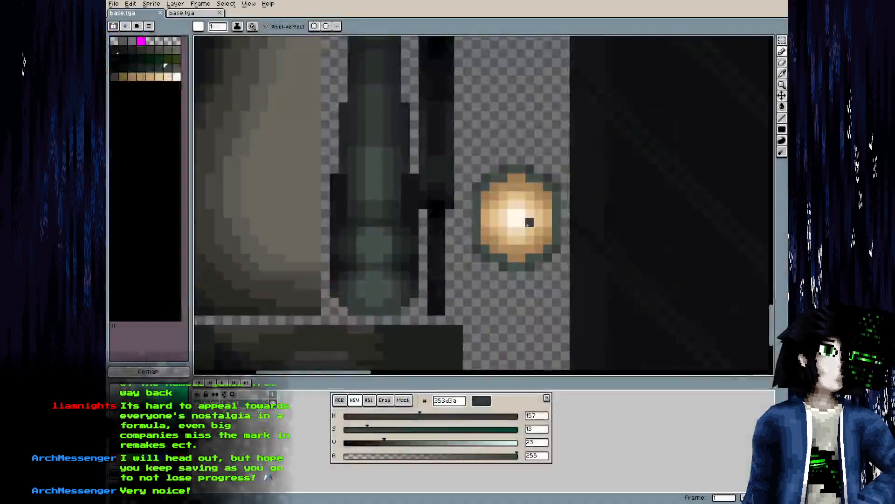
drag(530, 220, 517, 269)
key(alt+Tab)
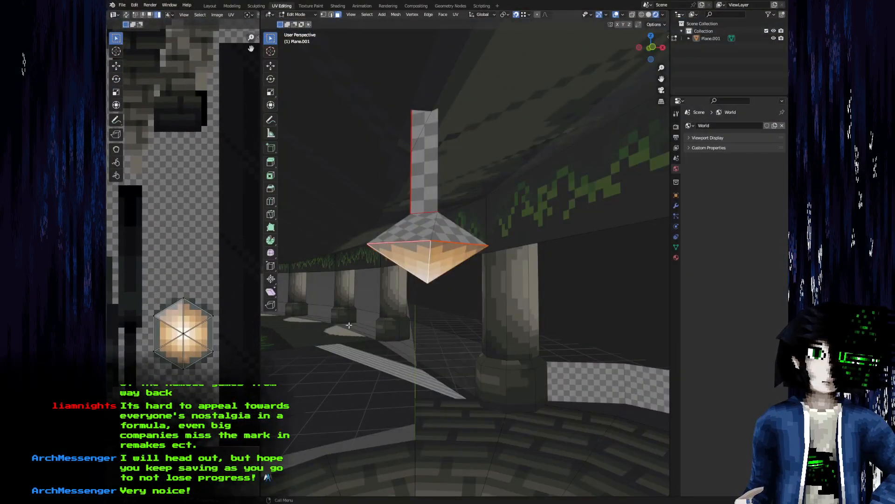
In Aseprite, fill a rectangular block above the glow with 444f4a as the lamp stem's texture
key(alt+Tab)
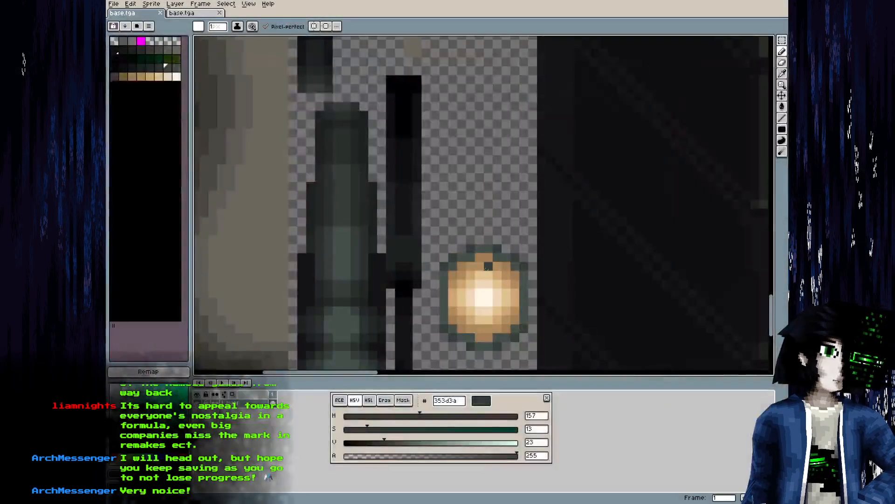
alt+click(487, 243)
mouse_move(434, 230)
mouse_down()
mouse_move(494, 230)
mouse_move(527, 204)
mouse_move(433, 221)
mouse_move(519, 204)
mouse_move(466, 188)
mouse_move(434, 191)
mouse_move(516, 193)
mouse_up()
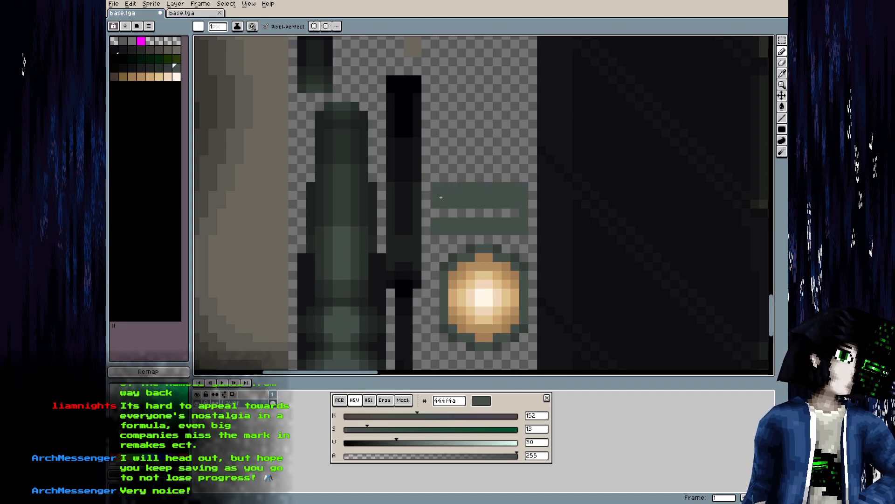
drag(441, 213, 515, 216)
click(435, 214)
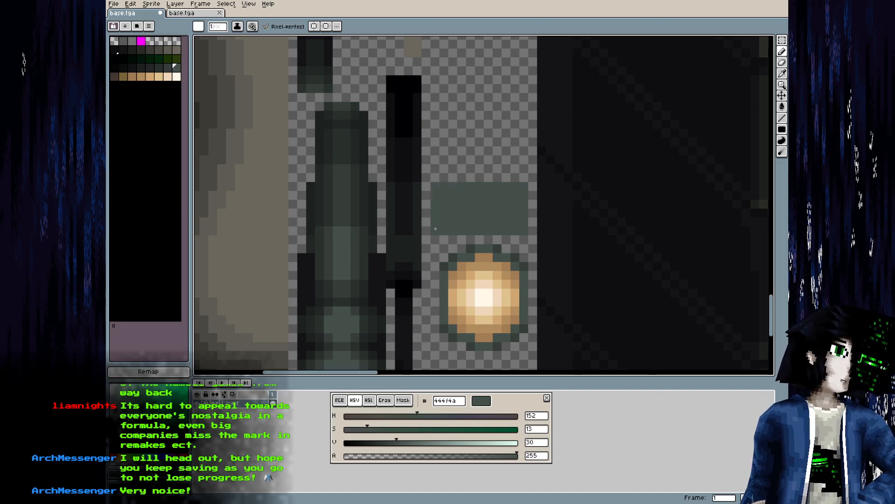
Shade the stem block's leftmost column with 353d3a and check its placement on the lamp in Blender
key(bracketleft)
drag(435, 228, 435, 184)
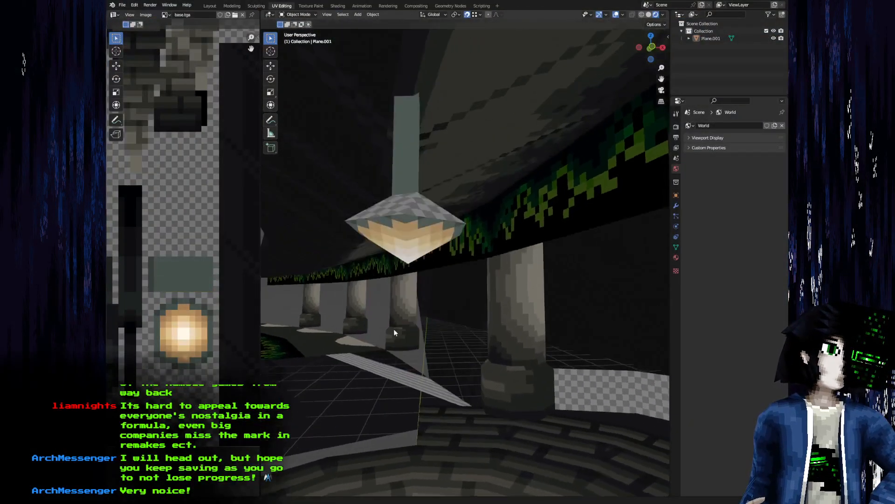
drag(395, 332, 411, 280)
key(Tab)
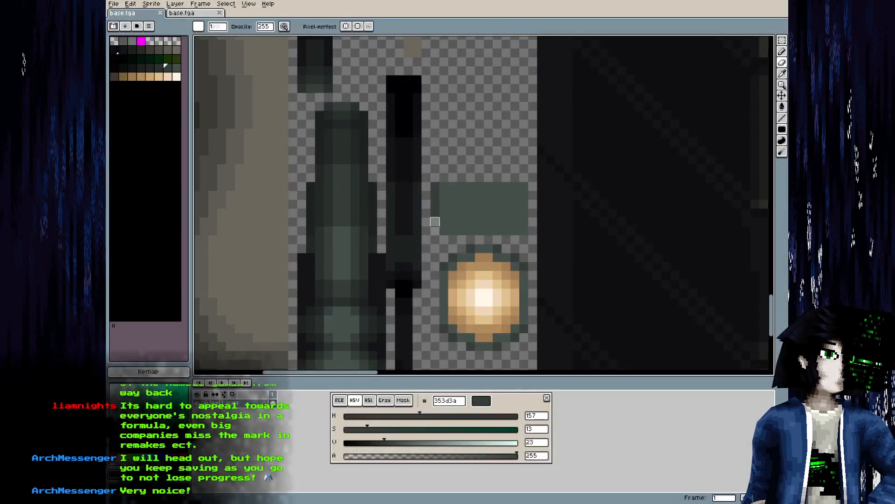
In Aseprite, erase the stem block's leftmost pixel column and shade the adjacent column with 353d3a
alt+click(450, 209)
key([)
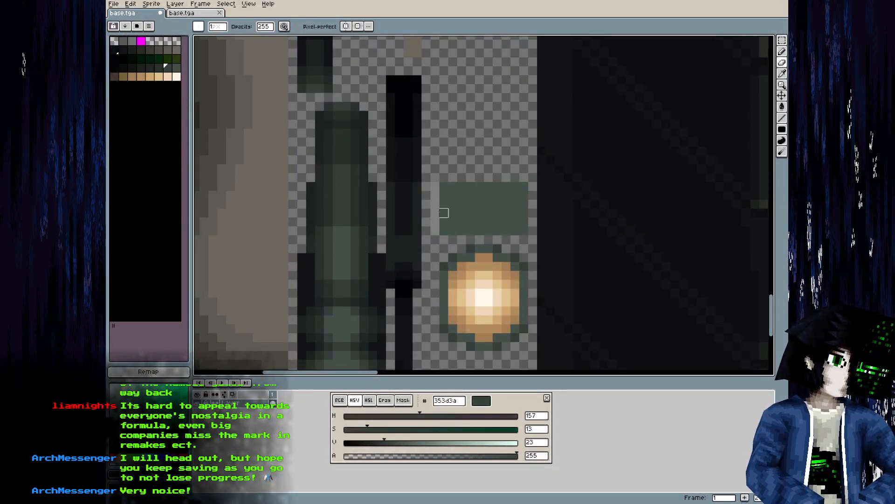
key(b)
drag(443, 231, 442, 203)
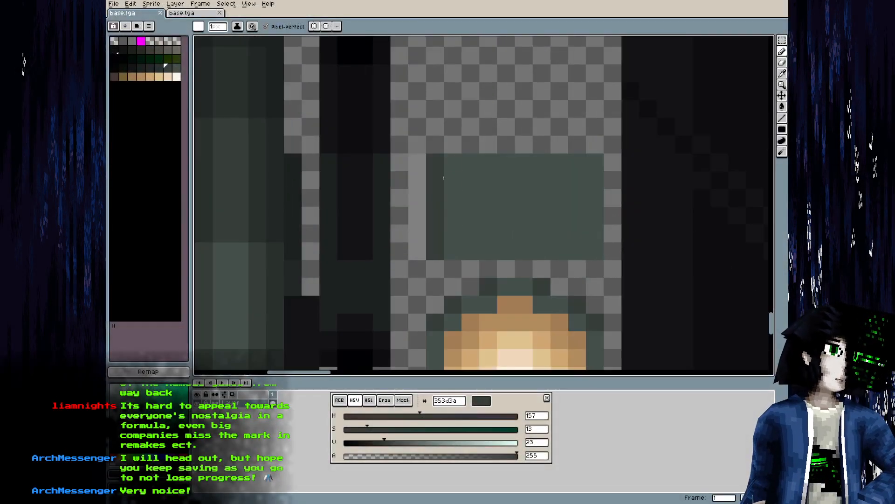
Shade the left part of the stem block with vertical bands in neighbouring gray-green palette shades
mouse_move(452, 163)
mouse_down()
mouse_move(456, 251)
mouse_move(438, 244)
mouse_move(438, 163)
mouse_up()
key(bracketleft)
key(bracketright)
key(bracketright)
key(bracketleft)
key(bracketleft)
key(bracketright)
mouse_move(465, 167)
mouse_down()
mouse_move(471, 248)
mouse_move(458, 251)
mouse_move(450, 238)
mouse_move(456, 165)
mouse_move(438, 167)
mouse_move(436, 199)
mouse_up()
Shade the right part of the stem block with progressively darker vertical bands down to 0b0d0b at its edge
key(bracketleft)
key(bracketleft)
mouse_move(595, 164)
mouse_down()
mouse_move(595, 248)
mouse_move(596, 164)
mouse_move(580, 163)
mouse_move(575, 254)
mouse_move(566, 255)
mouse_move(566, 167)
mouse_move(544, 163)
mouse_move(540, 247)
mouse_move(527, 248)
mouse_move(527, 168)
mouse_move(509, 164)
mouse_move(514, 256)
mouse_move(525, 249)
mouse_move(528, 166)
mouse_move(543, 163)
mouse_move(541, 257)
mouse_up()
key(bracketleft)
key(bracketleft)
key(bracketright)
key(bracketright)
key(bracketright)
key(bracketright)
key(bracketright)
key(bracketleft)
key(bracketleft)
key(bracketleft)
key(bracketleft)
drag(577, 166, 580, 249)
Save the texture, reload it in Blender, and examine the shaded lamp stem in the scene
scroll(589, 186, down, 2)
key(ctrl+s)
key(alt+Tab)
key(alt+r)
drag(342, 358, 345, 339)
scroll(371, 346, down, 2)
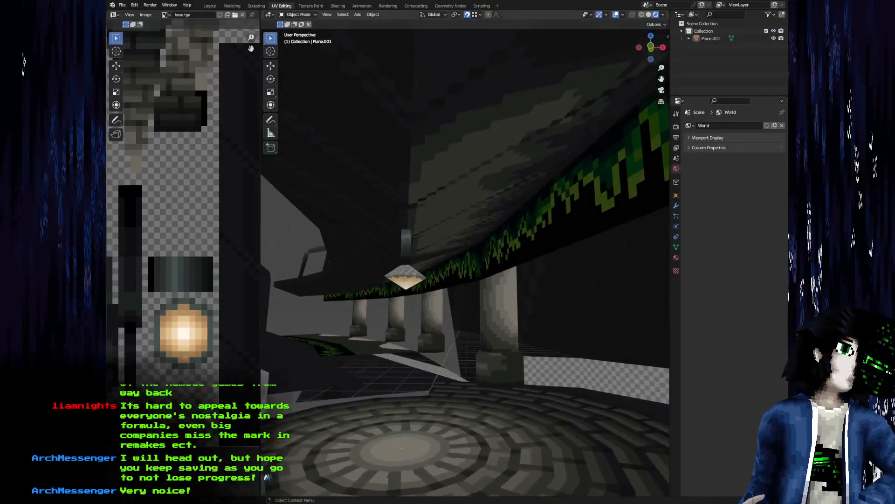
Return to Aseprite and copy the glow disc into the empty area directly below it
key(alt+Tab)
drag(400, 278, 314, 137)
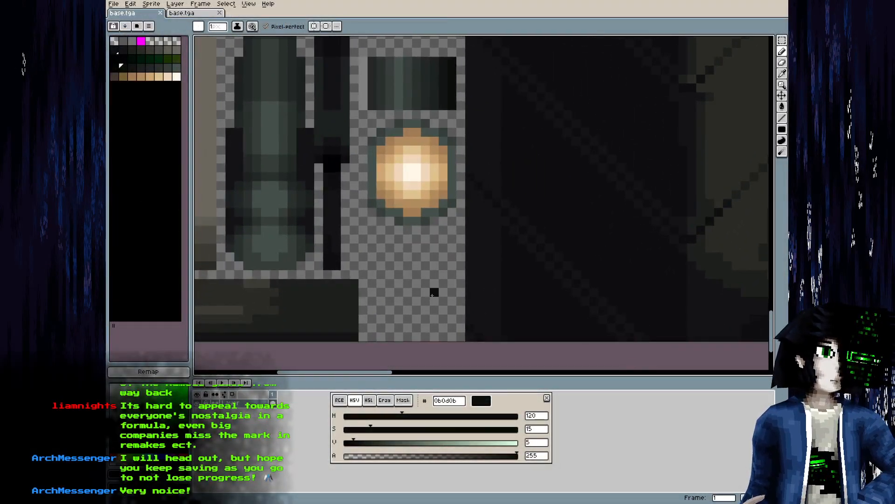
key(m)
drag(371, 123, 458, 230)
drag(424, 193, 421, 303)
key(Return)
scroll(422, 314, up, 1)
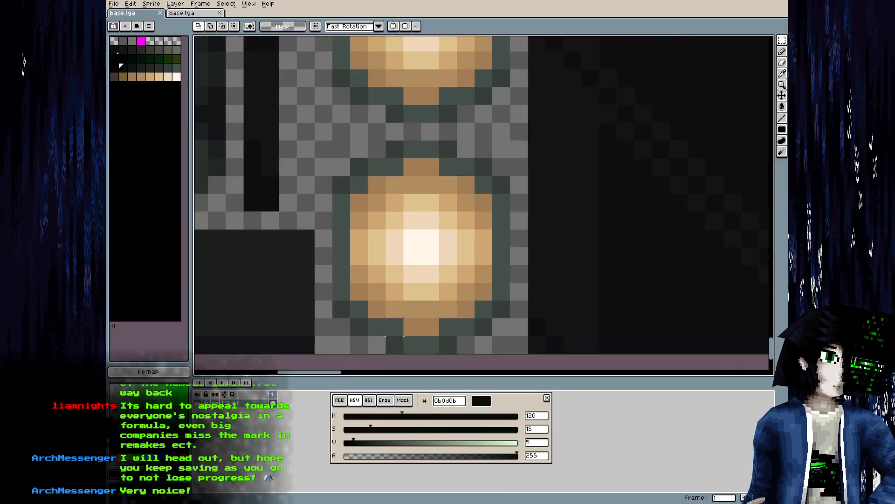
Darken the copied disc's gray-green rim with 2a302d, leaving the outer corner pixels in their current shade
key(i)
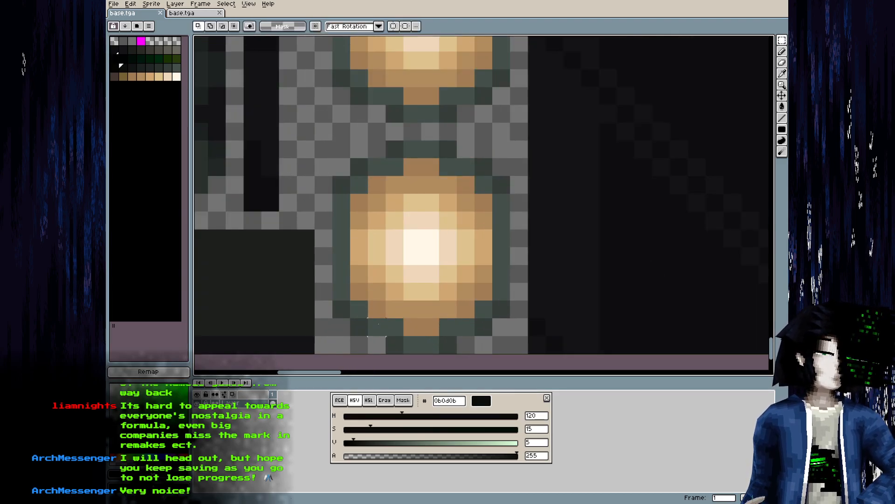
click(365, 326)
key(m)
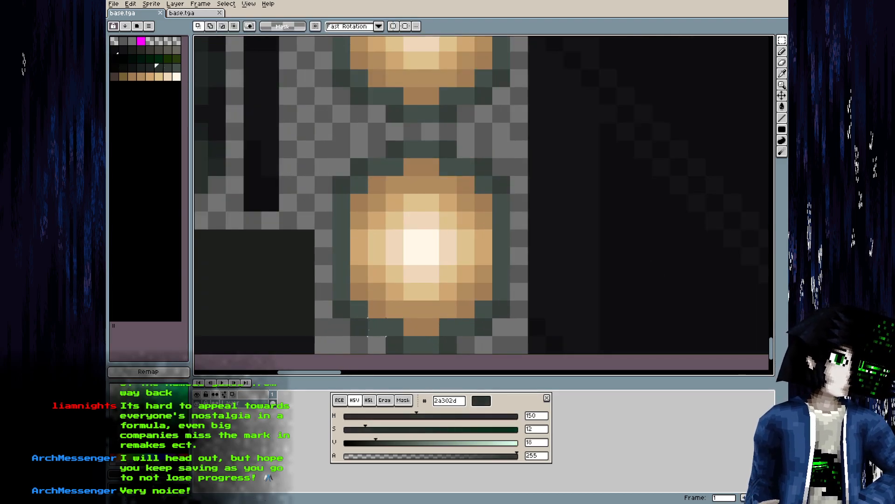
key(b)
mouse_move(394, 327)
mouse_down()
mouse_move(411, 344)
mouse_move(461, 332)
mouse_move(501, 288)
mouse_move(503, 202)
mouse_move(488, 181)
mouse_move(440, 167)
mouse_move(430, 151)
mouse_move(374, 167)
mouse_move(341, 208)
mouse_move(337, 296)
mouse_up()
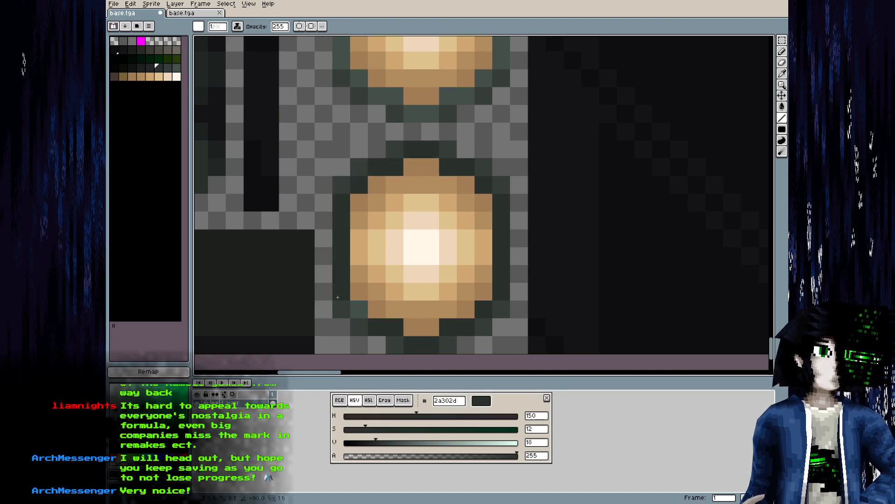
click(359, 307)
Paint over the copied disc's orange glow with dark gray-green, deepening its inner area with 1d211f
key(b)
key([)
drag(377, 310, 466, 310)
mouse_move(413, 326)
mouse_down()
mouse_move(361, 290)
mouse_move(480, 282)
mouse_move(476, 207)
mouse_move(393, 214)
mouse_move(364, 204)
mouse_move(447, 206)
mouse_move(473, 240)
mouse_move(457, 223)
mouse_move(437, 279)
mouse_move(467, 222)
mouse_move(450, 276)
mouse_move(470, 270)
mouse_move(435, 246)
mouse_move(378, 268)
mouse_move(360, 226)
mouse_move(368, 271)
mouse_move(372, 220)
mouse_move(383, 270)
mouse_move(433, 236)
mouse_move(402, 268)
mouse_move(425, 248)
mouse_move(410, 253)
mouse_move(375, 188)
mouse_move(463, 190)
mouse_move(418, 167)
mouse_up()
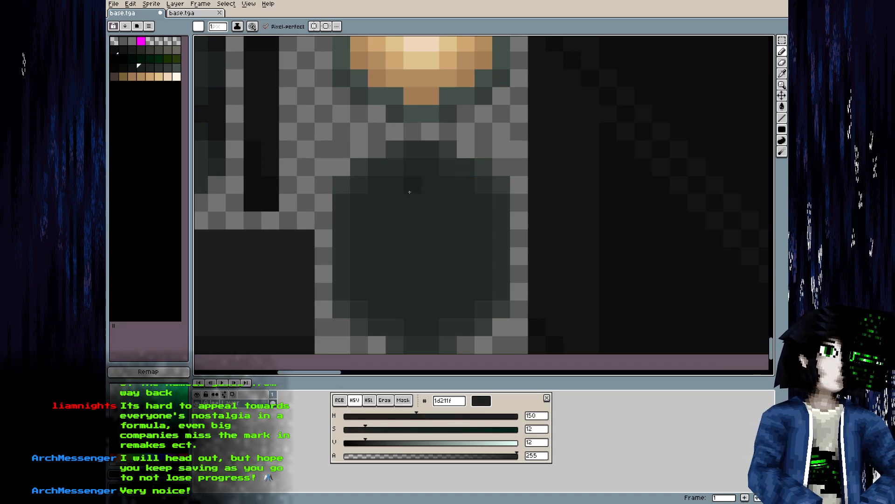
drag(392, 207, 379, 241)
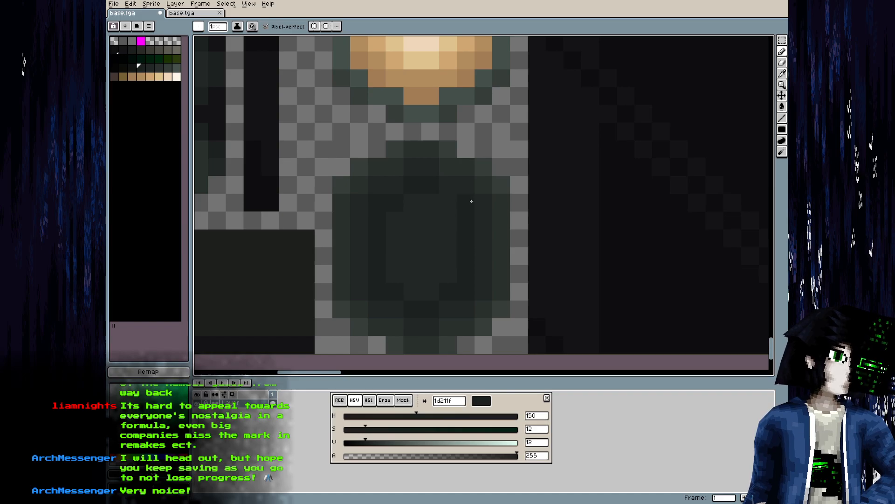
drag(439, 226, 421, 293)
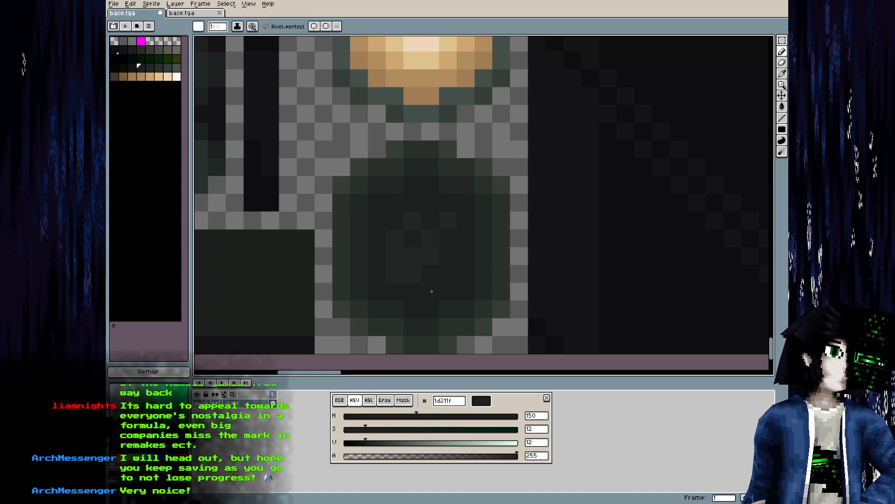
click(413, 217)
Darken the disc's middle with 121413 and fill its very centre with the next darker palette shade
key([)
drag(413, 293, 426, 293)
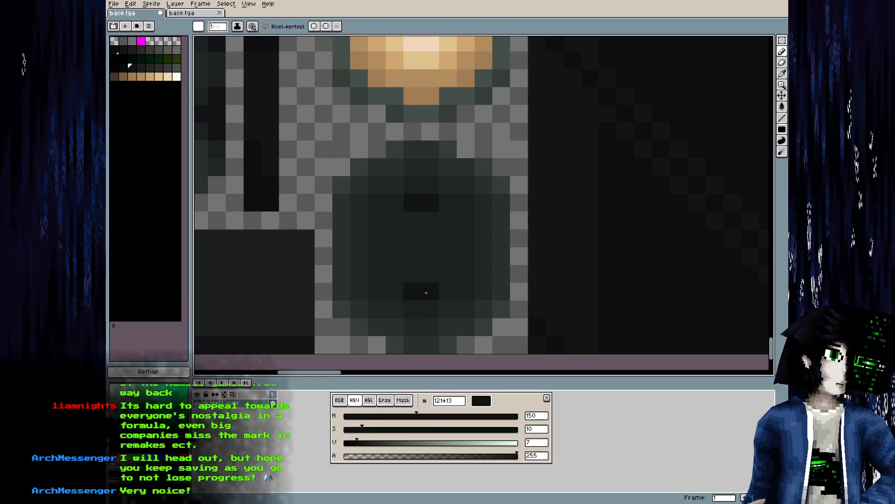
mouse_move(447, 256)
mouse_down()
mouse_move(387, 223)
mouse_move(387, 273)
mouse_move(403, 233)
mouse_move(397, 224)
mouse_move(393, 275)
mouse_up()
key(ctrl+z)
click(436, 273)
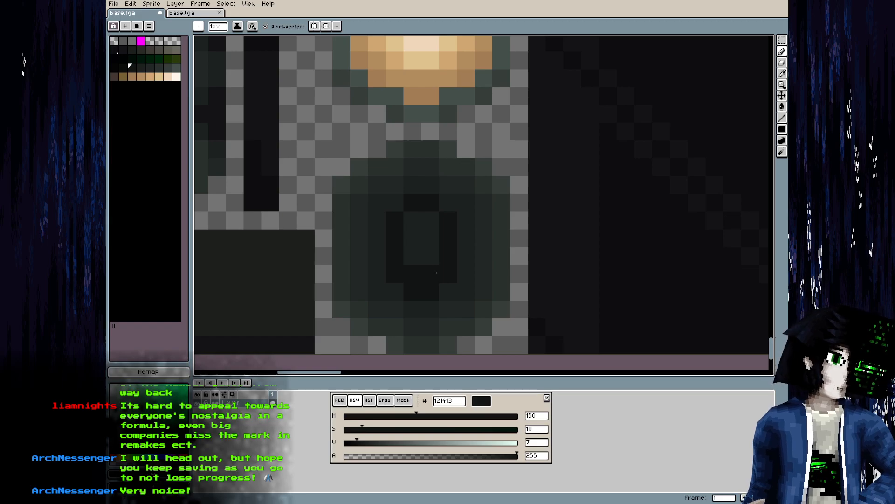
key(bracketleft)
drag(413, 238, 425, 255)
Save the texture, switch to Blender, and examine the lamp in the scene from several angles
scroll(426, 233, down, 3)
key(ctrl+s)
key(alt+Tab)
drag(425, 307, 435, 361)
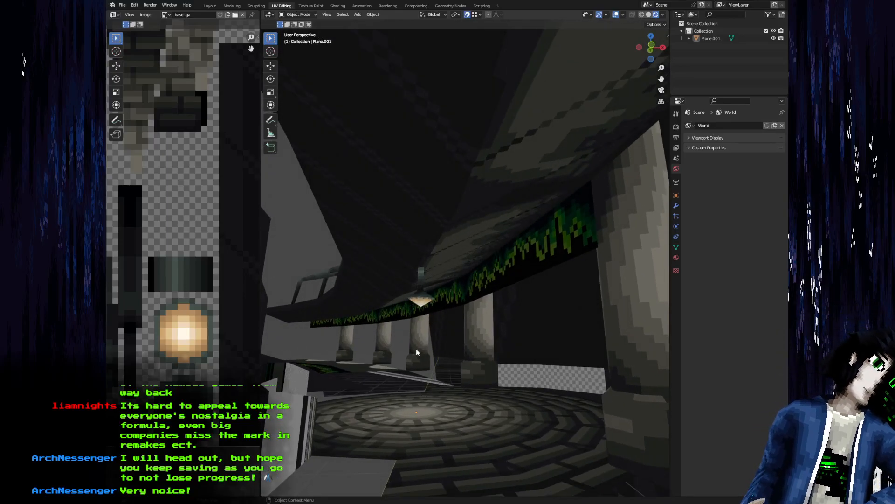
drag(428, 380, 458, 304)
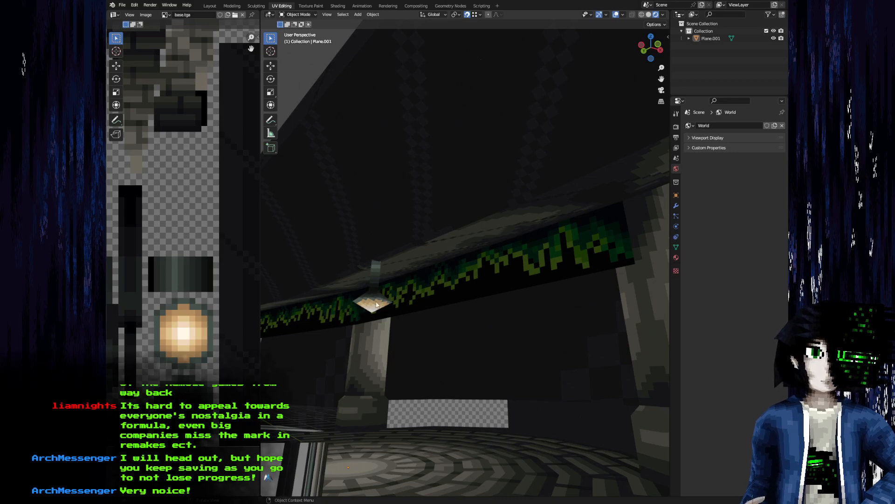
Switch to Aseprite and mark the ceiling spot where the lamp's stem attaches with dark 0b0d0b pixels, checking its position on the Blender model
drag(444, 279, 471, 284)
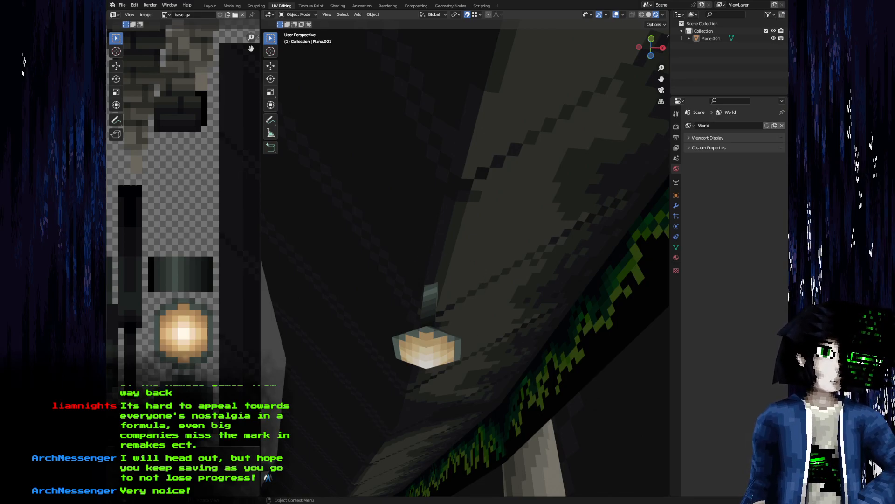
key(alt+Tab)
drag(415, 212, 352, 242)
scroll(352, 242, up, 4)
scroll(391, 287, up, 2)
mouse_move(531, 176)
mouse_down()
mouse_move(392, 287)
mouse_move(373, 191)
mouse_move(344, 192)
mouse_up()
key(i)
key(alt+Tab)
key(alt+Tab)
drag(455, 276, 441, 309)
key(alt+Tab)
key(alt+Tab)
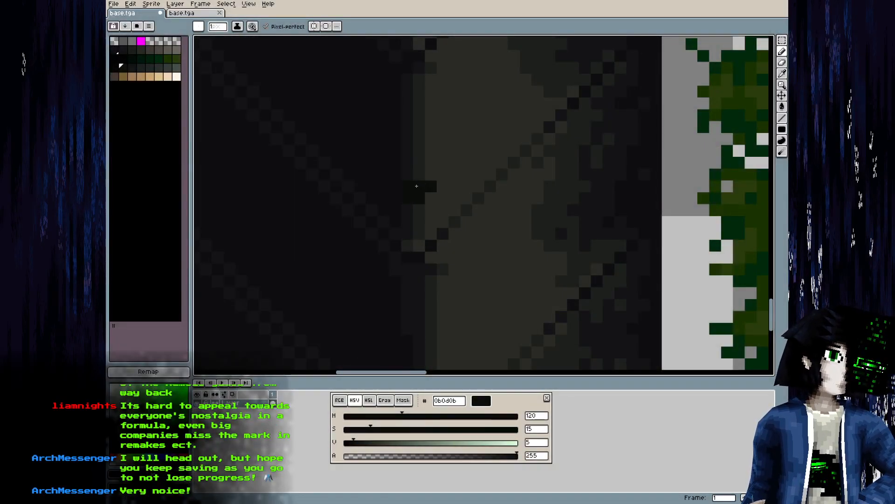
key(alt+Tab)
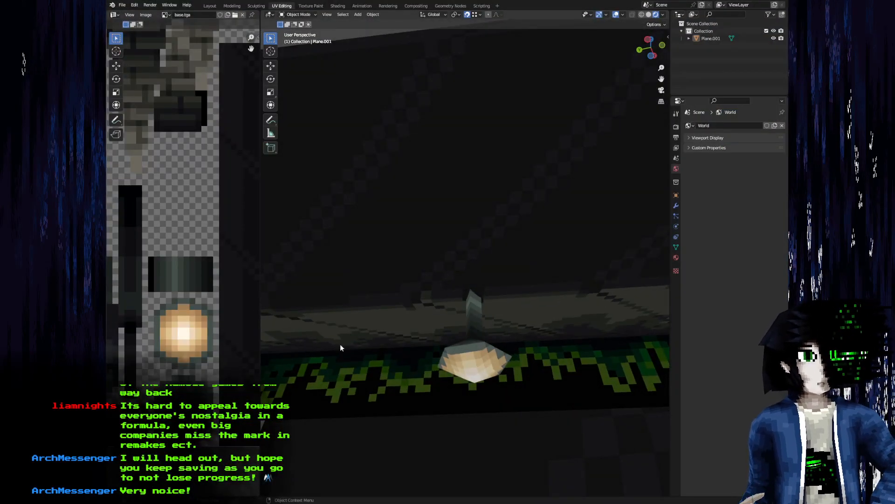
key(alt+Tab)
Paint a soft round shadow at the stem's ceiling spot, with a 040505 centre and rings in 121413, 1d211f and 222625
key([)
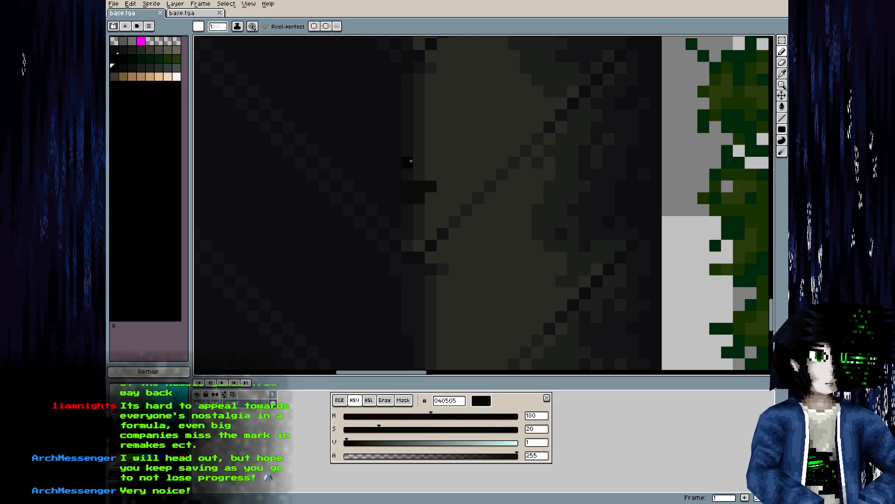
key(])
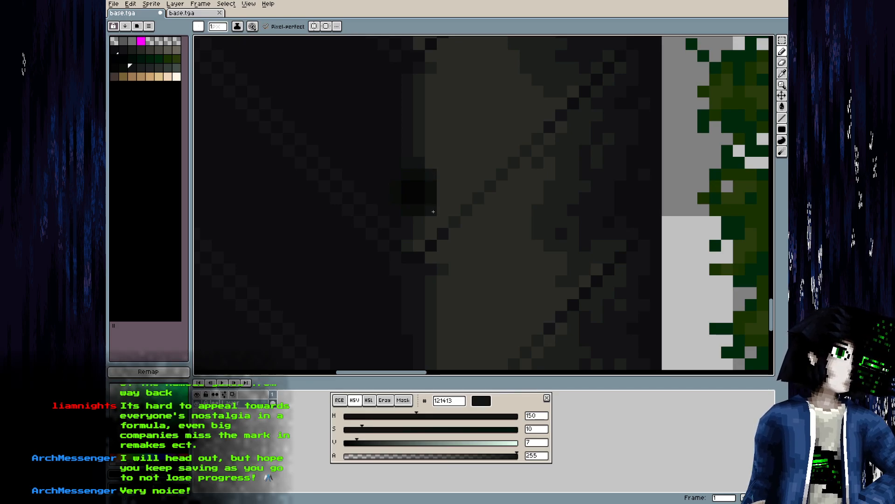
key(])
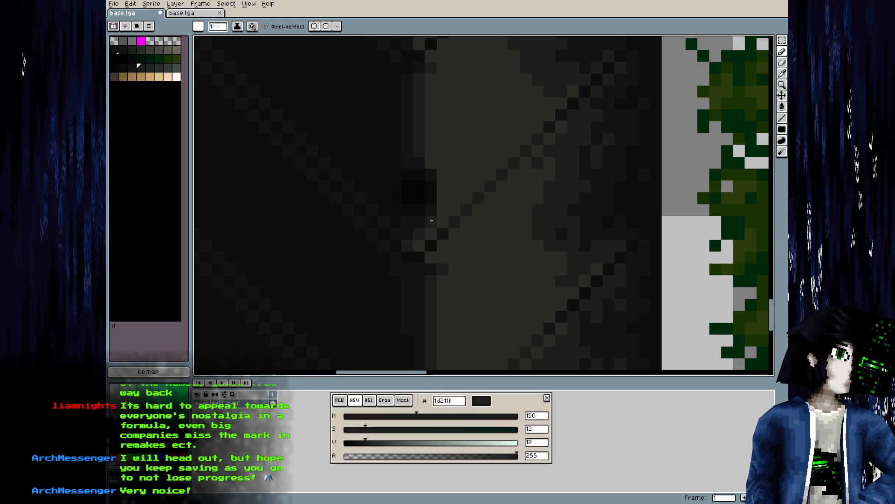
click(442, 199)
key(])
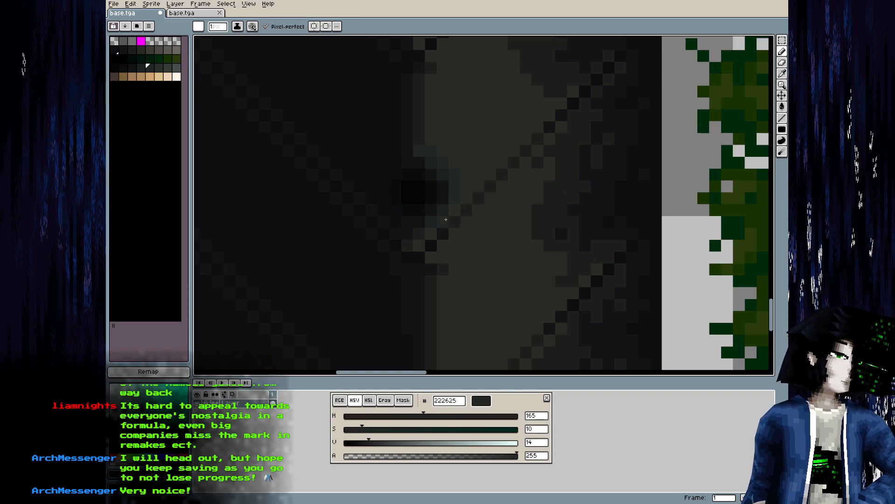
Save the texture and examine the round shadow around the lamp's stem in Blender from close up
scroll(471, 224, down, 4)
key(ctrl+s)
key(alt+Tab)
drag(297, 378, 367, 365)
scroll(368, 356, down, 4)
scroll(403, 356, up, 4)
scroll(402, 353, up, 3)
drag(423, 353, 426, 326)
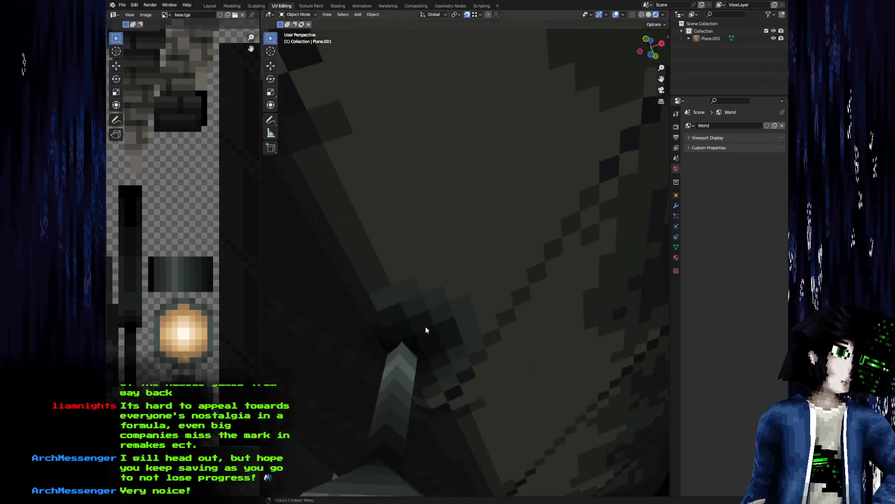
Try to recolour the round shadow's black centre with the ceiling shades 141417 and 0d0e0f
key(alt+Tab)
scroll(422, 207, up, 5)
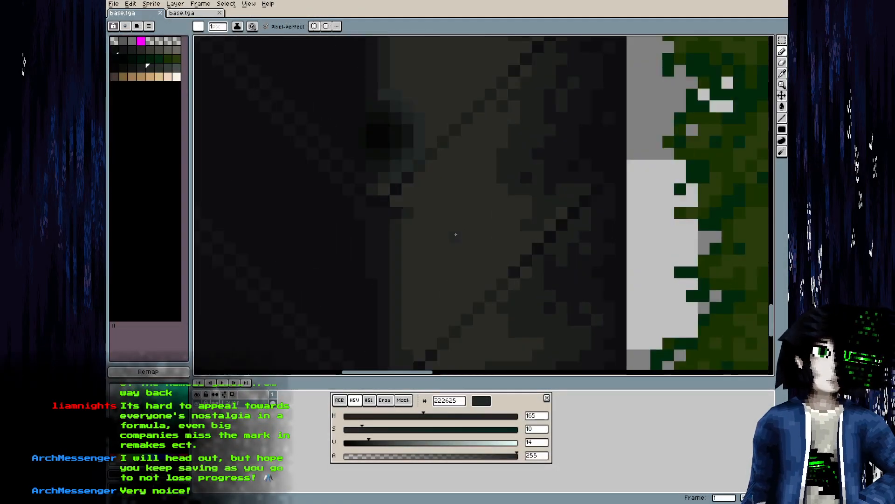
drag(423, 207, 429, 293)
alt+click(437, 105)
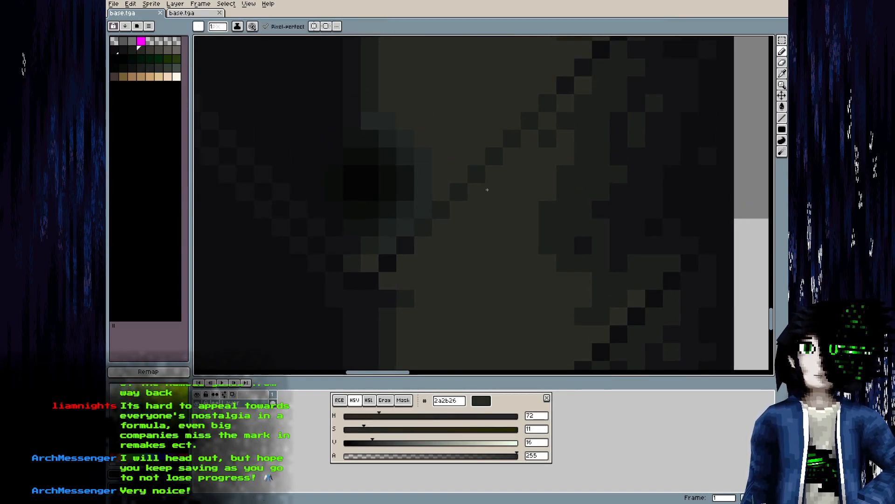
click(115, 50)
drag(362, 178, 359, 173)
key(bracketright)
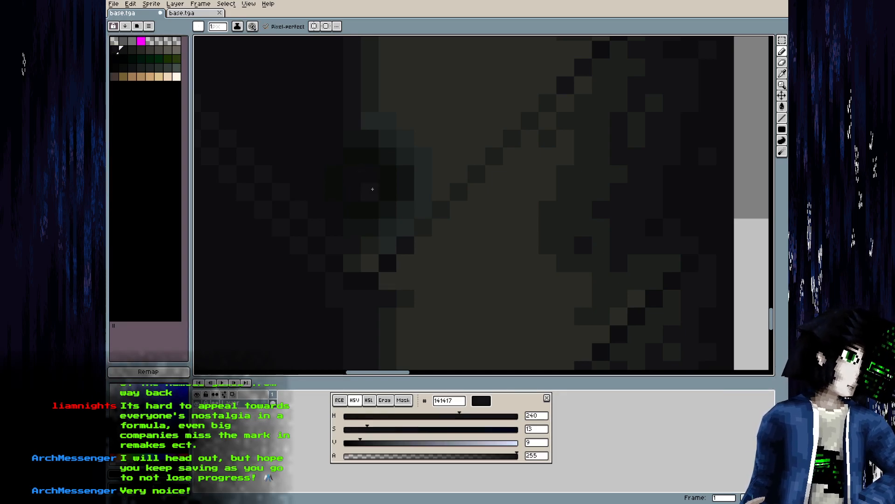
key(bracketleft)
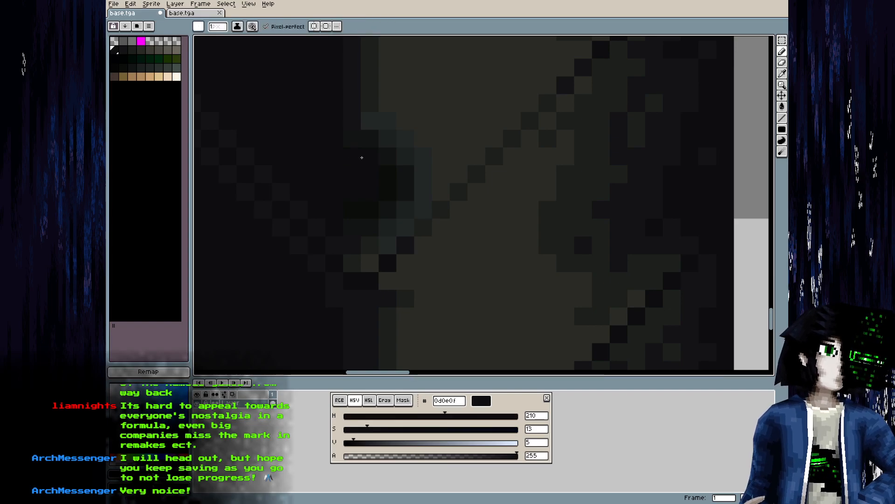
Undo the centre recolouring and the round shadow's rings, back to the first few dark marker pixels
key(ctrl+z)
key(ctrl+z)
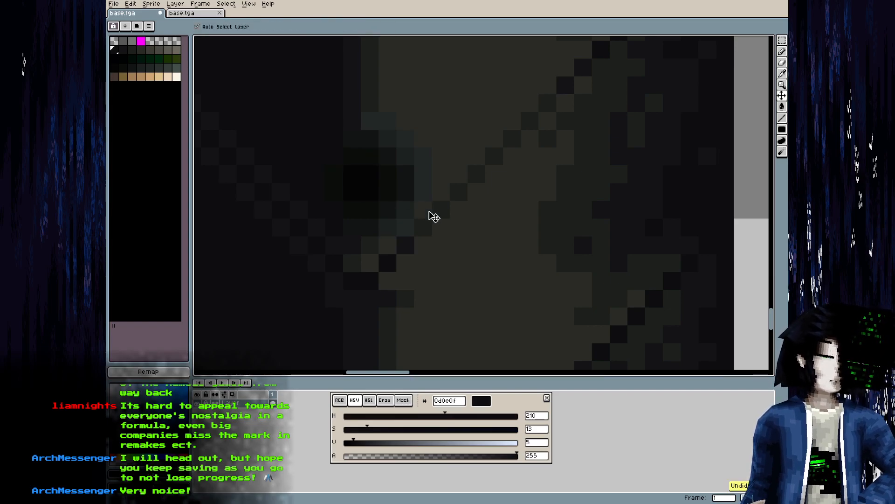
key(ctrl+z)
key(ctrl+z)
key(ctrl+z)
key(ctrl+z)
key(ctrl+z)
key(ctrl+z)
key(ctrl+z)
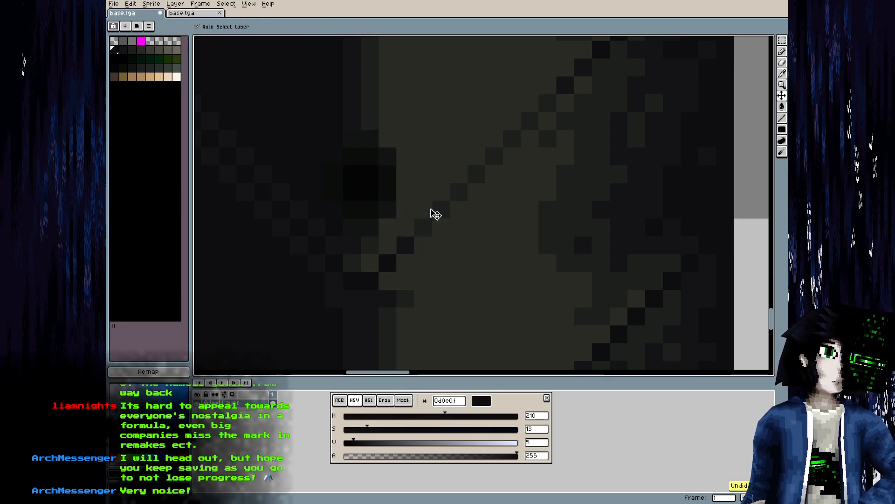
key(ctrl+z)
key(ctrl+z)
key(ctrl+z)
key(ctrl+z)
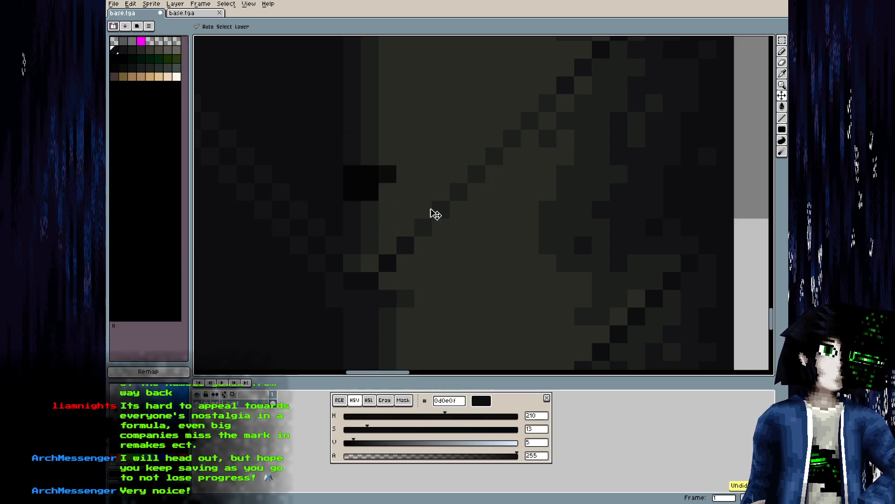
key(ctrl+z)
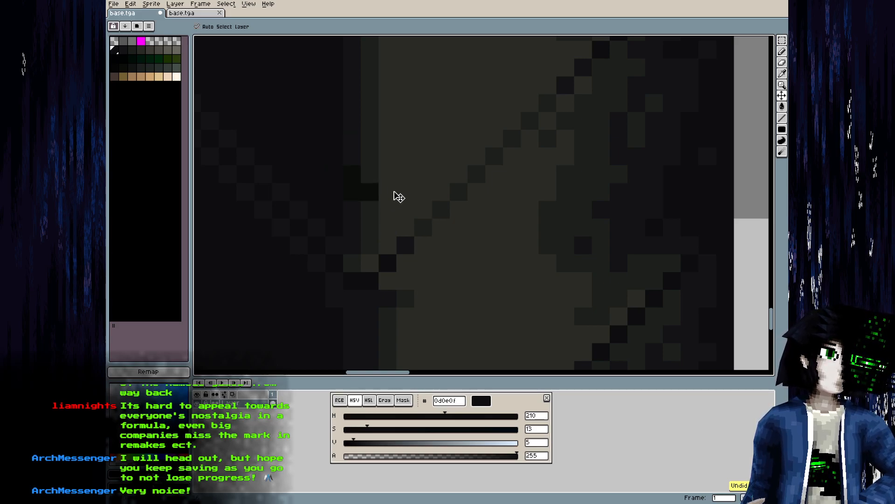
Repaint the marker spot with the ceiling's 0d0e0f shade, edge it with neighbouring ceiling shades, and look at the lamp in Blender
alt+click(331, 167)
drag(353, 176, 358, 197)
click(370, 175)
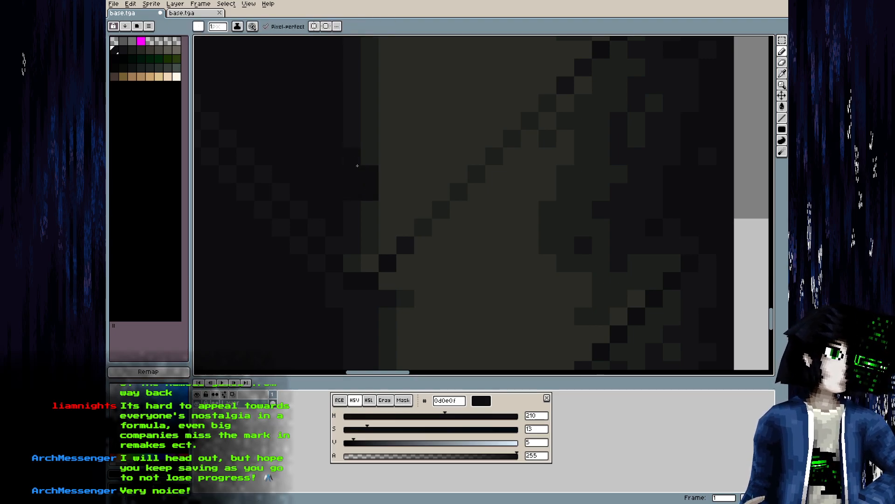
alt+click(355, 224)
click(370, 159)
alt+click(370, 141)
drag(386, 171, 384, 190)
click(383, 159)
alt+click(388, 156)
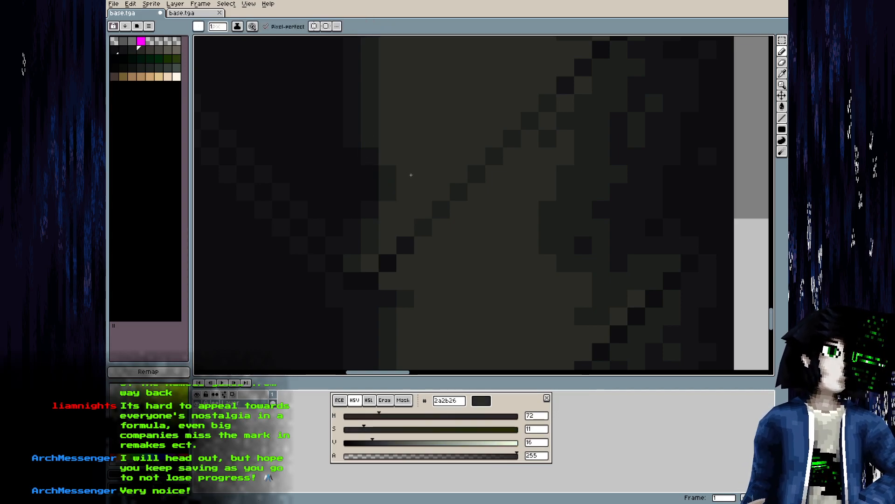
key(alt+Tab)
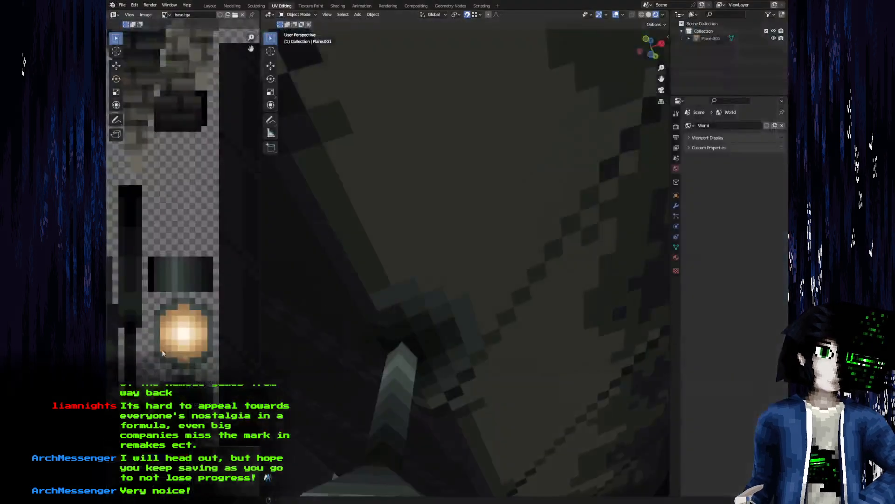
scroll(405, 344, down, 8)
mouse_move(434, 351)
mouse_down()
mouse_move(440, 360)
mouse_move(413, 348)
mouse_move(436, 356)
mouse_move(422, 355)
mouse_up()
Enlarge the stem's ceiling shadow with a curved 1c1f1b outer rim and fill its inside with 141417 and 0d0e0f
key(alt+Tab)
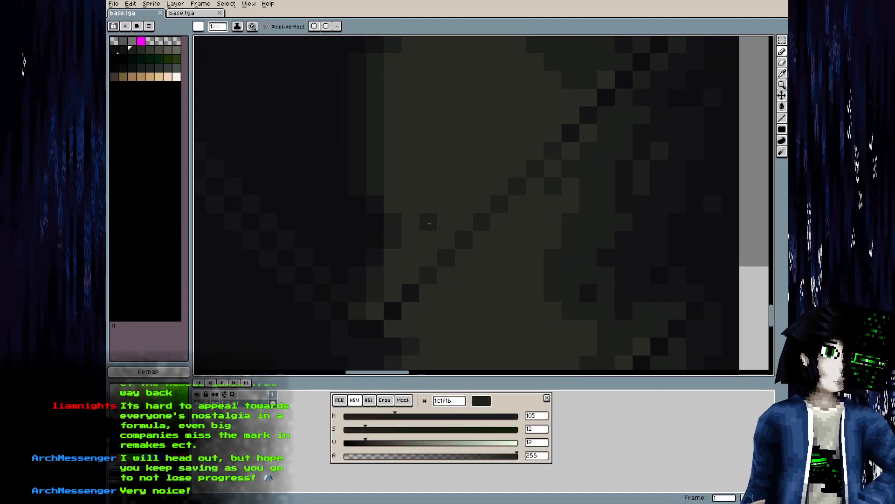
click(423, 202)
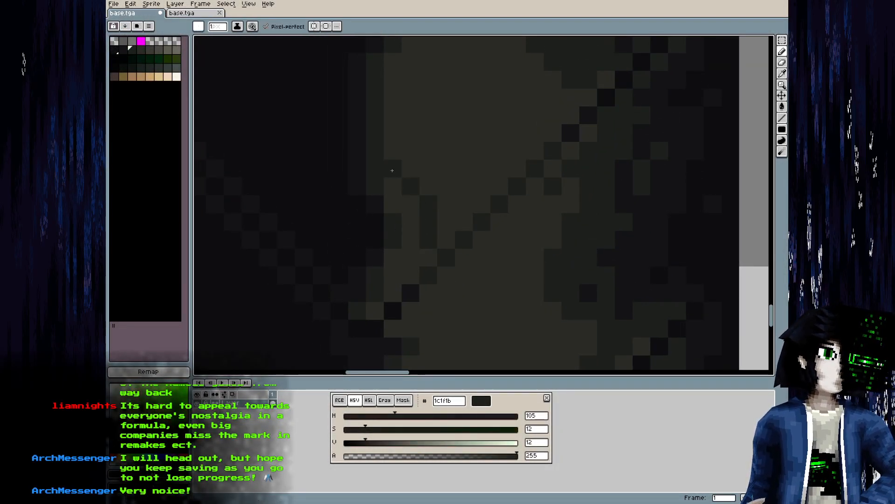
mouse_move(413, 252)
mouse_down()
mouse_move(397, 277)
mouse_move(394, 266)
mouse_move(411, 244)
mouse_move(390, 202)
mouse_up()
alt+click(379, 260)
alt+click(415, 243)
mouse_move(426, 257)
mouse_down()
mouse_move(393, 289)
mouse_move(376, 269)
mouse_move(377, 258)
mouse_move(379, 278)
mouse_move(389, 277)
mouse_move(406, 247)
mouse_move(407, 209)
mouse_move(395, 202)
mouse_move(393, 247)
mouse_up()
alt+click(379, 253)
drag(374, 186, 386, 190)
alt+click(376, 233)
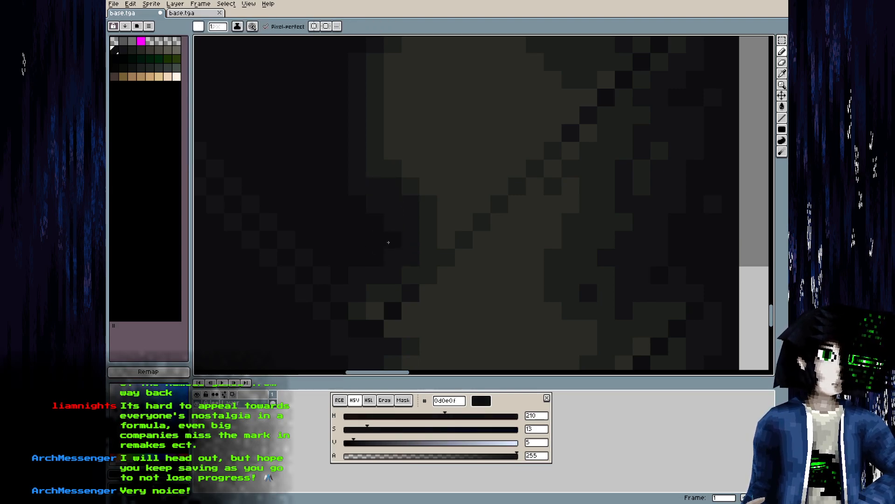
Save the texture and check the enlarged stem shadow on the ceiling in Blender
key(ctrl+s)
key(Return)
key(alt+Tab)
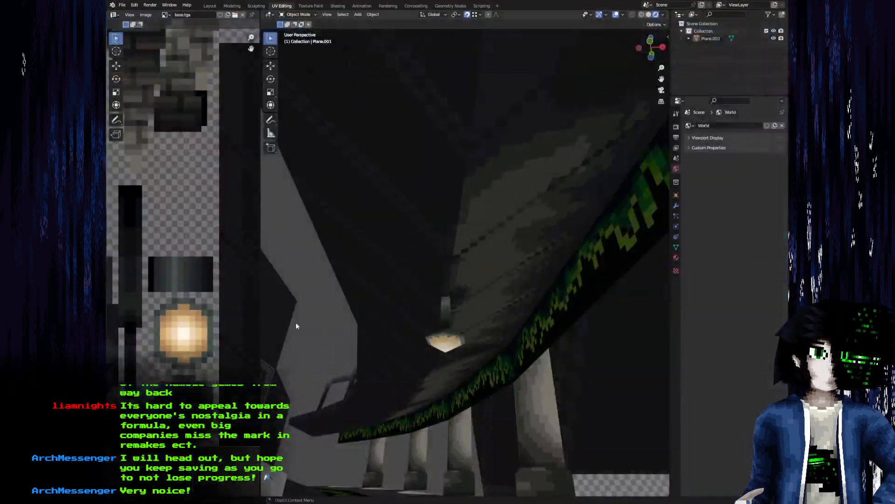
drag(326, 320, 323, 310)
Touch up the rim of the stem's ceiling shadow with 1c1f1b, save the texture, and view it in Blender
key(alt+Tab)
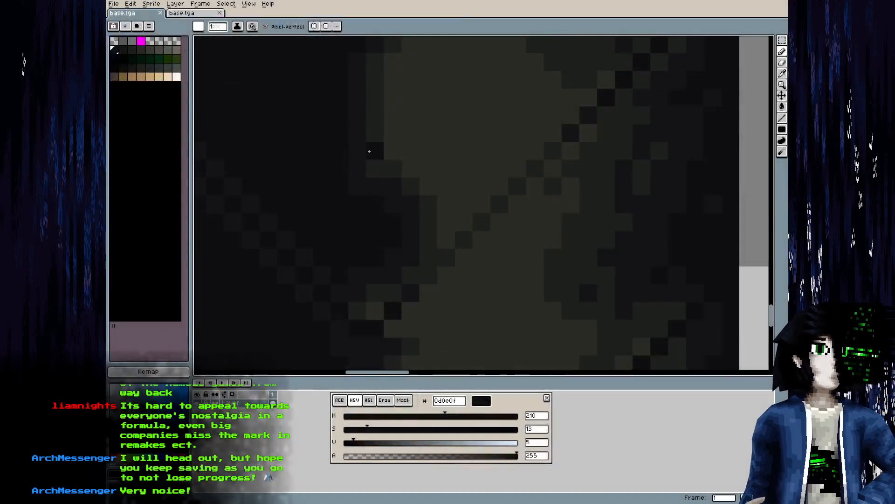
alt+click(410, 177)
click(415, 200)
drag(410, 258, 395, 275)
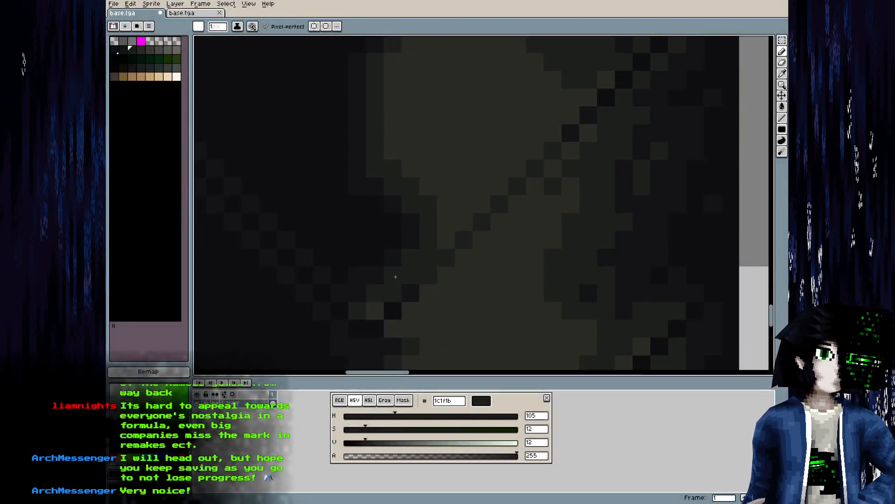
key(ctrl+s)
key(alt+Tab)
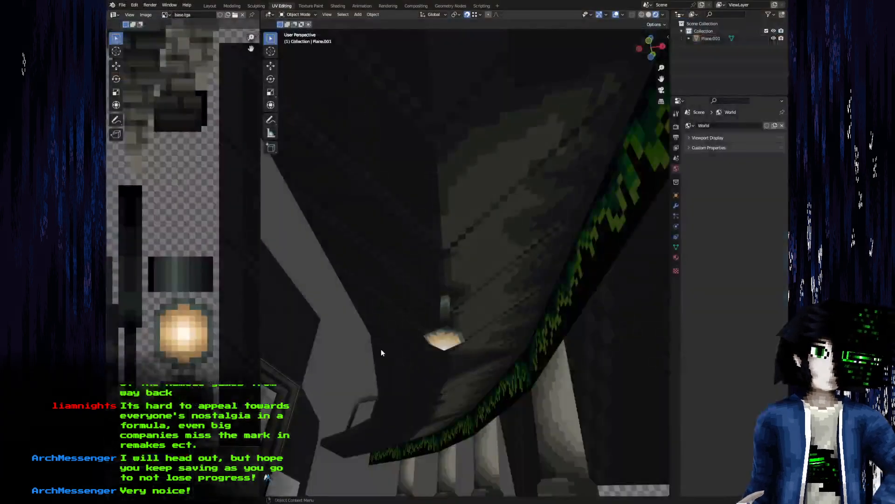
Trim the shadow rim's outer corner pixels with the ceiling colour 2a2b26, save, and inspect the lamp area in Blender
alt+click(409, 156)
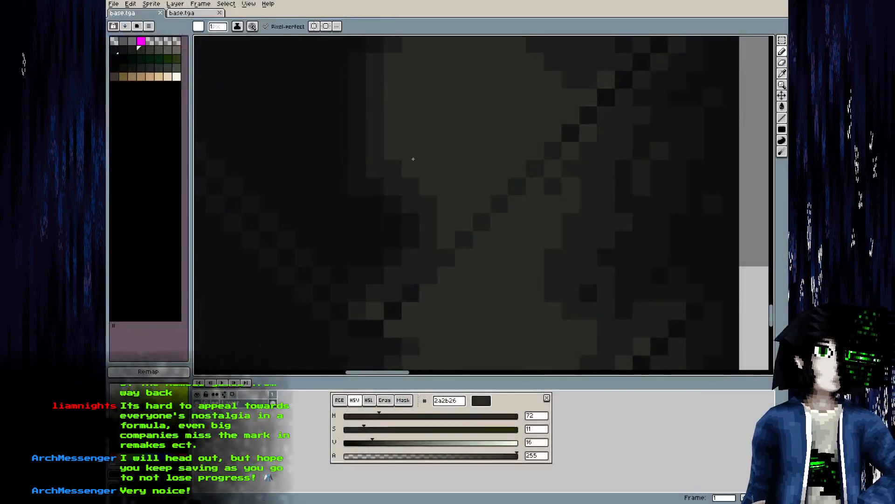
click(393, 168)
click(411, 186)
click(429, 203)
click(428, 258)
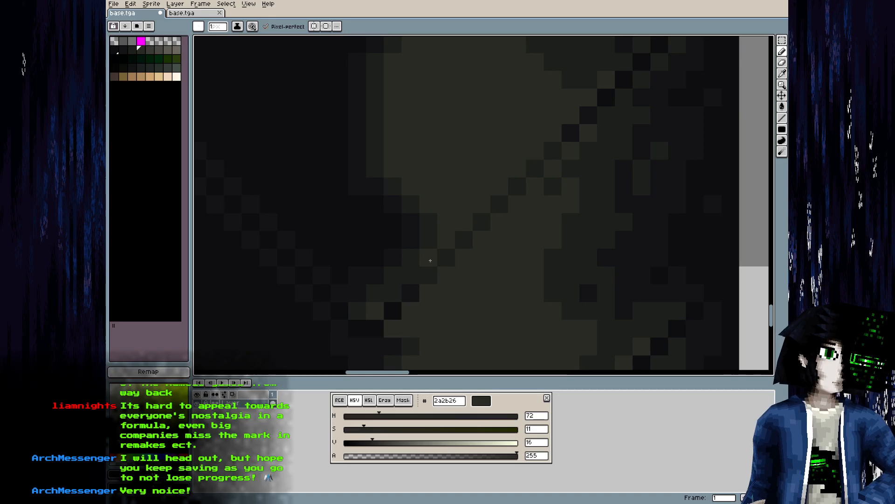
click(392, 294)
key(ctrl+s)
key(alt+Tab)
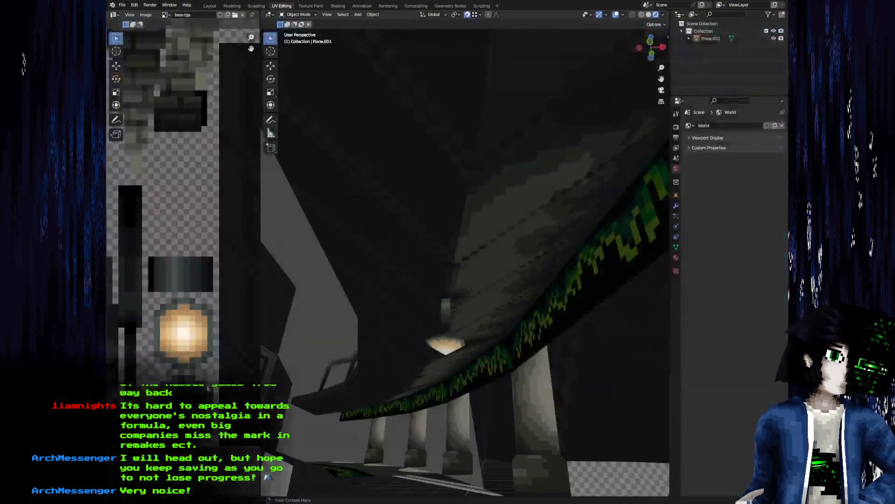
scroll(431, 345, down, 3)
drag(432, 346, 412, 322)
scroll(415, 340, up, 4)
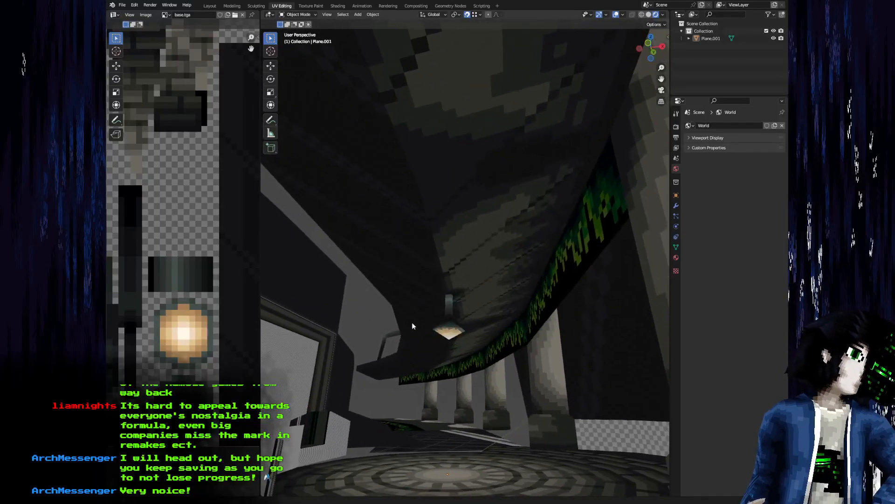
Refine the stem shadow's edge pixel by pixel with shades sampled from the surrounding ceiling, such as 141417
key(alt+Tab)
mouse_move(430, 227)
mouse_down()
mouse_move(431, 251)
mouse_move(416, 253)
mouse_move(411, 270)
mouse_move(413, 214)
mouse_move(441, 189)
mouse_move(407, 199)
mouse_move(382, 170)
mouse_move(411, 231)
mouse_move(366, 178)
mouse_up()
click(406, 251)
alt+click(412, 270)
alt+click(428, 203)
click(406, 200)
alt+click(403, 221)
alt+click(394, 274)
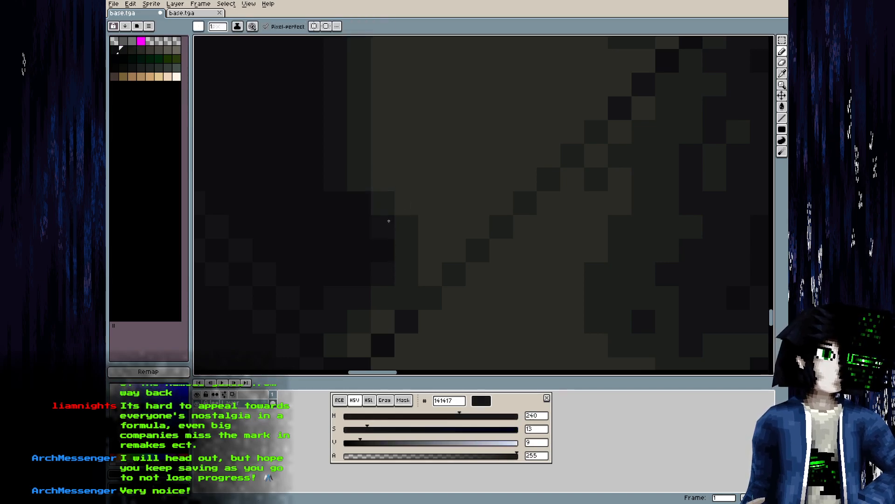
click(454, 249)
alt+click(454, 230)
drag(429, 297, 408, 296)
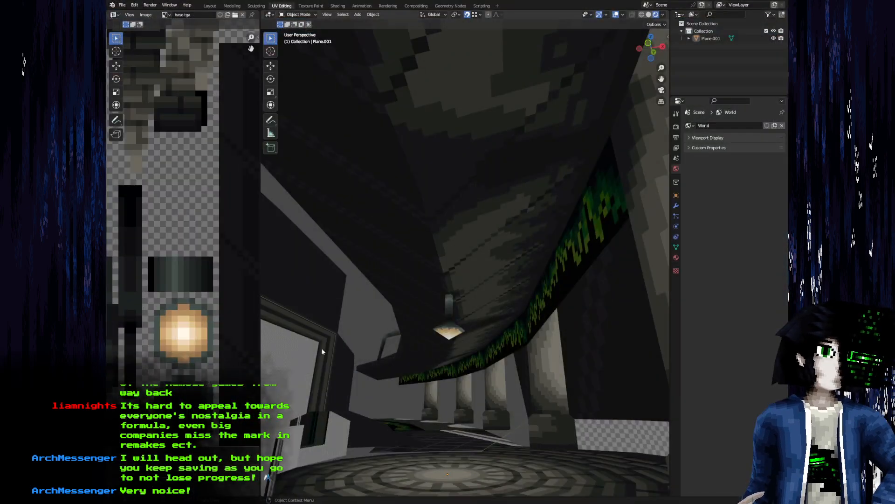
Move the upper edge of the stem's ceiling shadow up one pixel in the base.tga texture and save the file
drag(321, 348, 355, 314)
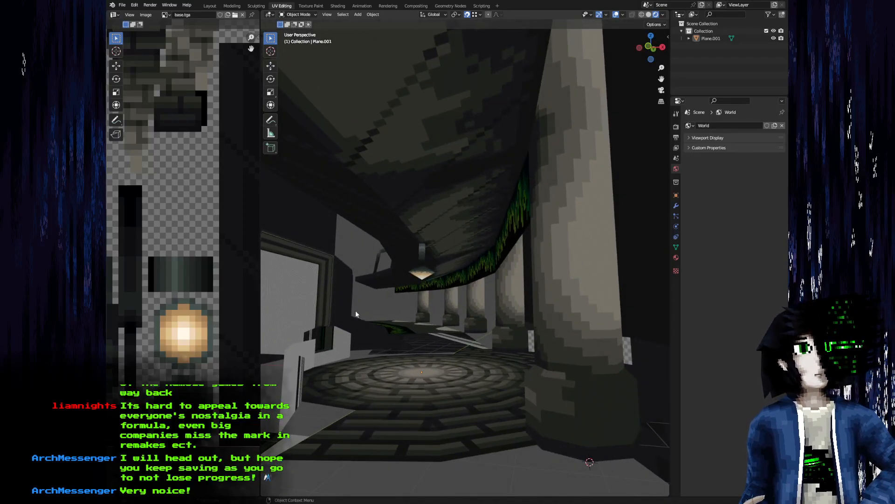
drag(355, 310, 283, 303)
key(alt+Tab)
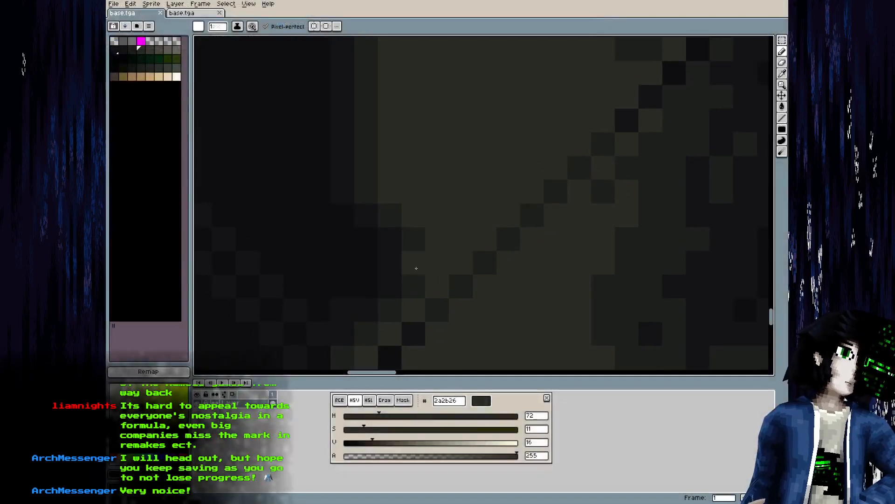
key(m)
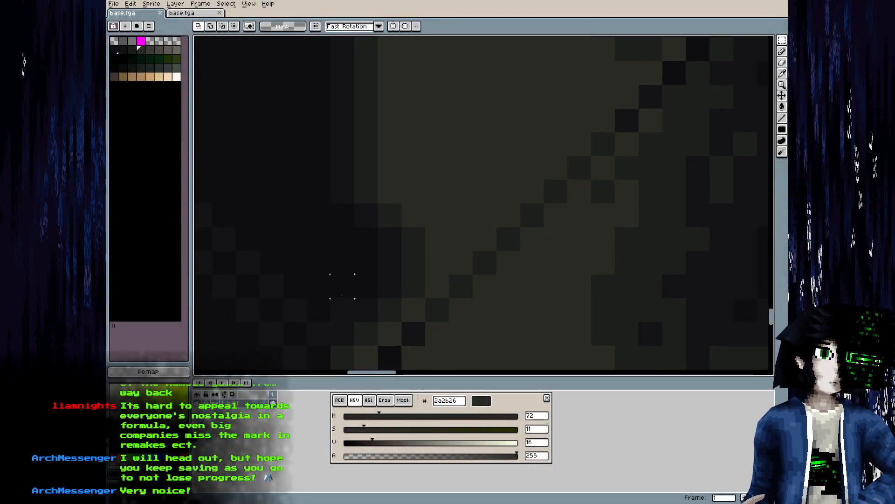
mouse_move(338, 304)
mouse_down()
mouse_move(389, 238)
mouse_move(366, 262)
mouse_up()
mouse_move(413, 238)
mouse_down()
mouse_move(366, 215)
mouse_move(342, 214)
mouse_up()
drag(376, 224, 373, 196)
key(ctrl+d)
mouse_move(414, 262)
mouse_down()
mouse_move(343, 263)
mouse_move(379, 248)
mouse_move(382, 227)
mouse_up()
key(ctrl+s)
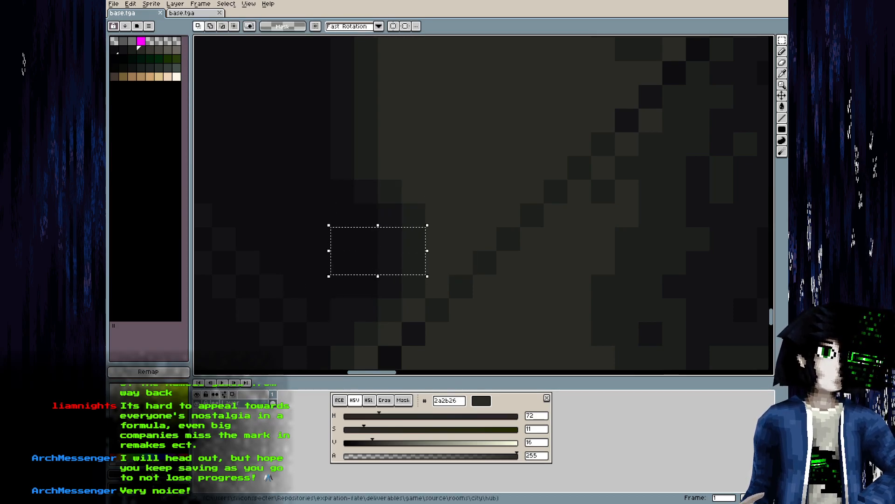
Switch to Blender and examine the lamp, ceiling shadow, columns and walkway of the textured model from several angles
key(alt+Tab)
drag(415, 350, 429, 376)
scroll(455, 340, up, 3)
scroll(438, 380, up, 3)
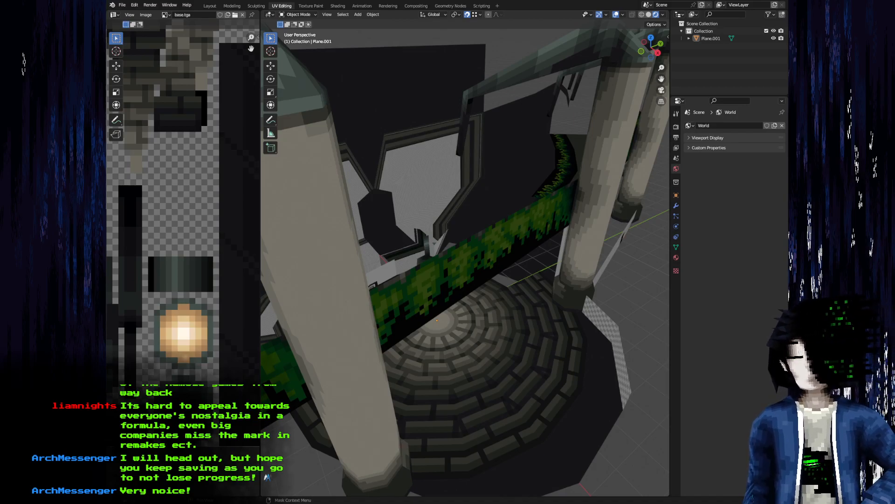
scroll(432, 349, down, 5)
drag(432, 349, 436, 323)
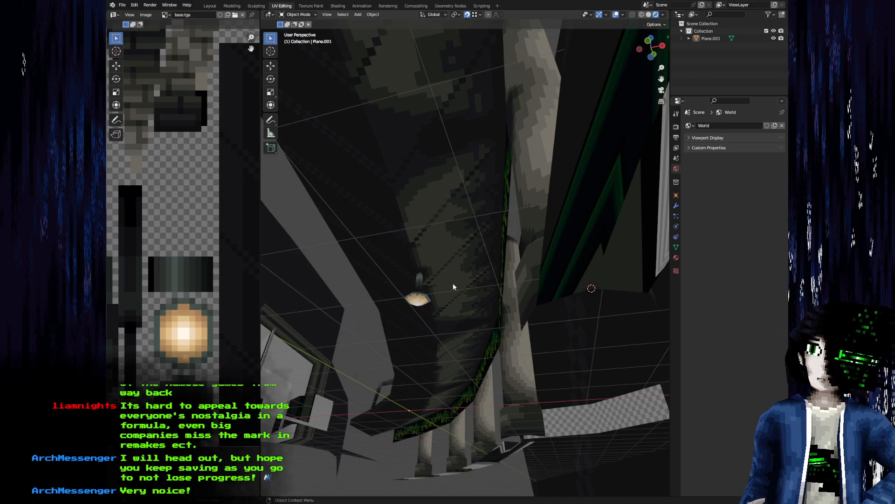
drag(390, 193, 395, 219)
drag(437, 311, 538, 427)
drag(512, 375, 593, 377)
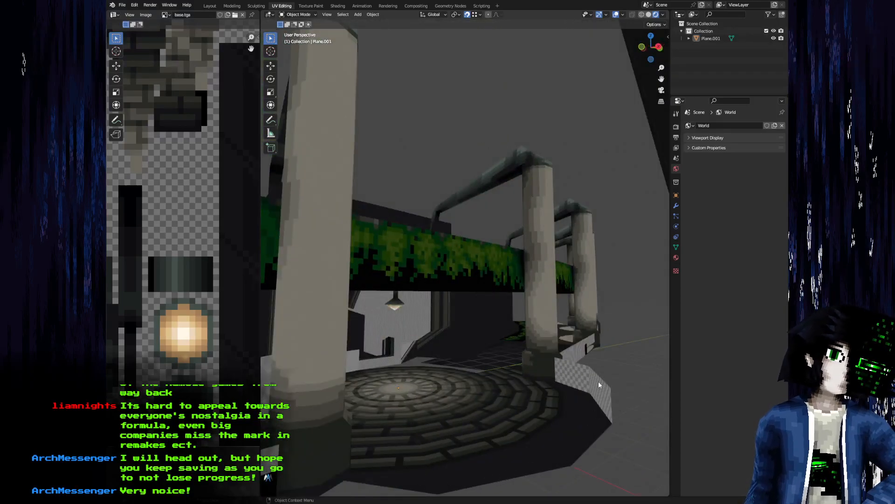
drag(583, 382, 508, 303)
drag(583, 329, 557, 288)
Select the raised walkway's floor faces and move their UVs sideways by about 0.057 onto the light-pool floor texture
key(Tab)
drag(485, 242, 473, 252)
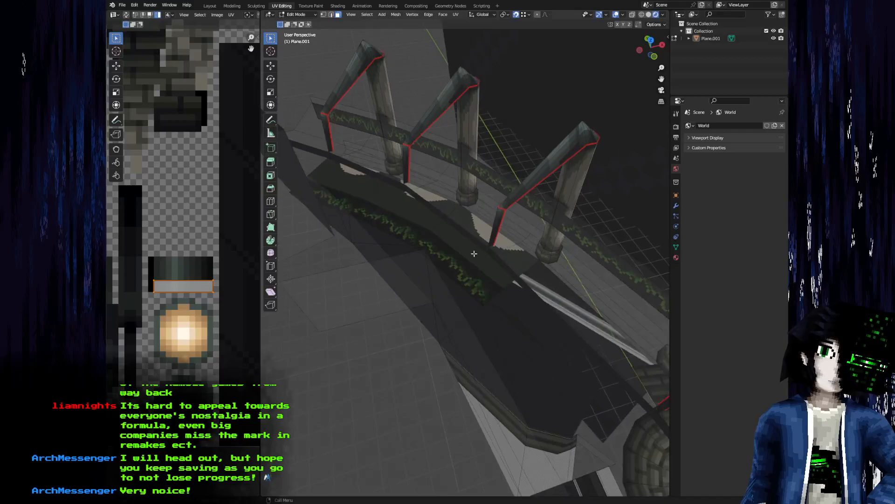
click(472, 252)
shift+click(408, 221)
shift+click(361, 193)
scroll(221, 327, up, 6)
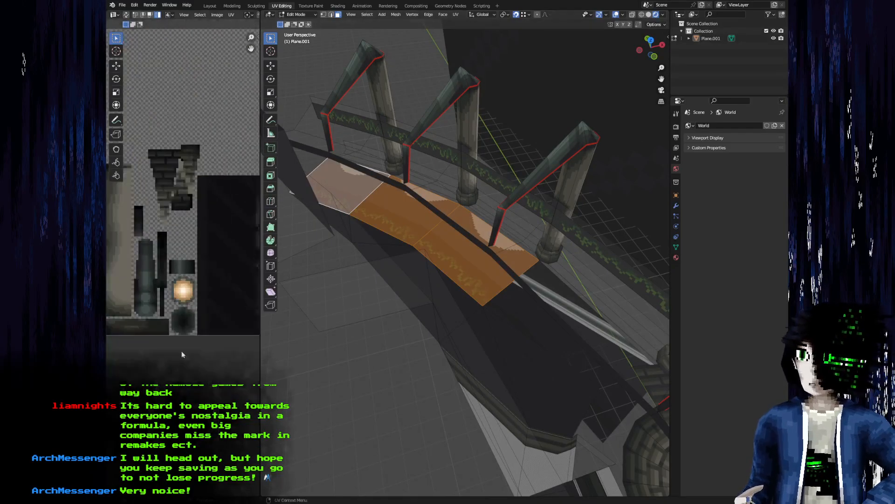
key(a)
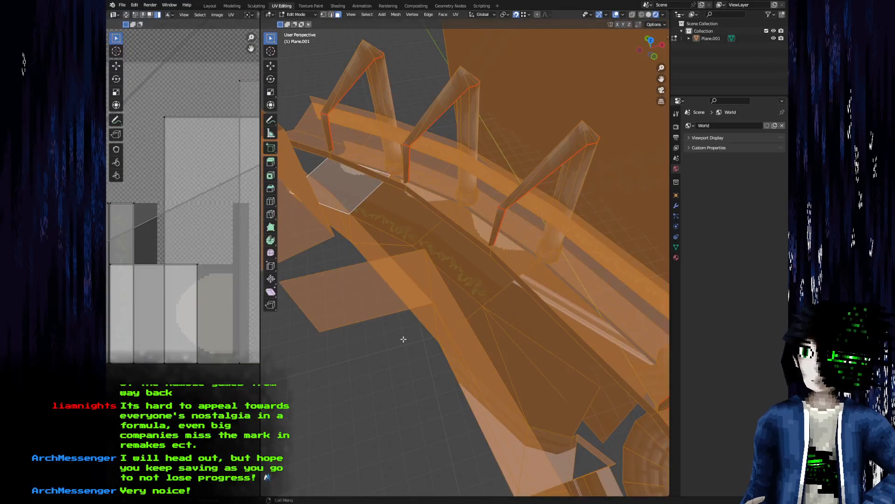
key(ctrl+z)
key(a)
key(g)
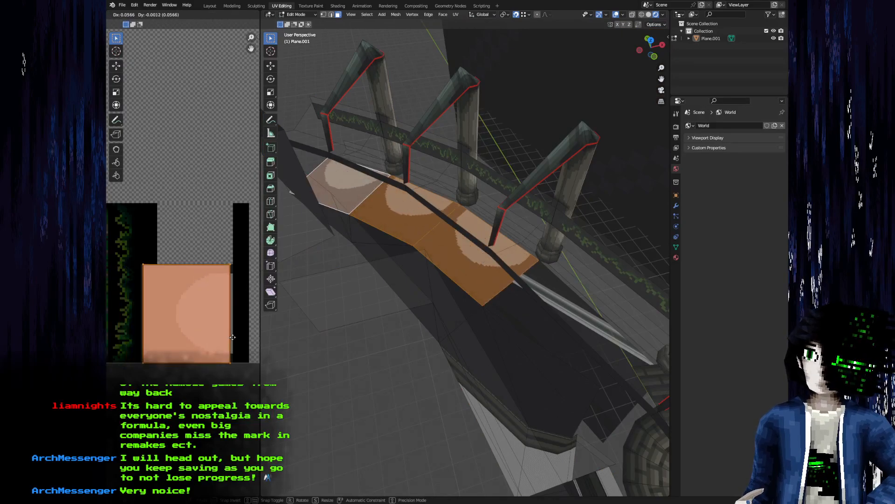
click(232, 338)
scroll(227, 349, up, 4)
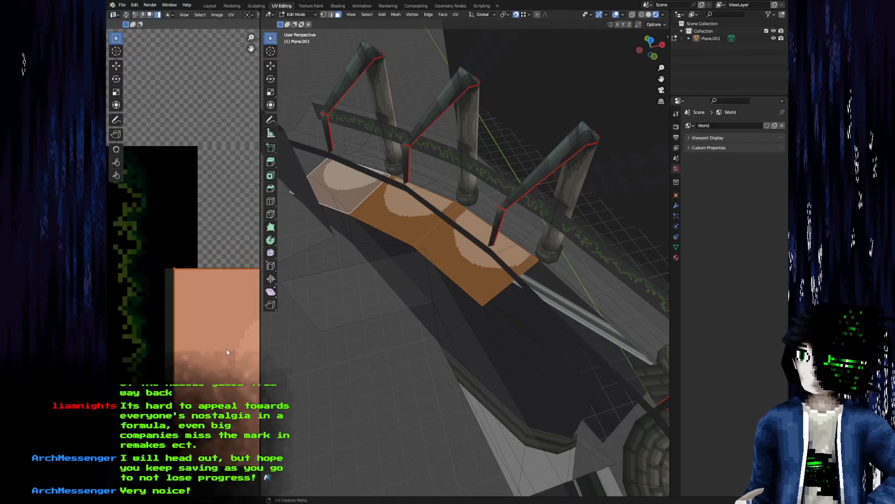
Inspect the remapped walkway floor, the lamp and the surrounding corridor in Object Mode
key(Tab)
drag(510, 375, 452, 329)
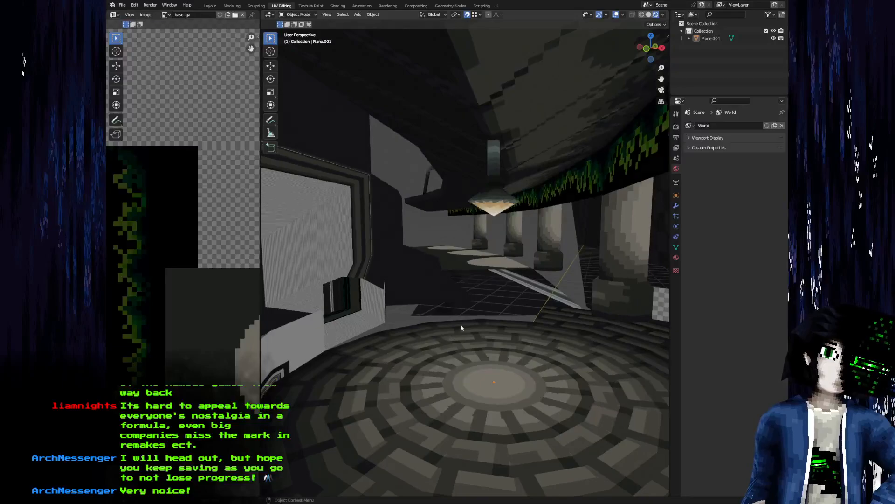
key(Tab)
click(520, 280)
drag(520, 280, 477, 312)
key(Tab)
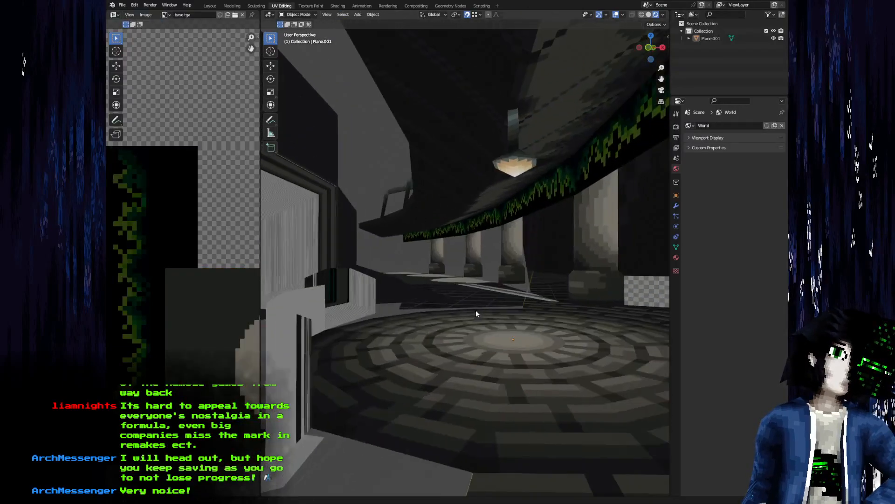
scroll(476, 312, down, 3)
scroll(475, 309, up, 5)
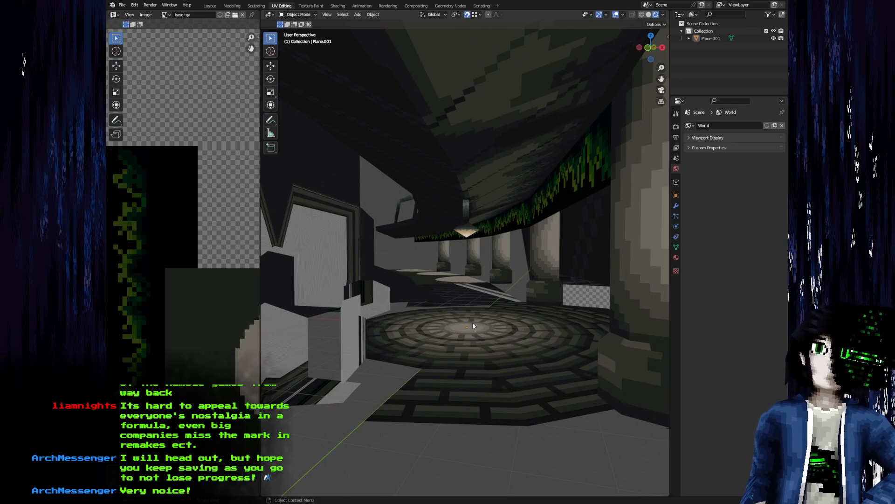
drag(429, 327, 442, 411)
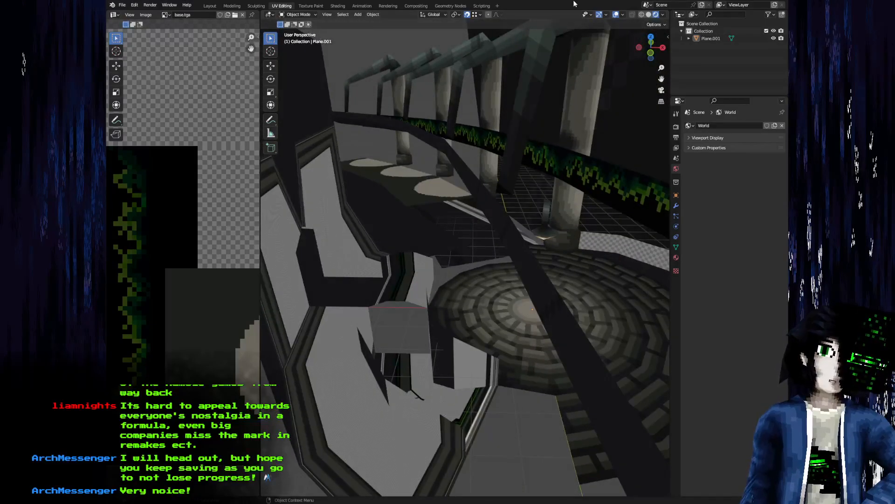
Examine the walls and walkway geometry in solid shading, and return to the rendered shading to view the lamp
click(649, 15)
mouse_move(457, 196)
mouse_down()
mouse_move(455, 226)
mouse_move(464, 182)
mouse_move(453, 221)
mouse_move(457, 265)
mouse_up()
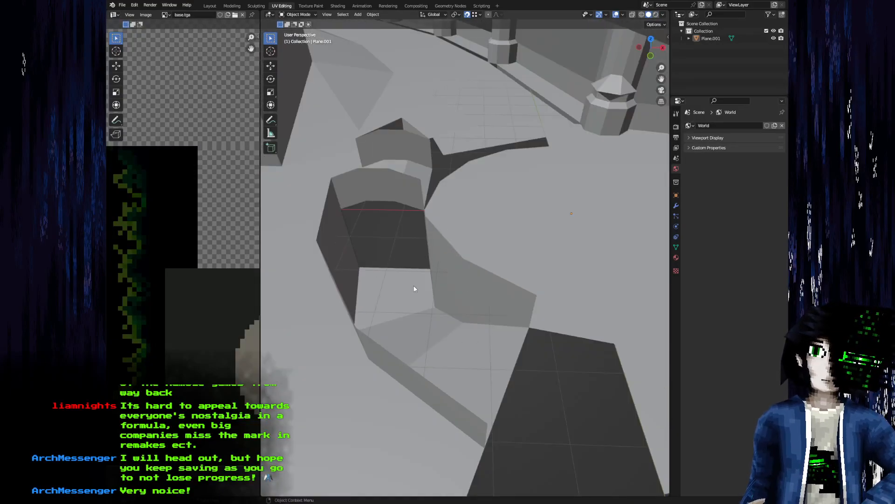
drag(429, 344, 394, 359)
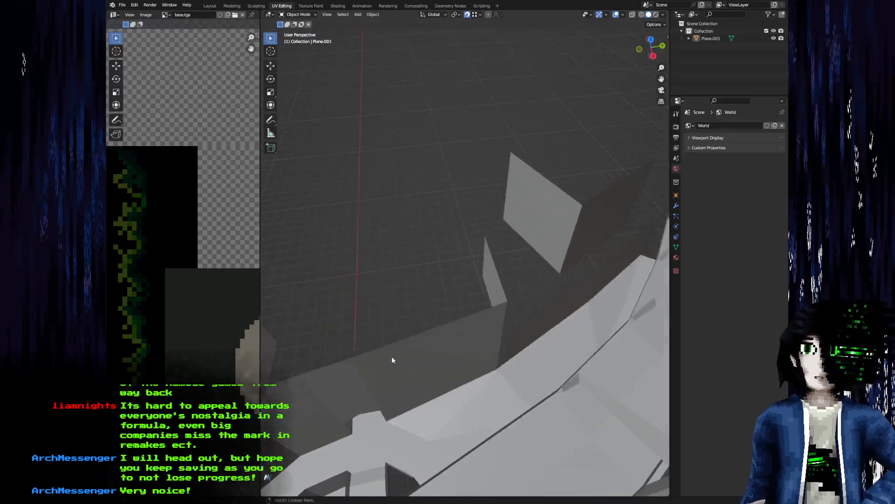
drag(521, 274, 313, 278)
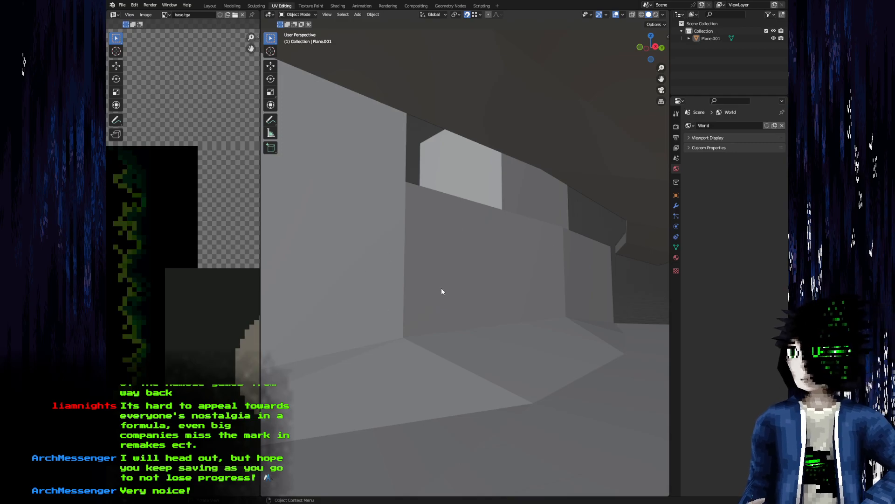
drag(450, 293, 390, 333)
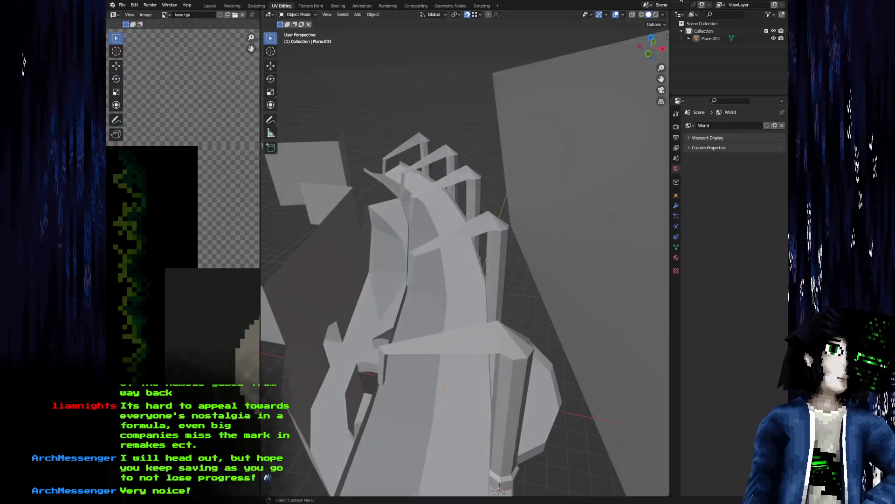
click(656, 15)
mouse_move(379, 275)
mouse_down()
mouse_move(395, 224)
mouse_move(366, 227)
mouse_up()
scroll(376, 258, up, 3)
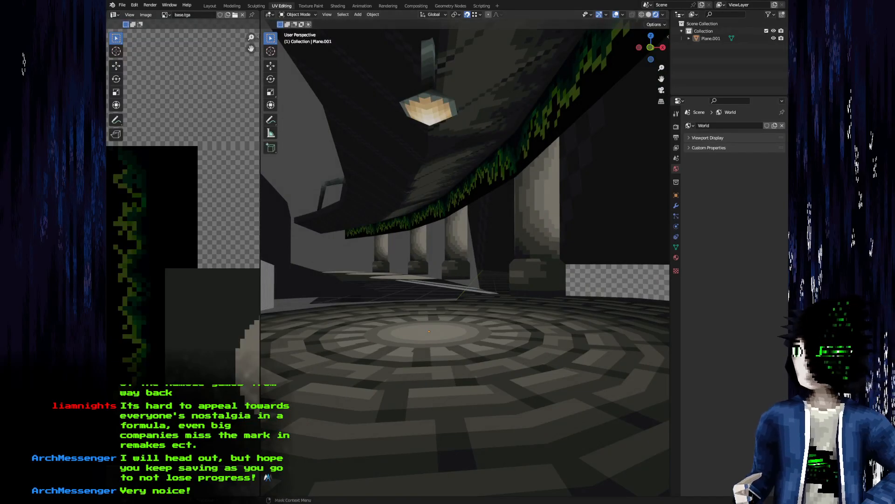